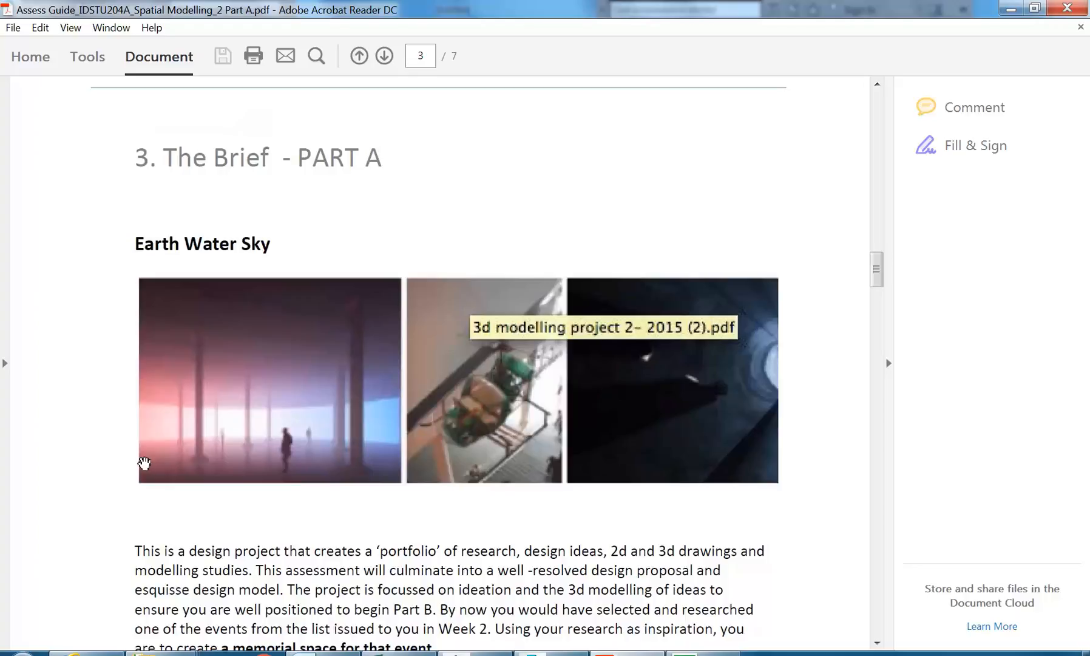
Read the Earth Water Sky Part A brief in the assessment guide, ending on the memorial space requirement, and switch to 3ds Max
scroll(141, 461, down, 1)
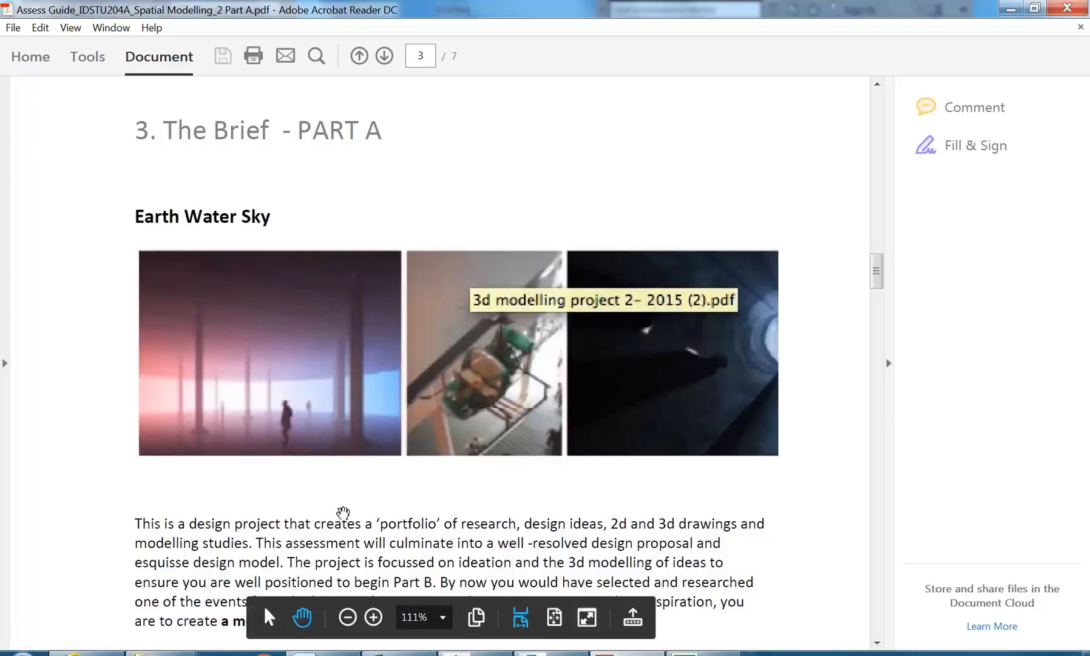
scroll(343, 513, down, 2)
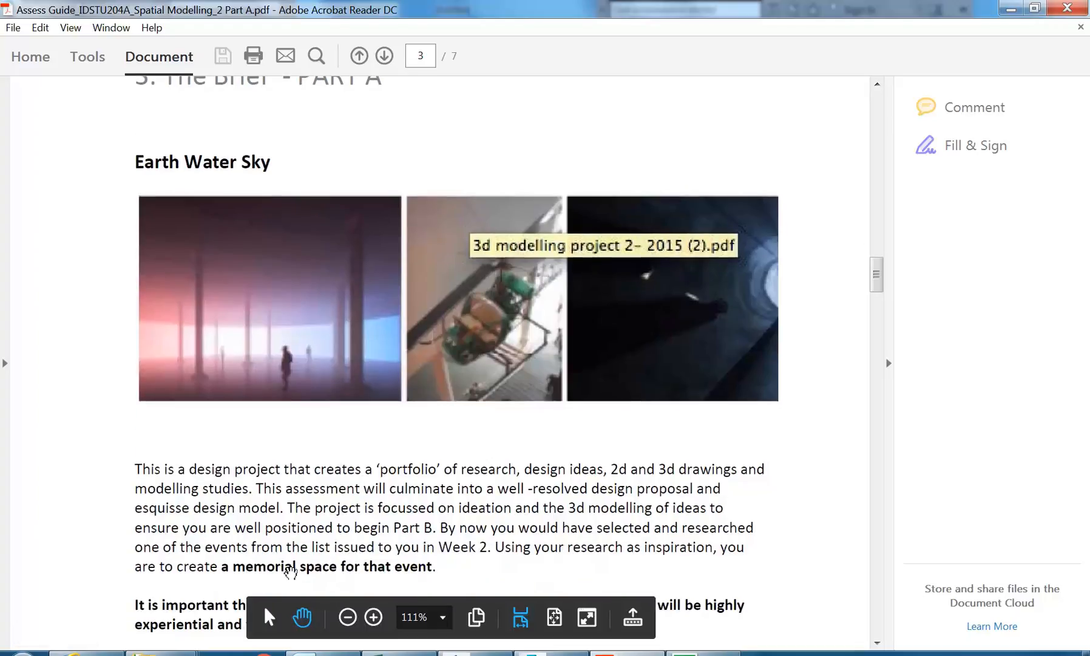
mouse_move(549, 652)
click(534, 576)
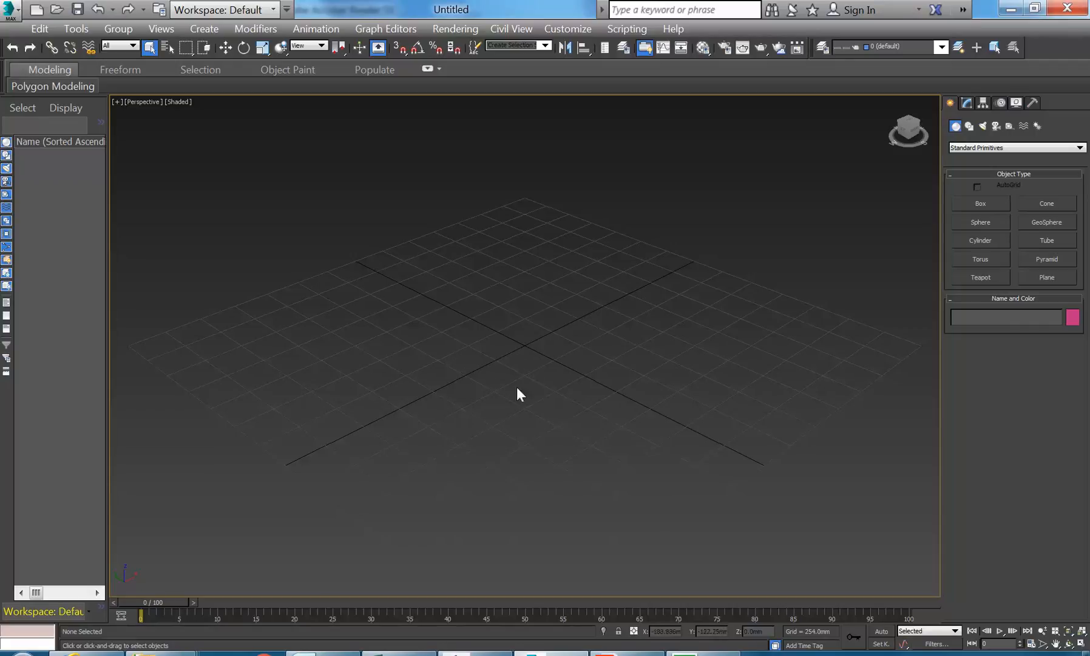
Switch to the browser and search Google for "barge 3d model free"
click(91, 653)
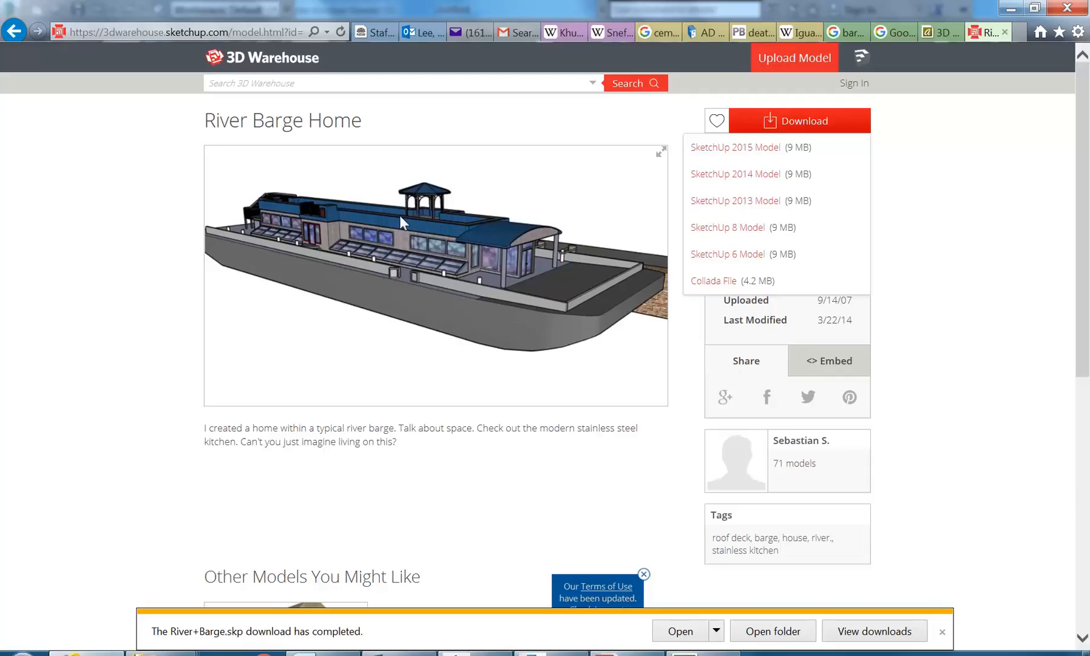
click(942, 32)
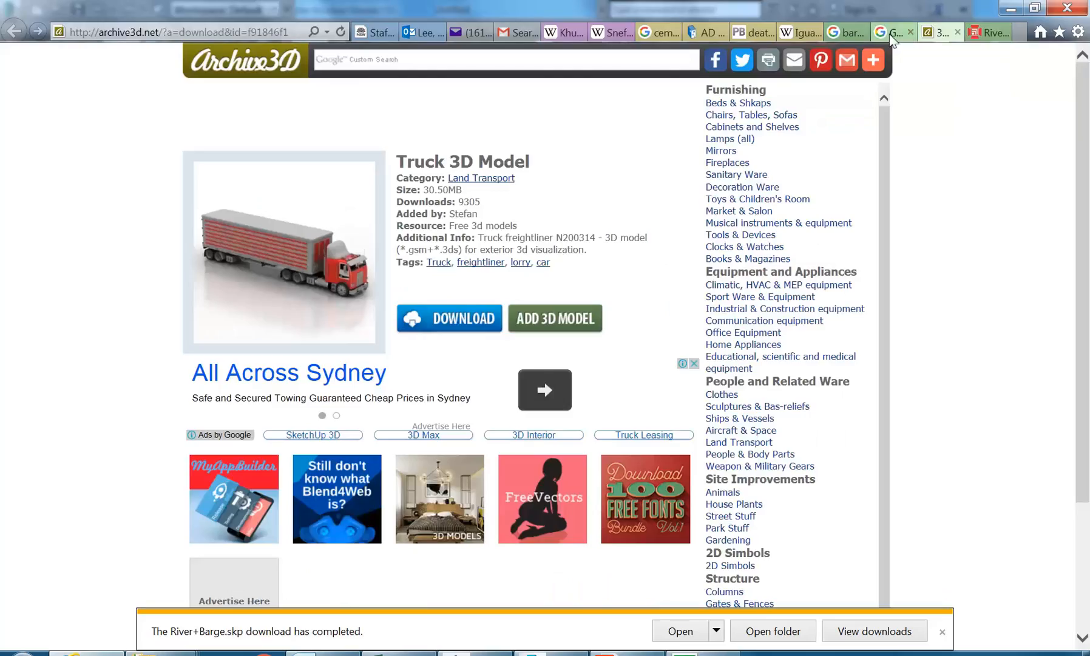
click(838, 35)
click(195, 64)
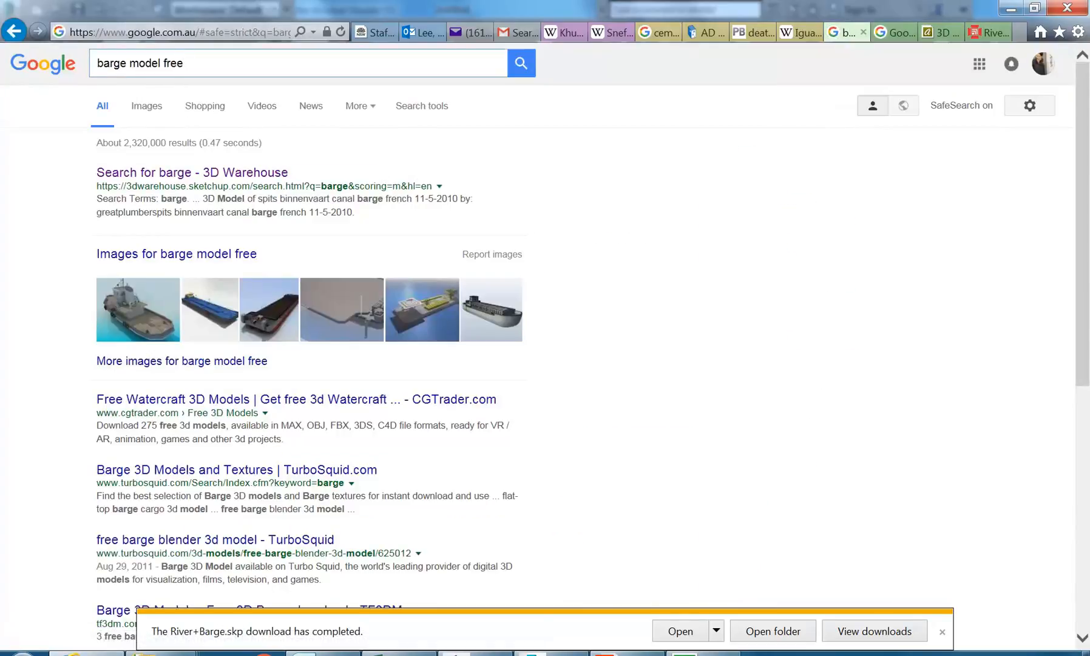
double_click(100, 65)
click(130, 63)
text(3d)
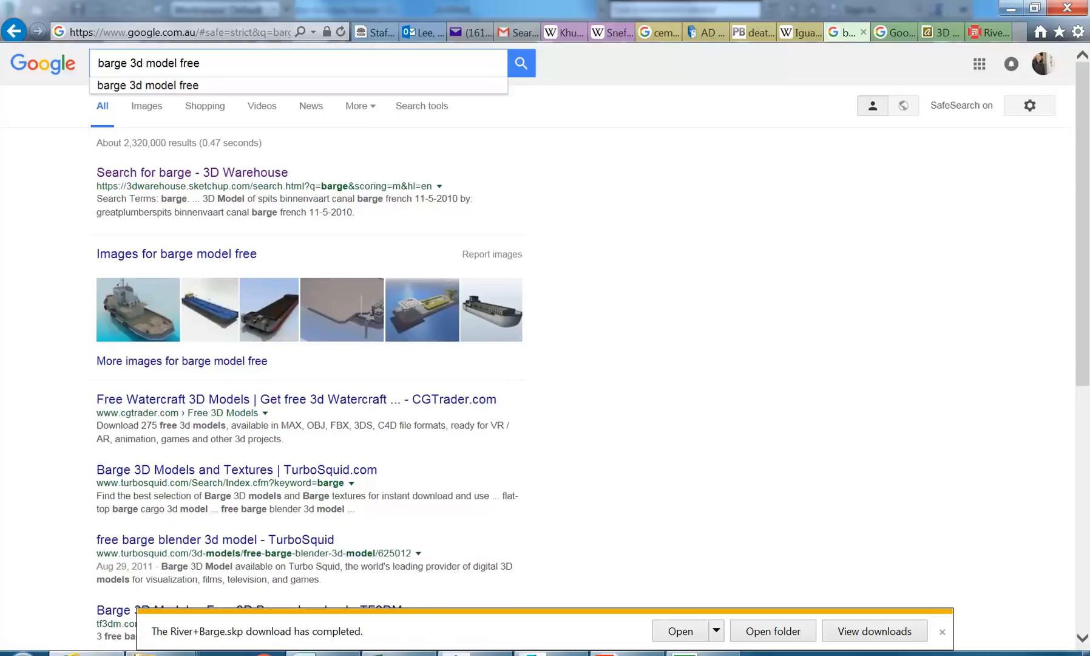
key(Return)
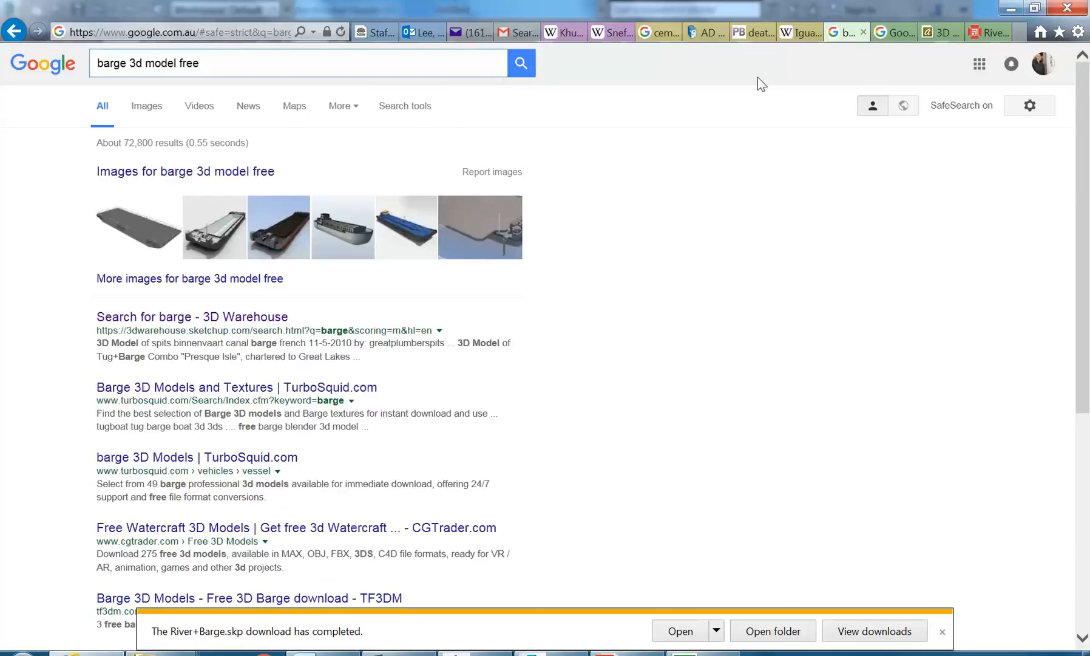
Change the Google search to "train 3d model free"
click(890, 34)
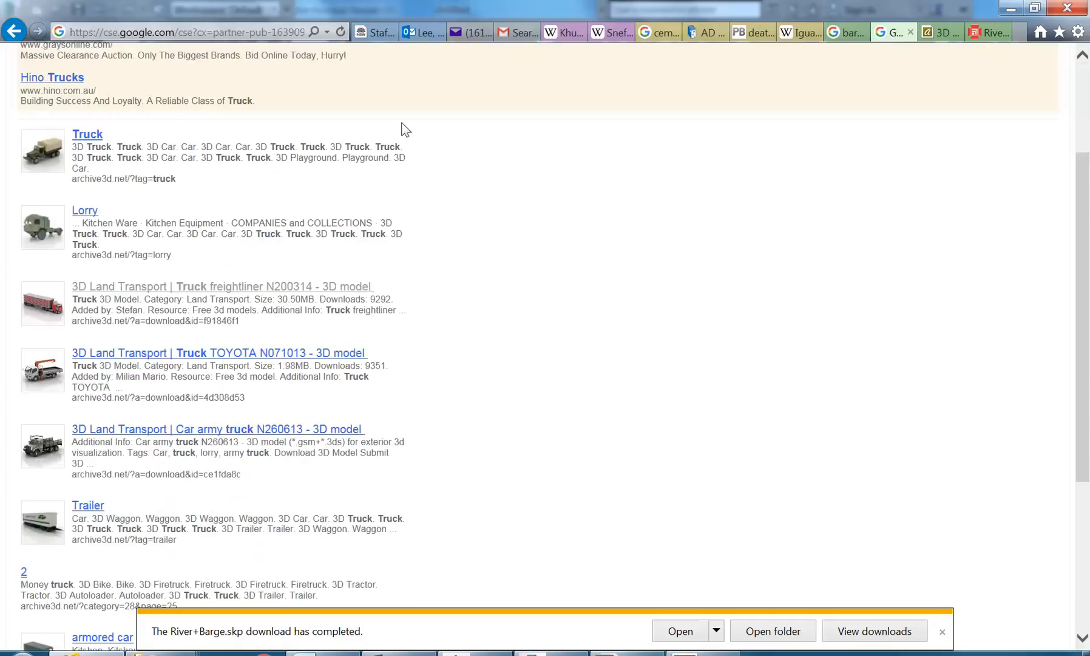
click(829, 33)
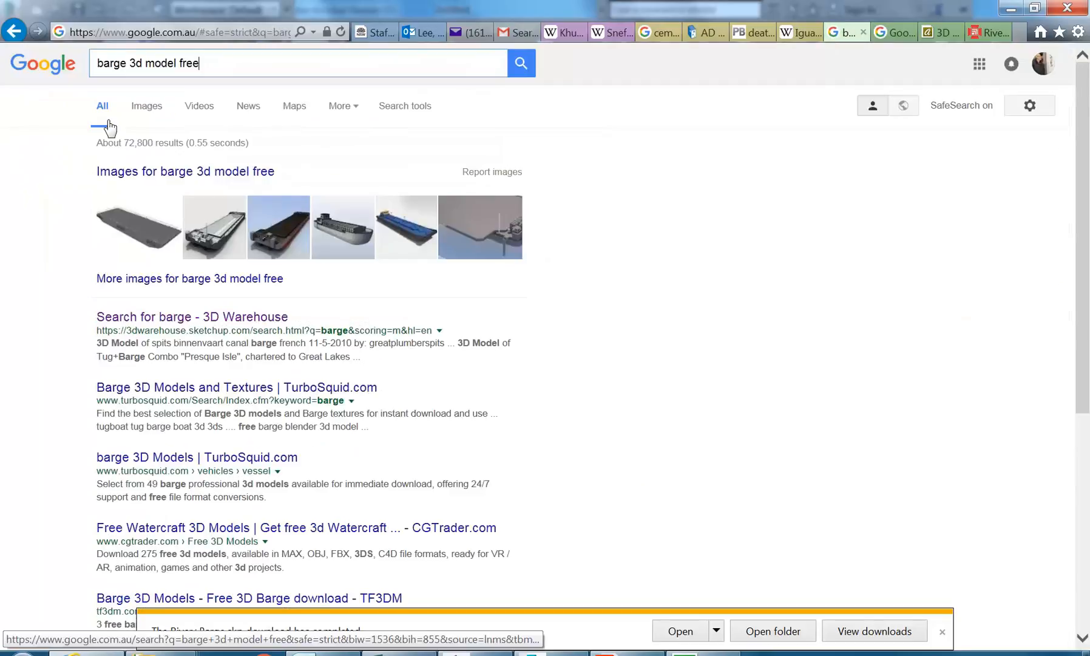
double_click(111, 63)
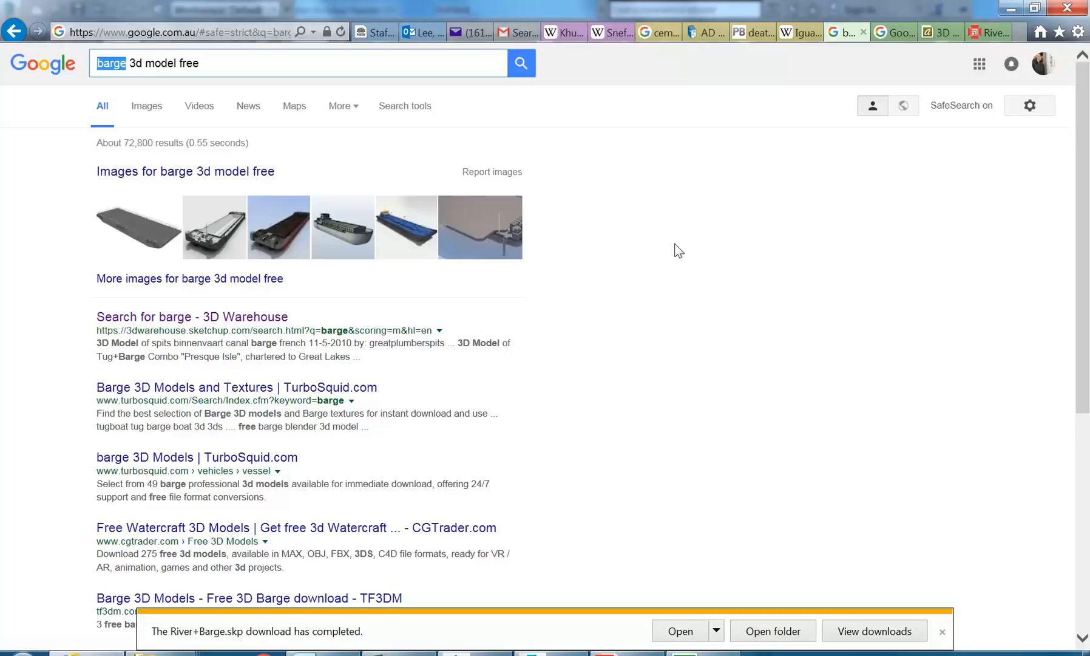
text(train)
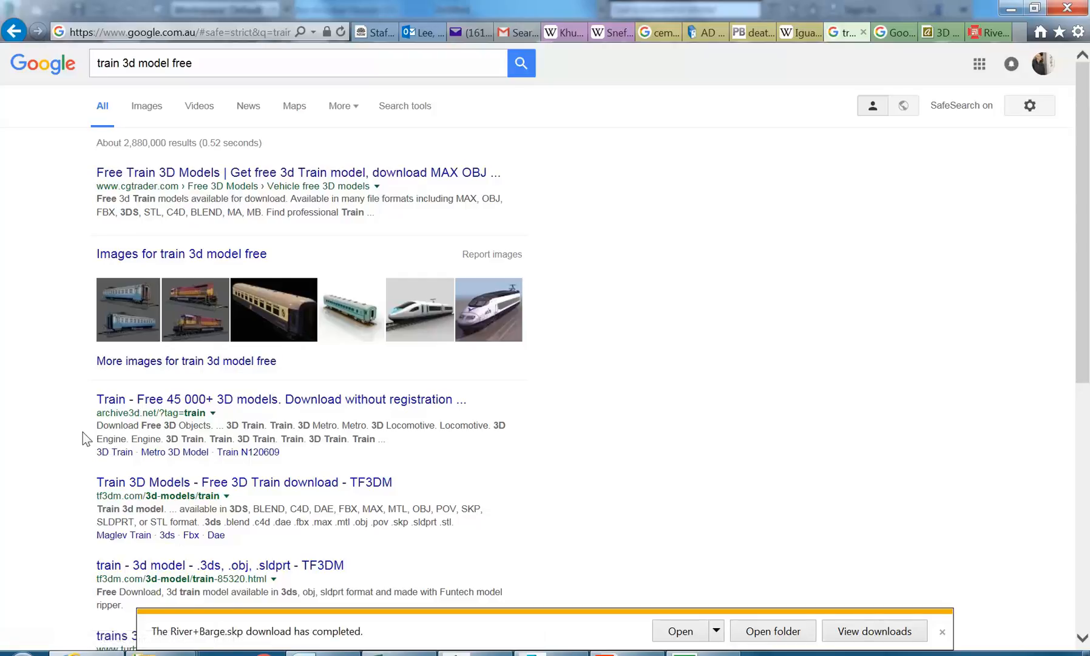
Open the Archive3D train results in a new tab and choose the Metro model
scroll(88, 429, down, 3)
middle_click(107, 310)
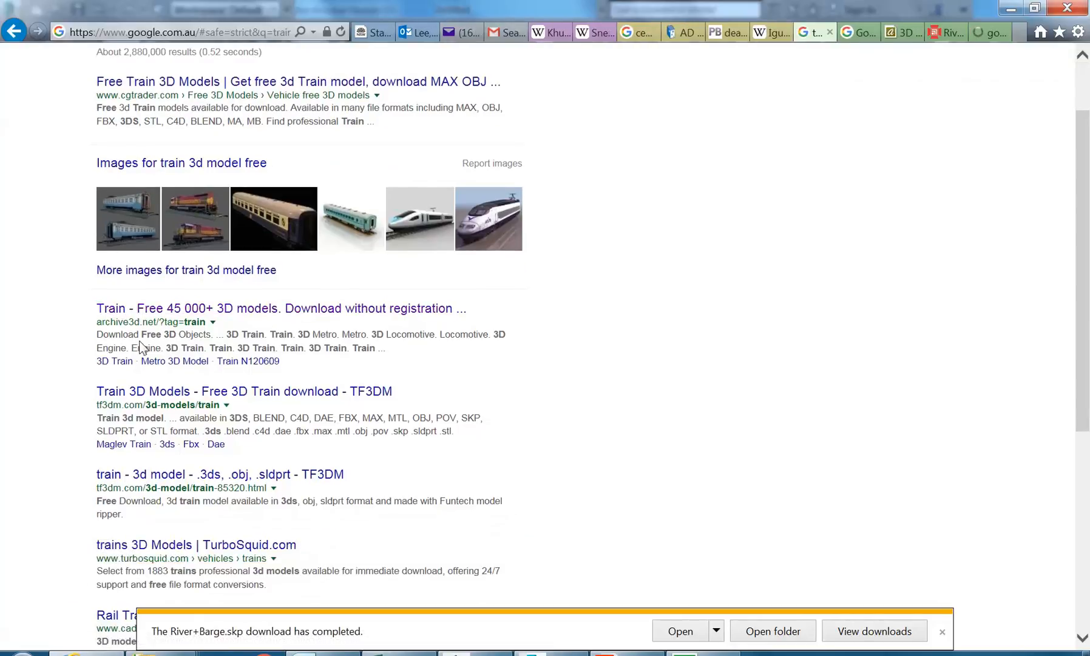
scroll(139, 352, down, 3)
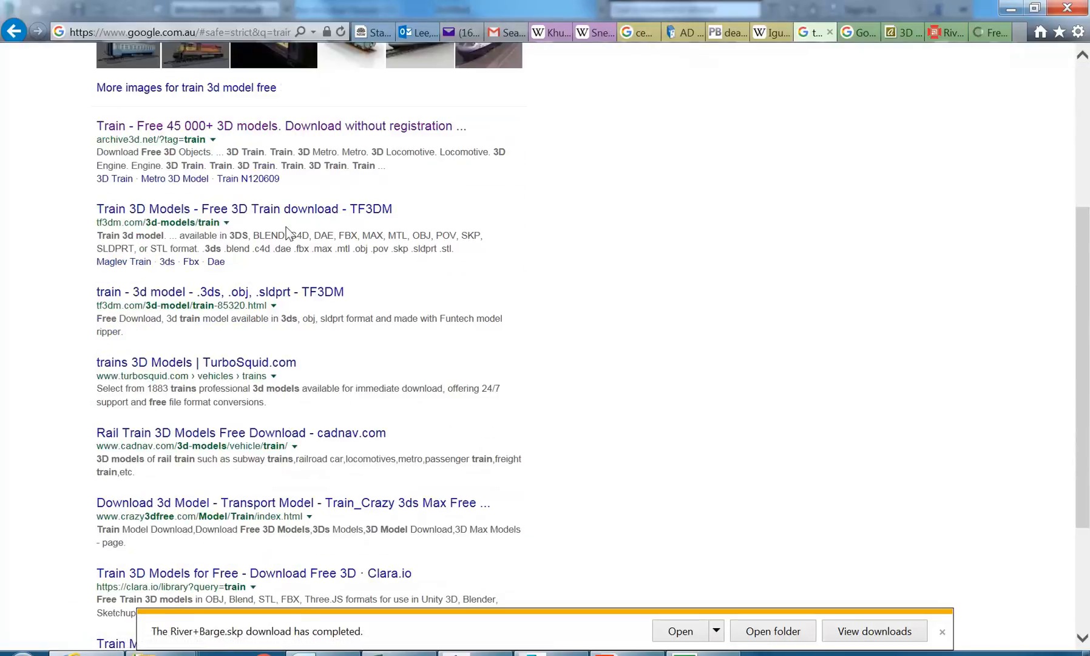
click(992, 32)
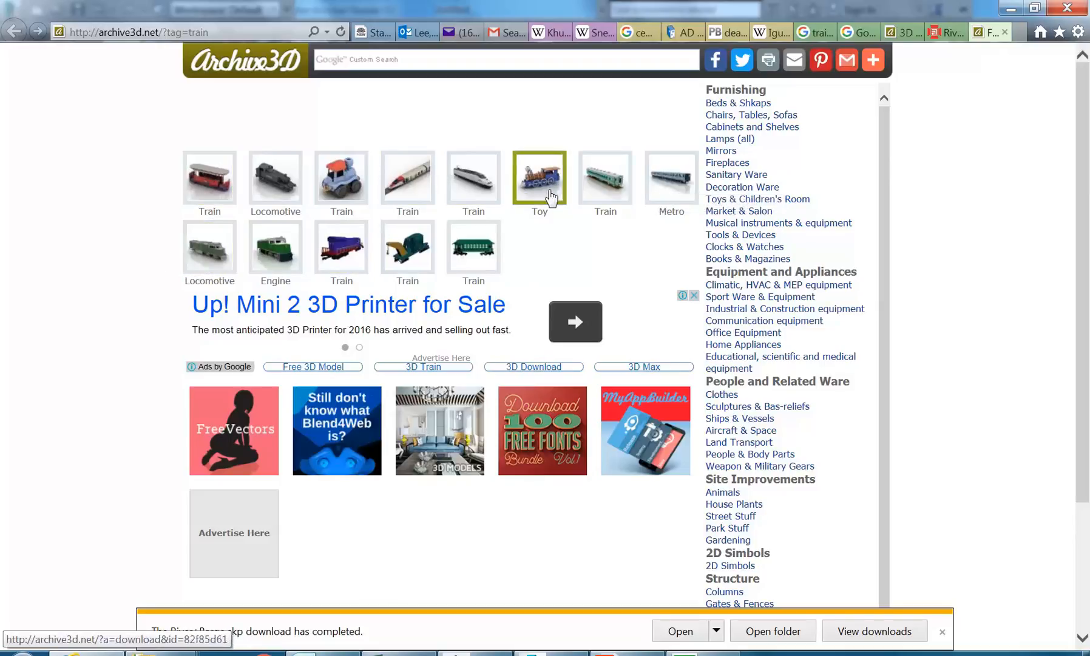
click(672, 189)
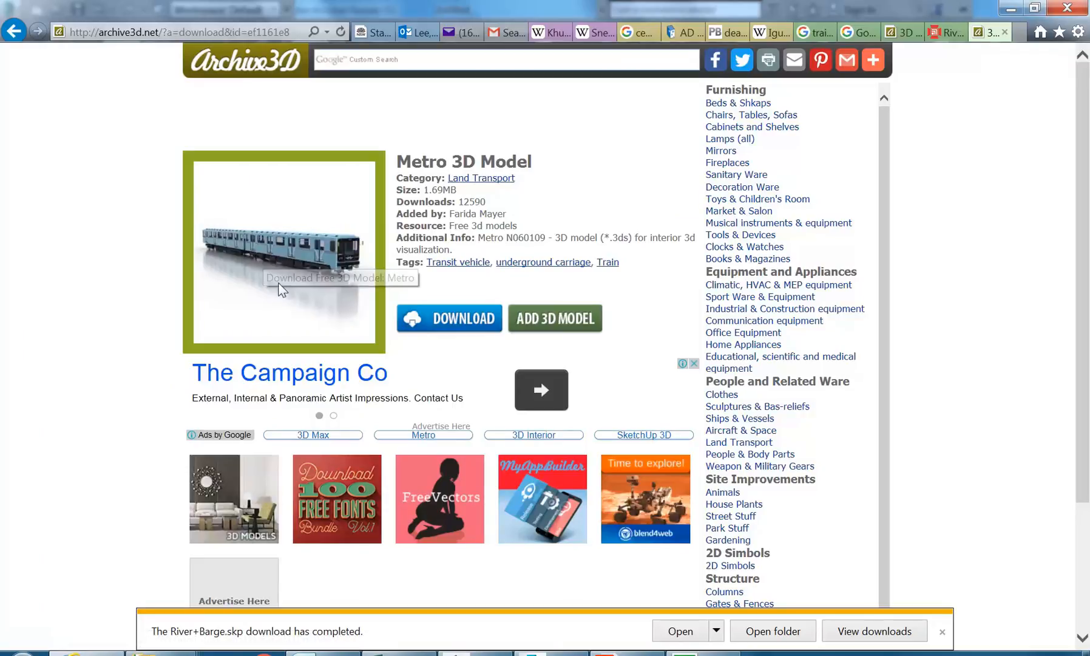
Download the Metro model, accepting the site's terms and choosing to save the zip under a custom name
click(446, 324)
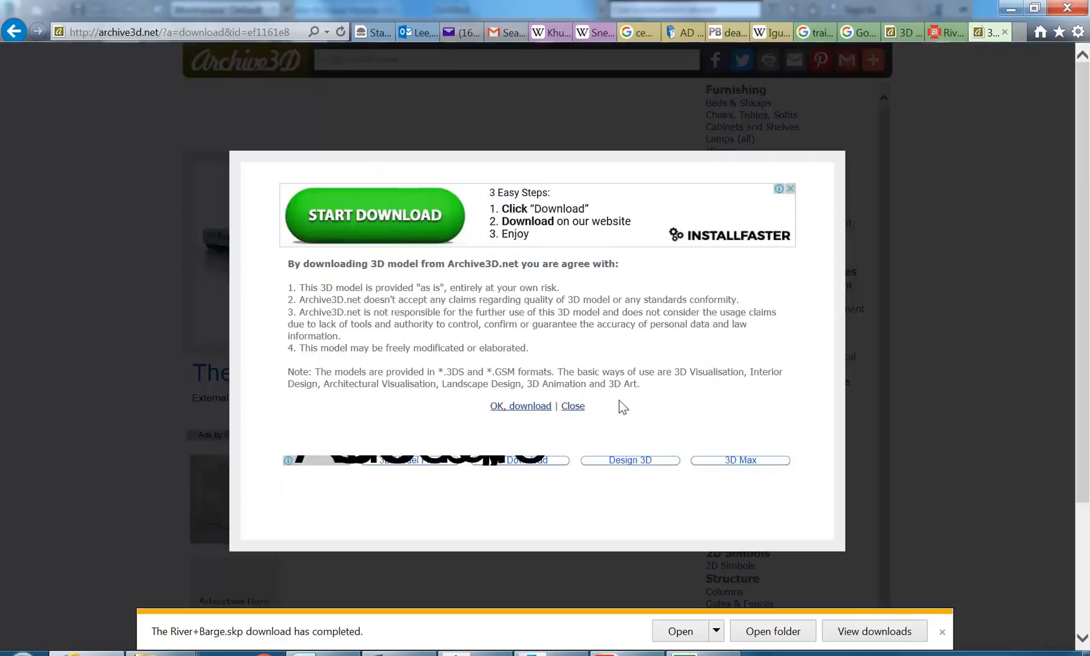
click(508, 407)
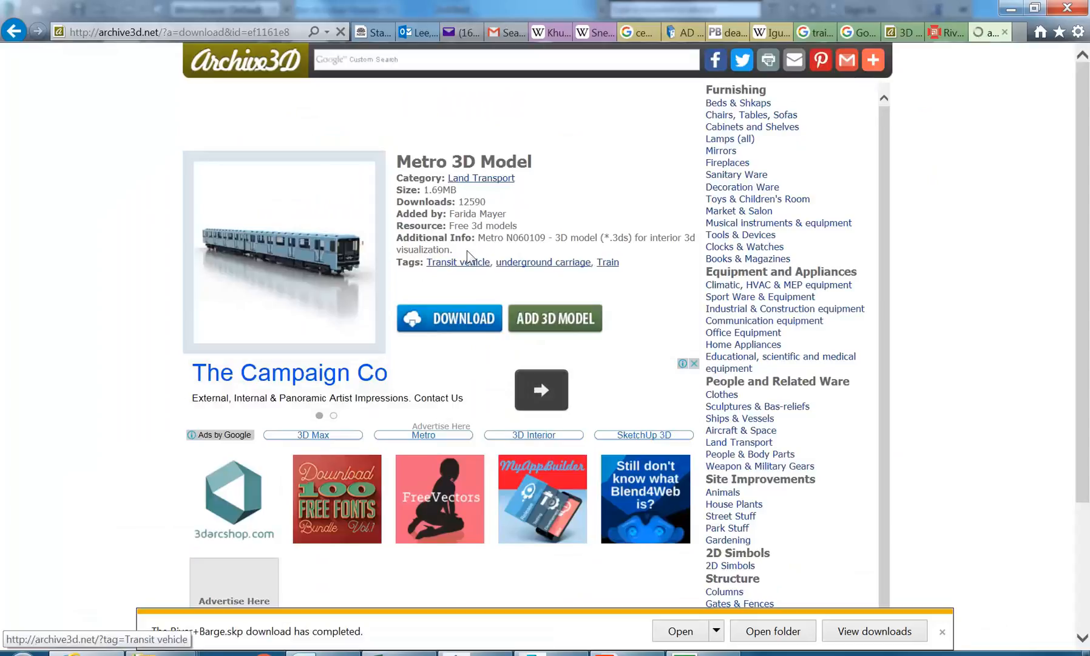
click(853, 630)
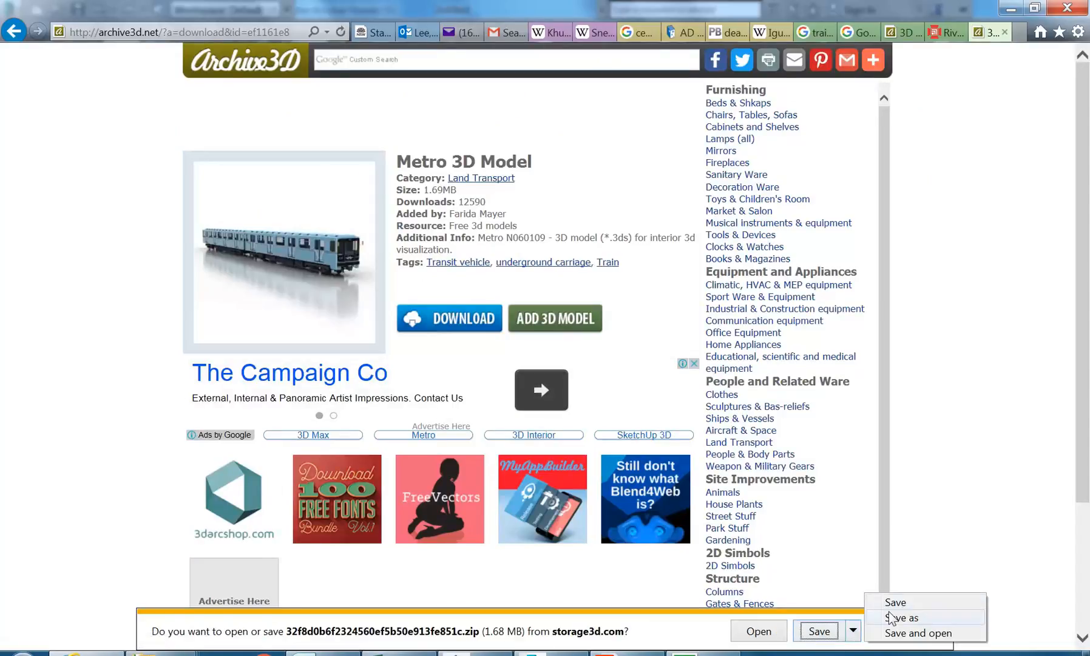
click(902, 617)
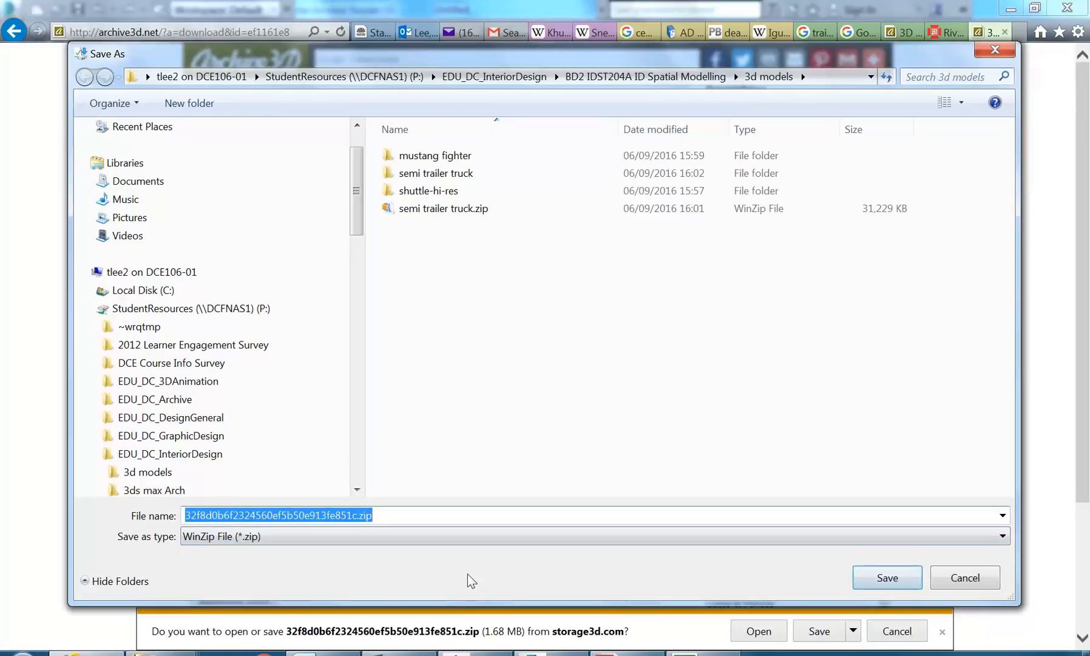
Save the zip as "train carriage" in the 3d models folder
text(train)
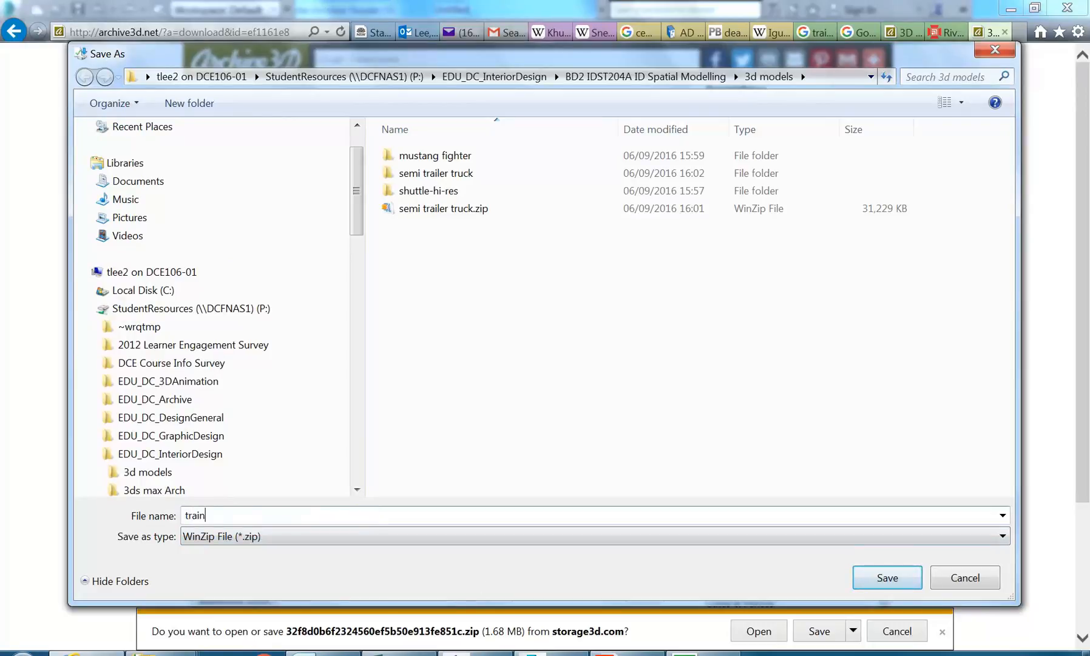
text( carraige)
click(230, 515)
key(BackSpace)
text(ag)
key(Delete)
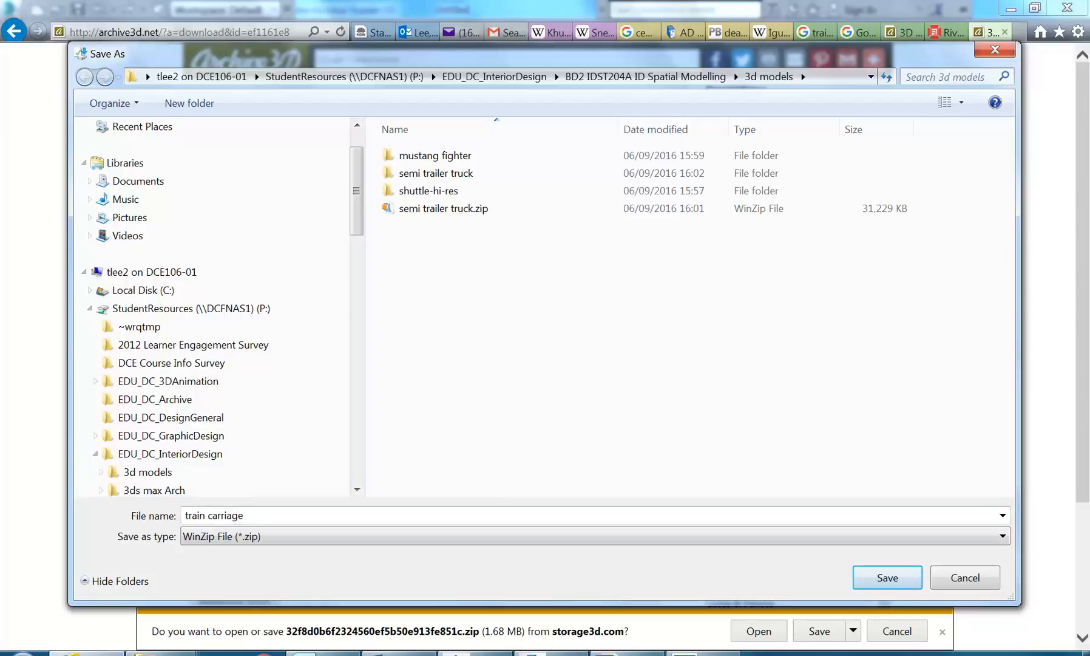
key(ctrl+a)
key(Tab)
click(898, 577)
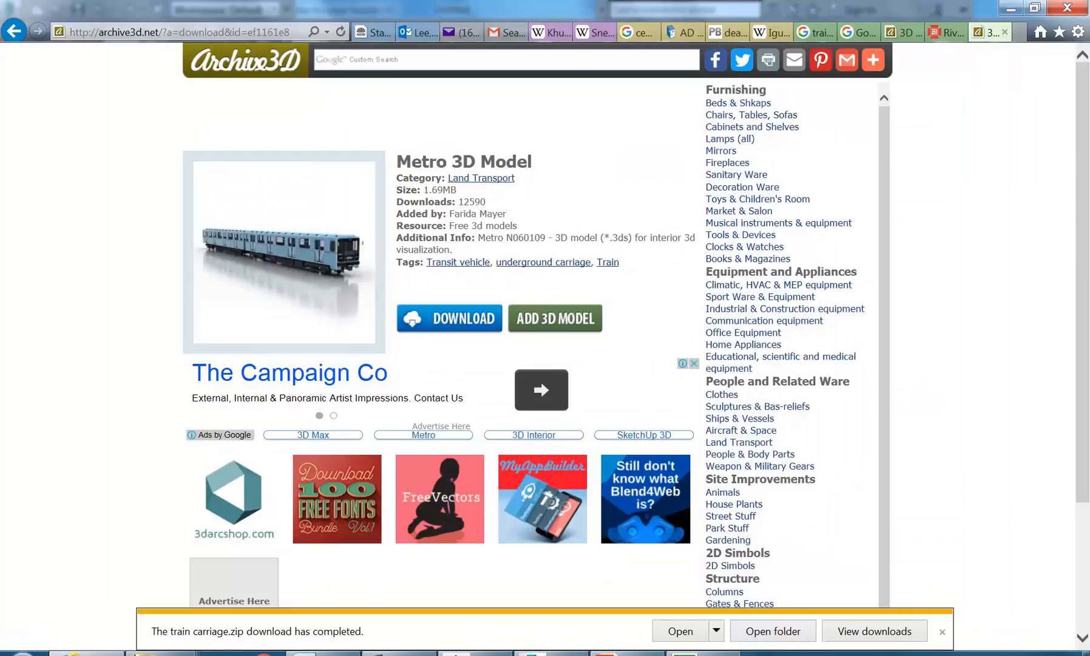
Check the Metro model's file format and view the River Barge Home page on 3D Warehouse
drag(601, 238, 630, 237)
click(613, 242)
drag(601, 238, 628, 238)
click(934, 31)
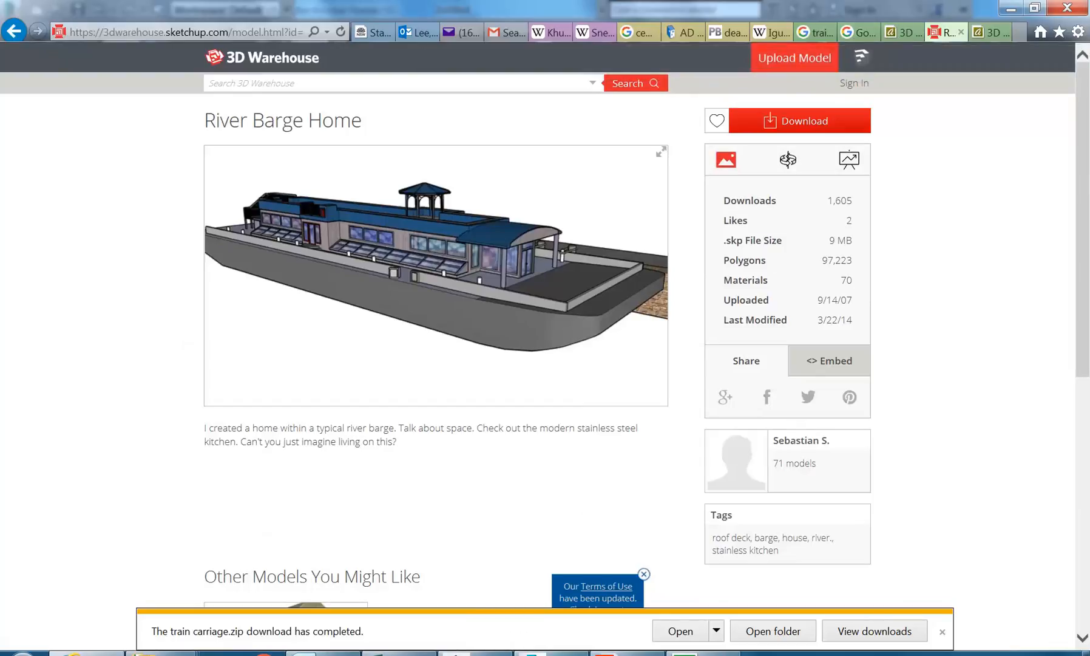
Switch to 3ds Max, start importing a non-native file and list the supported file formats
mouse_move(551, 654)
click(551, 577)
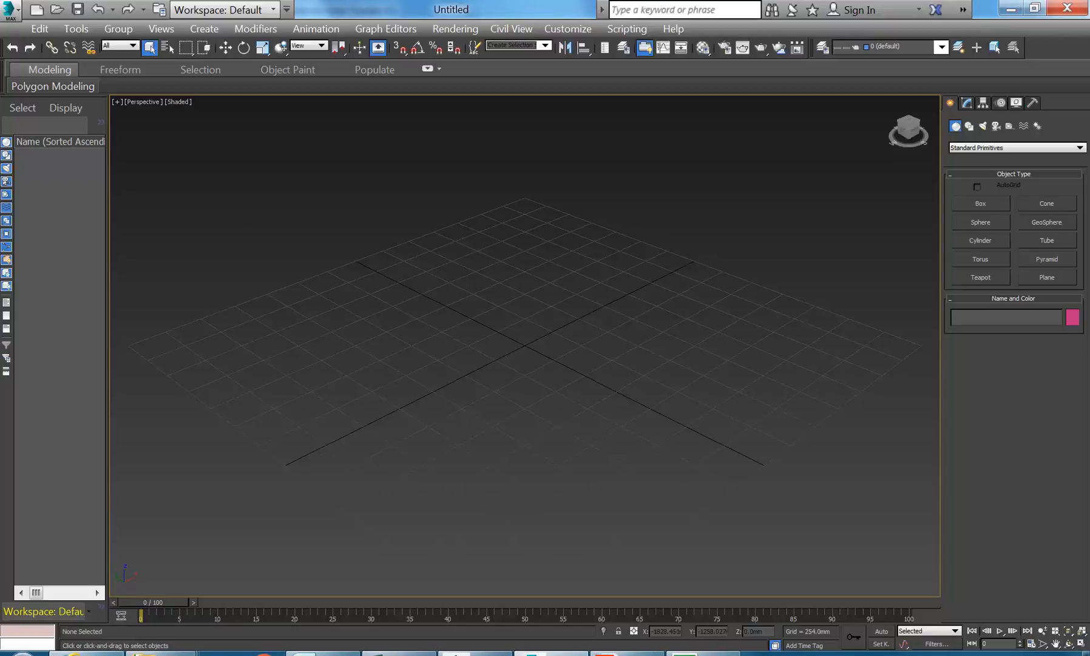
mouse_move(94, 653)
click(6, 9)
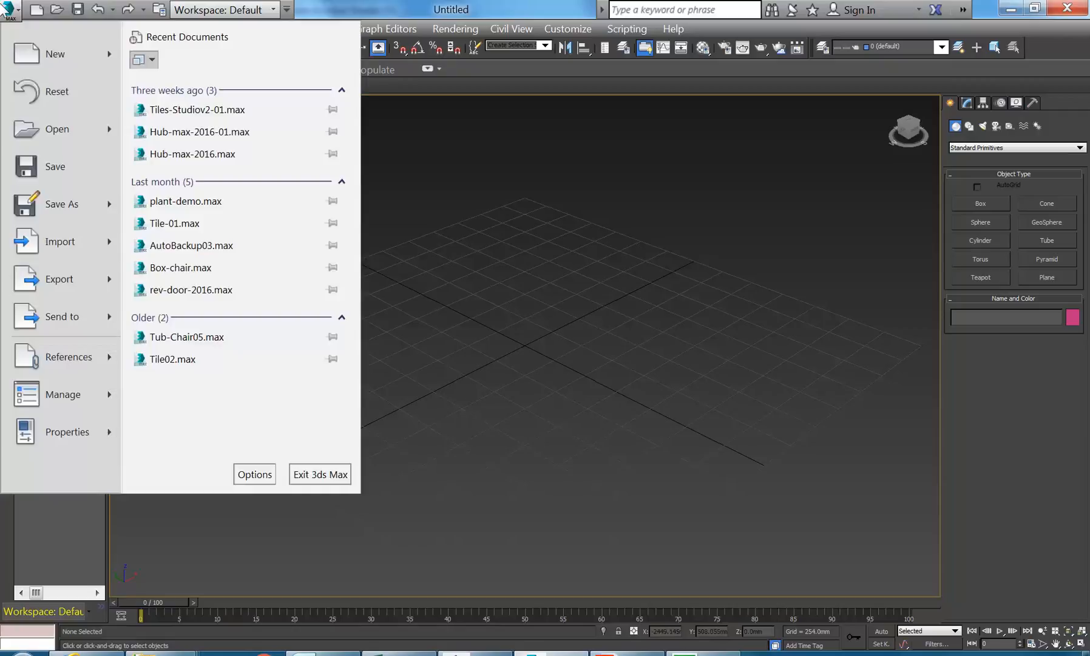
mouse_move(110, 249)
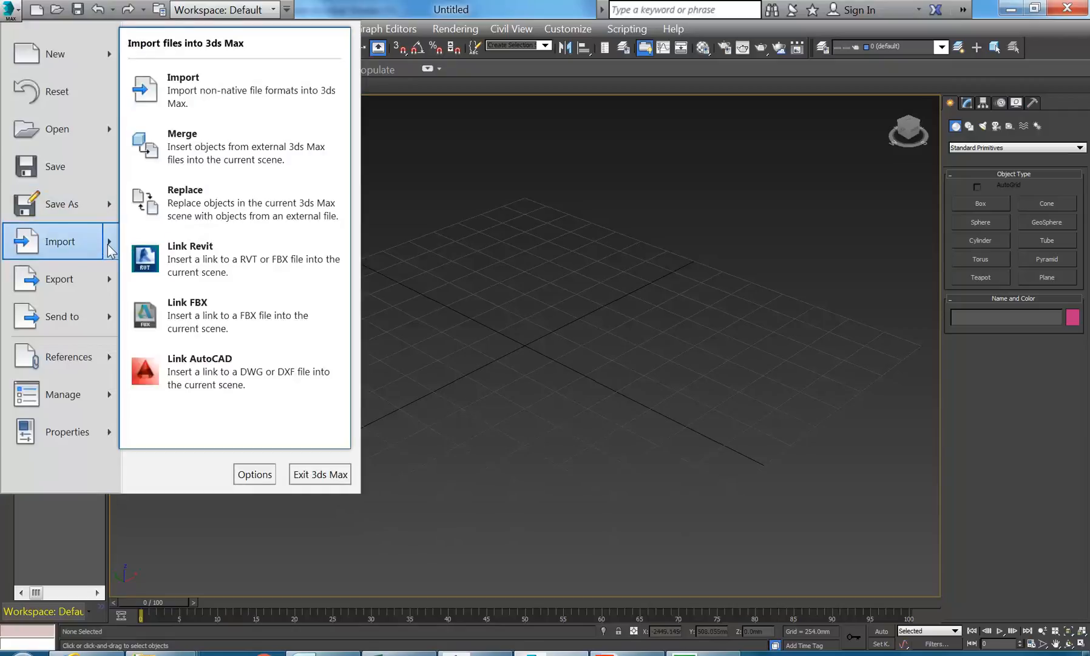
click(189, 92)
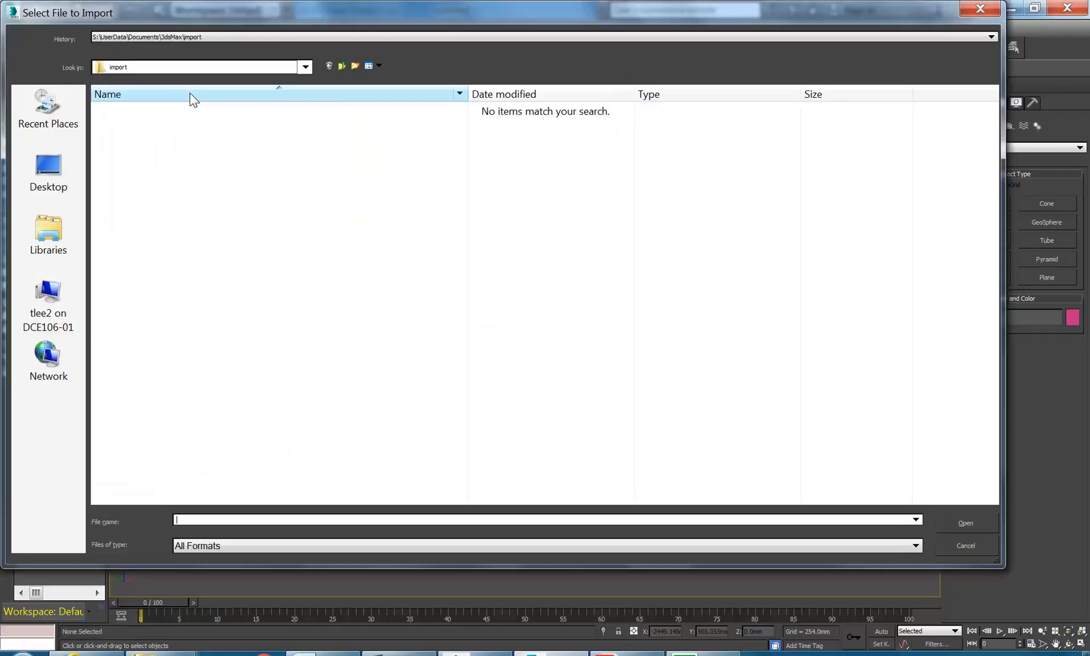
click(290, 547)
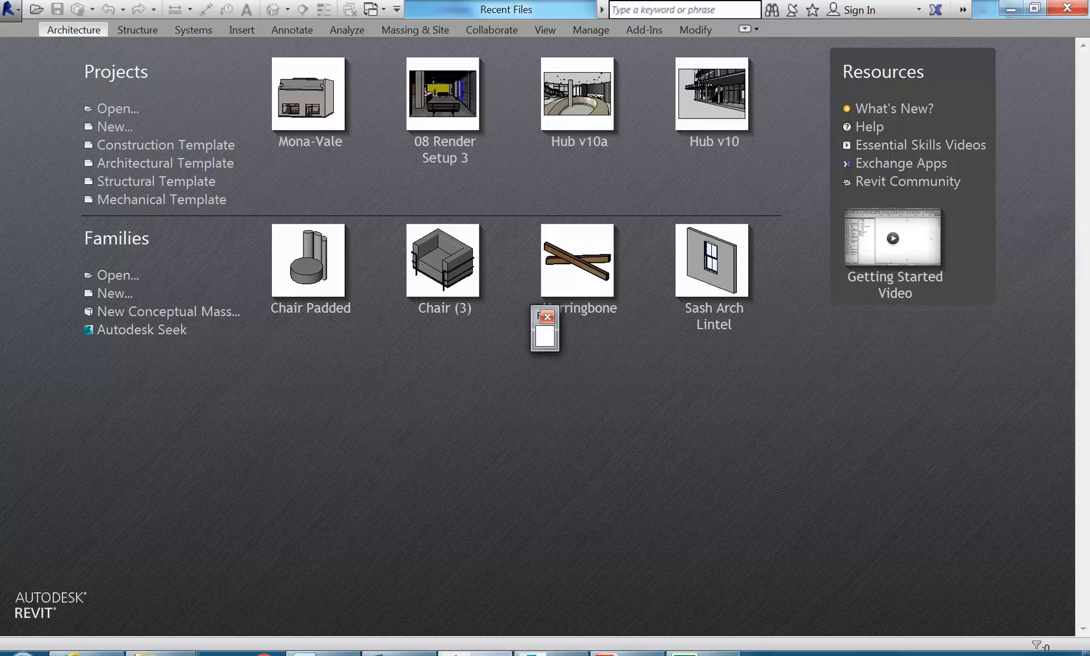
Switch to Revit and create a new project from the Architectural Template
click(104, 127)
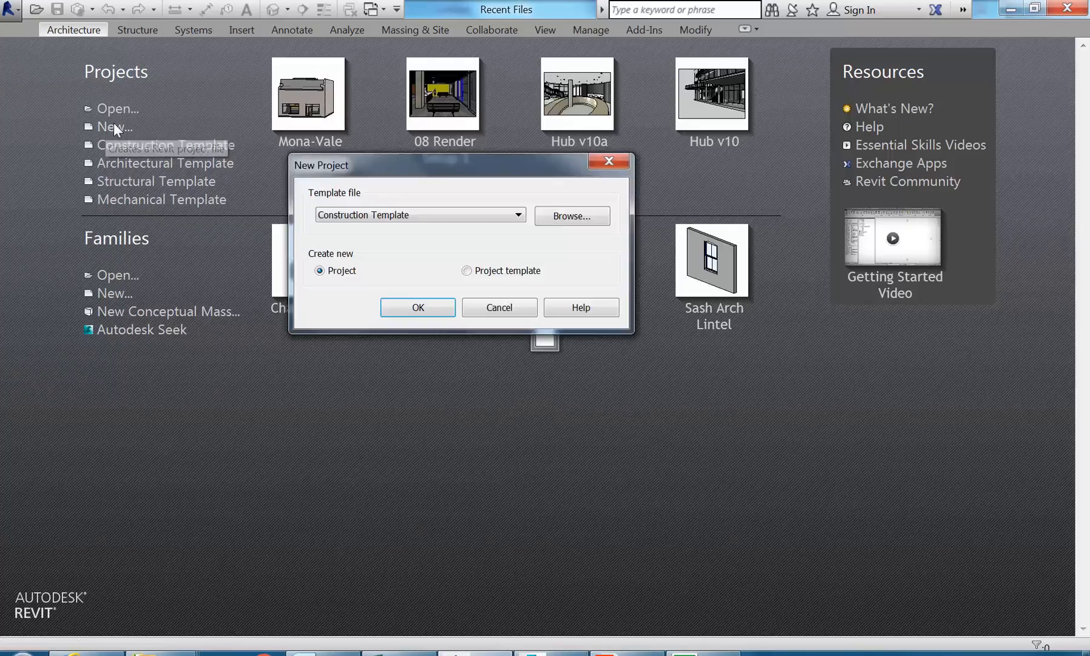
click(399, 217)
click(388, 250)
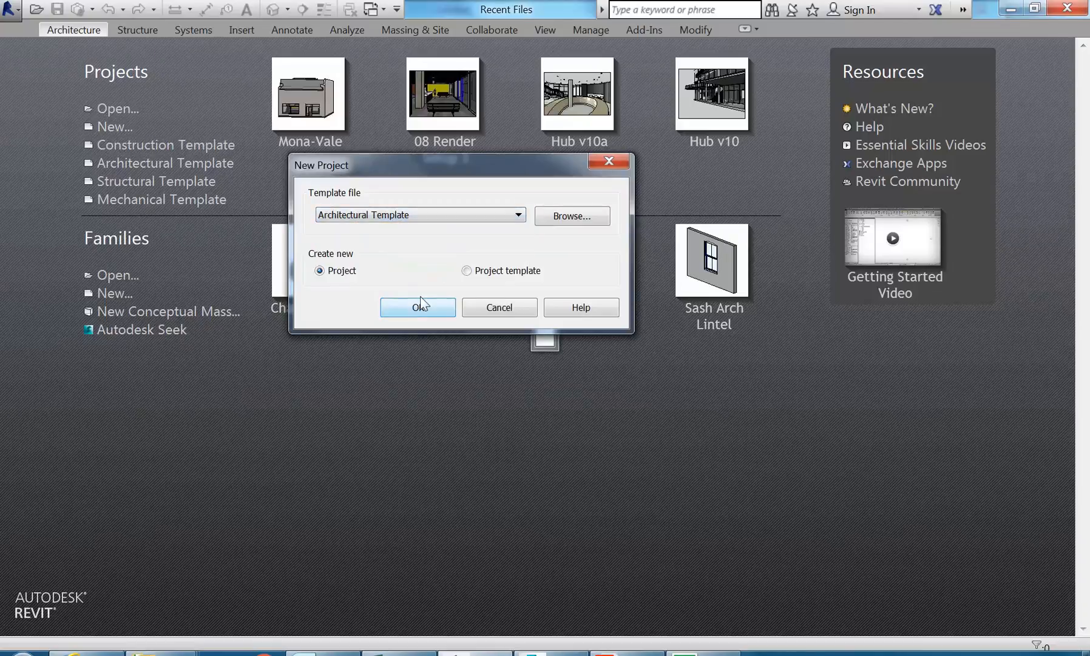
click(421, 307)
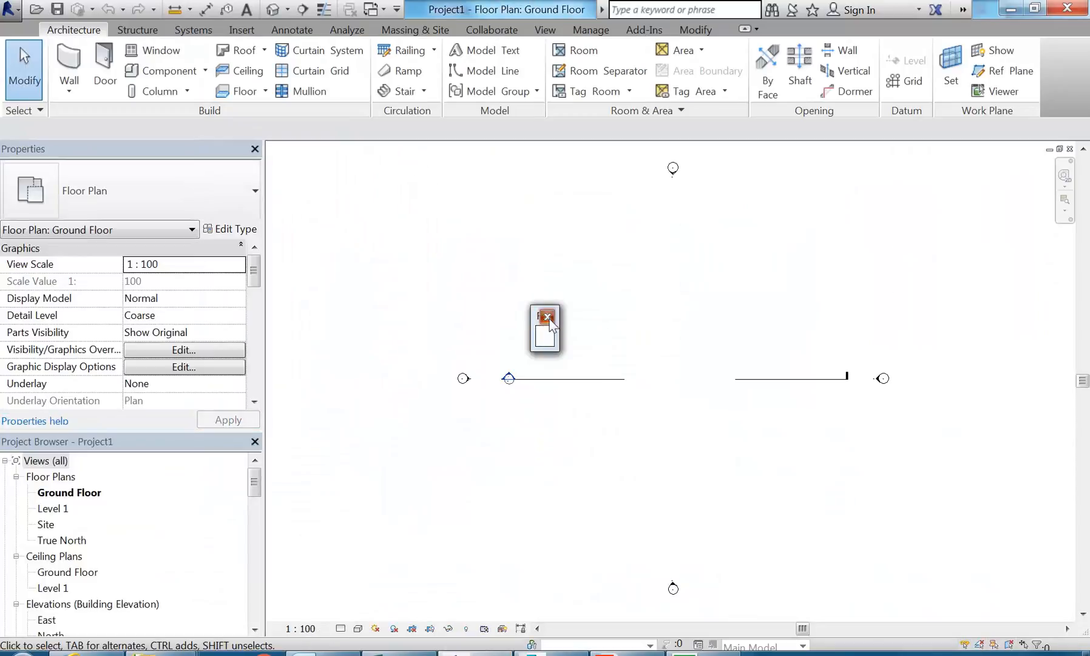
Check which CAD file types Revit can import, then leave the import without choosing a file
click(237, 30)
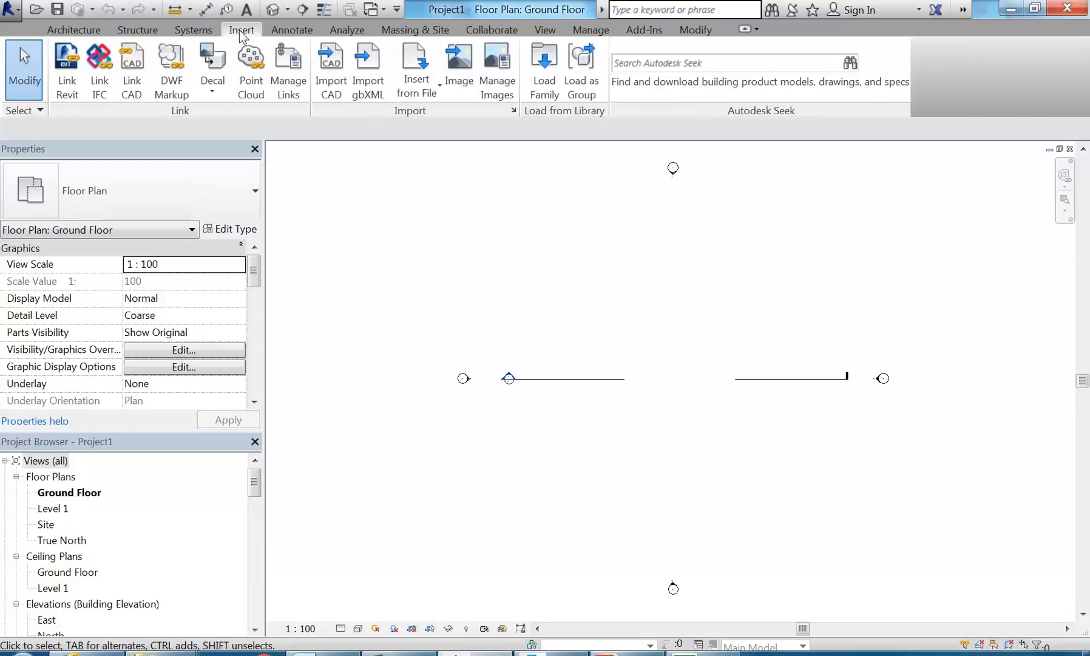
click(328, 76)
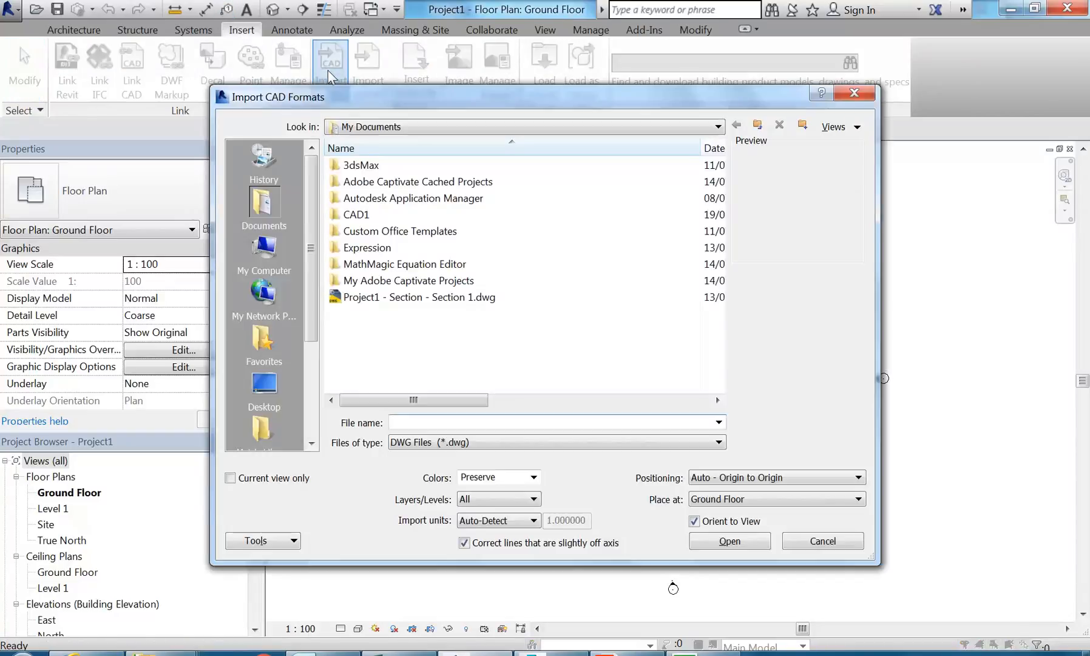
click(436, 444)
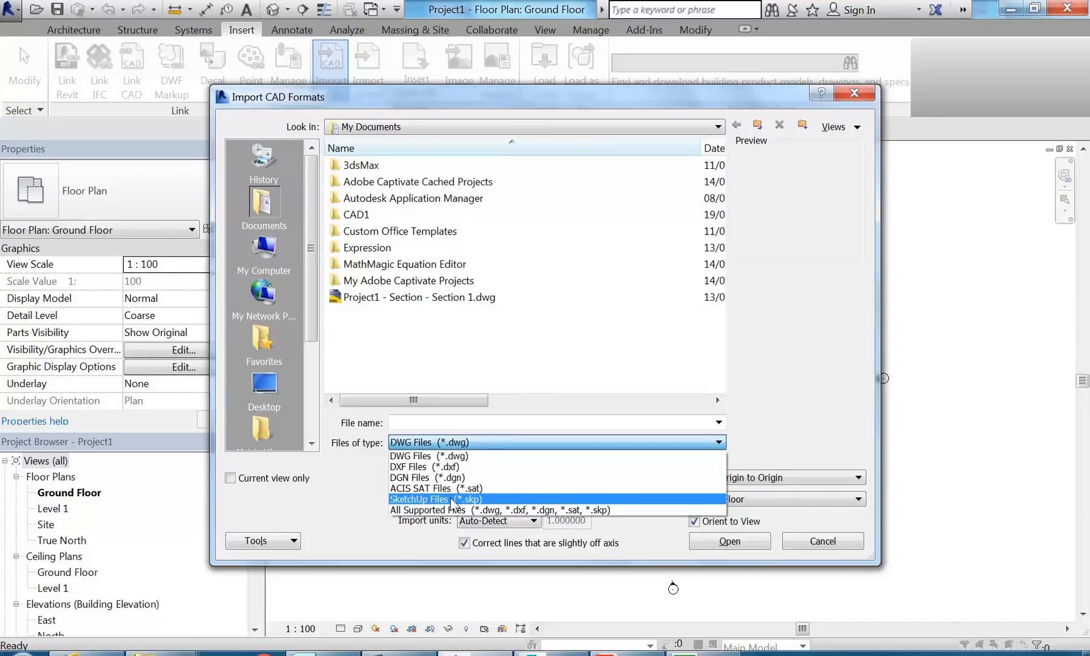
click(479, 441)
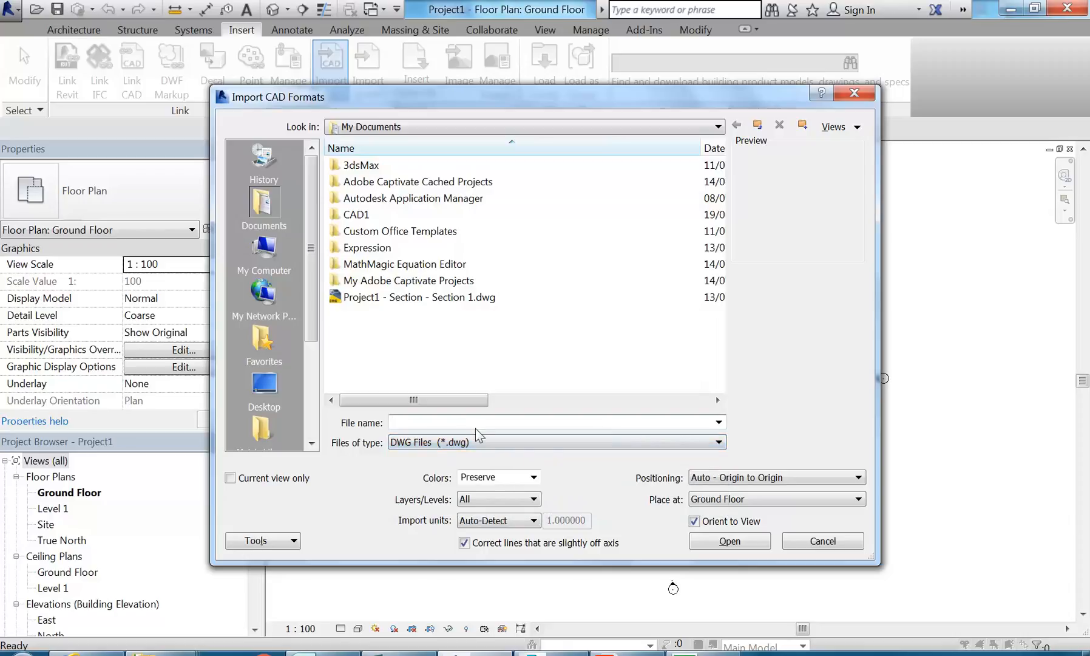
click(823, 540)
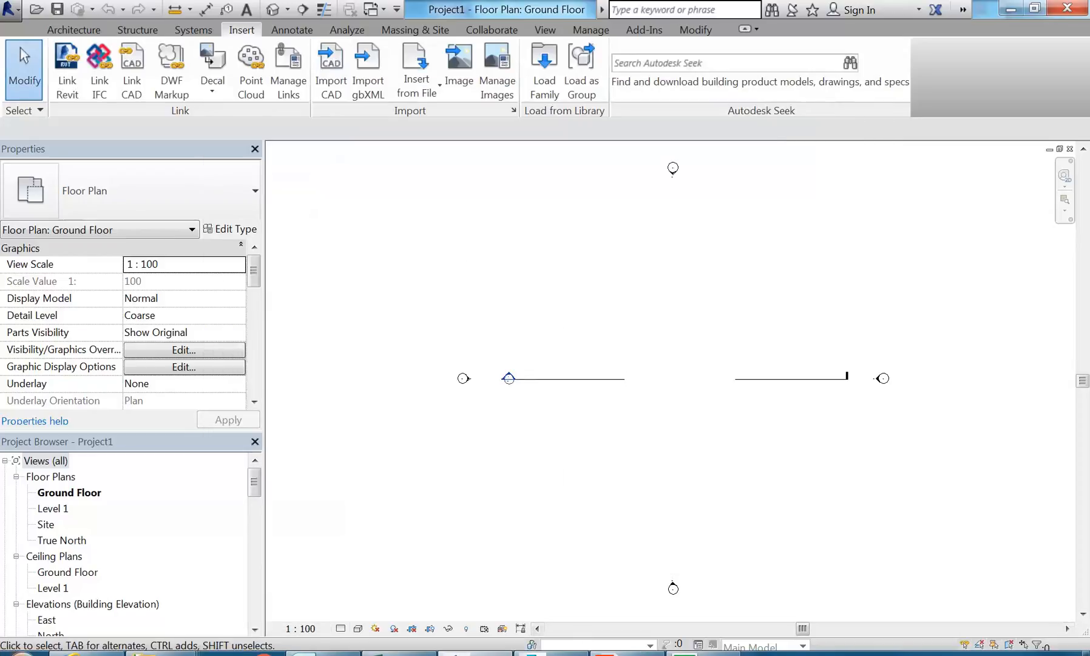
Switch to AutoCAD 2016 and start a new drawing from the acadiso.dwt template
click(20, 652)
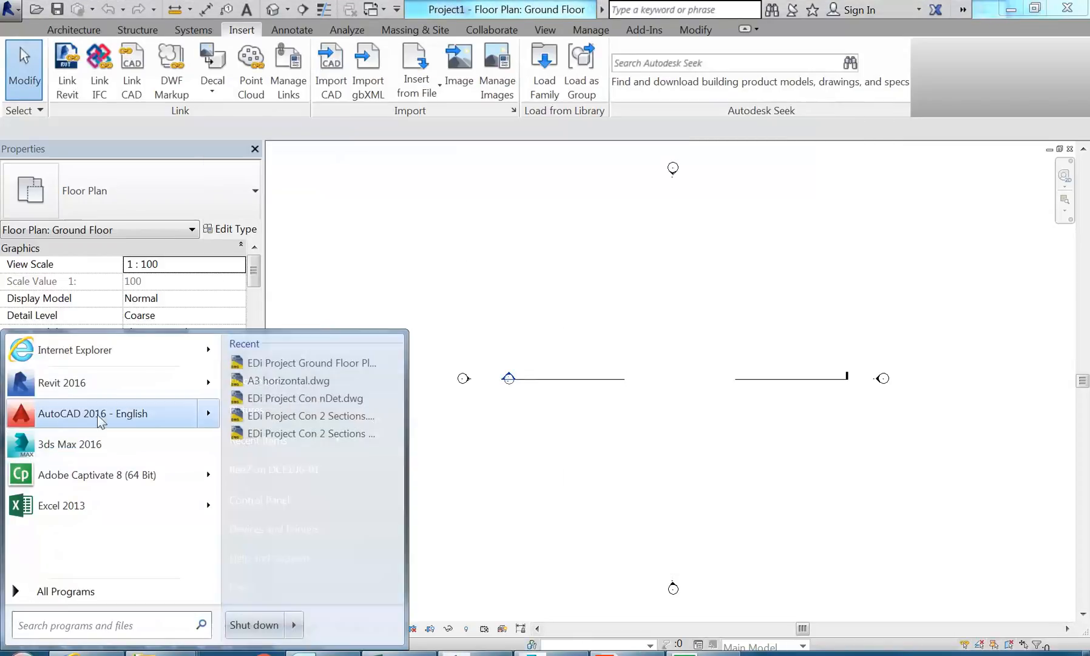
click(88, 420)
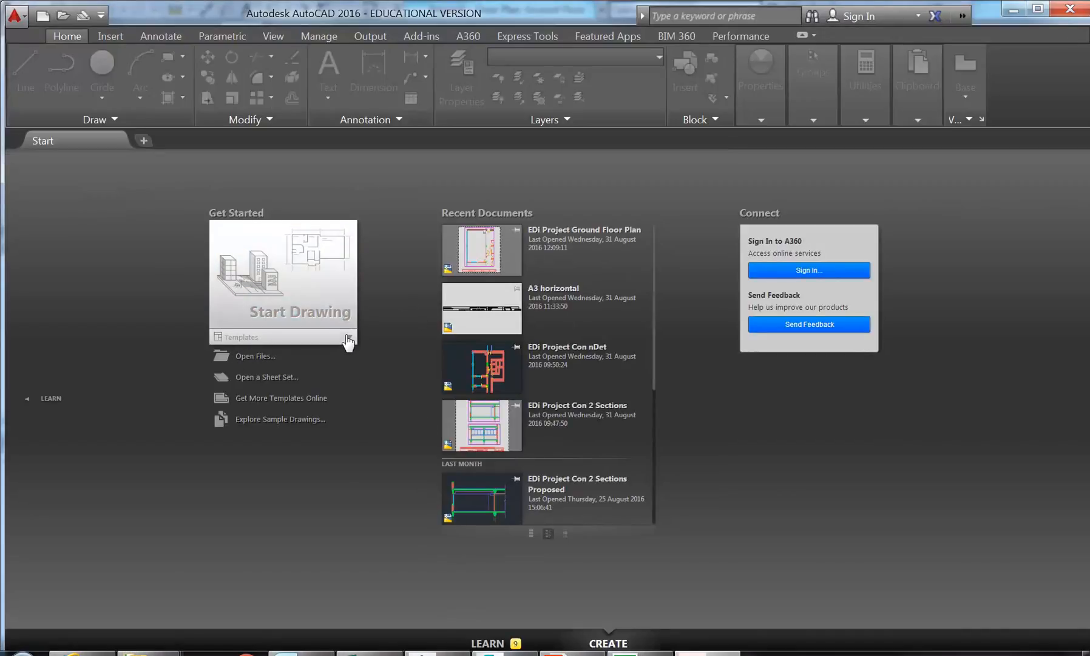
click(348, 338)
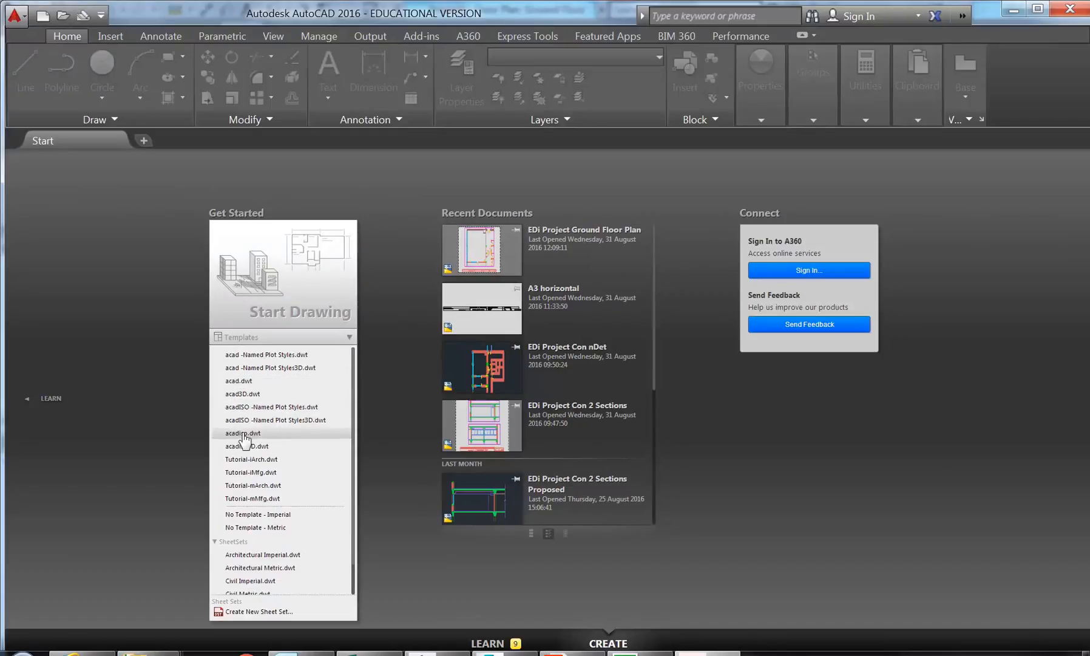
click(349, 338)
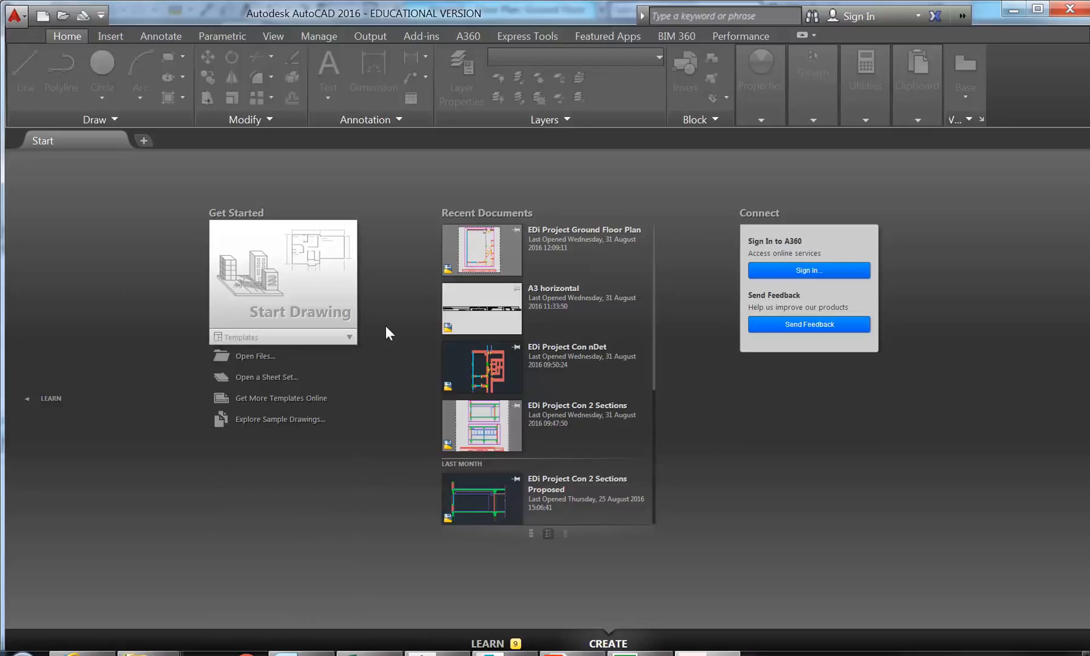
click(350, 338)
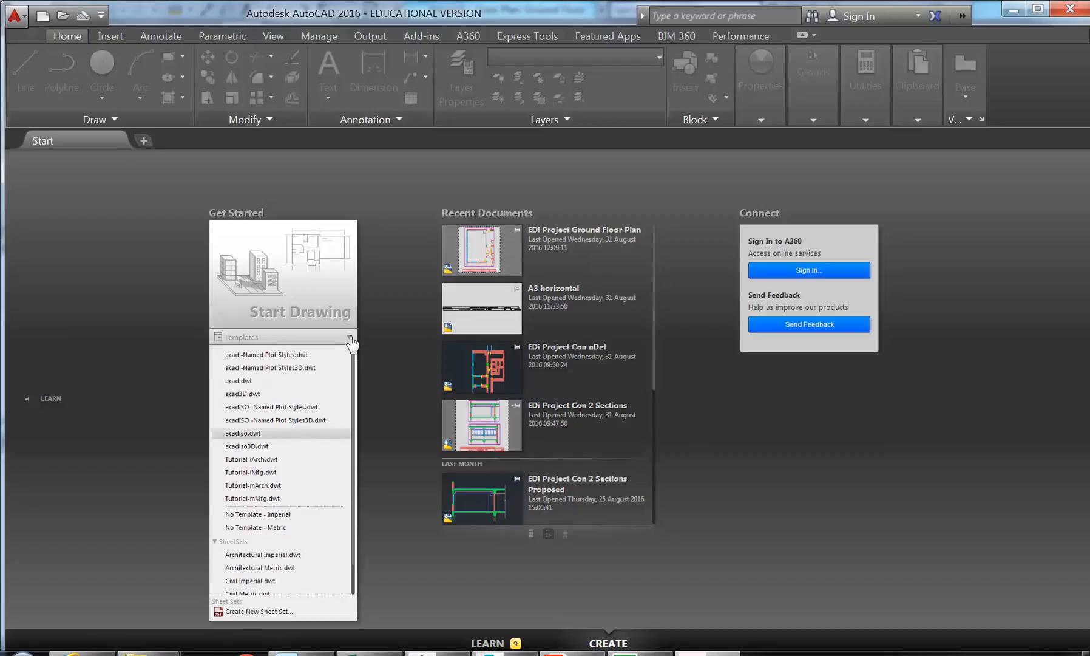
click(350, 338)
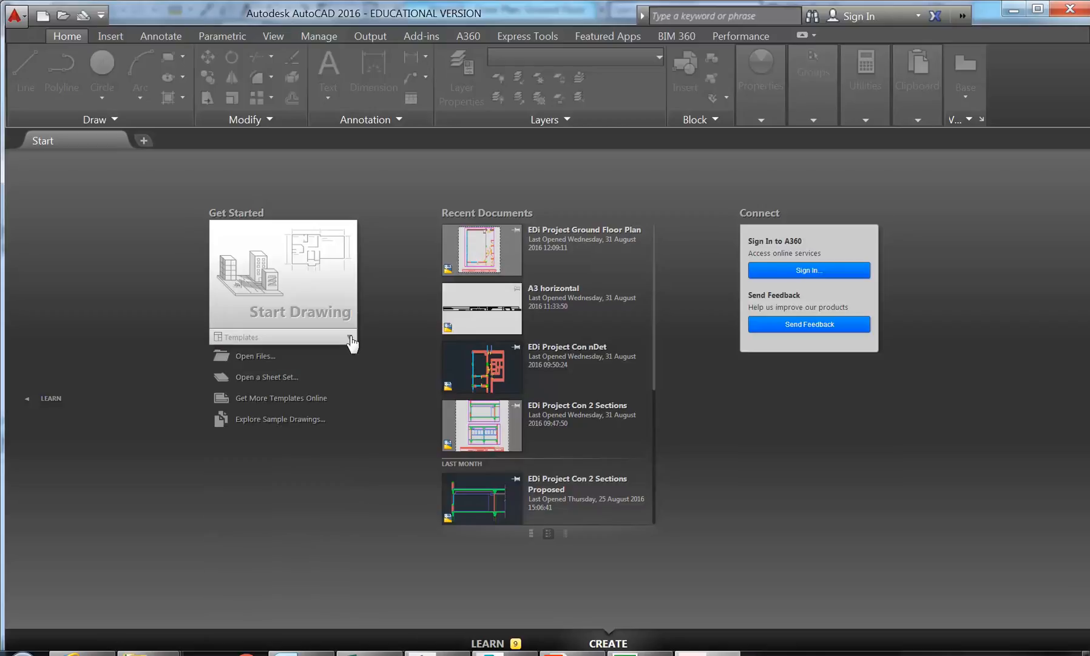
click(350, 340)
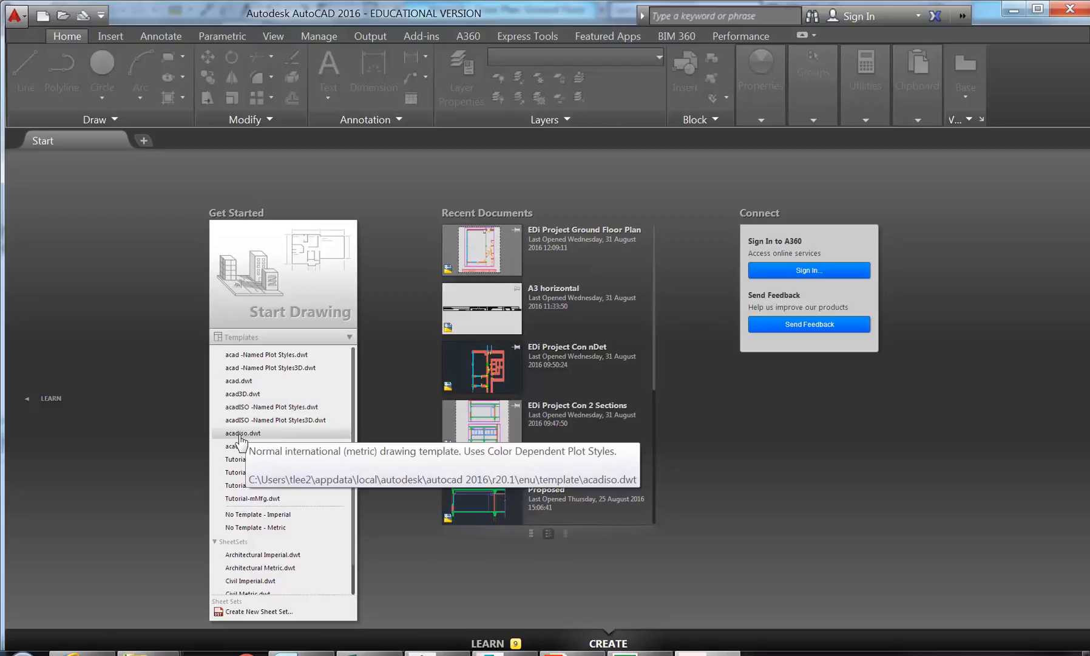
click(241, 435)
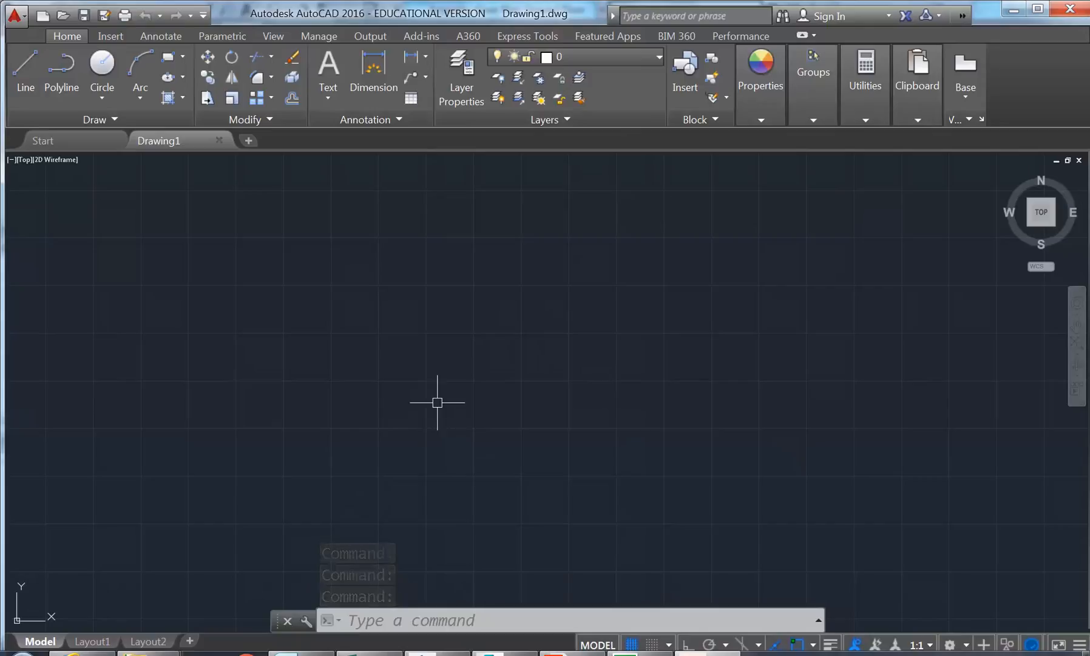
Switch to 3ds Max and browse the file import to EDU_DC_InteriorDesign, BD2 IDST204A ID Spatial Modelling, 3d models
mouse_move(504, 653)
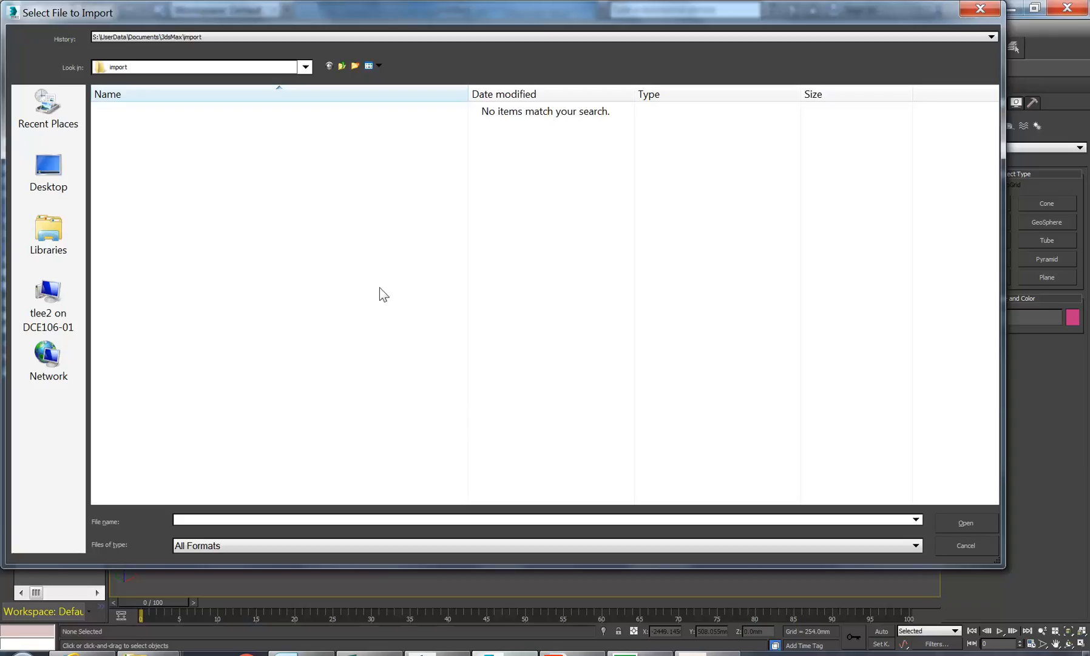
click(276, 73)
click(195, 175)
double_click(164, 225)
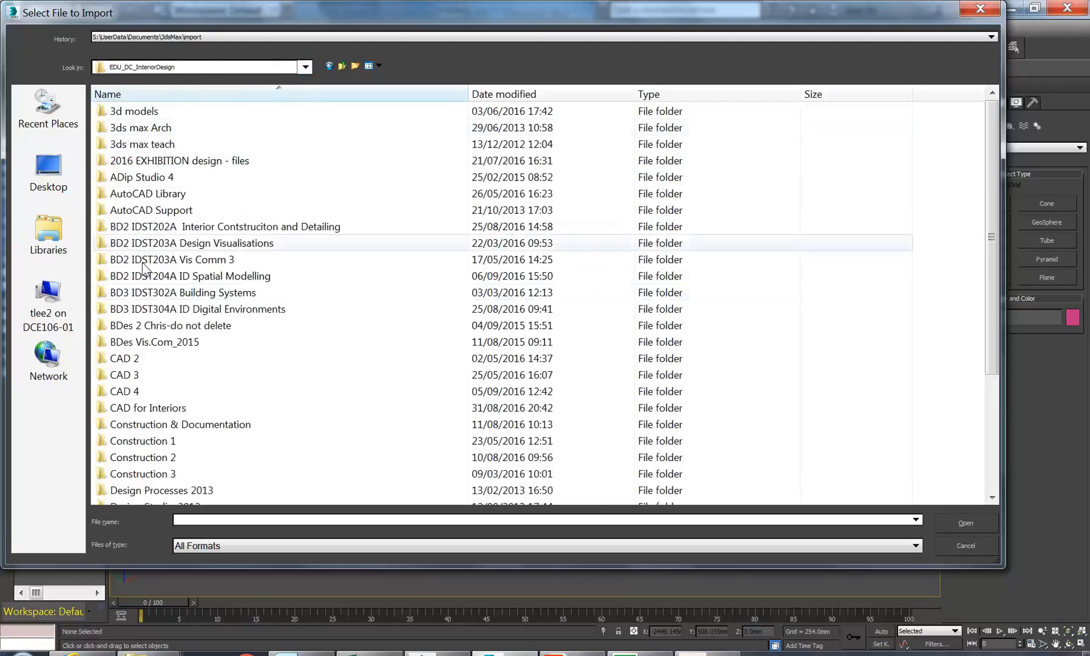
double_click(155, 277)
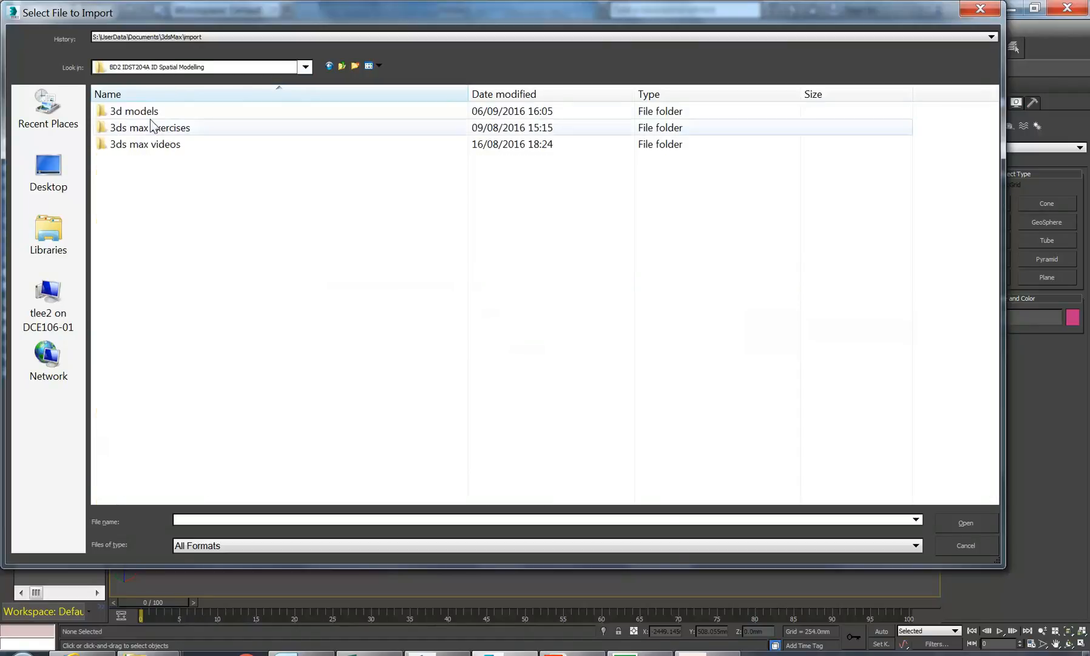
double_click(141, 111)
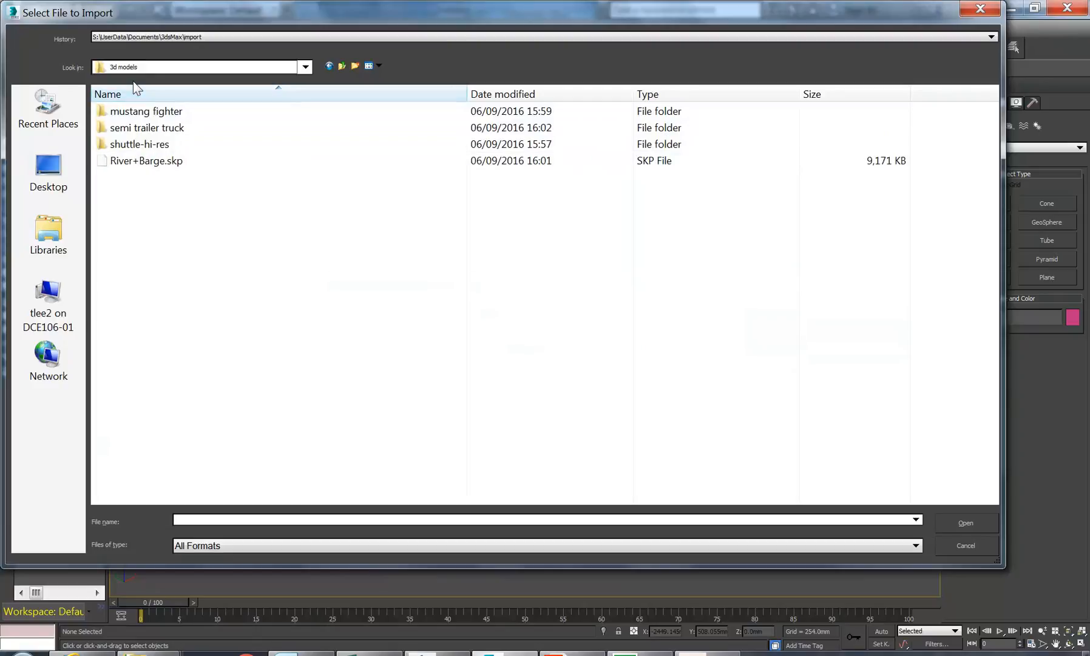
Examine the model files in the mustang fighter and semi trailer truck folders
double_click(137, 111)
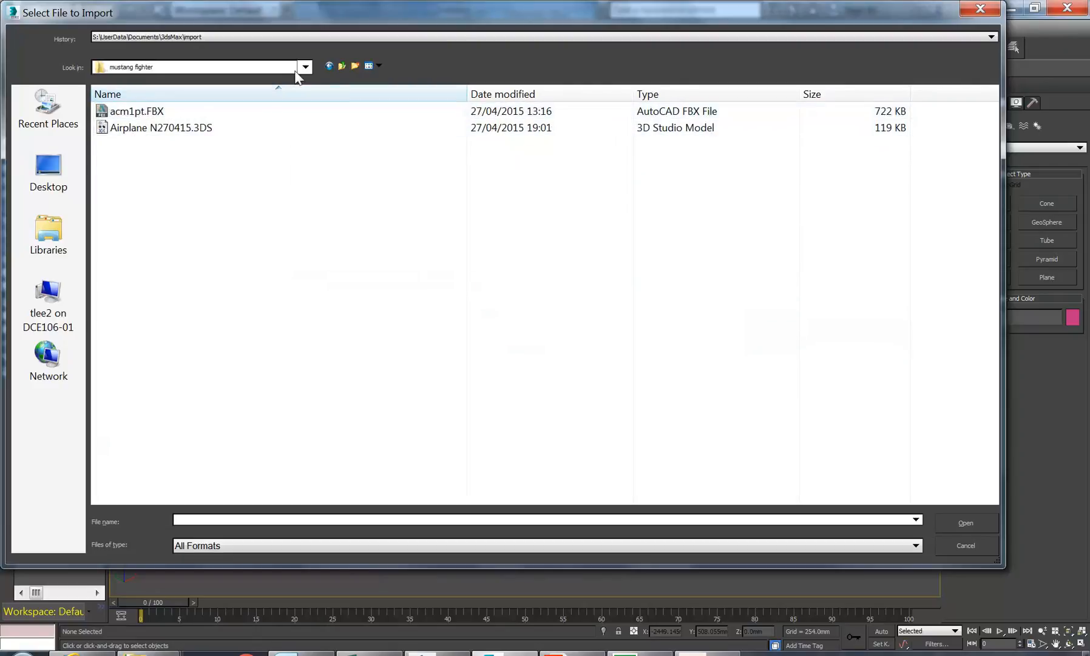
click(341, 65)
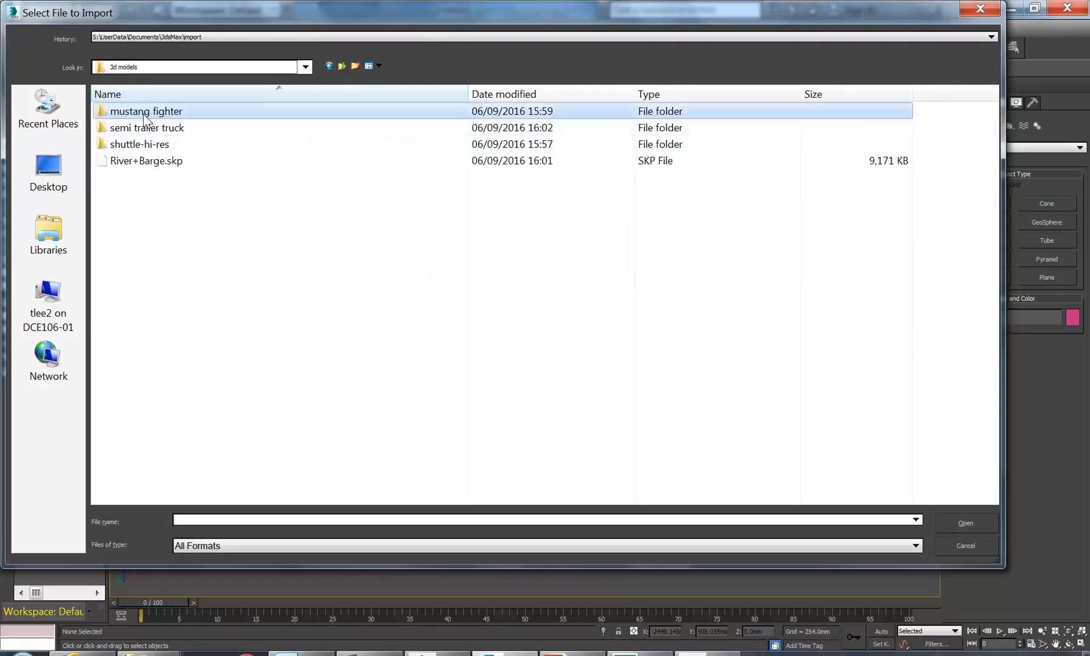
double_click(141, 112)
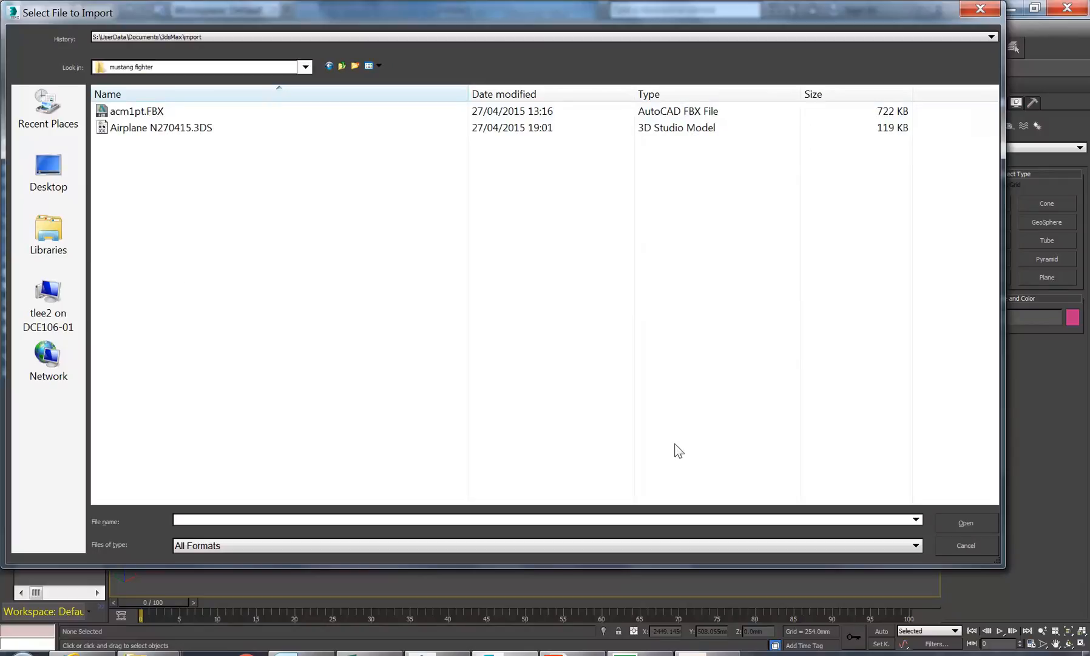
click(341, 65)
double_click(172, 125)
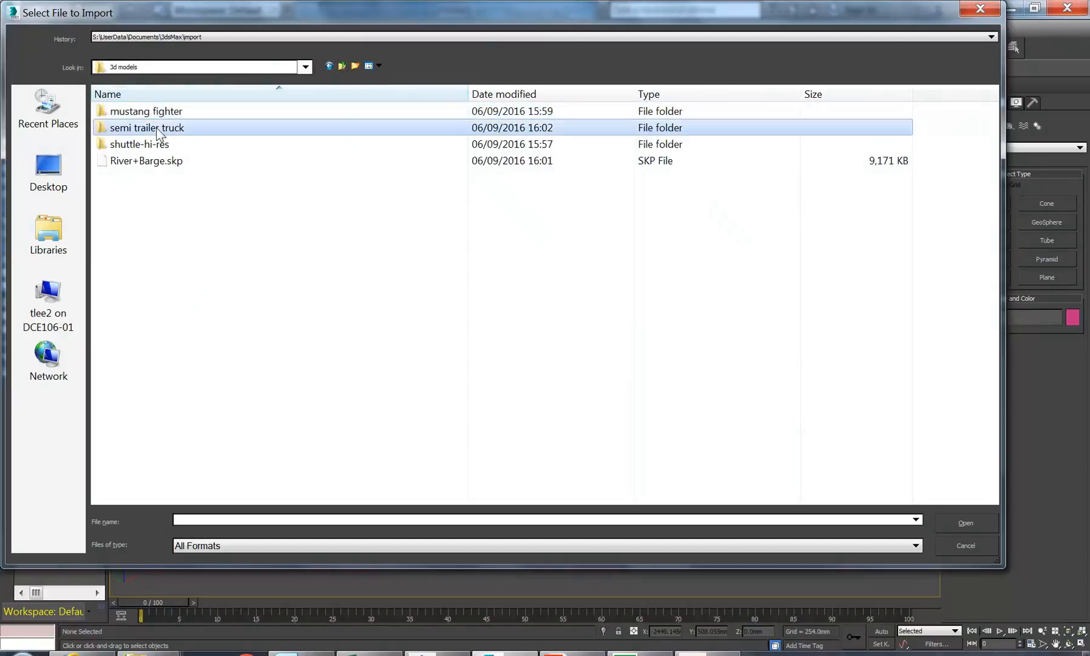
click(159, 132)
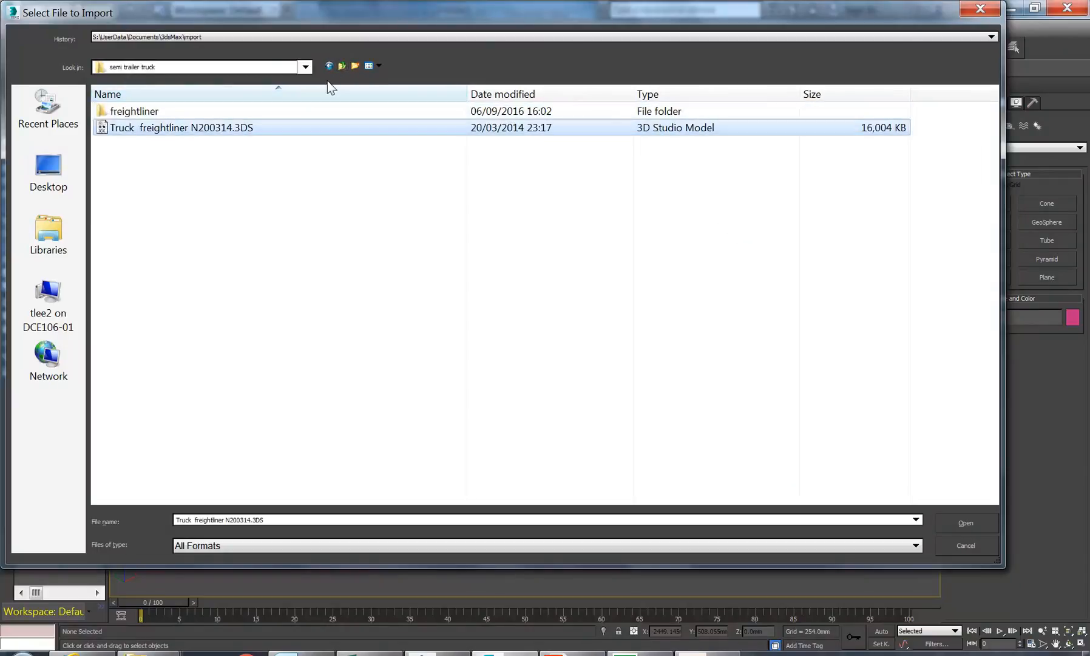
click(342, 66)
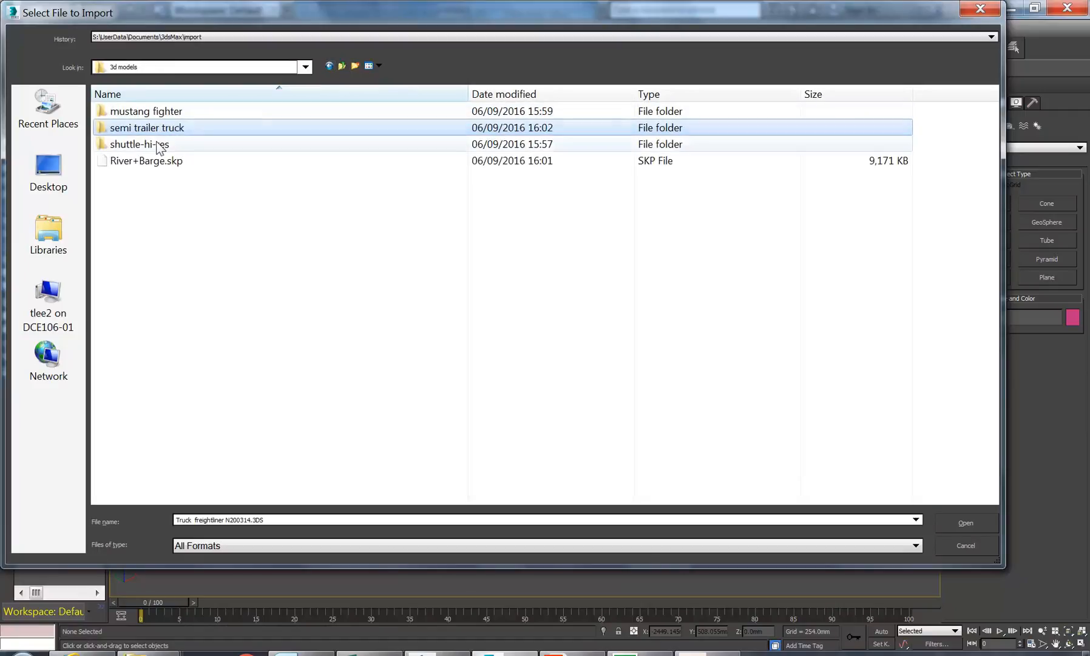
Import shut.3ds from the shuttle-hi-res folder, merging it with the scene with units converted and the animation length not matched, and deselect it
double_click(158, 144)
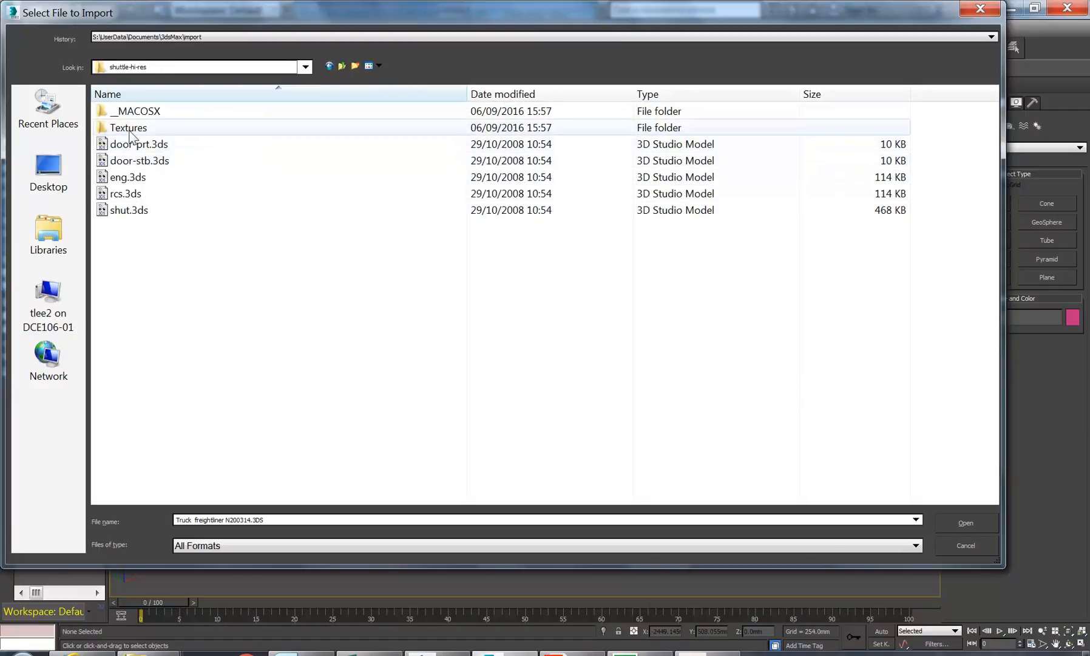
click(122, 211)
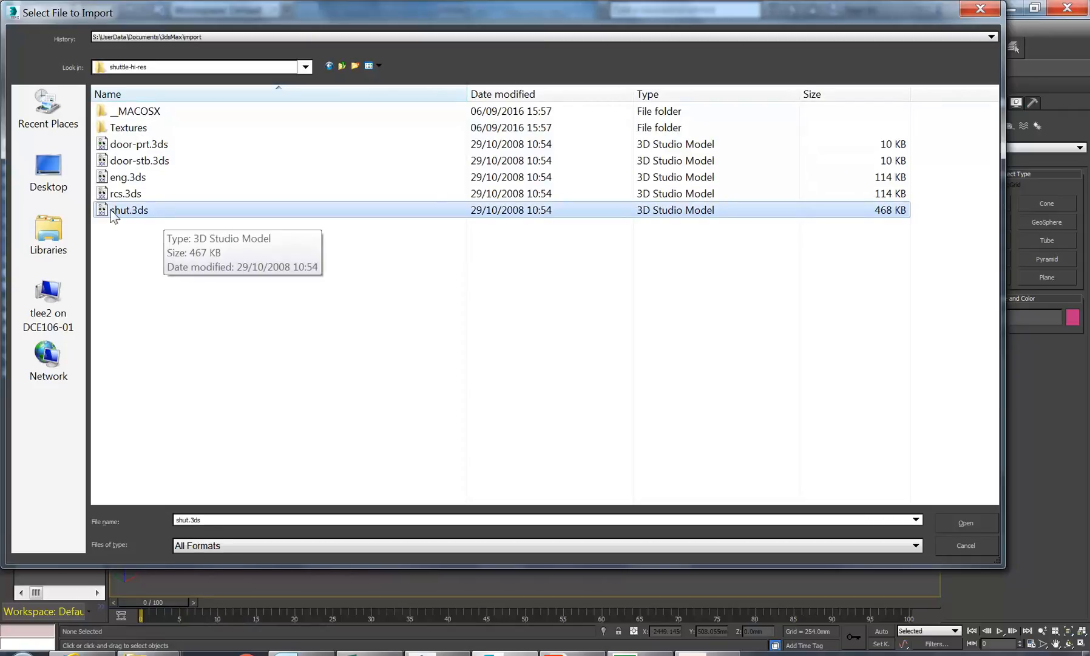
double_click(113, 211)
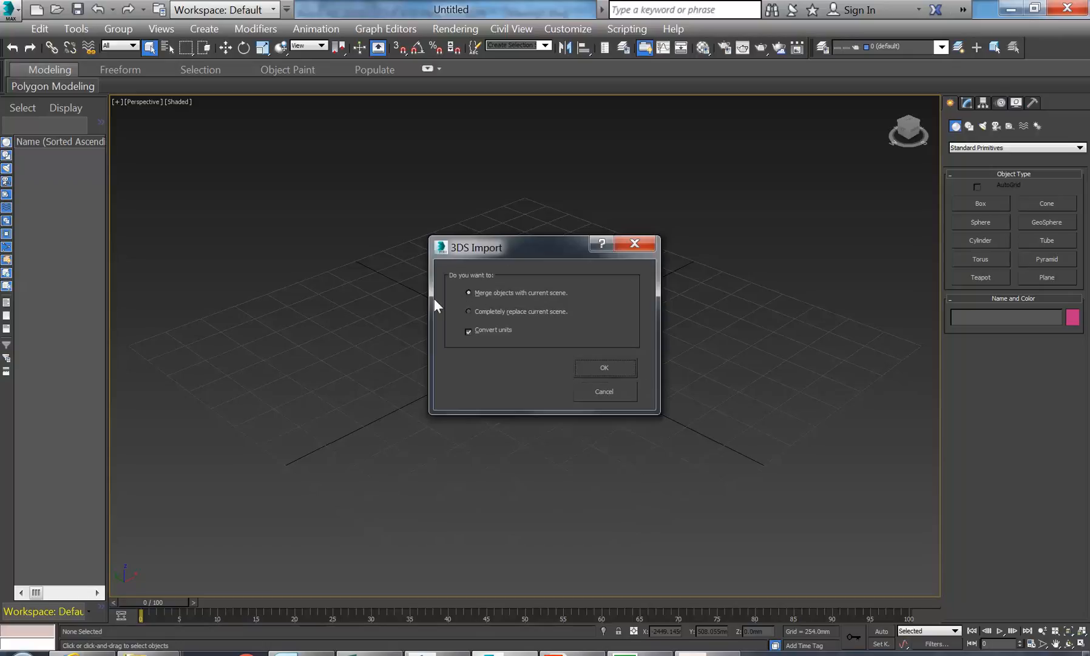
click(596, 367)
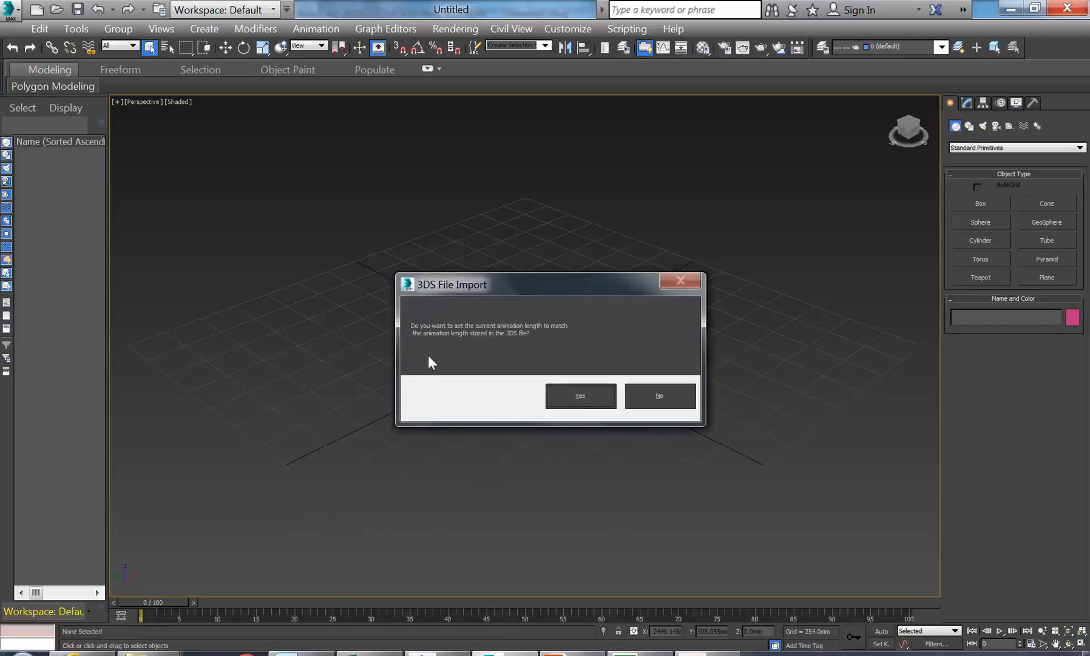
drag(558, 290, 456, 253)
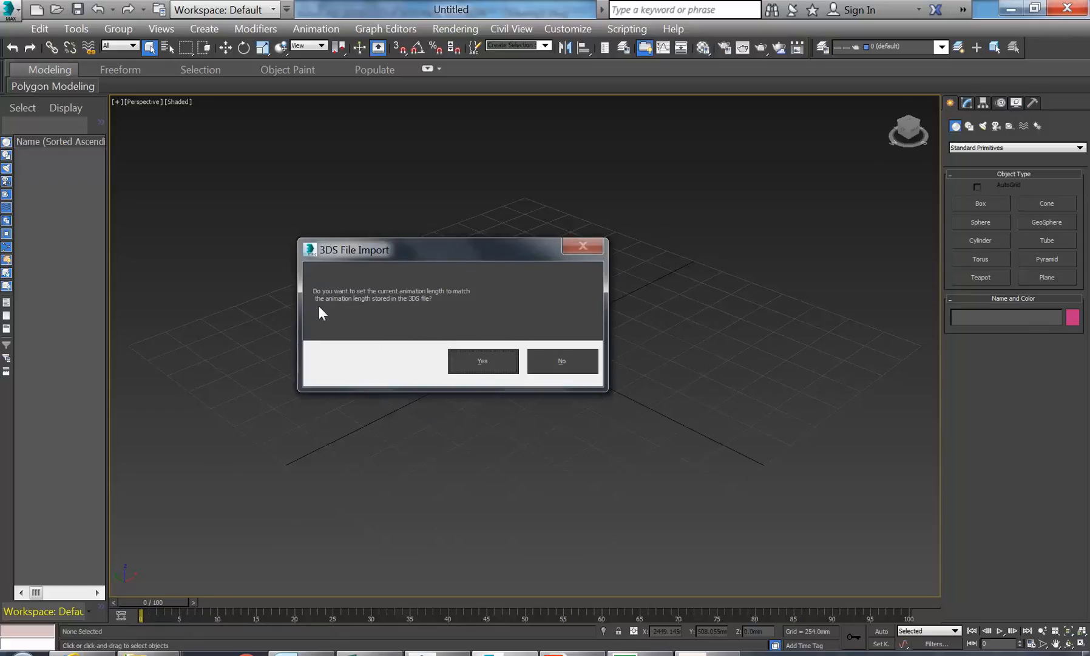
click(549, 369)
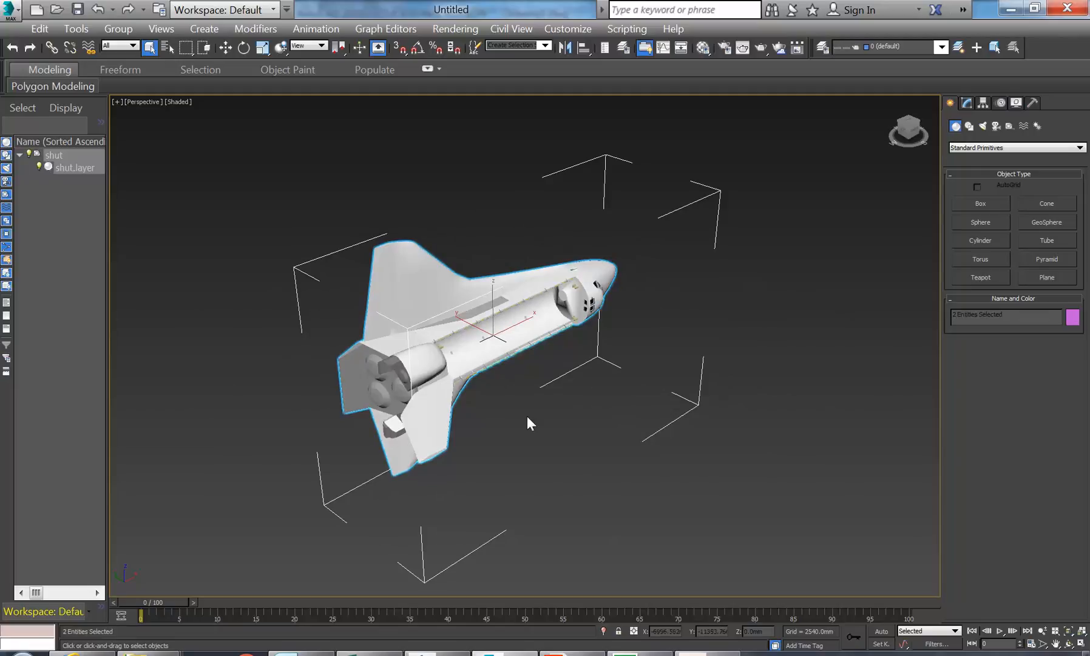
click(462, 167)
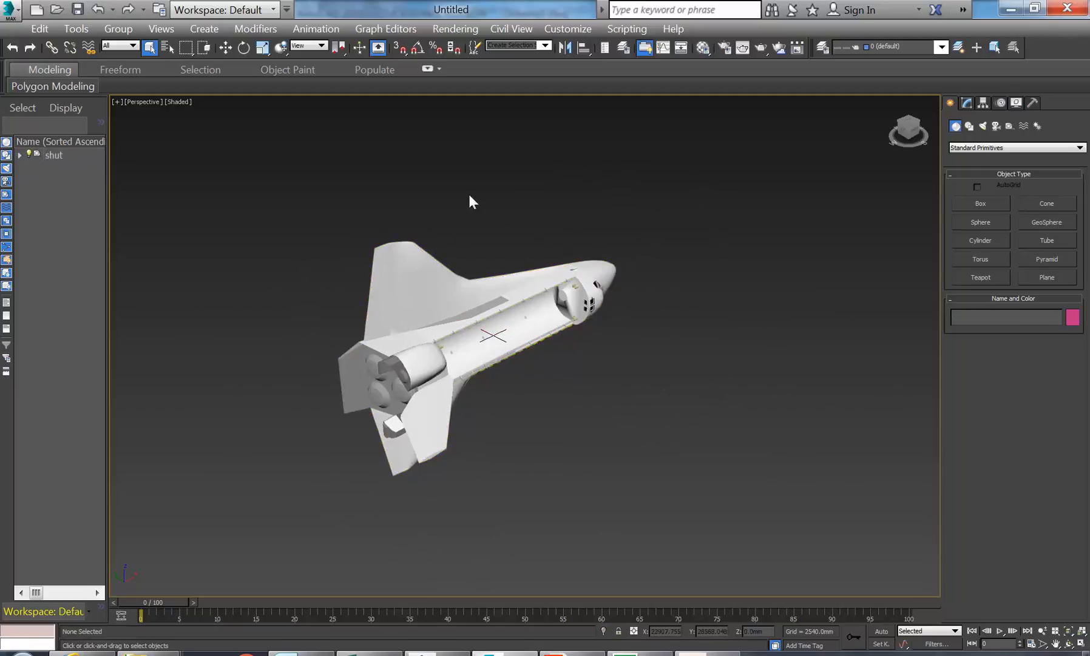
Start another file import and look through the 3DS model files in the shuttle-hi-res folder
click(9, 11)
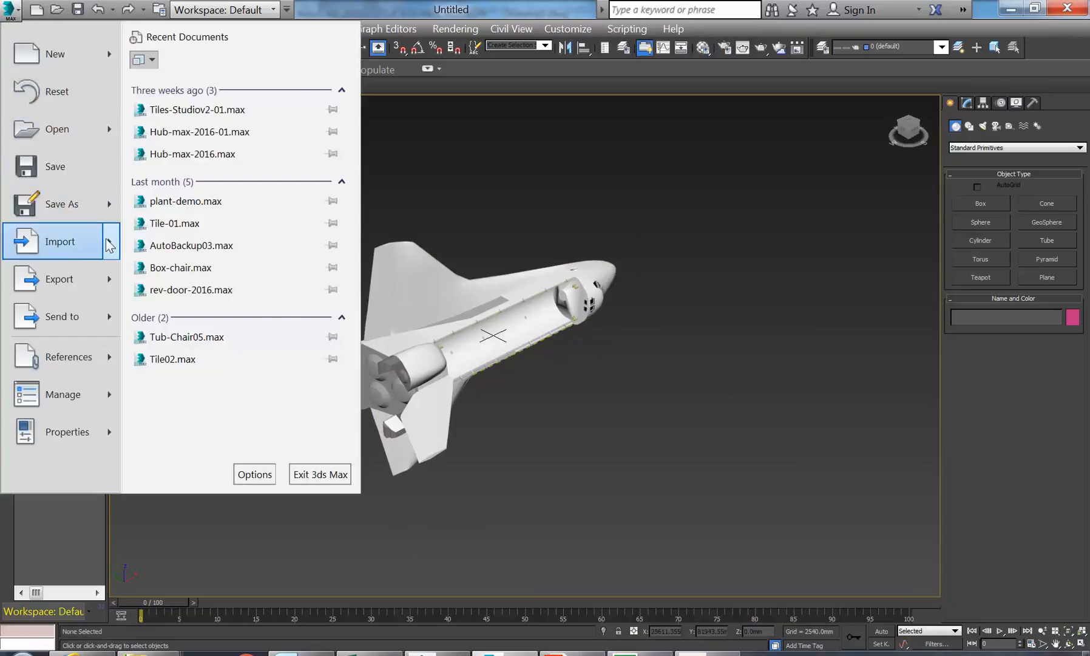
mouse_move(111, 248)
click(196, 79)
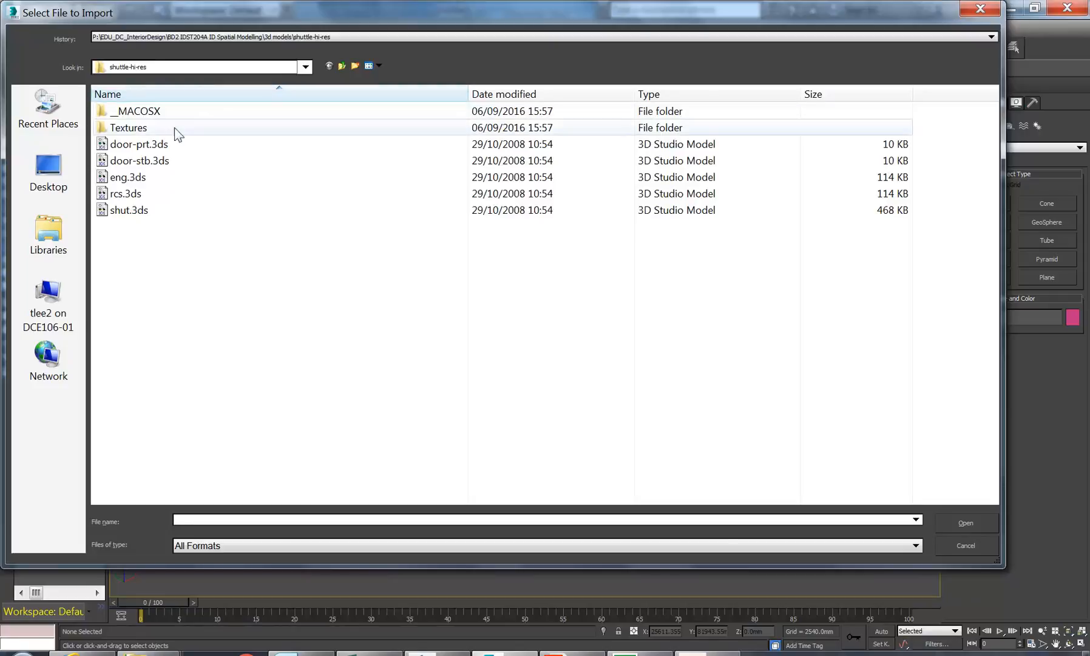
click(155, 142)
click(152, 160)
click(142, 178)
click(137, 194)
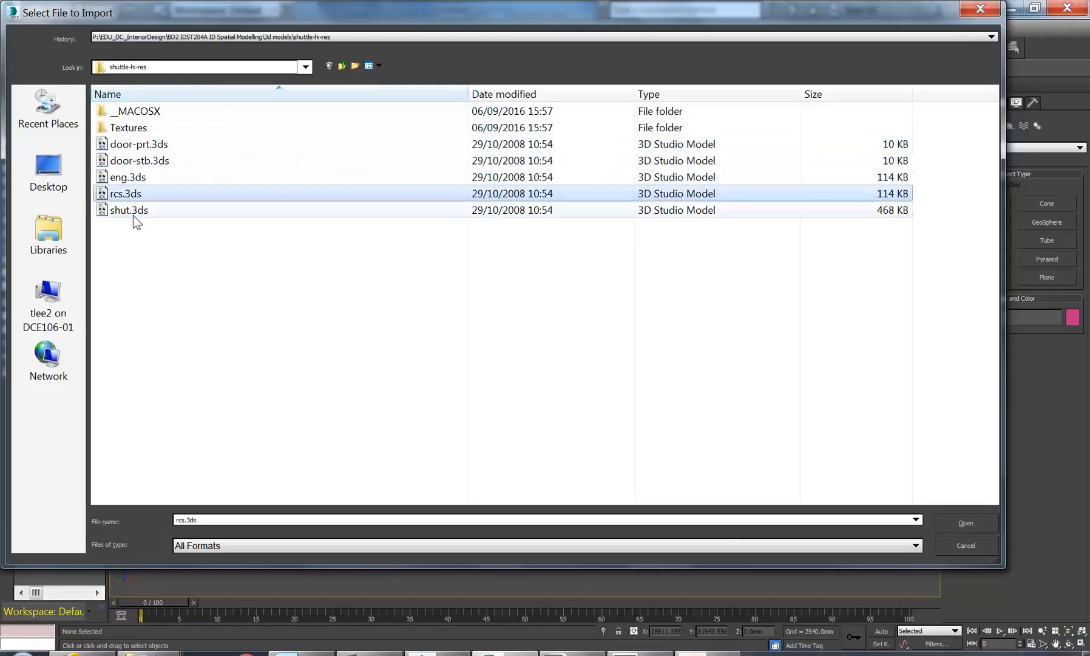
click(133, 214)
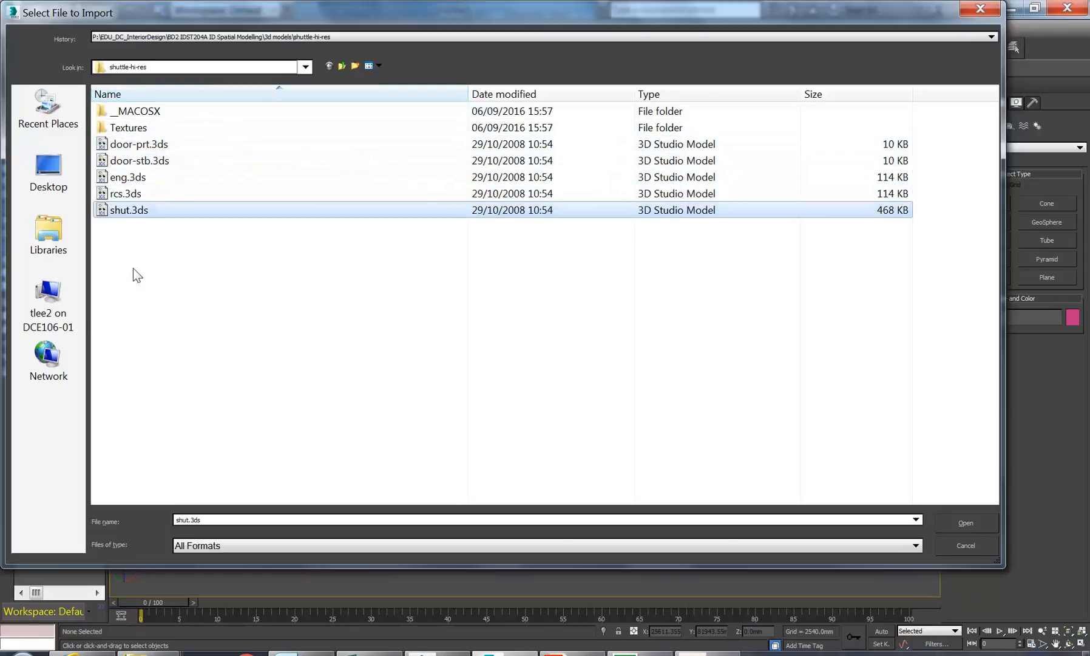
Import door-prt.3ds, merging it with the scene with units converted and the animation length not matched, and deselect it
click(152, 145)
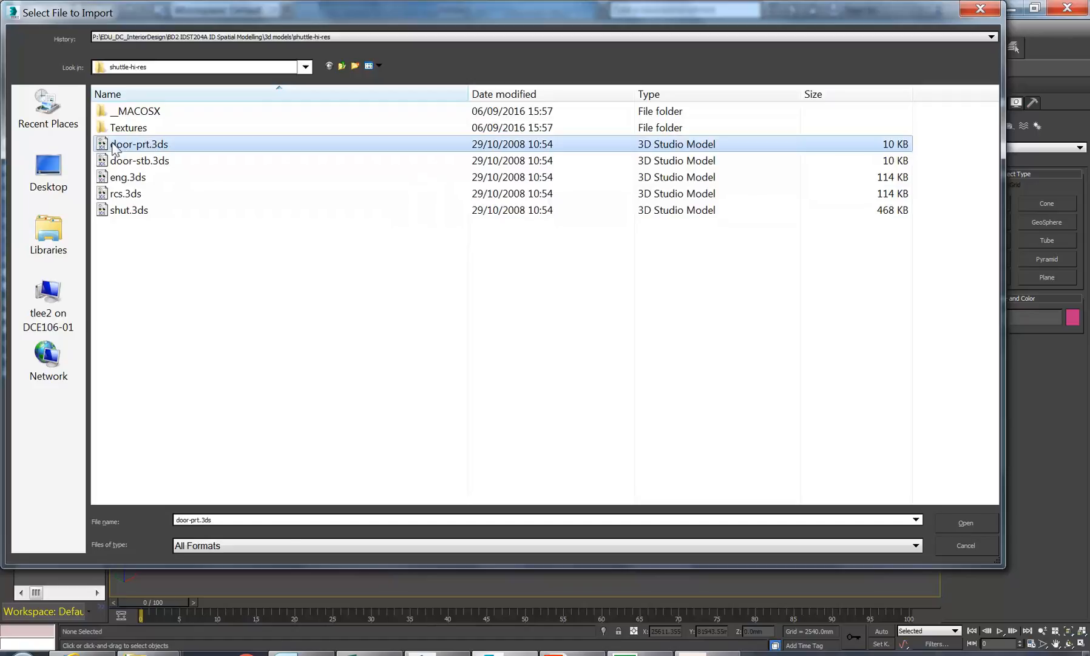
double_click(124, 146)
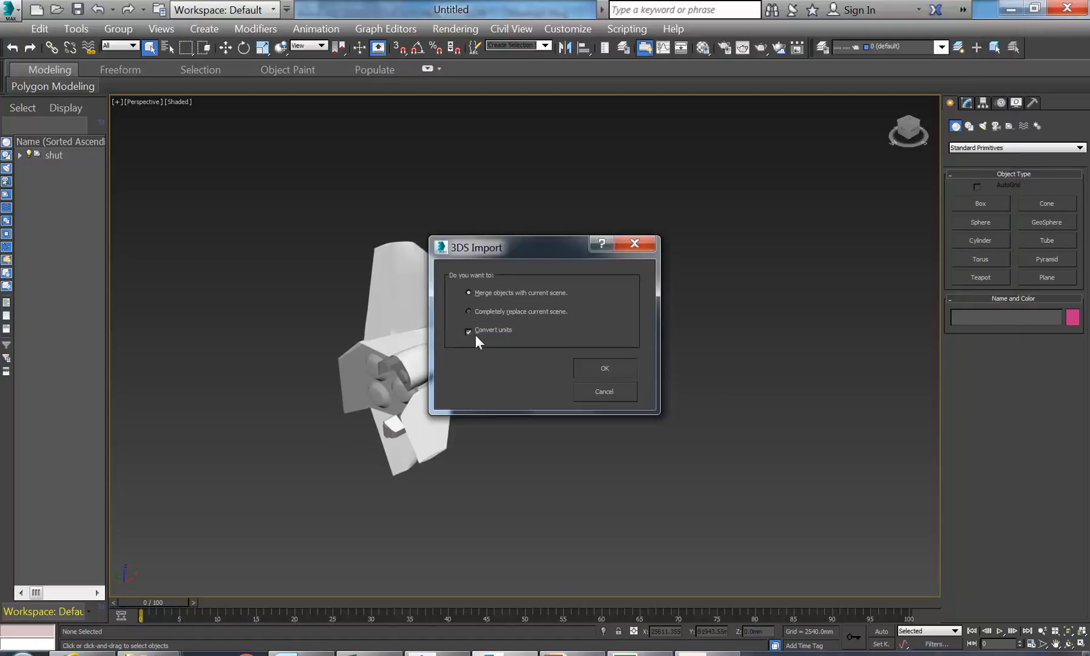
click(598, 368)
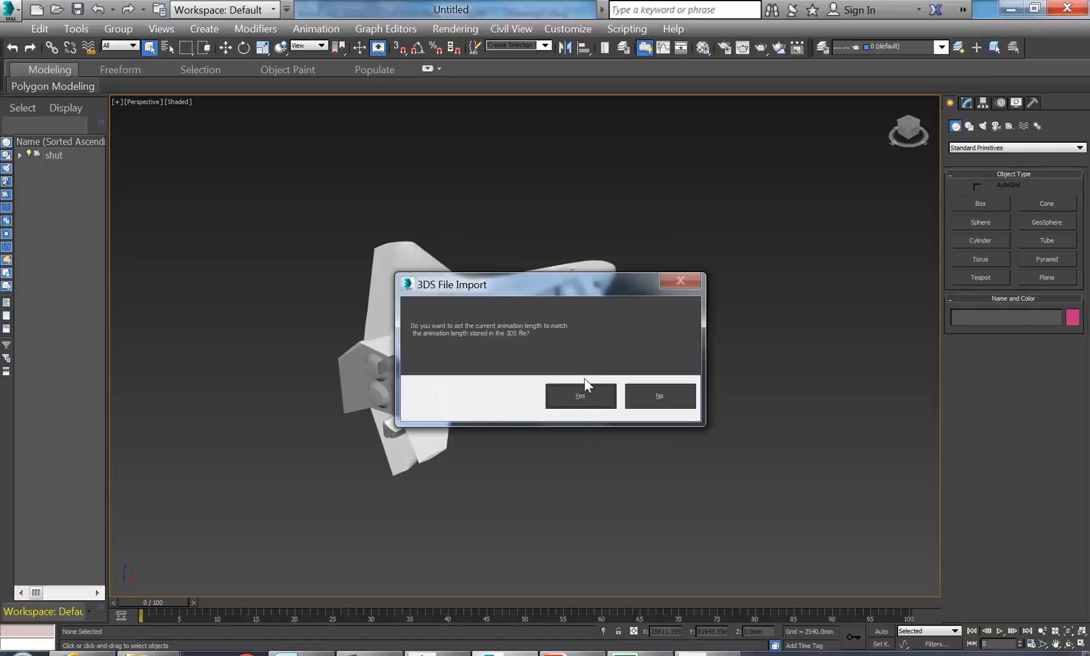
click(674, 403)
middle_drag(499, 424, 565, 381)
scroll(565, 382, down, 5)
alt+middle_drag(615, 441, 564, 365)
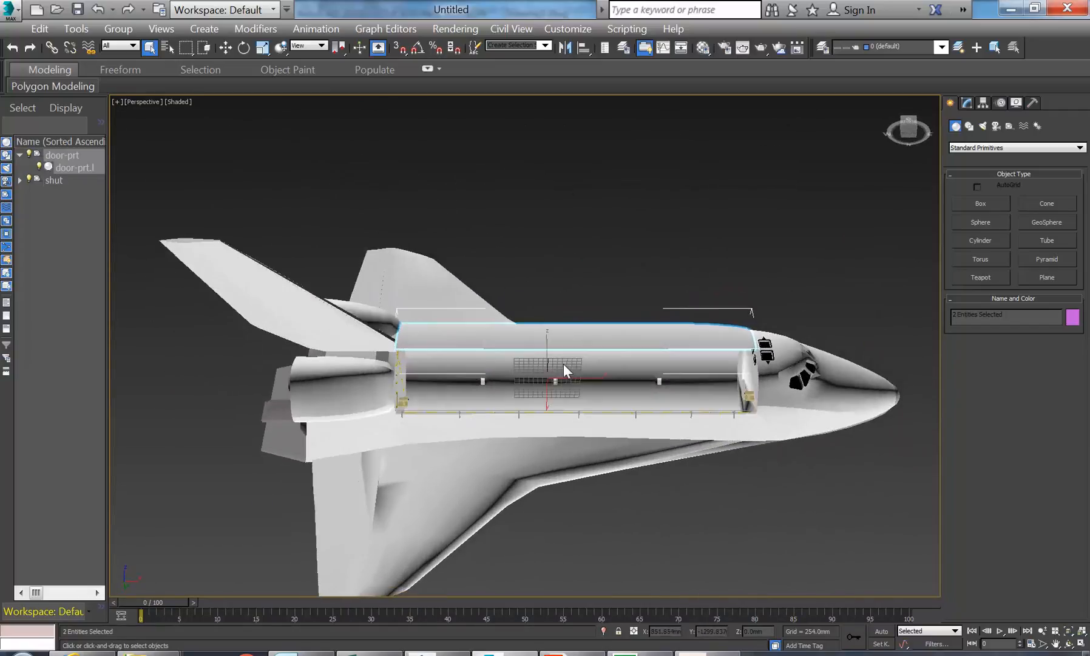
click(569, 236)
Import door-stb.3ds from the shuttle-hi-res folder, merging it with the scene with units converted and the animation length not matched
click(11, 11)
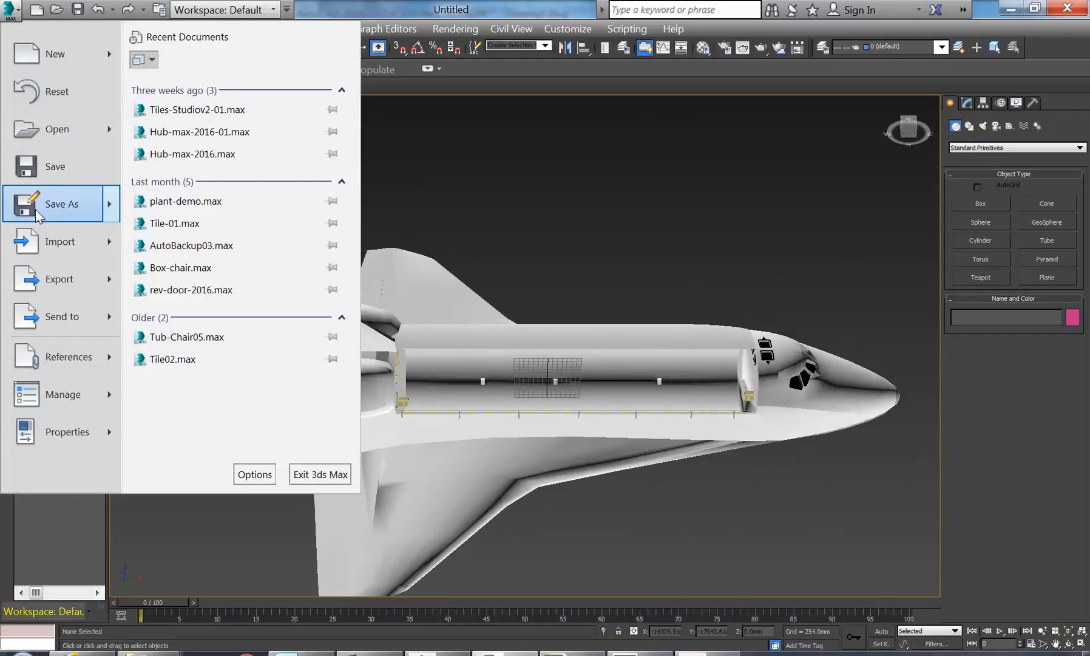
mouse_move(112, 240)
click(180, 107)
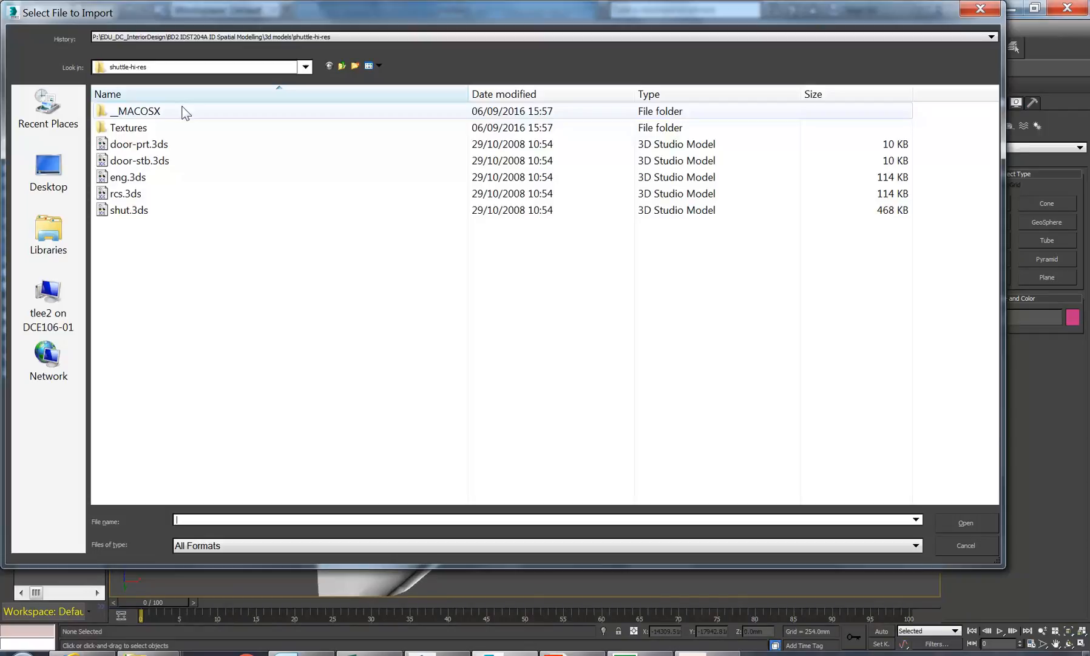
click(130, 162)
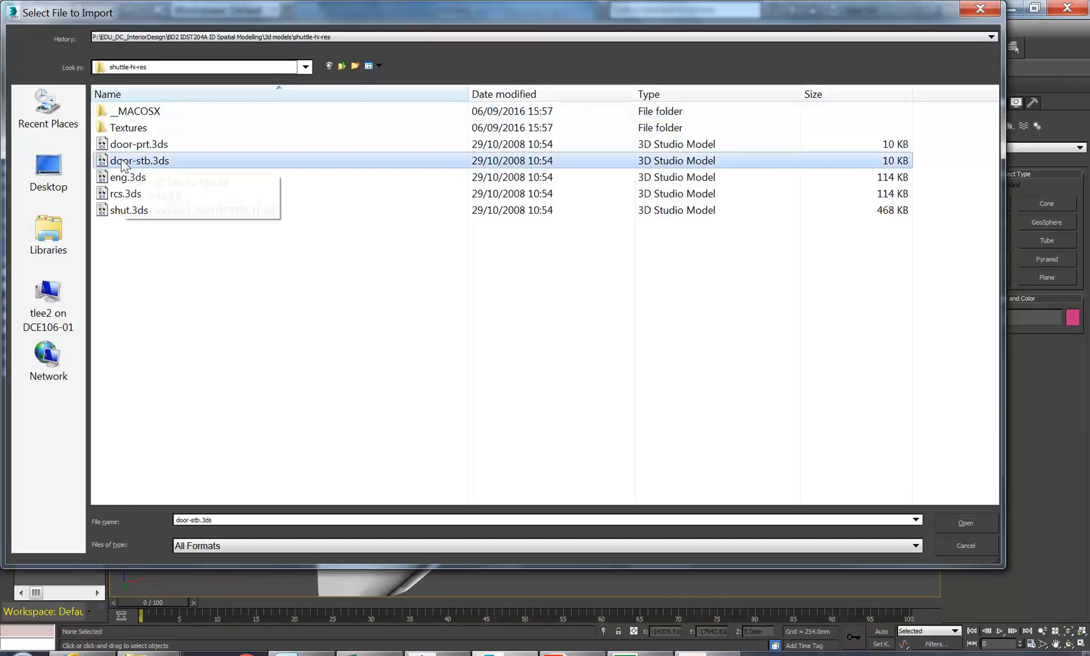
double_click(125, 162)
click(605, 368)
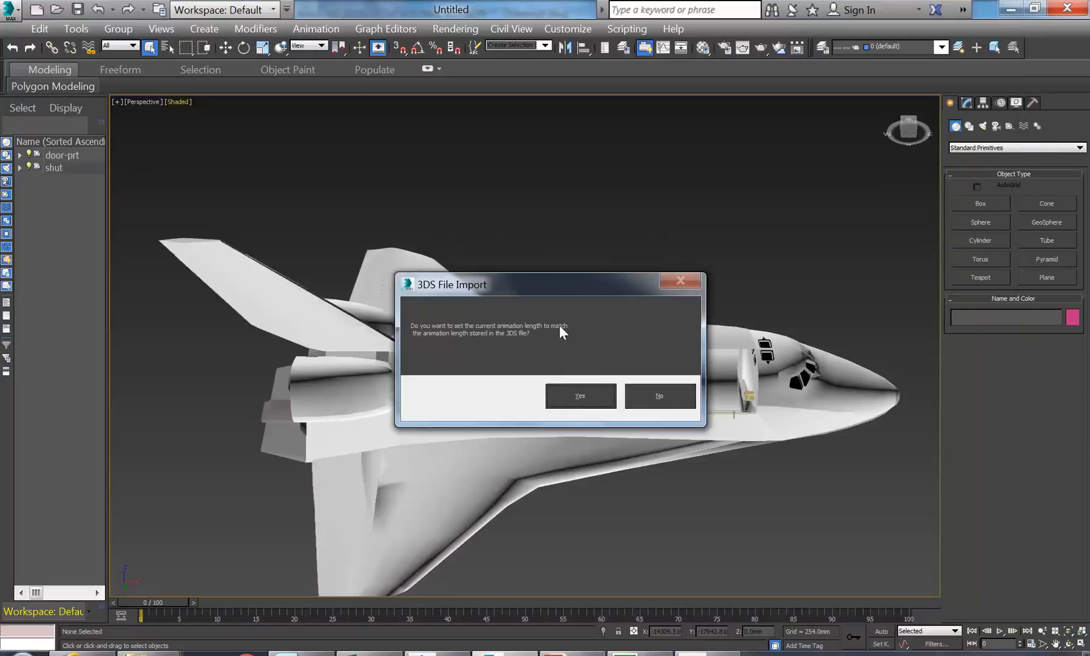
click(645, 389)
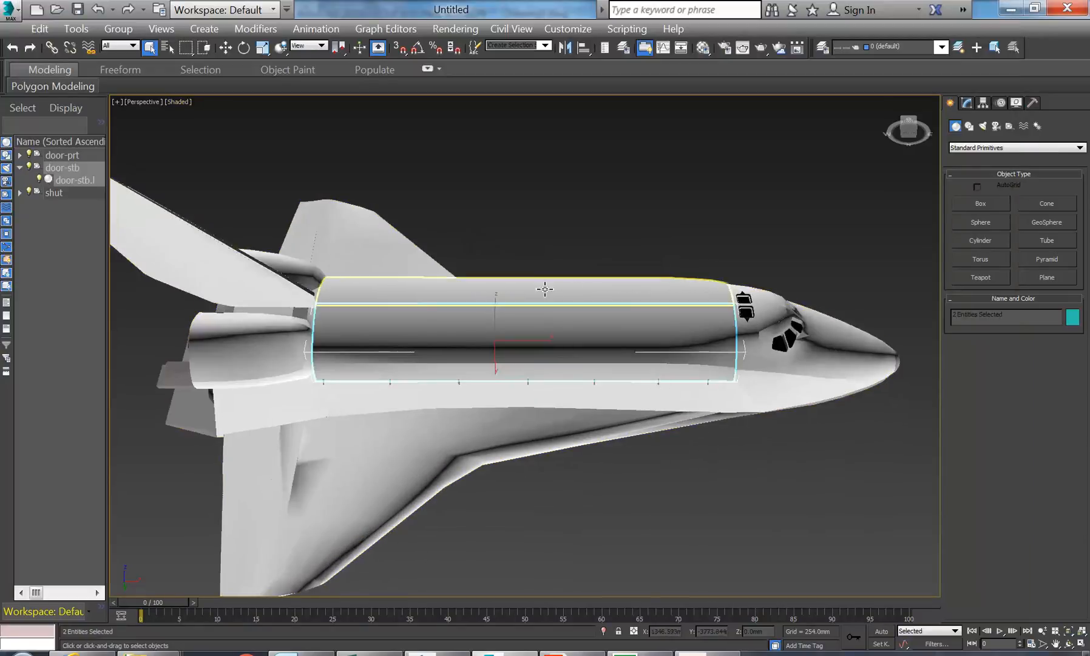
Select both cargo bay doors of the shuttle and hide them
ctrl+click(592, 285)
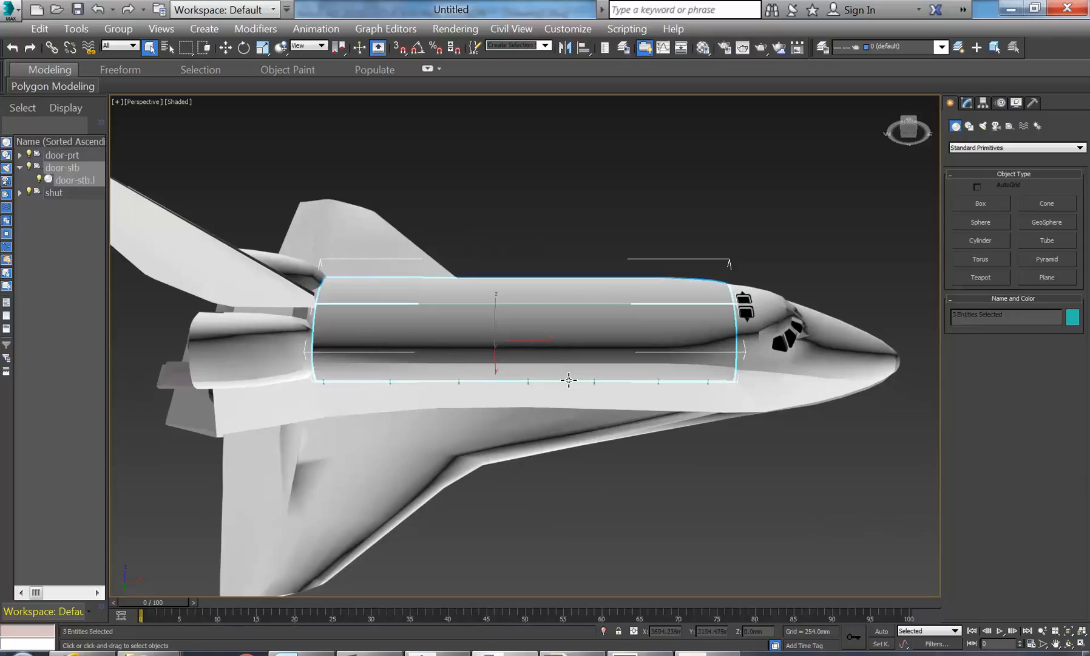
right_click(484, 294)
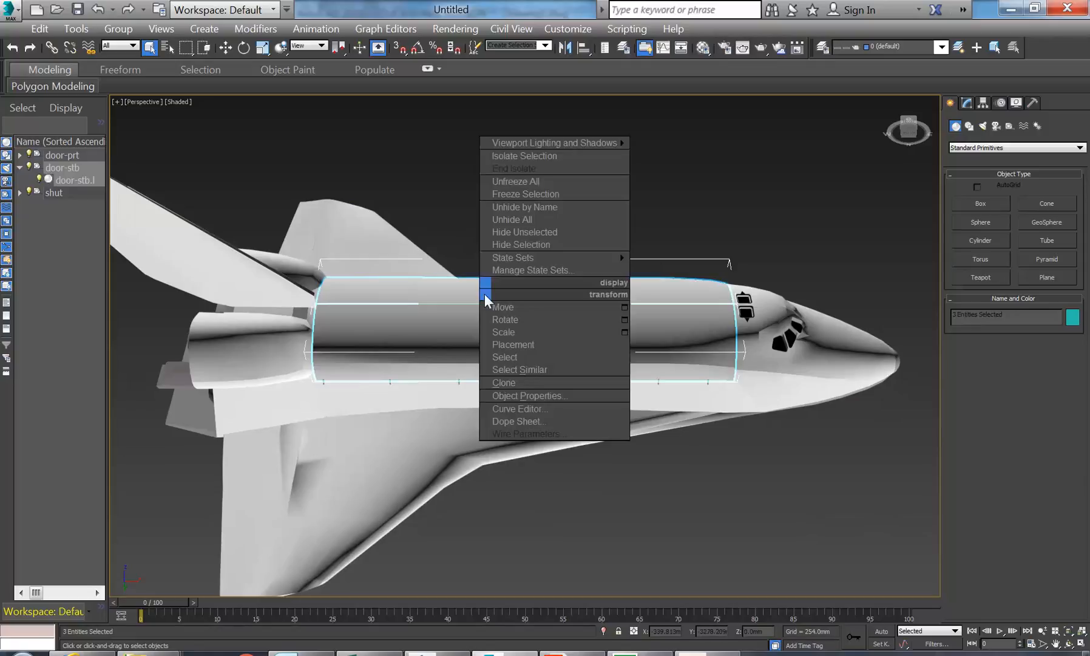
mouse_move(514, 257)
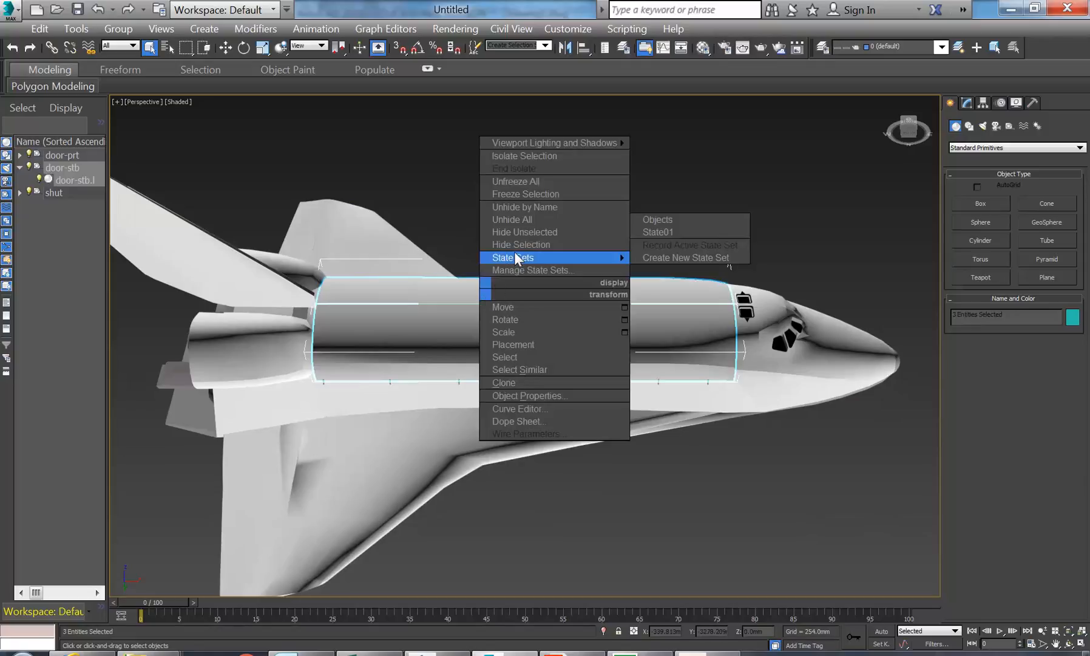
click(467, 234)
click(492, 211)
click(513, 285)
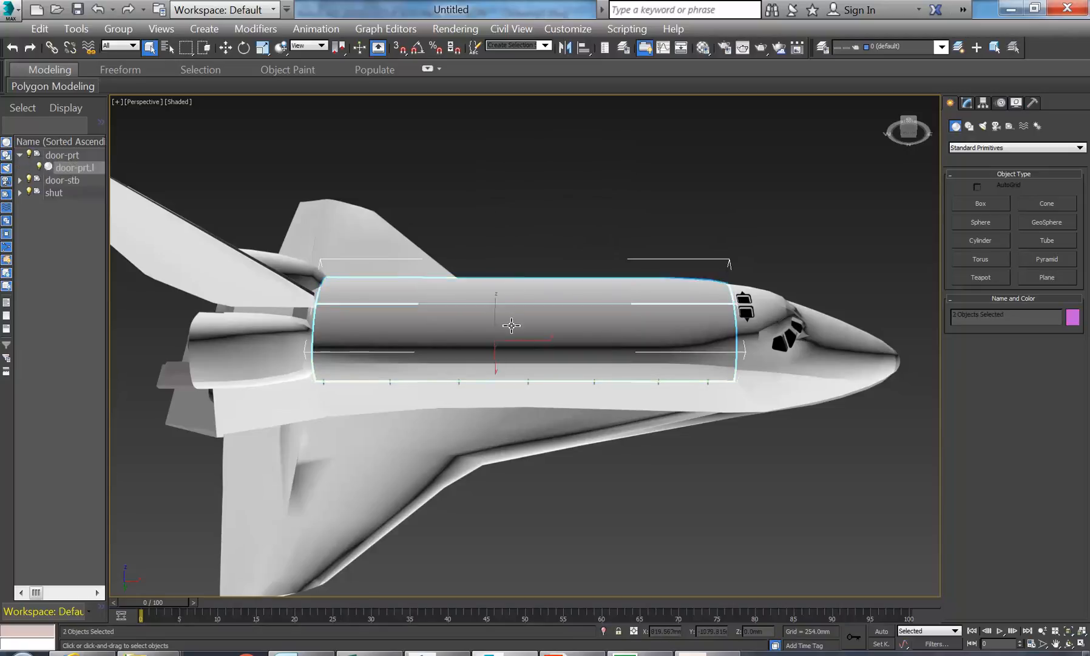
right_click(547, 340)
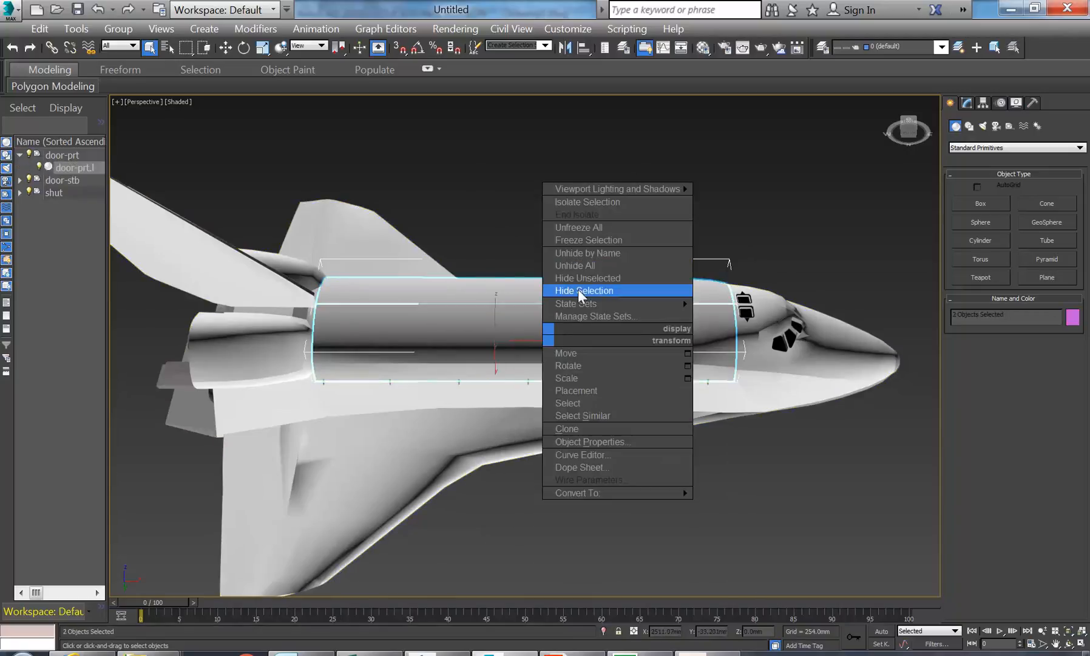
click(579, 291)
alt+middle_drag(556, 207, 569, 254)
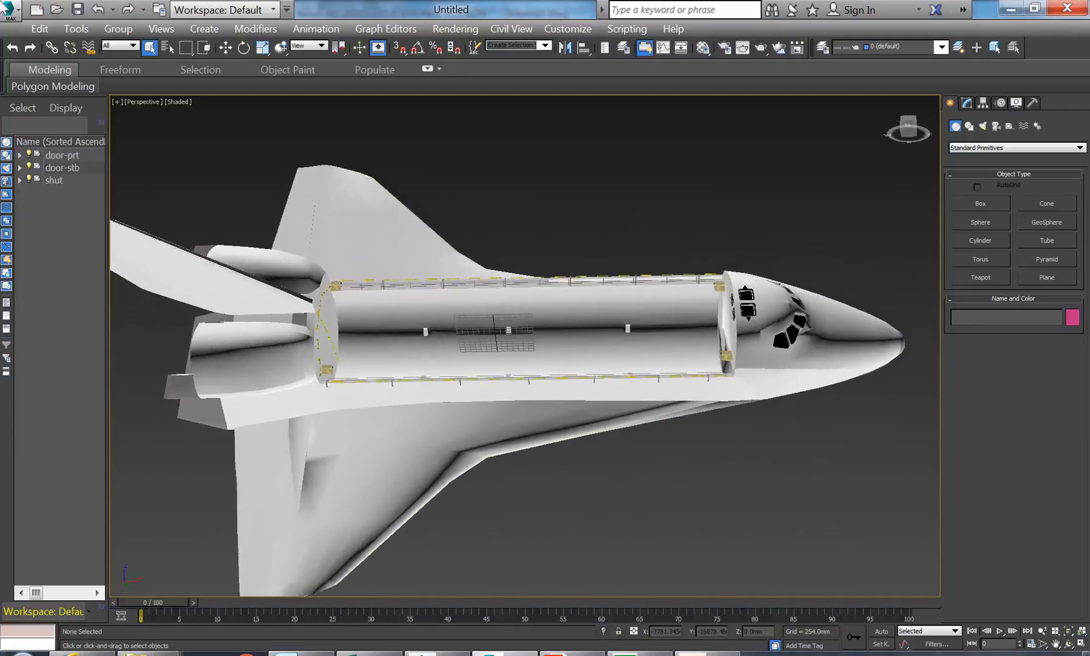
Import eng.3ds, merging it with the scene with units converted and the animation length not matched, and deselect it
click(9, 8)
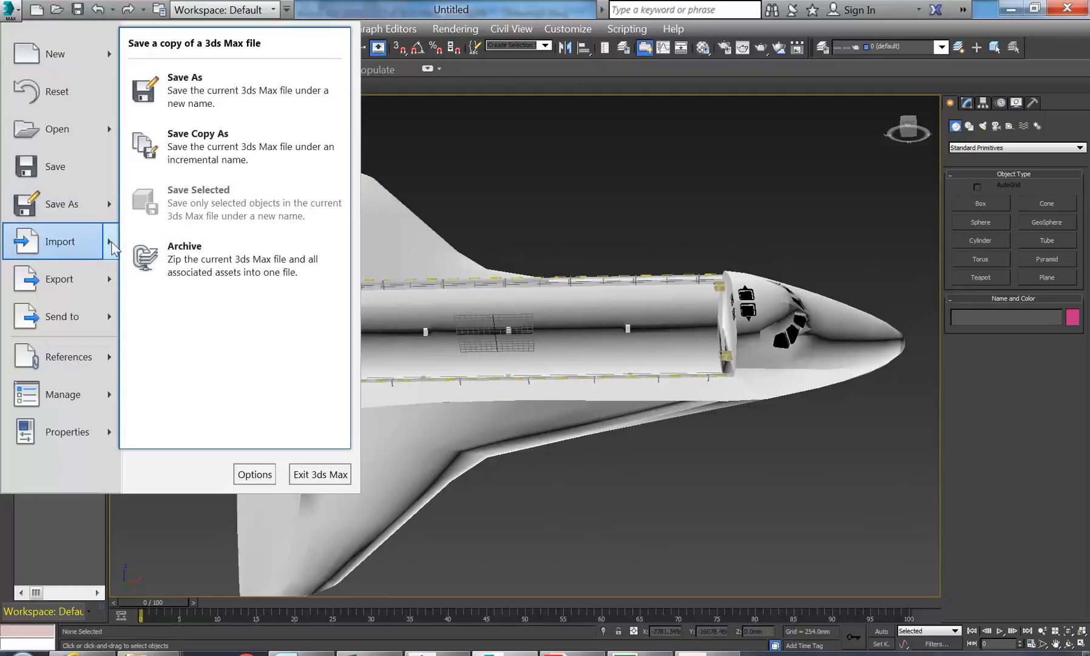
mouse_move(113, 246)
click(201, 94)
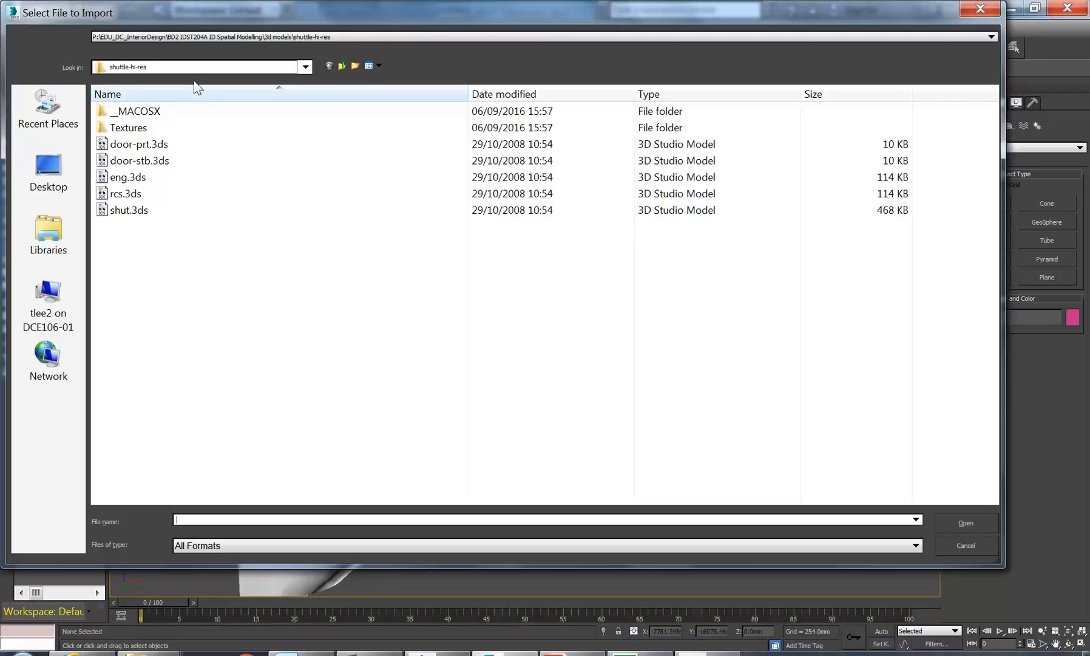
click(127, 176)
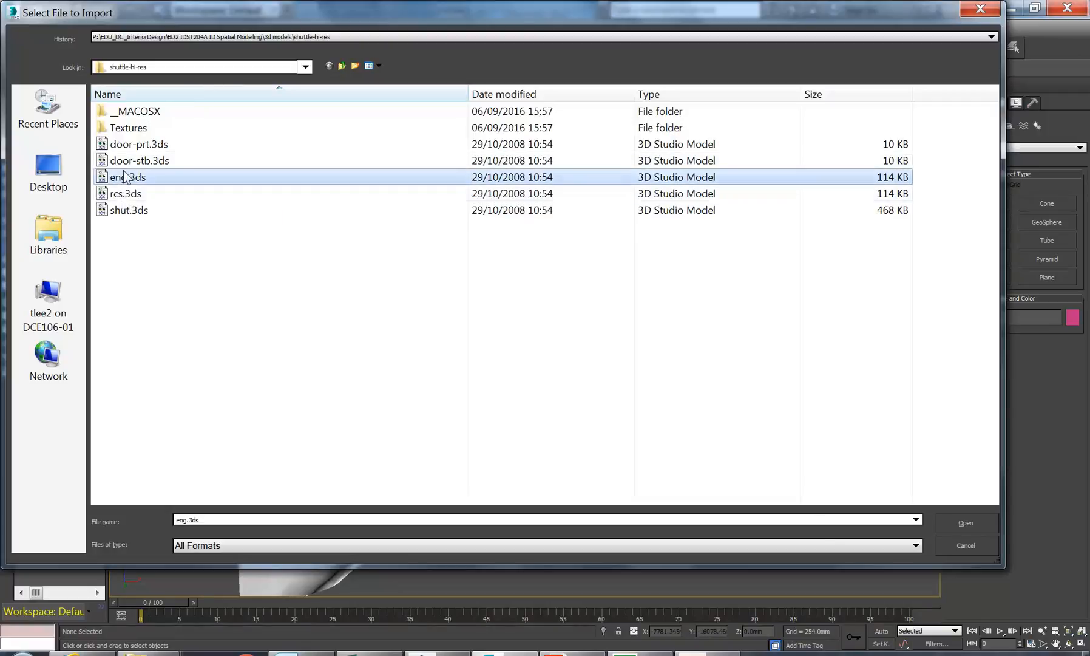
double_click(123, 178)
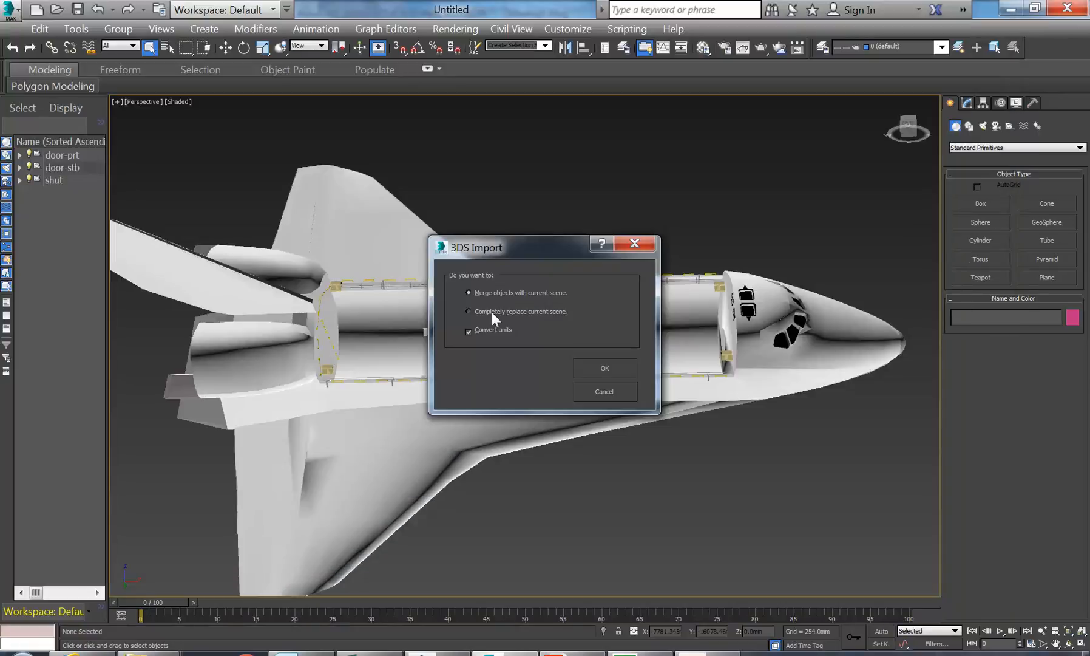
click(601, 363)
click(654, 393)
middle_drag(541, 287, 523, 216)
scroll(522, 288, down, 10)
click(523, 217)
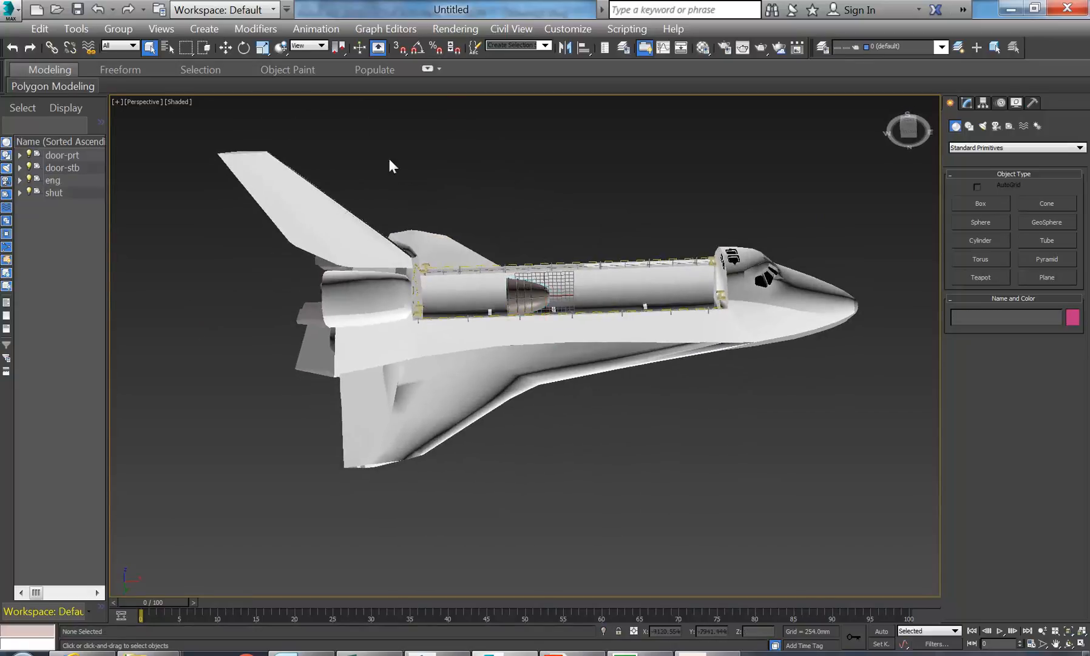
Import rcs.3ds from the shuttle-hi-res folder, merging it with the scene with units converted and the animation length not matched
click(4, 13)
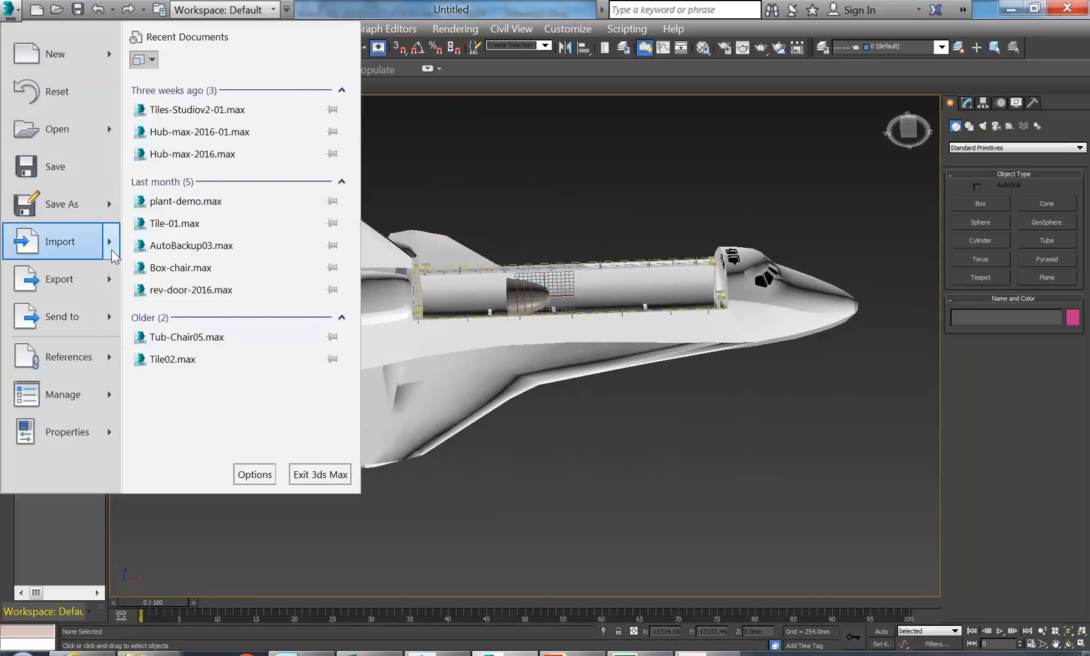
mouse_move(113, 255)
click(205, 82)
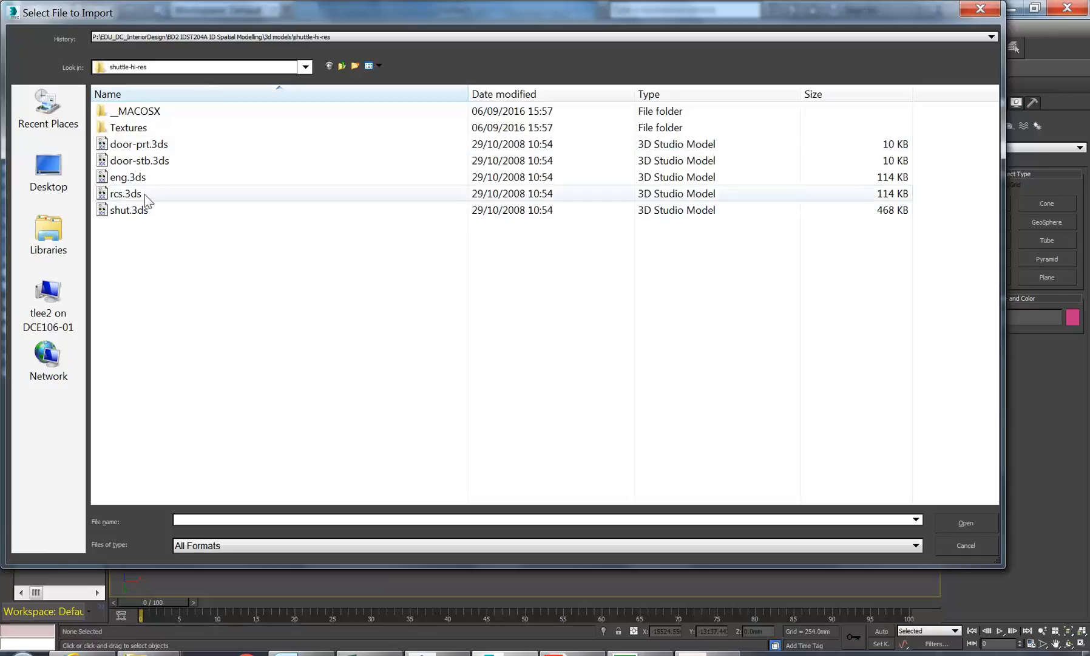
double_click(153, 193)
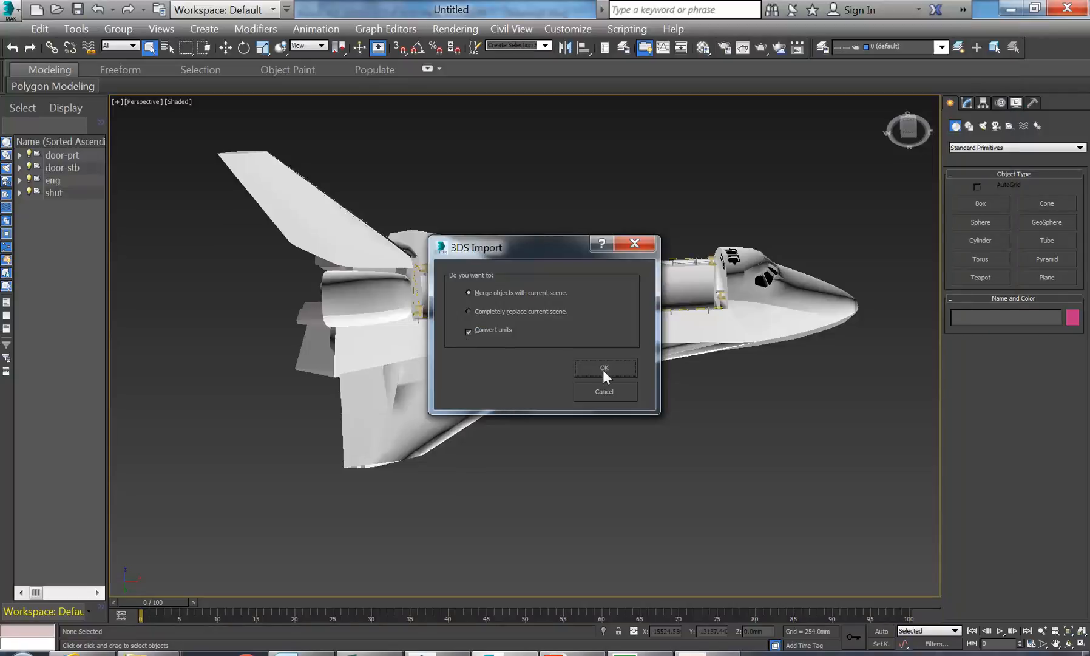
click(604, 368)
click(658, 396)
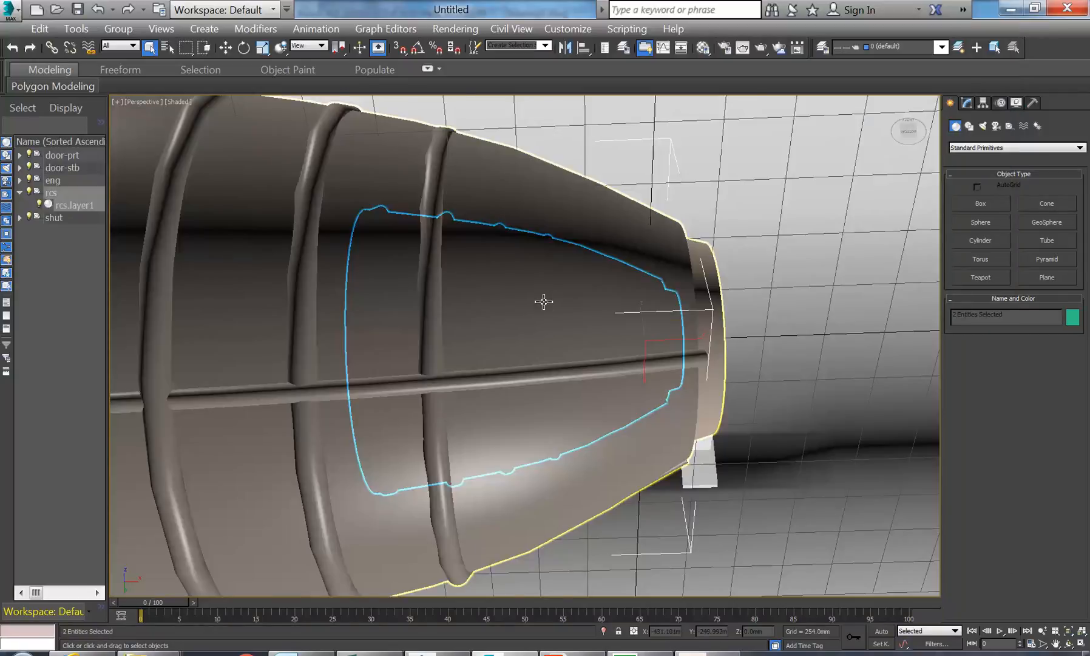
scroll(540, 295, down, 5)
scroll(492, 369, down, 5)
Delete the imported rcs and eng parts from inside the shuttle's cargo bay
mouse_move(492, 369)
alt+middle_down()
mouse_move(494, 406)
mouse_move(521, 374)
mouse_move(508, 357)
alt+middle_up()
scroll(509, 357, up, 6)
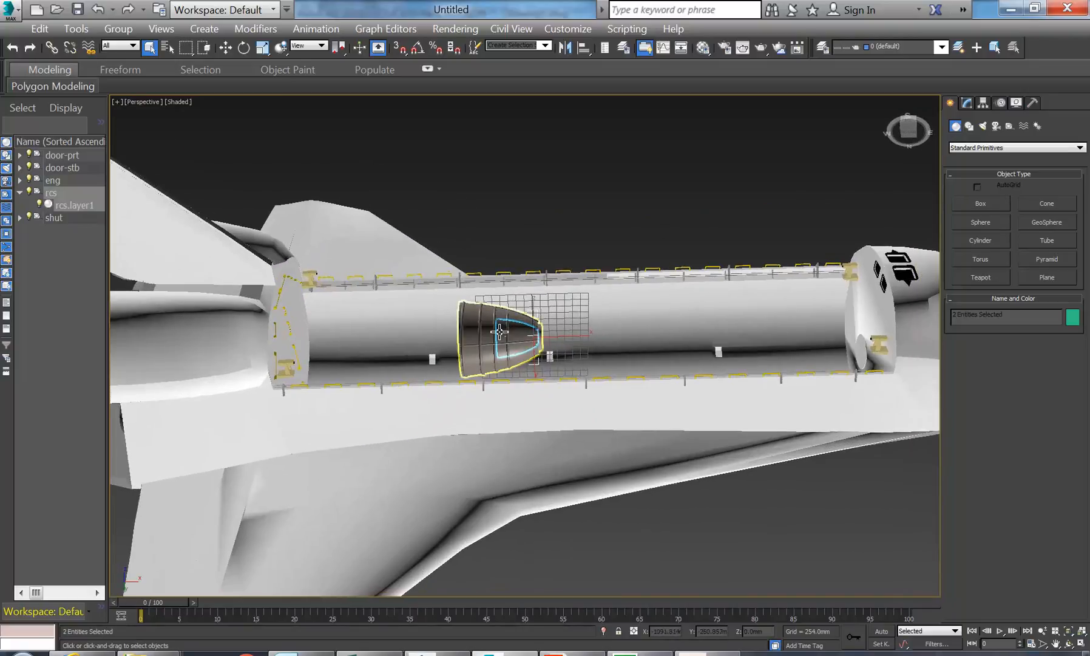
key(Delete)
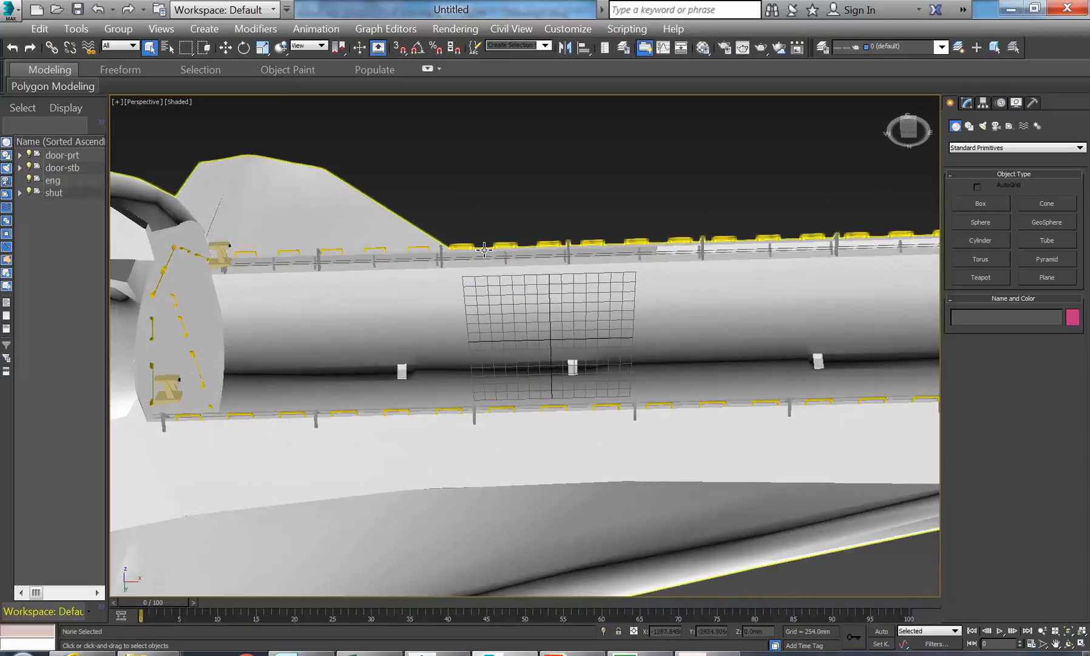
Unhide all objects in the scene to restore the shuttle's cargo bay doors
scroll(524, 187, down, 5)
right_click(516, 193)
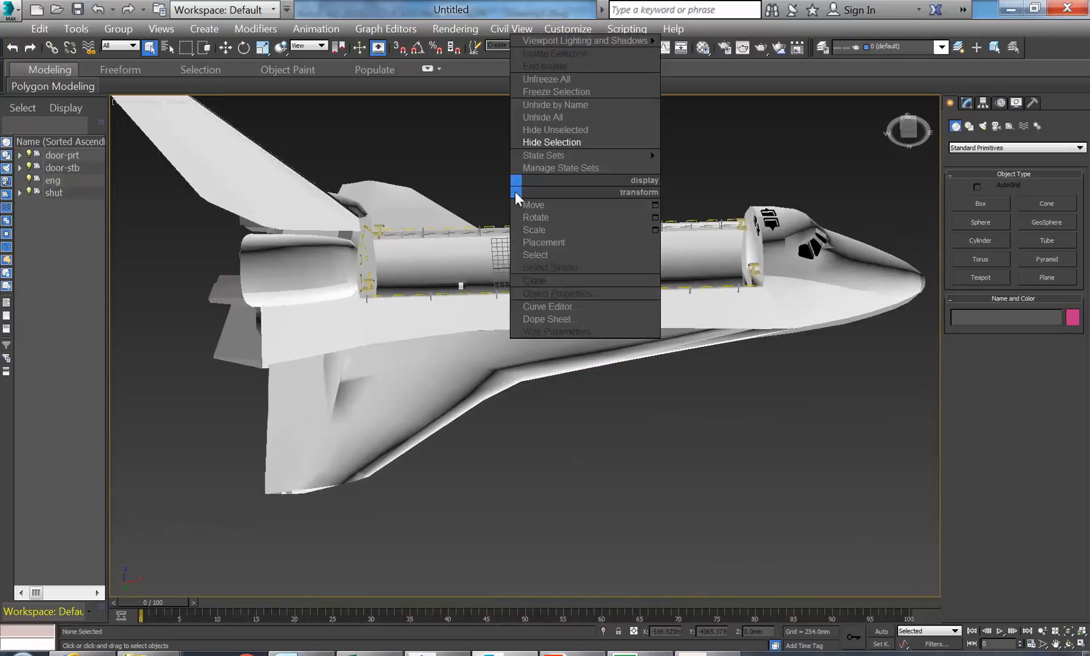
click(550, 116)
alt+middle_drag(672, 386, 473, 262)
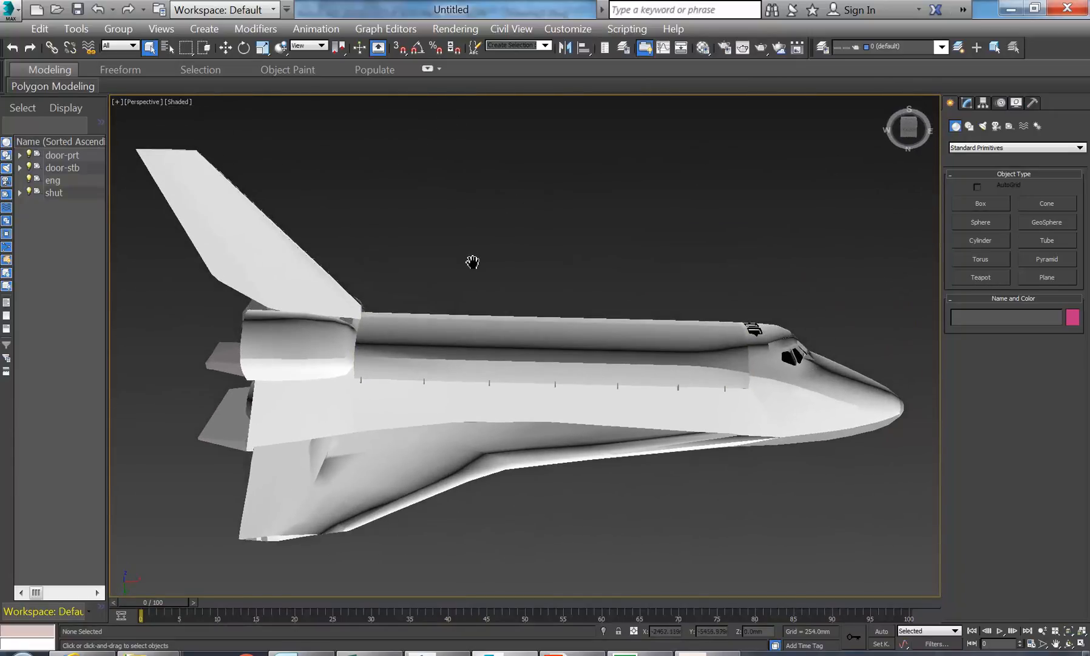
click(9, 8)
mouse_move(109, 248)
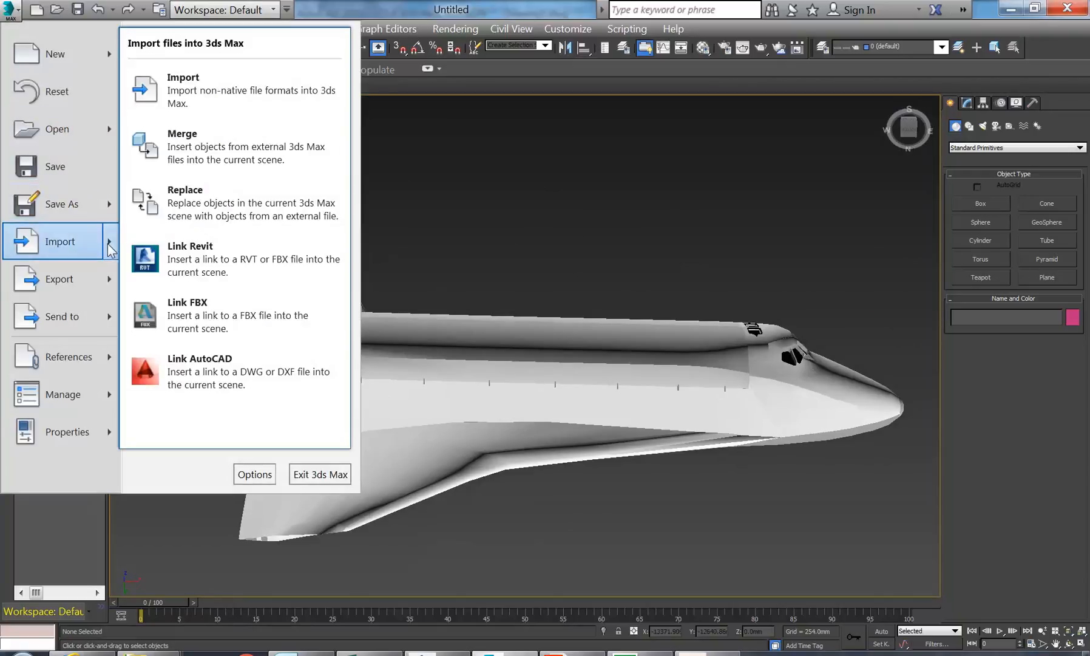
click(191, 91)
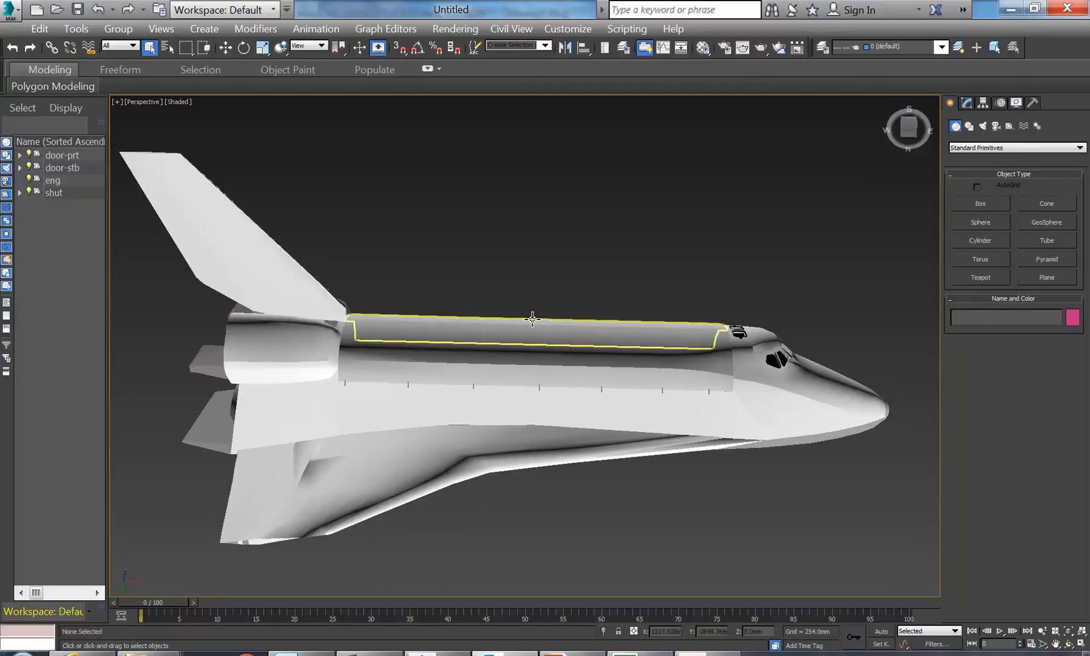
Switch to the file browser and examine the image files in the Textures folder of shuttle-hi-res, then return to the shuttle scene
alt+middle_drag(533, 319, 497, 305)
mouse_move(154, 643)
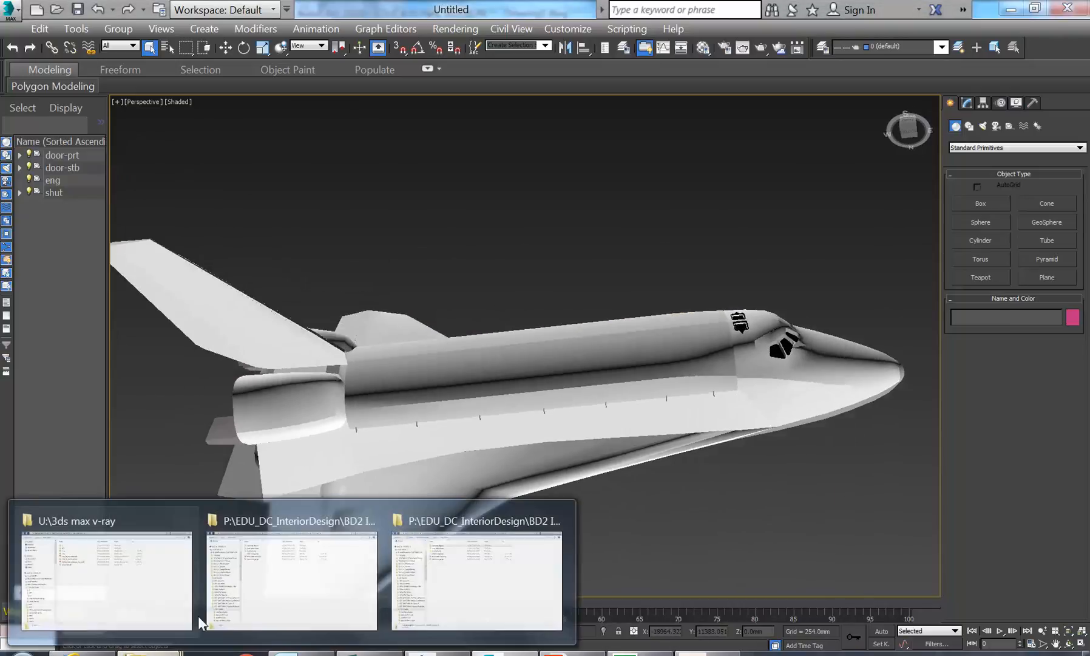
click(259, 577)
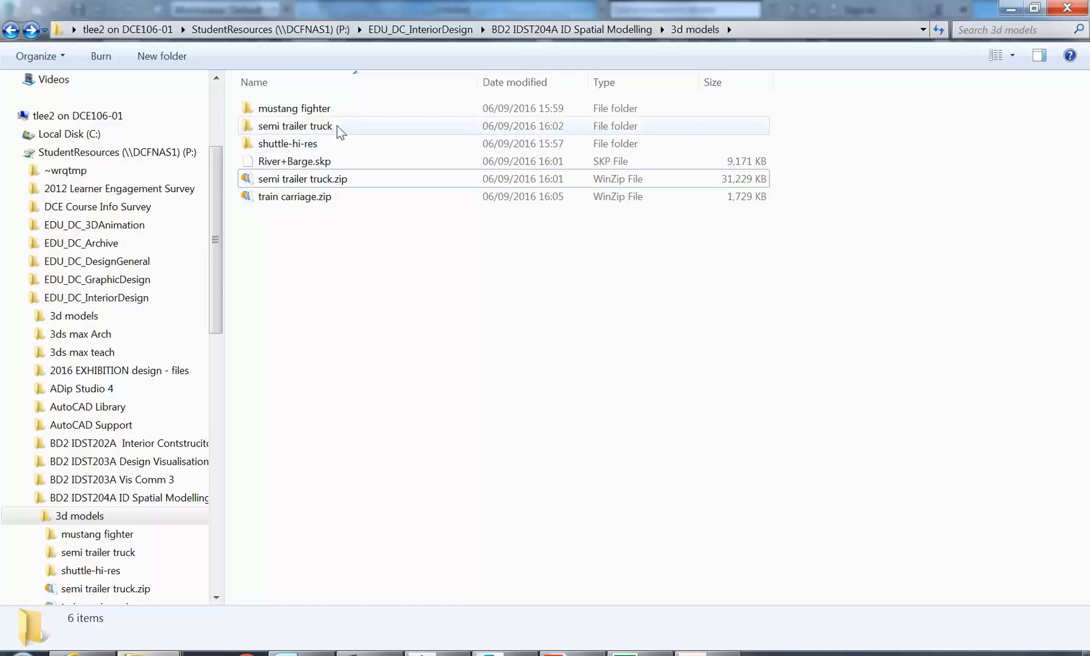
double_click(296, 144)
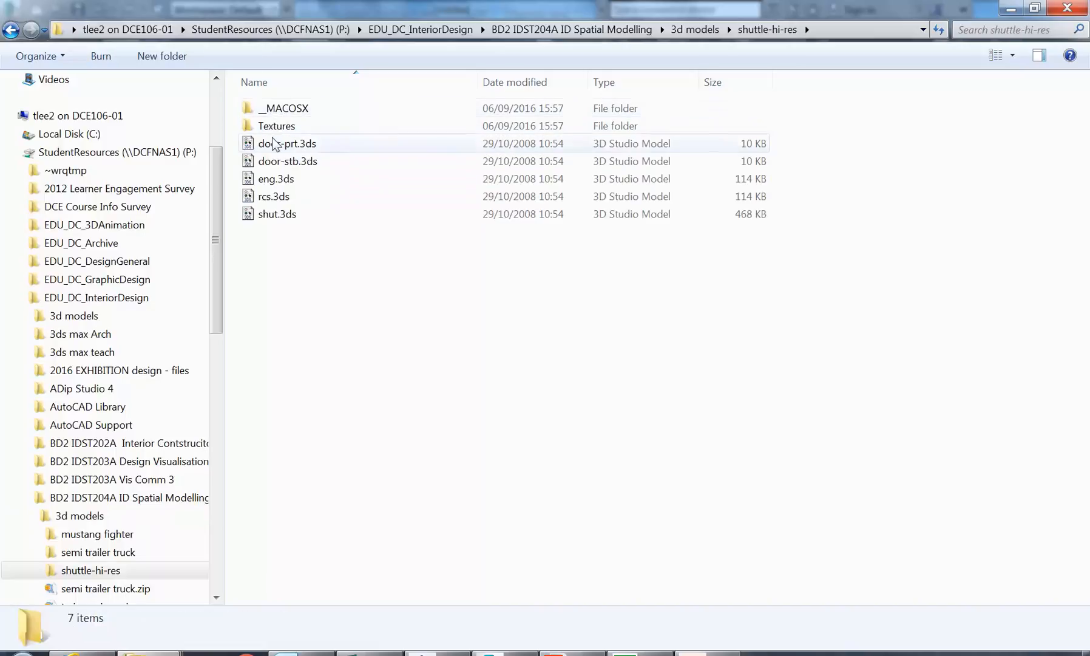
click(295, 128)
double_click(294, 128)
scroll(389, 305, down, 2)
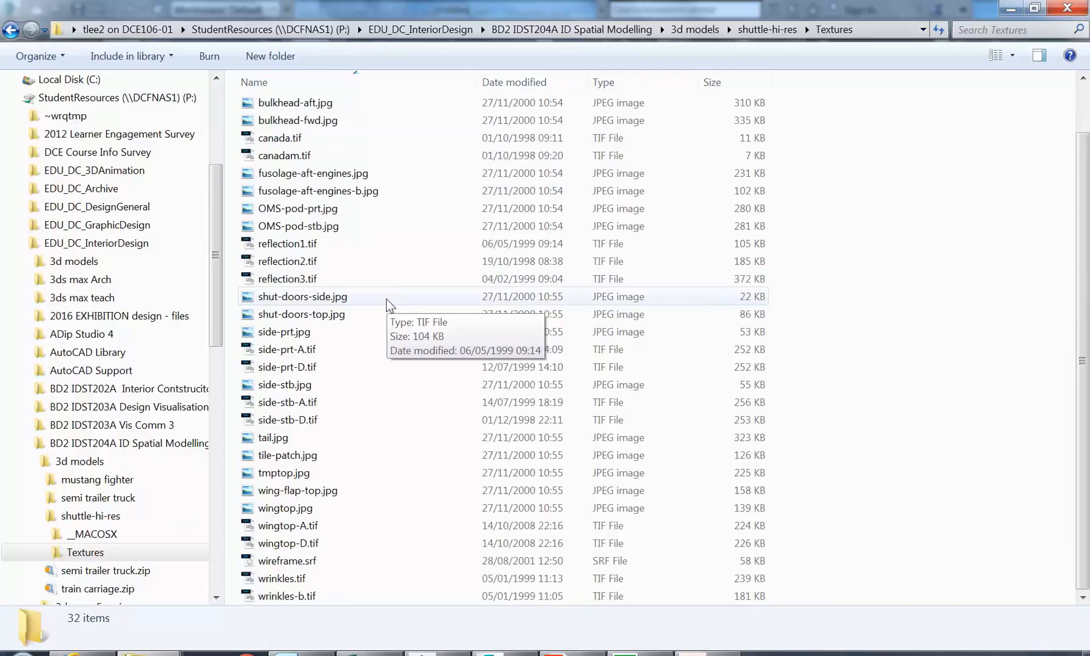
scroll(389, 304, up, 2)
click(1010, 8)
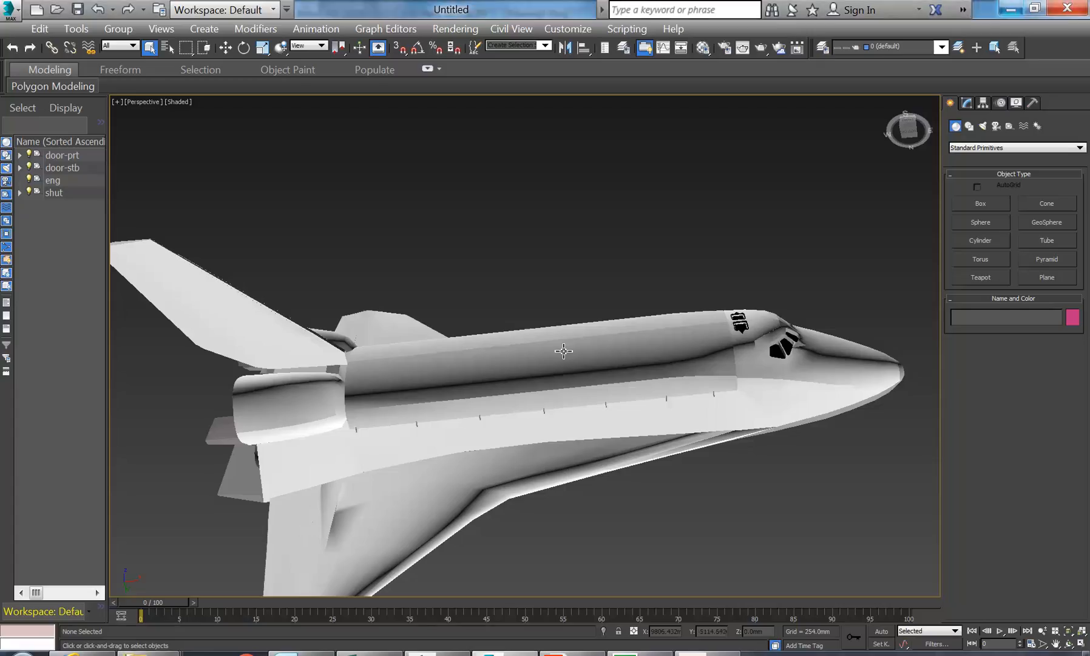
Open the Material Editor beside the shuttle and sample the shuttle's material into the first material slot
middle_drag(540, 256, 551, 233)
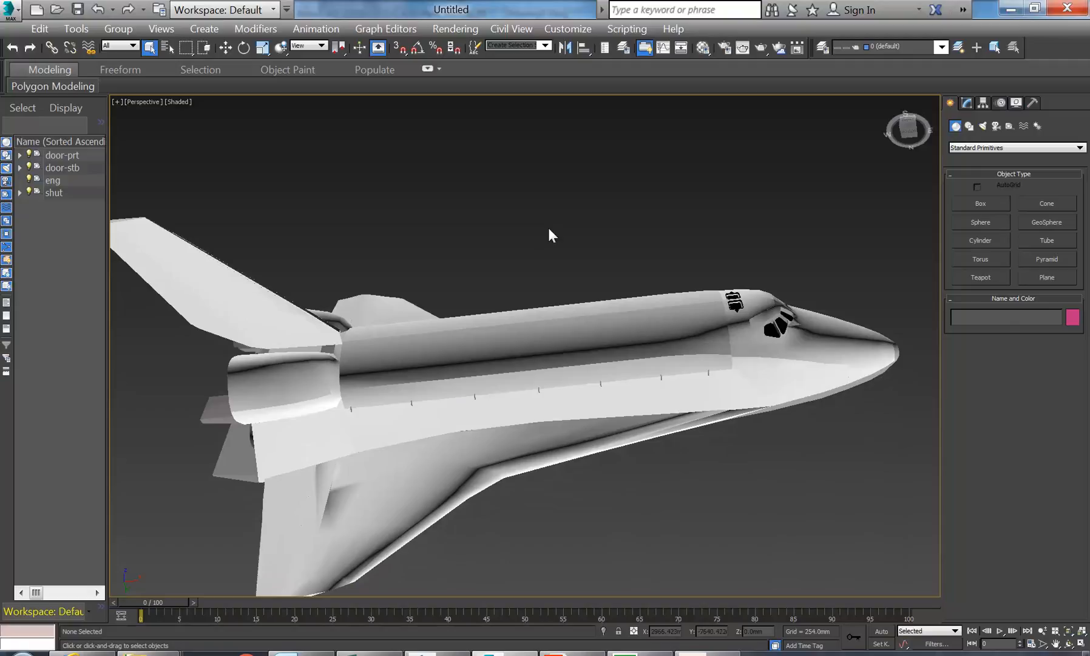
click(703, 48)
drag(532, 5, 917, 13)
scroll(441, 253, down, 5)
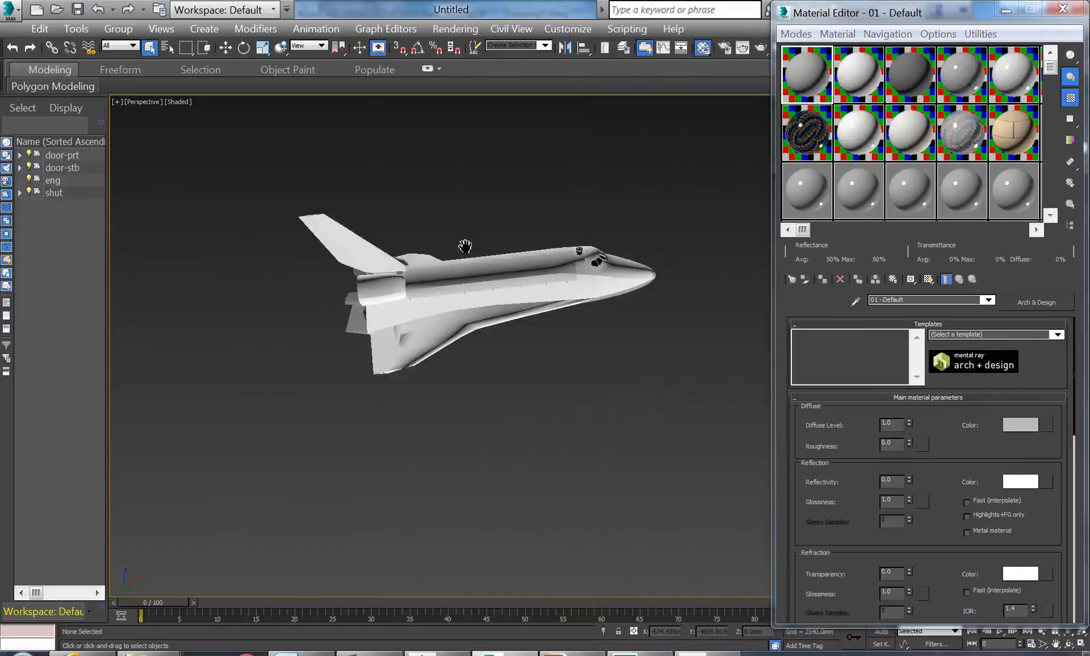
scroll(467, 252, up, 3)
click(856, 301)
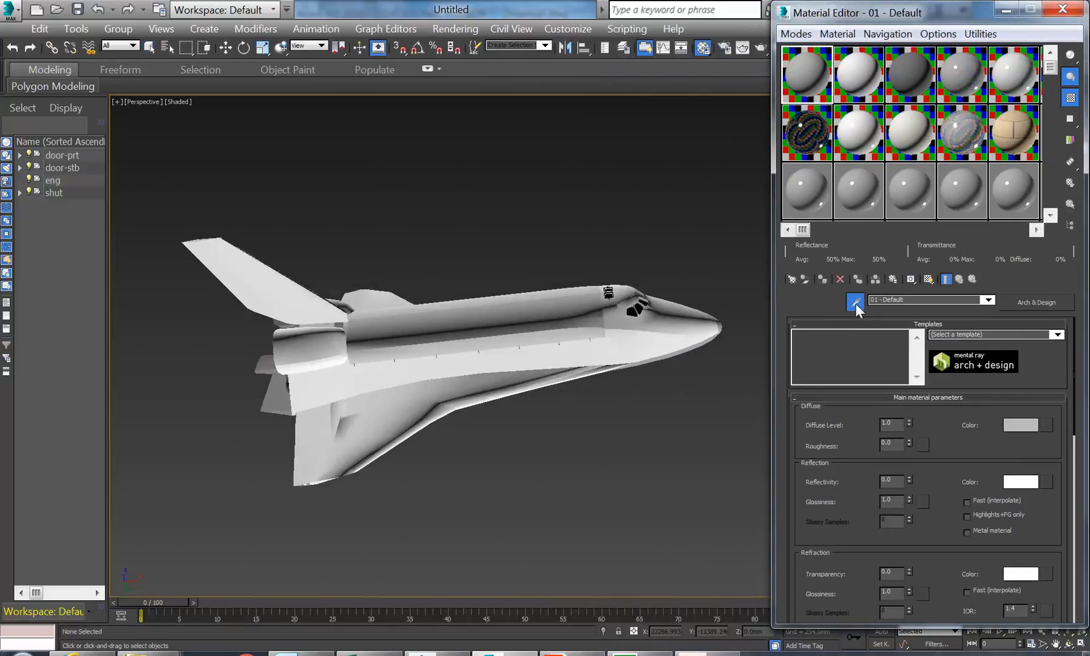
click(663, 308)
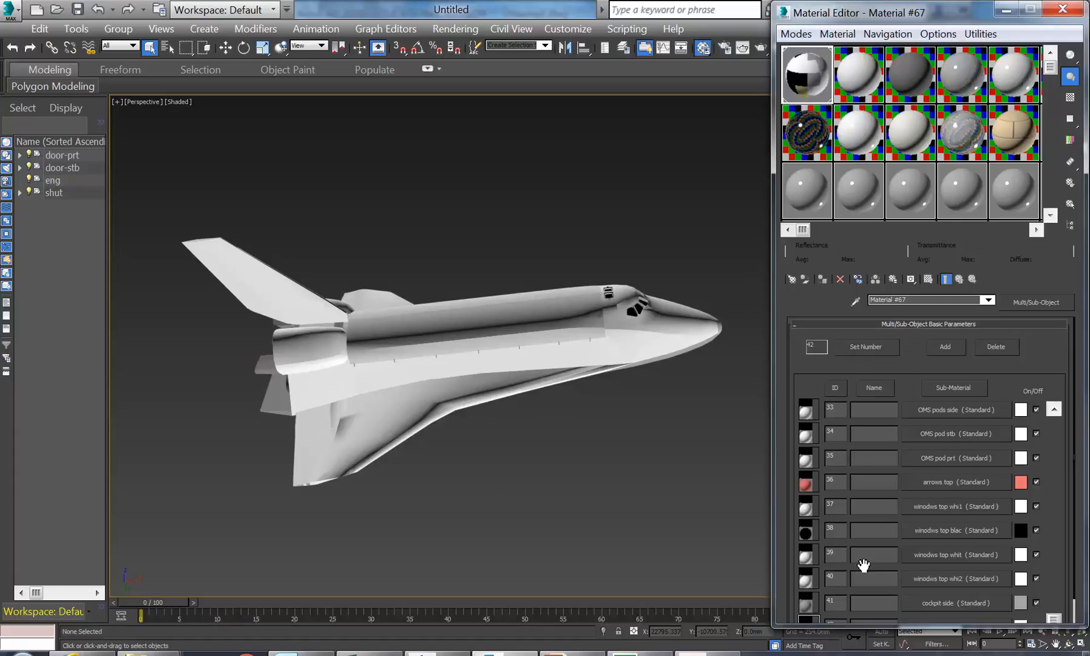
Review the shuttle's sub-materials, opening tail and stepping through its siblings as far as shut-bay to check for diffuse maps
scroll(1072, 425, down, 1)
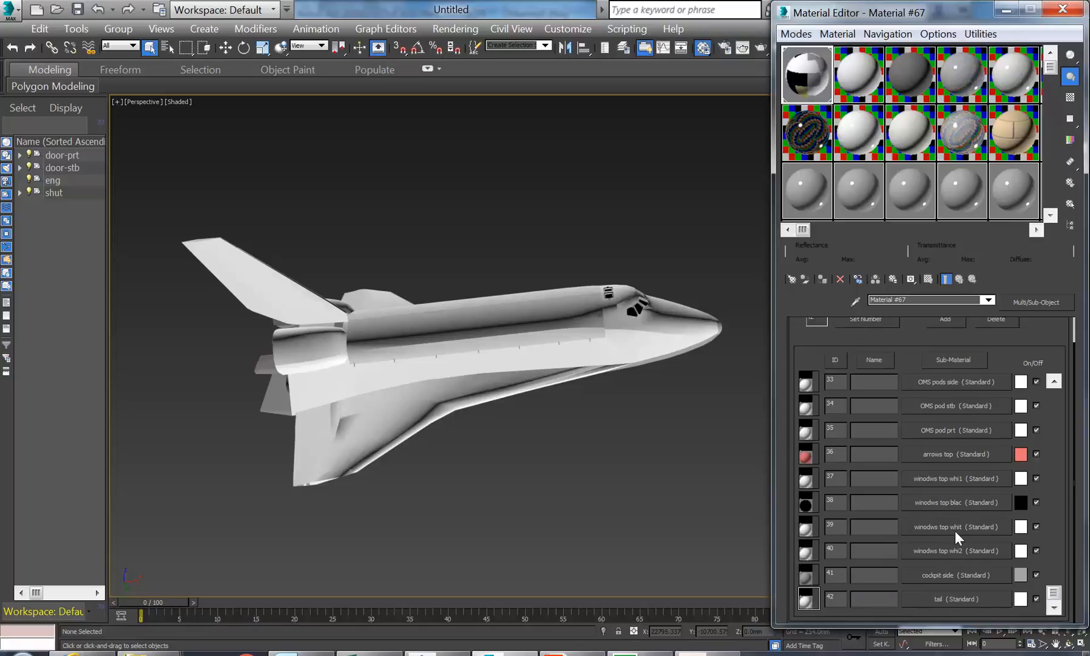
scroll(1072, 468, up, 1)
middle_drag(516, 336, 440, 346)
scroll(584, 345, up, 5)
middle_drag(583, 346, 574, 375)
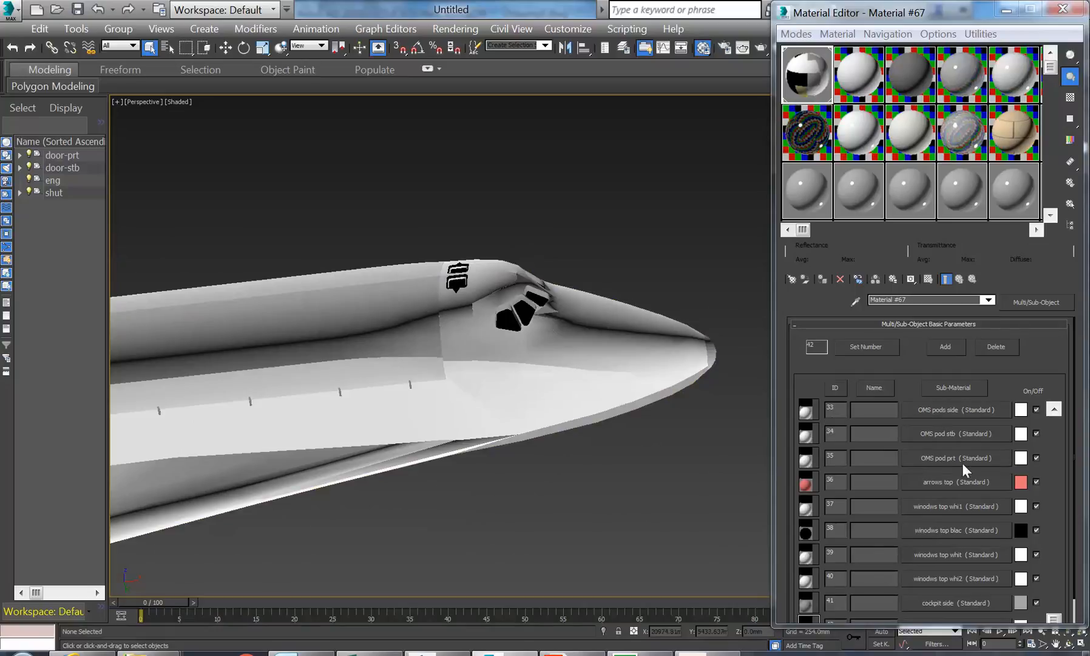
scroll(1073, 514, down, 1)
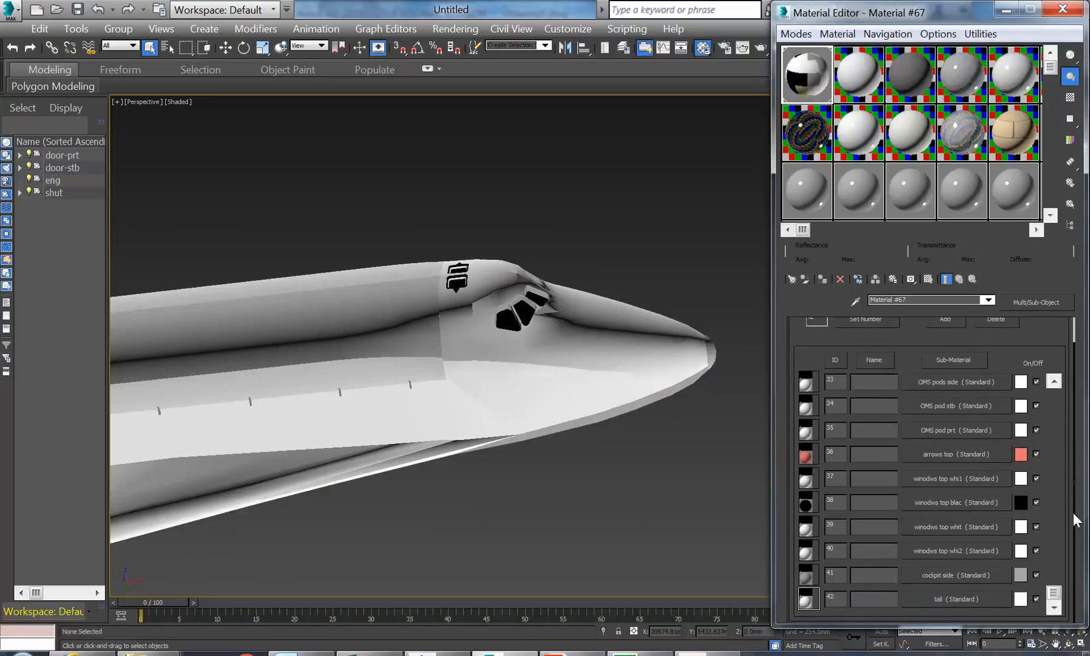
click(952, 598)
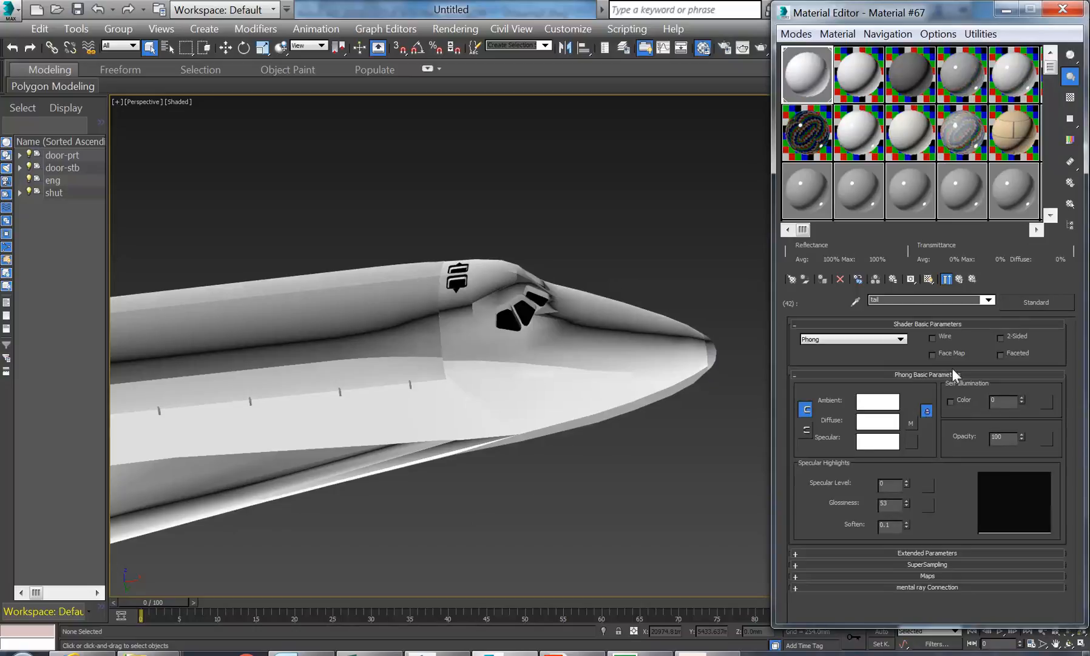
click(972, 279)
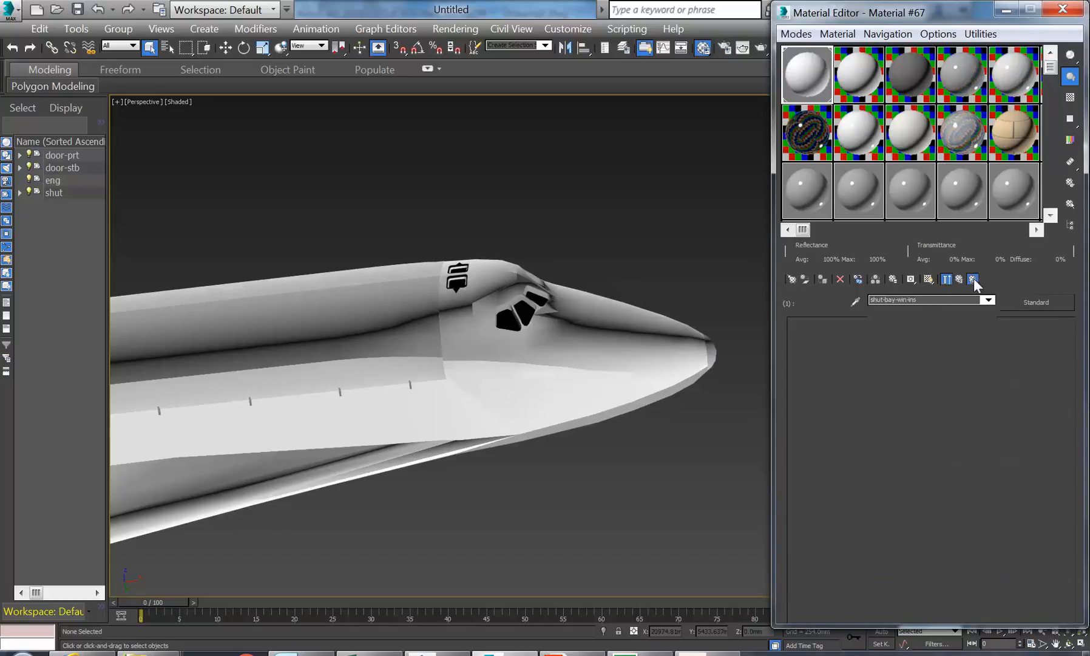
click(972, 279)
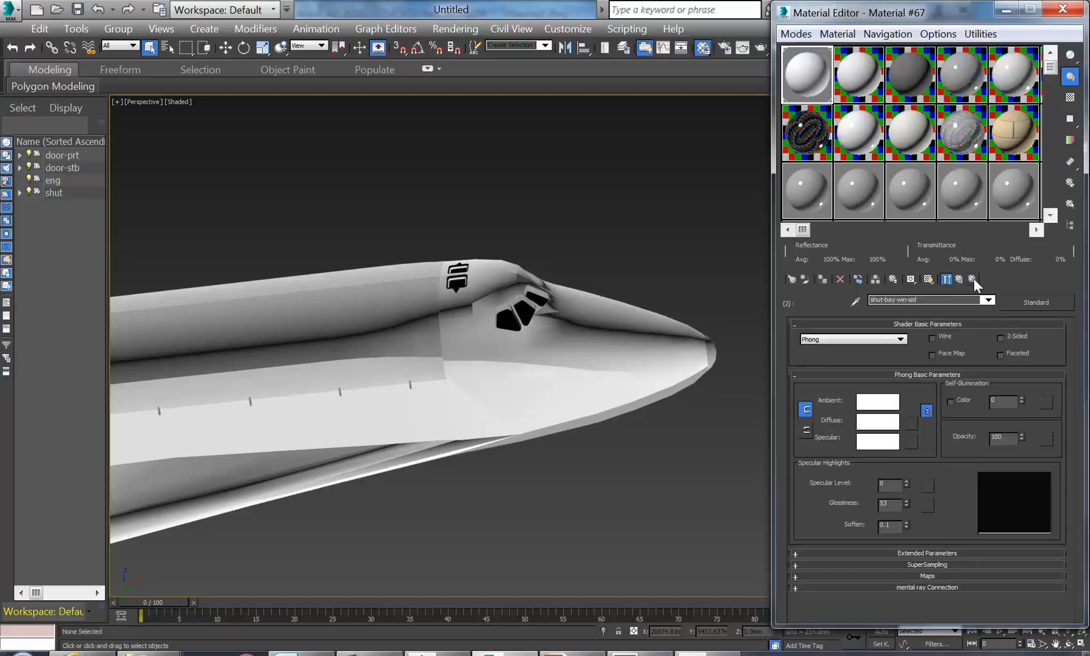
click(972, 279)
click(972, 279)
click(973, 280)
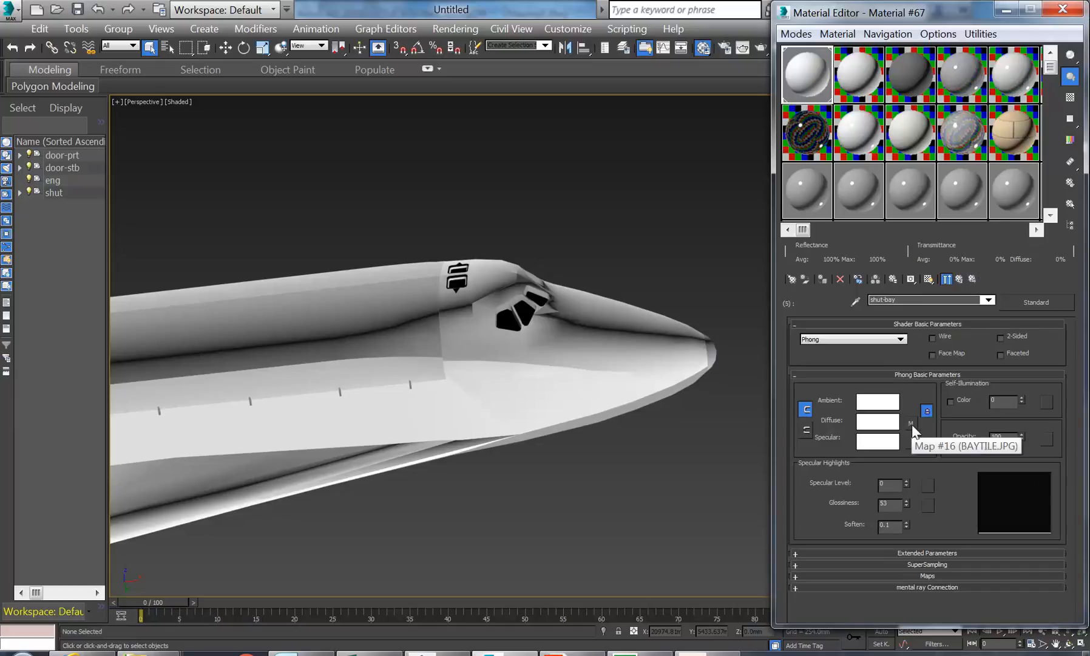
Turn on viewport display of the shut-bay sub-material's map and check the shuttle from several sides
click(928, 279)
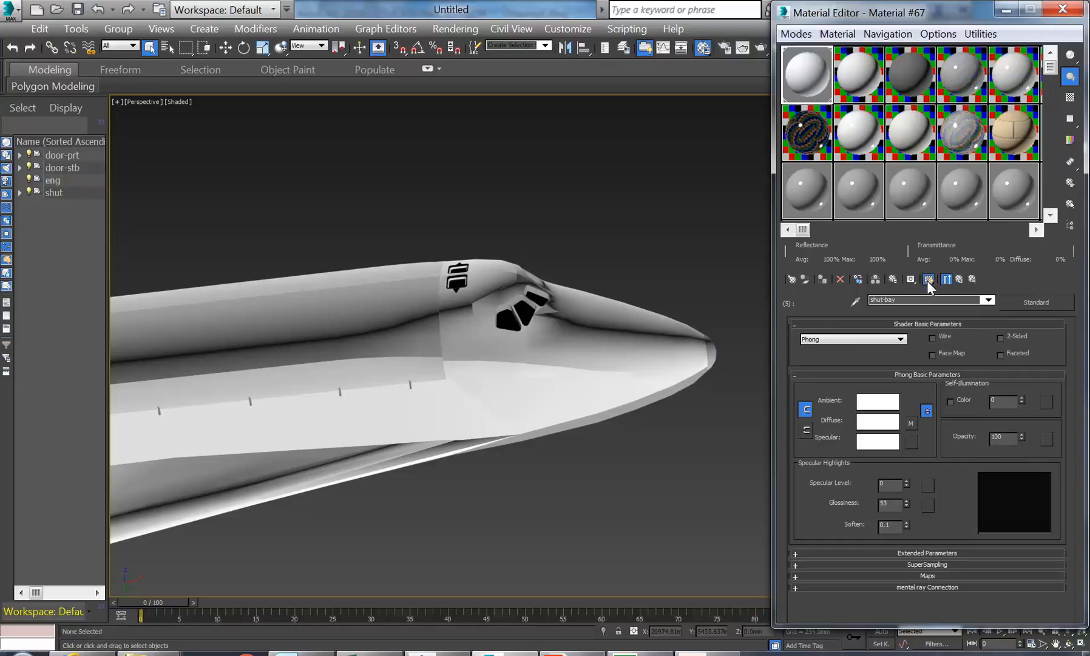
scroll(597, 405, down, 5)
alt+middle_drag(599, 414, 610, 335)
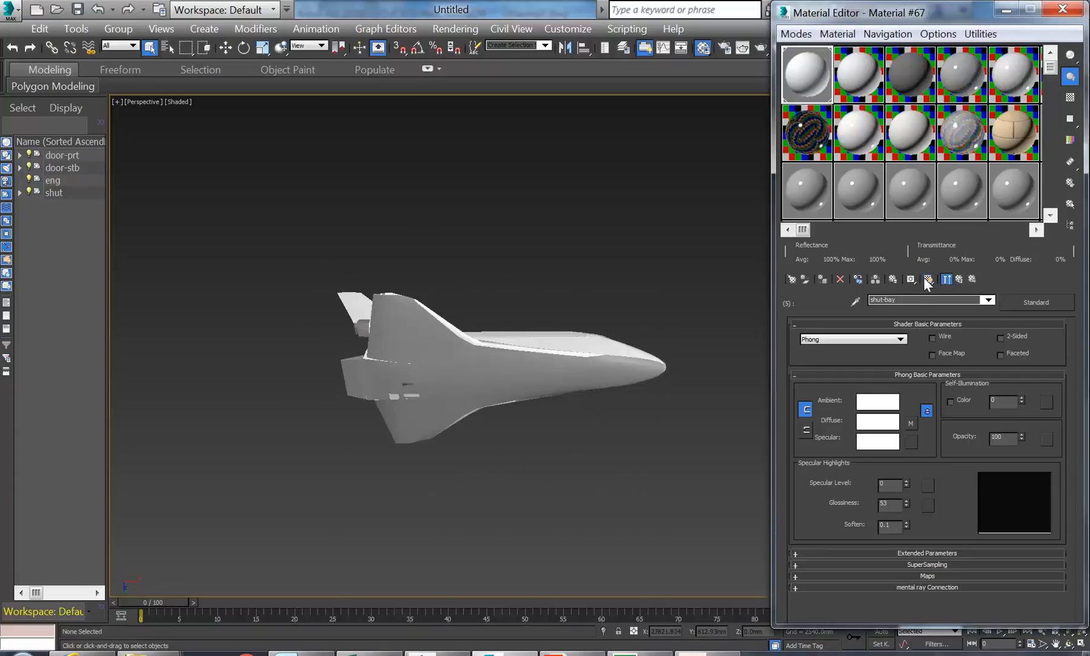
alt+middle_drag(467, 379, 468, 459)
scroll(468, 458, up, 5)
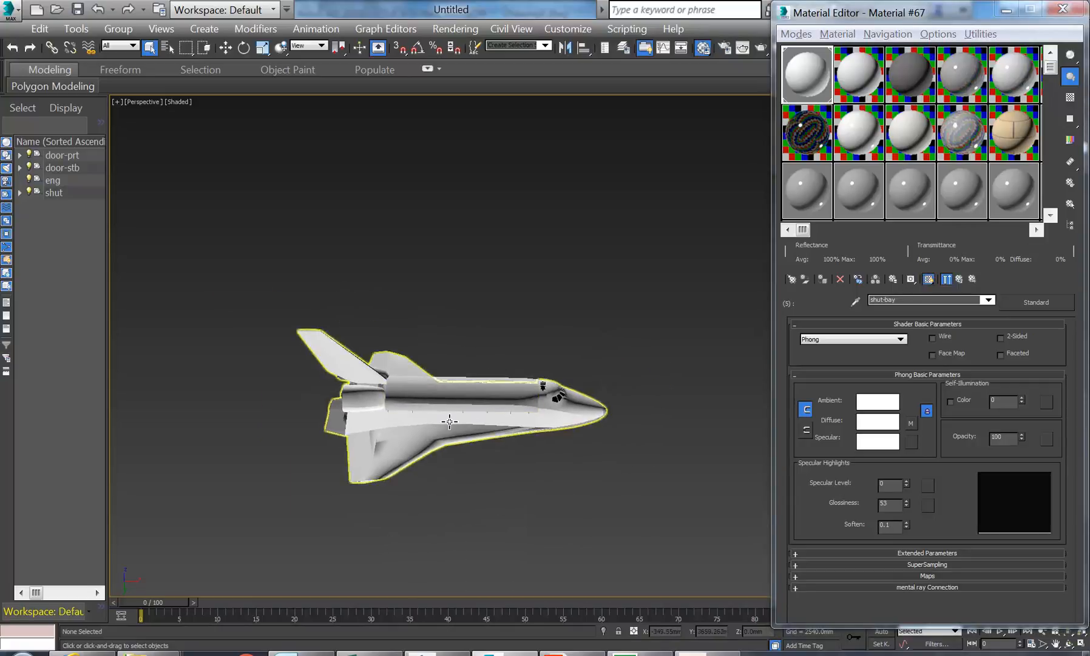
Examine the bitmap settings of shut-bay's diffuse map, return to the sub-material and inspect the shuttle's surface for the texture
click(911, 422)
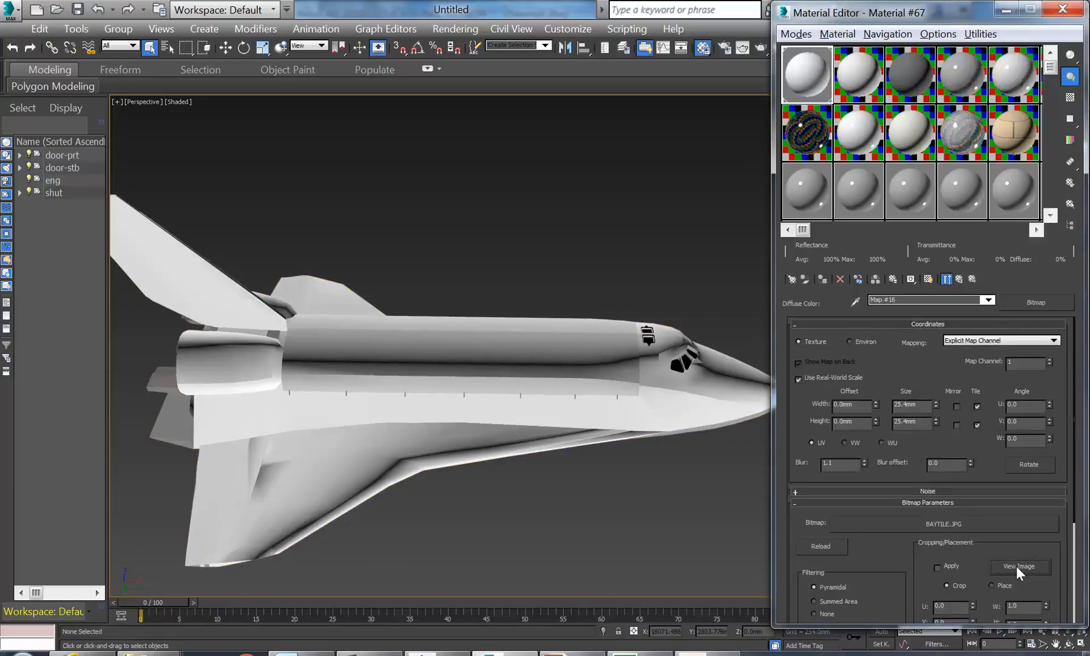
click(959, 279)
scroll(569, 276, down, 5)
scroll(553, 280, up, 3)
middle_drag(546, 301, 520, 323)
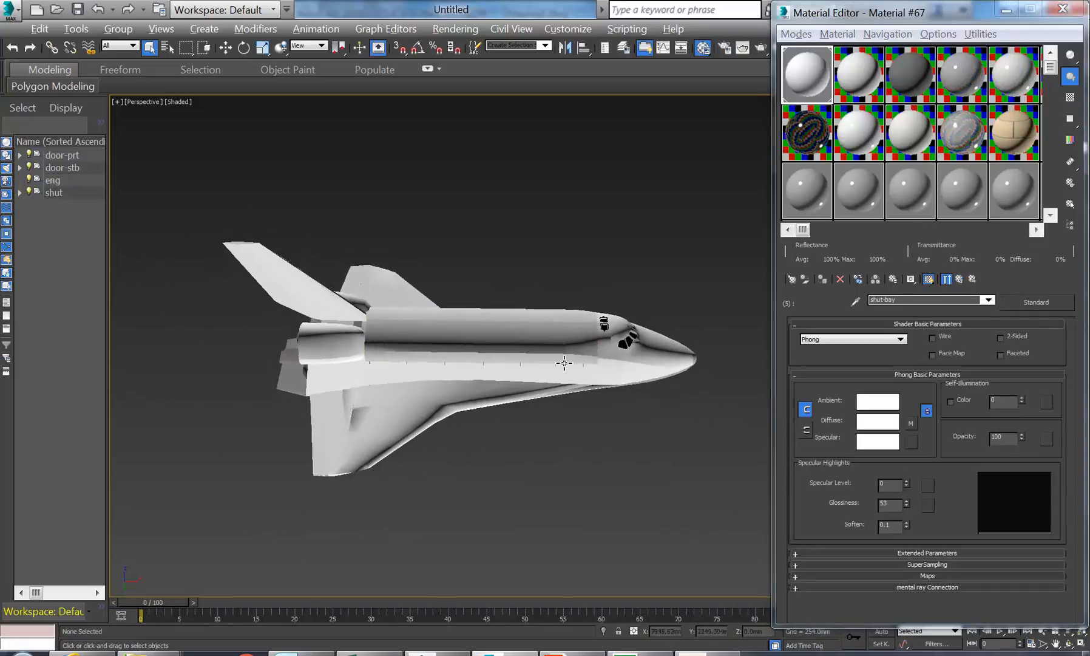
scroll(555, 353, down, 1)
scroll(546, 353, up, 3)
scroll(546, 354, down, 4)
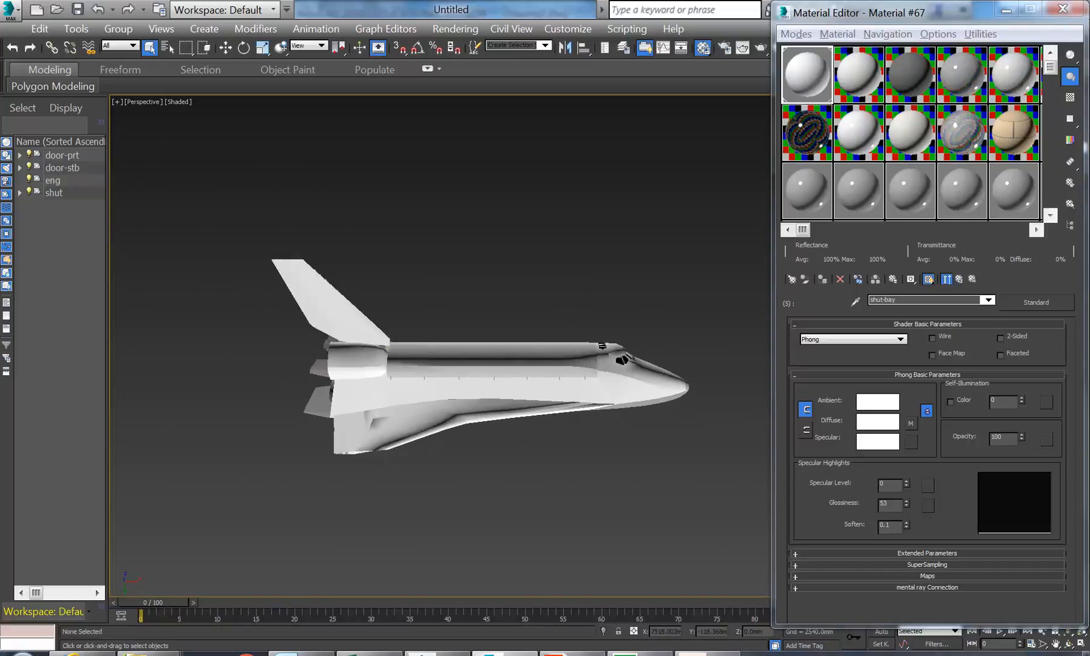
scroll(562, 339, up, 3)
scroll(558, 303, down, 1)
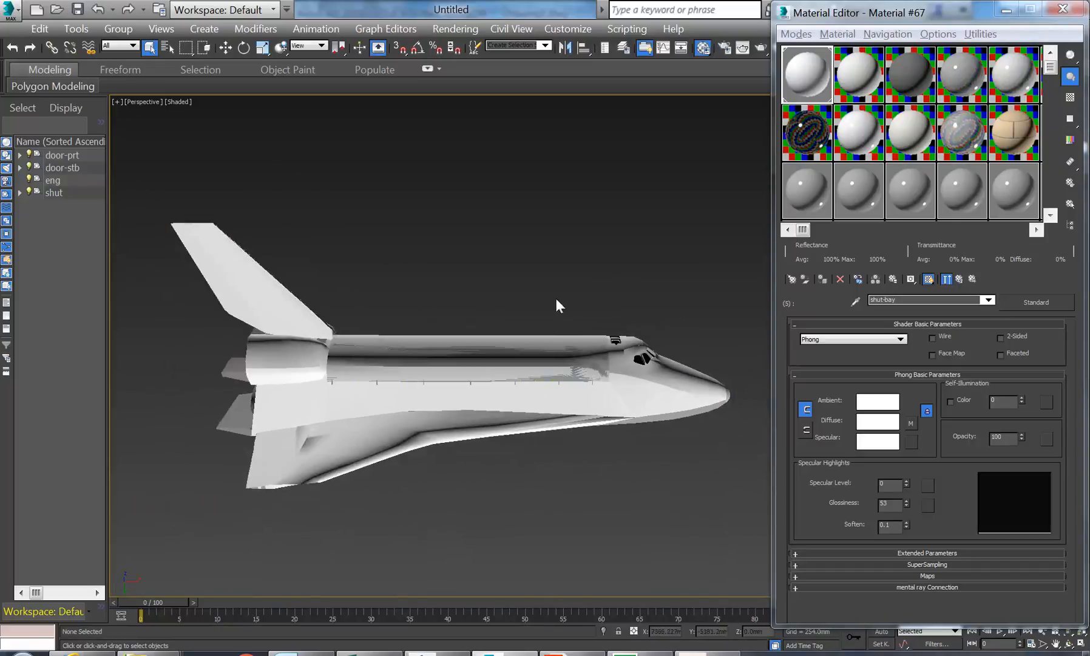
Open the user path configuration and start adding a new external files path
click(564, 29)
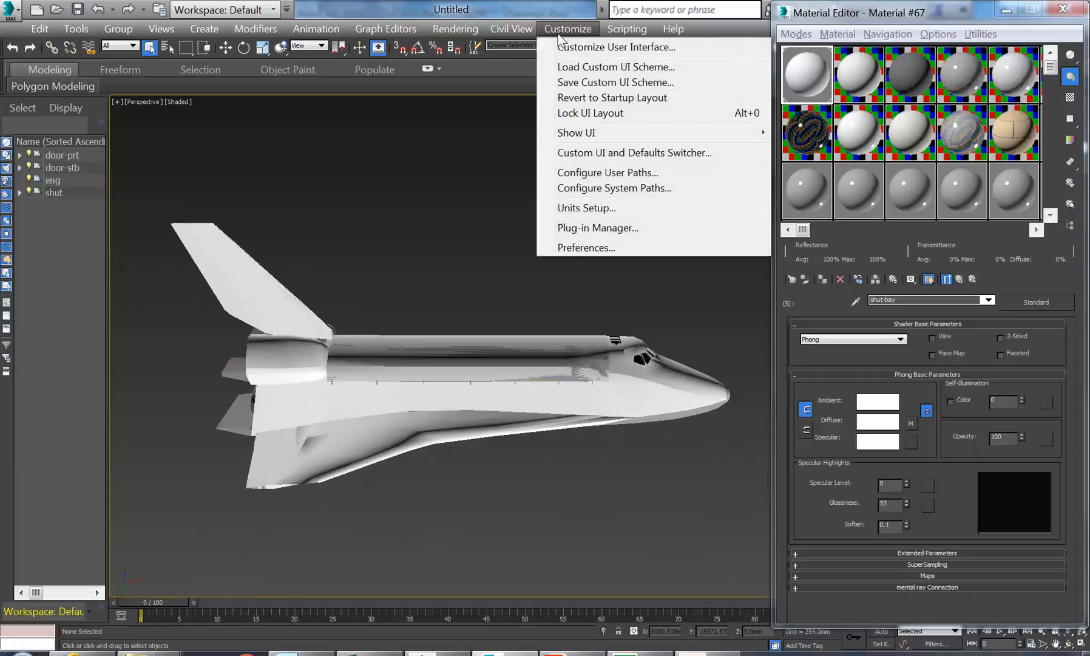
click(614, 174)
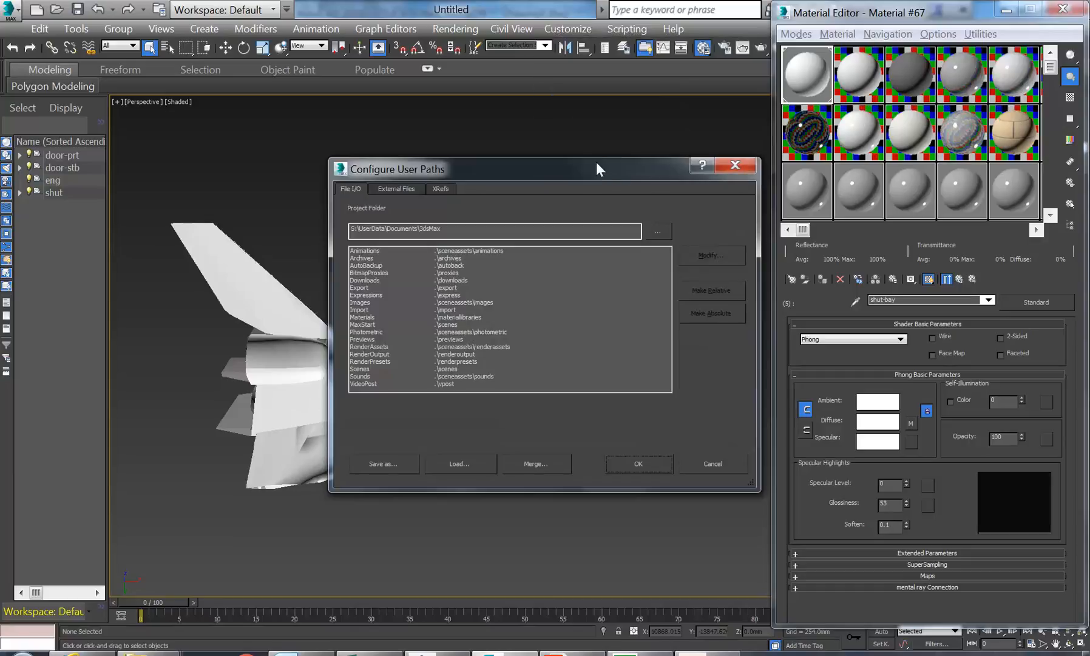
drag(597, 162, 532, 132)
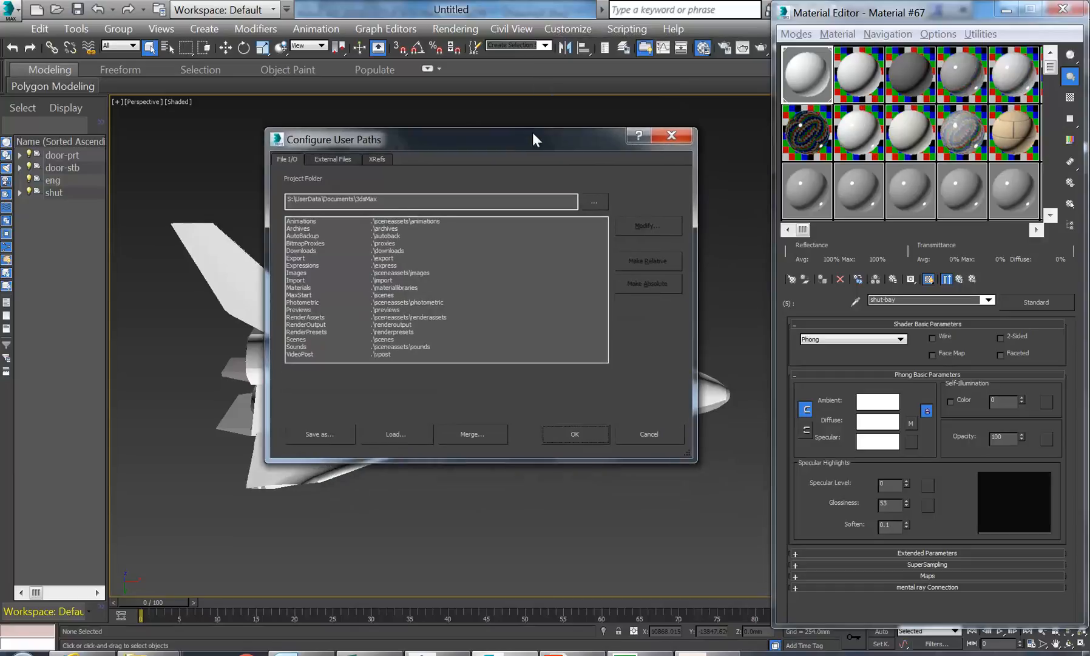
click(333, 159)
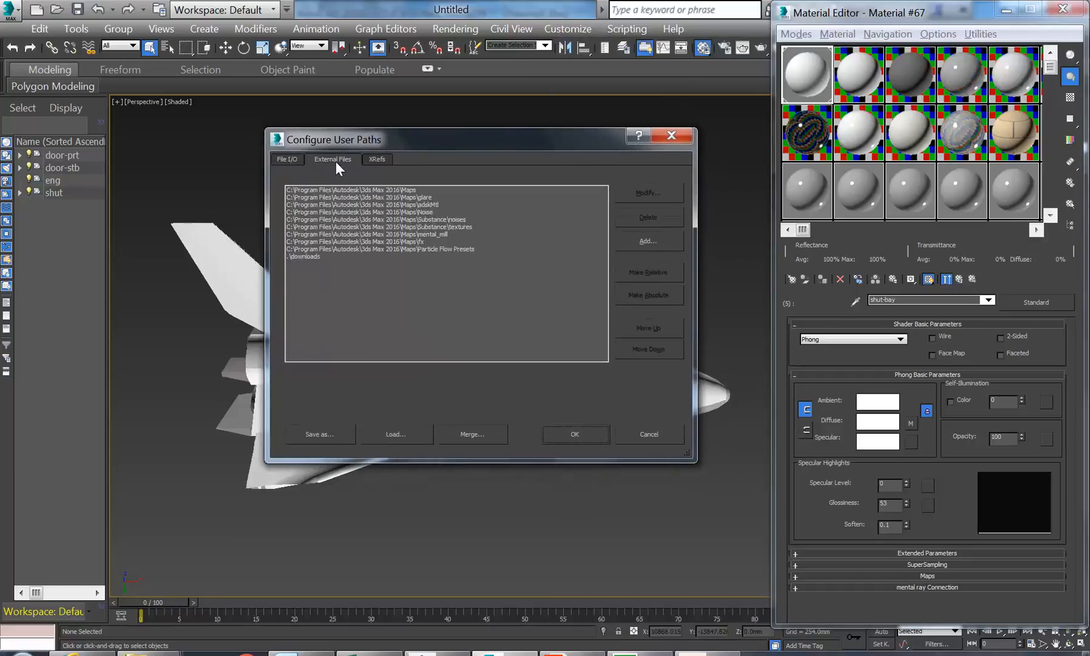
click(642, 242)
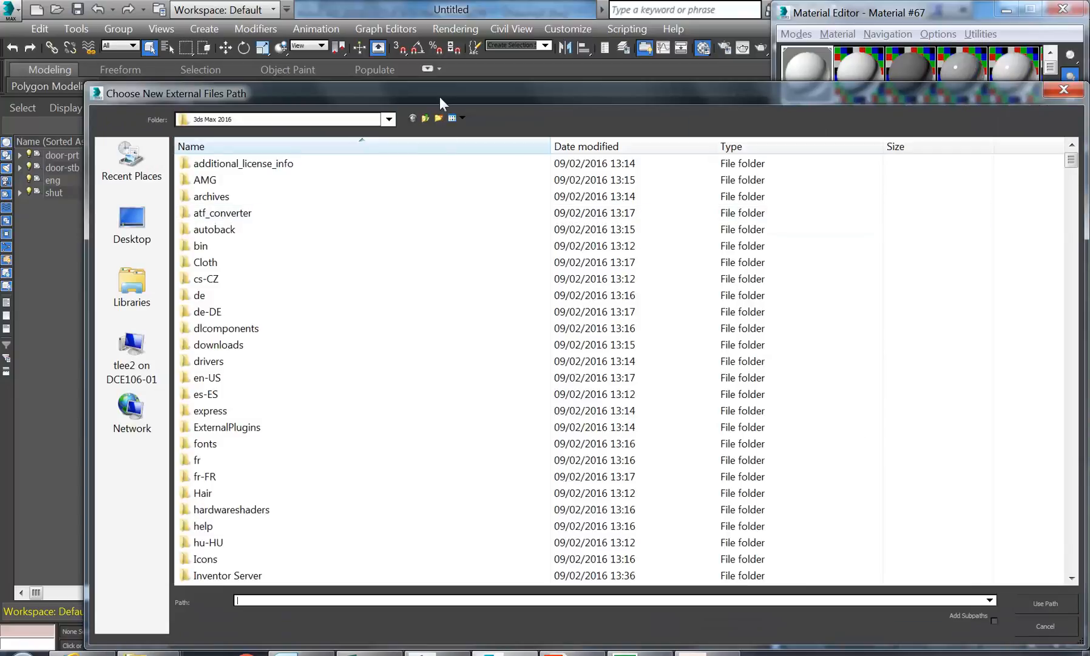
Browse to the EDU_DC_InteriorDesign folder on the StudentResources P: drive for the new external files path and look through its subfolders
drag(441, 91, 425, 4)
click(374, 38)
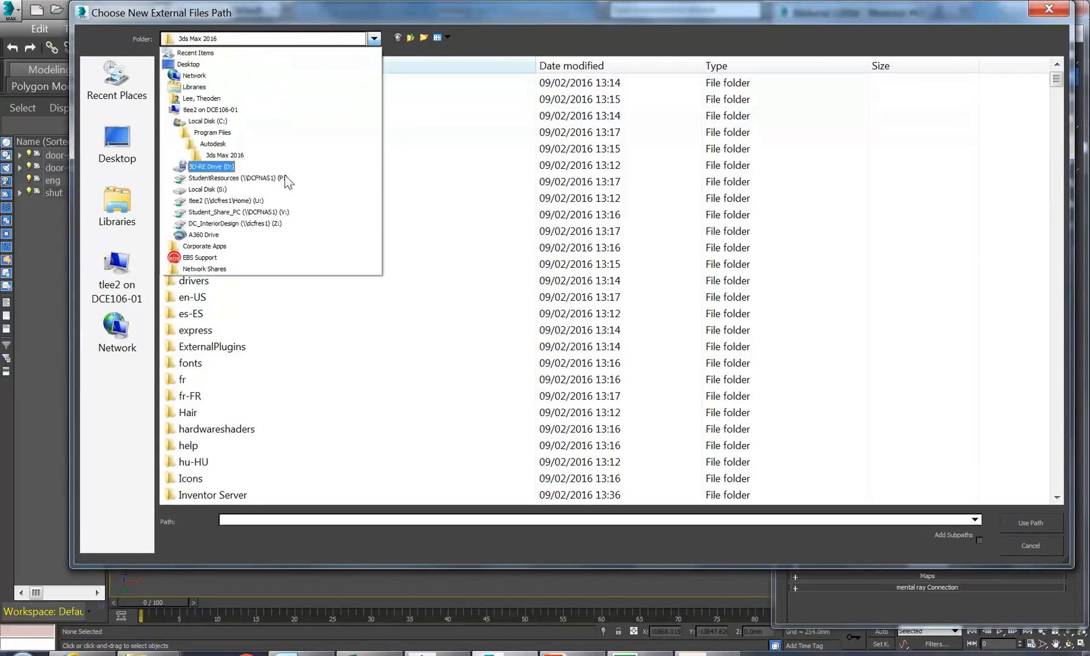
click(273, 178)
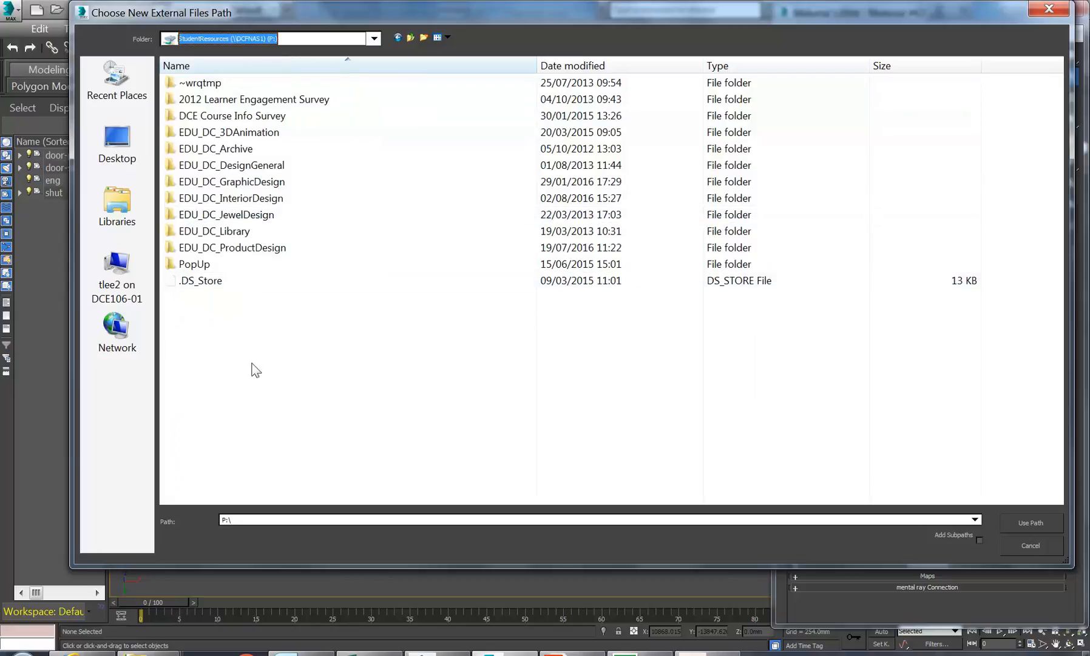
double_click(236, 201)
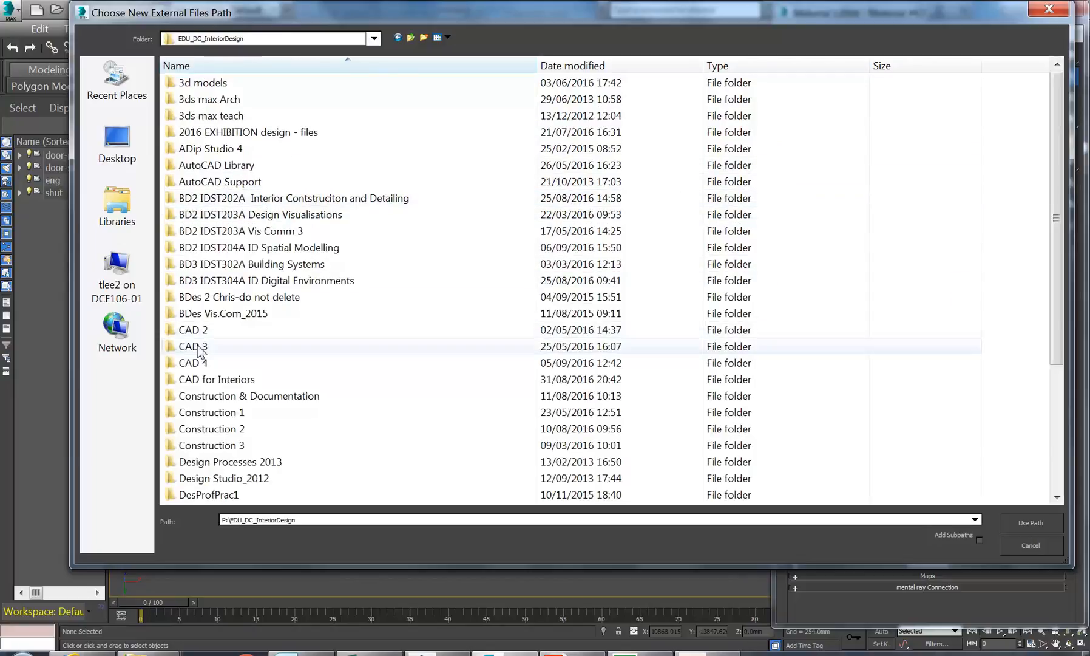
click(209, 412)
scroll(216, 415, down, 4)
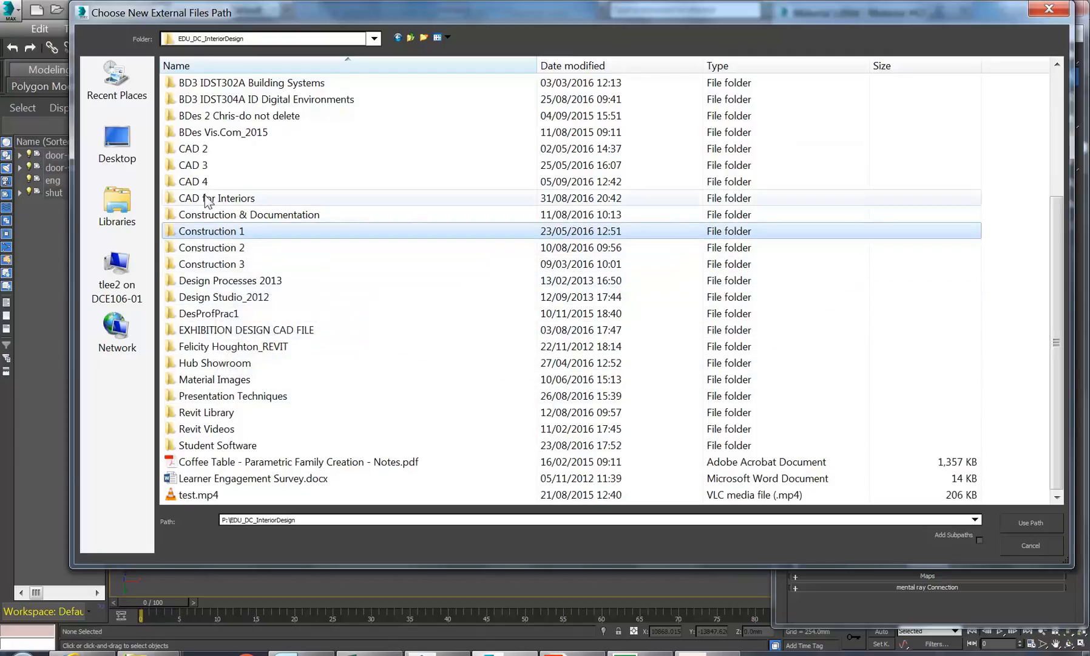
scroll(207, 132, up, 4)
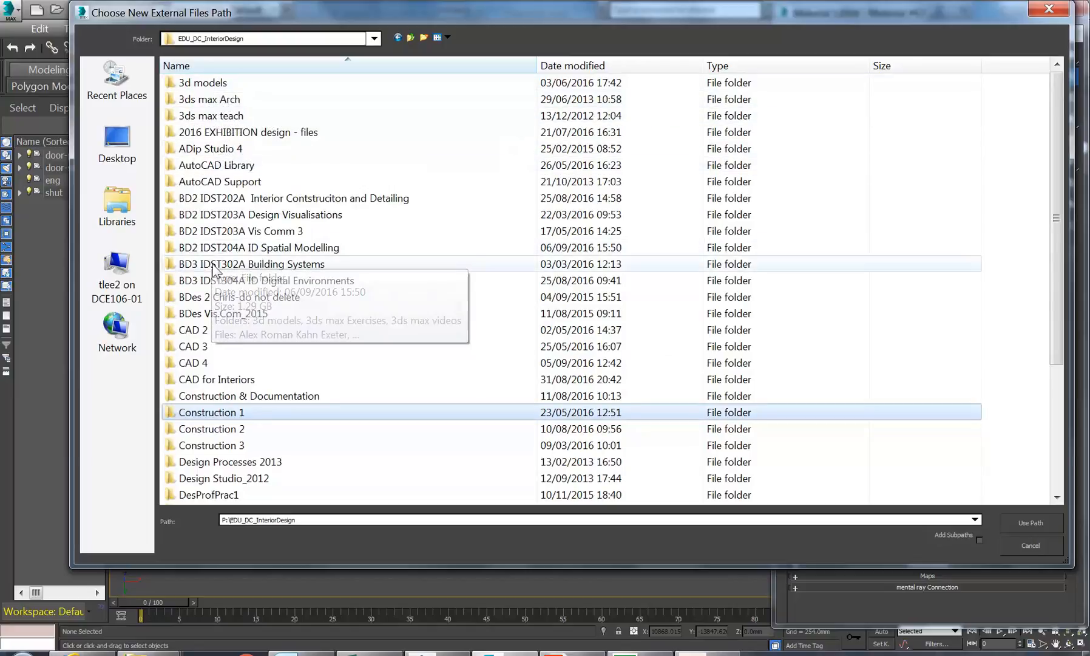
Add BD2 IDST204A ID Spatial Modelling\3d models\shuttle-hi-res\Textures as the external files path and accept the user path configuration
double_click(210, 248)
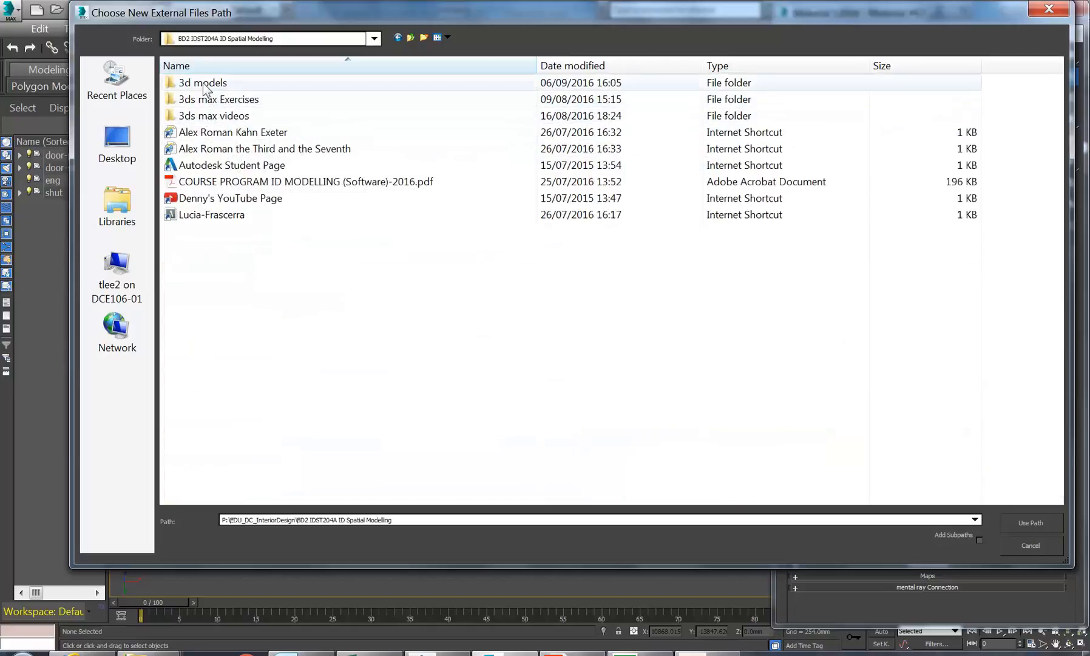
double_click(206, 83)
double_click(206, 114)
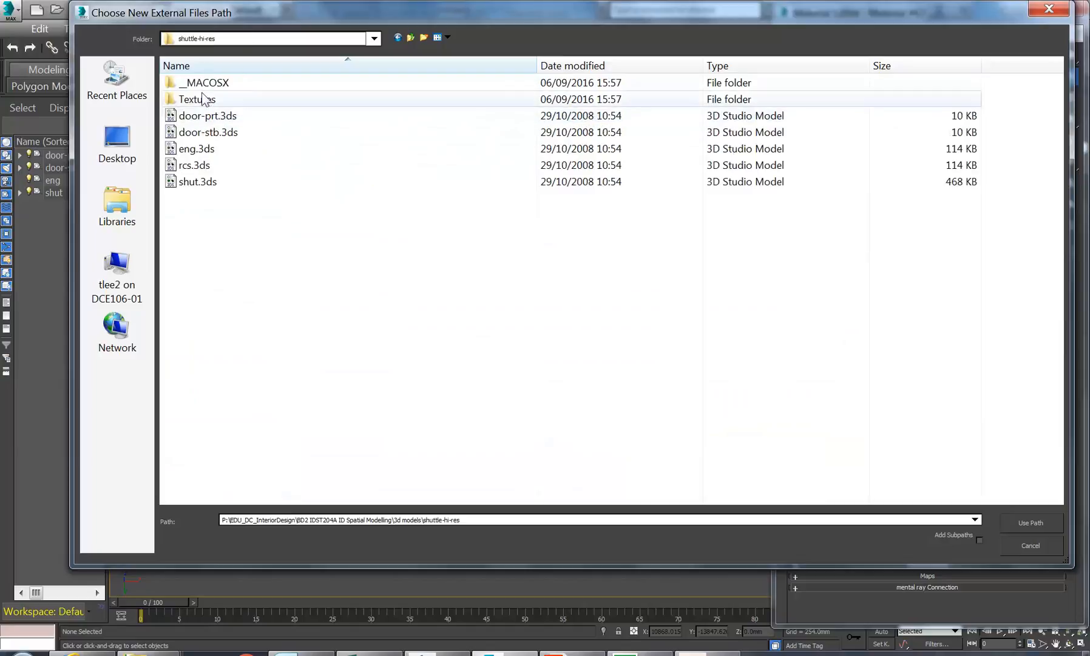
double_click(206, 100)
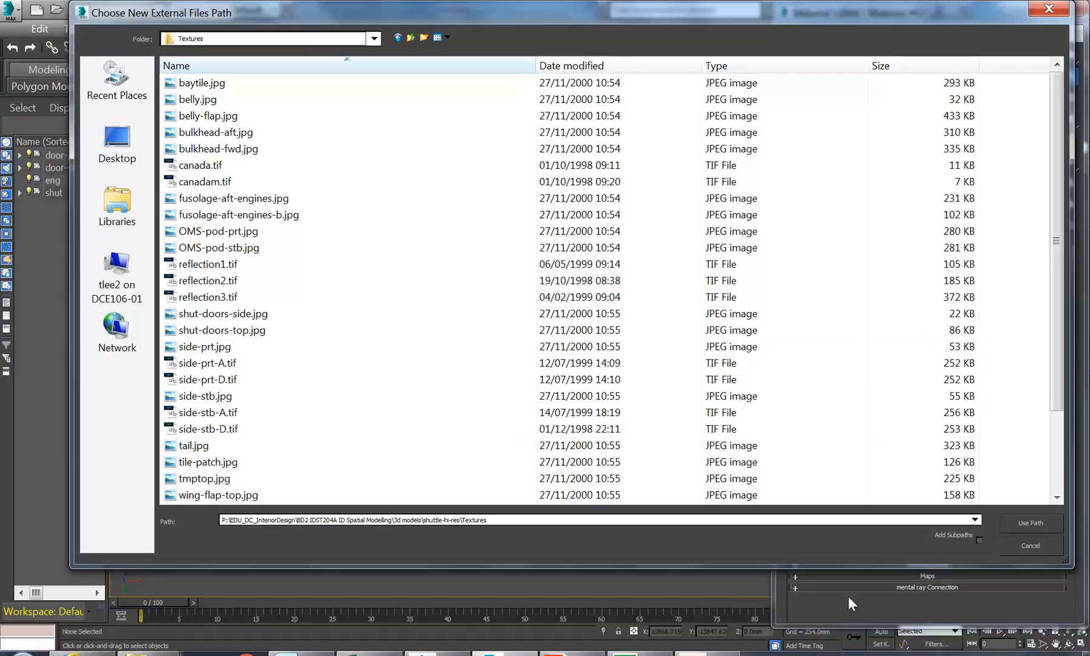
click(1024, 522)
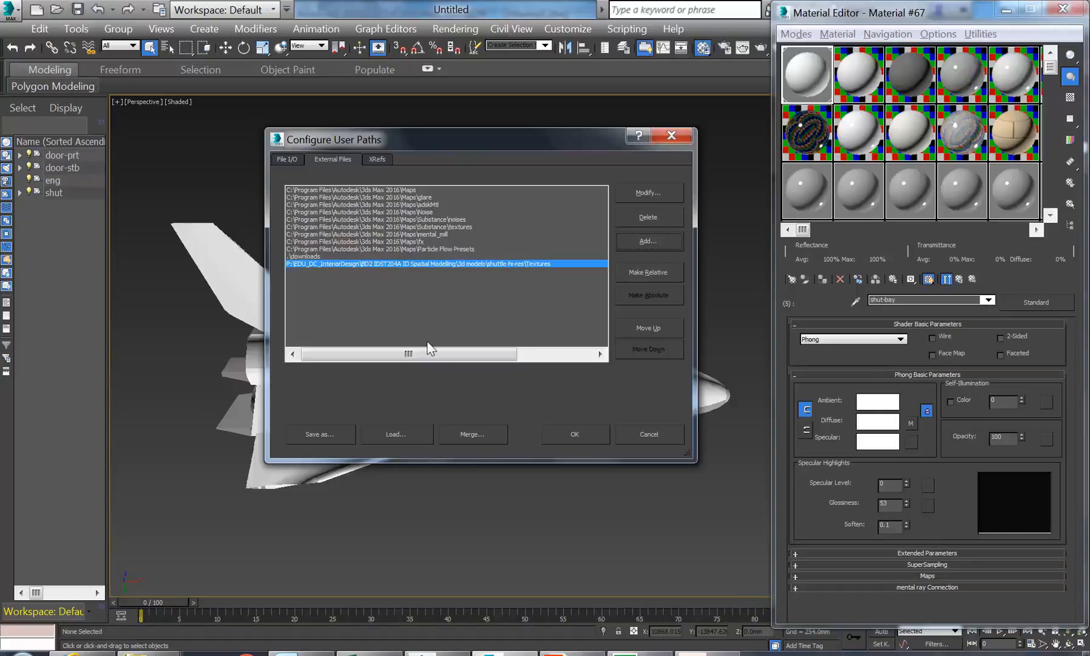
click(565, 435)
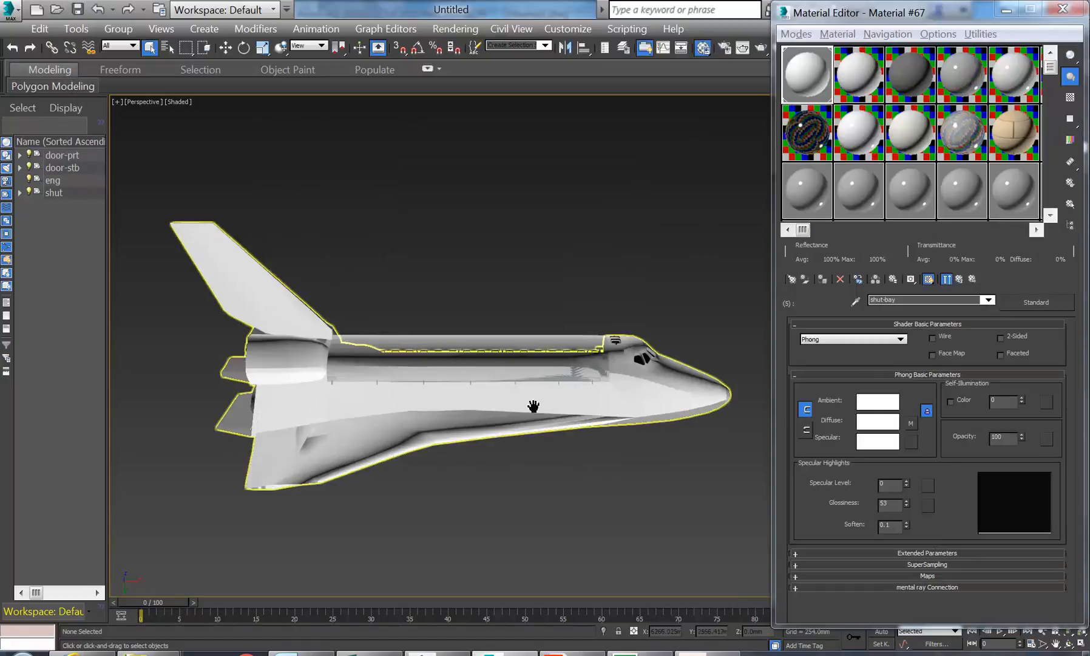
Open shut-bay's diffuse map, preview the BAYTILE.JPG image, and return to the sub-material
click(911, 420)
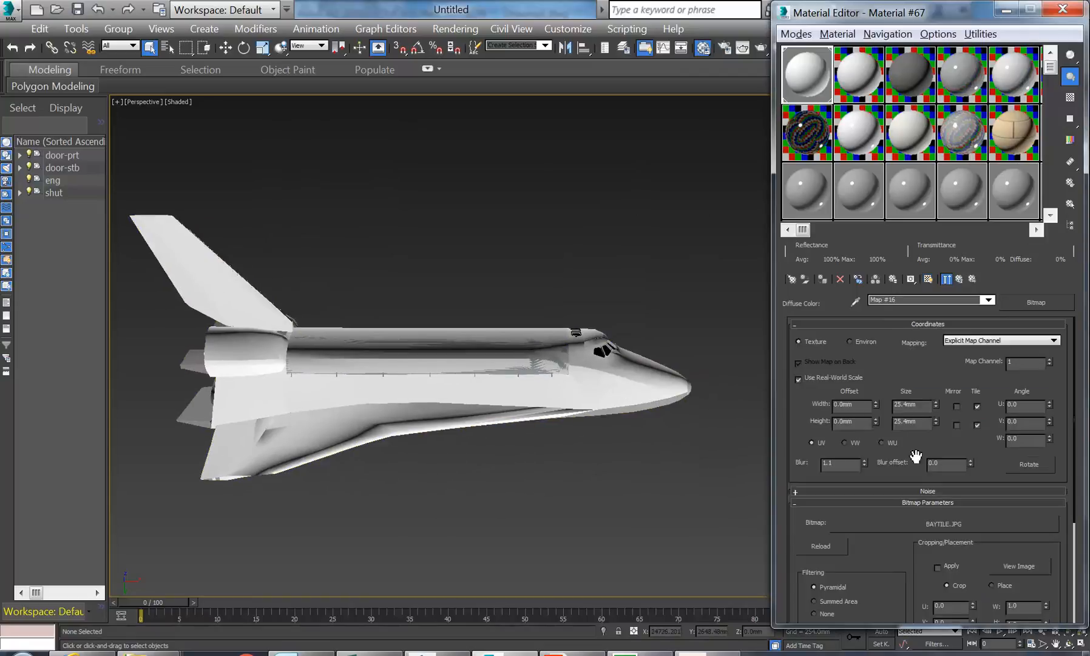
click(1017, 564)
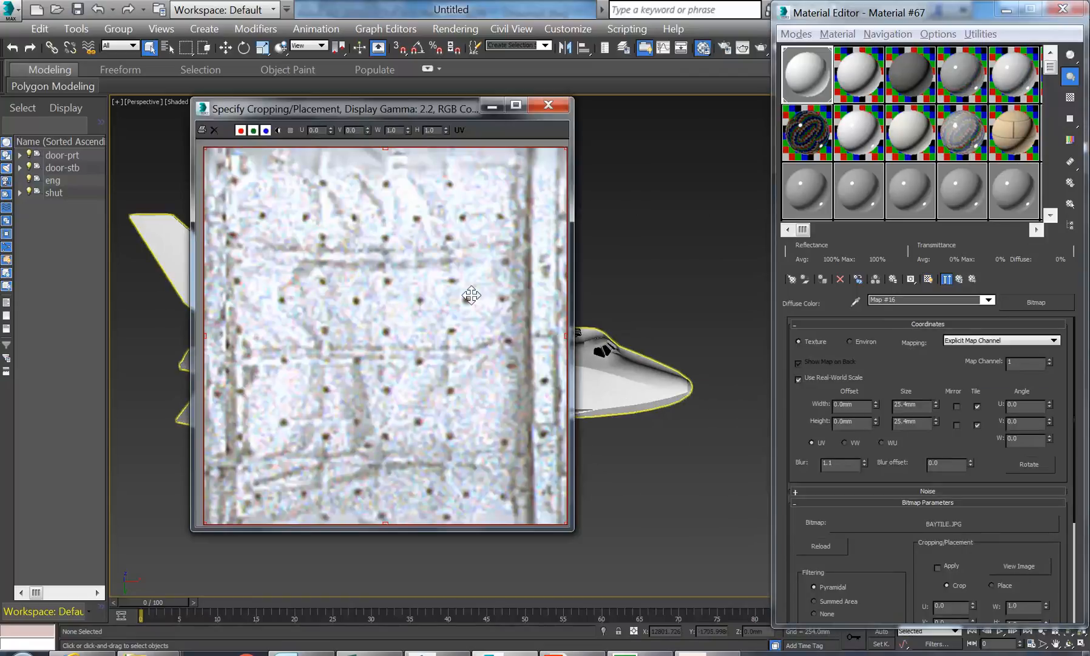
click(549, 106)
click(959, 282)
Turn off viewport display of shut-bay's map and check the shuttle's surface from another angle
click(927, 280)
middle_drag(547, 387, 560, 406)
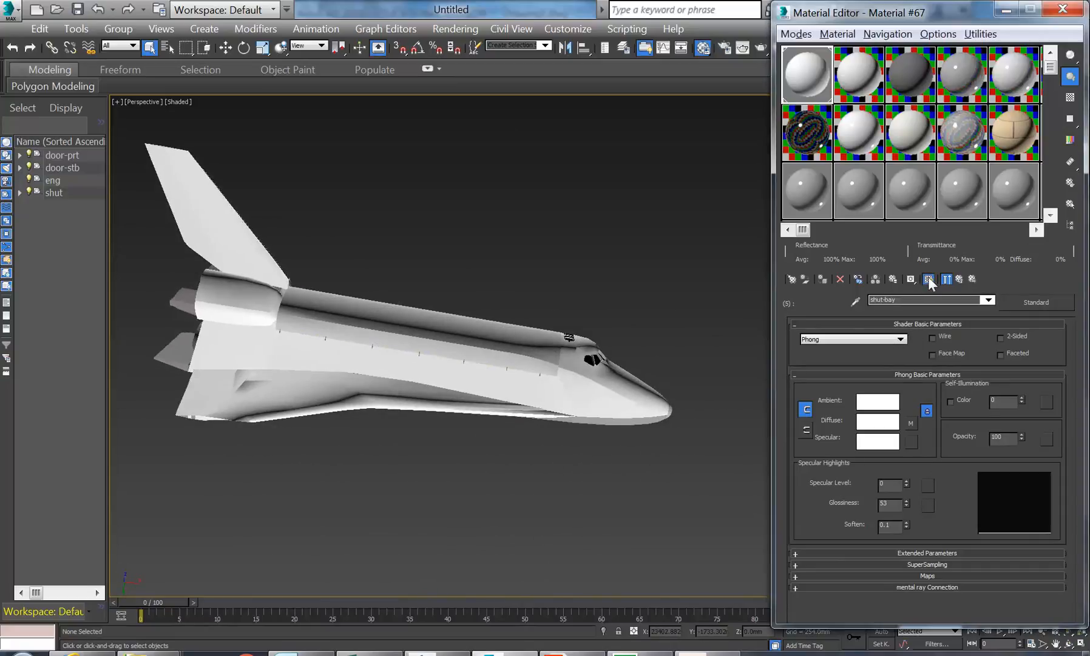
alt+middle_drag(425, 388, 411, 485)
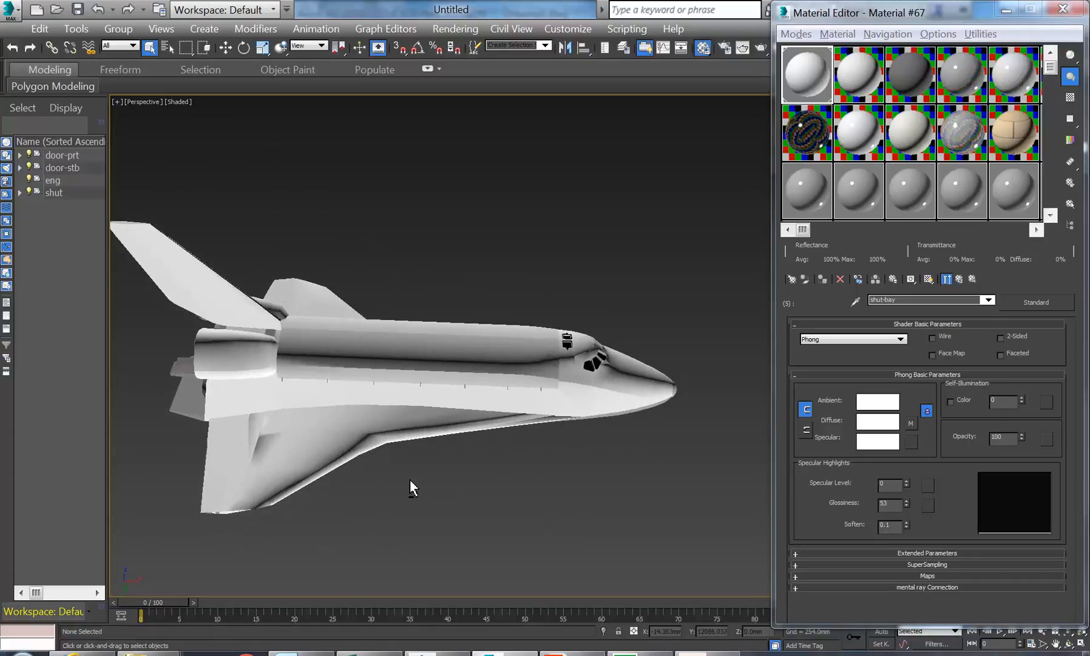
Step through the sibling sub-materials from shut-bay-fwd to wingtop to check which have diffuse maps
click(972, 278)
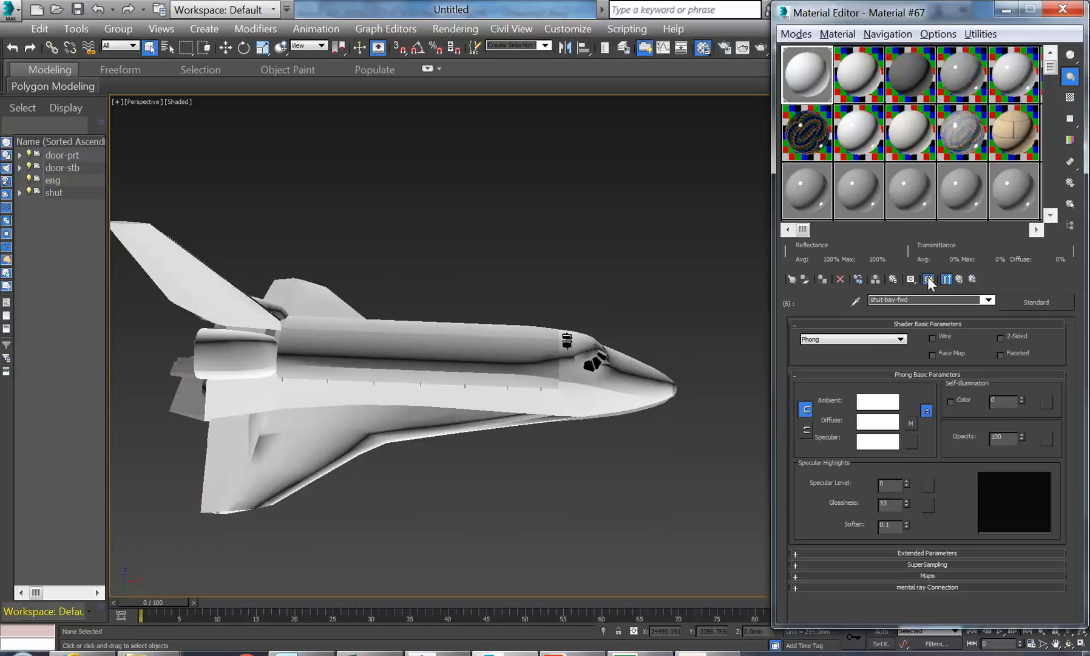
click(973, 277)
click(972, 278)
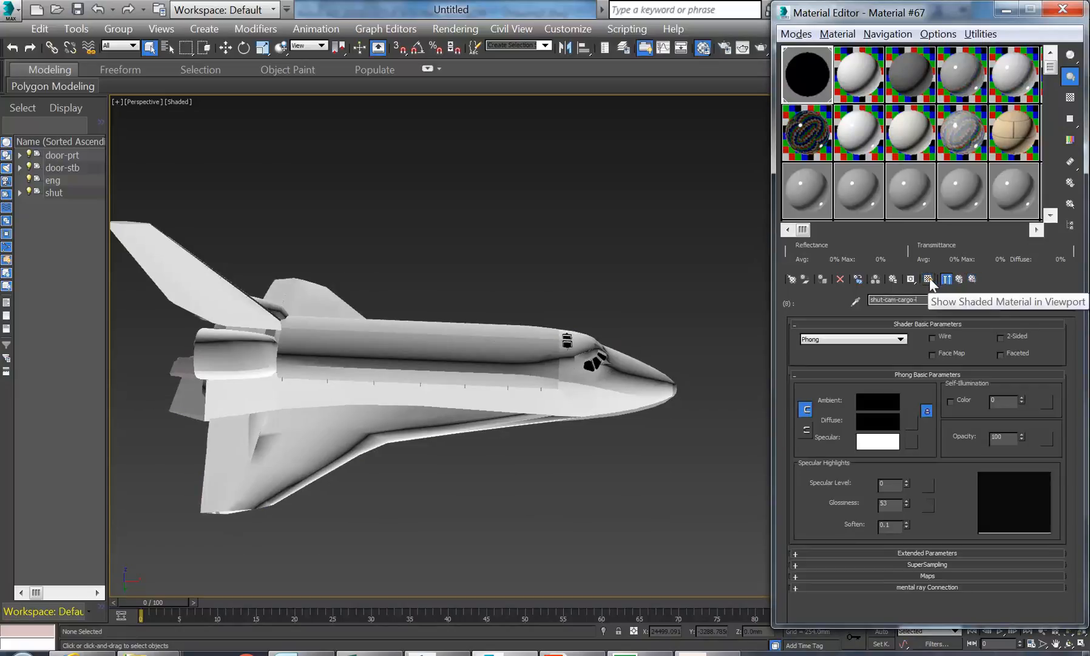
click(975, 278)
click(974, 278)
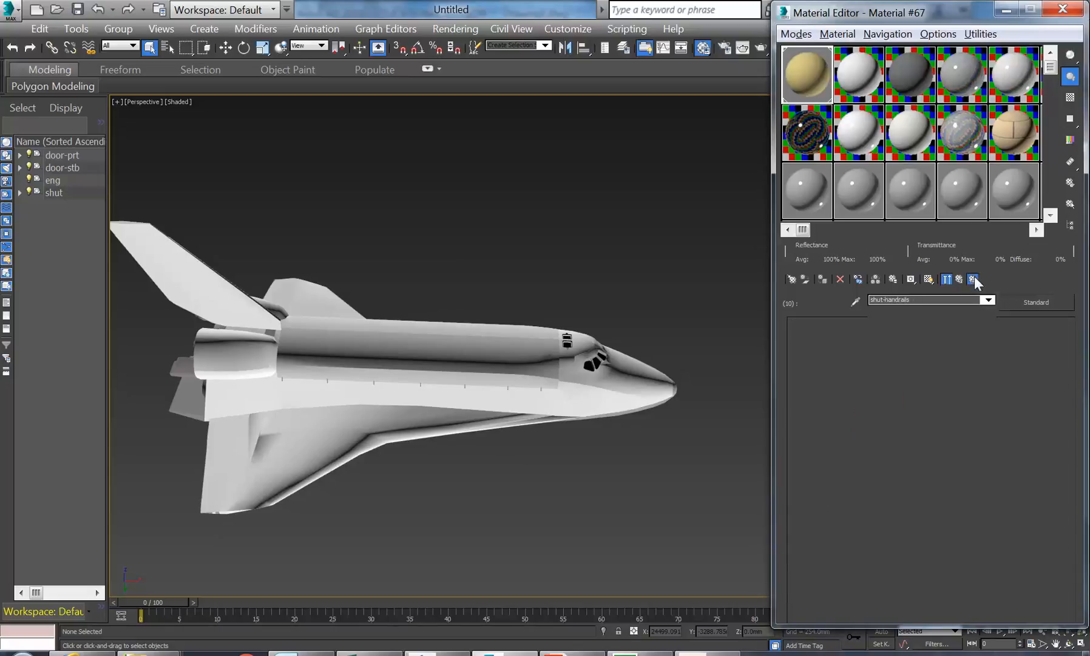
click(974, 278)
click(974, 278)
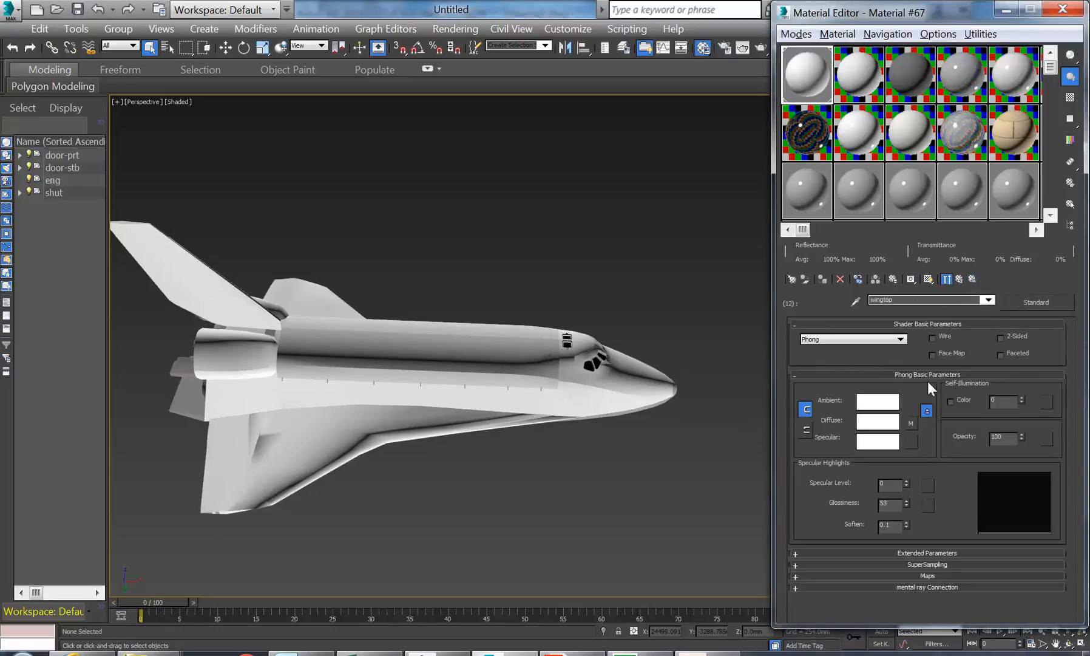
Review the next sibling sub-materials, from belly flap through the fusolage aft ones to nose tip
click(974, 278)
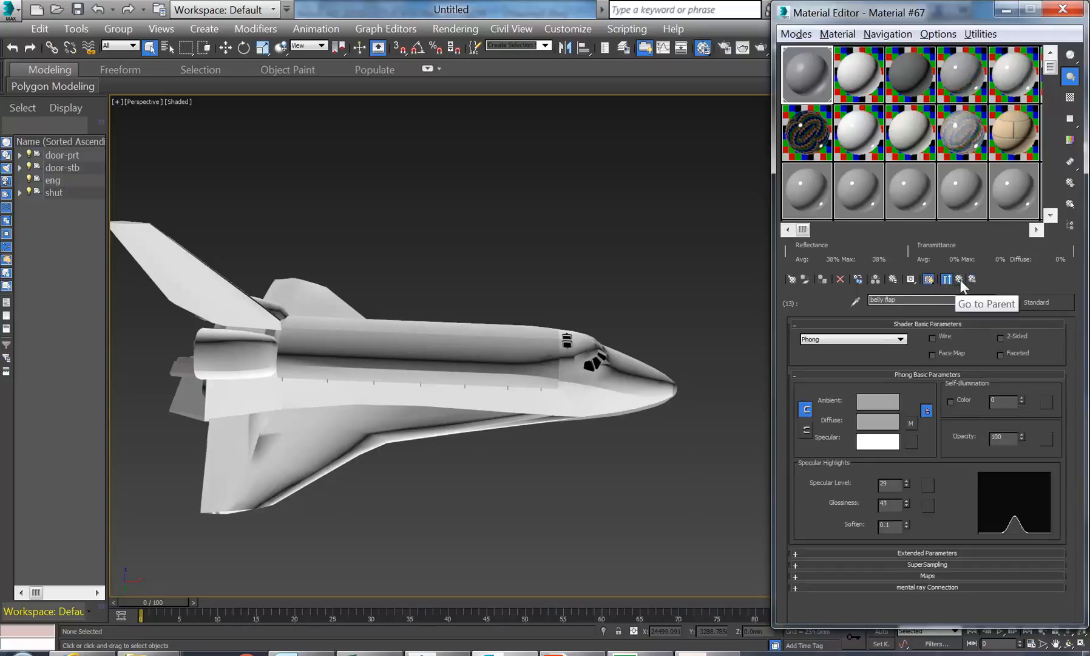
click(972, 278)
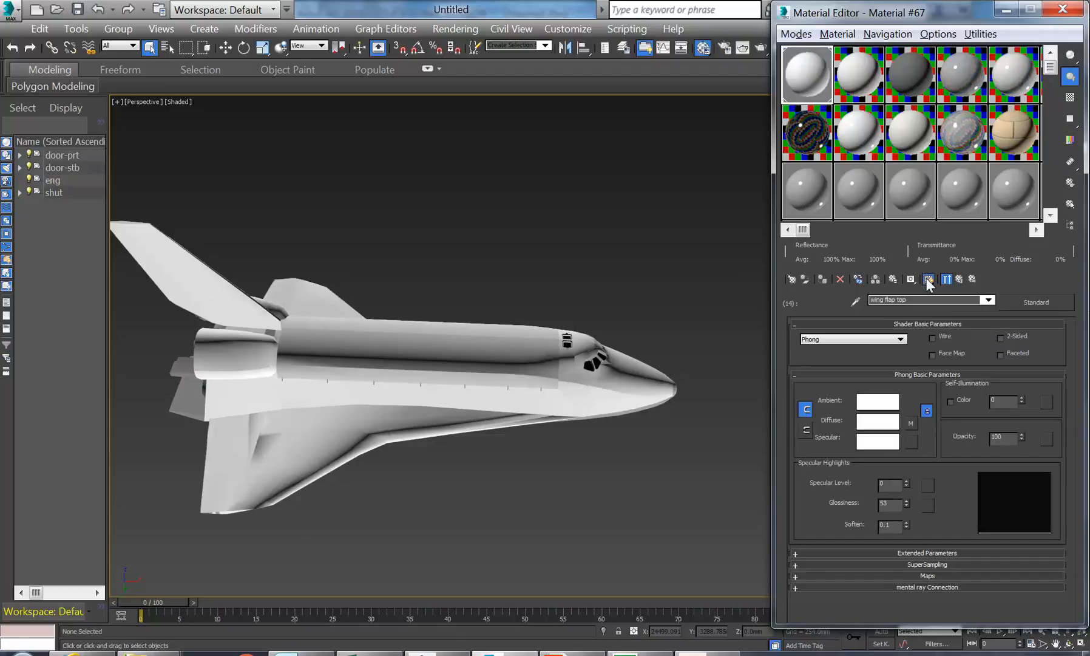
click(972, 280)
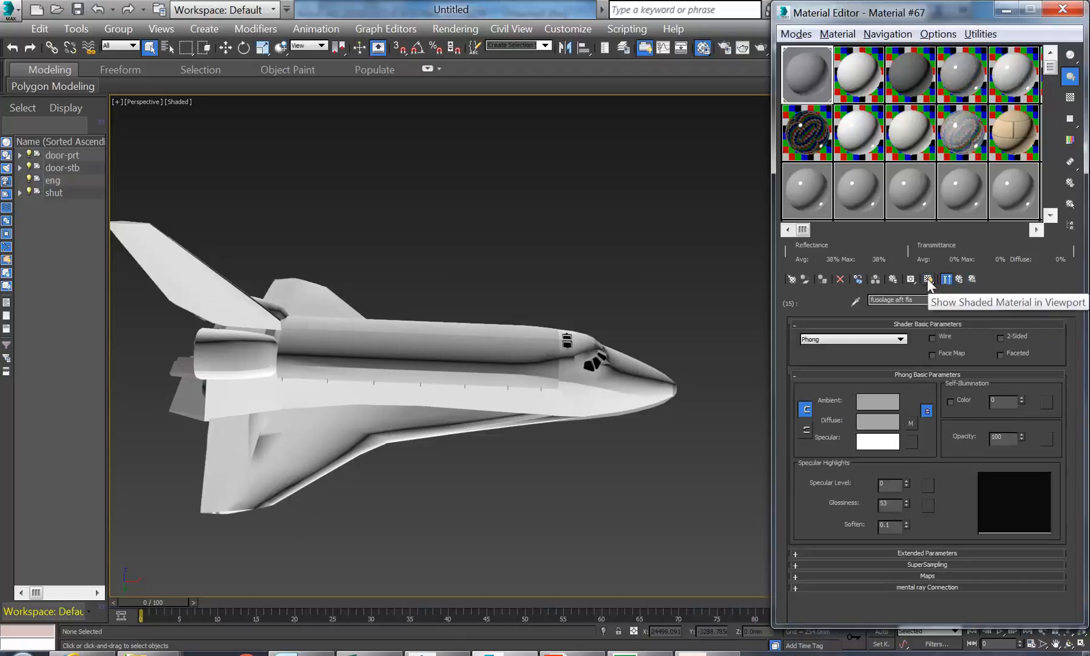
click(973, 279)
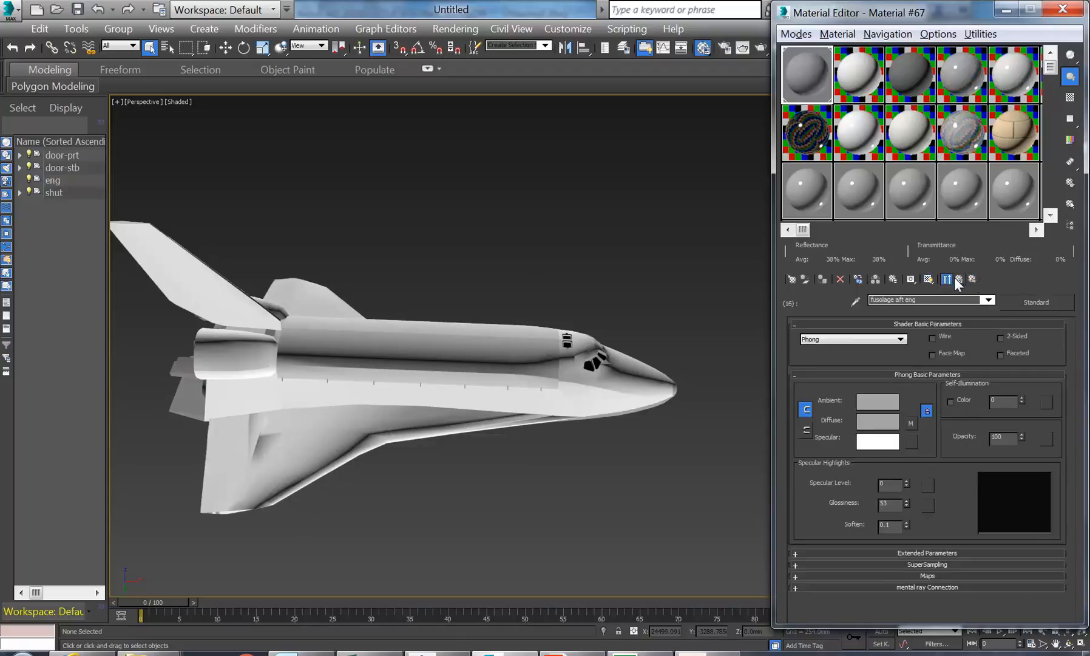
click(973, 280)
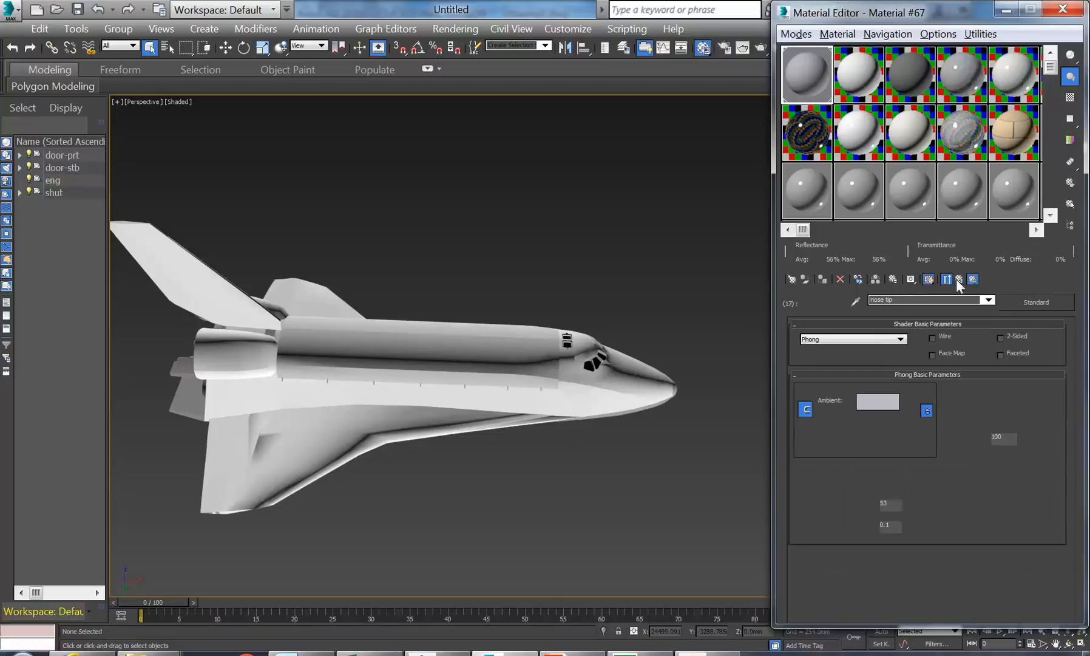
Show the nose top sub-material's map in the viewport and inspect the texture on the shuttle's nose up close
click(973, 279)
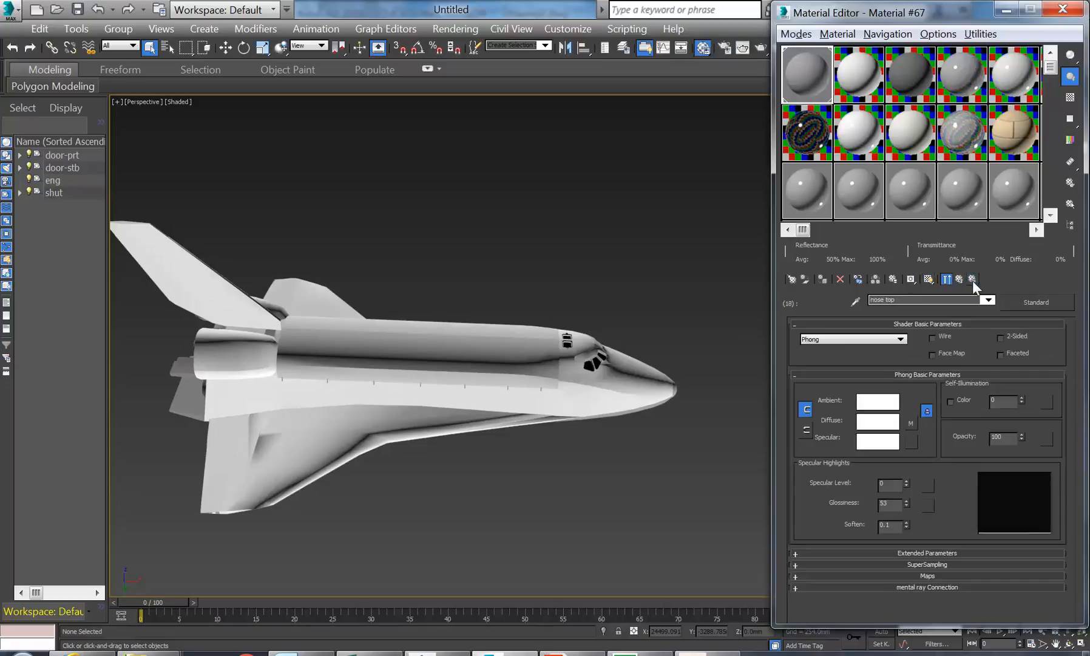
click(927, 279)
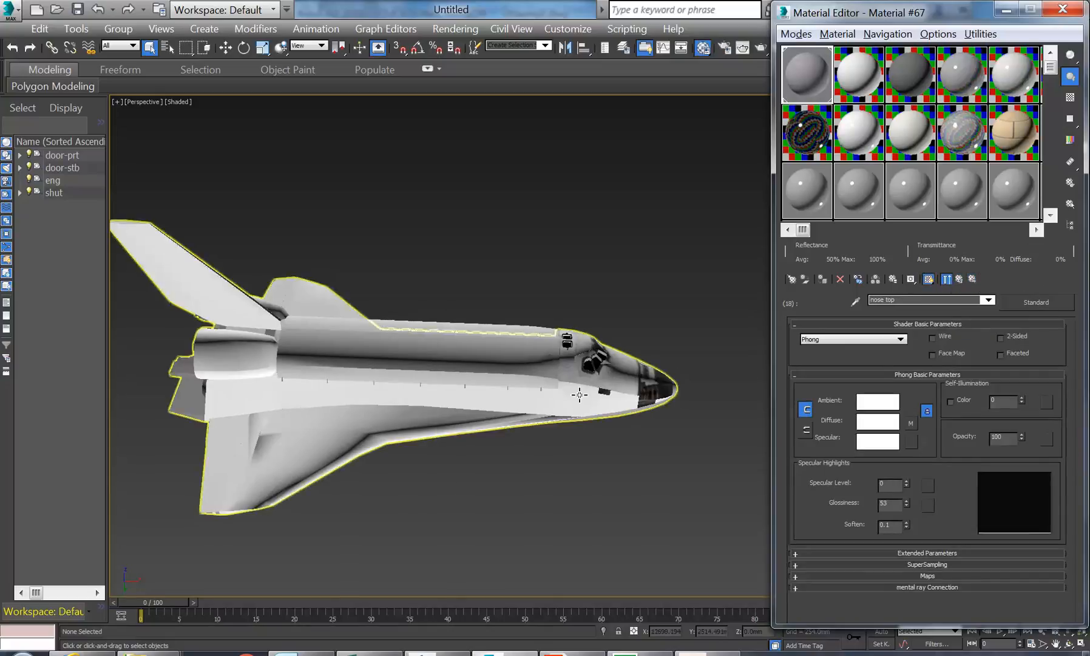
scroll(668, 369, up, 6)
scroll(553, 393, down, 3)
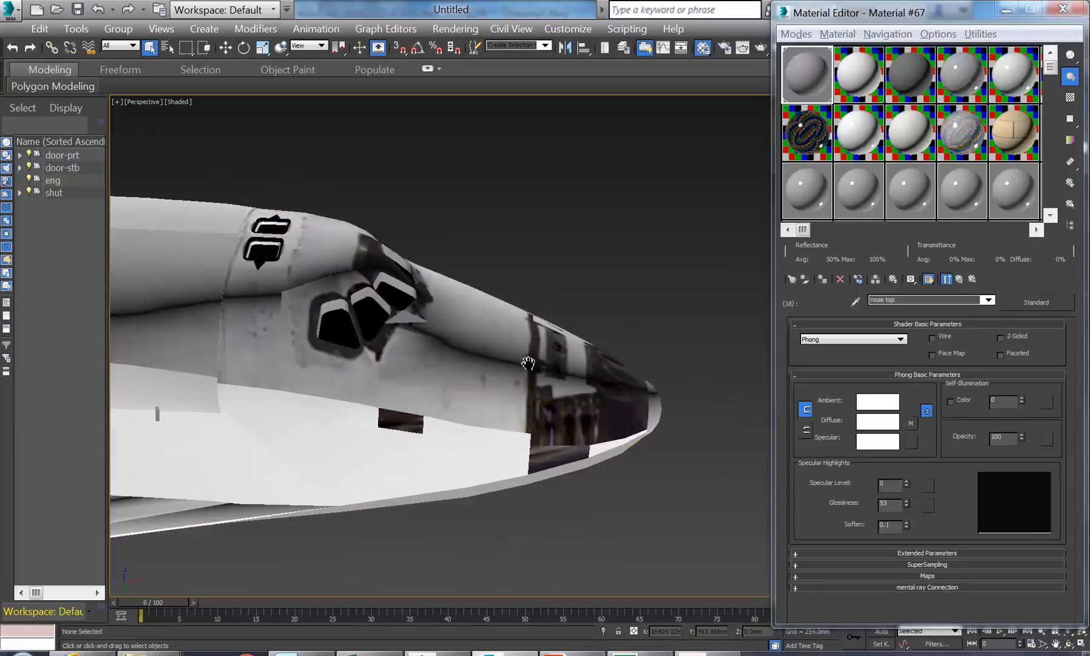
scroll(552, 394, up, 3)
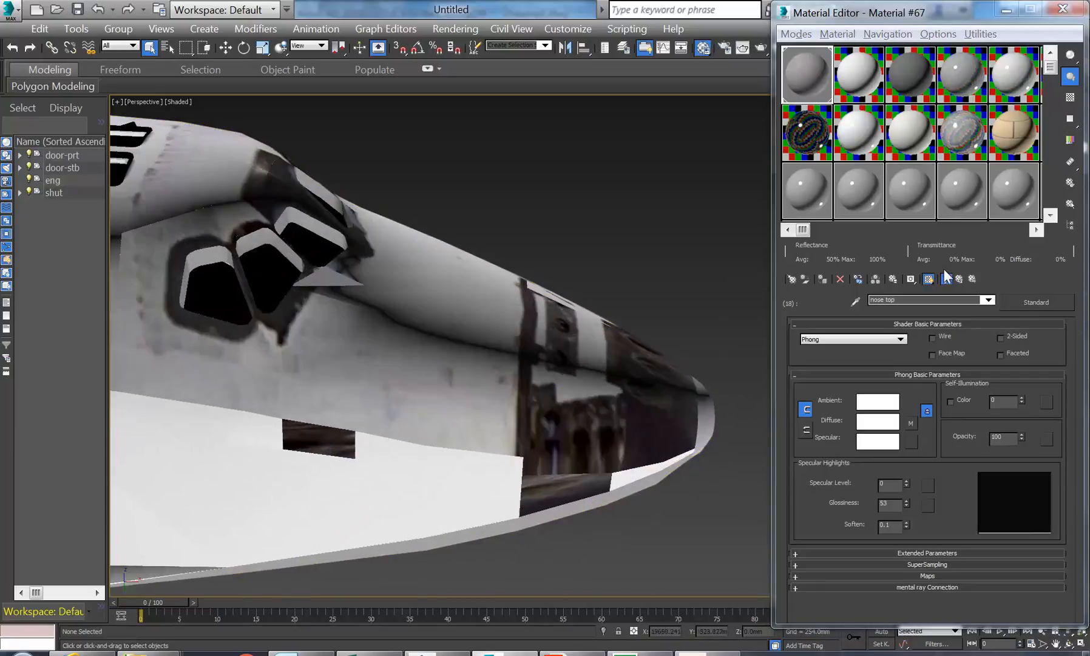
Show the side stb sub-material's map in the viewport, advance to side prt, and inspect the shuttle's side
click(972, 279)
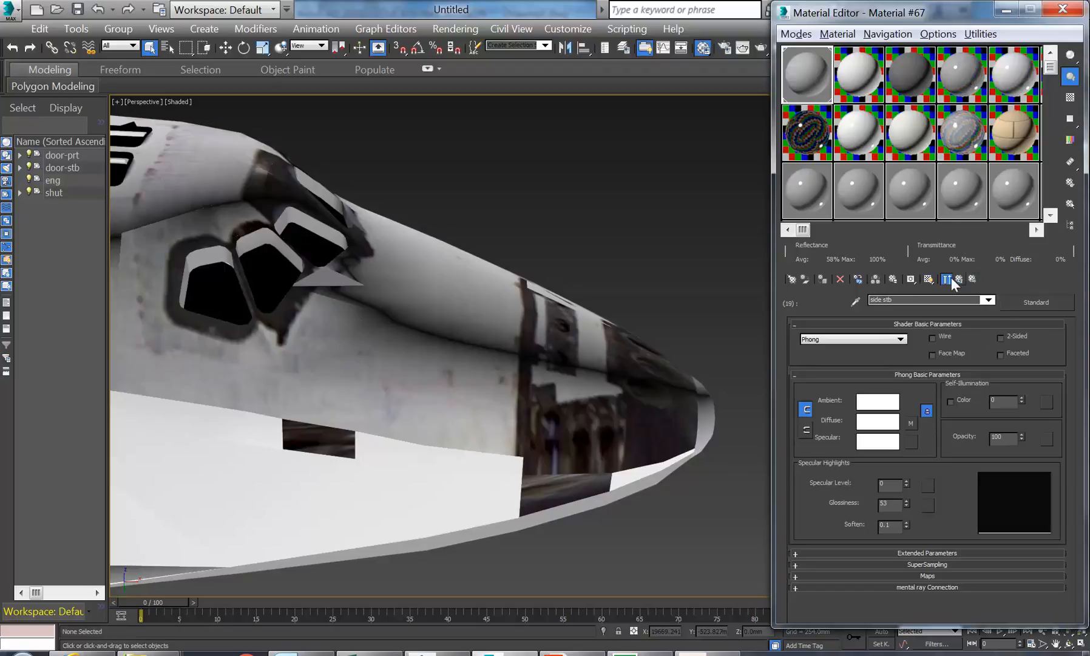
click(928, 279)
click(973, 281)
scroll(452, 389, down, 3)
middle_drag(461, 388, 542, 406)
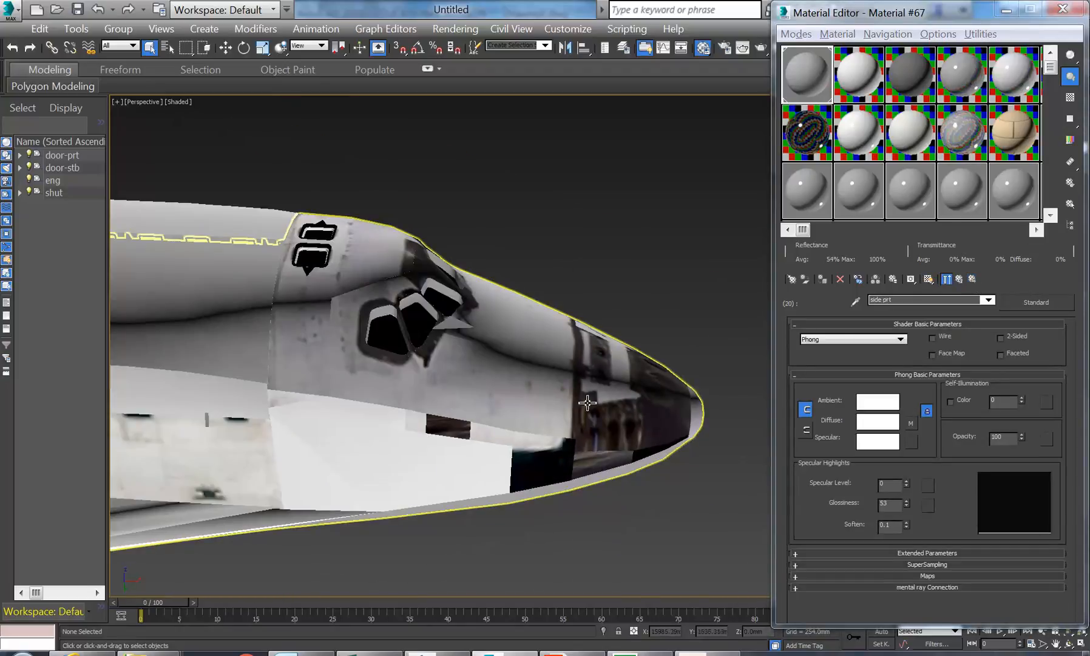
Step through the remaining sibling sub-materials from bay prt wedges to bay stb evarail, checking for diffuse maps
click(973, 280)
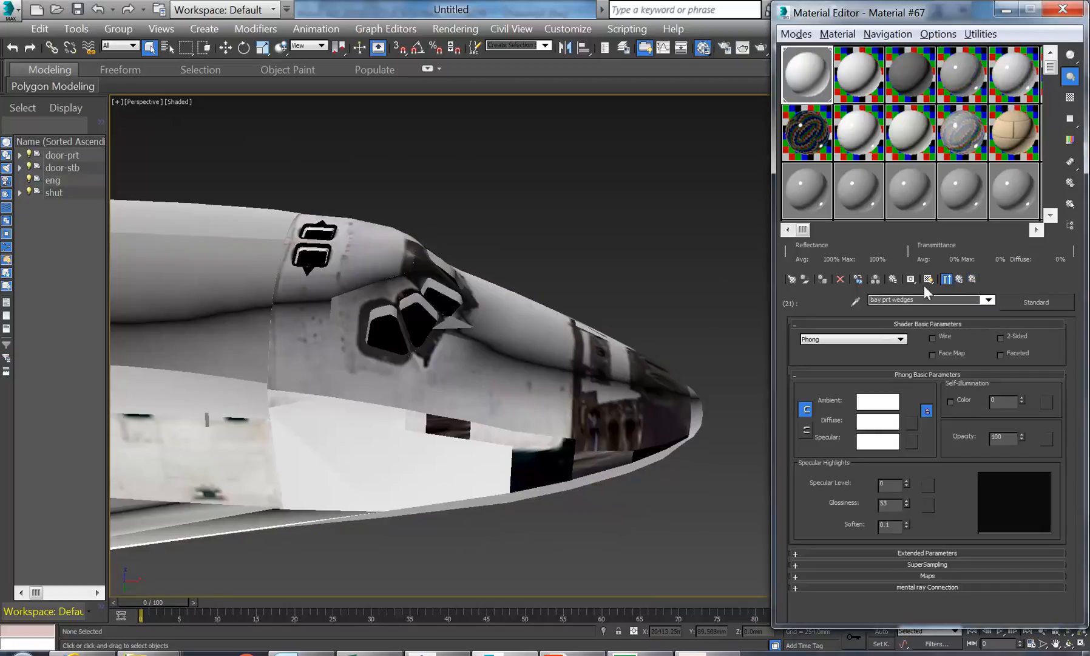
click(973, 279)
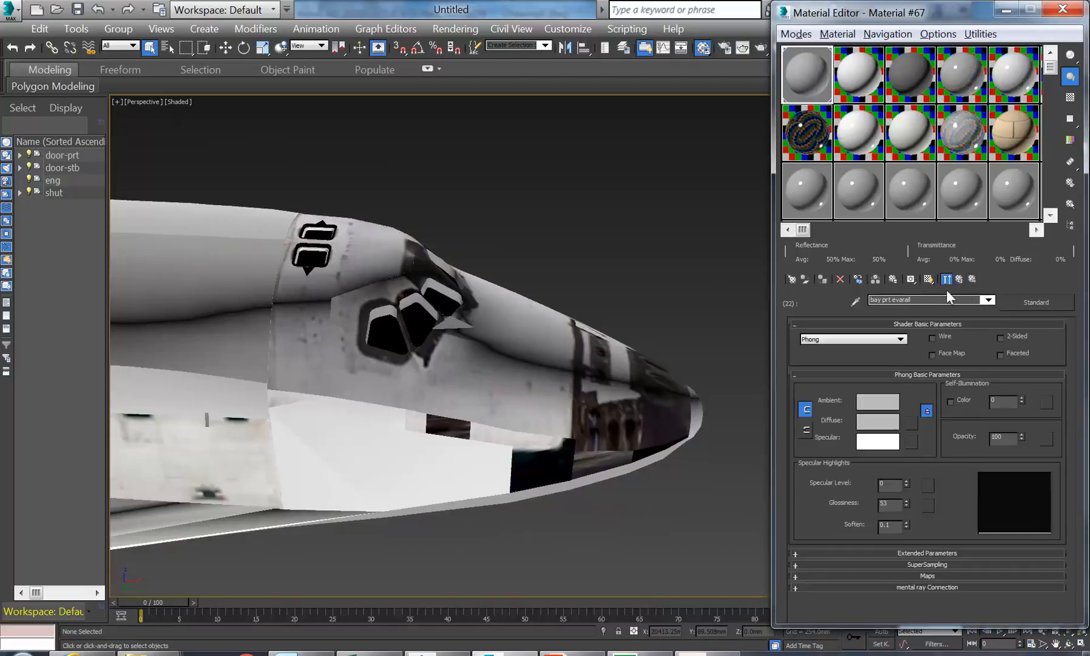
click(971, 281)
click(972, 279)
click(972, 279)
click(972, 280)
scroll(498, 358, down, 3)
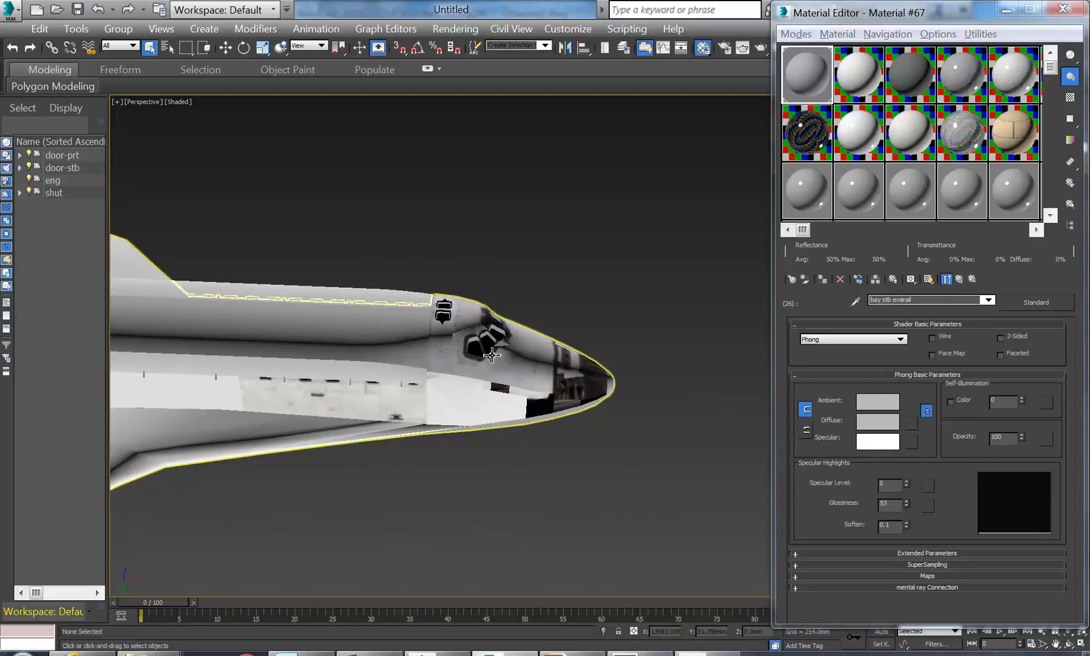
Render the perspective view to check the shuttle's textures, close the render, and view the whole model again
click(760, 49)
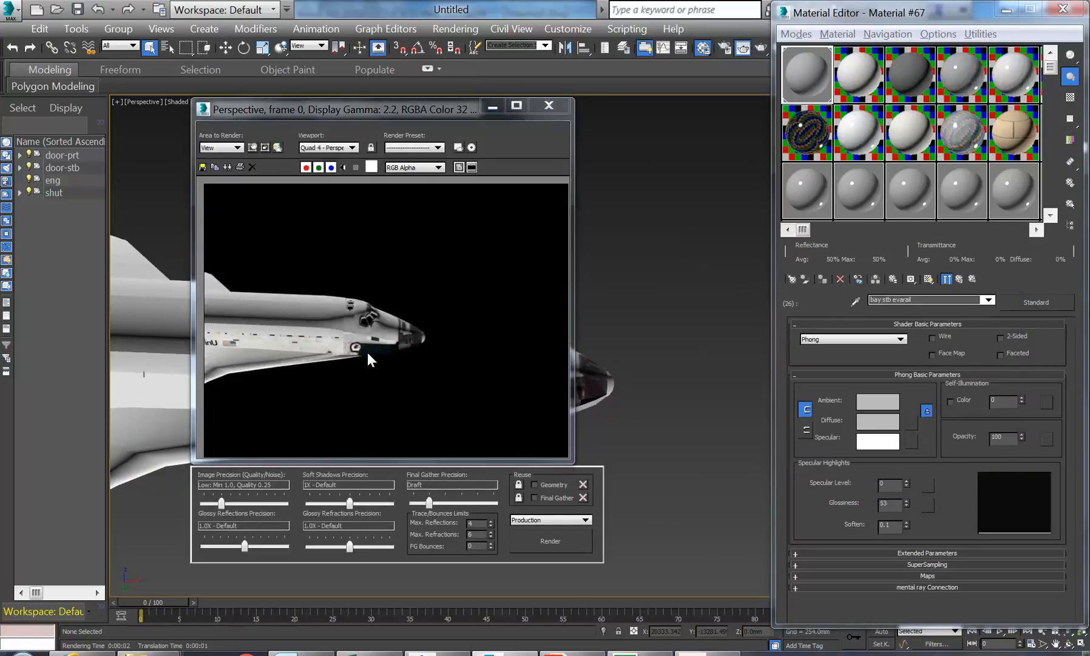
click(549, 105)
scroll(360, 307, up, 3)
middle_drag(310, 303, 434, 323)
scroll(360, 307, down, 5)
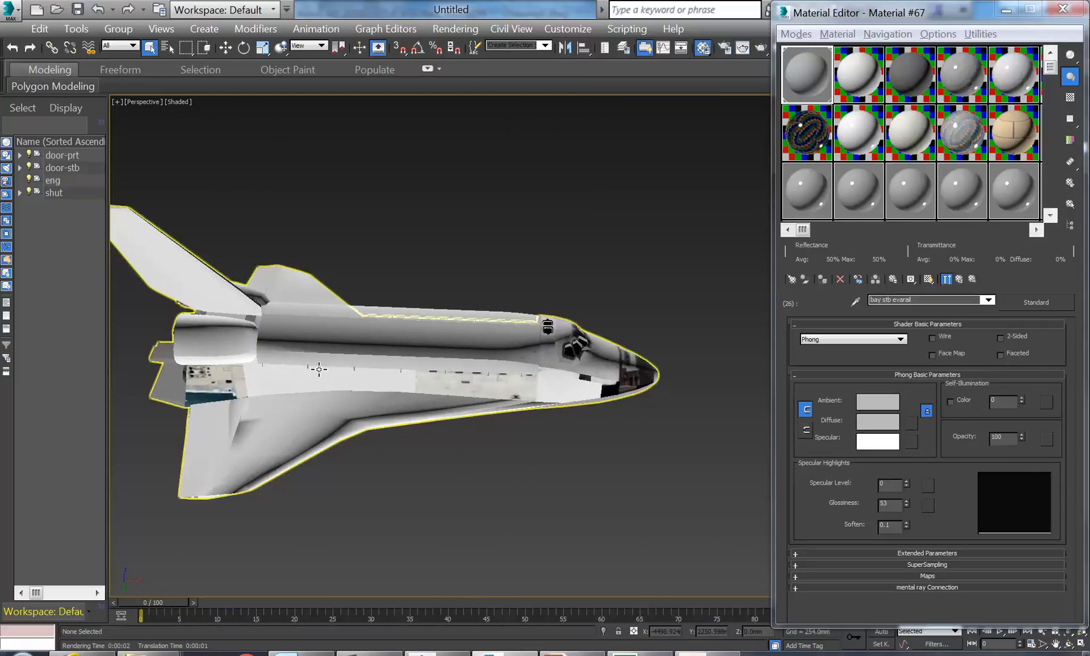
Sample the material of the shuttle's cargo bay door into the second material slot
click(859, 71)
click(855, 301)
click(478, 349)
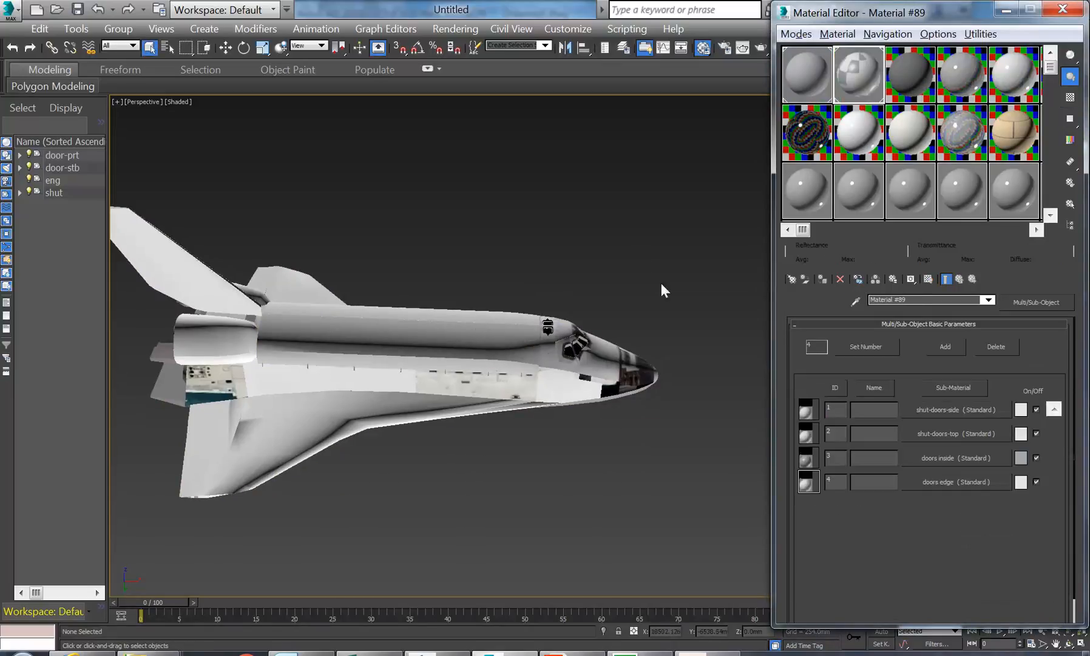
Step through the cargo door's sub-materials from shut-doors-side to doors edge, turning on viewport display of their maps
click(930, 410)
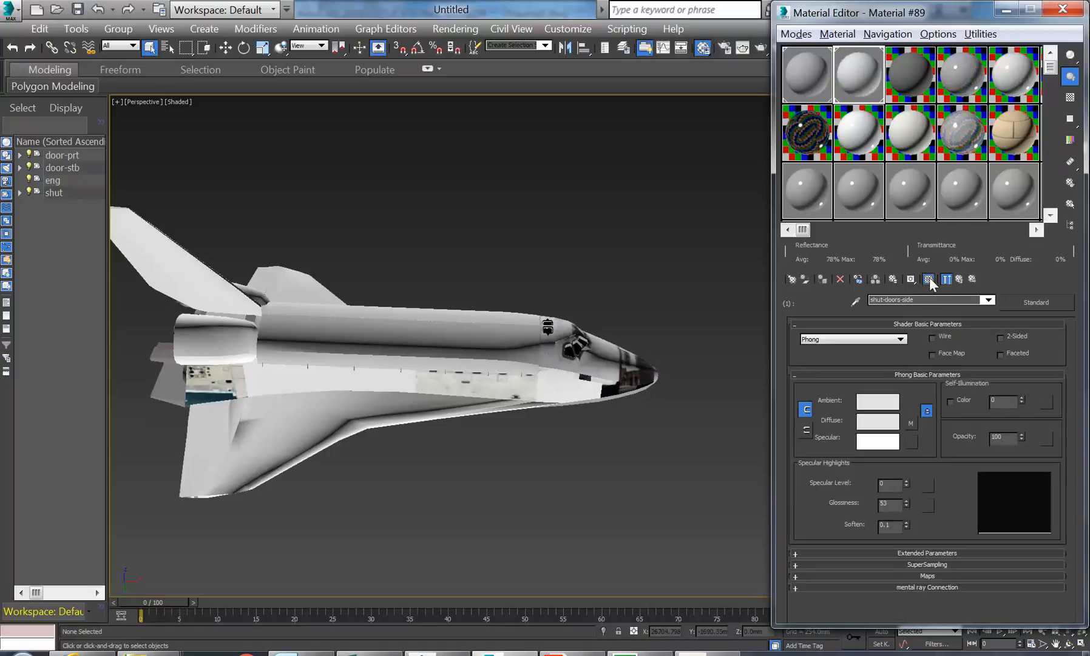
click(971, 279)
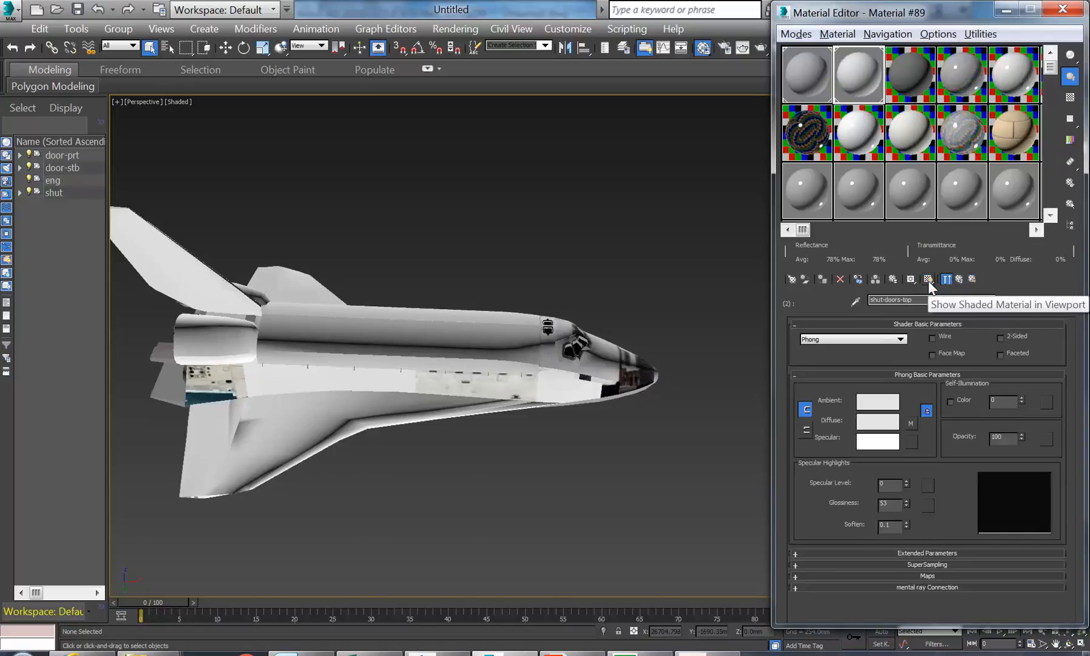
click(972, 279)
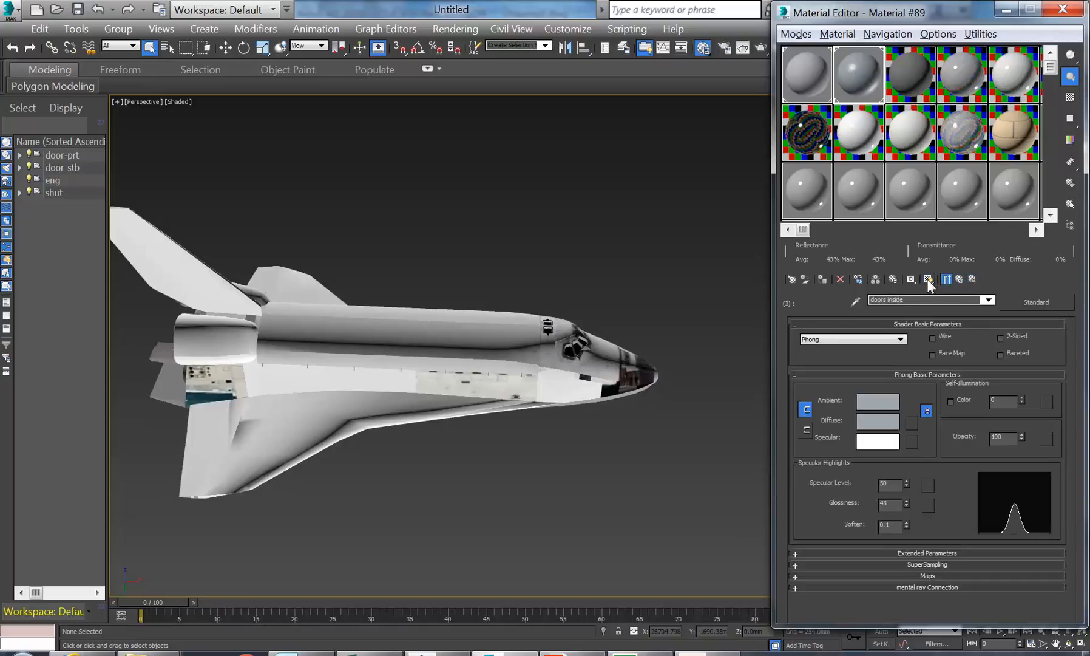
click(972, 279)
click(928, 278)
Render a closer perspective view of the shuttle to check its textures, close the render, and inspect the whole model
scroll(397, 373, up, 3)
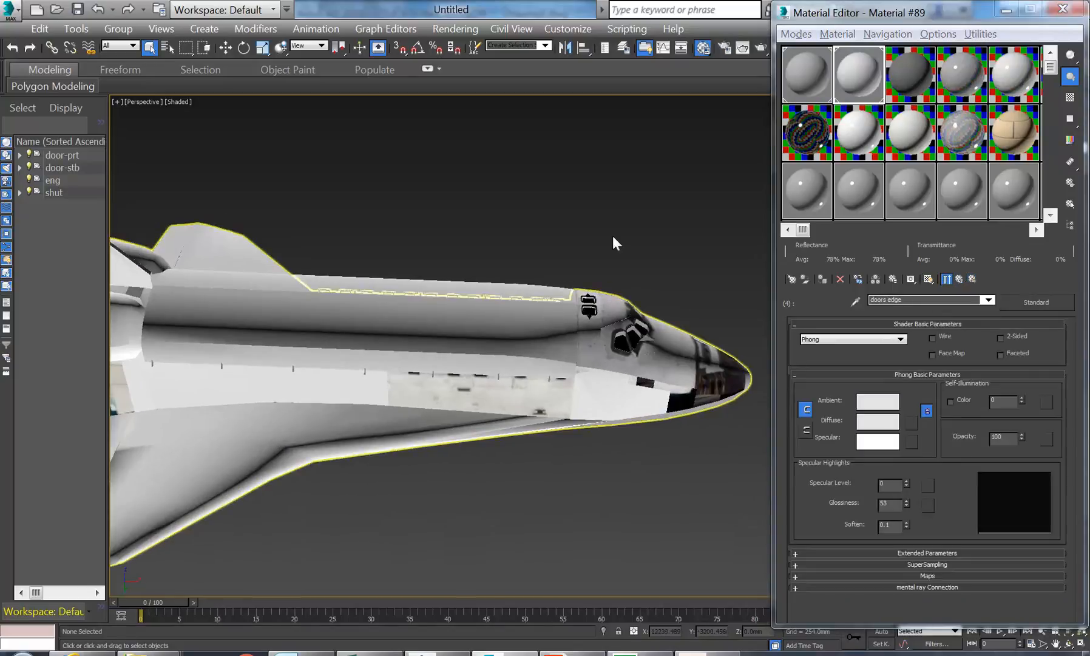
click(760, 49)
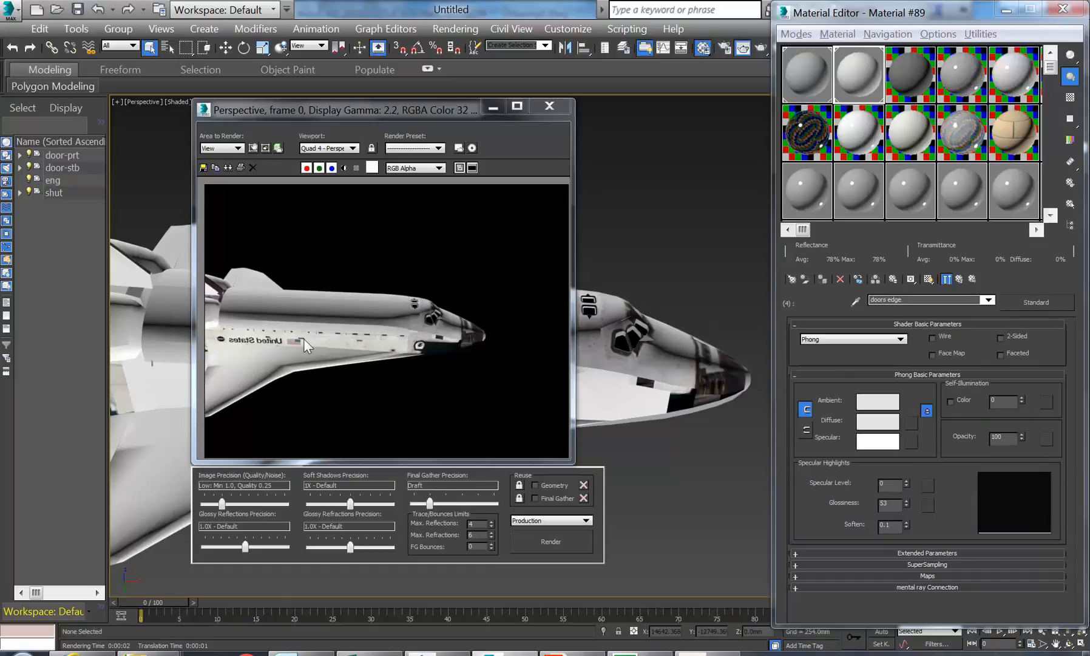
click(559, 108)
middle_drag(372, 349, 406, 326)
scroll(407, 327, down, 3)
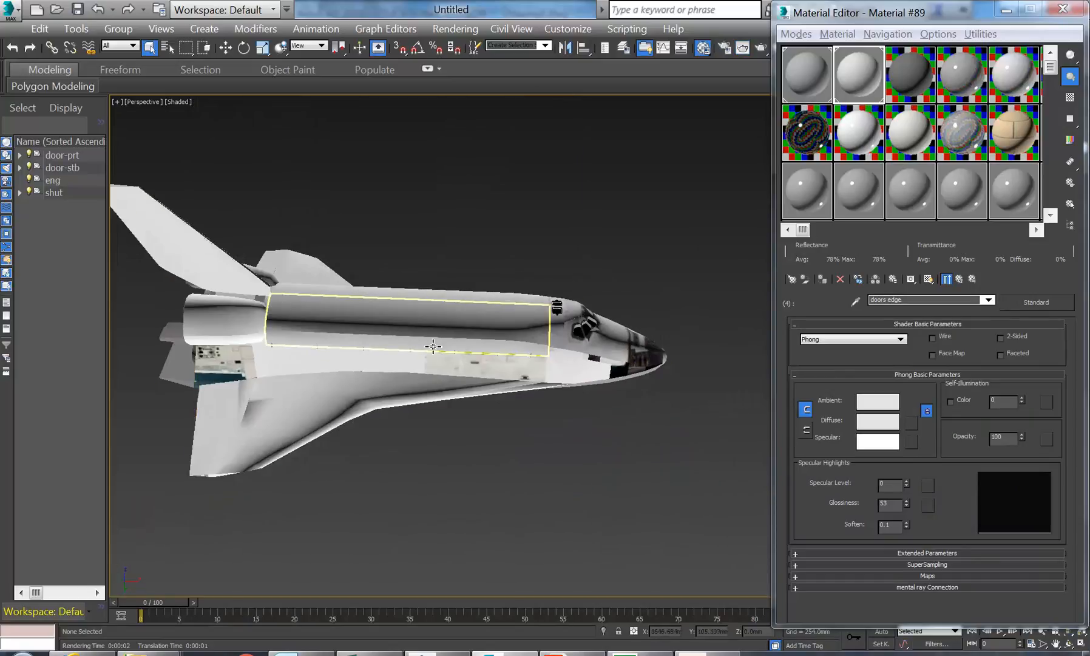
mouse_move(524, 407)
alt+middle_down()
mouse_move(437, 420)
mouse_move(496, 343)
mouse_move(474, 419)
mouse_move(506, 366)
mouse_move(553, 420)
mouse_move(525, 407)
alt+middle_up()
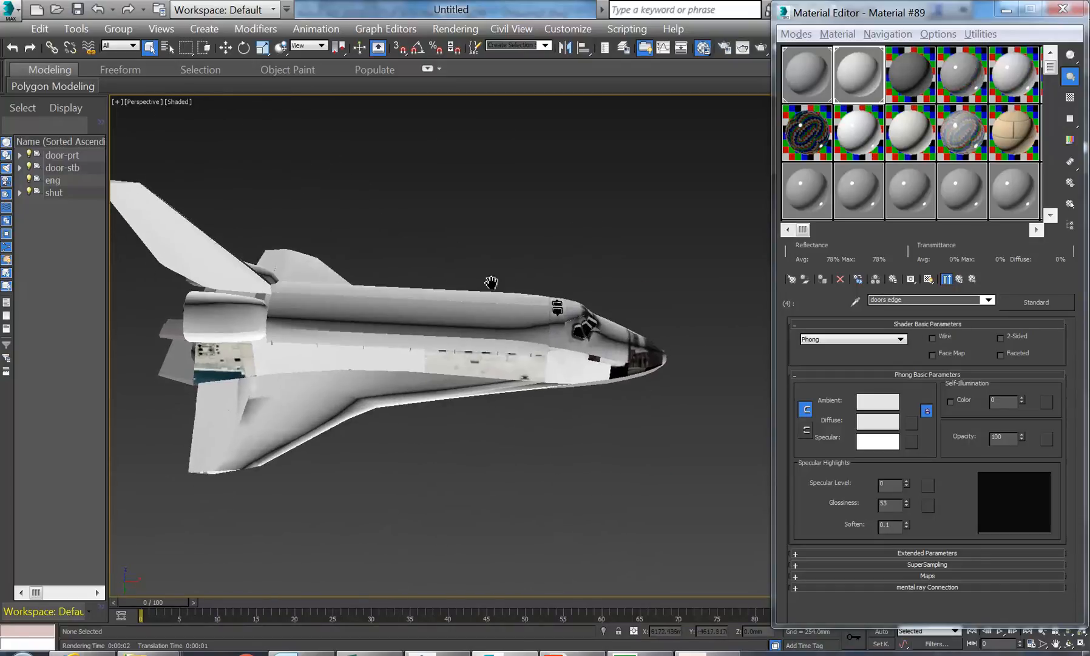
middle_drag(471, 270, 506, 297)
scroll(507, 298, up, 4)
scroll(507, 297, down, 3)
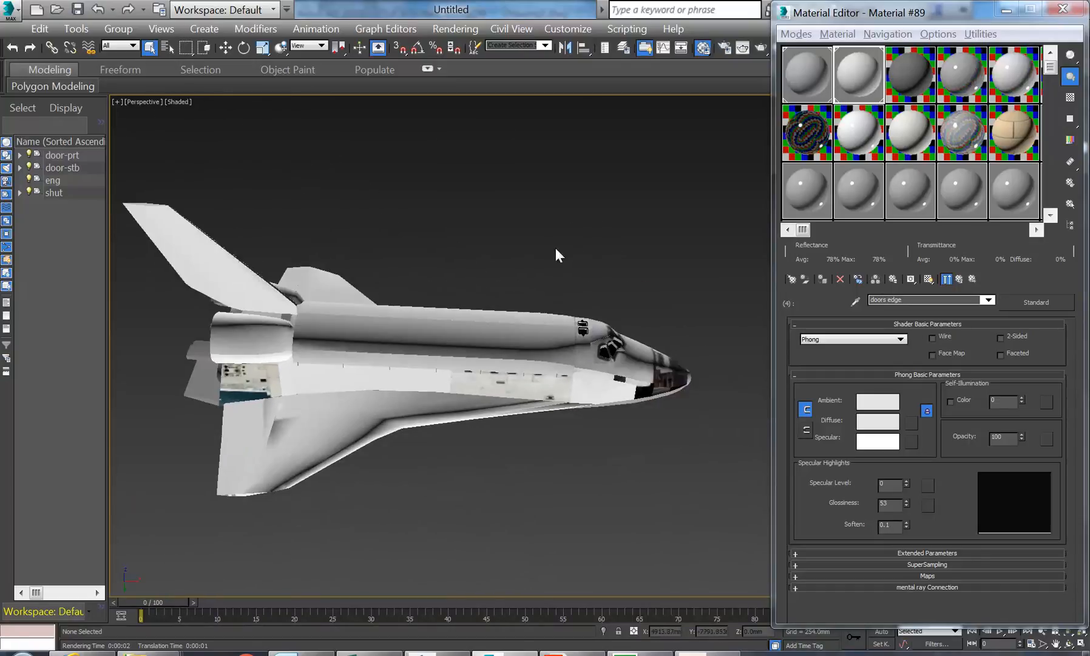
Close the Material Editor and save the scene as space-shuttle in the home drive's 2016 > IDSTU204A_Spatial Modelling folder
click(1063, 9)
middle_drag(465, 227, 538, 236)
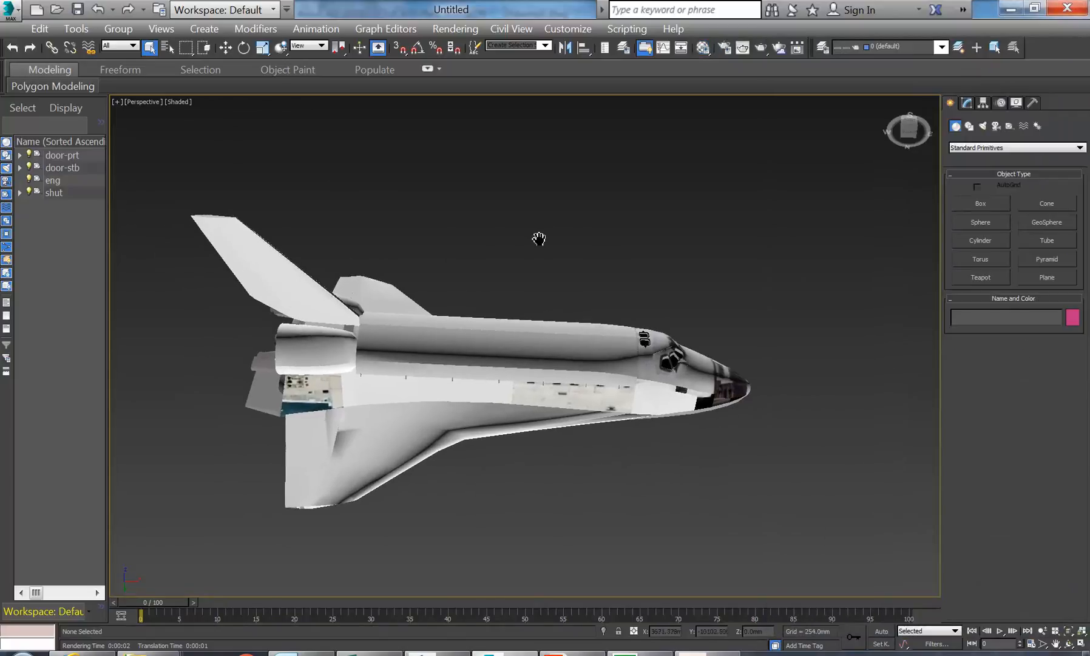
click(5, 12)
mouse_move(28, 208)
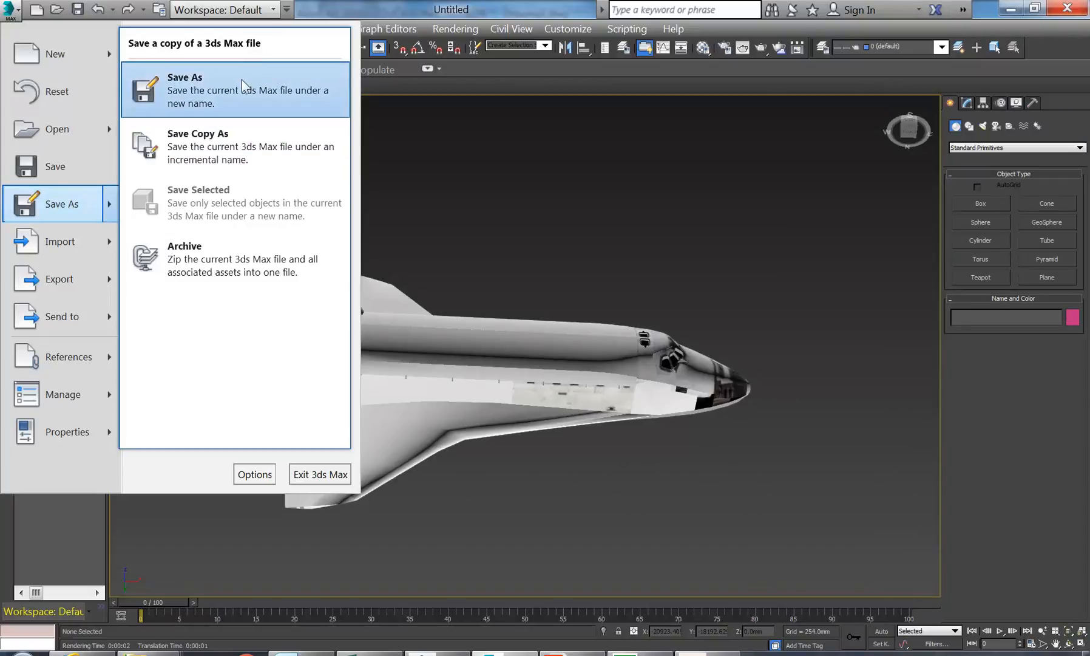
click(209, 87)
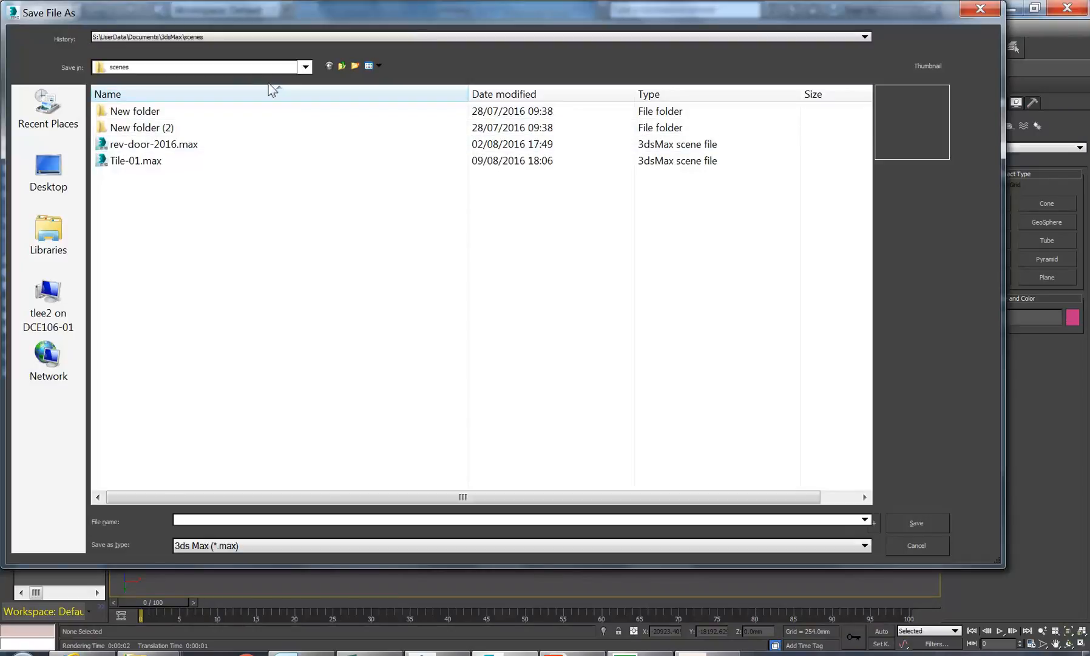
click(262, 69)
click(148, 240)
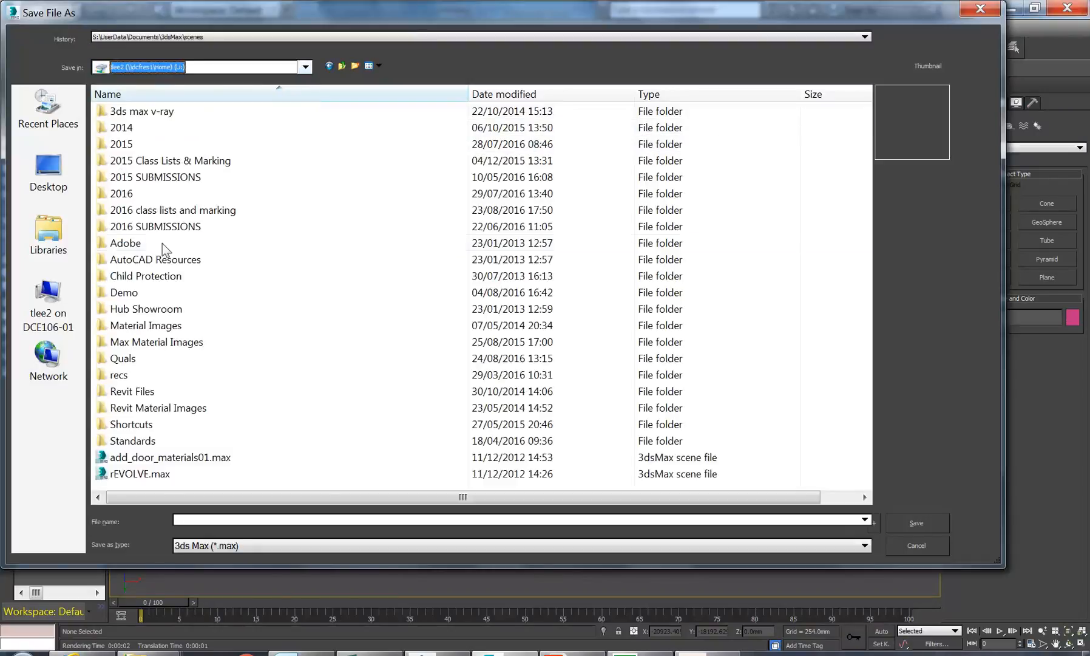
double_click(140, 193)
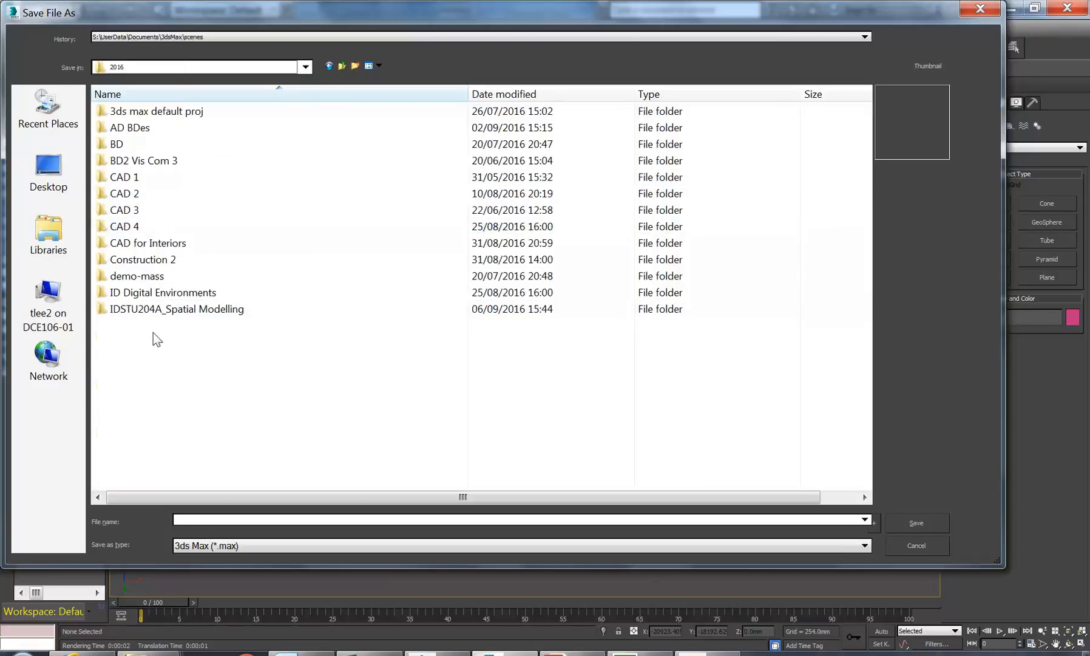
double_click(146, 309)
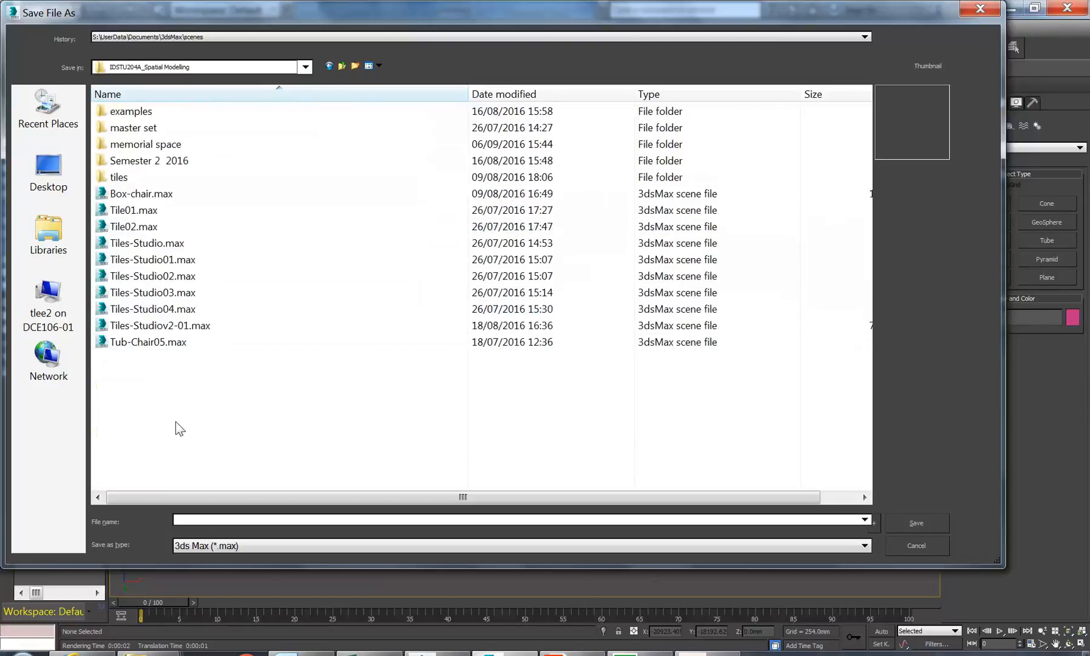
text(space-shuttle)
click(898, 521)
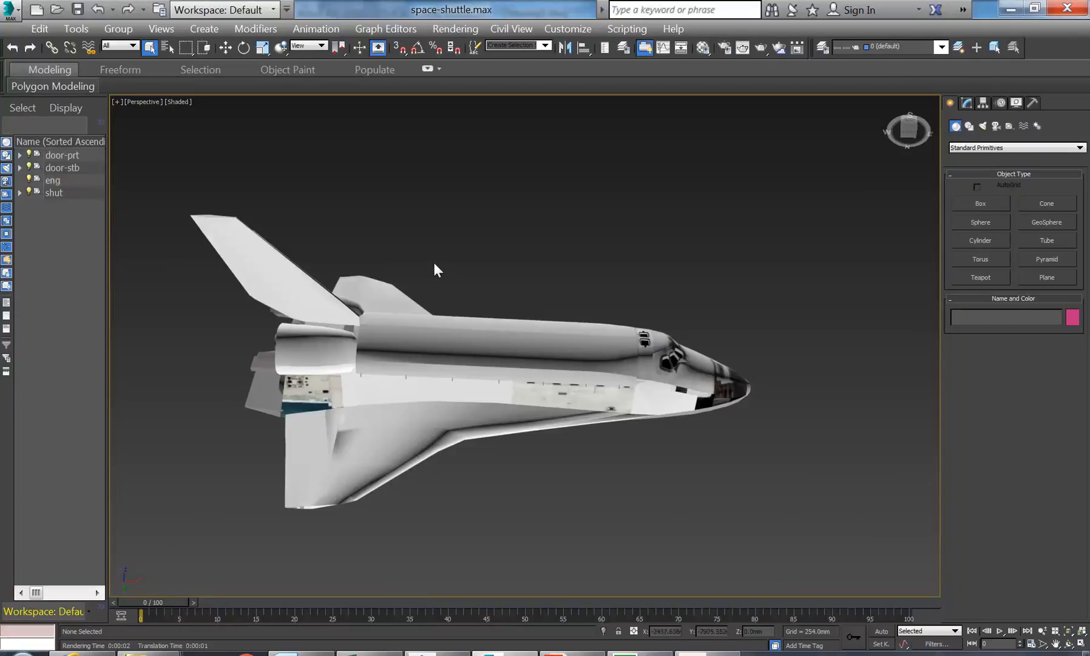
Start exporting the scene and choose AutoCAD (*.DWG) as the file type
click(4, 6)
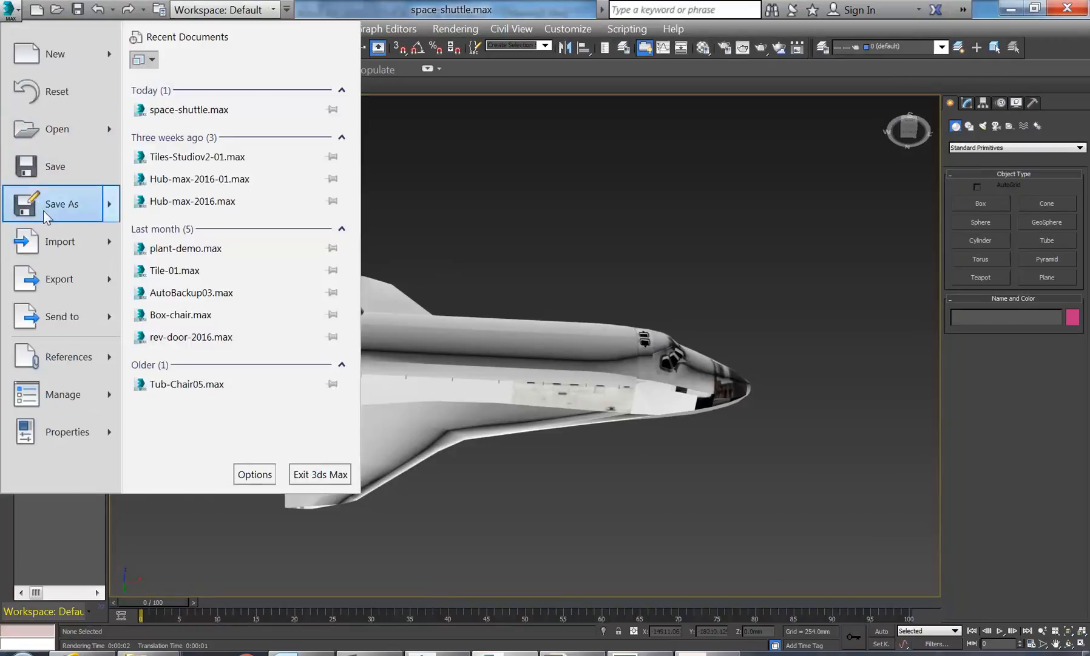
mouse_move(112, 279)
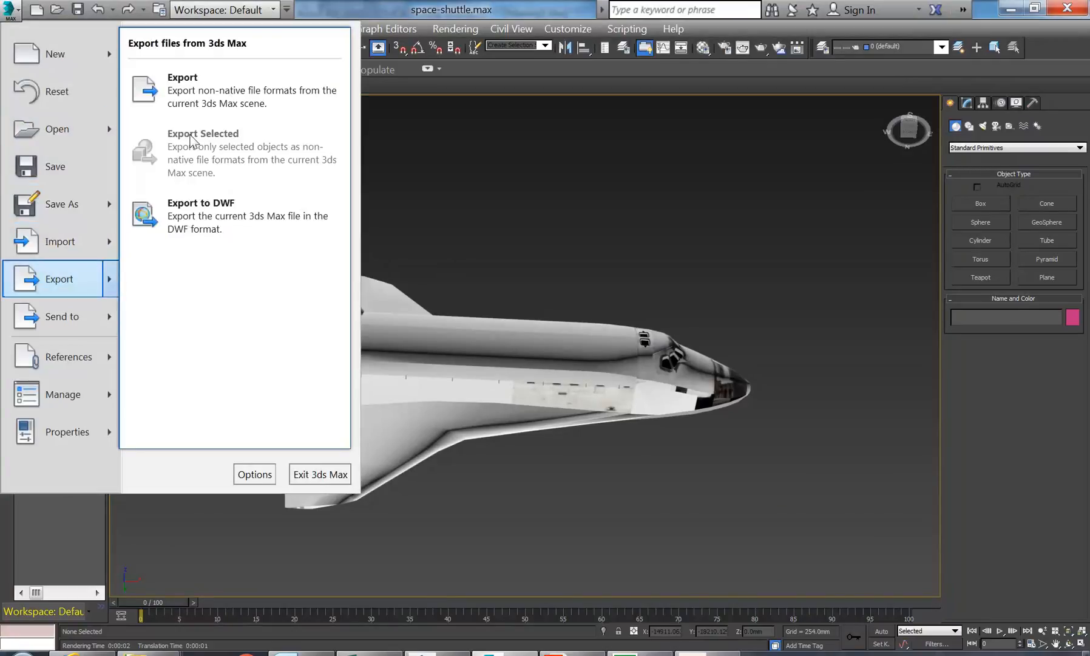
click(200, 78)
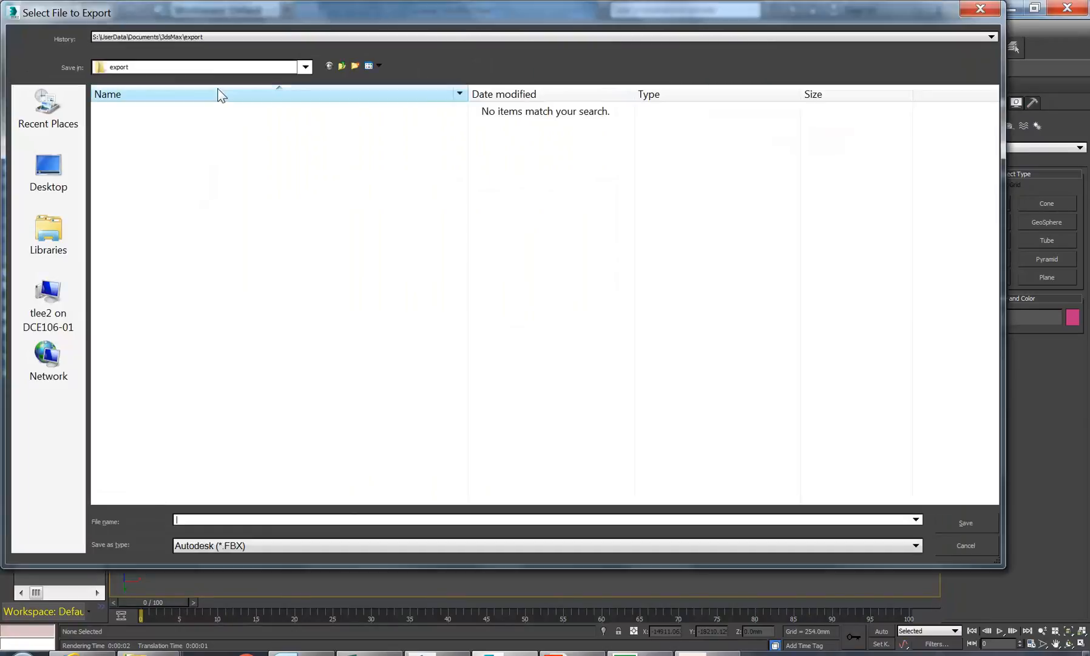
click(342, 546)
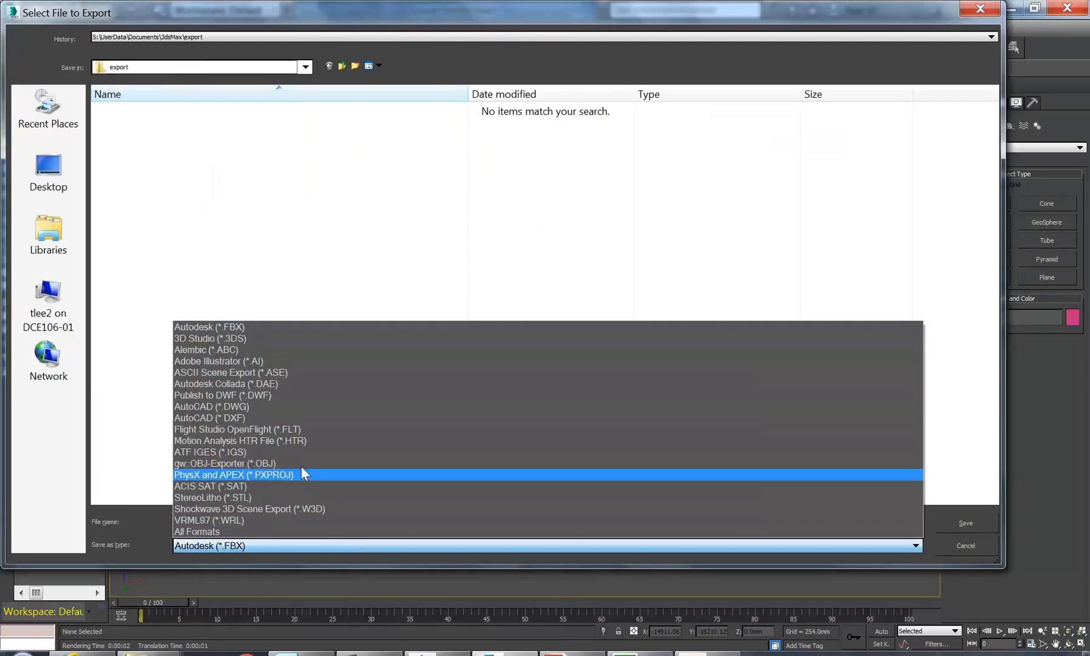
click(223, 408)
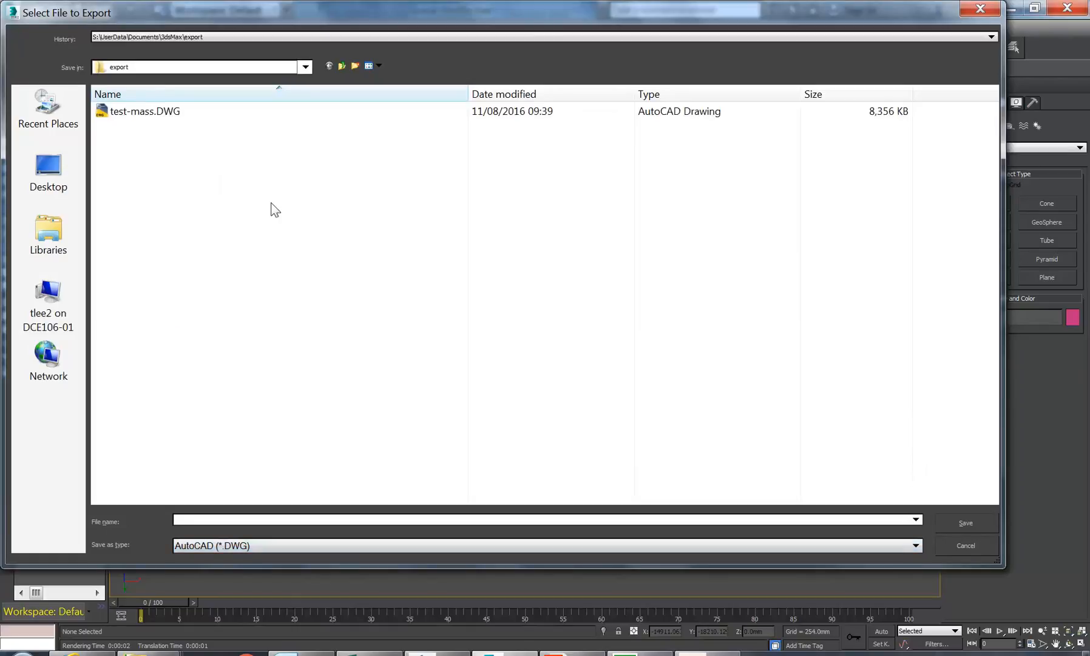
Set the export destination to the IDSTU204A_Spatial Modelling folder inside 2016 on the home drive
click(279, 70)
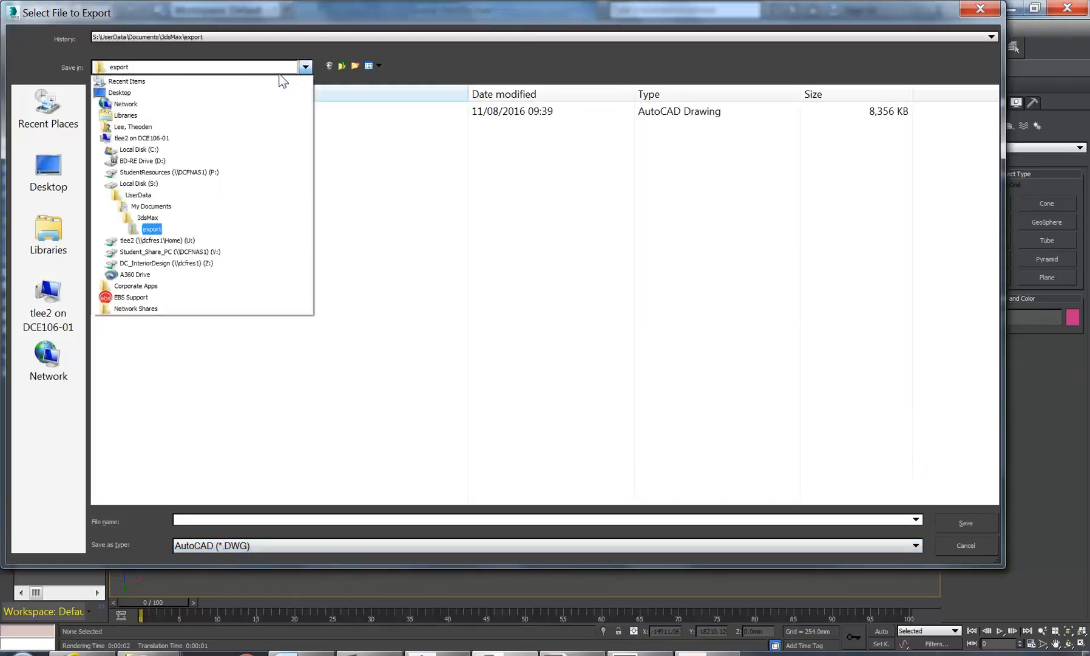
click(182, 242)
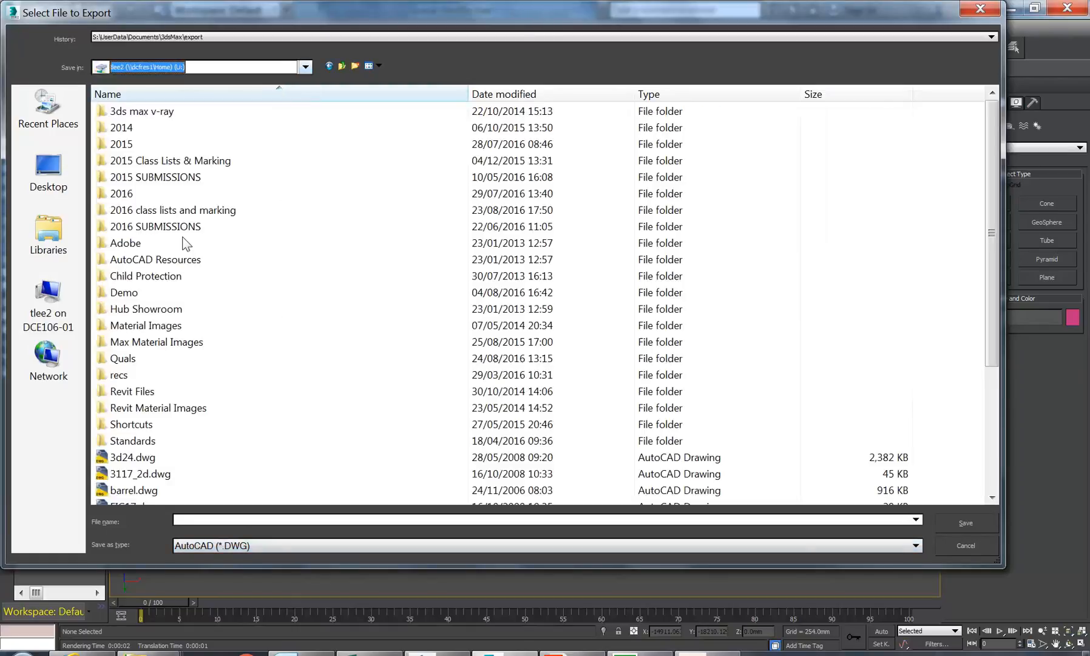
double_click(140, 194)
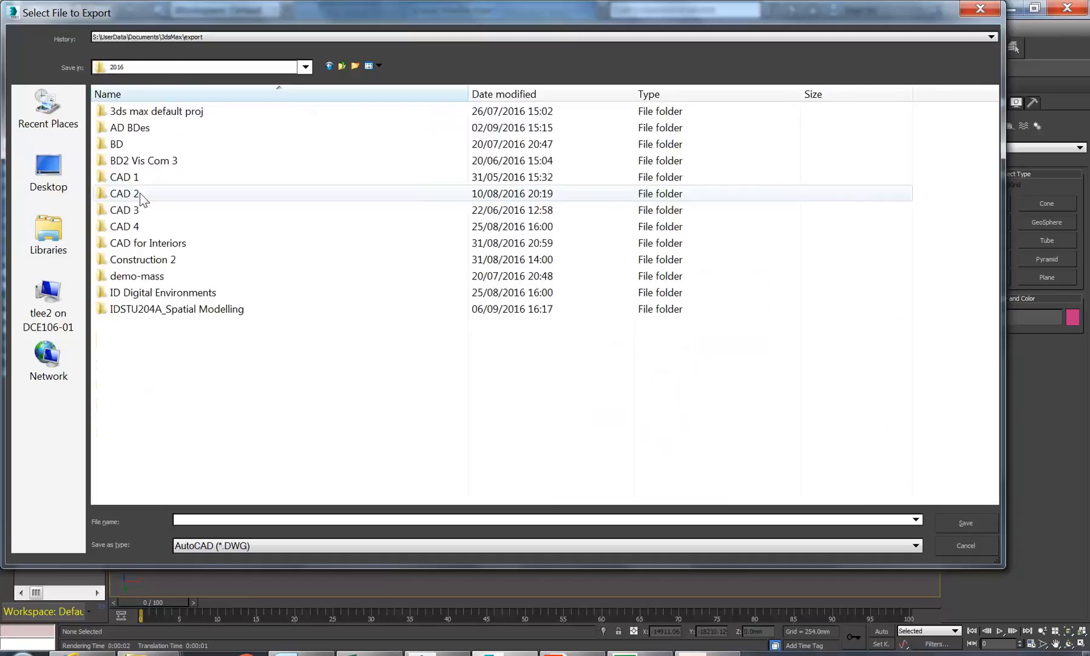
double_click(138, 292)
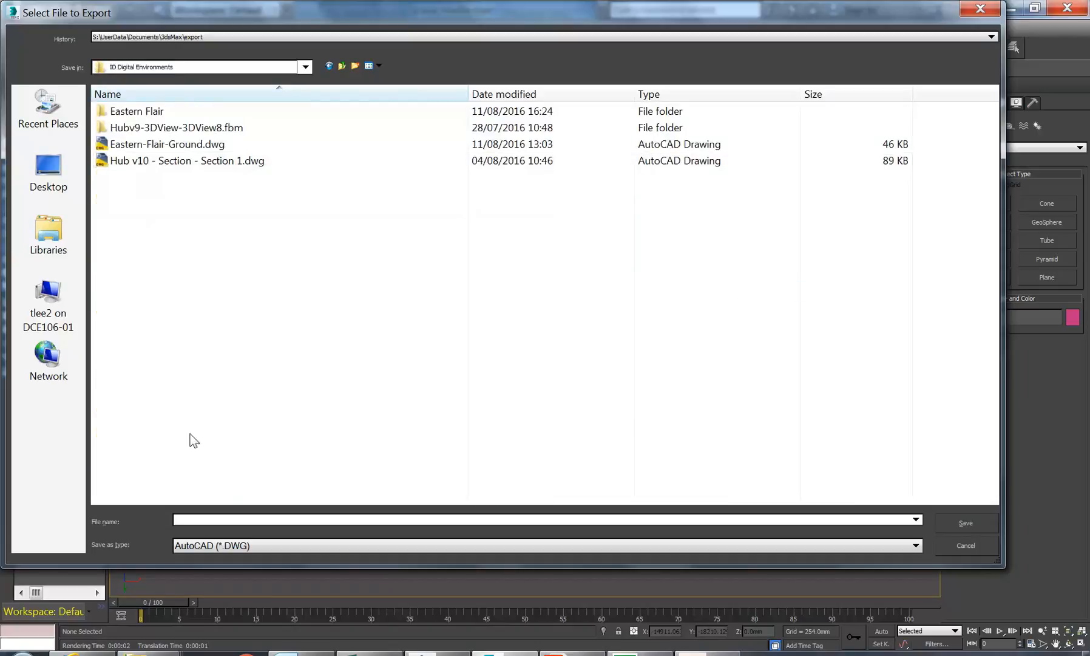
click(328, 66)
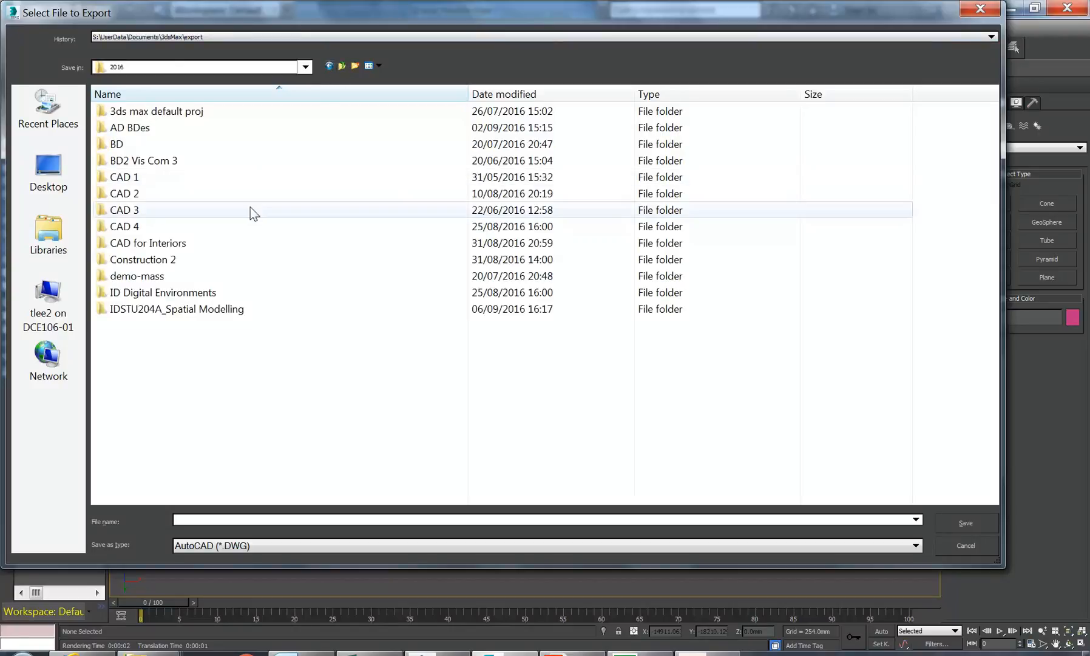
double_click(174, 310)
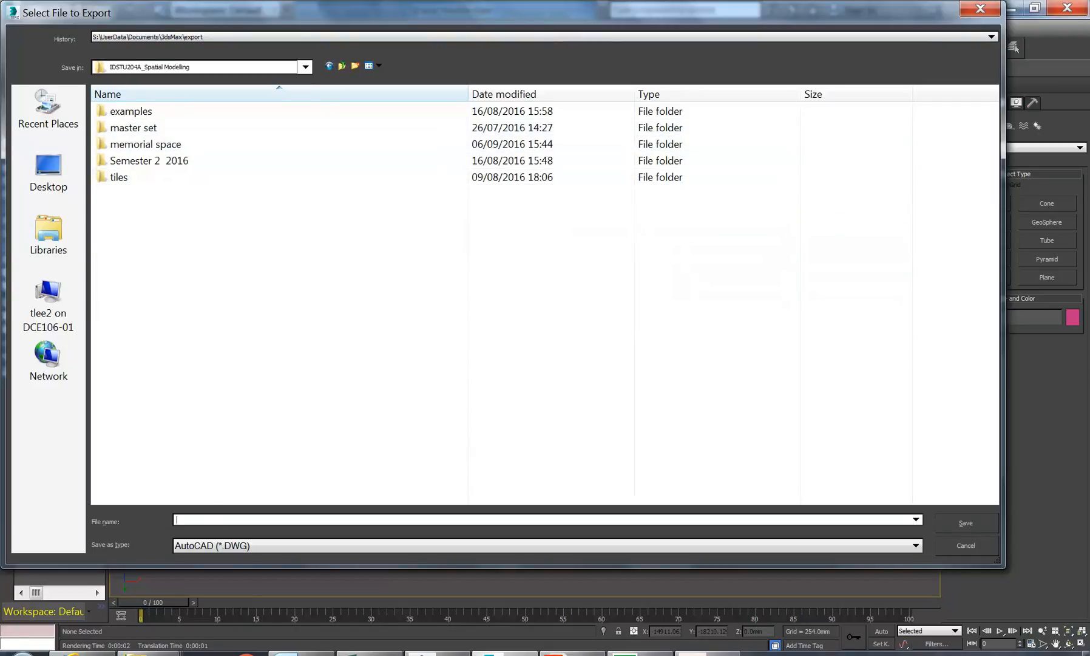
Name the export file space-shuttle and export the entire scene in AutoCAD 2013 DWG format with the default geometry options
text(space-shuttle)
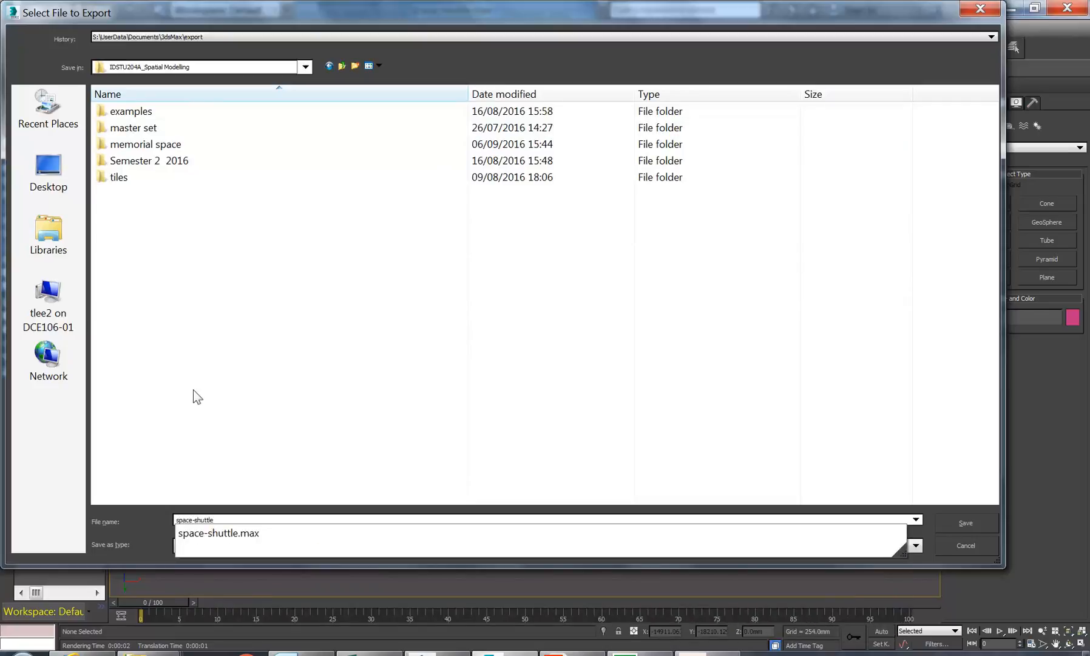
click(736, 517)
click(951, 523)
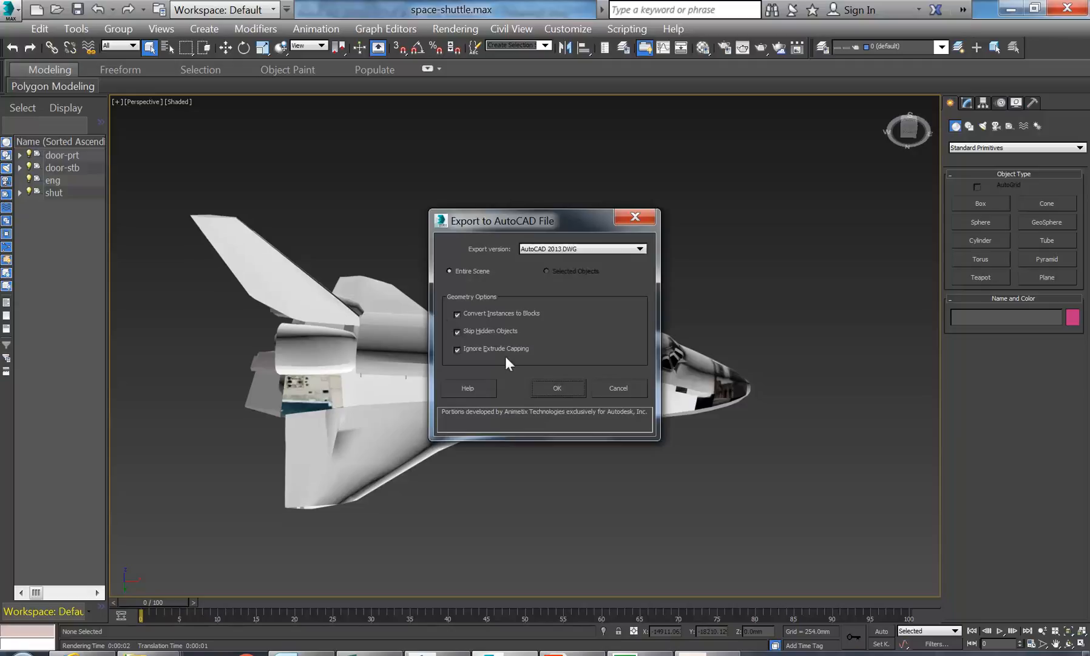
click(558, 385)
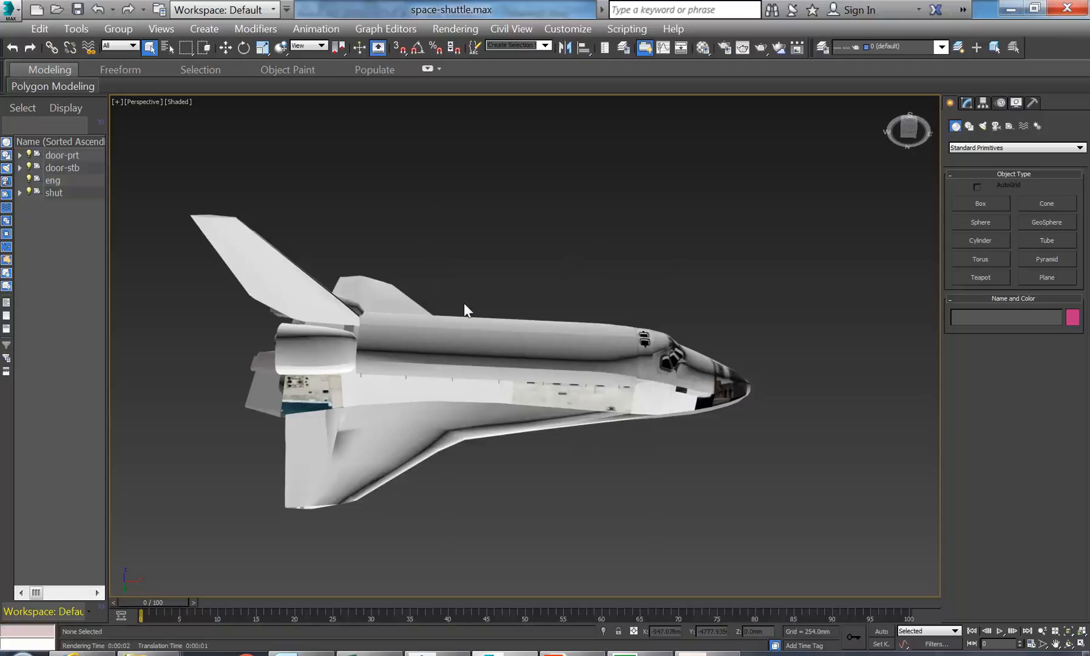
middle_drag(480, 340, 493, 338)
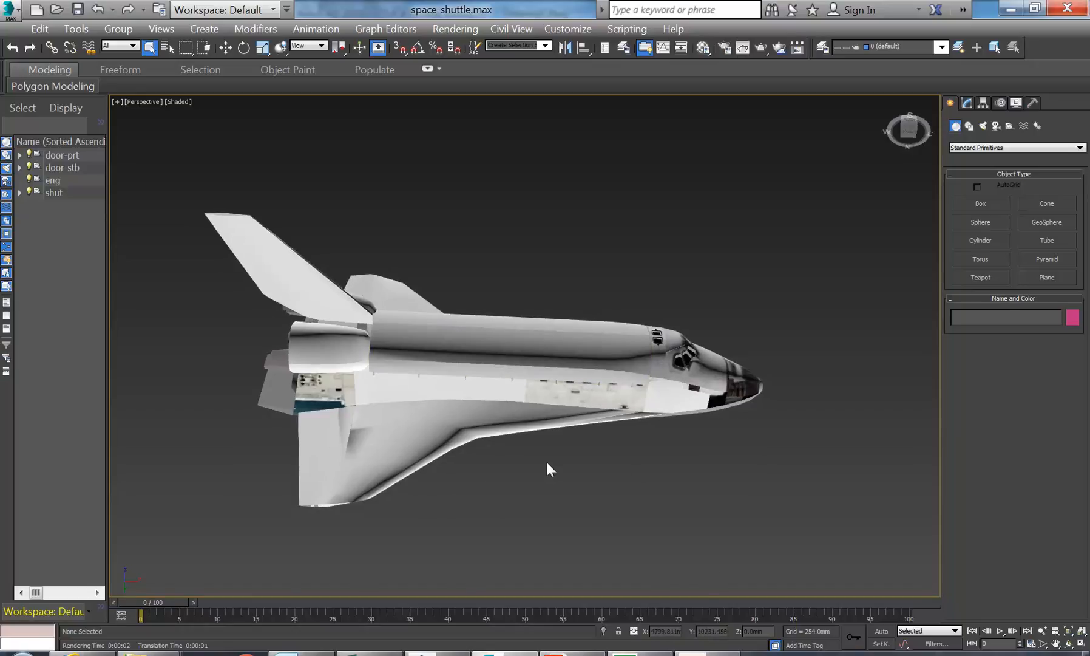
Switch to AutoCAD and open space-shuttle.DWG from the IDSTU204A_Spatial Modelling folder inside 2016
click(703, 654)
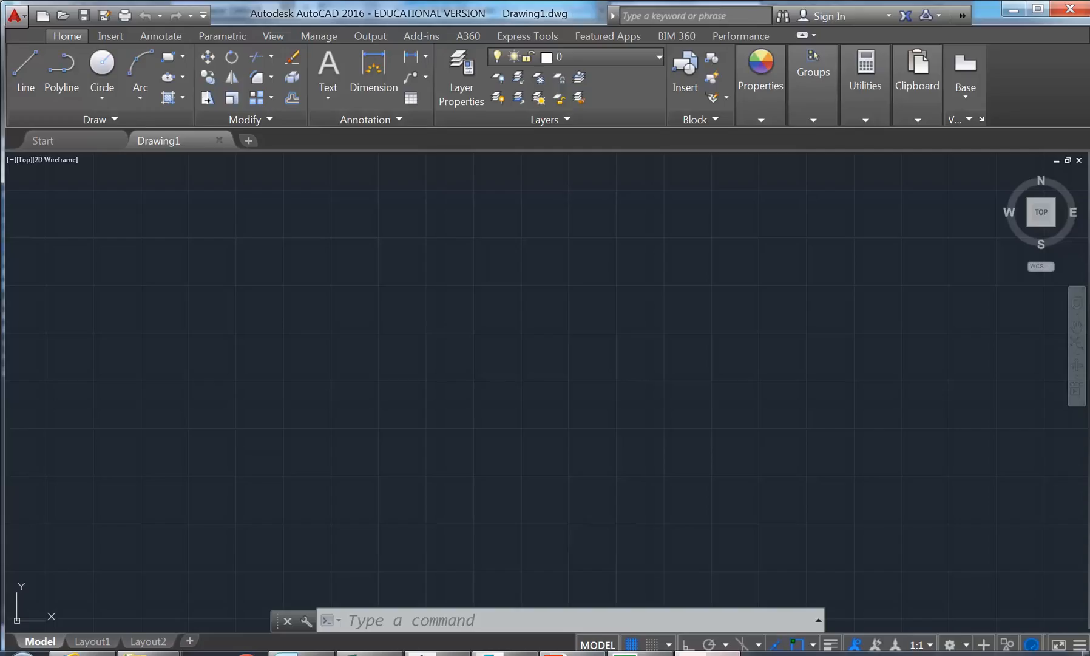
double_click(275, 11)
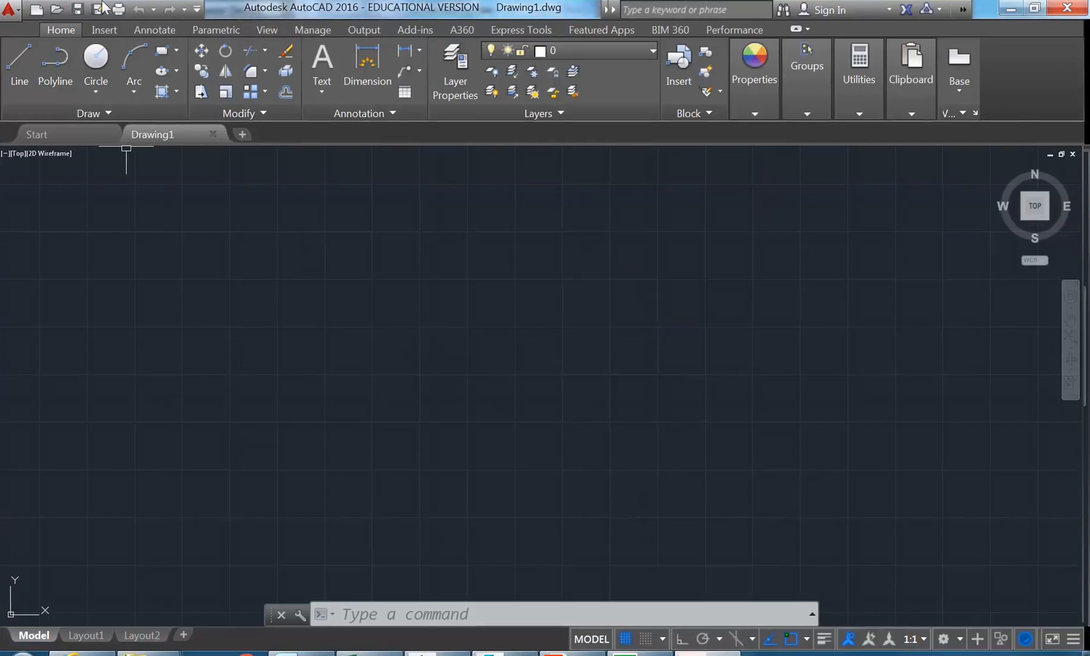
click(57, 9)
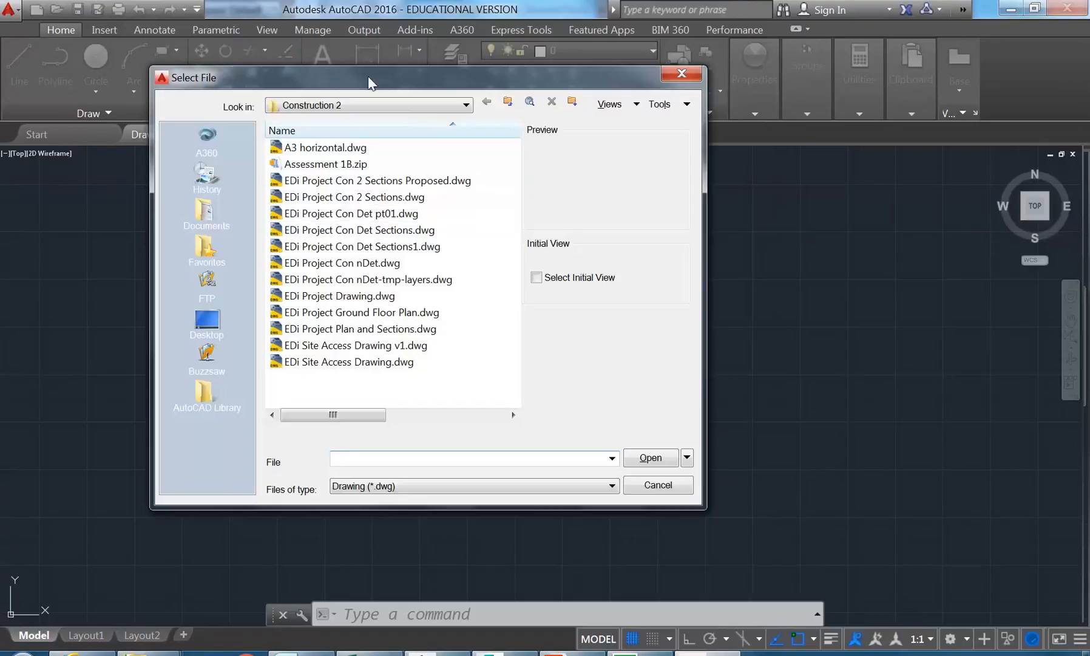
click(378, 106)
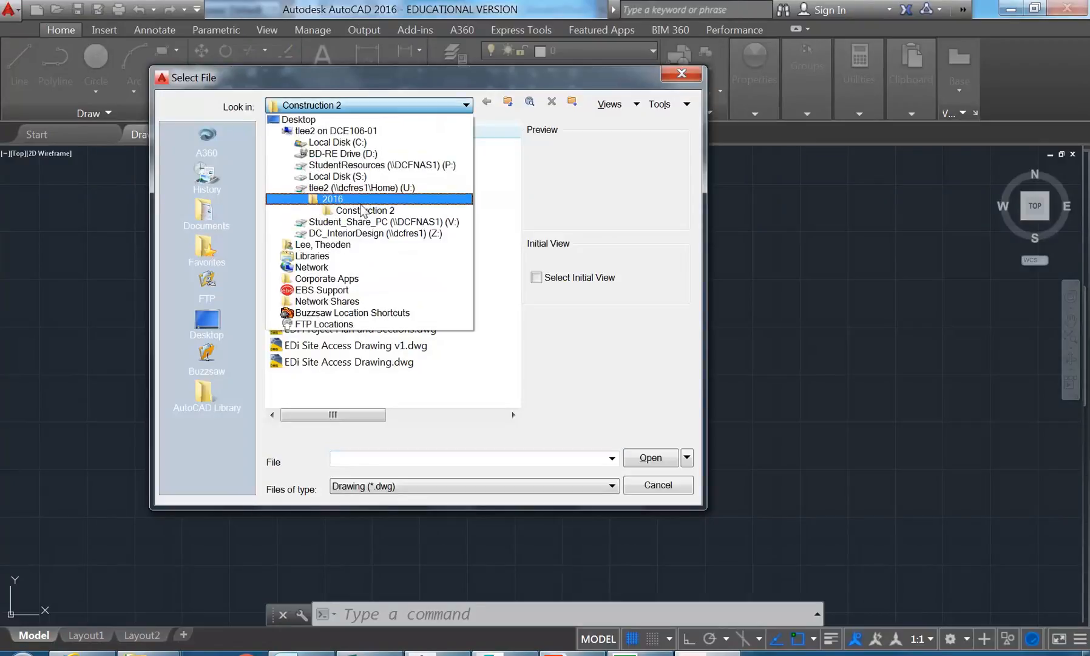
click(331, 199)
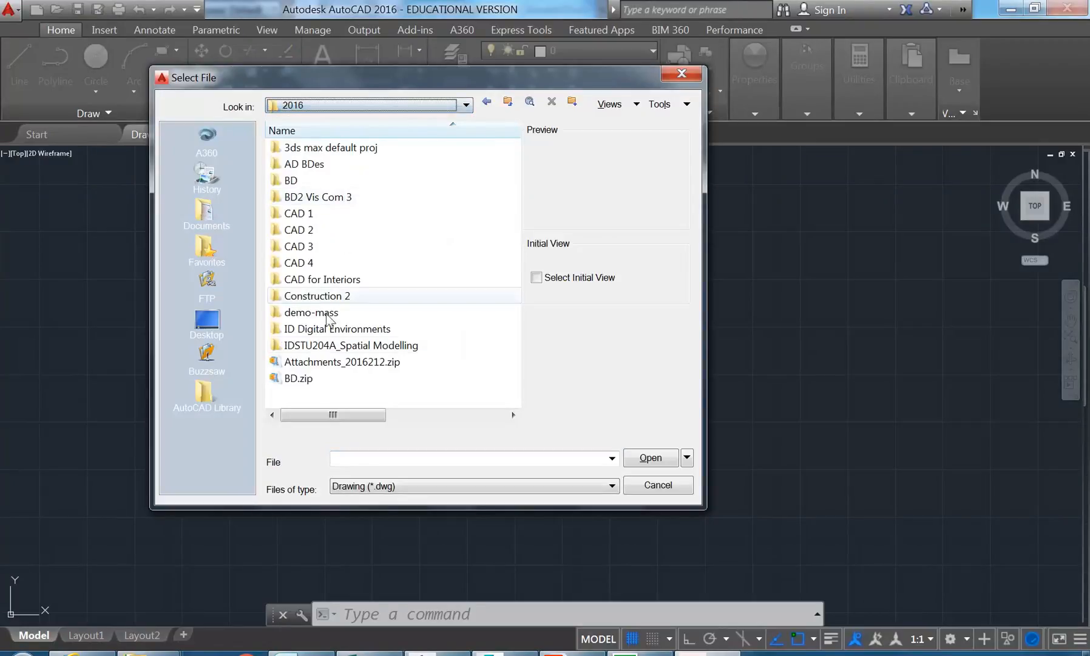
double_click(320, 346)
click(311, 234)
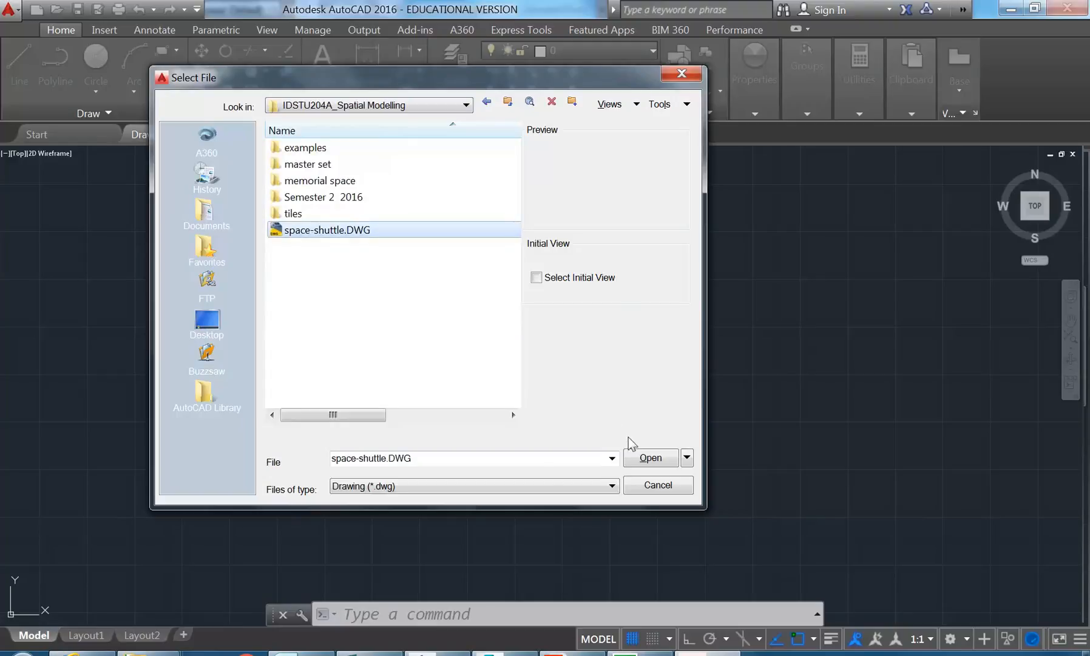
click(643, 457)
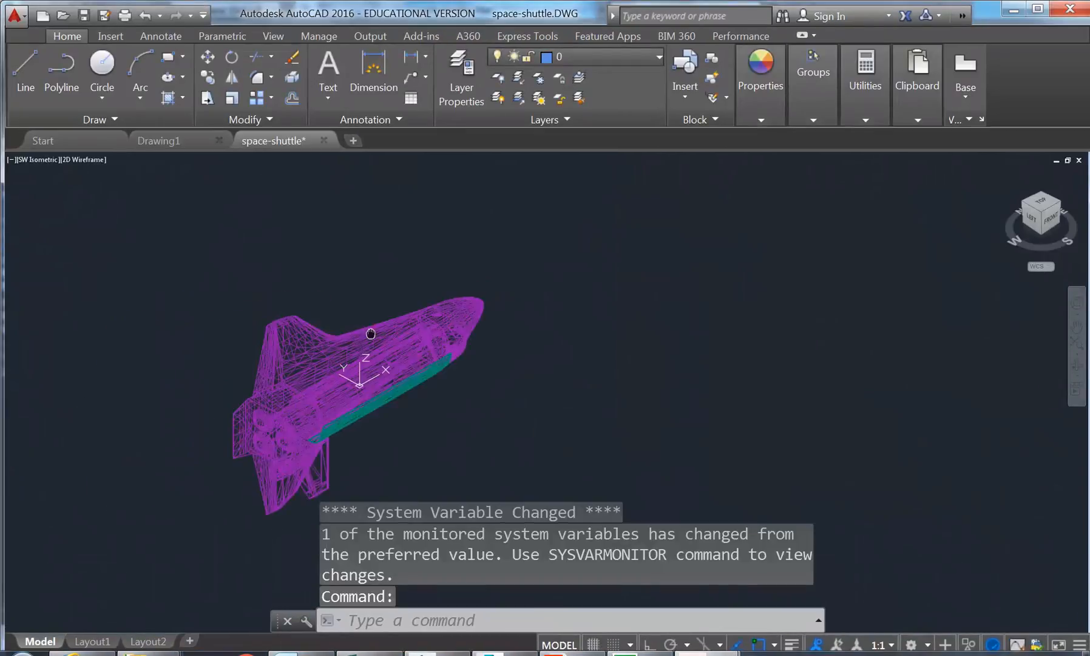
Examine the shuttle's wireframe geometry from several angles, window-selecting the whole model to check it and clearing the selection
middle_drag(411, 399, 443, 341)
key(alt)
middle_drag(152, 257, 162, 257)
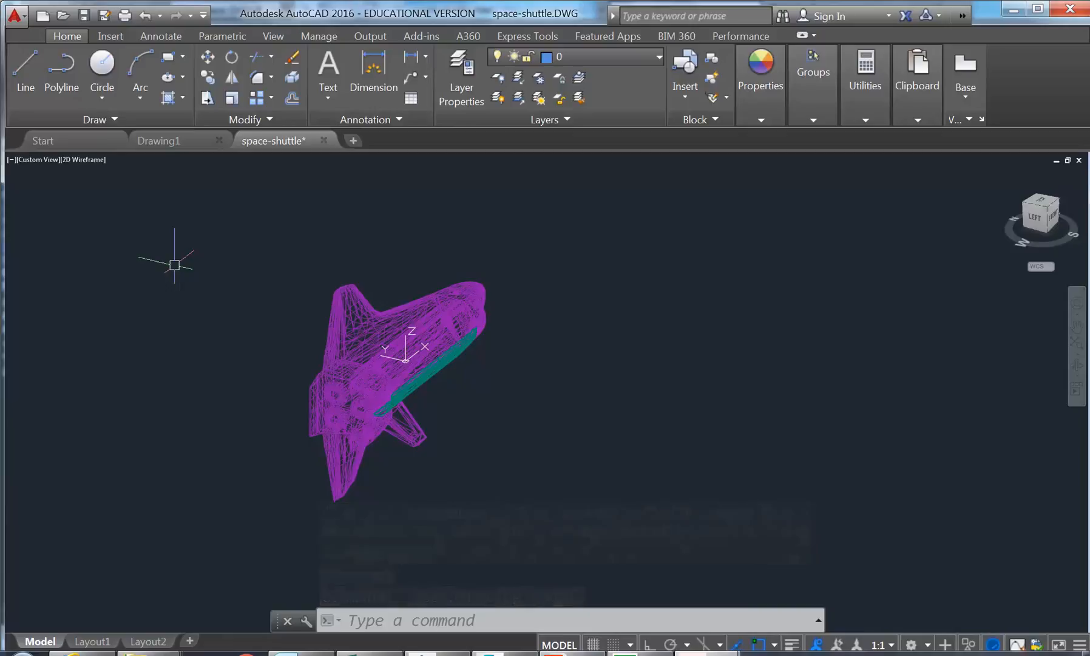
click(180, 191)
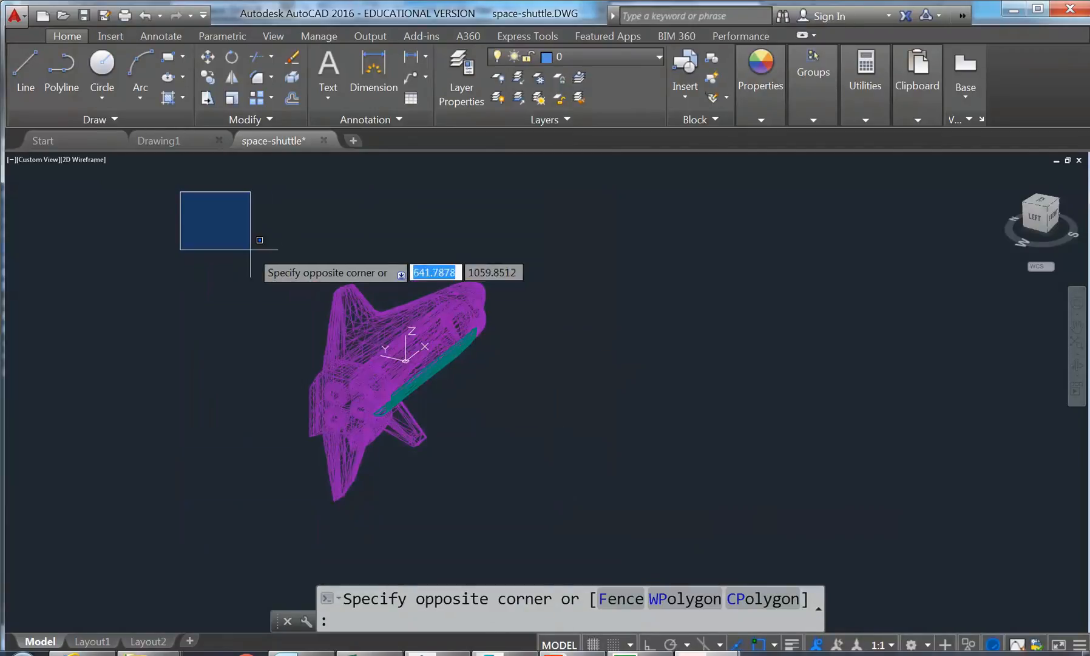
click(165, 195)
shift+middle_drag(293, 301, 361, 368)
click(245, 217)
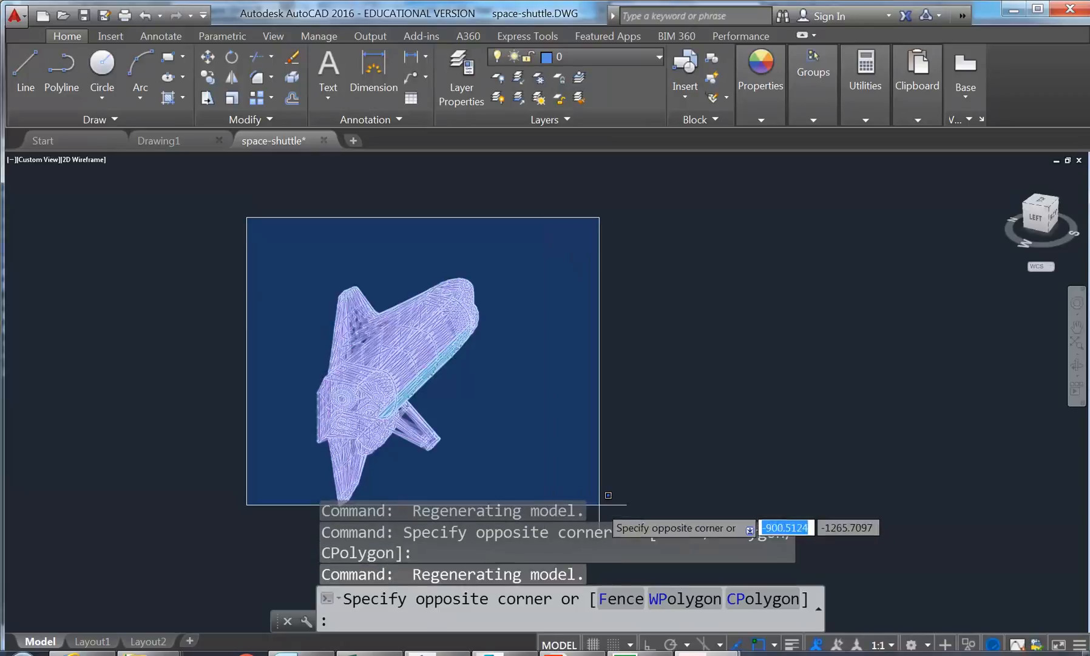
middle_drag(537, 470, 525, 400)
click(563, 454)
middle_drag(387, 330, 417, 367)
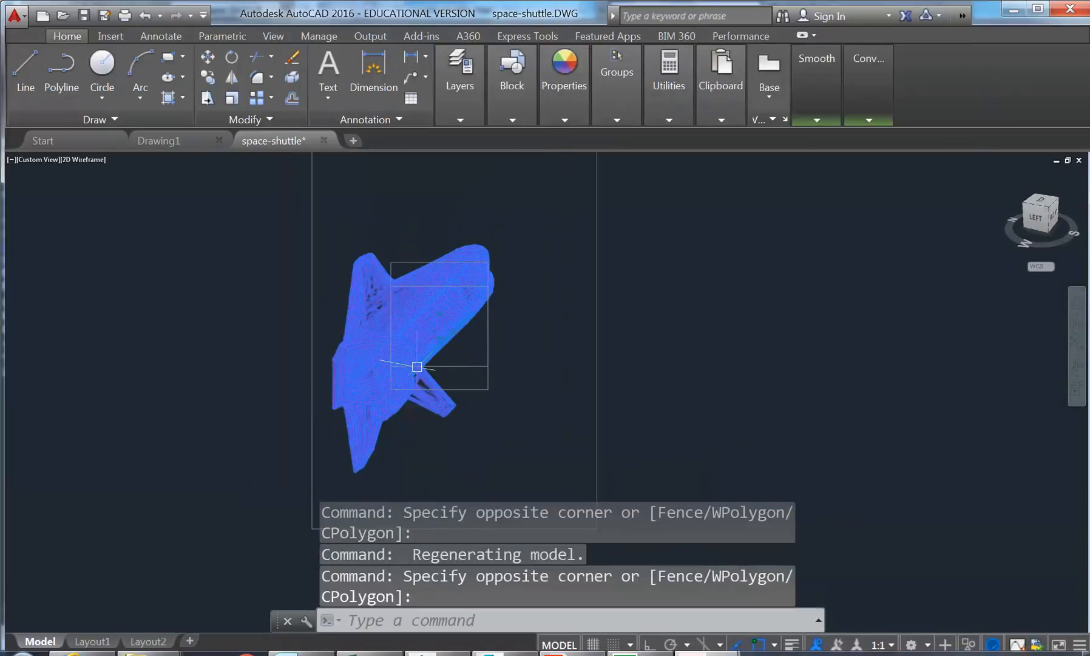
key(Escape)
key(Escape)
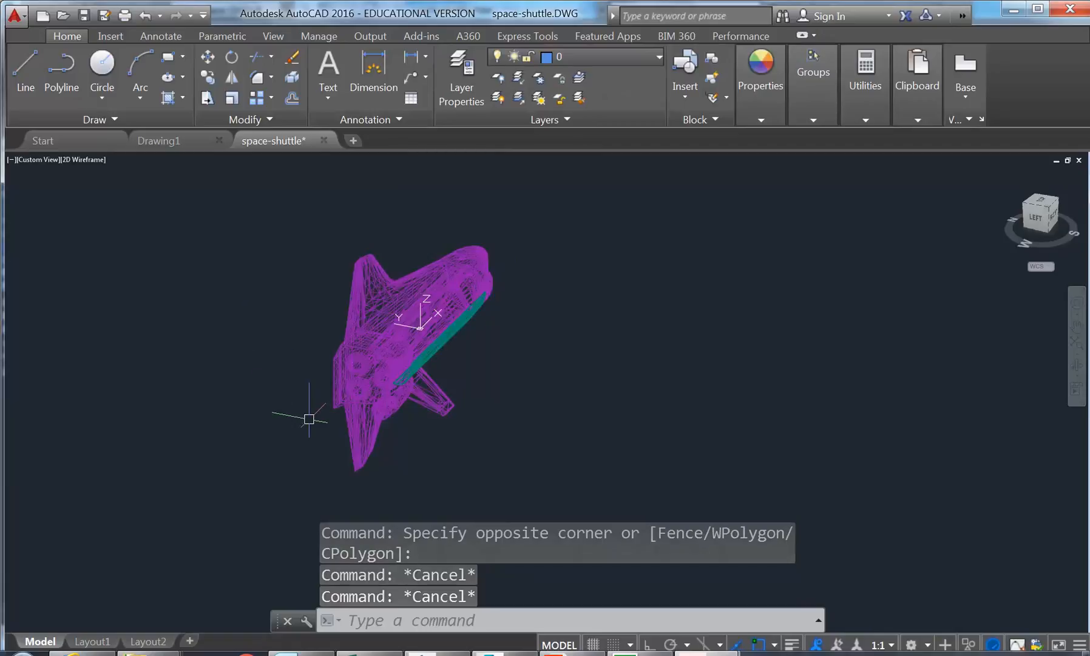
click(261, 181)
click(292, 213)
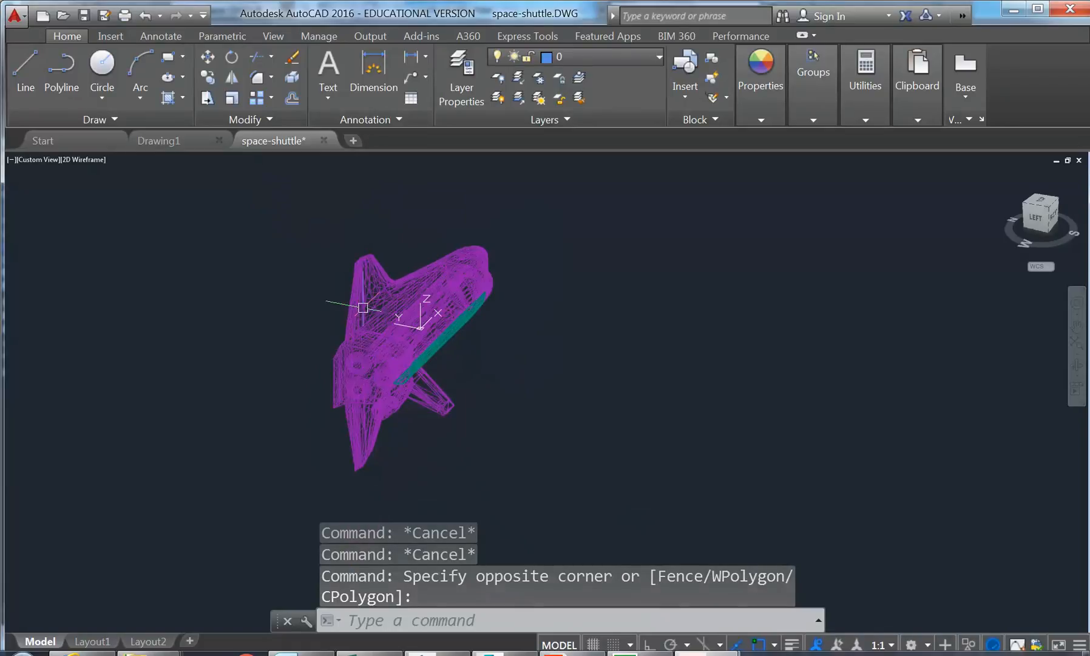
scroll(301, 431, up, 2)
middle_drag(289, 350, 295, 360)
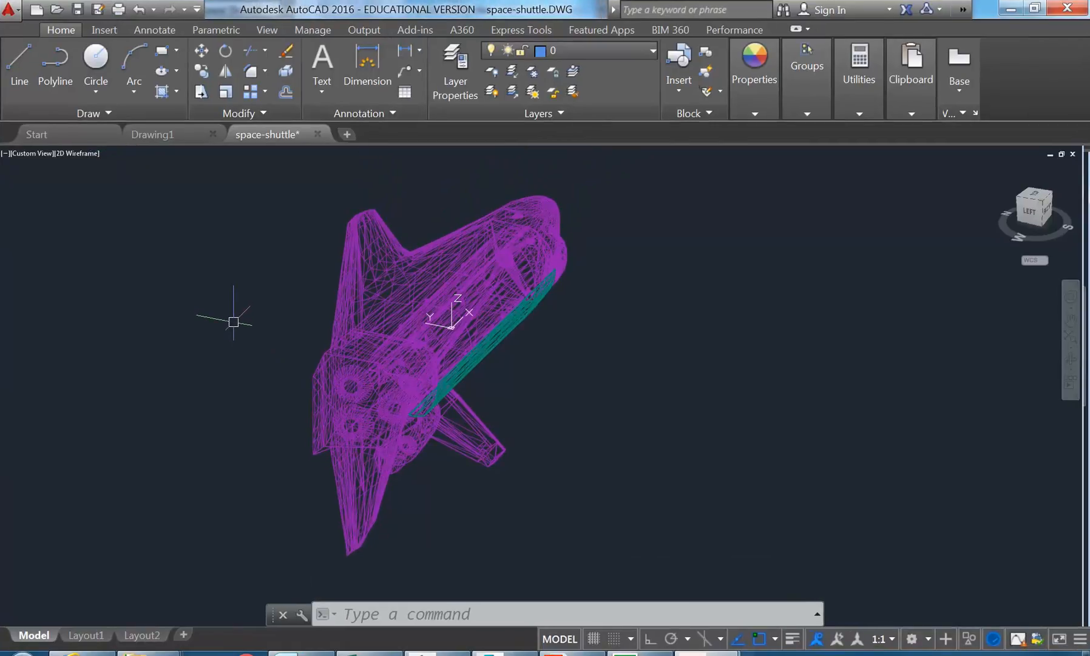
Save the drawing as AutoCAD 2013 Drawing (*.dwg), overwriting space-shuttle.DWG in the IDSTU204A_Spatial Modelling folder
click(9, 12)
click(61, 217)
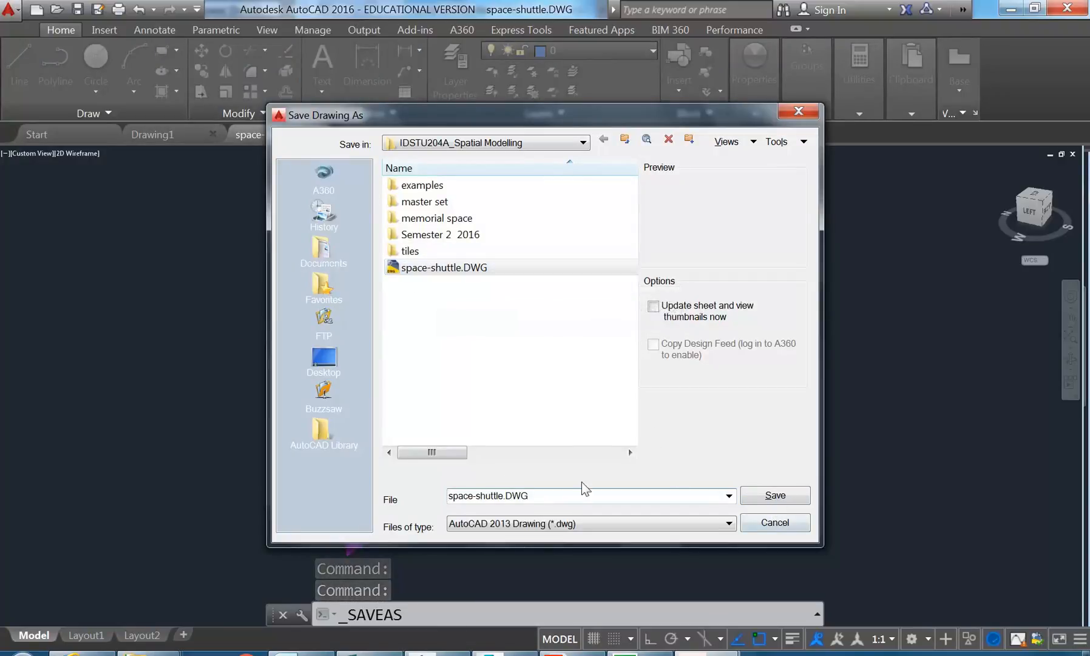
click(775, 495)
click(517, 385)
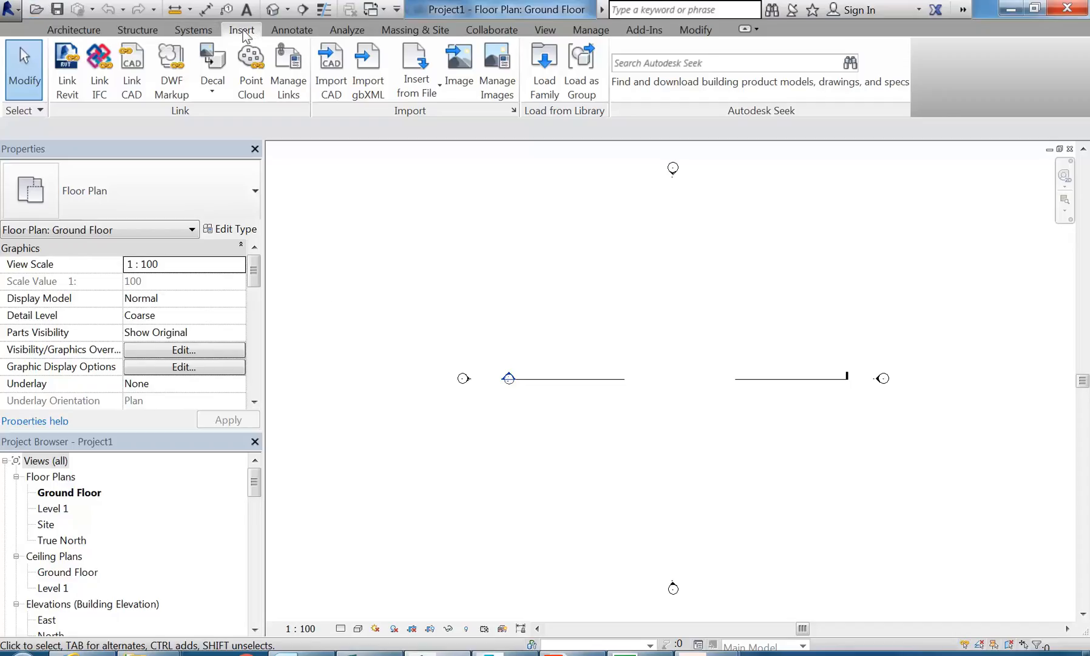
In Revit's Ground Floor plan, start linking a CAD file and browse to 2016 > IDSTU204A_Spatial Modelling on the home drive
click(132, 76)
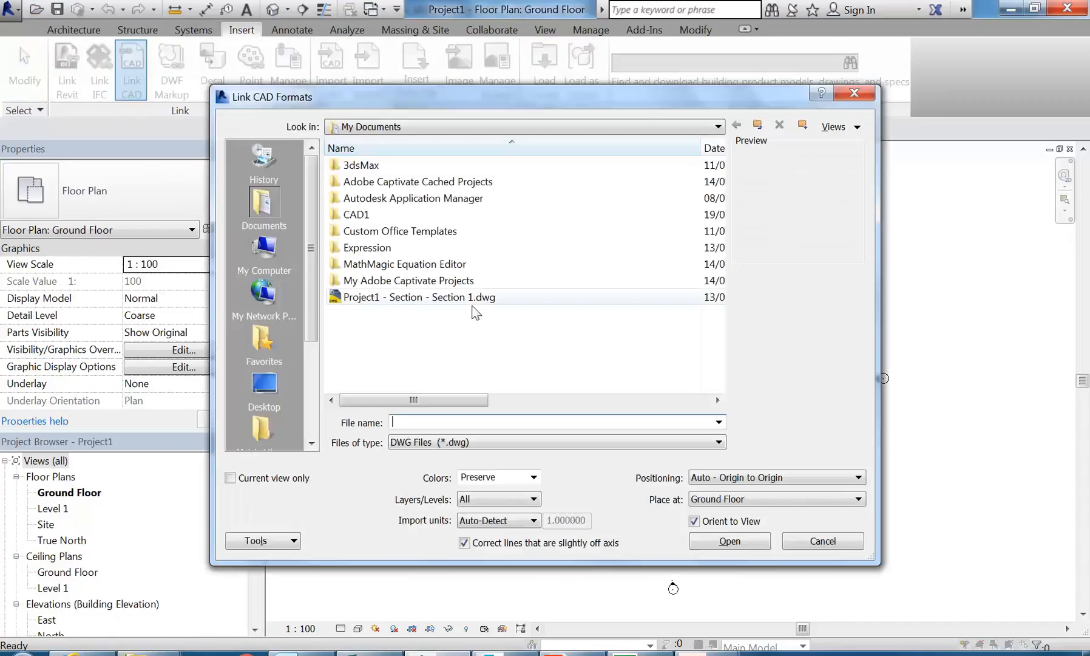
click(635, 134)
click(388, 239)
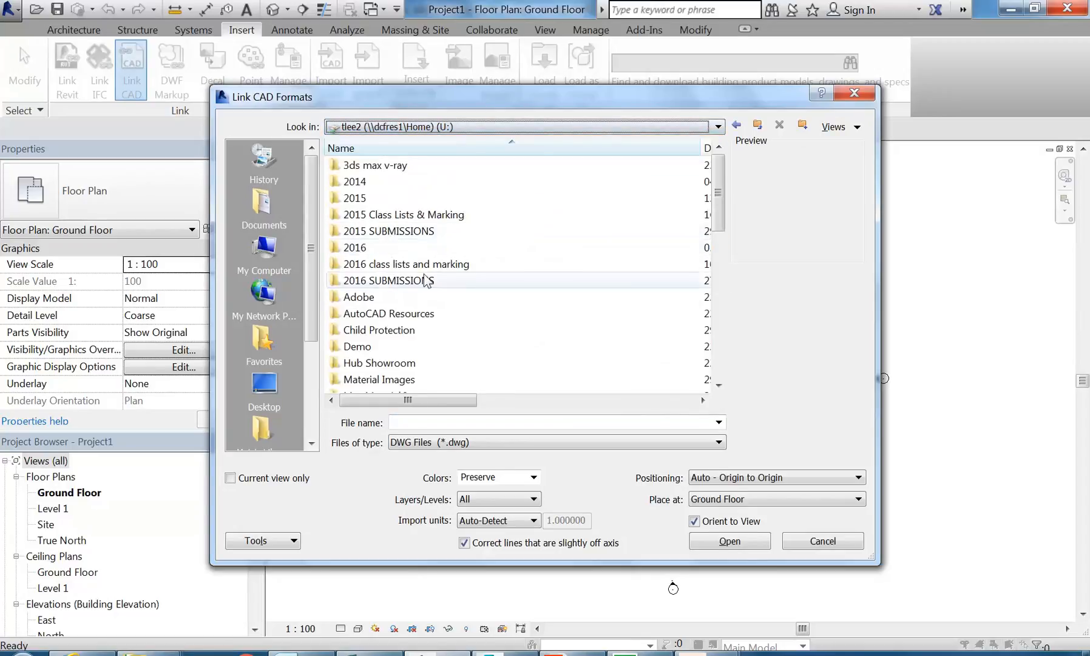
double_click(380, 249)
click(384, 297)
scroll(386, 308, down, 1)
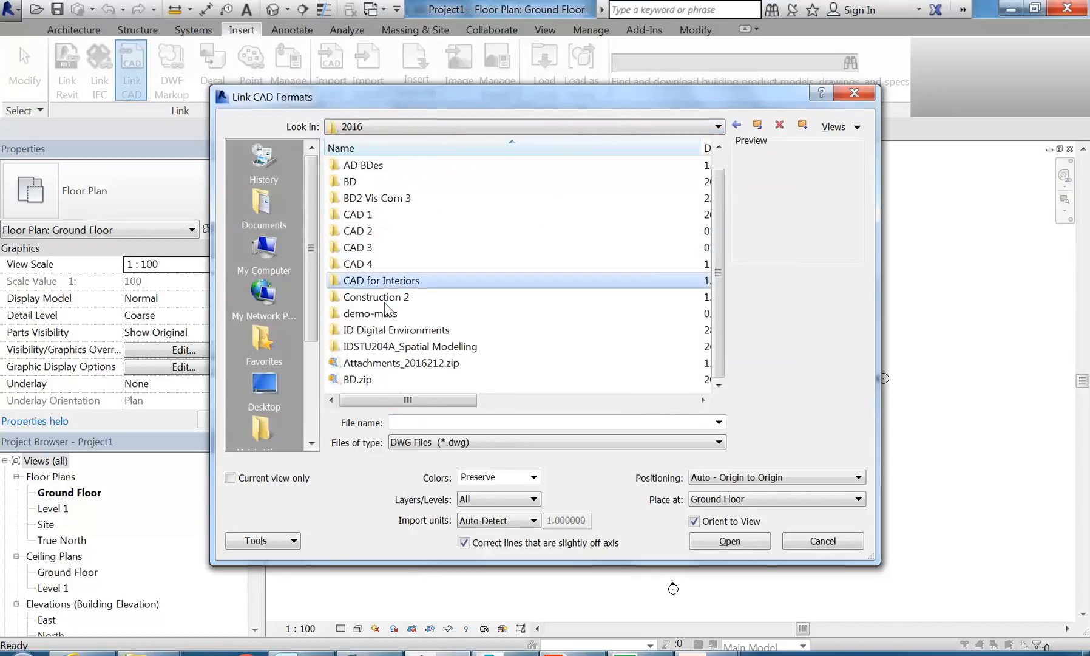
double_click(394, 347)
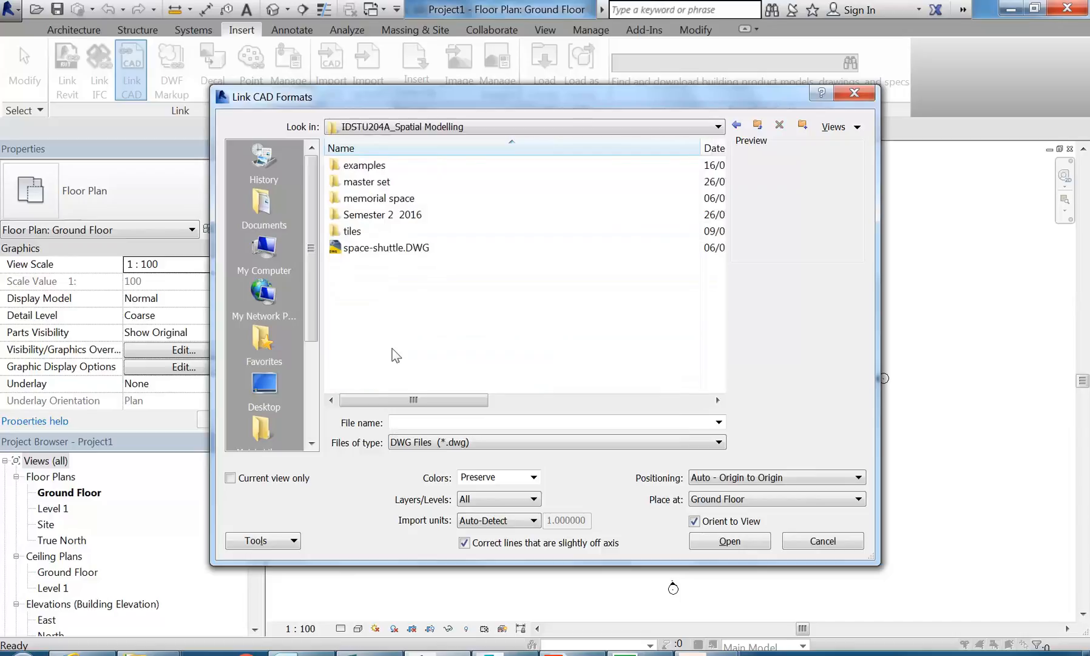
Link space-shuttle.DWG at Ground Floor with Auto - Origin to Origin positioning and dismiss the import warning
click(361, 248)
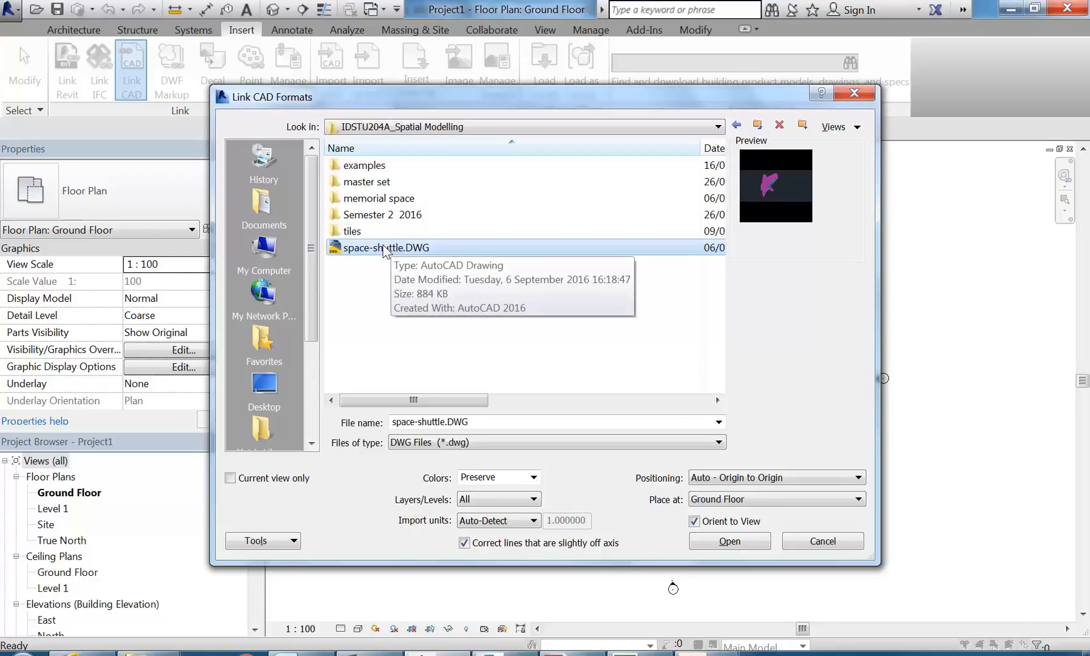
double_click(384, 247)
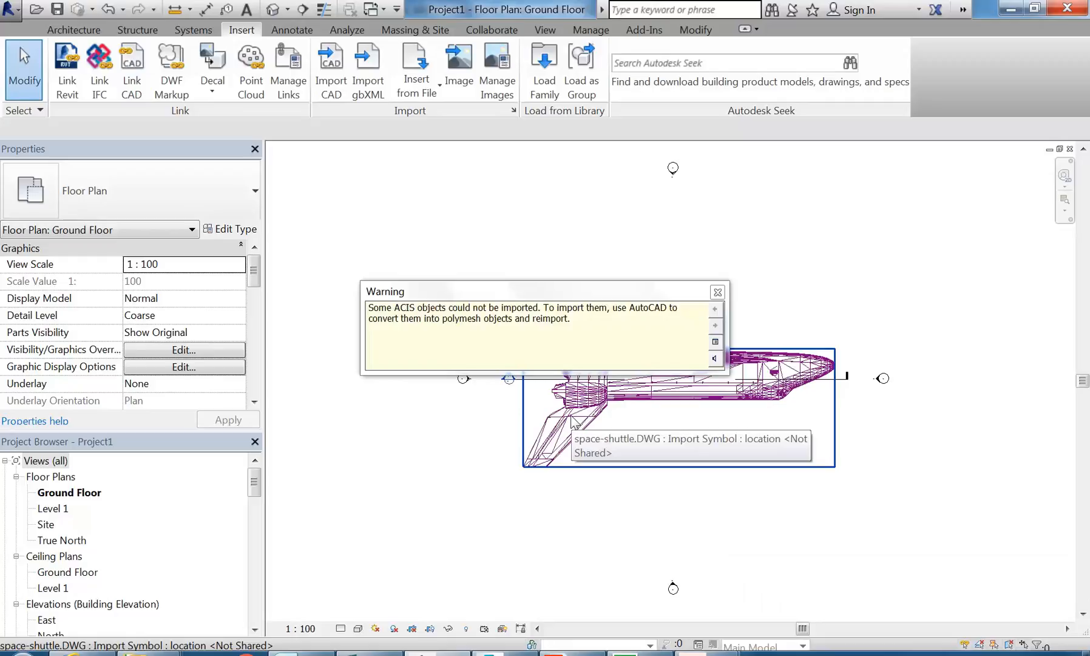
click(717, 292)
click(709, 316)
Measure the linked shuttle's horizontal length from tail to nose in the floor plan and exit the measuring tool
scroll(947, 424, up, 1)
click(605, 351)
click(605, 351)
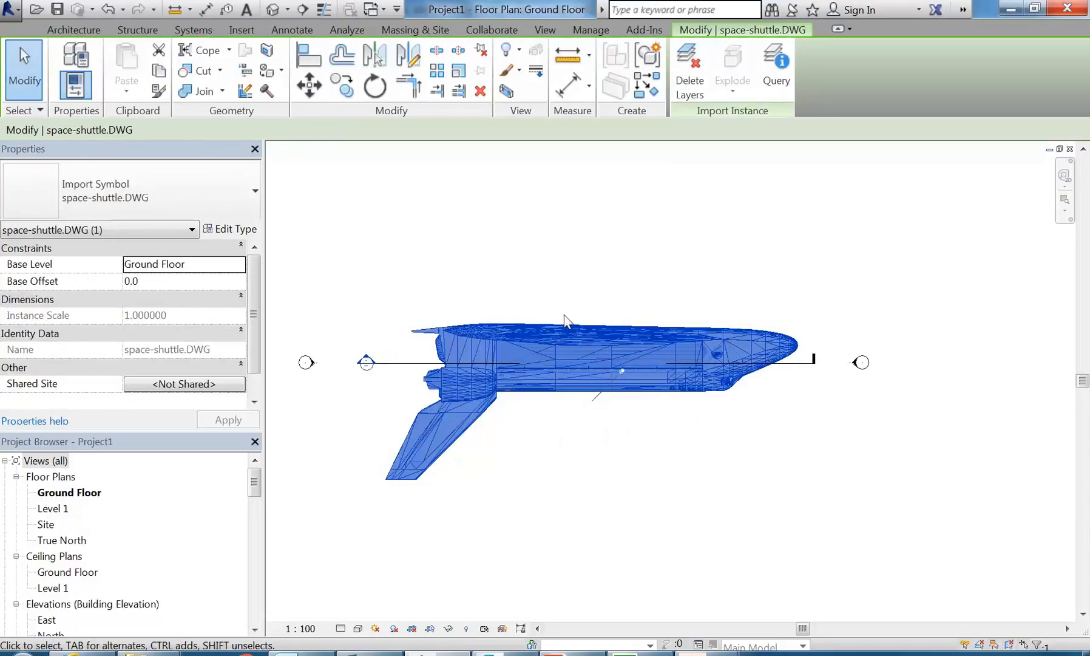
click(554, 239)
scroll(560, 292, up, 1)
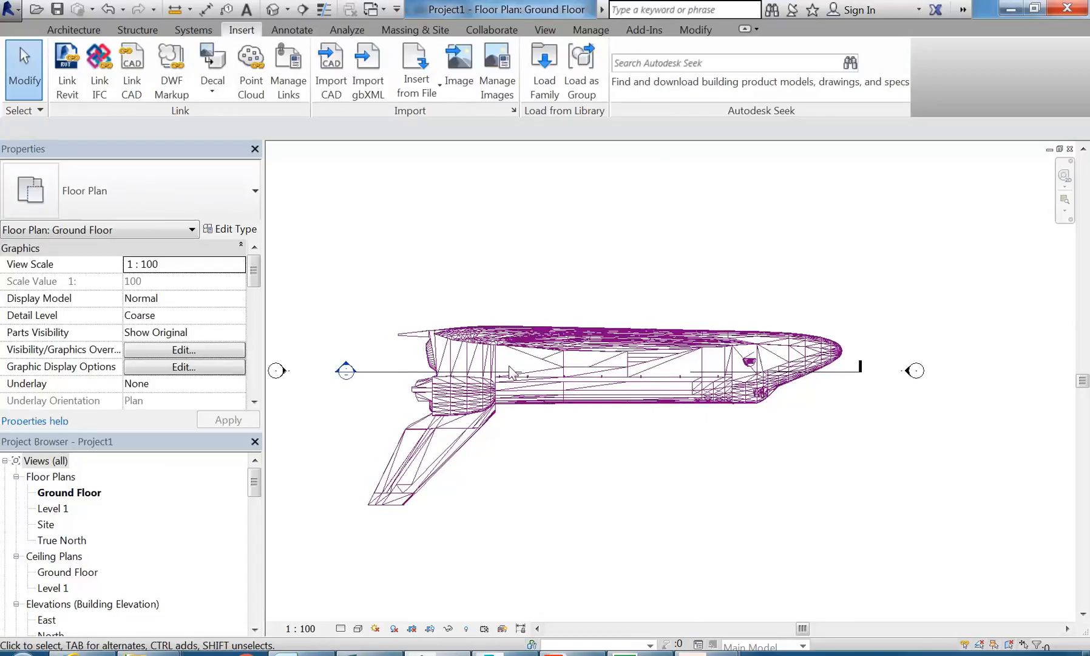
click(547, 343)
click(568, 57)
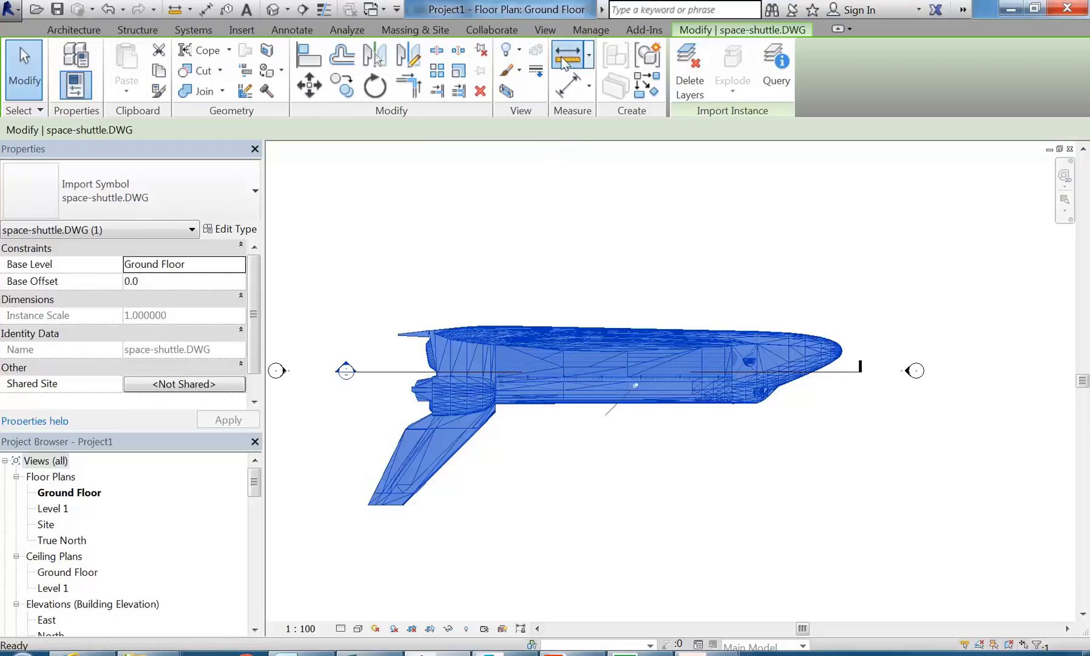
click(398, 323)
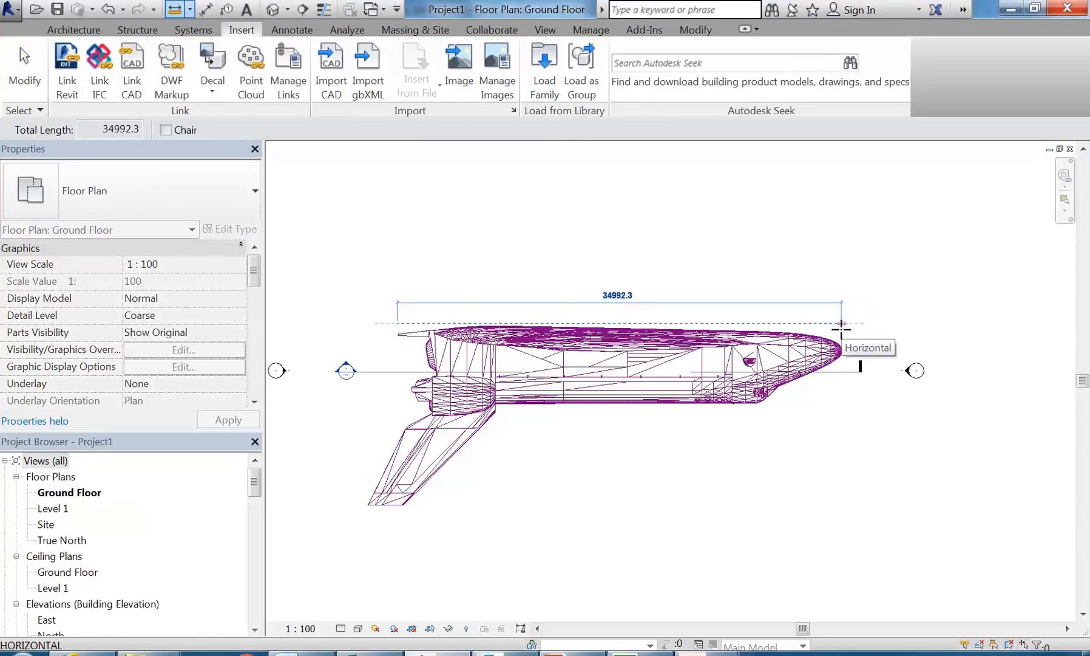
click(840, 322)
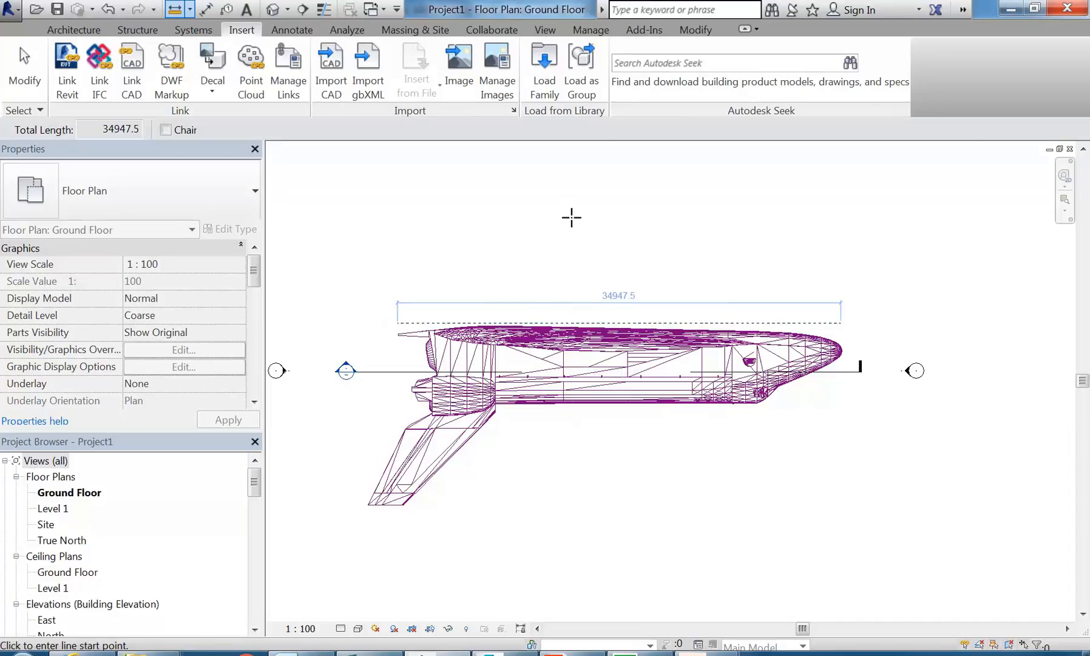
right_click(572, 216)
right_click(595, 236)
click(598, 244)
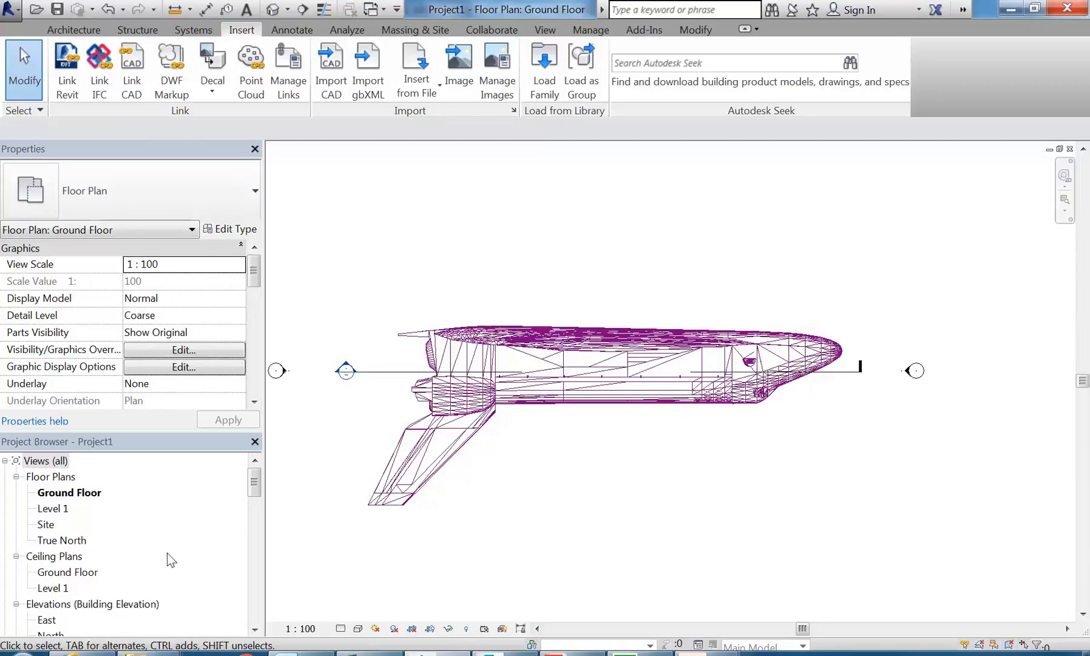
Switch to the web browser and search Google for space shuttle dimensions
click(97, 653)
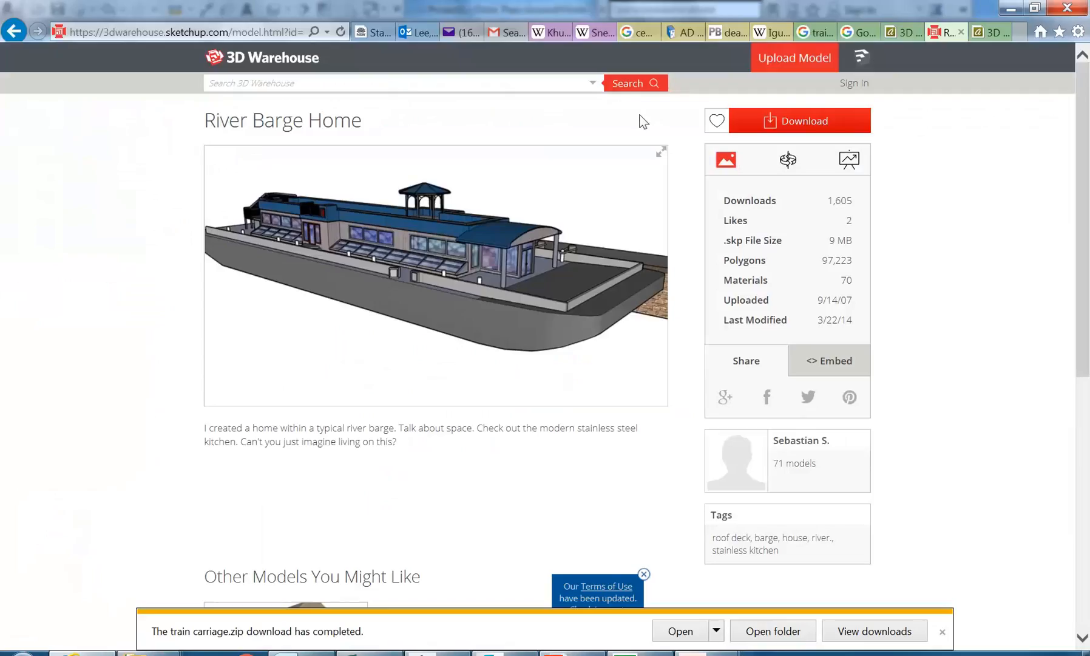
click(857, 32)
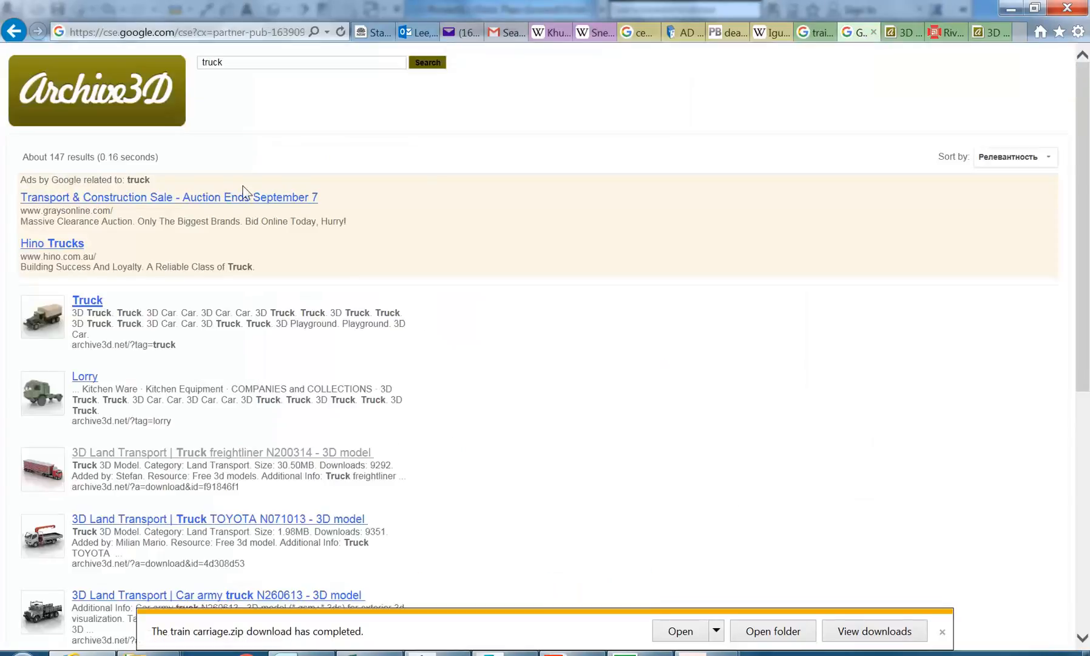
click(799, 35)
scroll(261, 133, up, 4)
drag(209, 64, 45, 64)
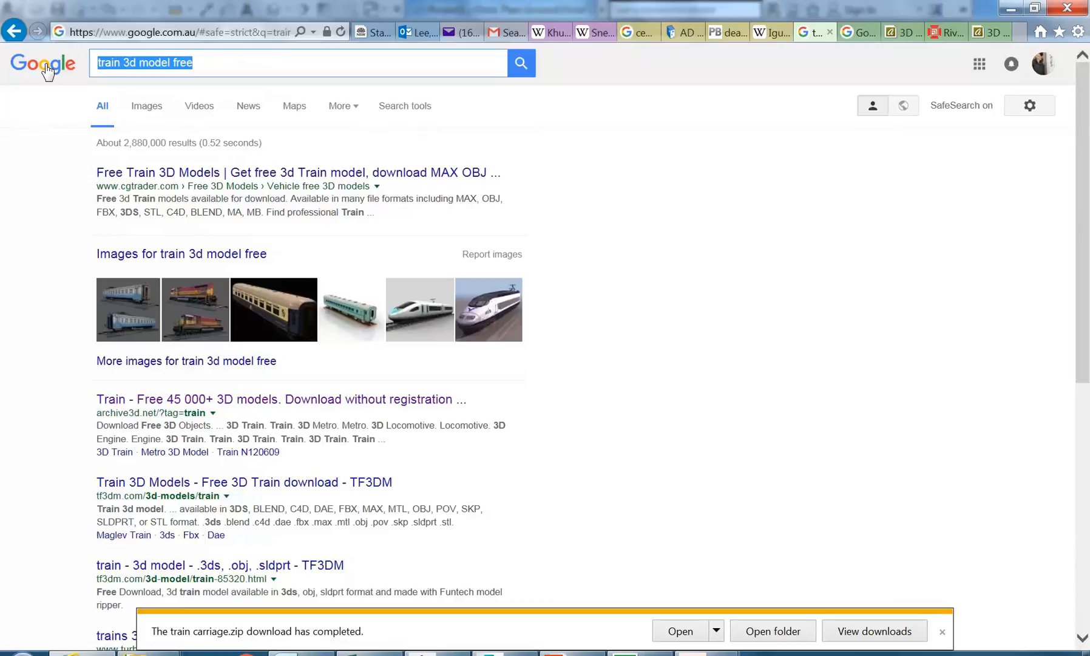
text(pa)
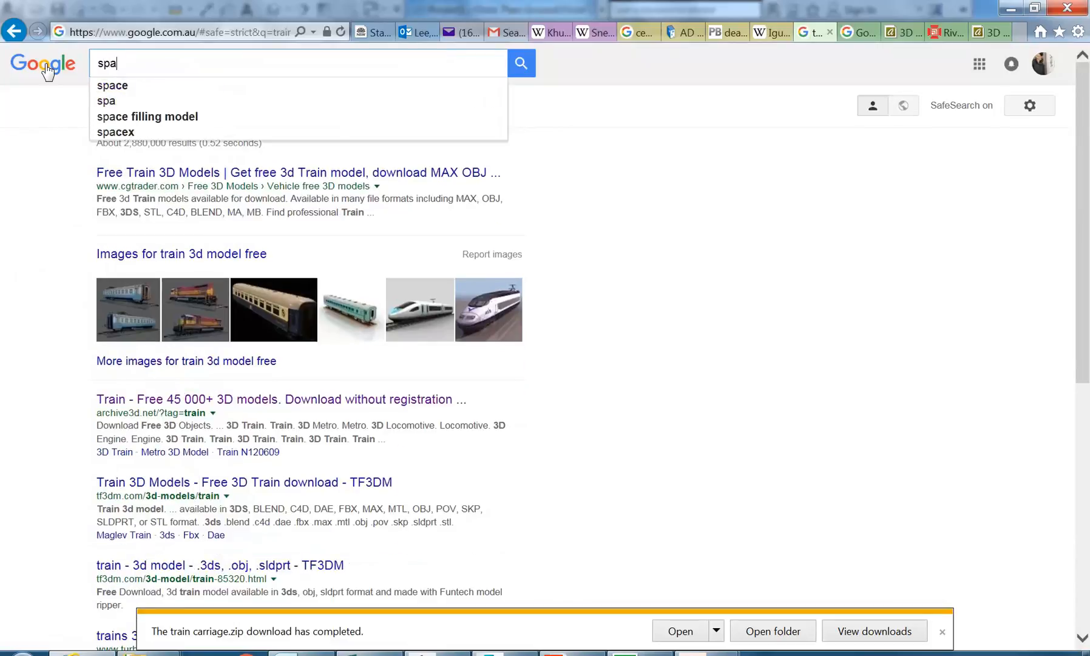
text(ce shuttl)
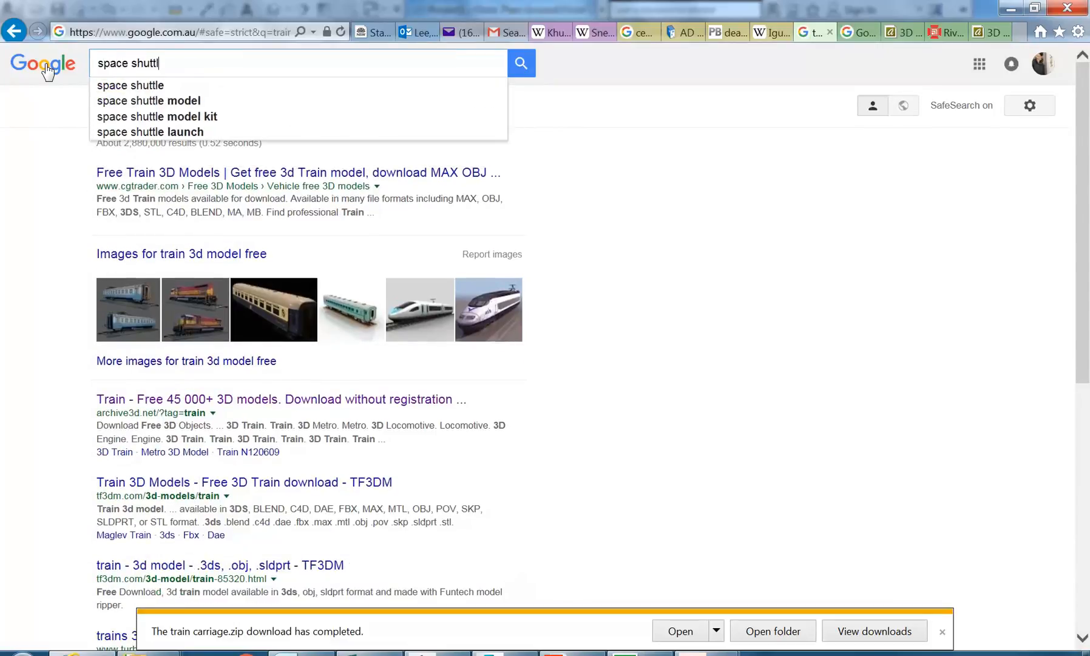
text(e dim)
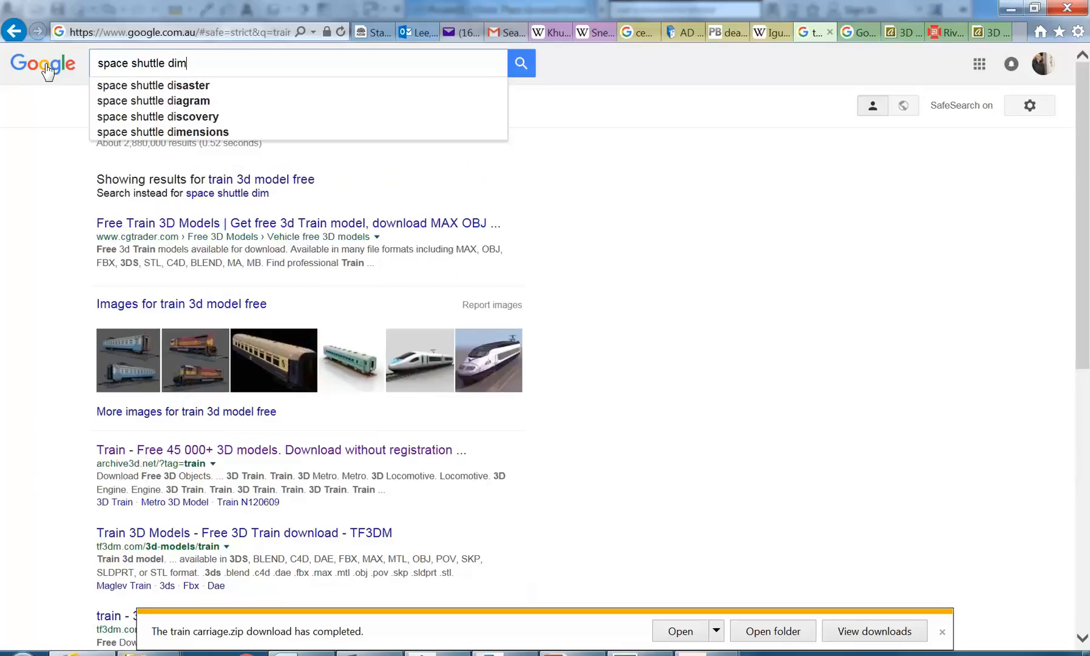
key(Return)
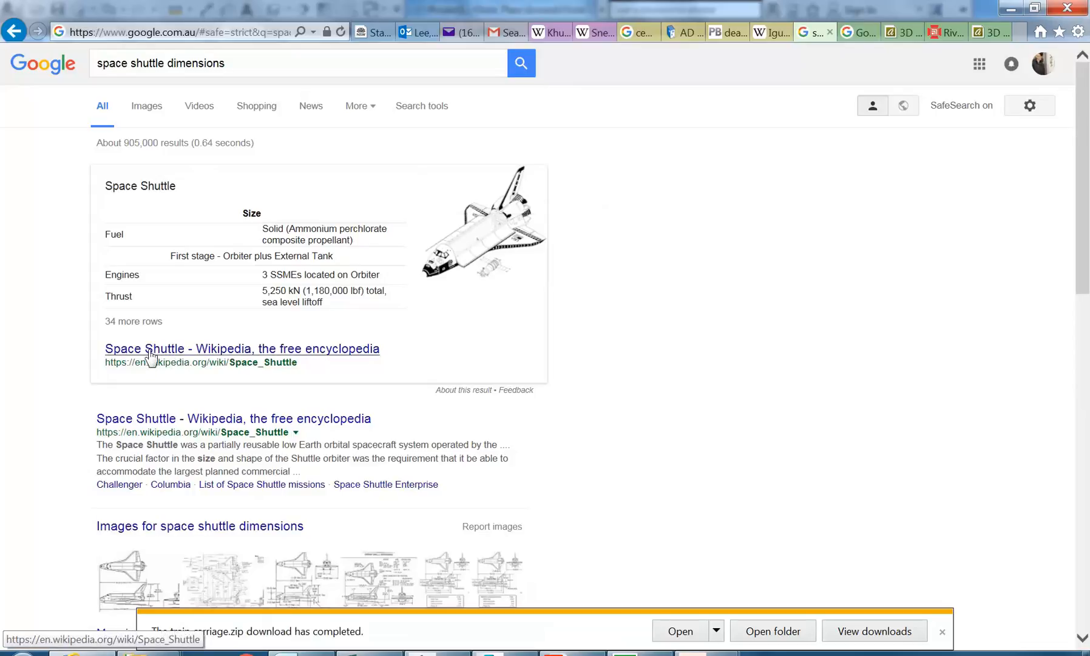
Open the Wikipedia article on the Space Shuttle from the search results and examine its listed height and diameter
middle_click(156, 419)
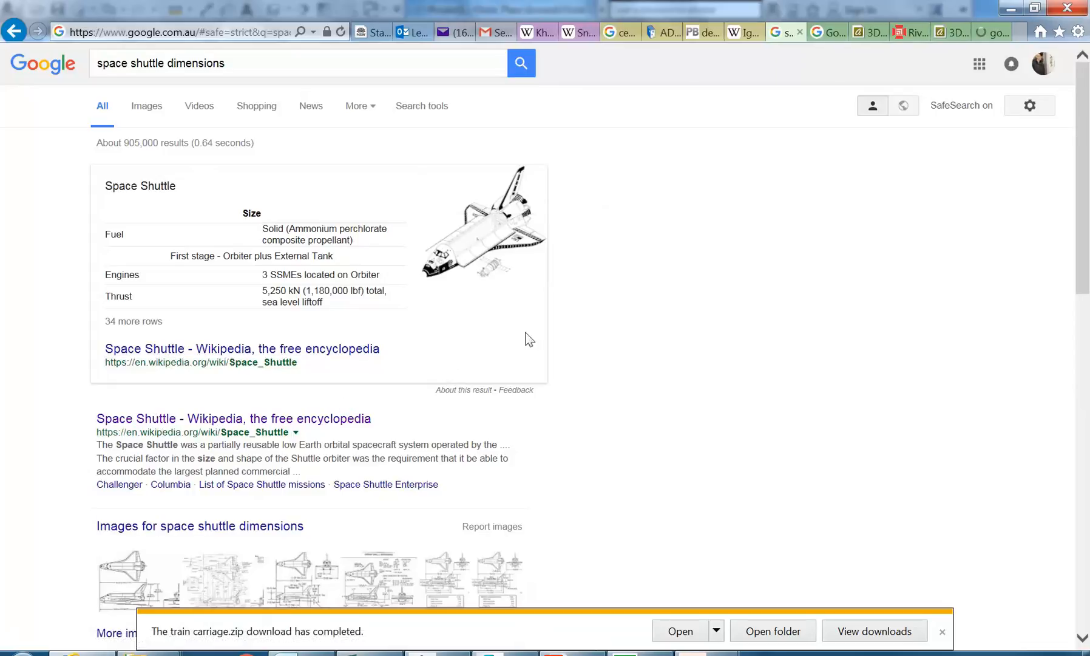
click(988, 31)
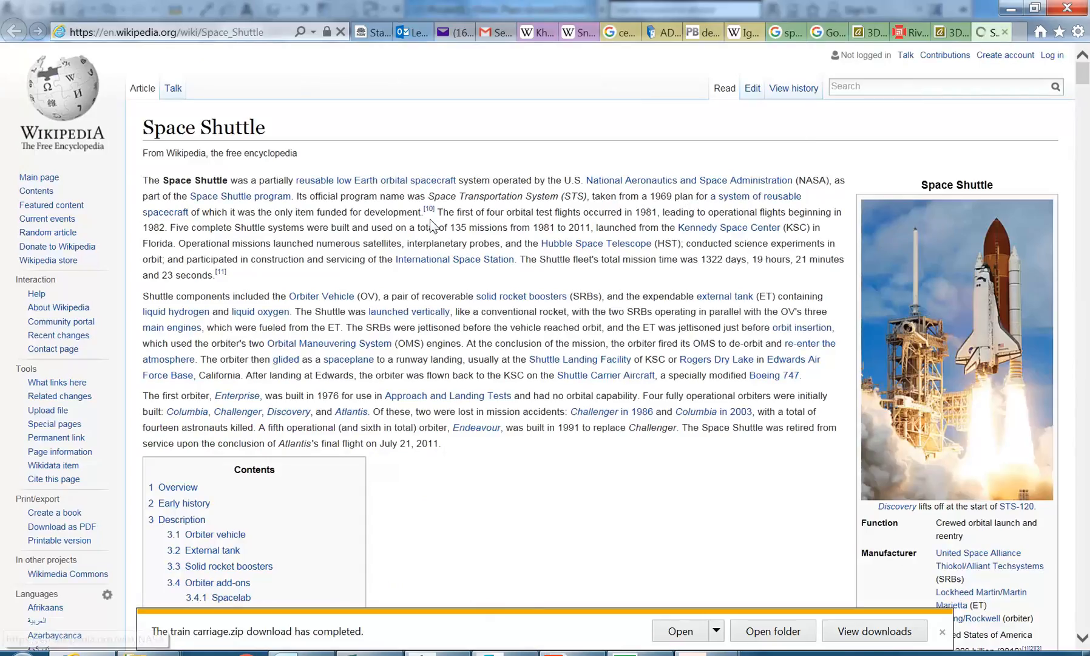
scroll(792, 134, down, 3)
scroll(433, 226, down, 10)
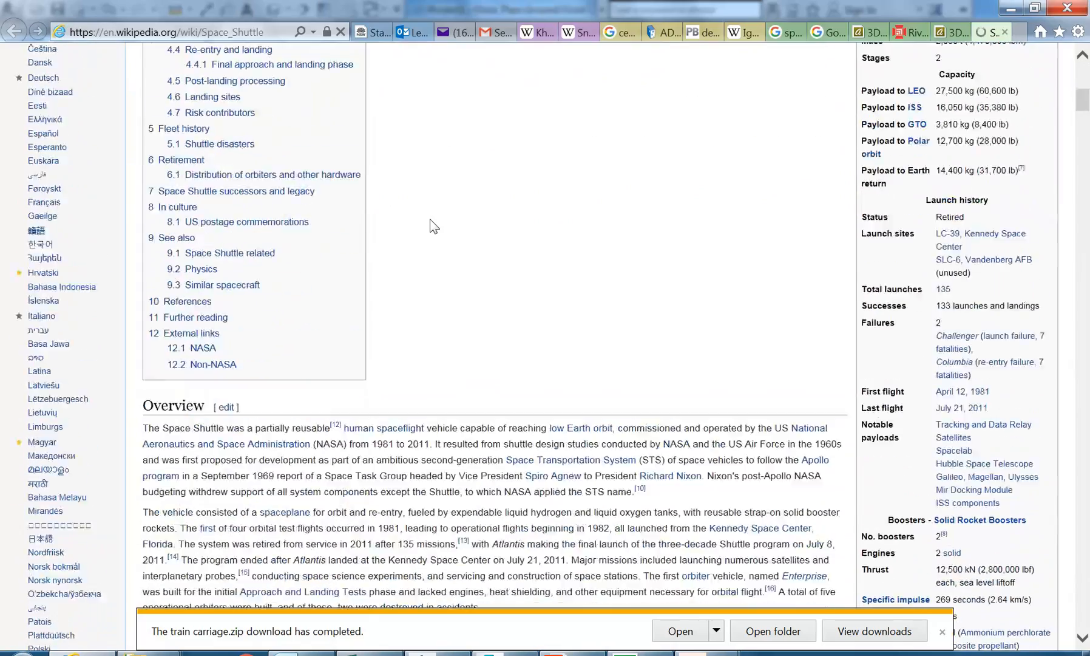
scroll(433, 226, down, 15)
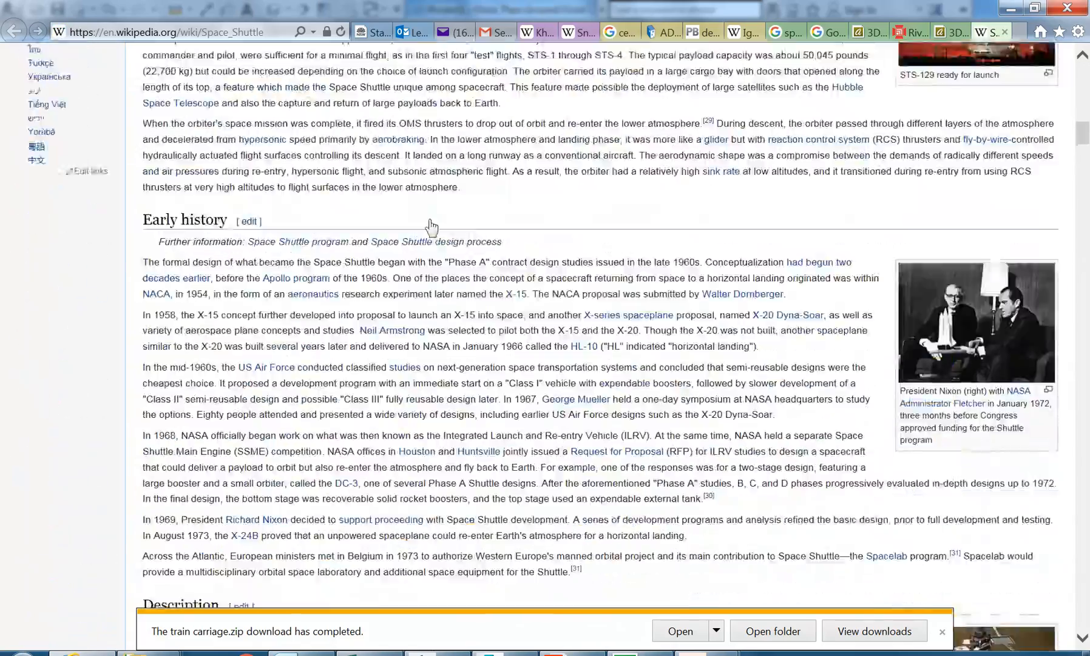
scroll(759, 260, up, 15)
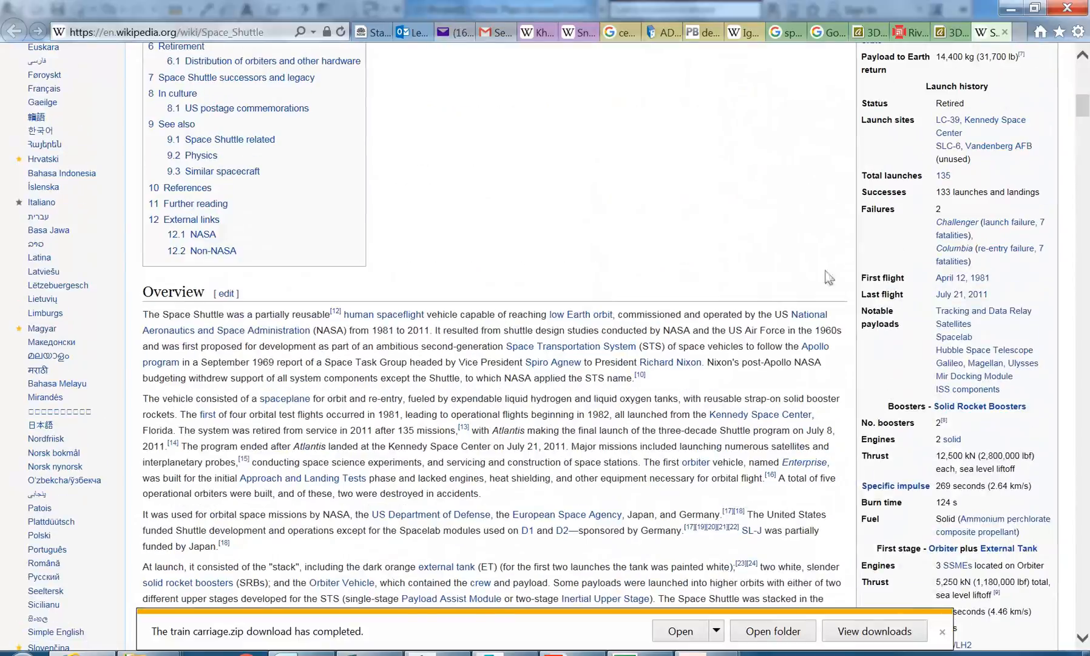
scroll(785, 271, up, 6)
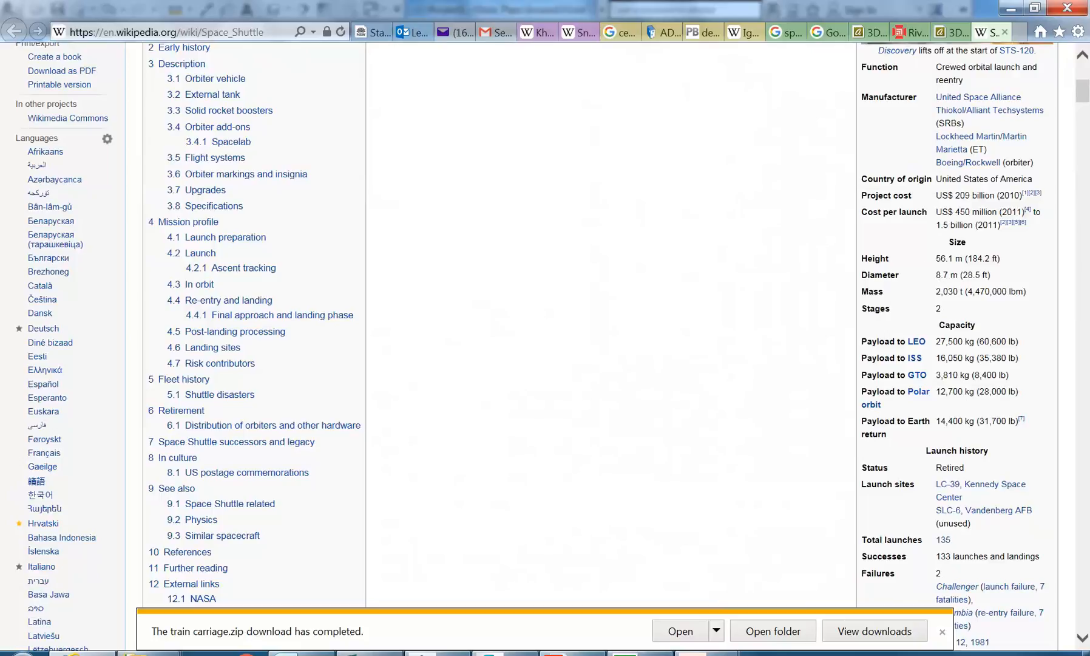
scroll(926, 317, up, 2)
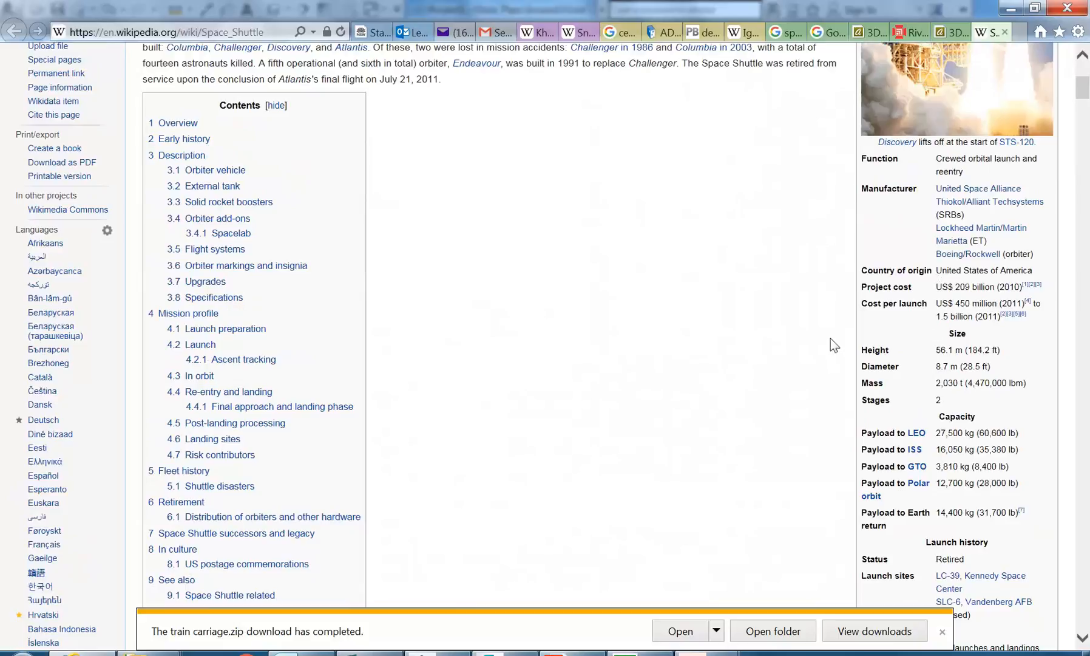
scroll(831, 339, down, 7)
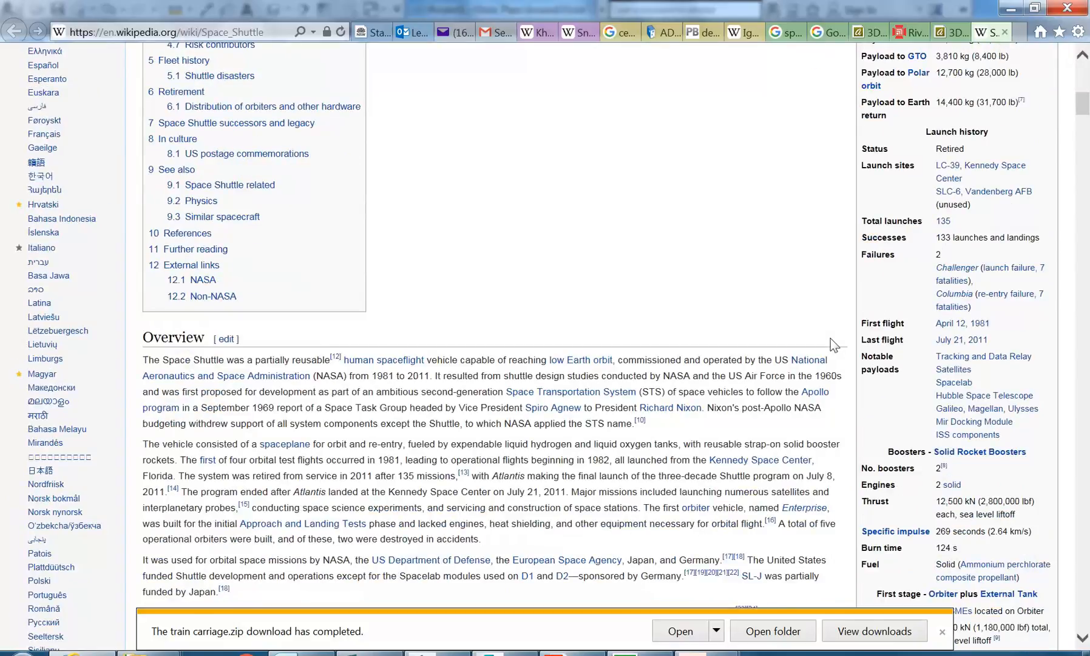
scroll(833, 344, down, 4)
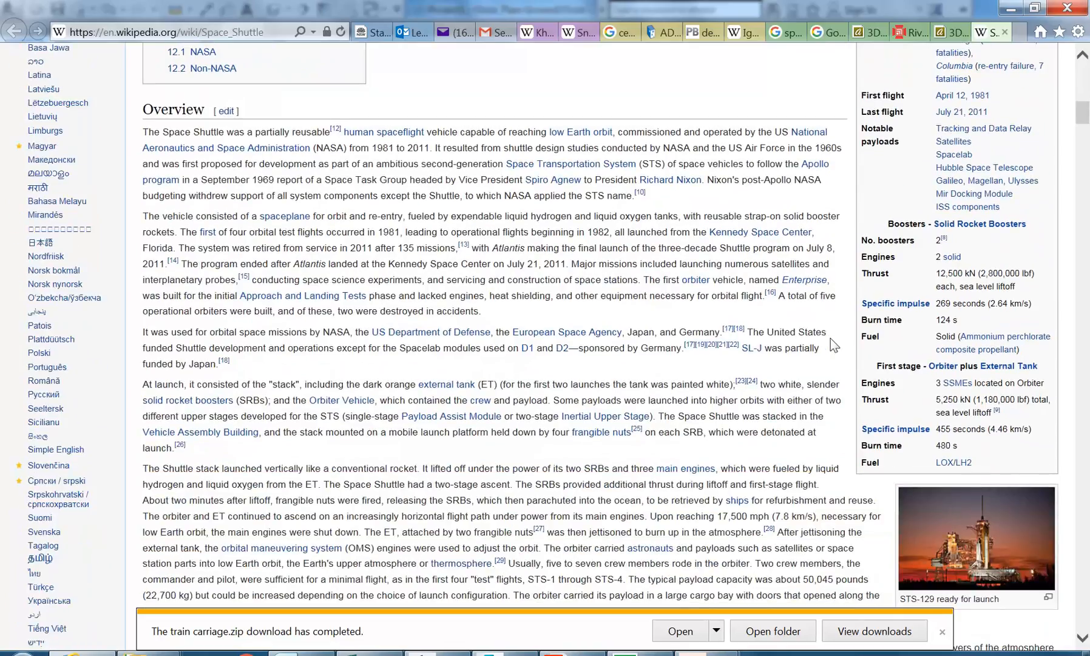
scroll(830, 338, up, 13)
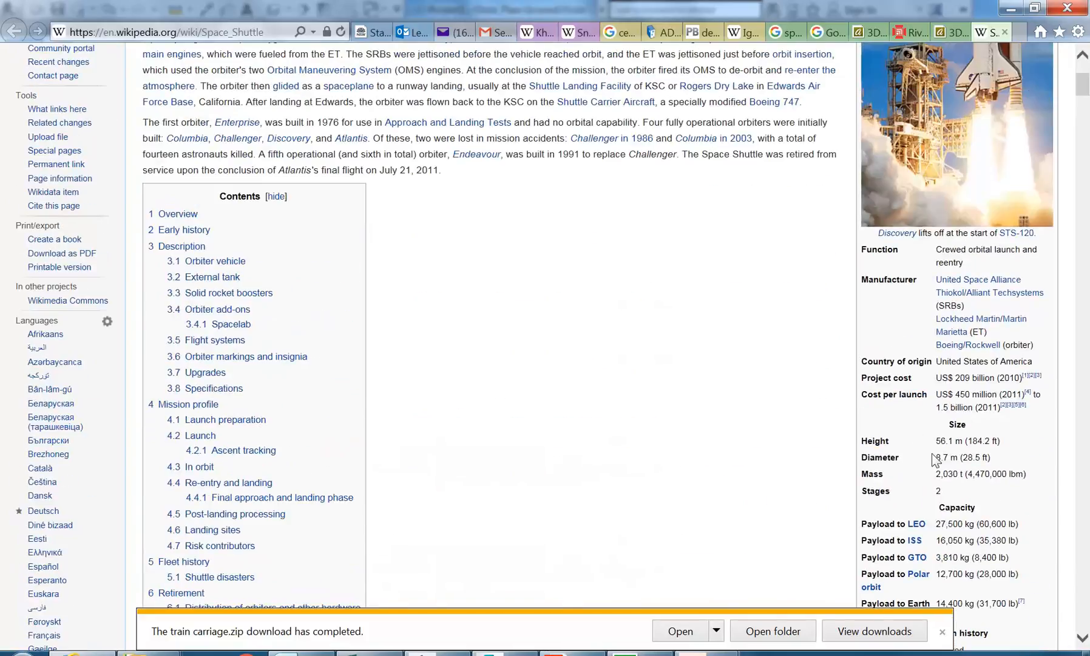
Switch back to Revit and measure the shuttle body's depth beside the nose in the Ground Floor plan
click(426, 653)
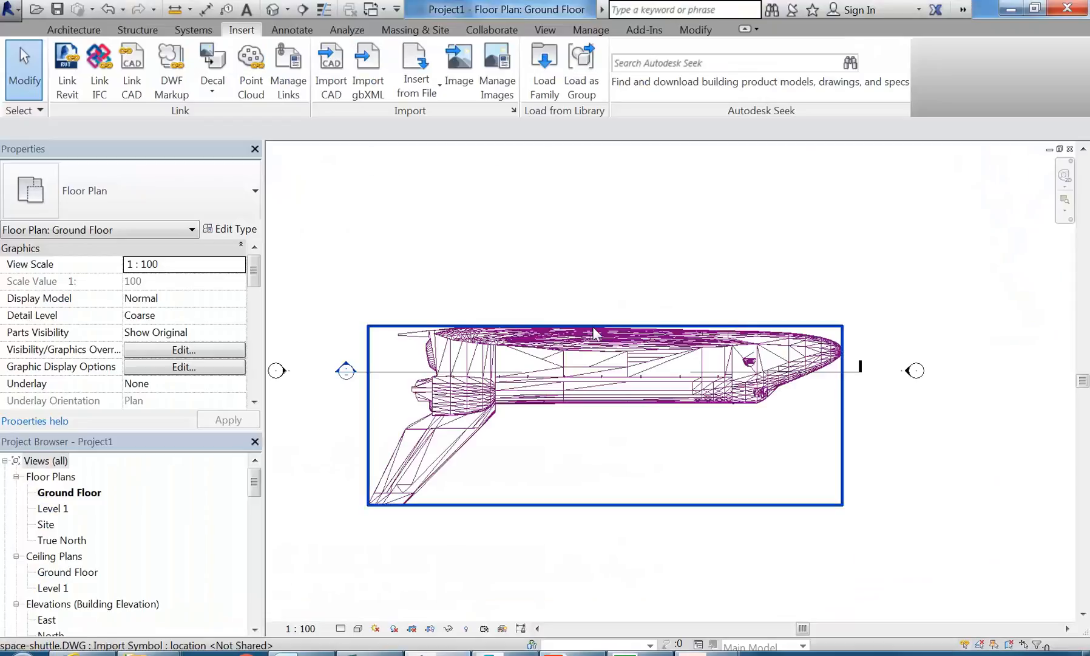
click(175, 9)
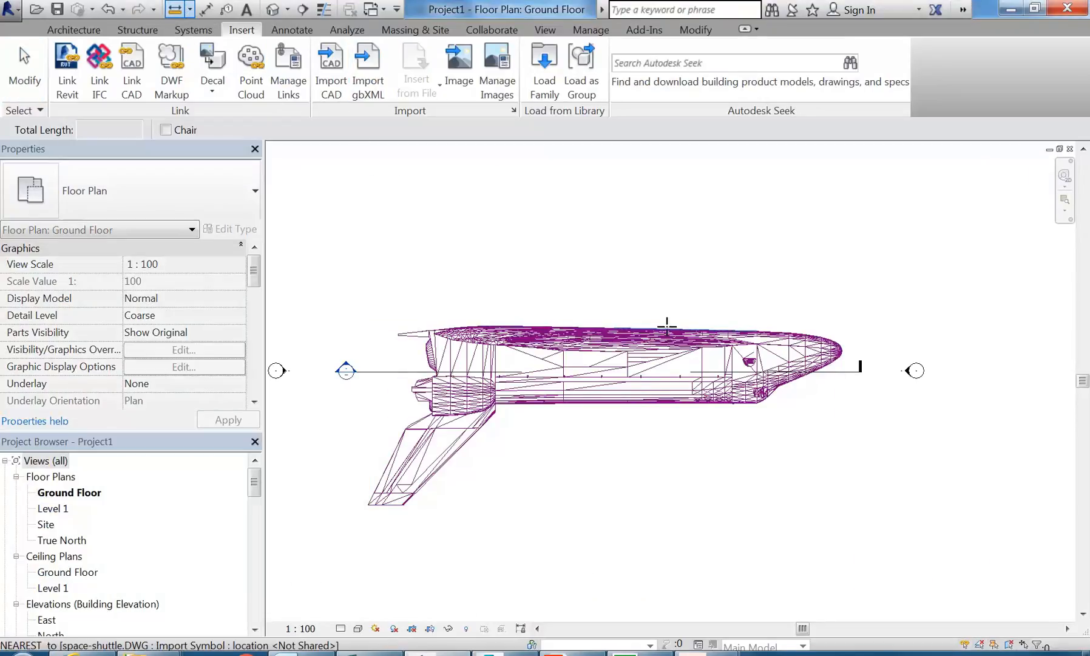
click(850, 326)
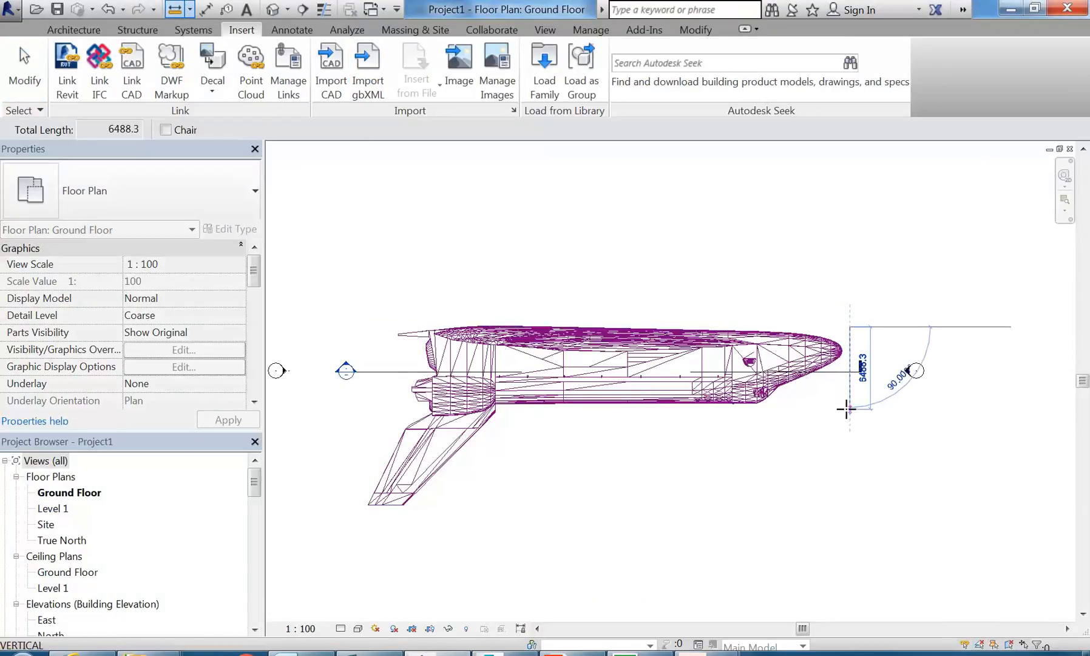
click(847, 407)
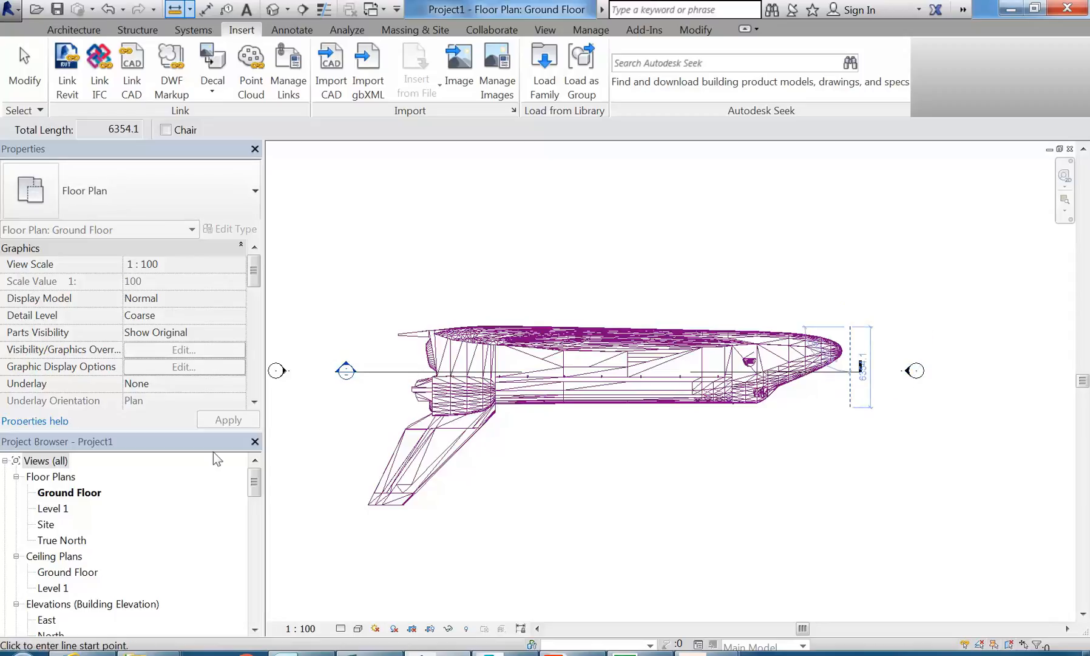
In the East elevation, measure the shuttle body horizontally from the tail fin's base to the underside and exit the measuring tool
double_click(48, 619)
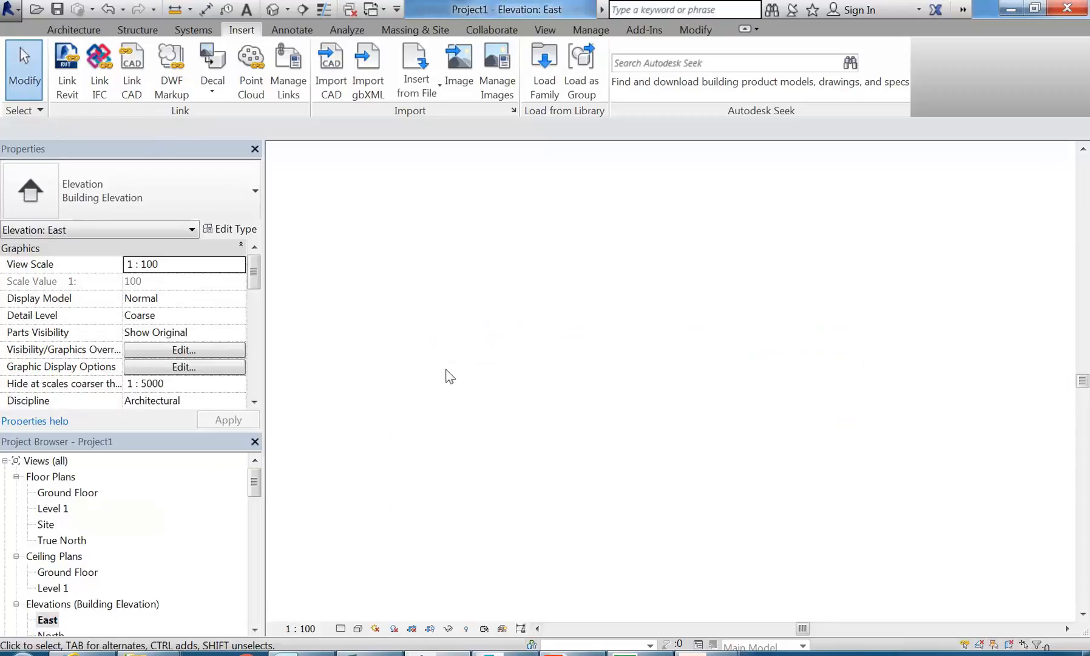
middle_drag(627, 362, 573, 358)
scroll(583, 347, up, 1)
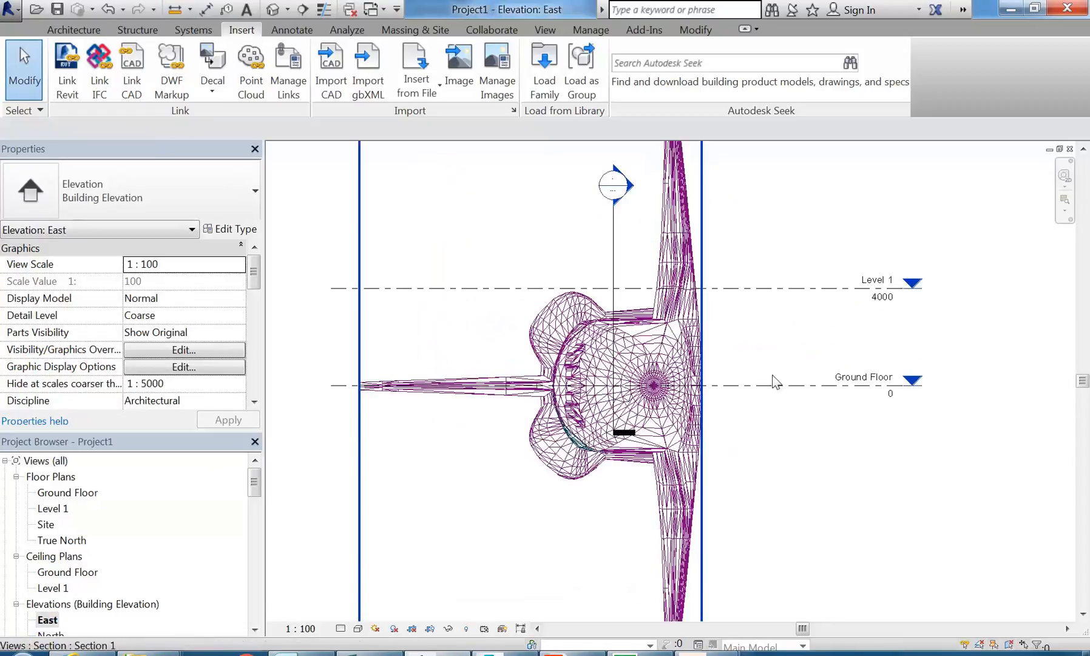
click(174, 10)
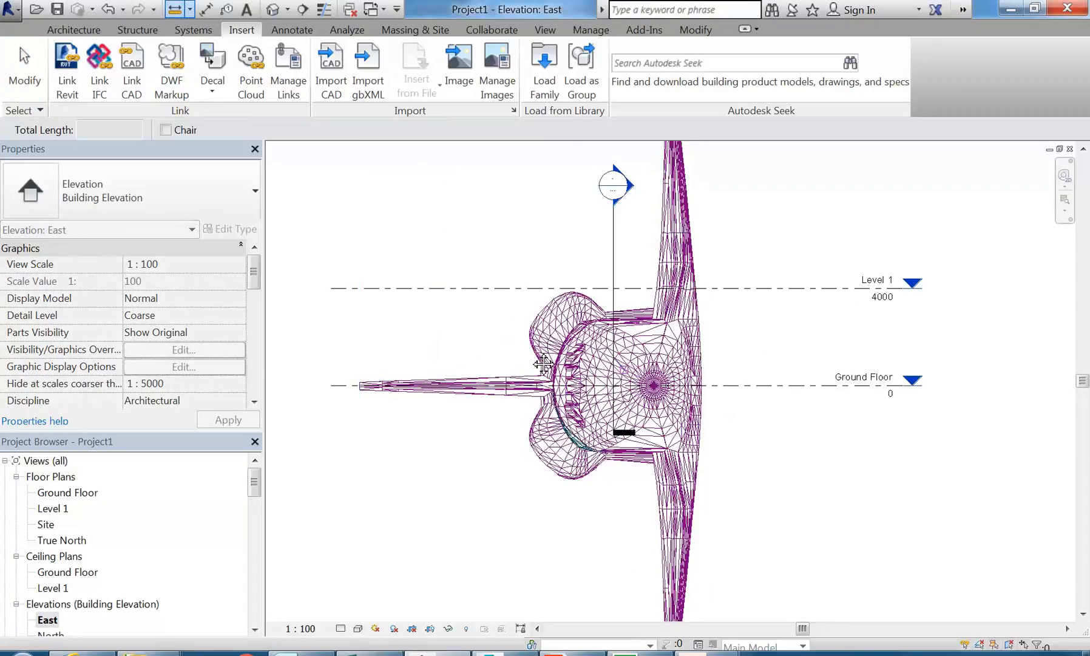
middle_drag(626, 370, 528, 350)
scroll(528, 350, up, 1)
click(446, 368)
click(613, 367)
right_click(656, 293)
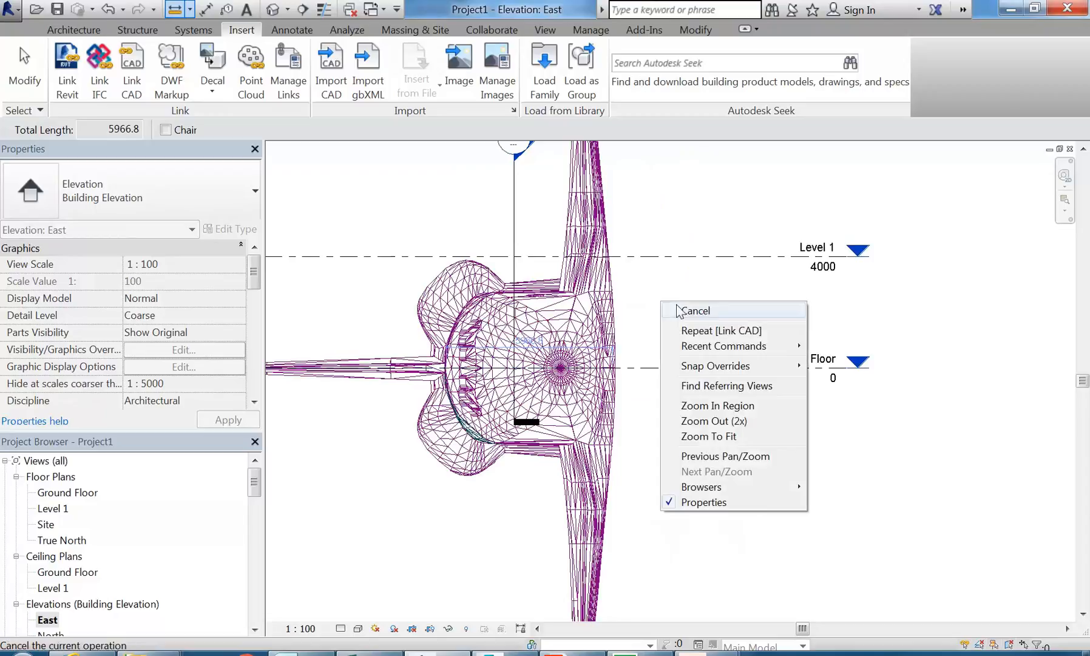
click(716, 313)
scroll(699, 327, down, 2)
click(647, 321)
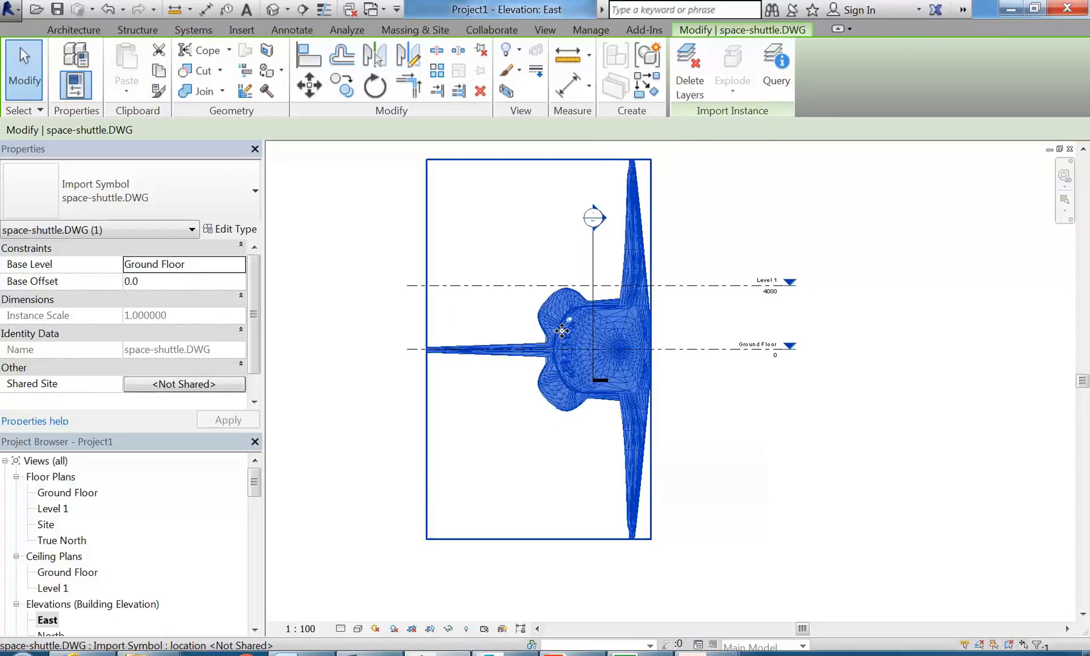
click(472, 198)
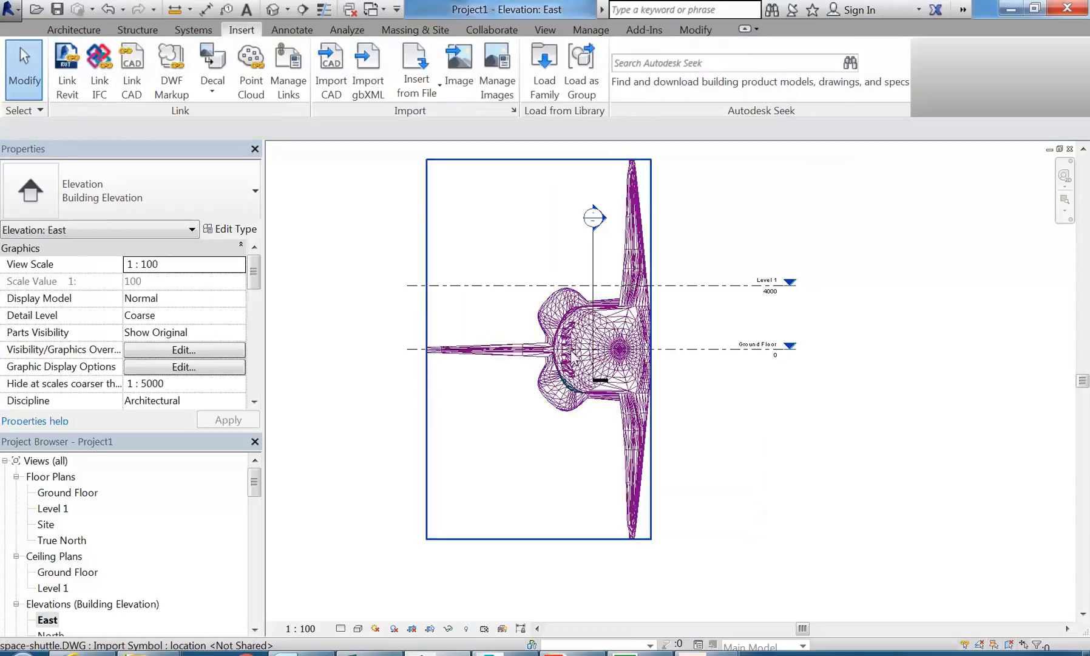
Look over the shuttle in the AutoCAD drawing space-shuttle.DWG and in the 3ds Max perspective view
mouse_move(692, 652)
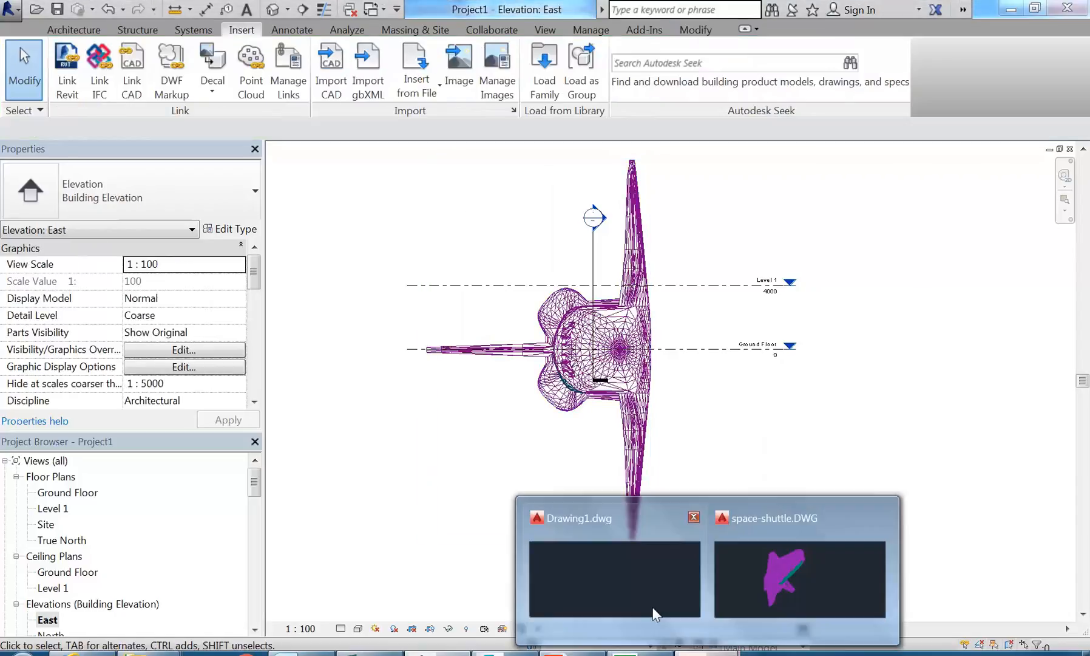
click(777, 572)
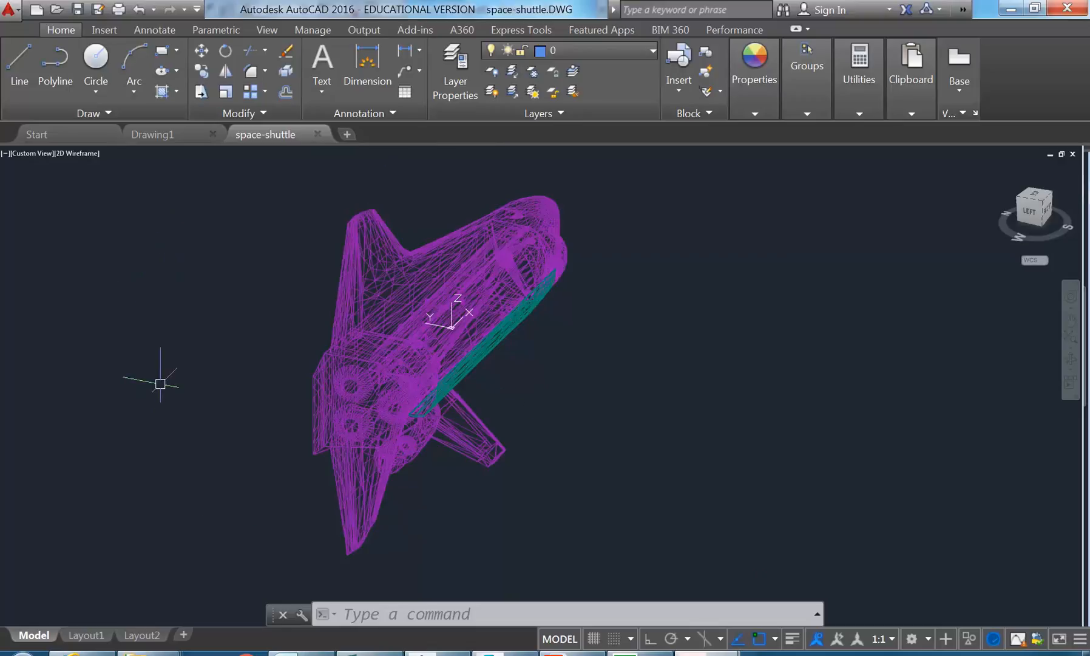
click(512, 650)
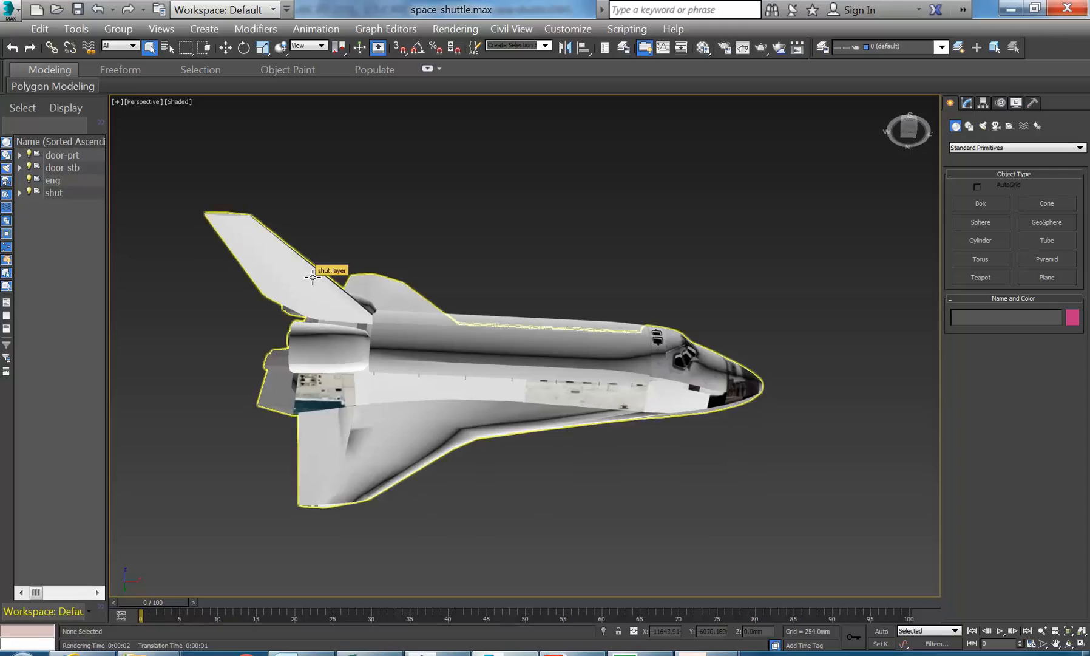
middle_drag(463, 213, 477, 221)
scroll(478, 224, down, 3)
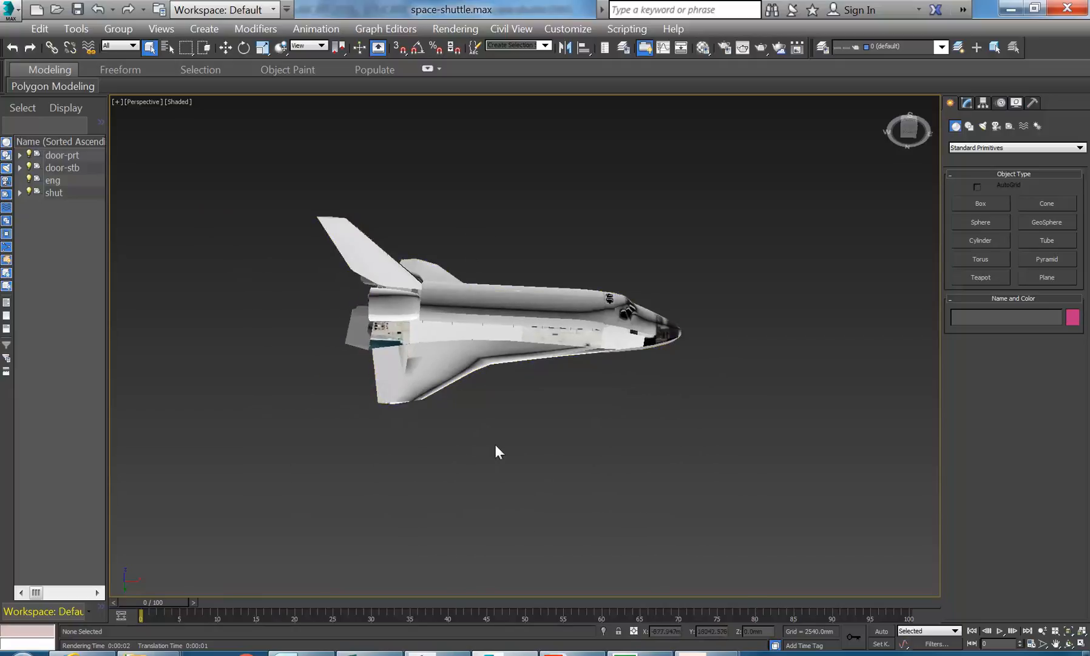
Switch to space-shuttle.DWG in AutoCAD and scale the whole shuttle by 9/6 about base point 0,0
mouse_move(706, 650)
click(791, 561)
click(272, 176)
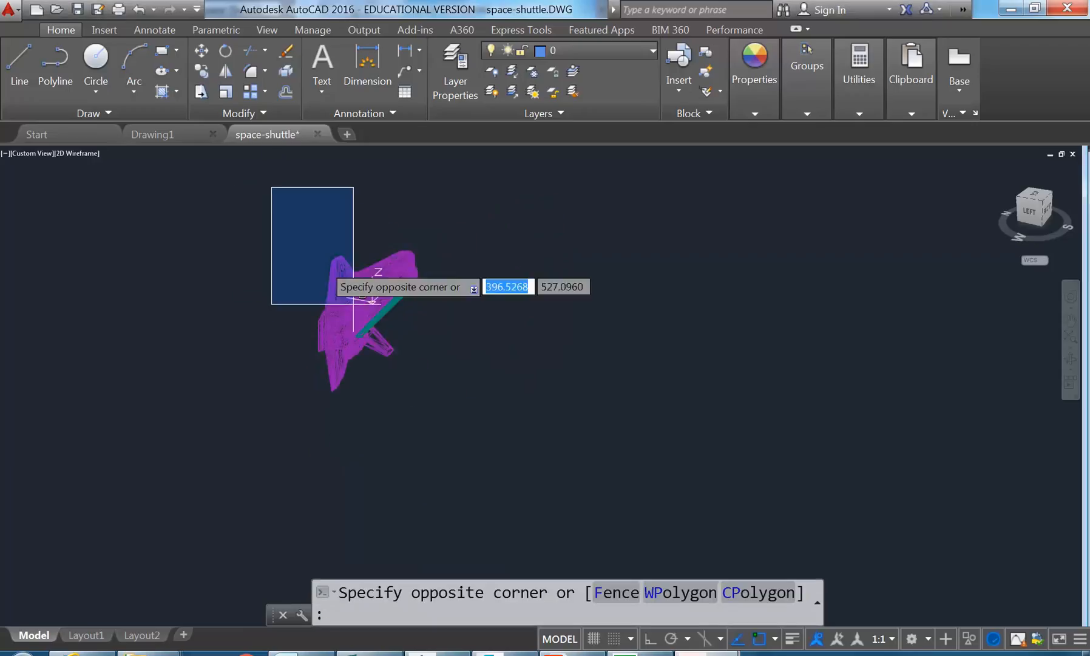
click(519, 441)
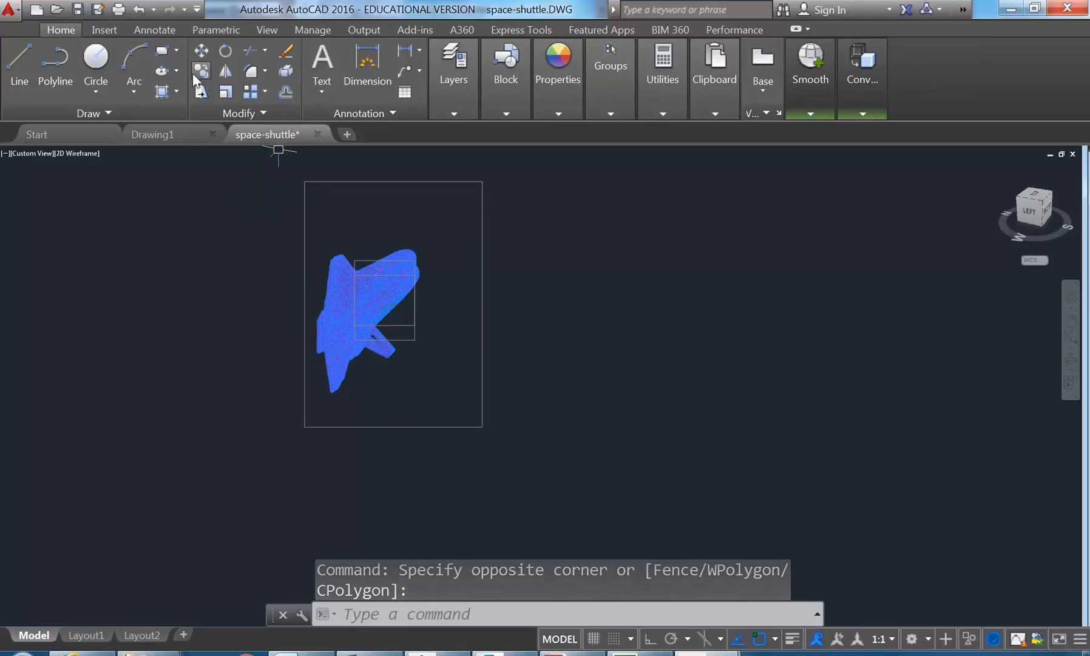
click(228, 89)
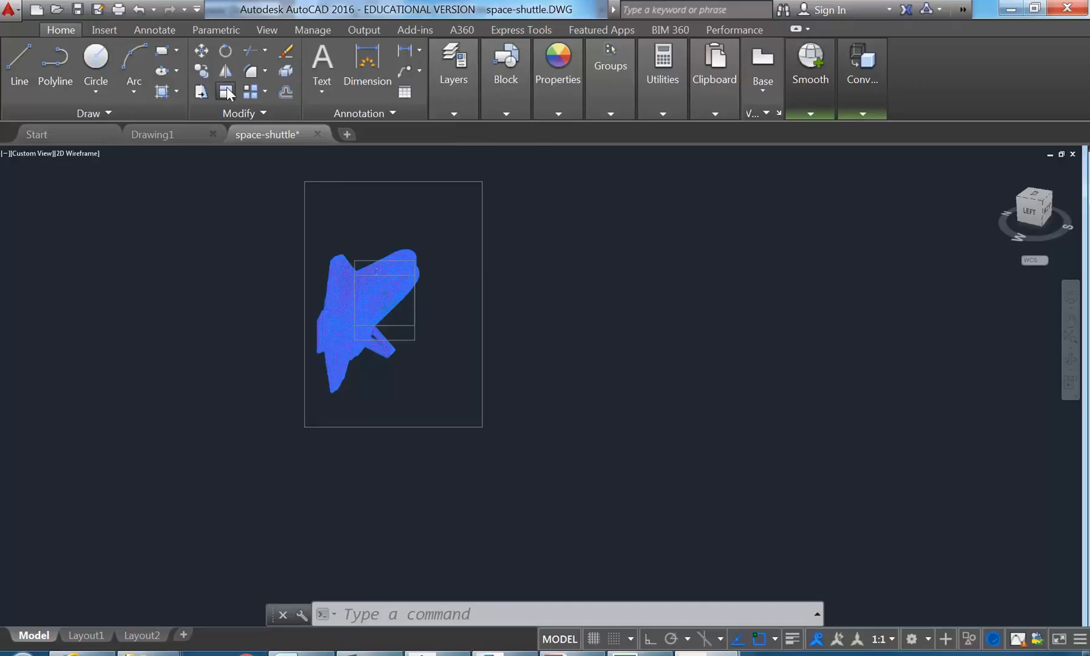
click(227, 91)
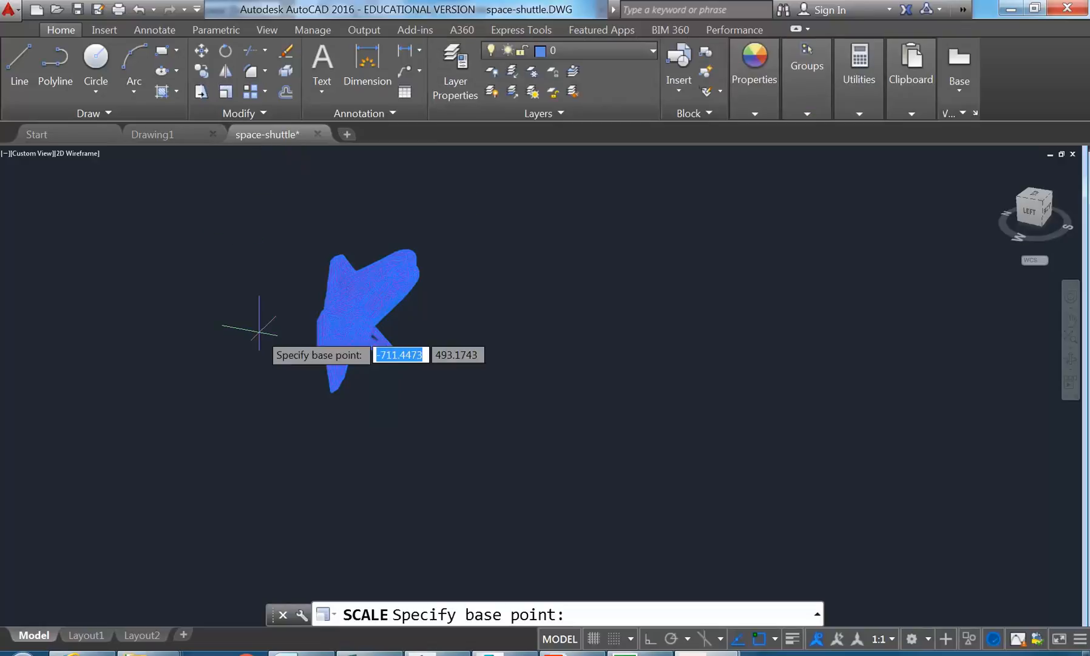
text(0)
key(Tab)
text(0)
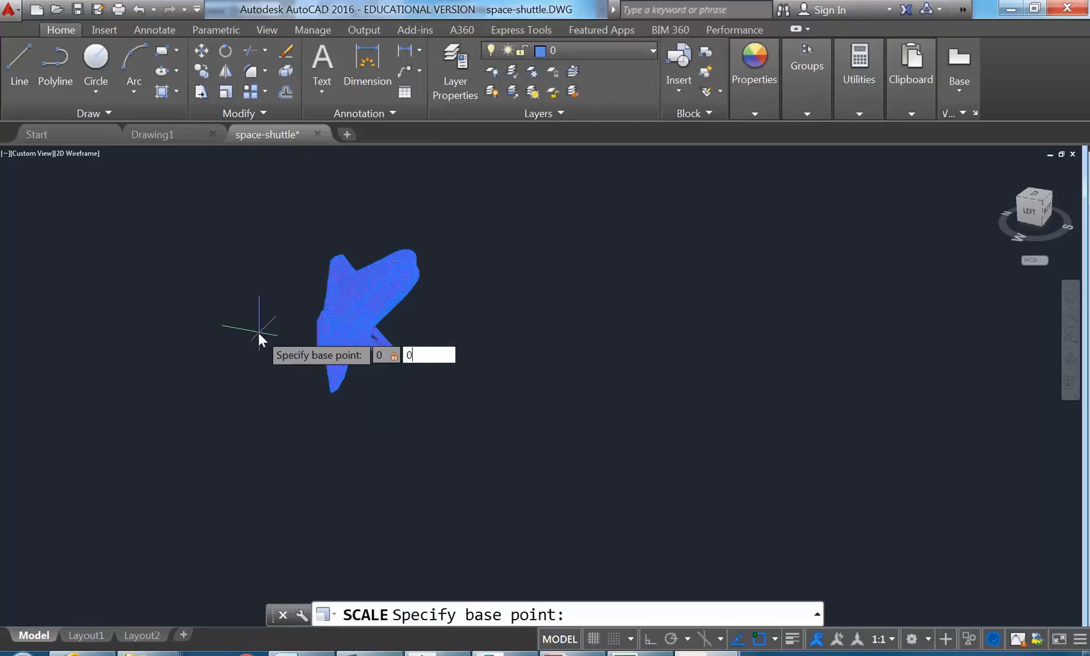
key(Return)
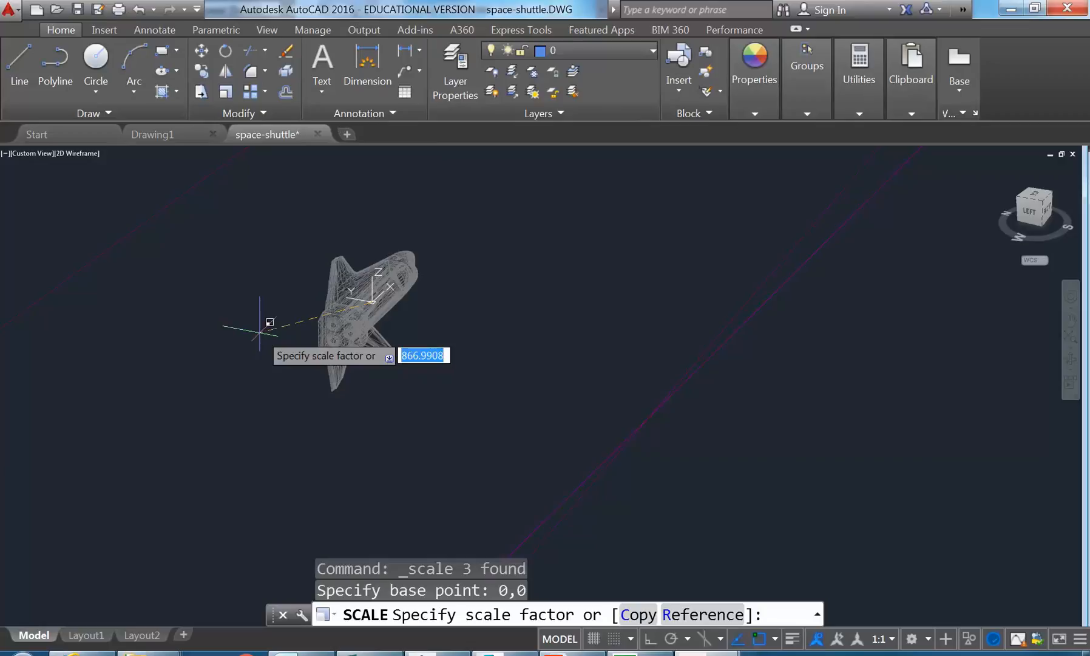
text(9/6)
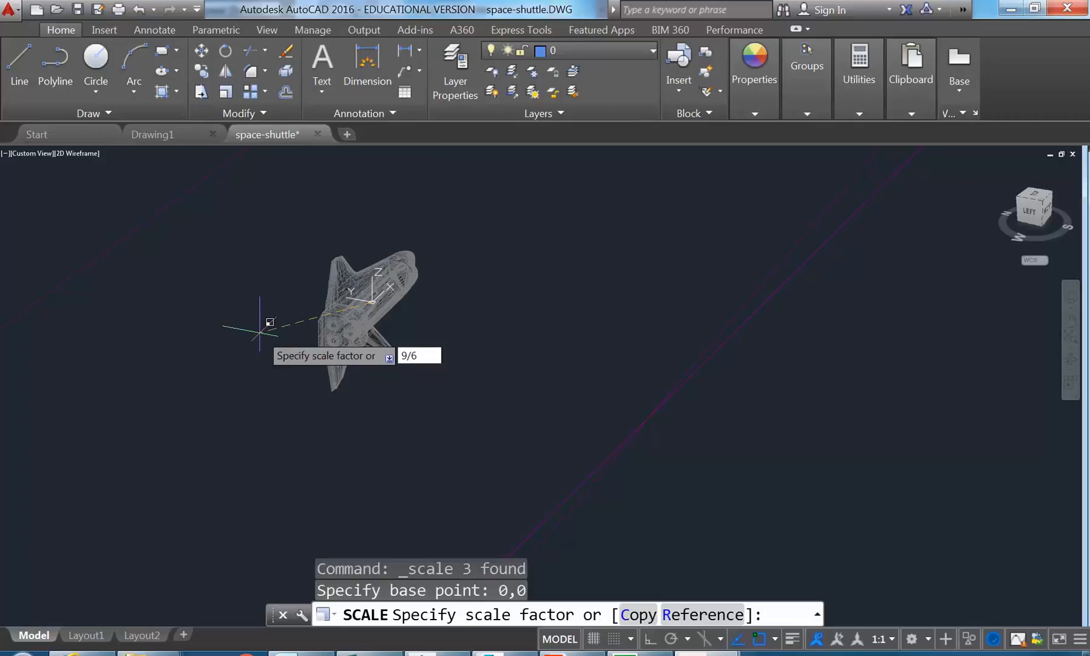
key(Return)
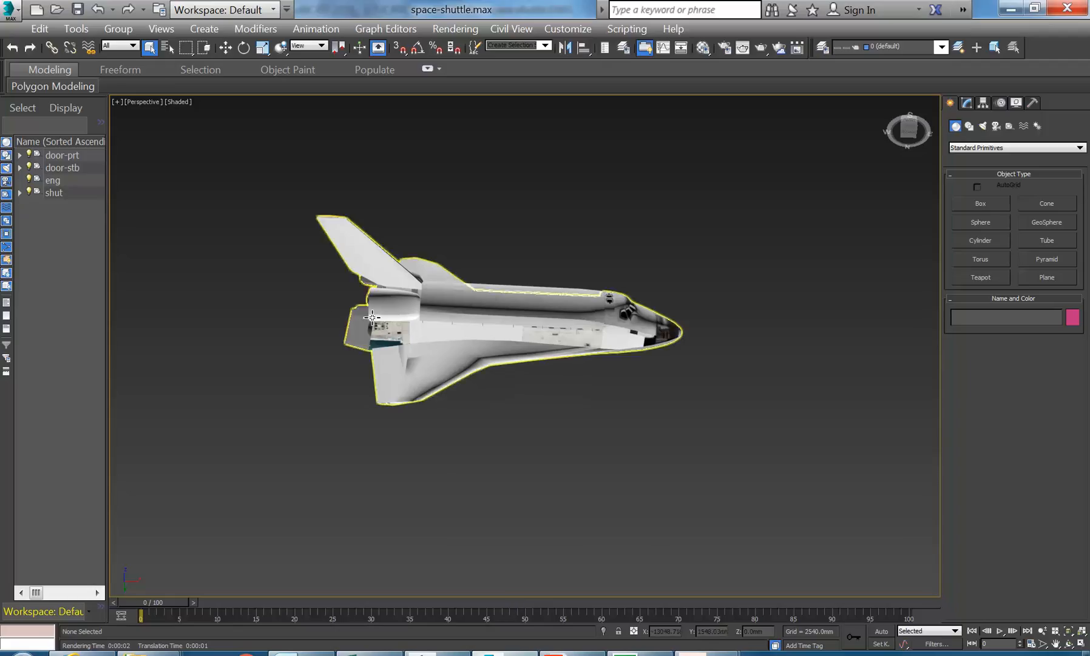
Select the whole shuttle in 3ds Max, examine the uniform scale gizmo's axis and plane handles, and clear the selection
drag(255, 167, 772, 454)
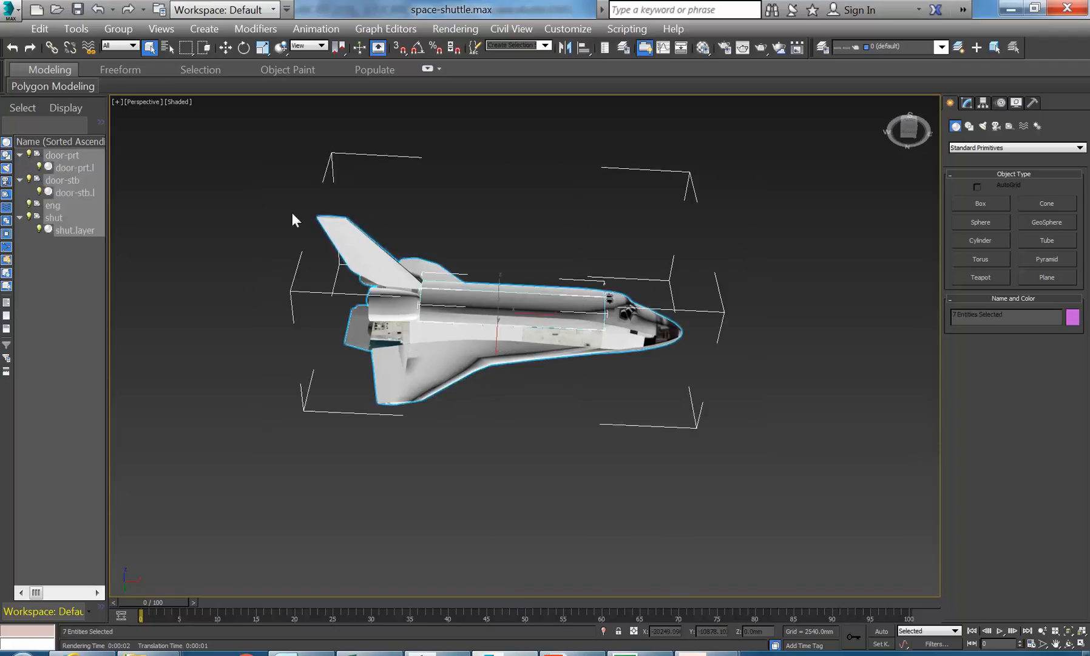
click(264, 48)
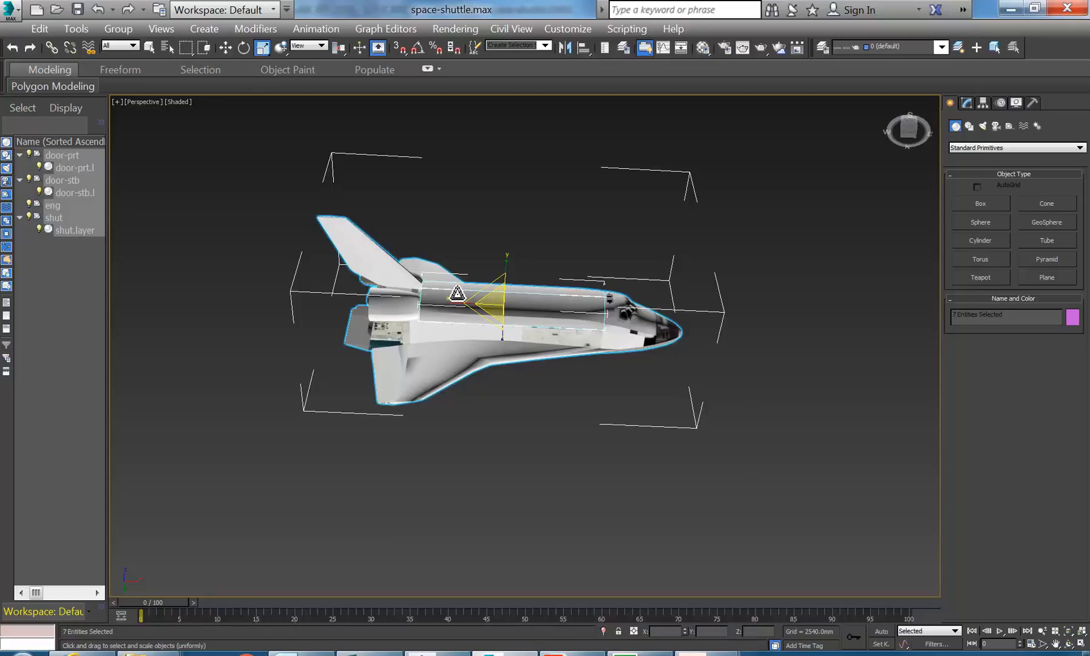
scroll(458, 294, up, 5)
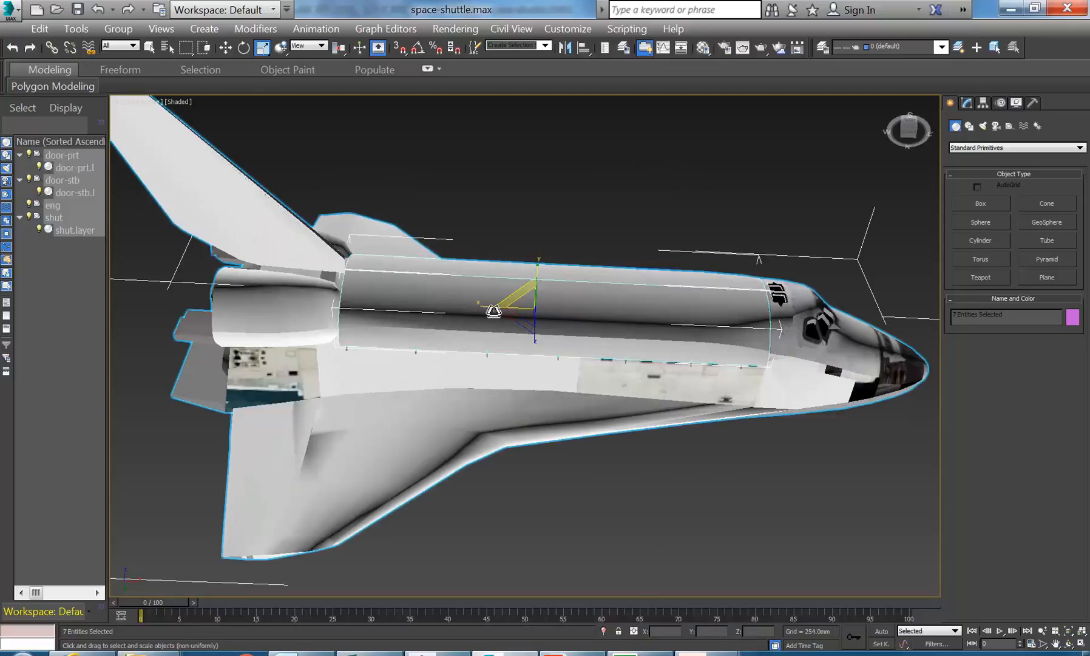
mouse_move(514, 304)
alt+middle_down()
mouse_move(486, 295)
mouse_move(504, 321)
mouse_move(539, 276)
mouse_move(494, 287)
mouse_move(505, 305)
mouse_move(545, 311)
mouse_move(484, 305)
mouse_move(517, 310)
mouse_move(504, 316)
alt+middle_up()
mouse_move(504, 317)
mouse_down()
mouse_move(474, 321)
mouse_move(509, 312)
mouse_up()
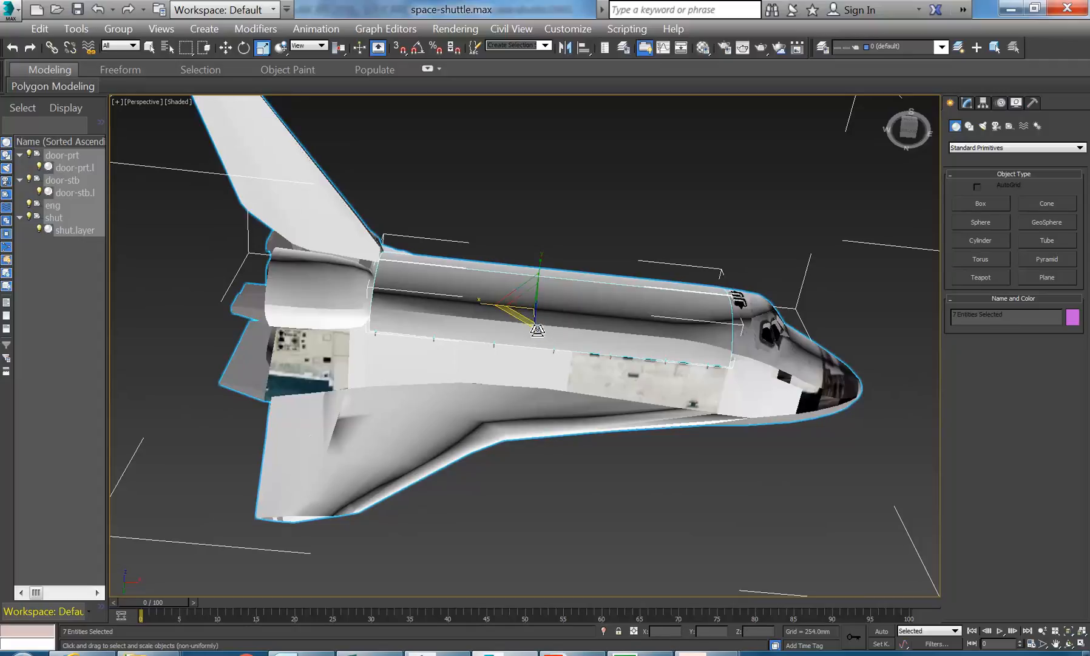
drag(537, 329, 531, 352)
scroll(532, 352, down, 3)
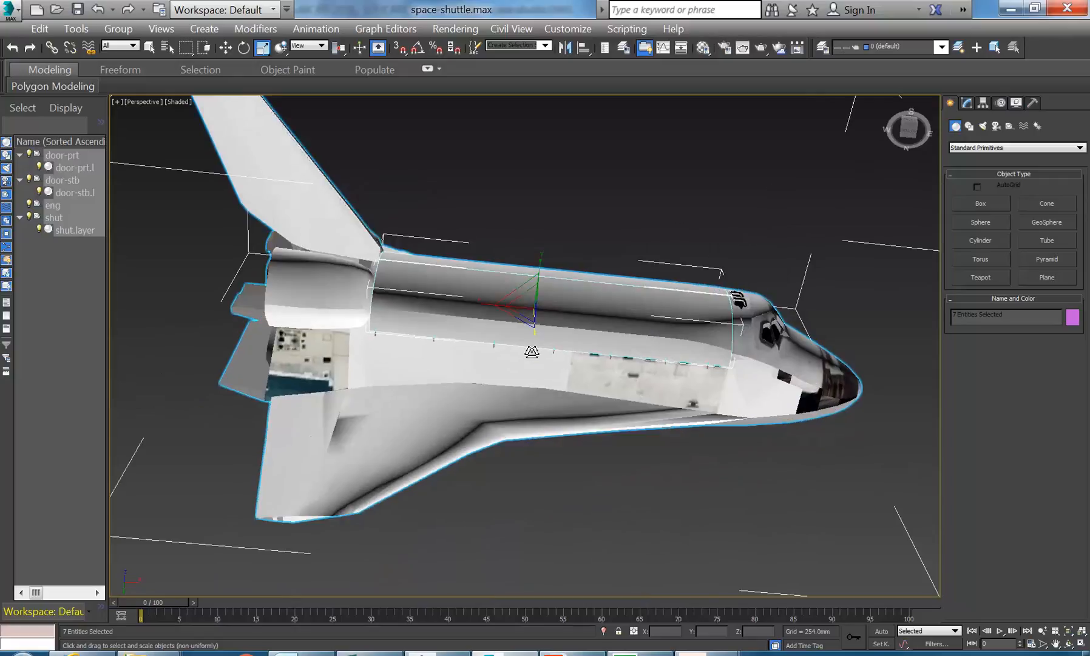
scroll(530, 350, up, 1)
scroll(551, 262, down, 2)
alt+middle_drag(552, 263, 540, 402)
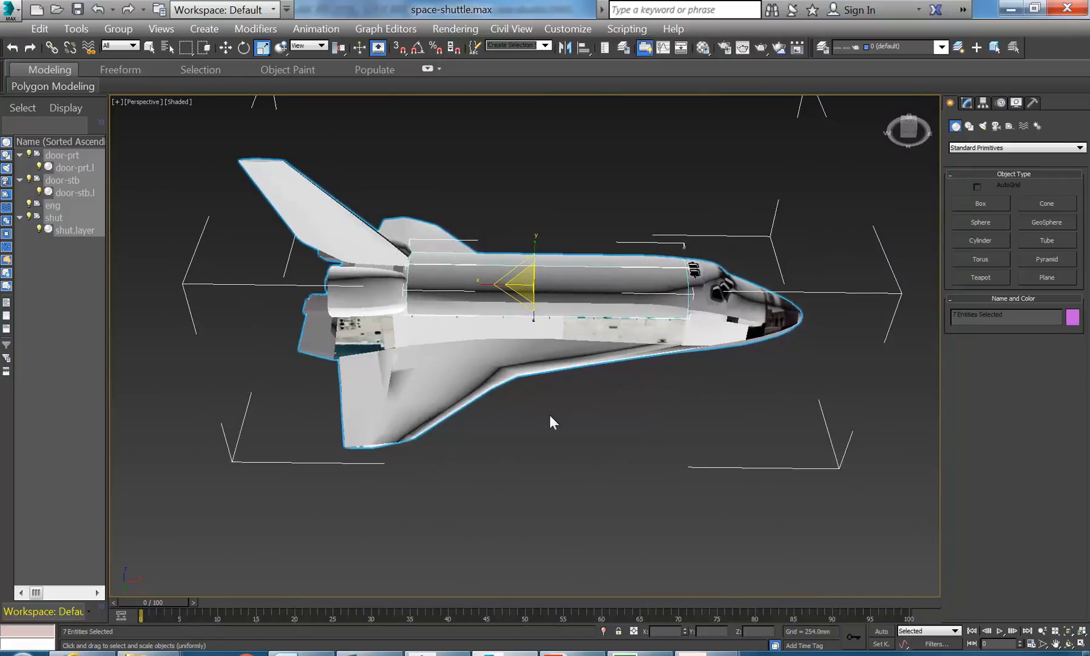
click(549, 414)
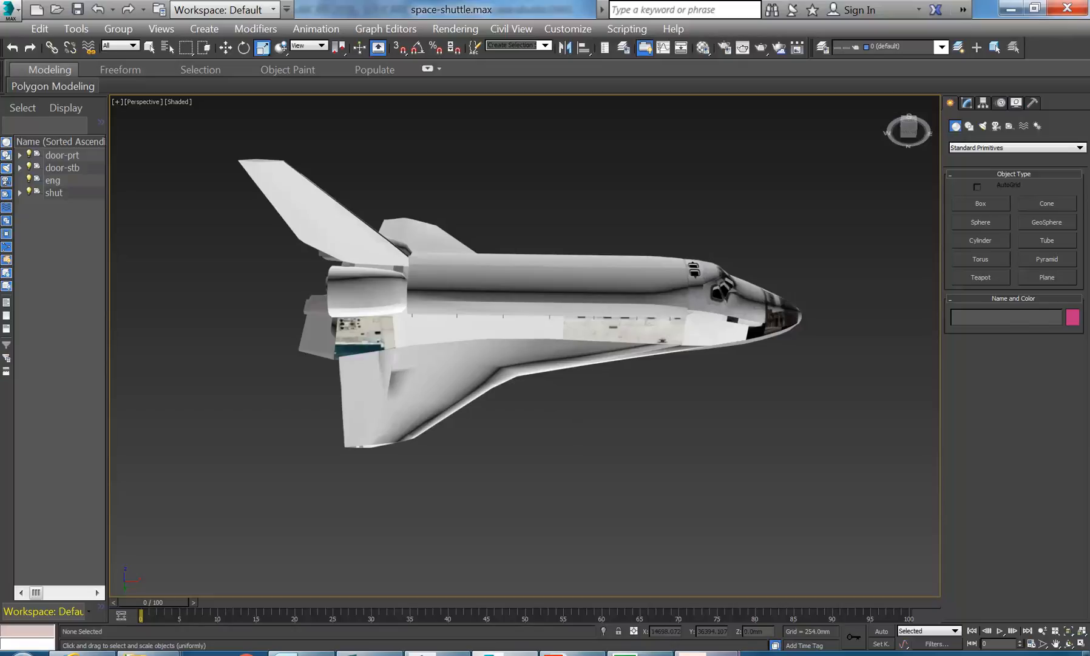
Switch to AutoCAD and save the rescaled space-shuttle.DWG drawing
mouse_move(706, 653)
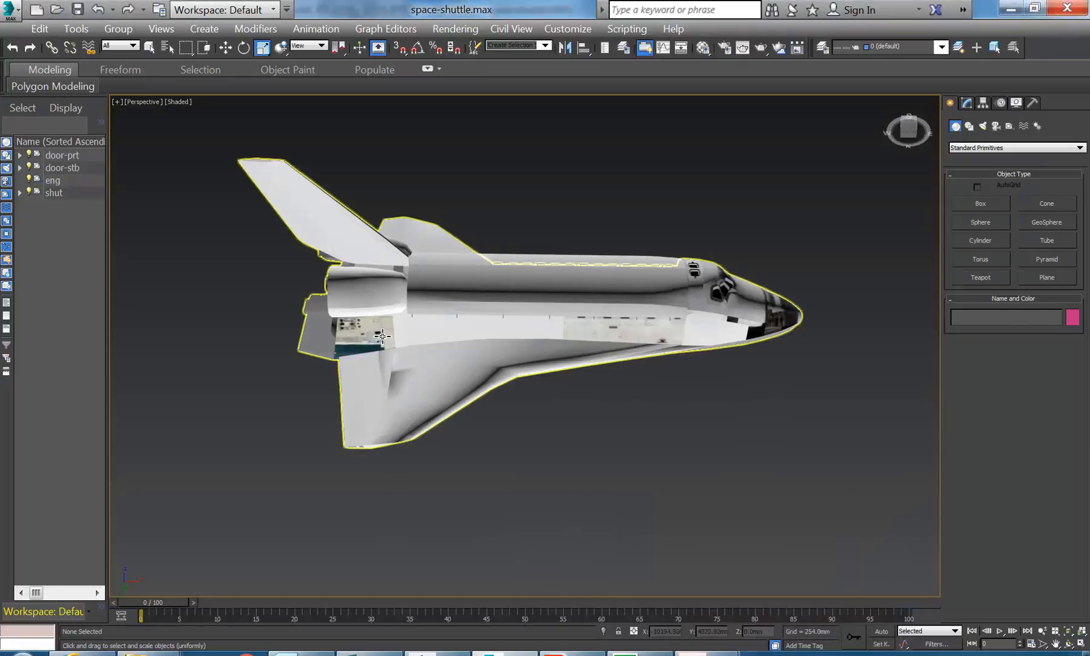
middle_drag(403, 201, 389, 220)
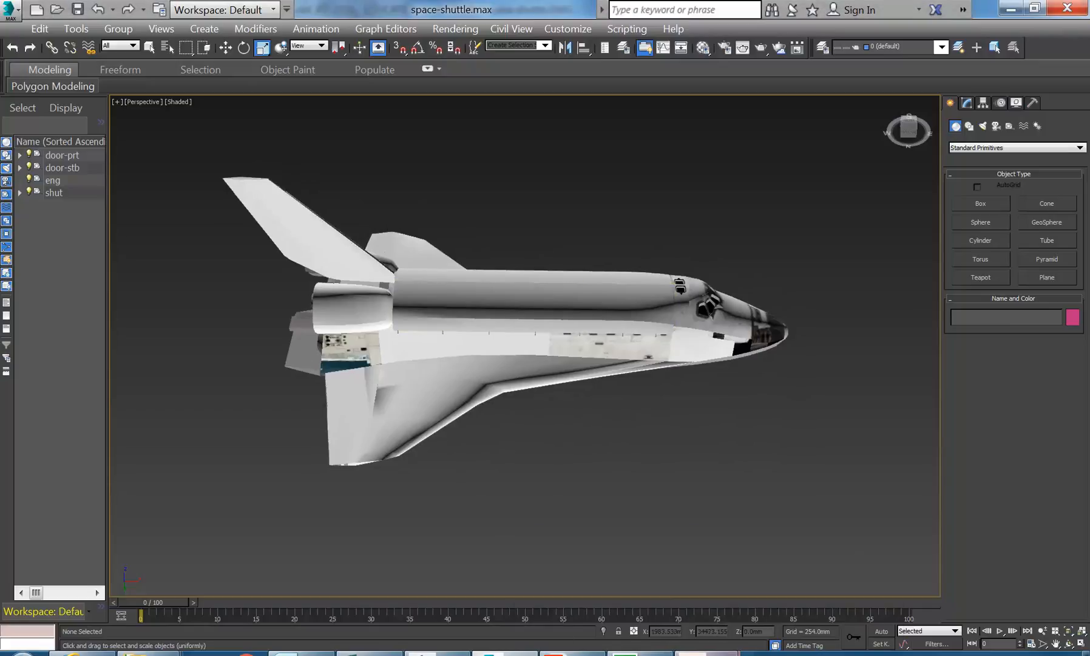
mouse_move(706, 653)
click(782, 584)
scroll(288, 286, up, 3)
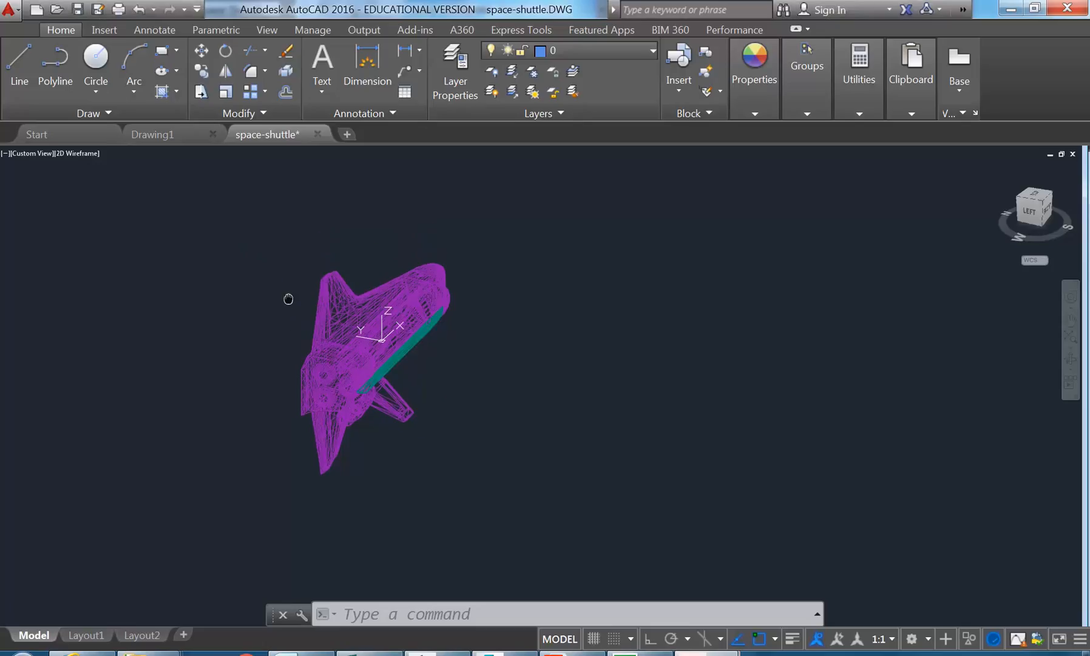
click(76, 8)
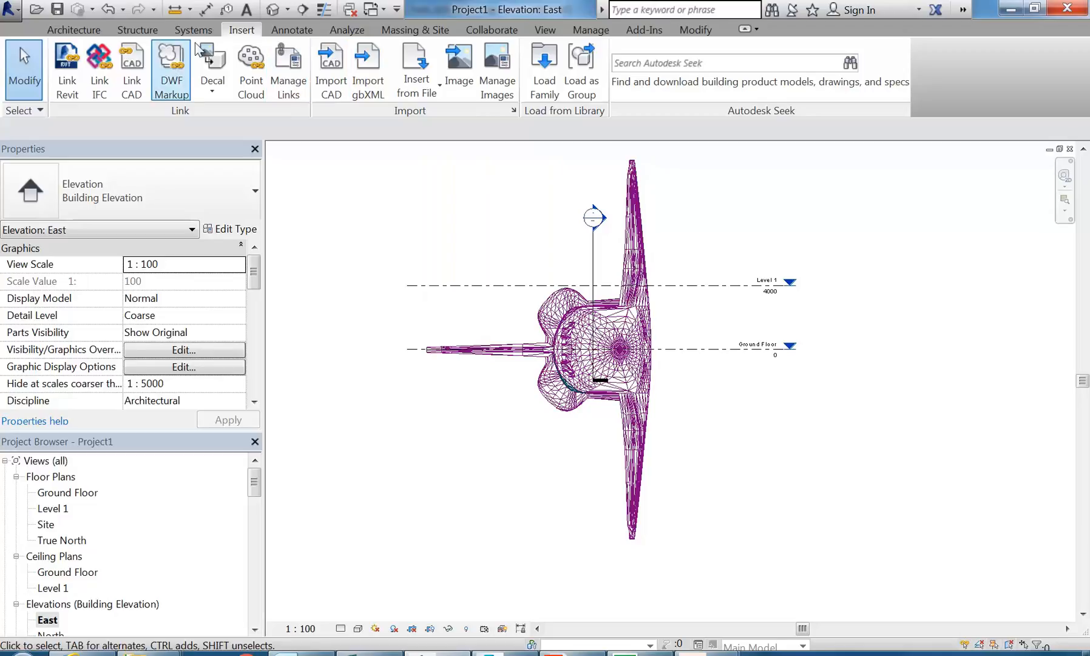
In Revit, reload the linked CAD file space-shuttle.DWG through Manage Links, accepting the import warning
click(590, 29)
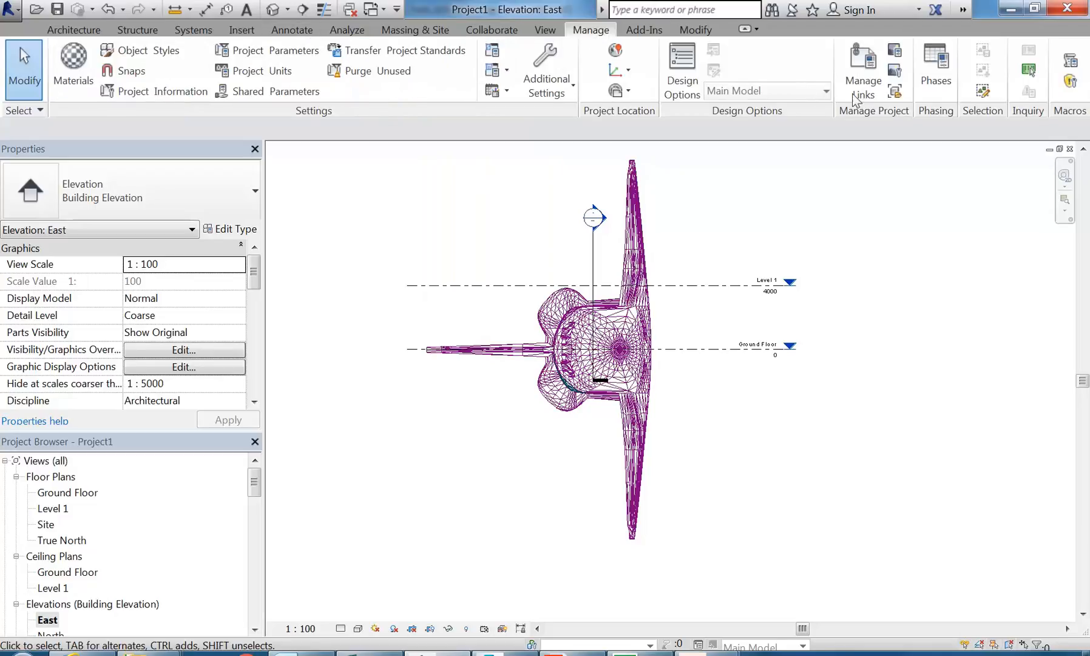
click(863, 70)
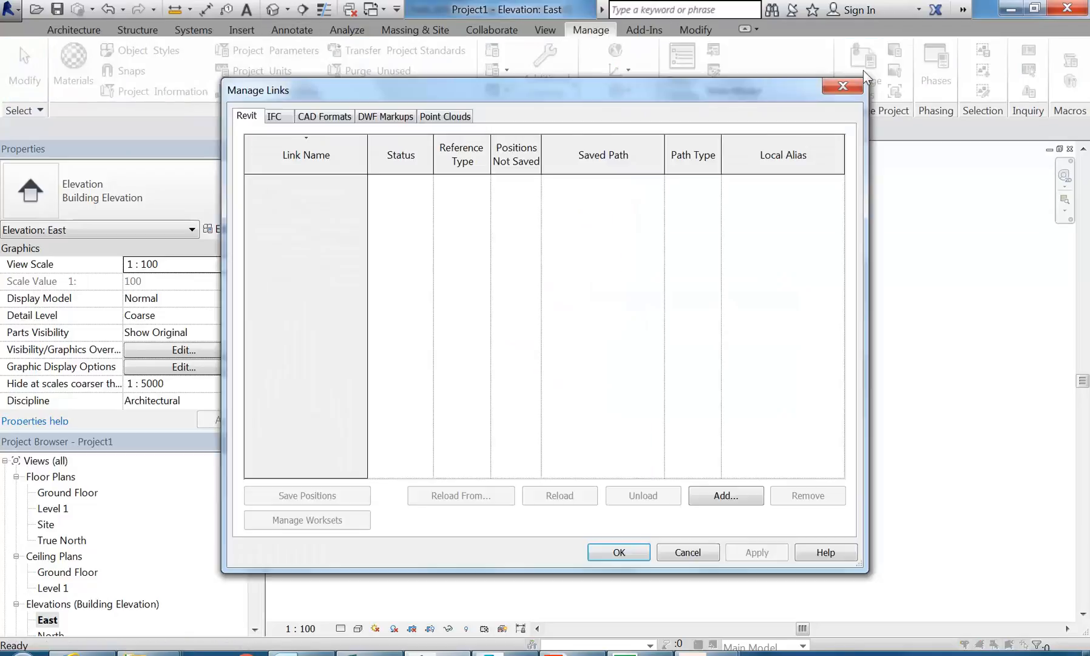
click(311, 121)
click(314, 181)
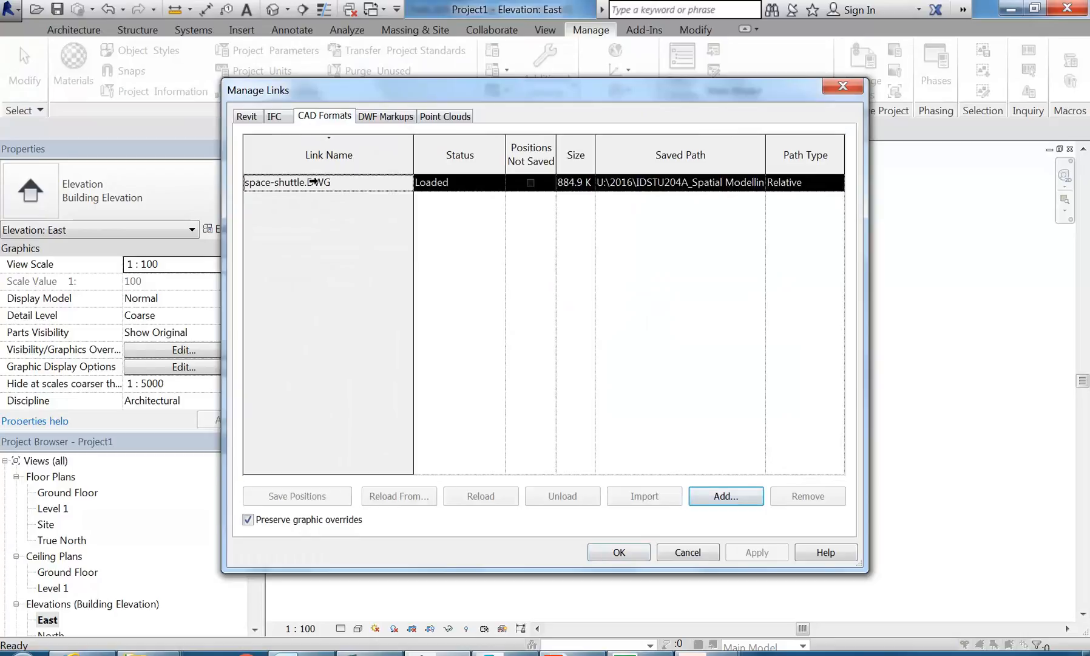
click(480, 503)
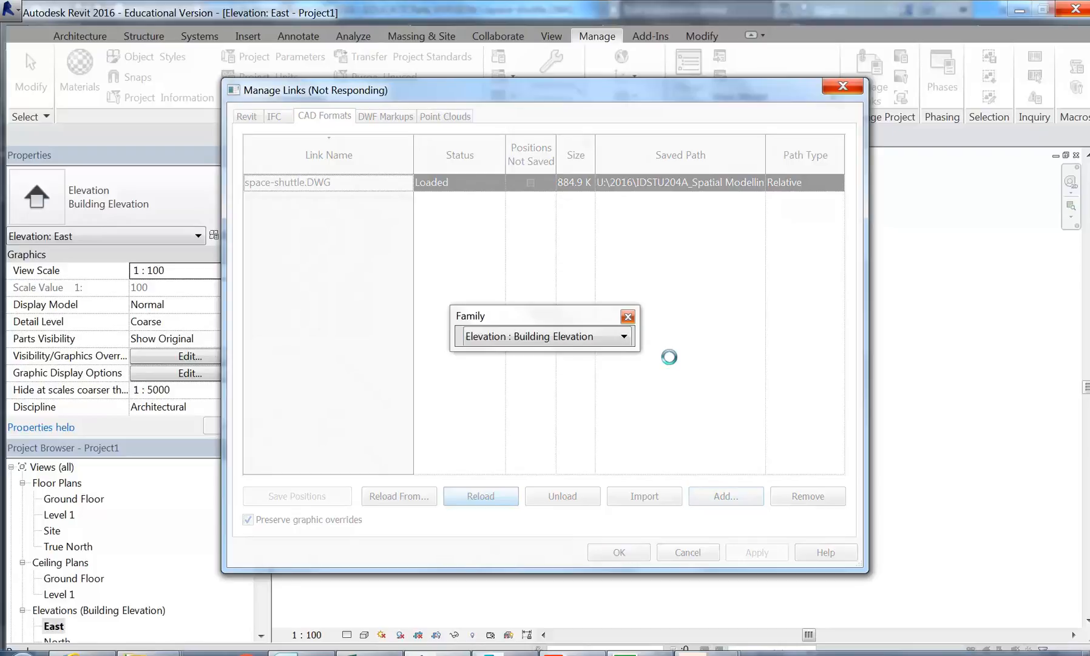
click(630, 317)
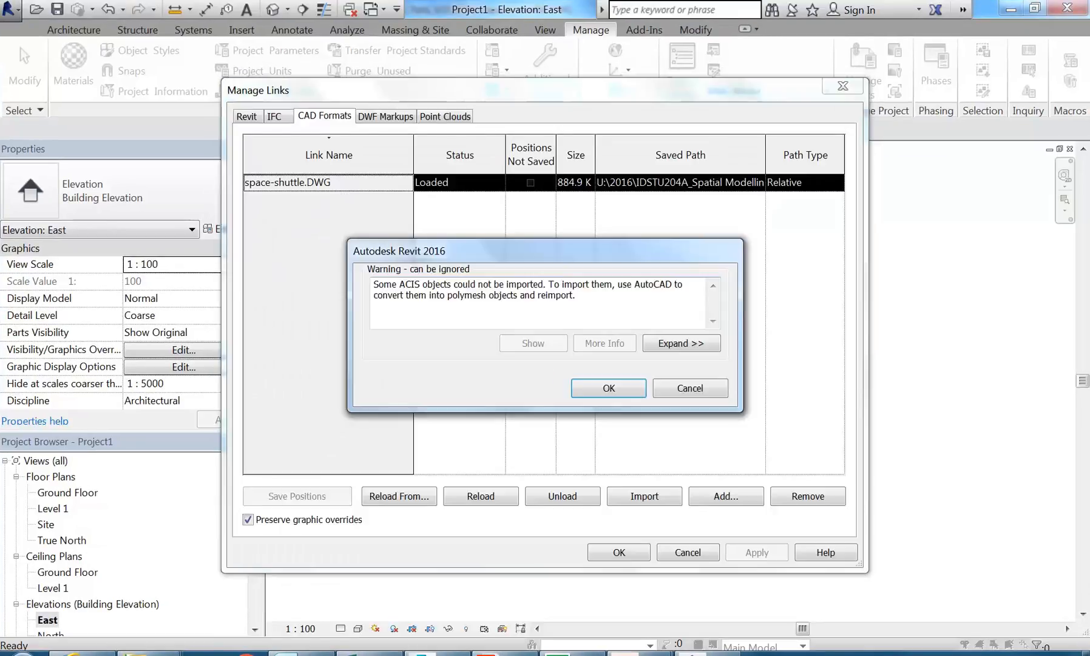
click(607, 387)
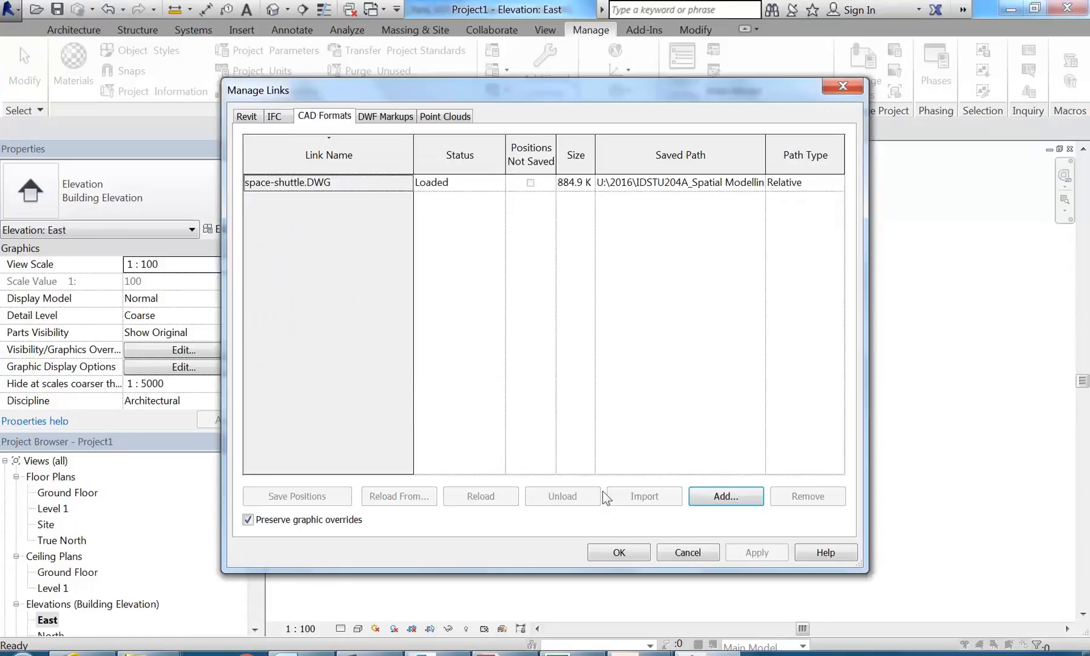
click(617, 554)
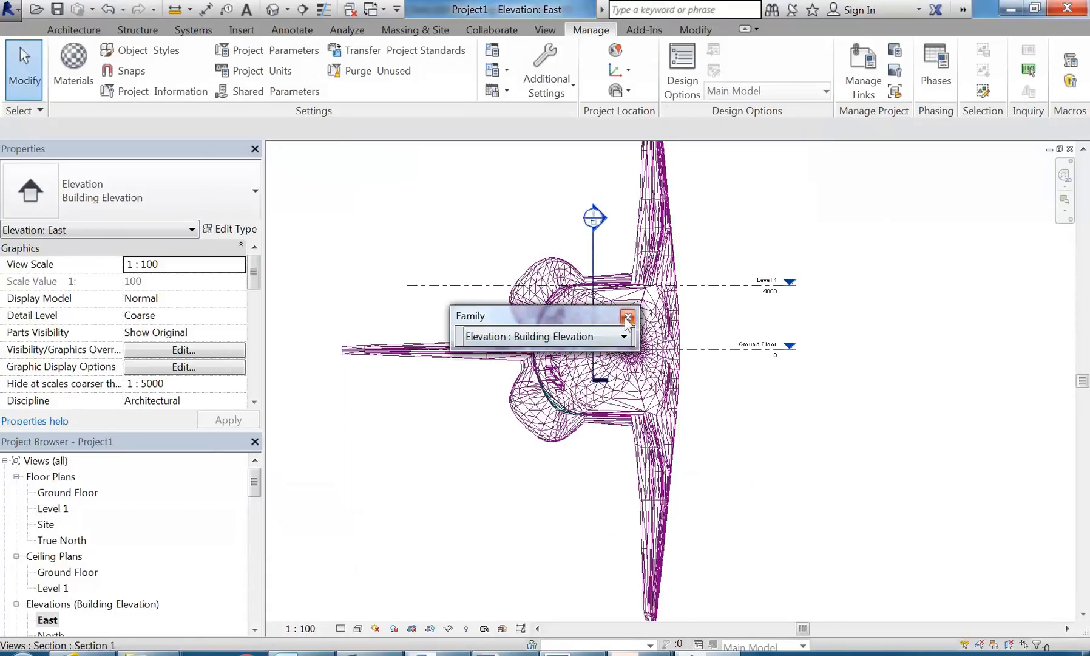
Try to rotate the linked shuttle 90 degrees clockwise in the East elevation
scroll(483, 465, down, 3)
middle_drag(567, 465, 593, 521)
click(588, 405)
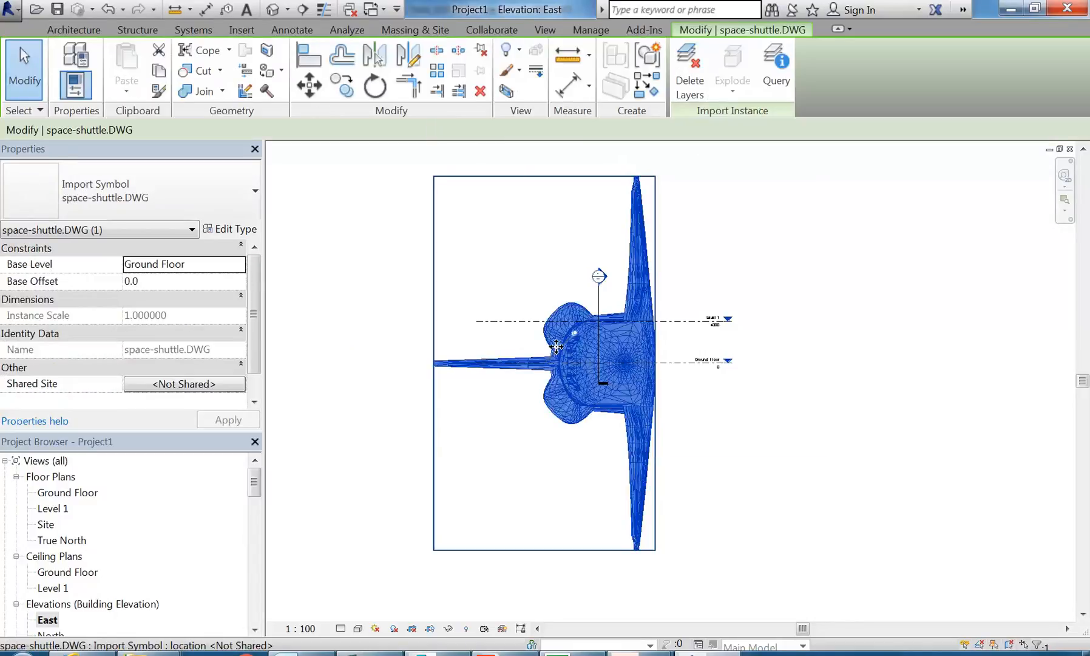
click(375, 86)
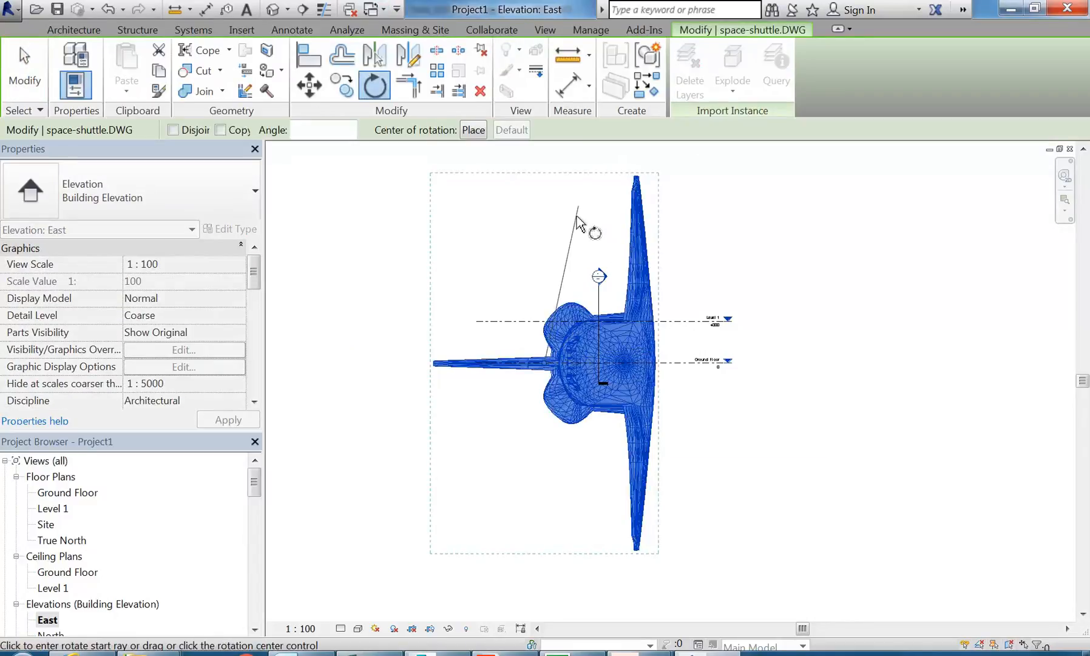
click(545, 212)
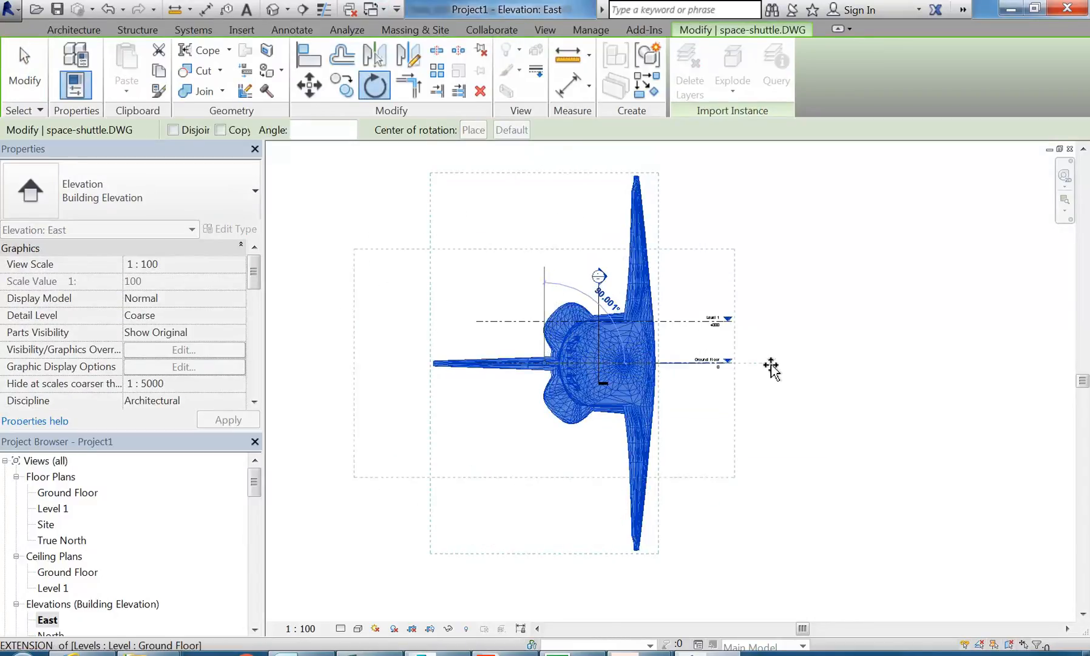
click(769, 364)
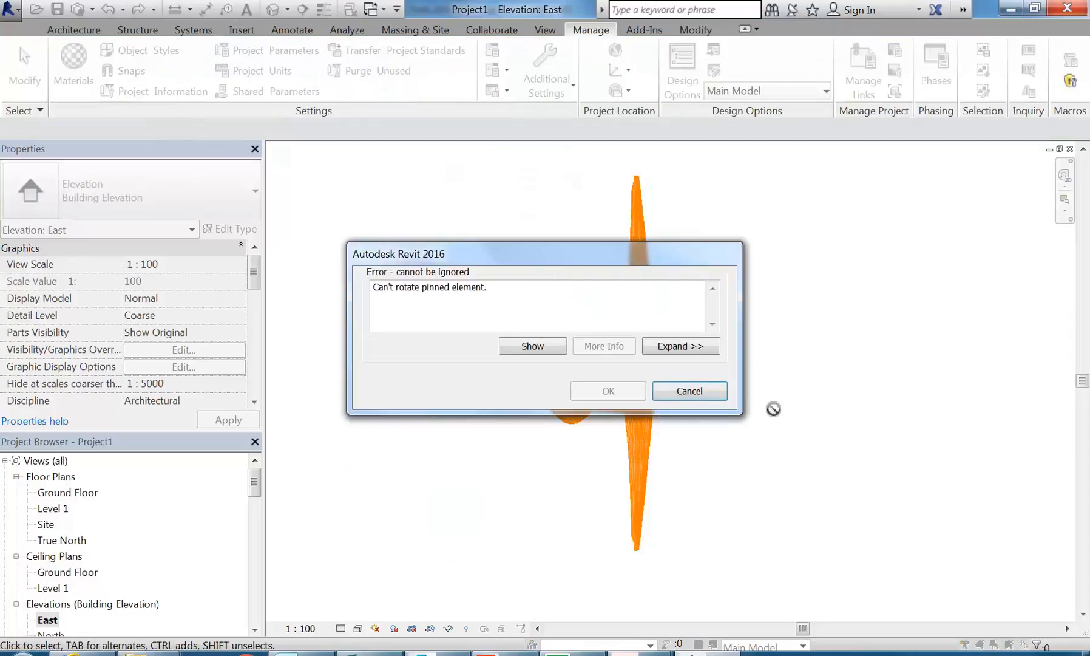
click(716, 390)
Unpin the linked shuttle and rotate it 90 degrees clockwise so its tail fin points upward in the East elevation
click(481, 50)
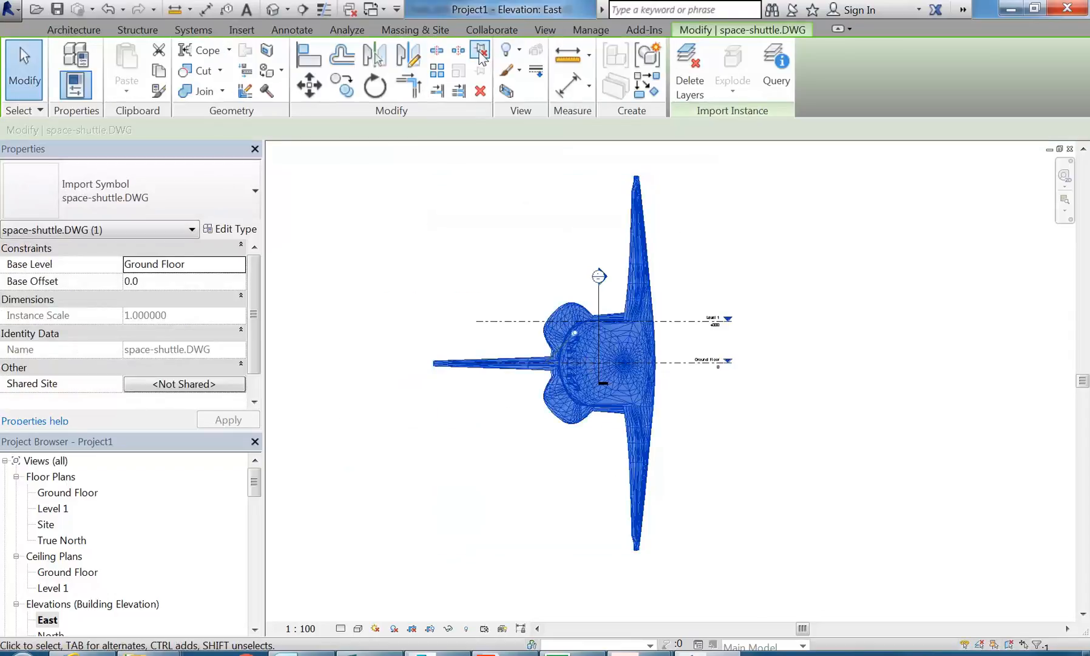
click(375, 86)
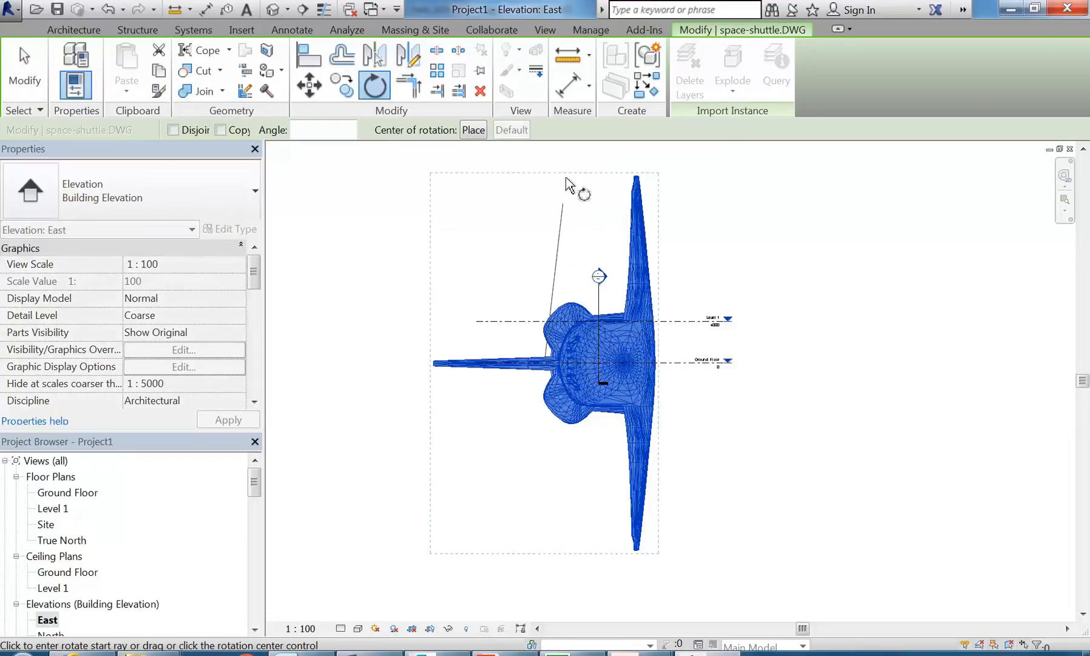
click(545, 194)
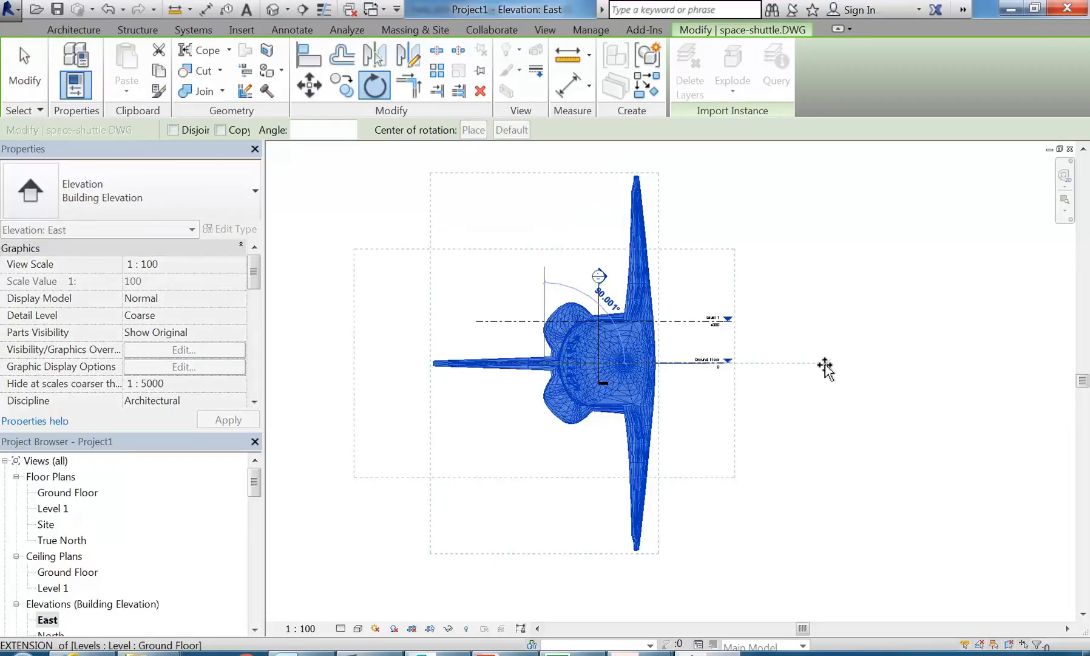
click(749, 365)
Move the rotated shuttle up in the East elevation to a base offset of about 5581 mm and open the default 3D view
drag(554, 394, 604, 361)
click(637, 431)
click(273, 9)
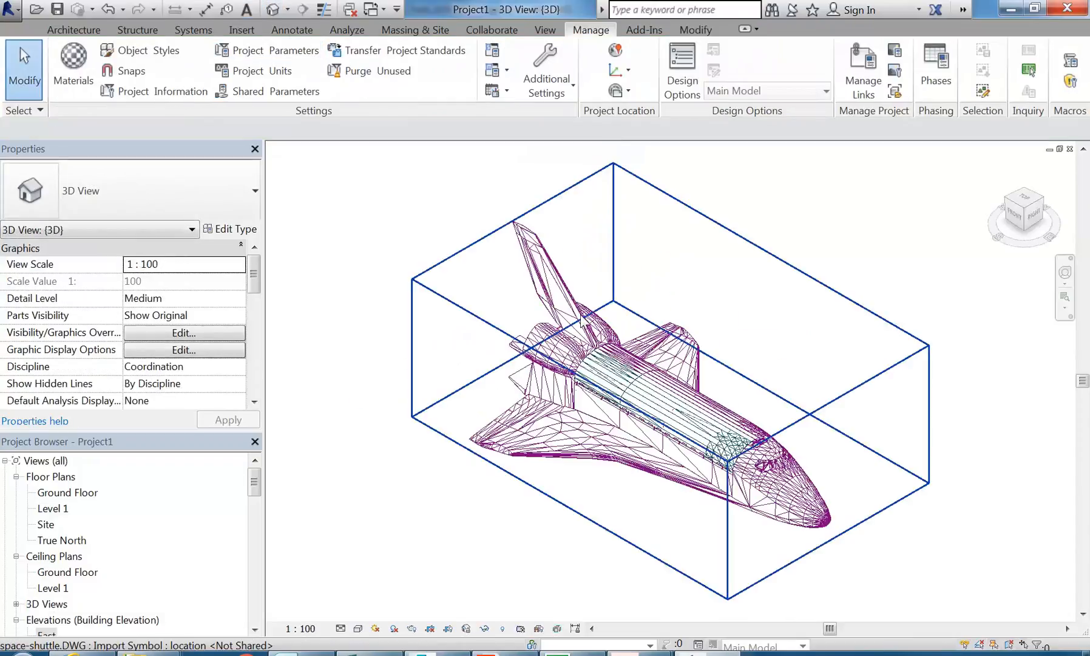
Look over the linked shuttle in Revit's 3D view, selecting it to check its extents and clearing the selection
scroll(677, 428, up, 2)
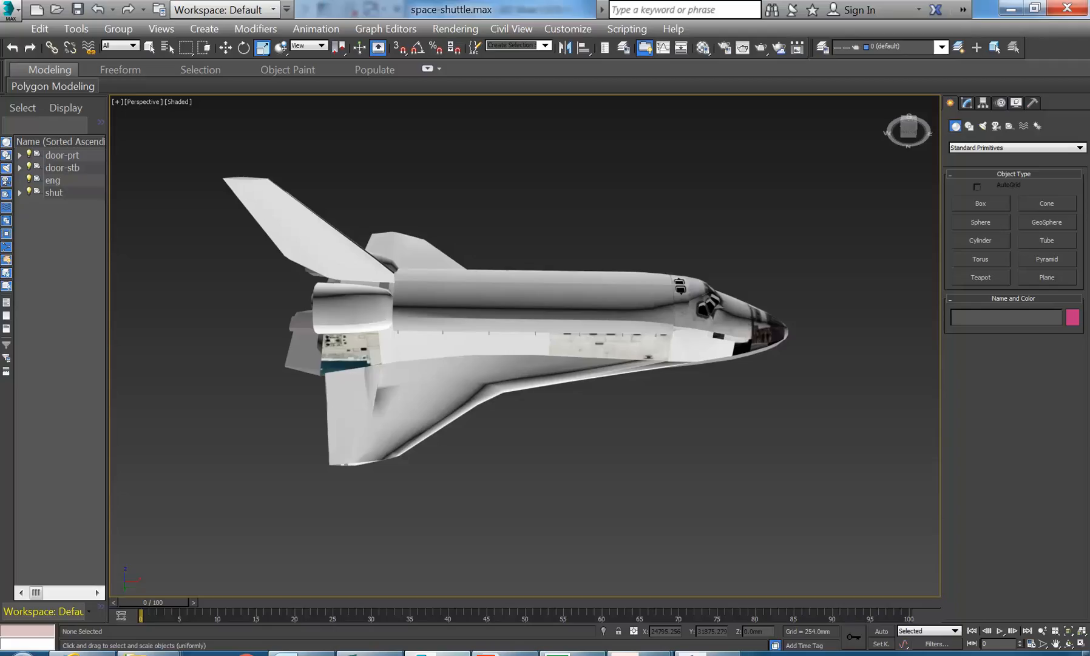
click(4, 5)
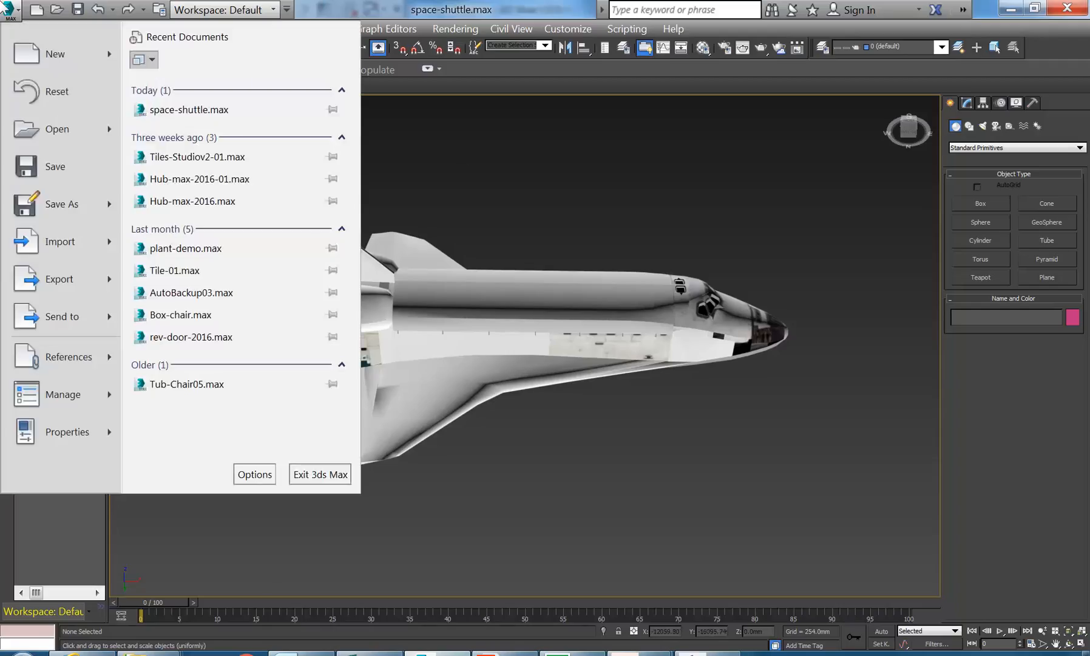
click(7, 7)
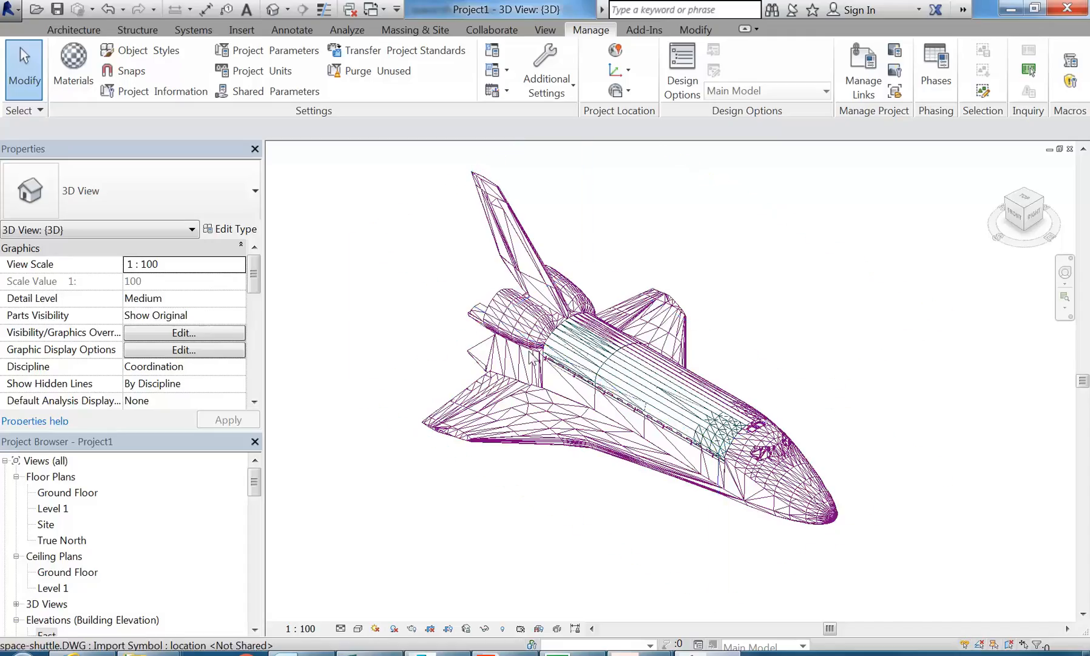
click(533, 359)
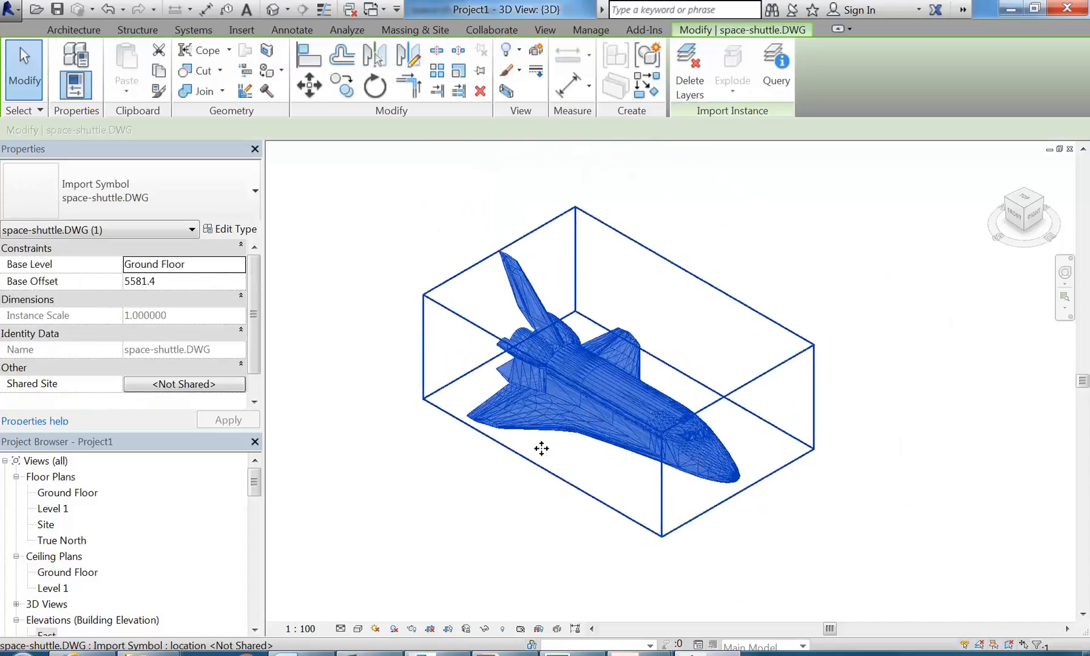
middle_drag(618, 429, 686, 388)
middle_drag(587, 449, 521, 471)
scroll(557, 417, up, 2)
click(583, 498)
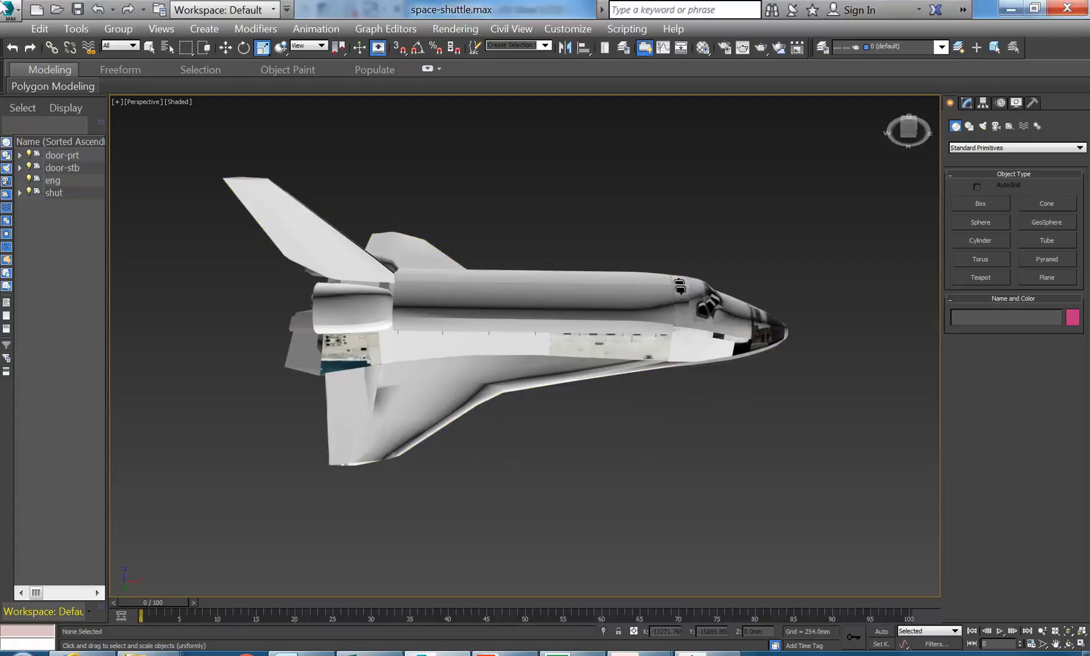
Switch to 3ds Max and reset it to an empty scene, saving the changes to space-shuttle.max
click(7, 9)
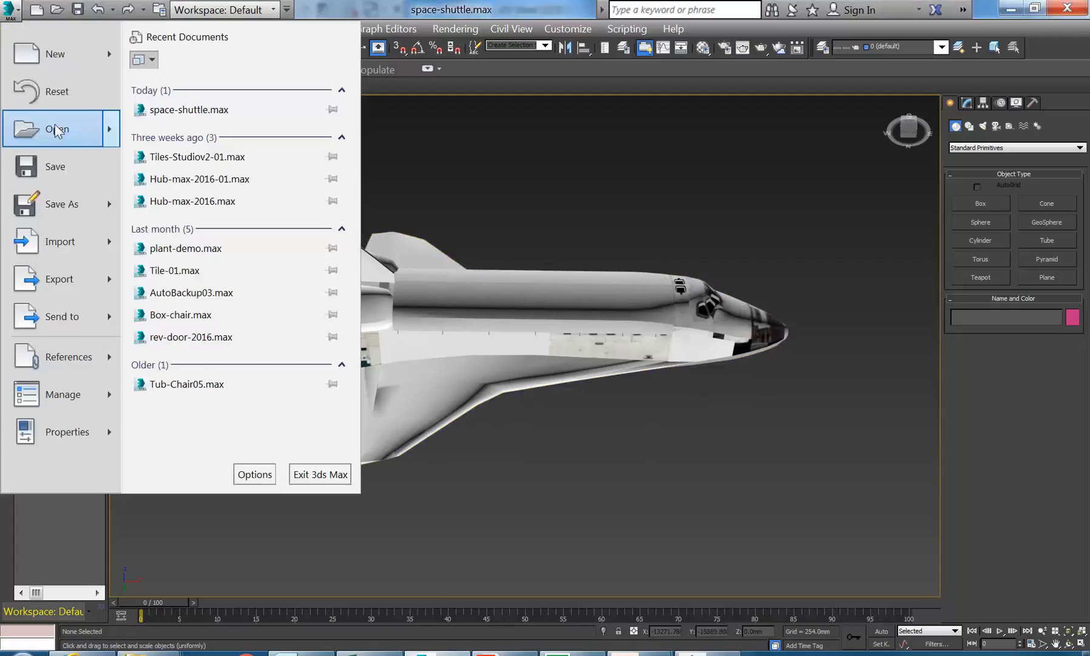
click(54, 92)
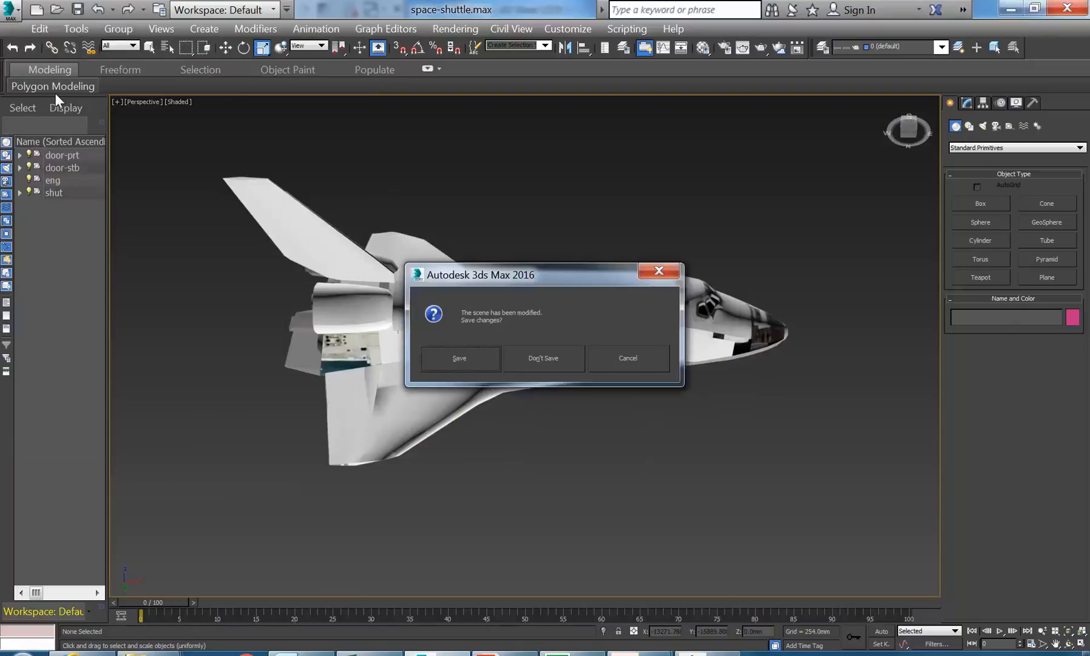
click(460, 358)
click(497, 361)
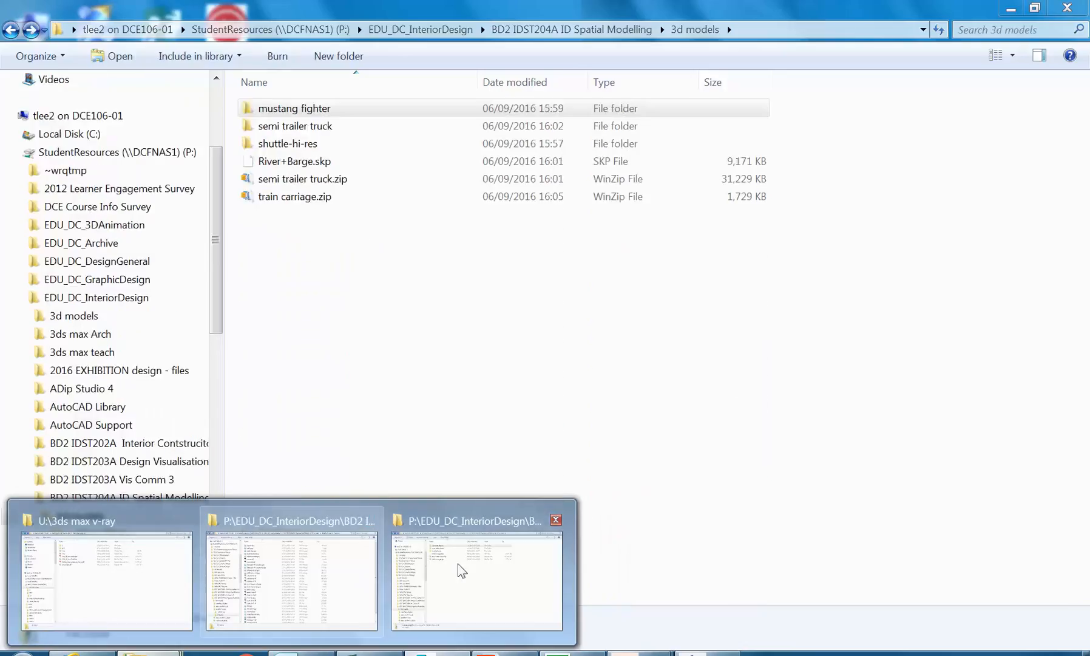
Look through the files in the mustang fighter folder under 3d models in Windows Explorer, and return to the empty 3ds Max scene
mouse_move(215, 545)
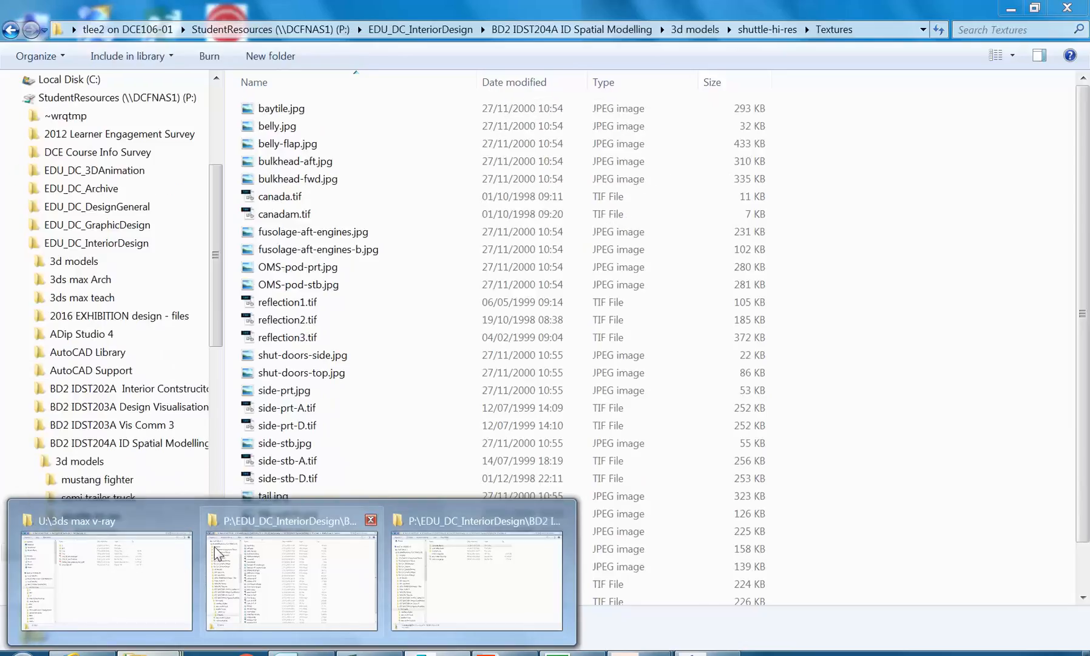
click(487, 545)
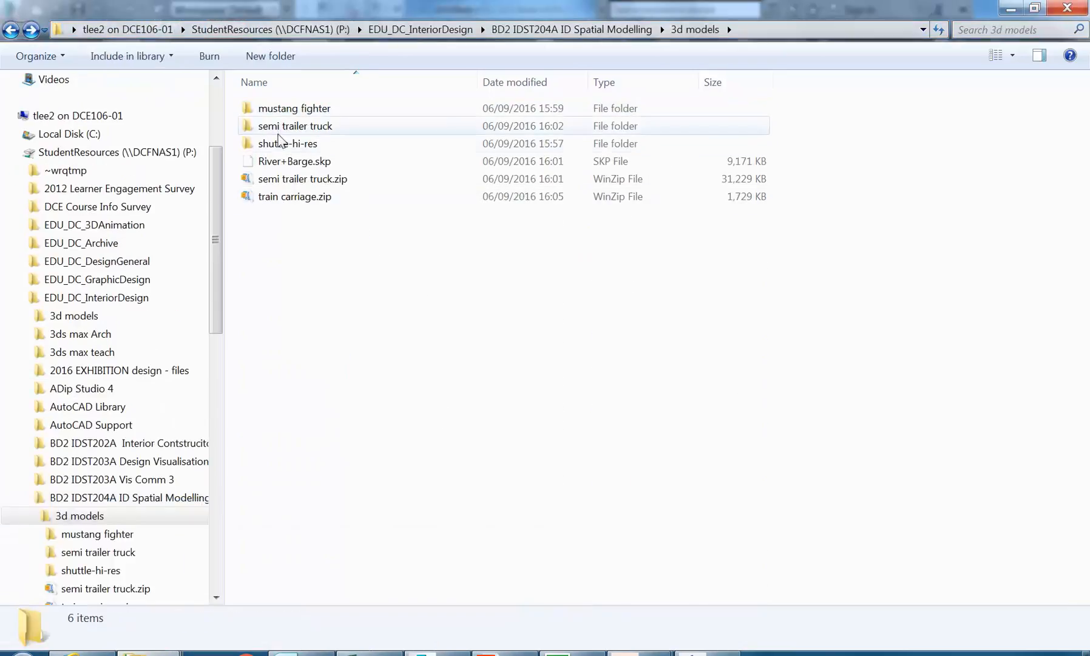
double_click(280, 110)
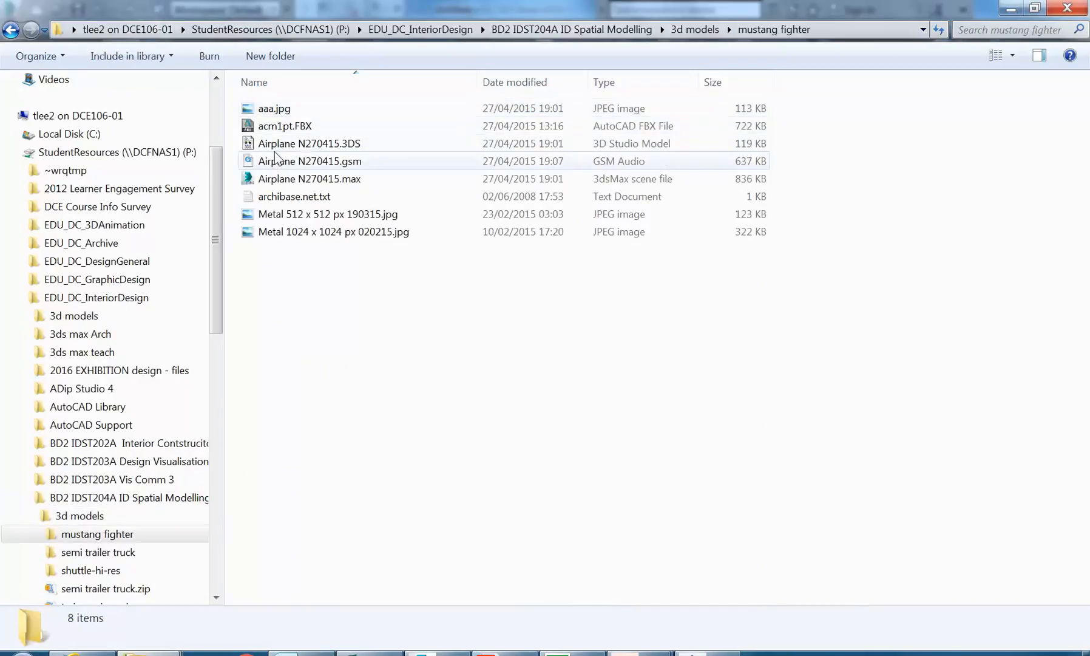
click(1010, 9)
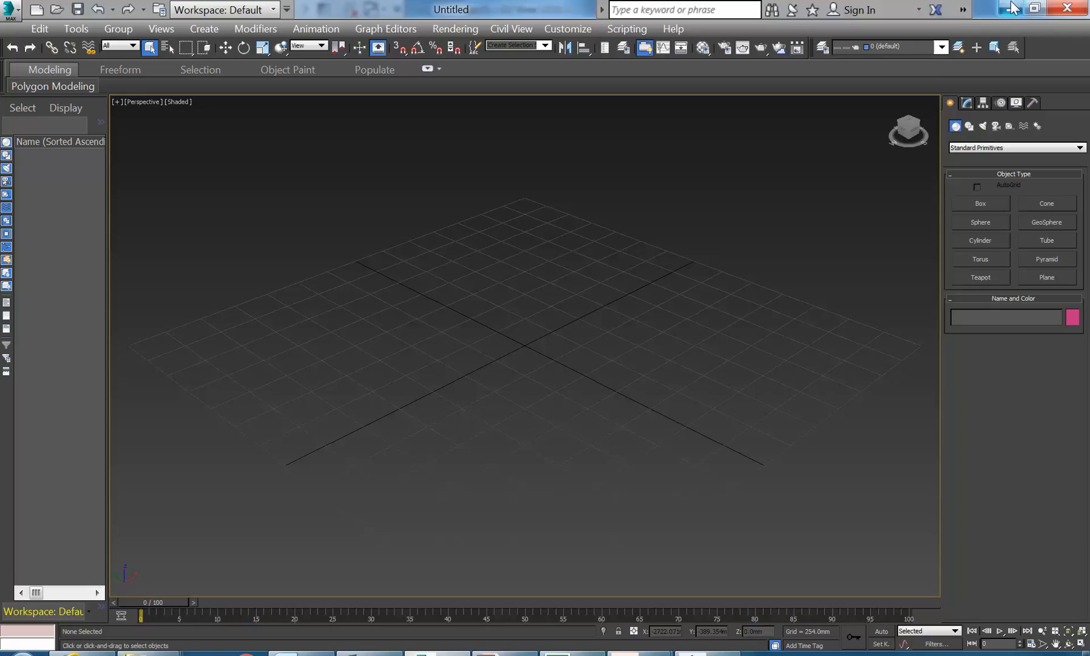
Open Airplane N270415.max from the mustang fighter folder on the P: drive, continuing despite missing DLLs and declining to disable gamma/LUT correction
click(9, 11)
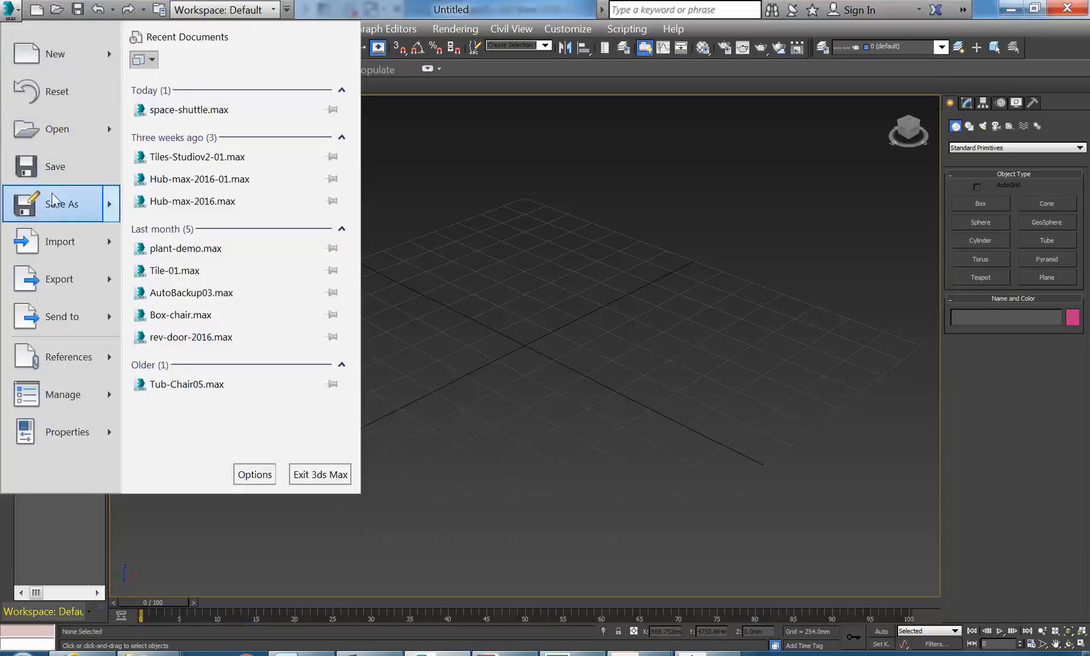
click(52, 128)
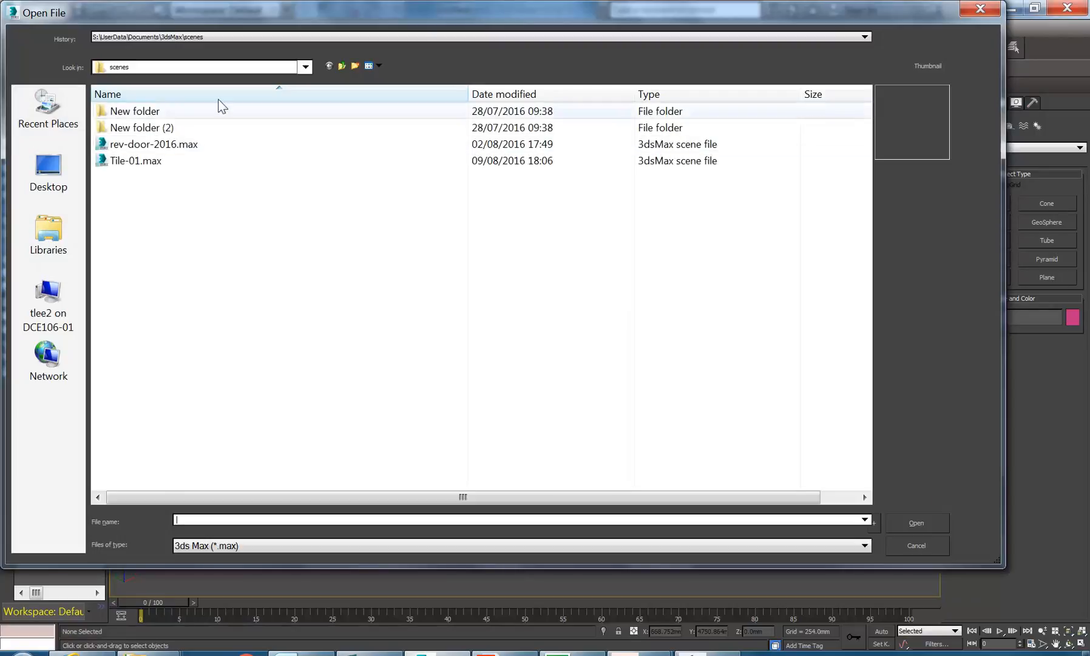
click(302, 66)
click(200, 175)
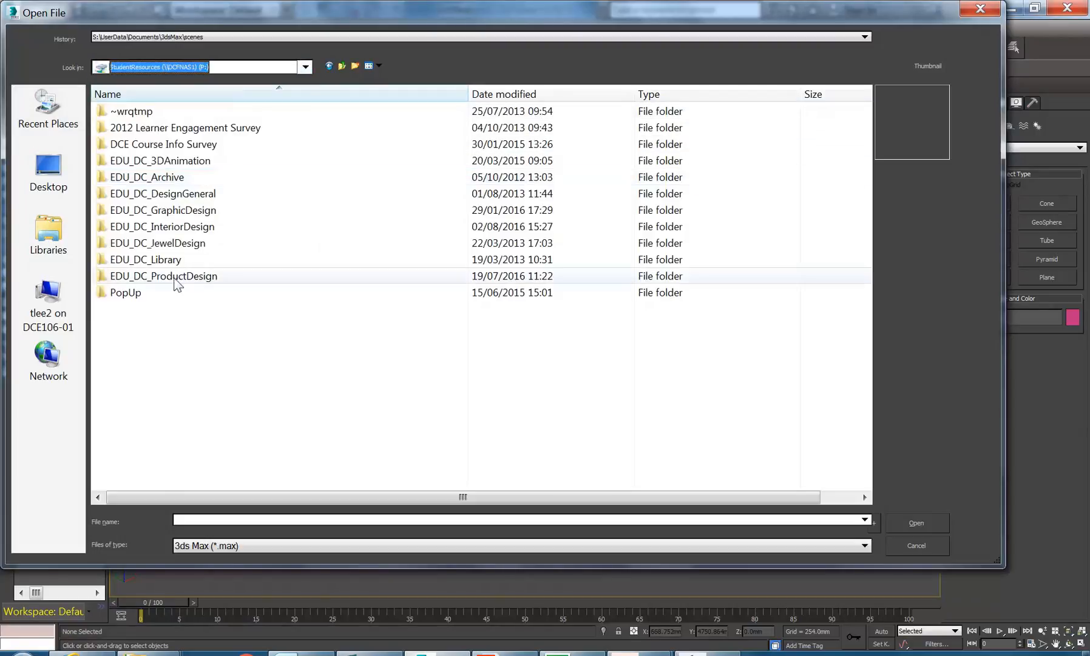
double_click(182, 221)
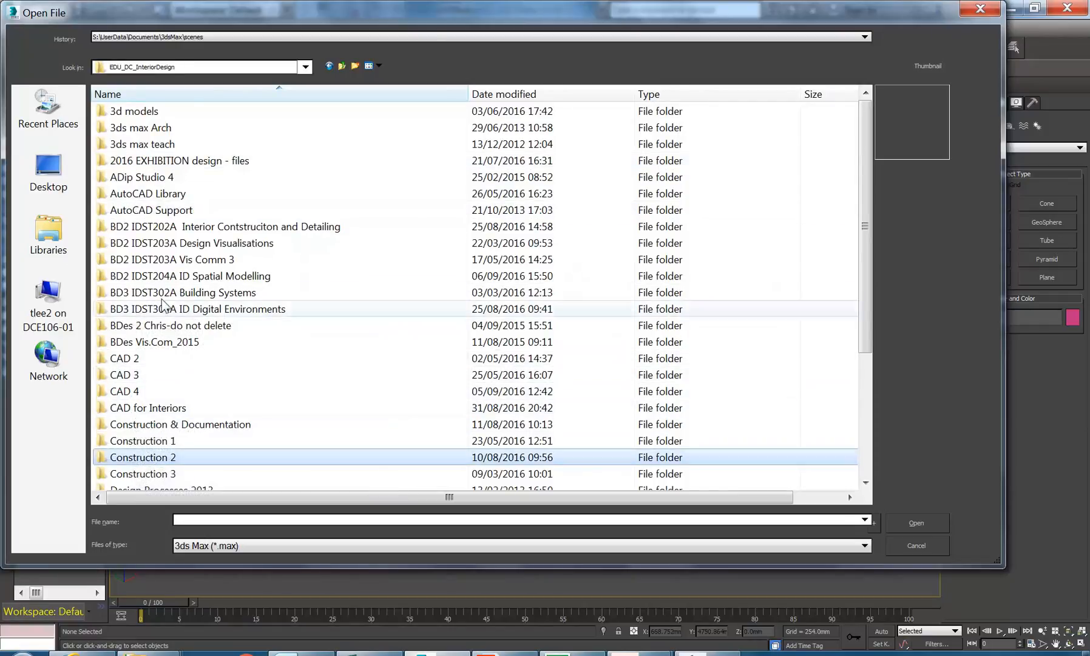
double_click(160, 276)
double_click(134, 111)
double_click(135, 111)
click(134, 111)
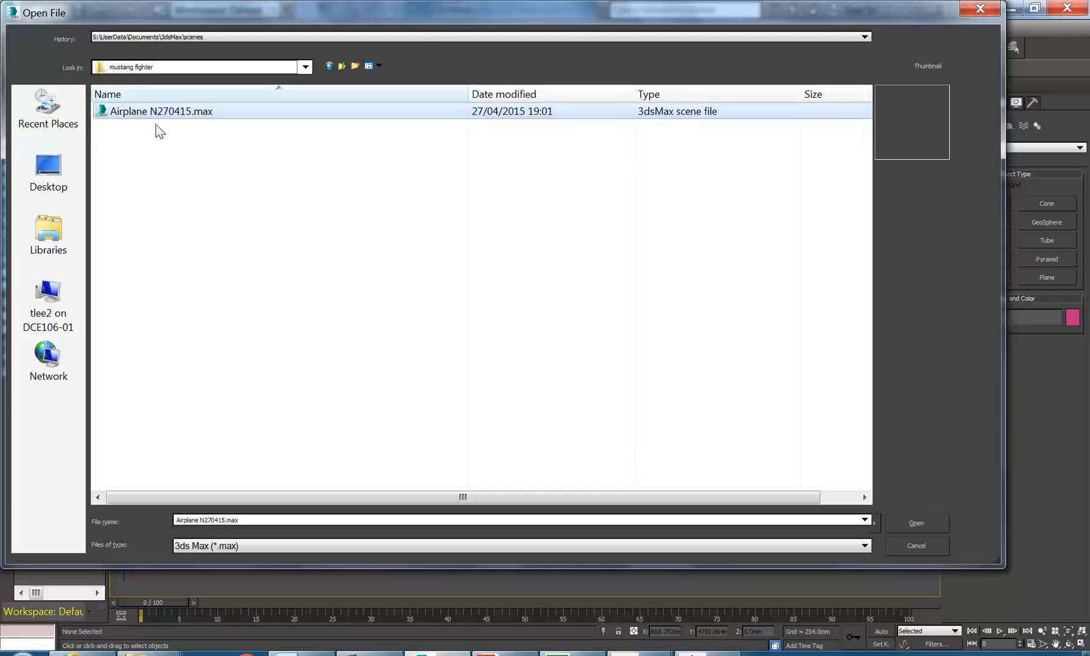
double_click(151, 110)
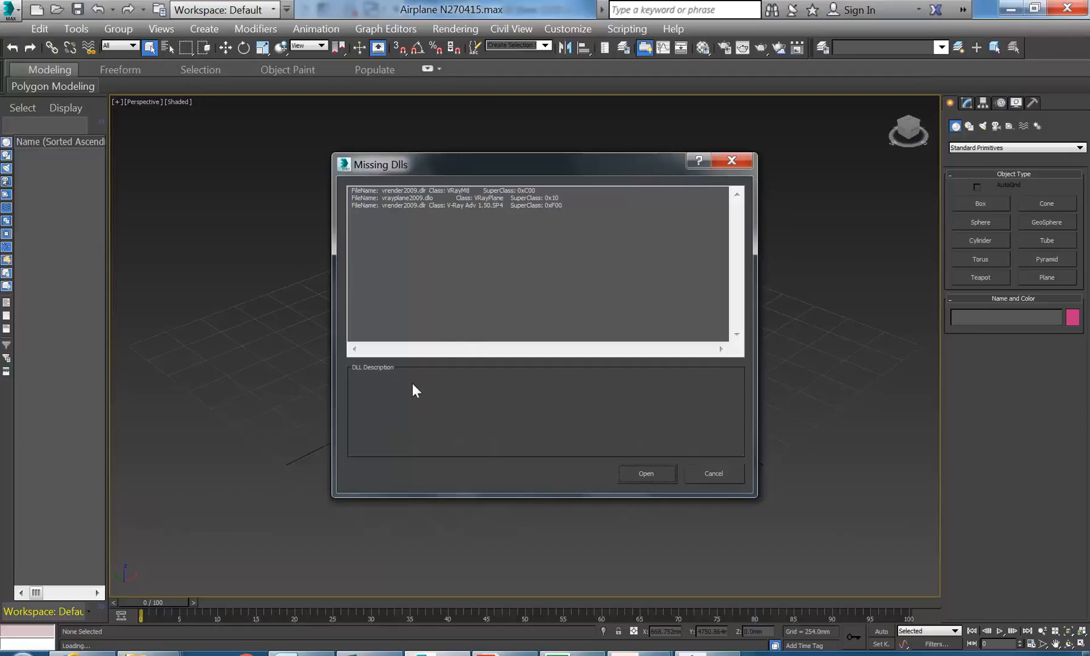
click(642, 472)
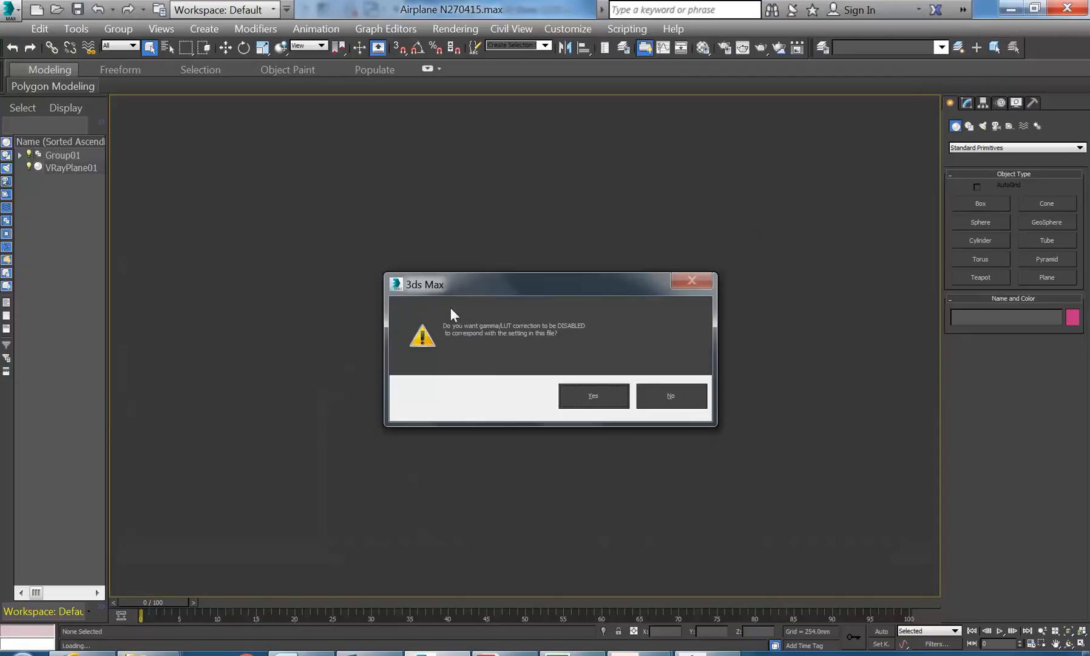
click(676, 406)
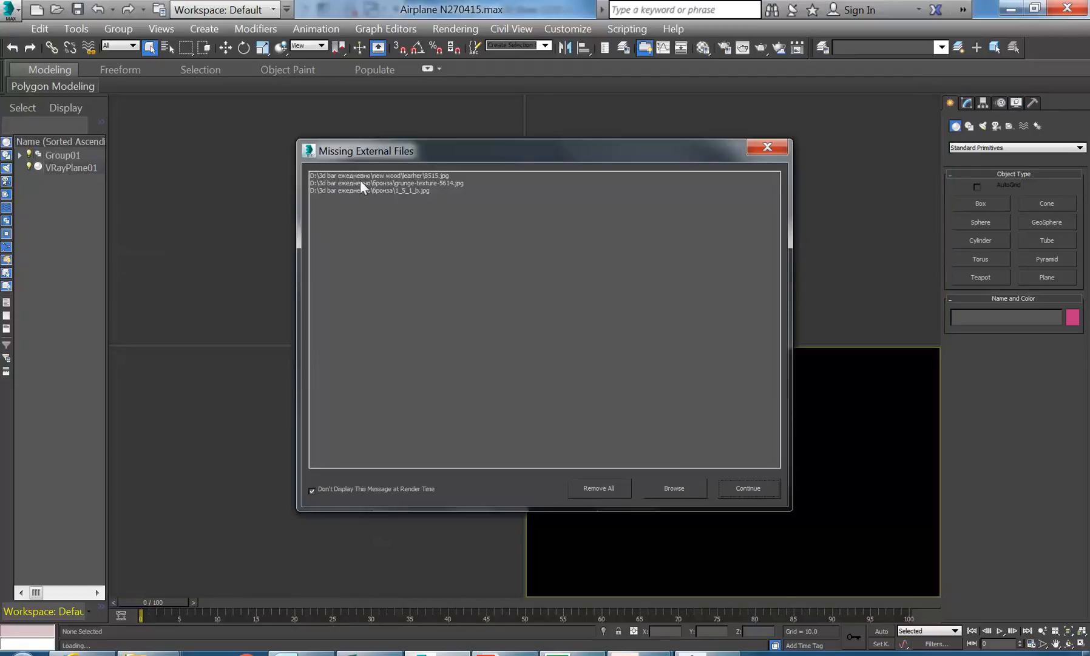
Switch to the mustang fighter folder in Windows Explorer and copy aaa.jpg, Metal 512 x 512 px 190315.jpg and Metal 1024 x 1024 px 020215.jpg
mouse_move(152, 653)
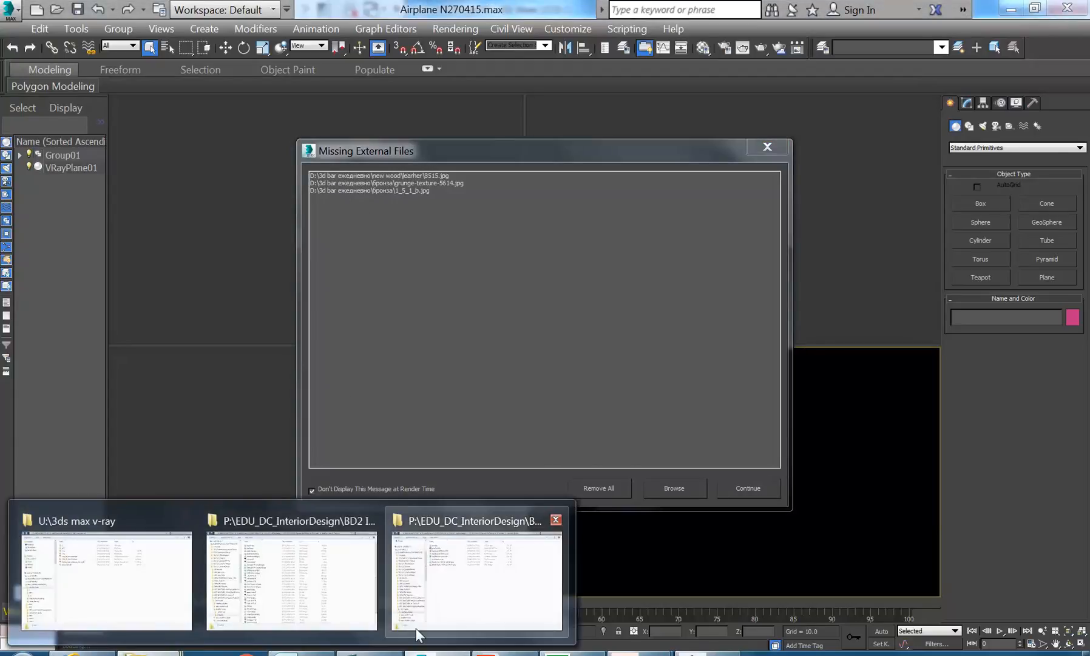
click(403, 602)
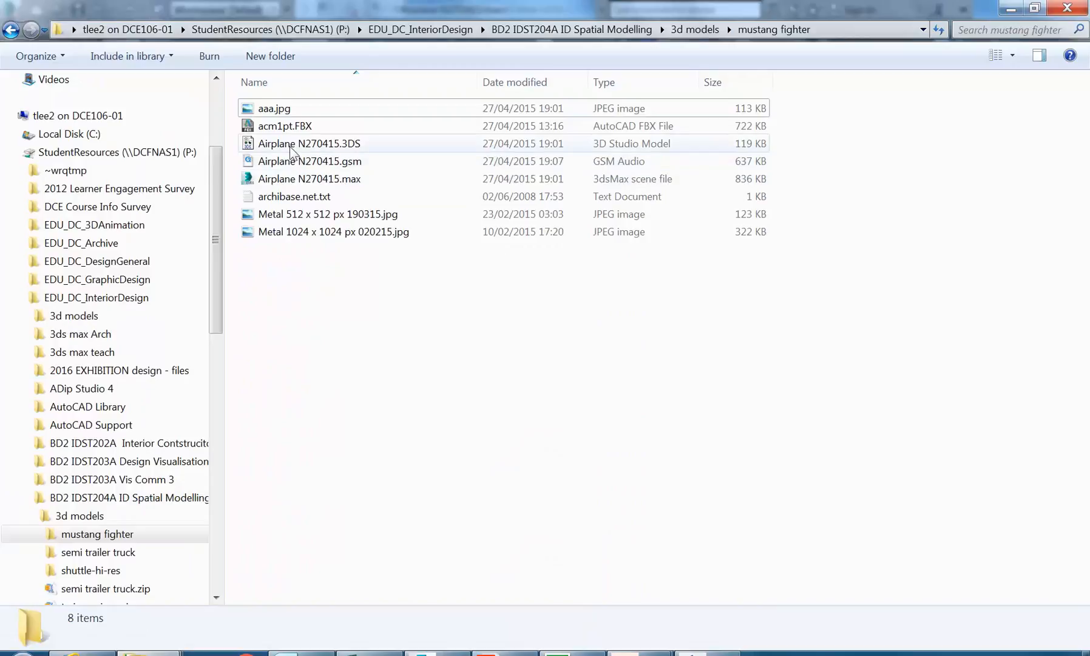
click(298, 231)
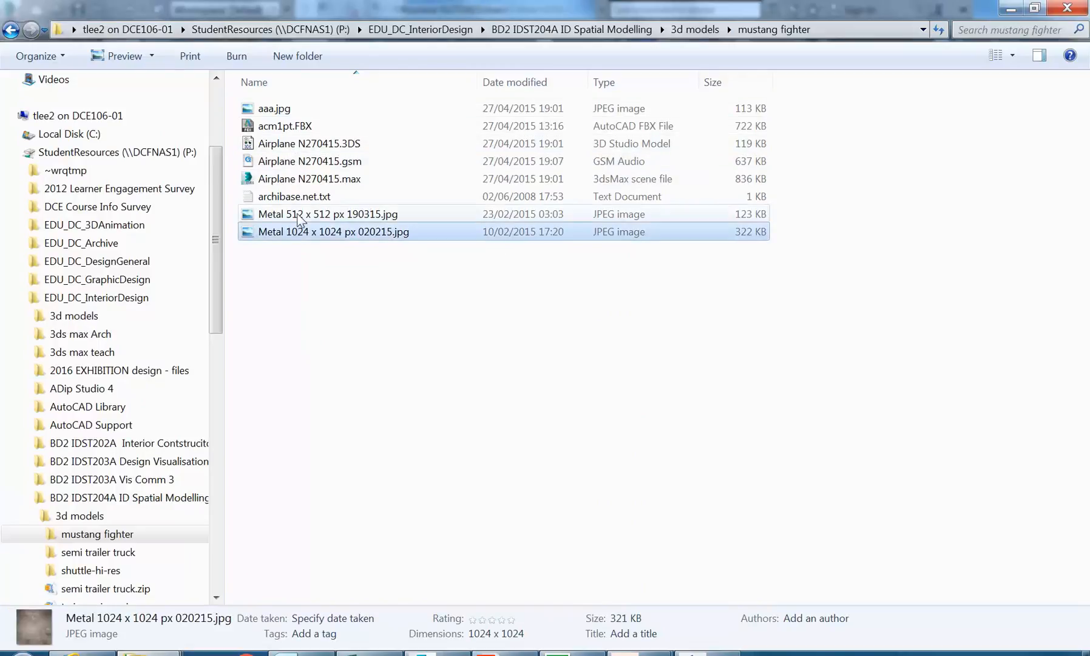
ctrl+click(297, 215)
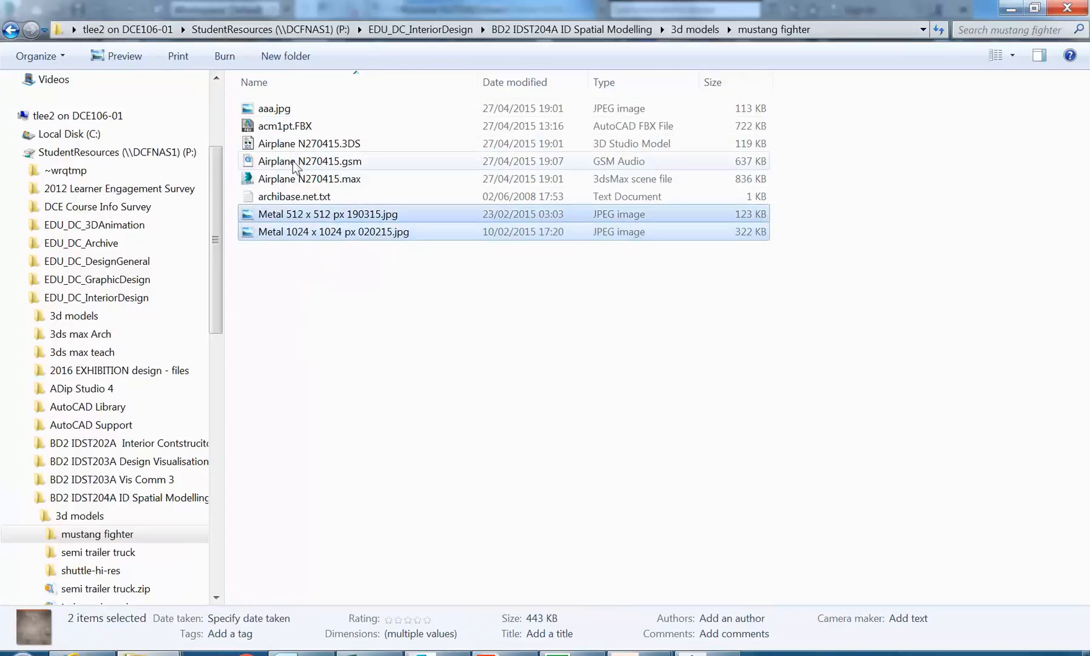
ctrl+click(282, 110)
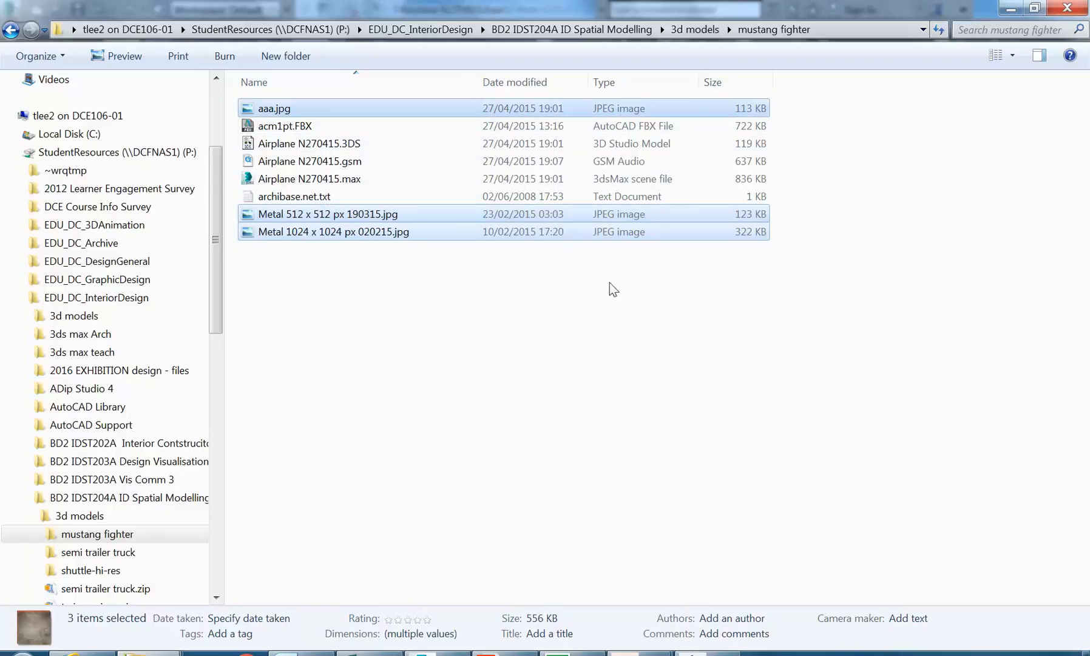
click(429, 265)
Paste the copied texture images into the Textures folder inside shuttle-hi-res
click(695, 29)
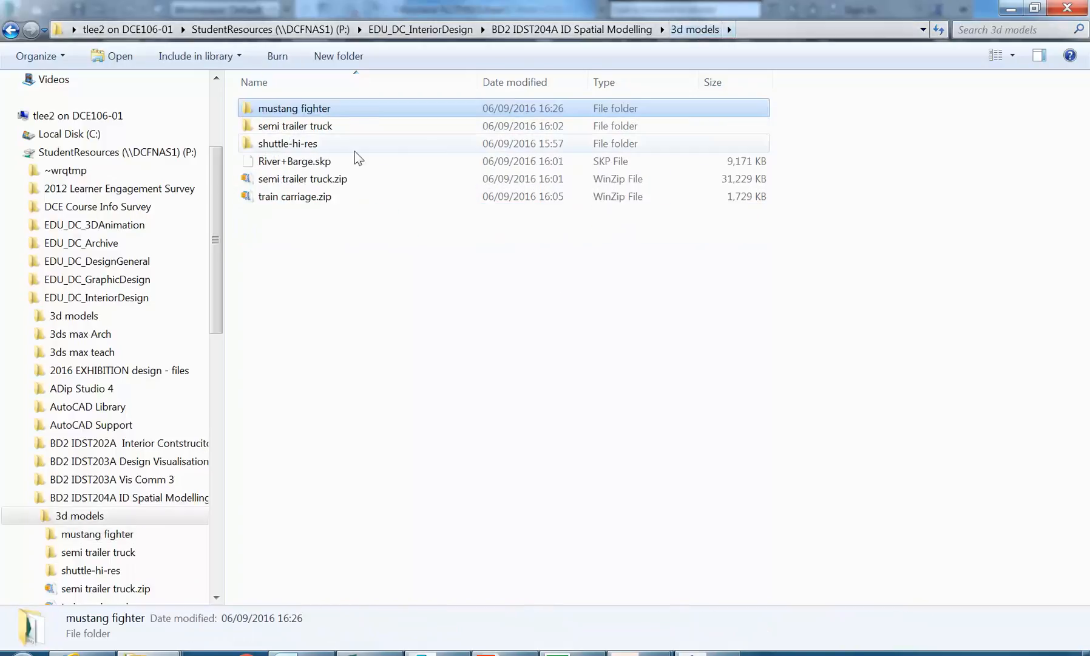
double_click(281, 144)
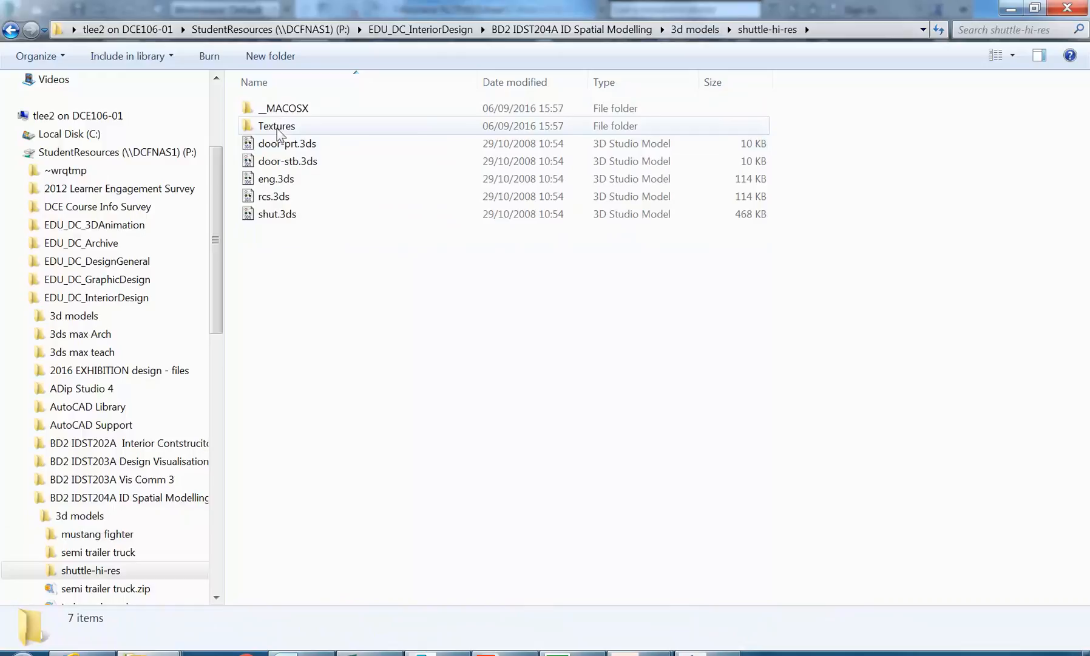
double_click(277, 127)
right_click(809, 158)
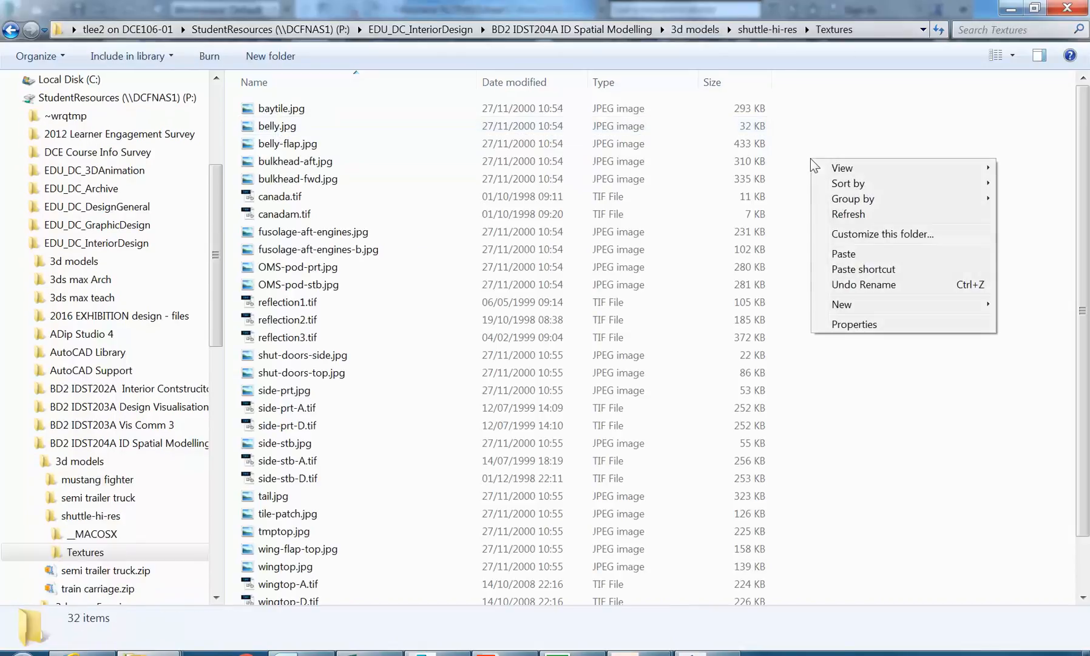
click(830, 255)
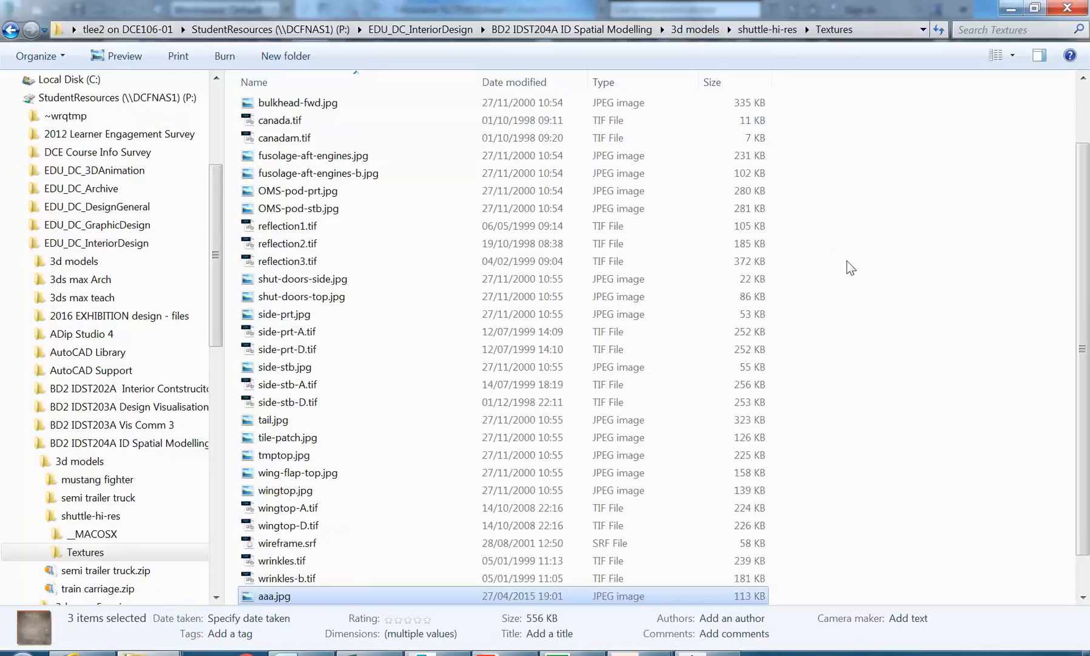
click(857, 265)
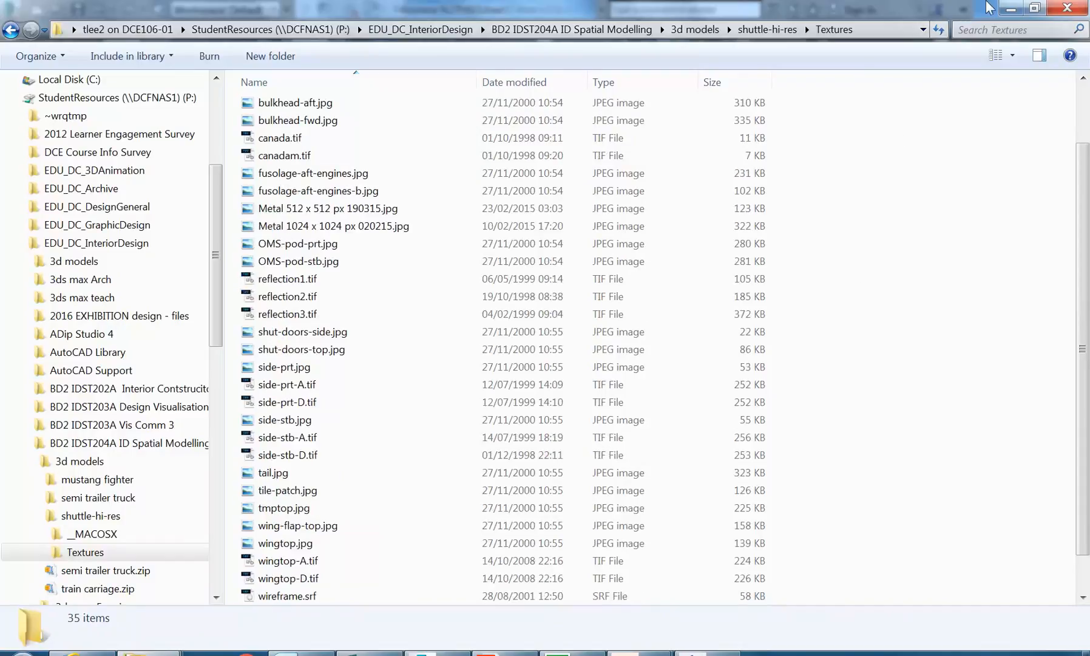
Look in the mustang fighter folder under 3d models in Windows Explorer for the missing texture files
click(1008, 9)
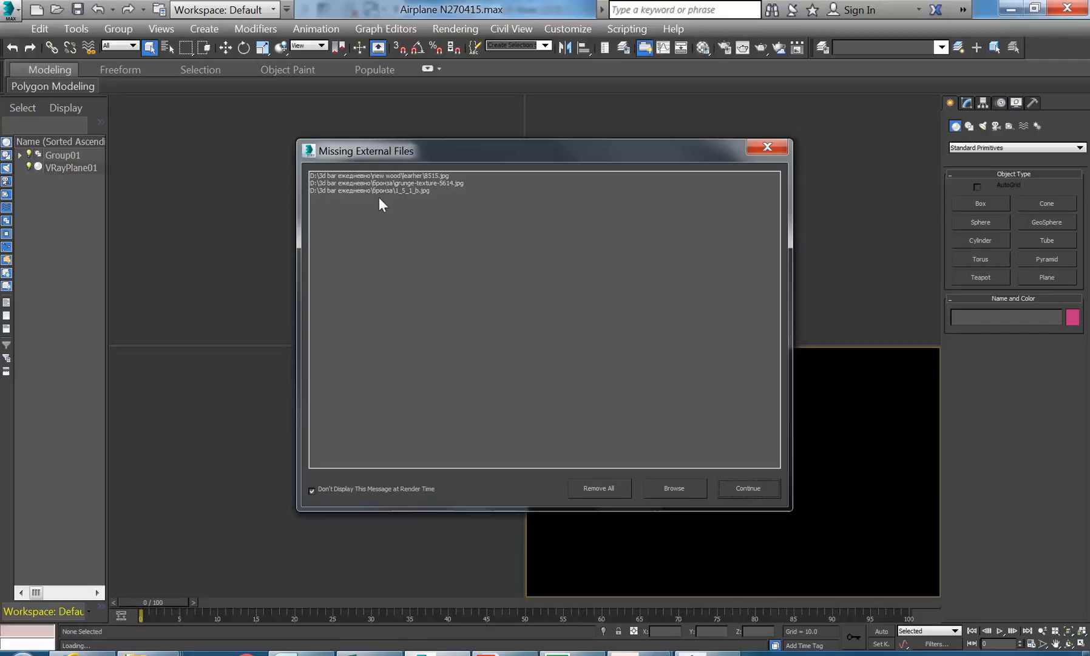
mouse_move(168, 648)
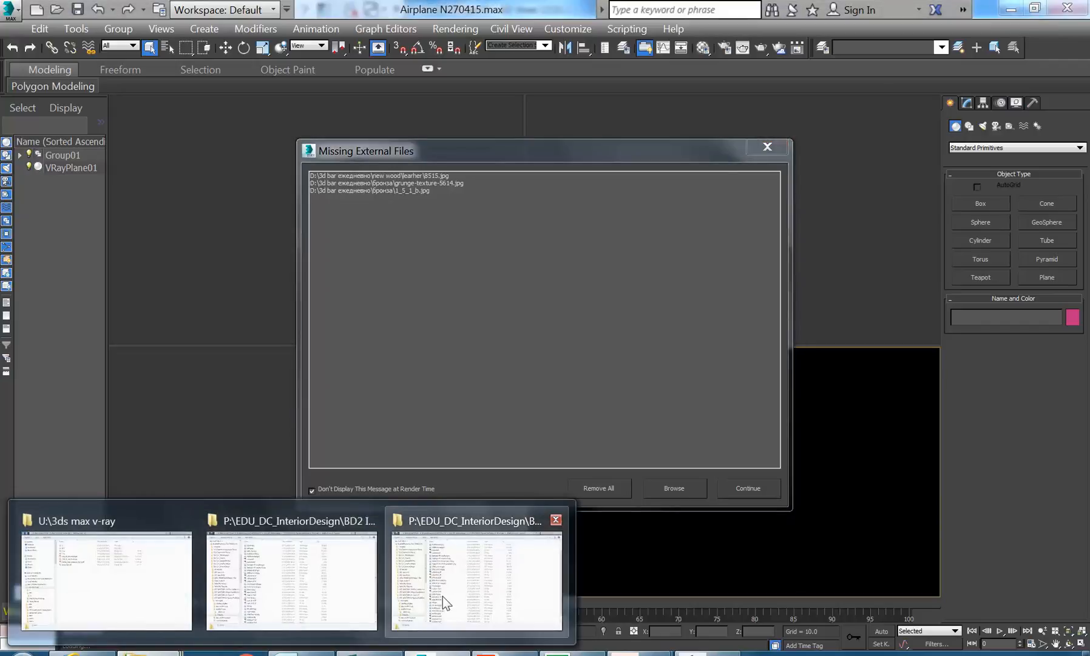
mouse_move(282, 590)
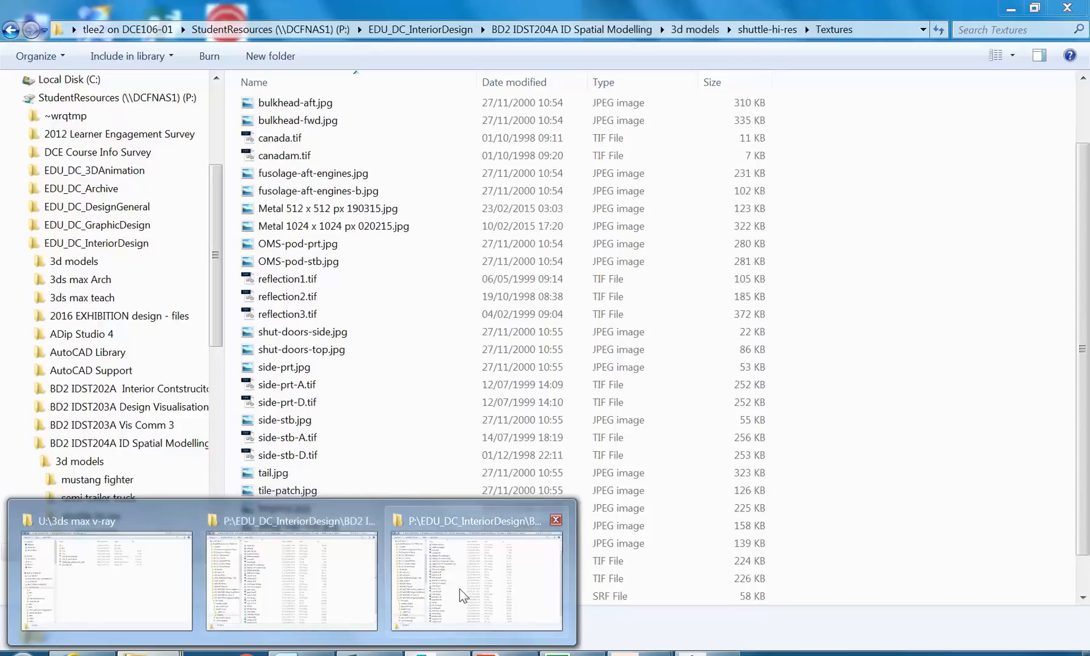
click(315, 593)
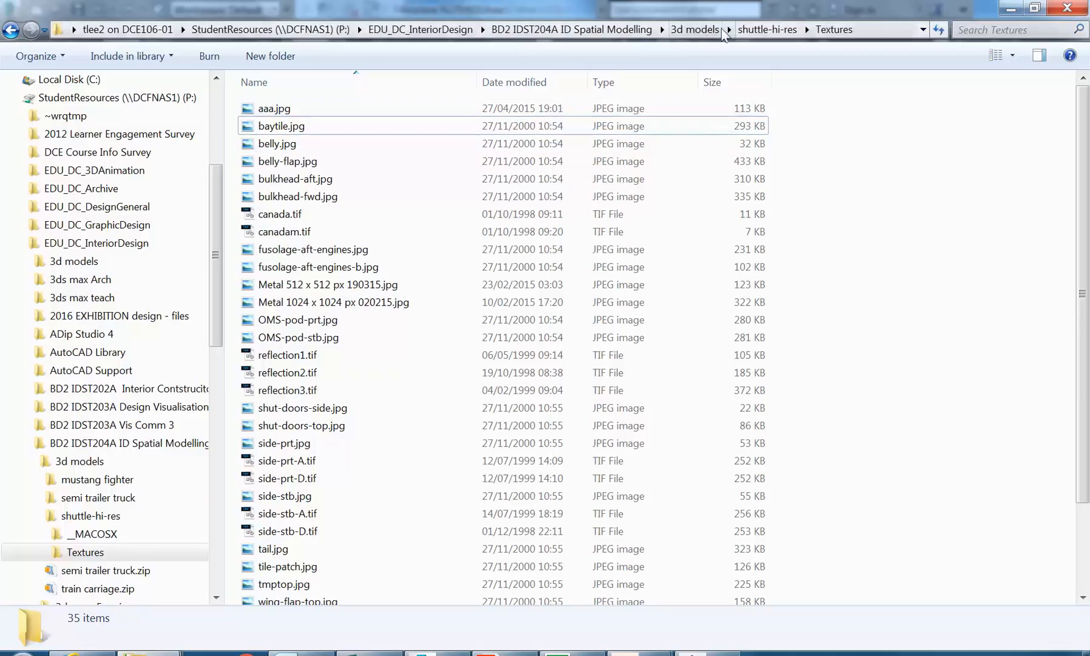
click(695, 30)
drag(581, 10, 1089, 36)
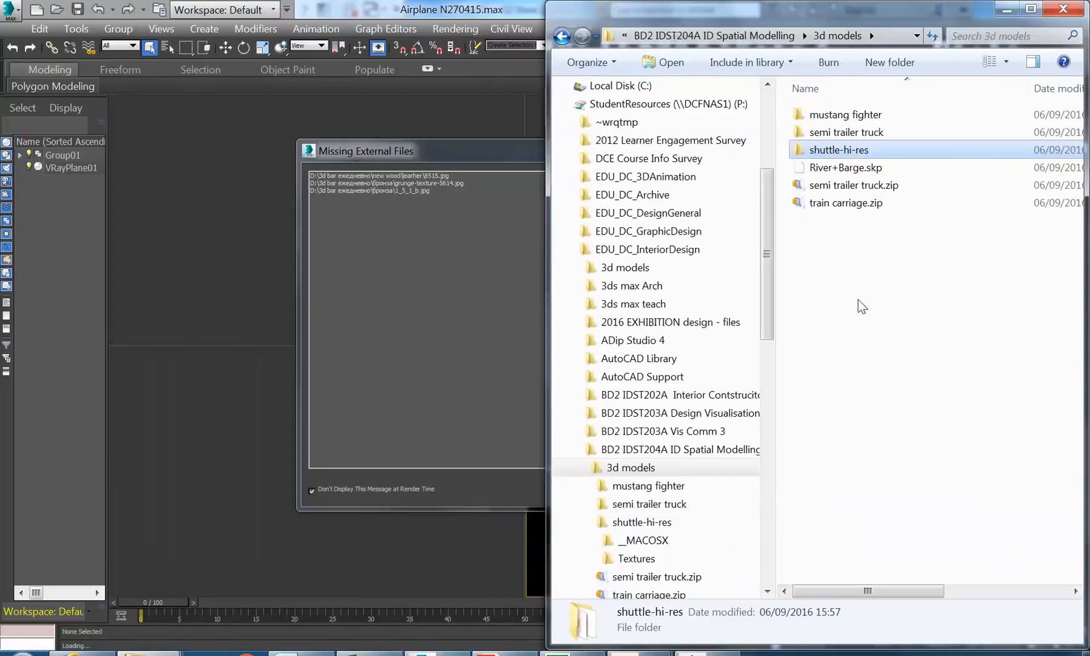
double_click(819, 116)
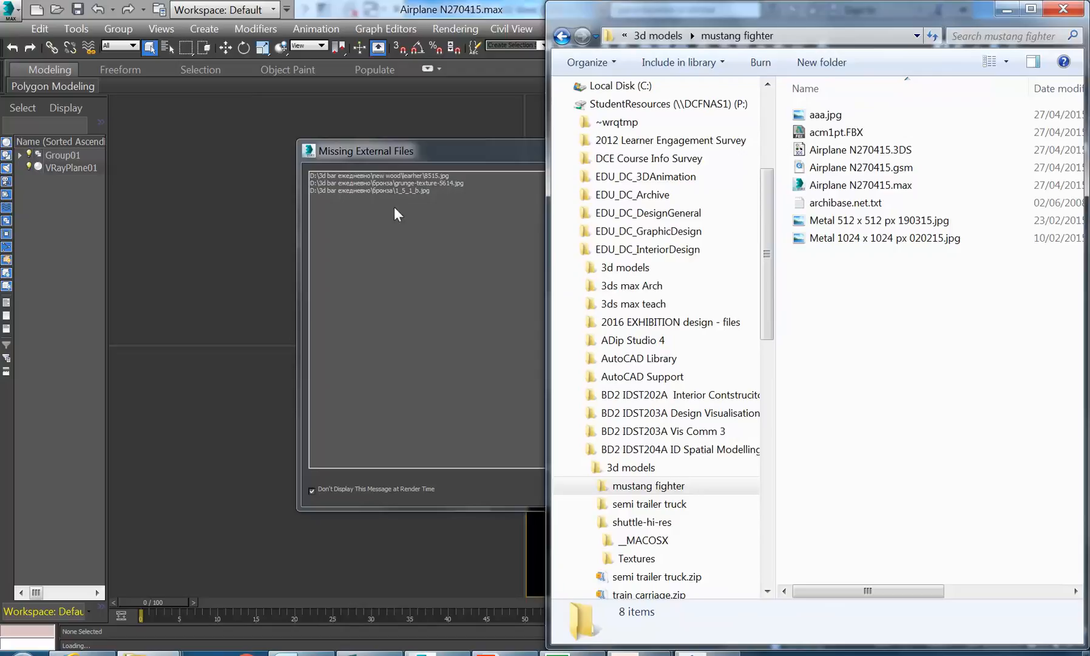
click(1006, 8)
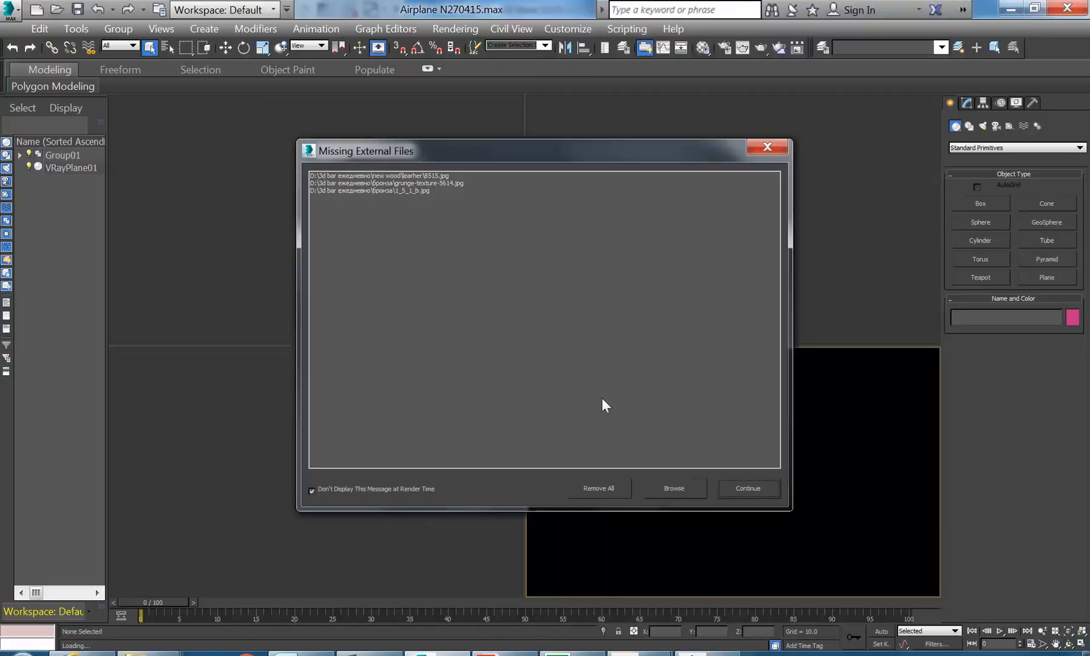
Review the configured external file paths and finish opening the airplane scene without the missing maps
click(657, 488)
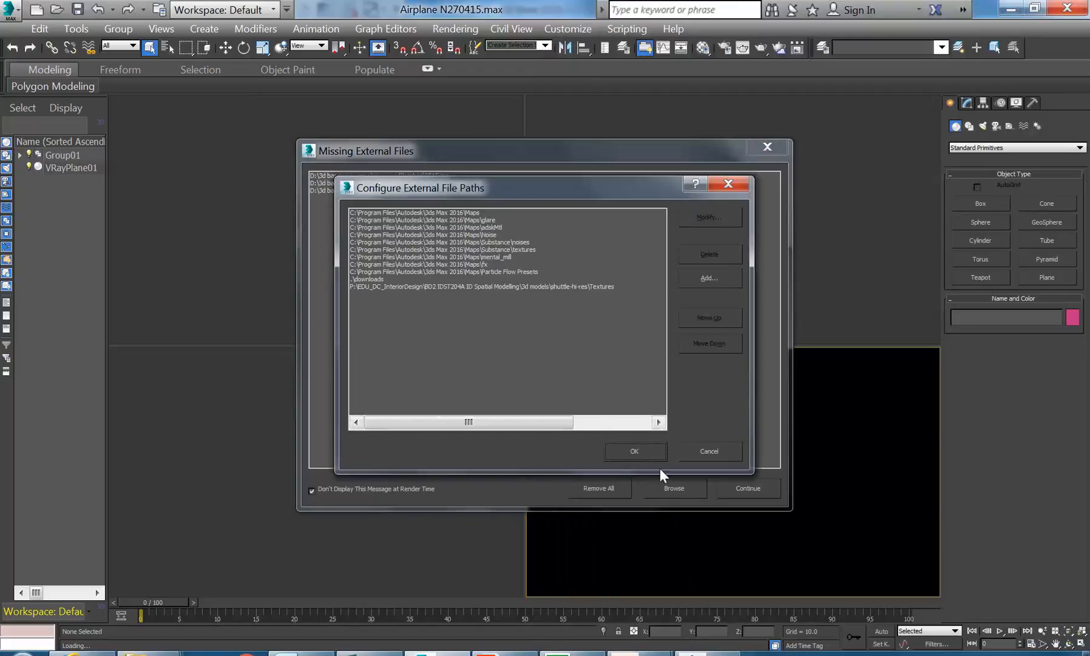
click(615, 452)
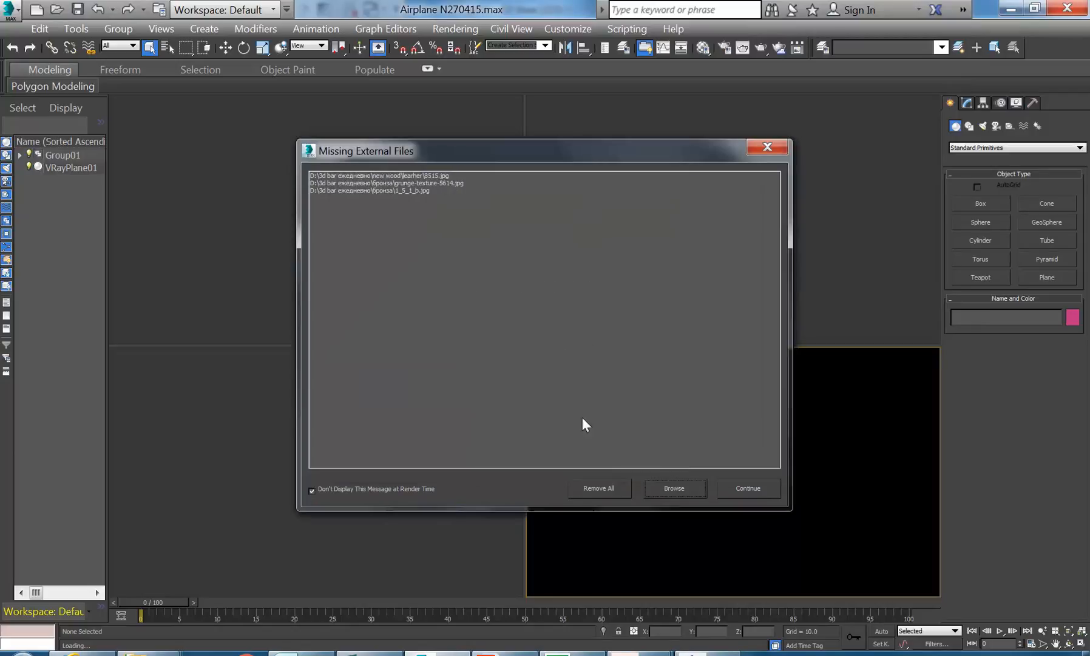
click(664, 491)
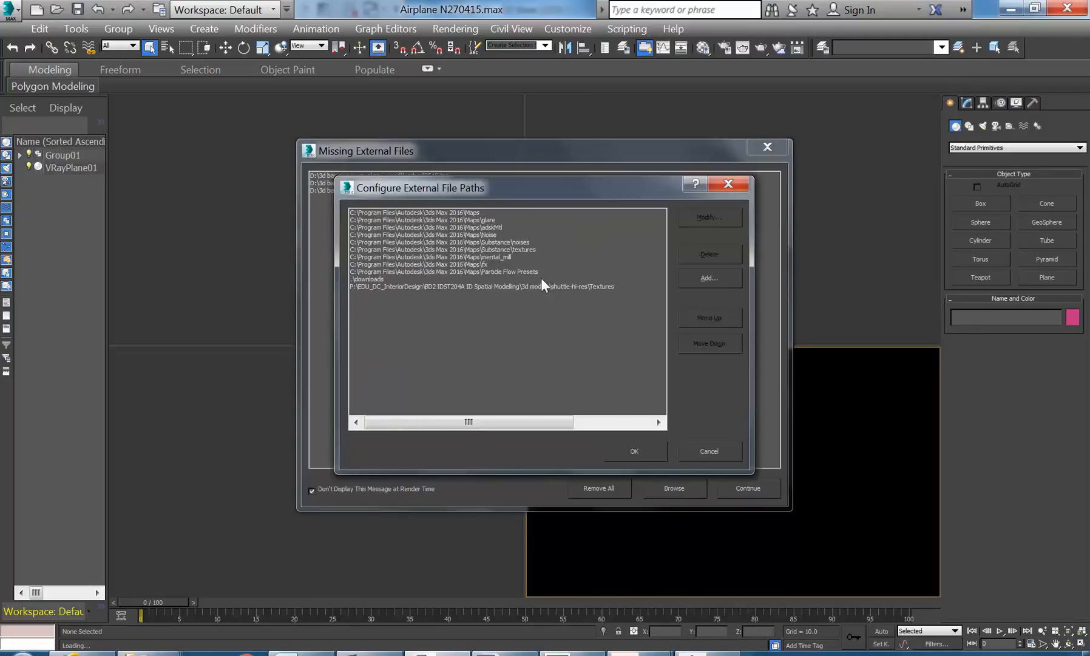
click(739, 488)
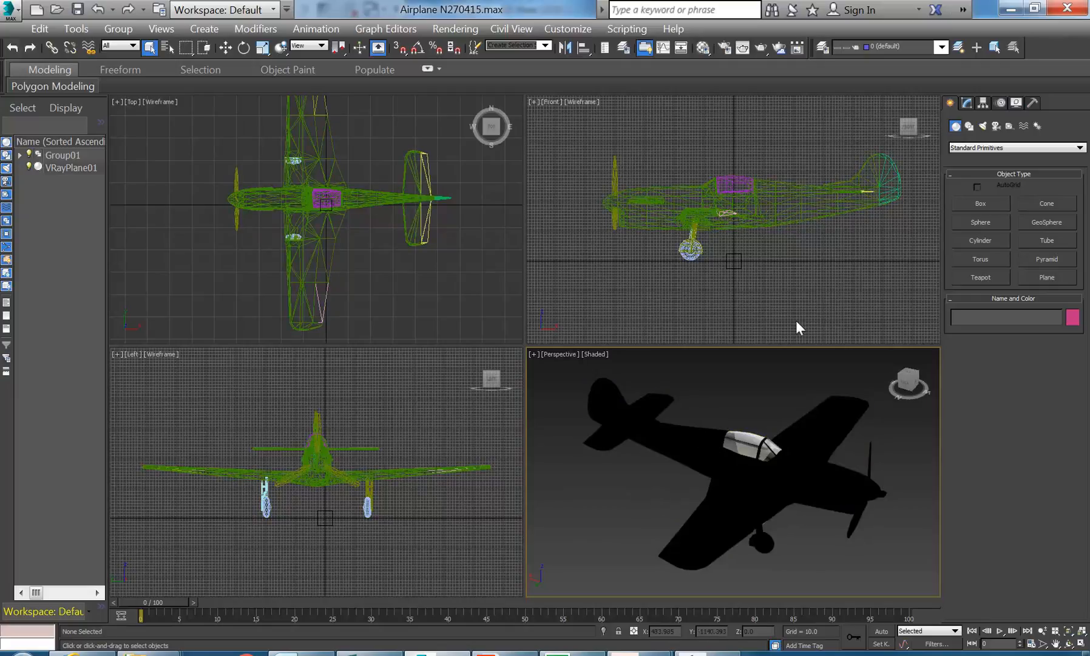
Test-render the Perspective view and close the rendered frame
click(762, 47)
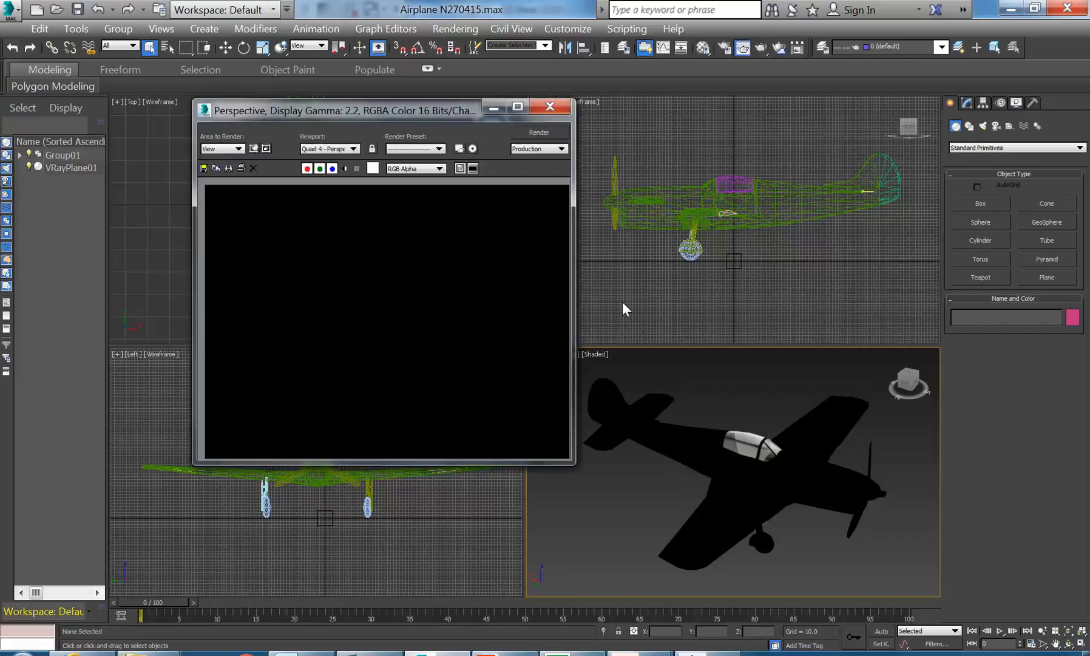
click(550, 108)
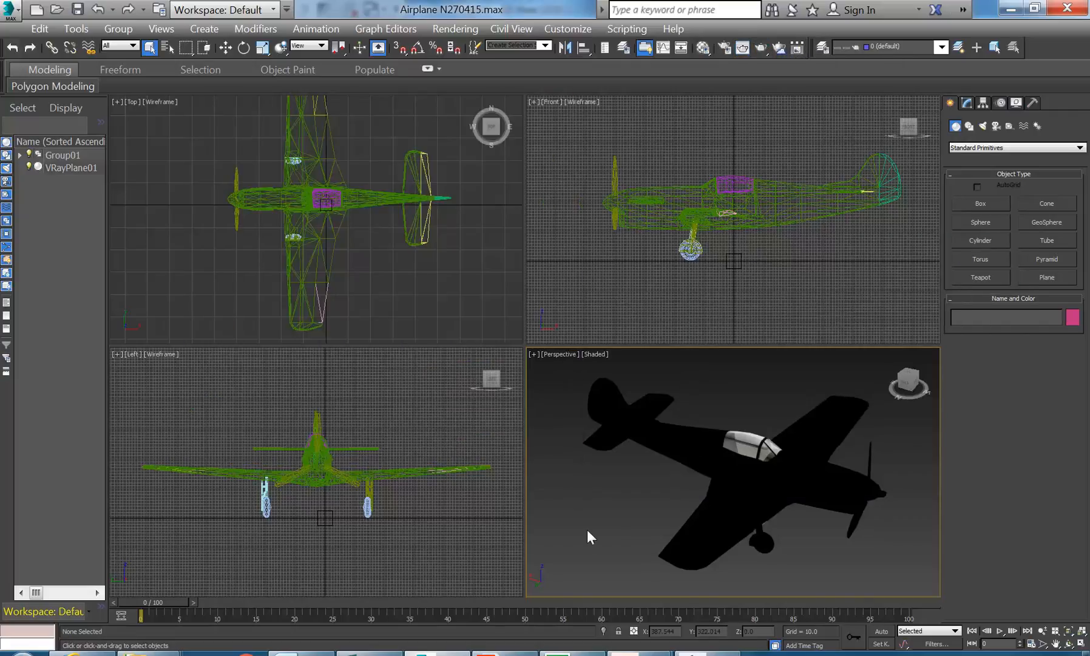
Set the production renderer to NVIDIA mental ray in Render Setup
click(703, 48)
drag(935, 11, 262, 30)
click(390, 27)
click(455, 29)
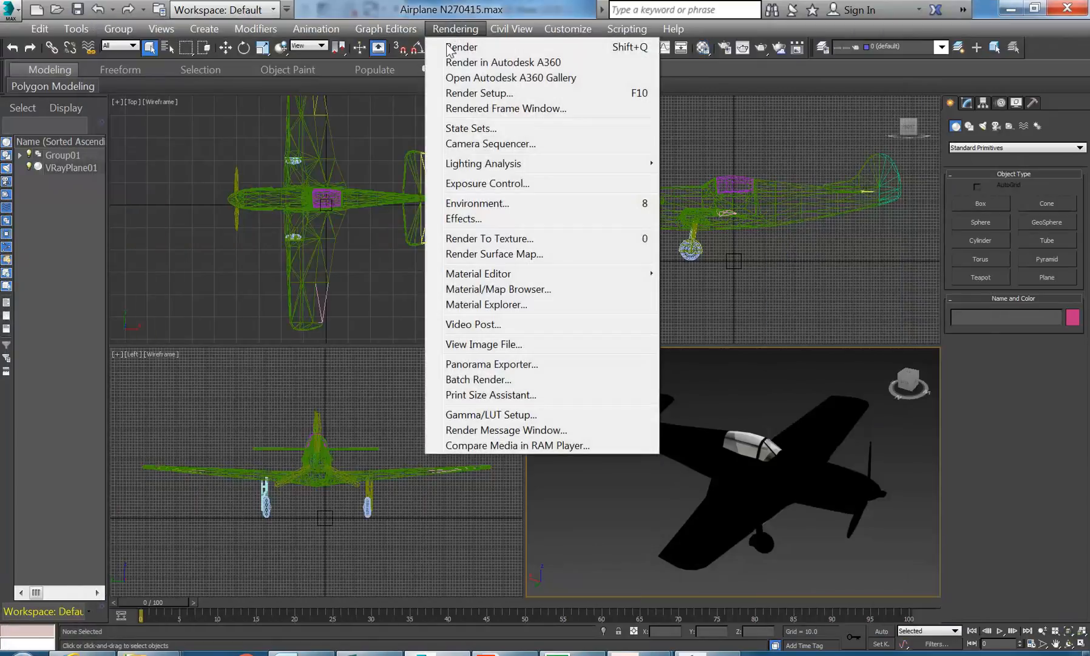
click(471, 93)
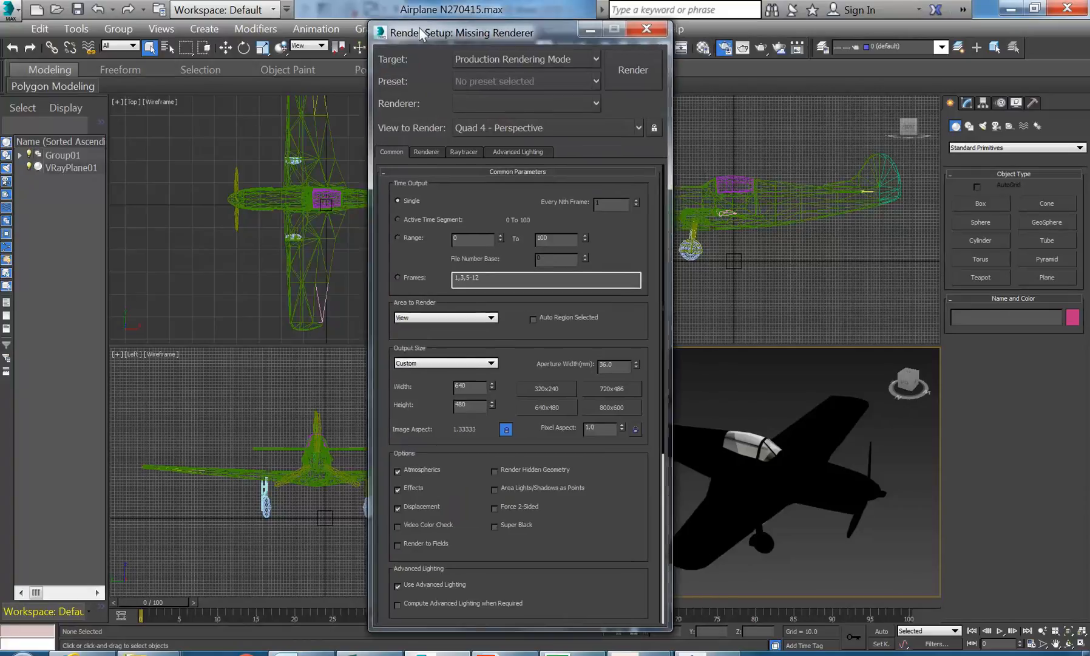
click(439, 93)
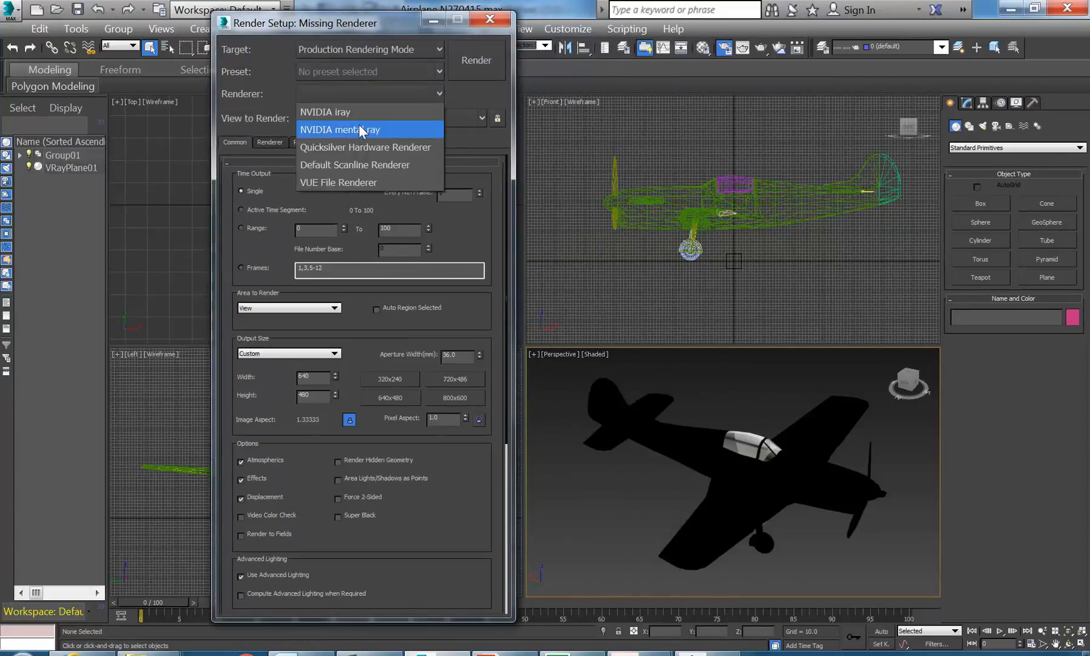
click(354, 127)
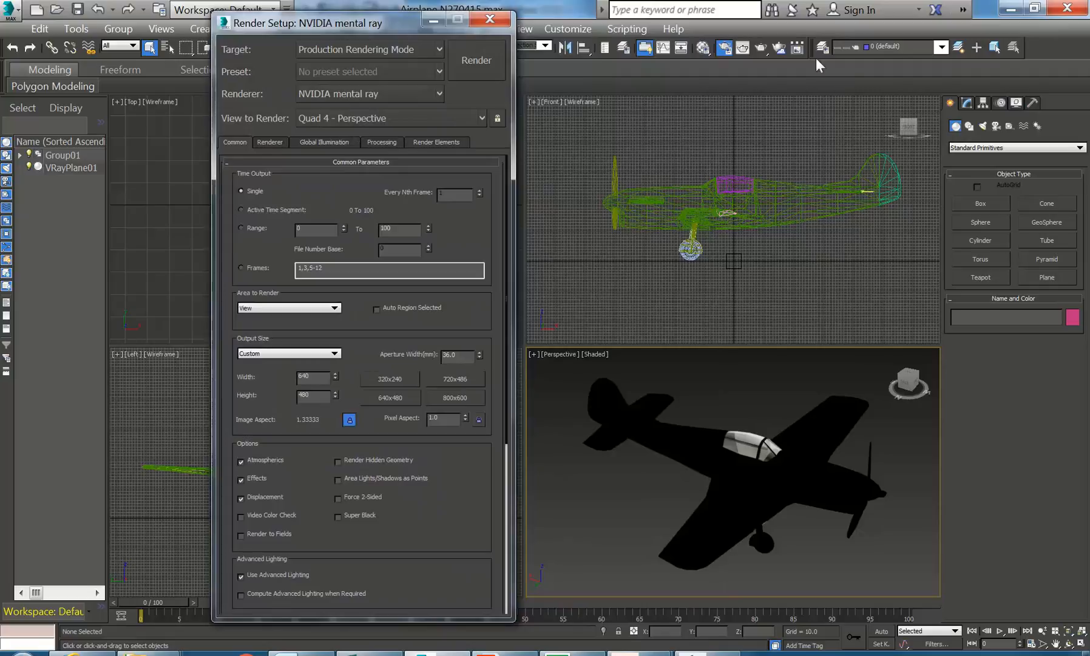
Render the Perspective view with mental ray, dismissing the render messages and closing the rendered frame
click(760, 47)
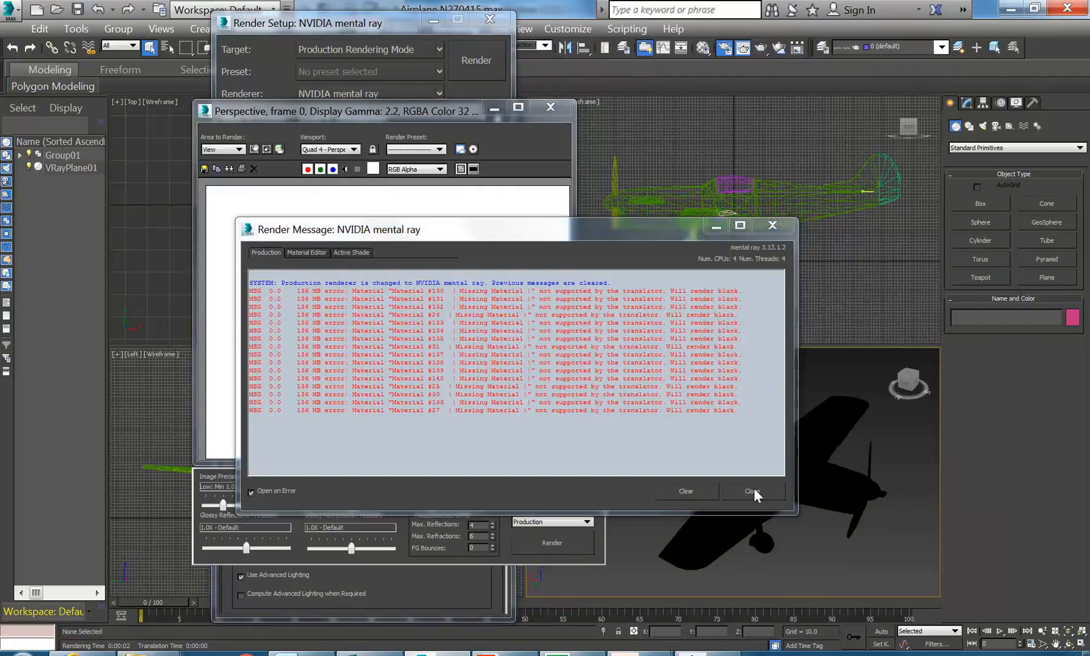
click(753, 490)
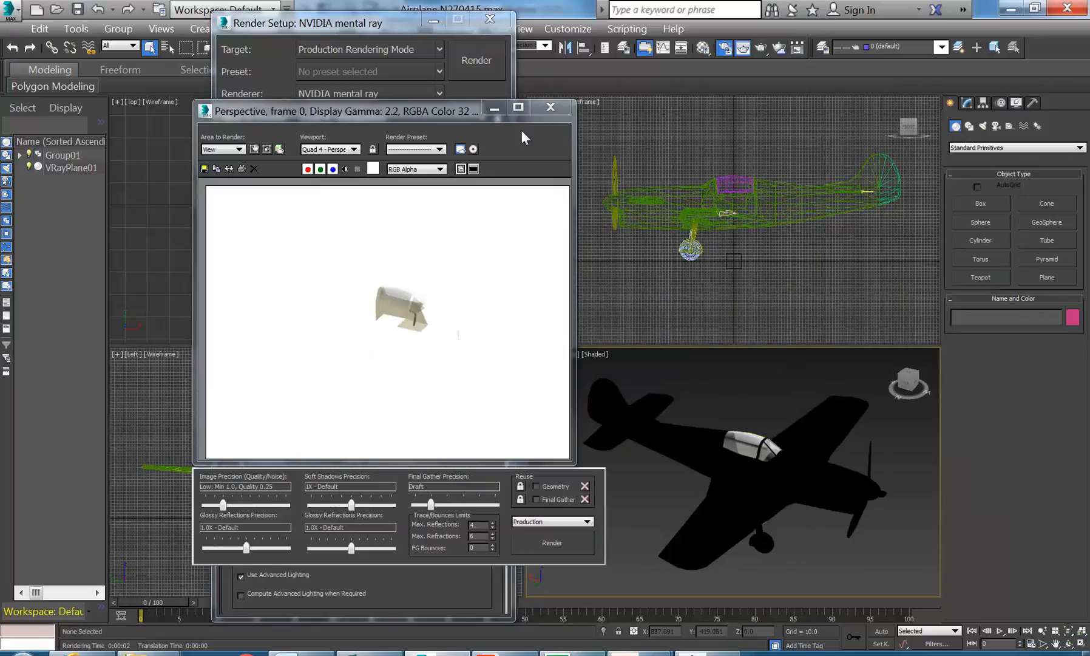
click(550, 108)
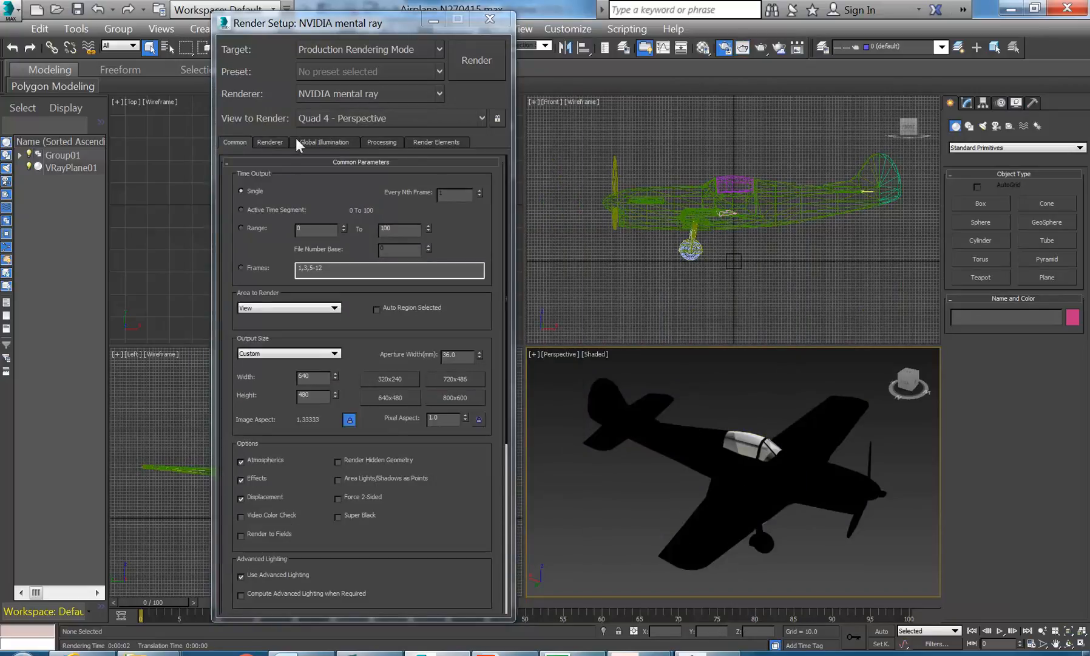
Display the mental ray translator options beside the Material Editor and select the 01 - Default material
click(267, 142)
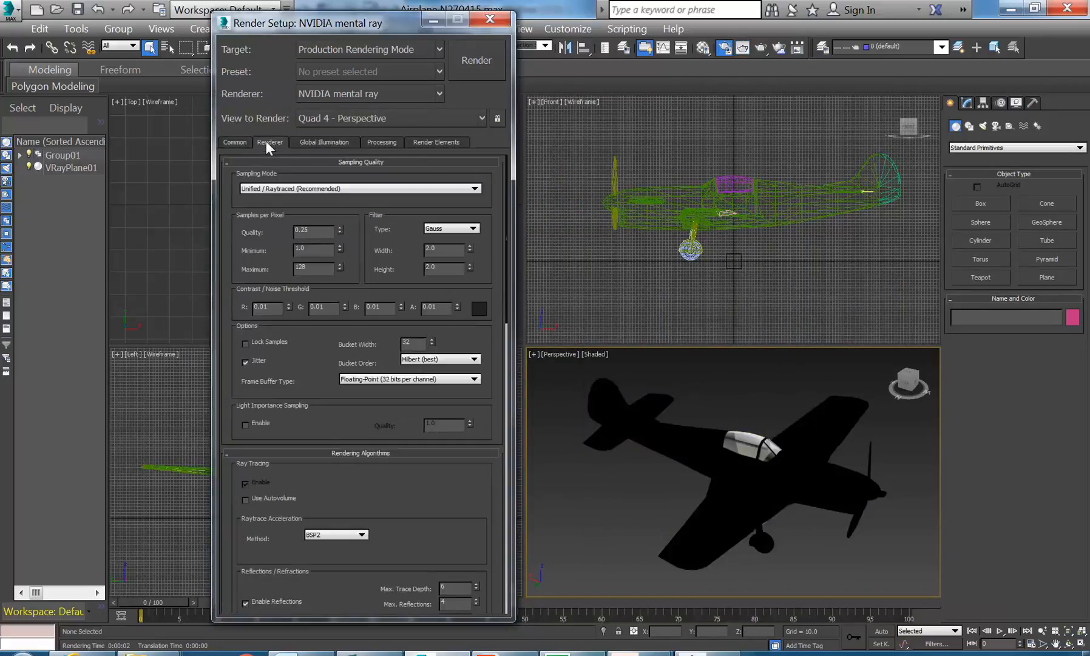
click(383, 142)
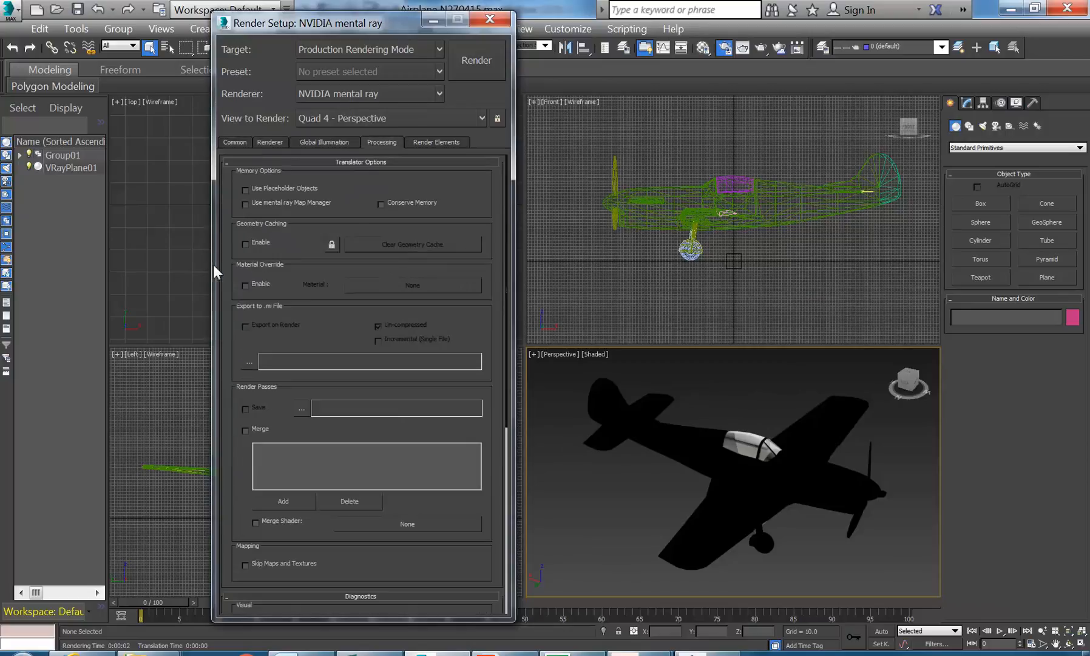
click(703, 48)
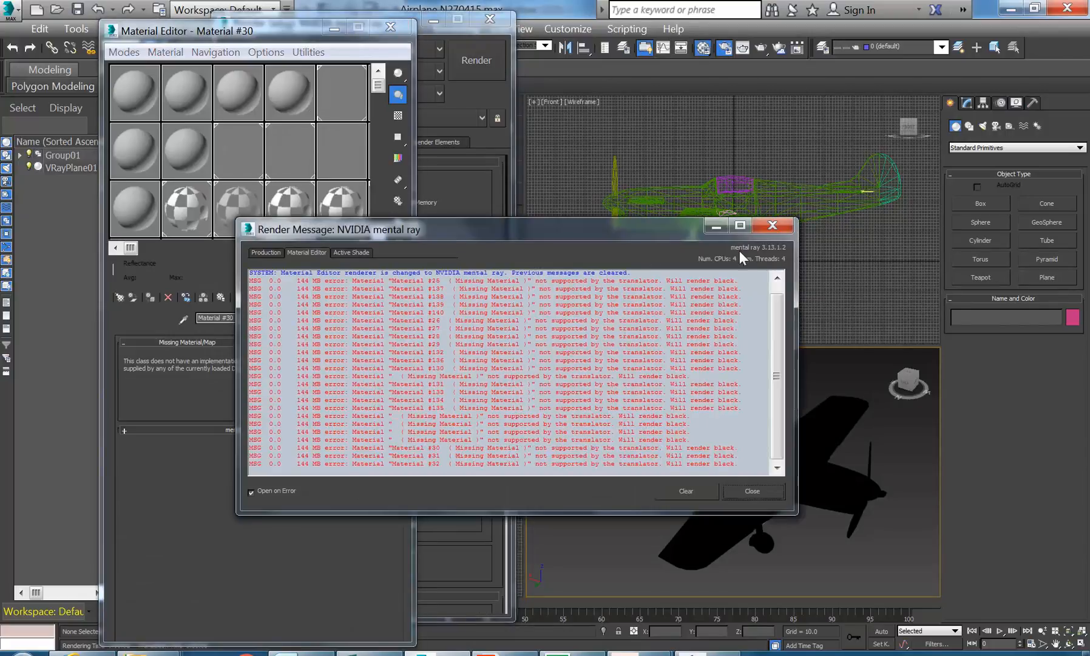
click(772, 225)
drag(232, 37, 861, 27)
click(764, 80)
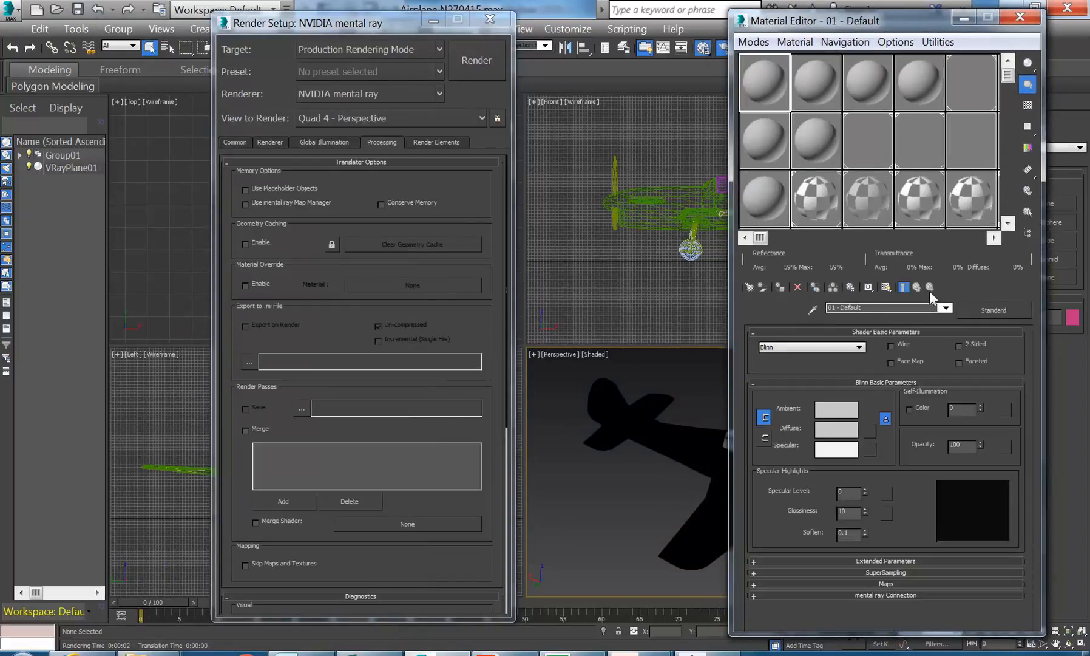
Change the 01 - Default material's type to the mental ray Arch & Design material
click(993, 307)
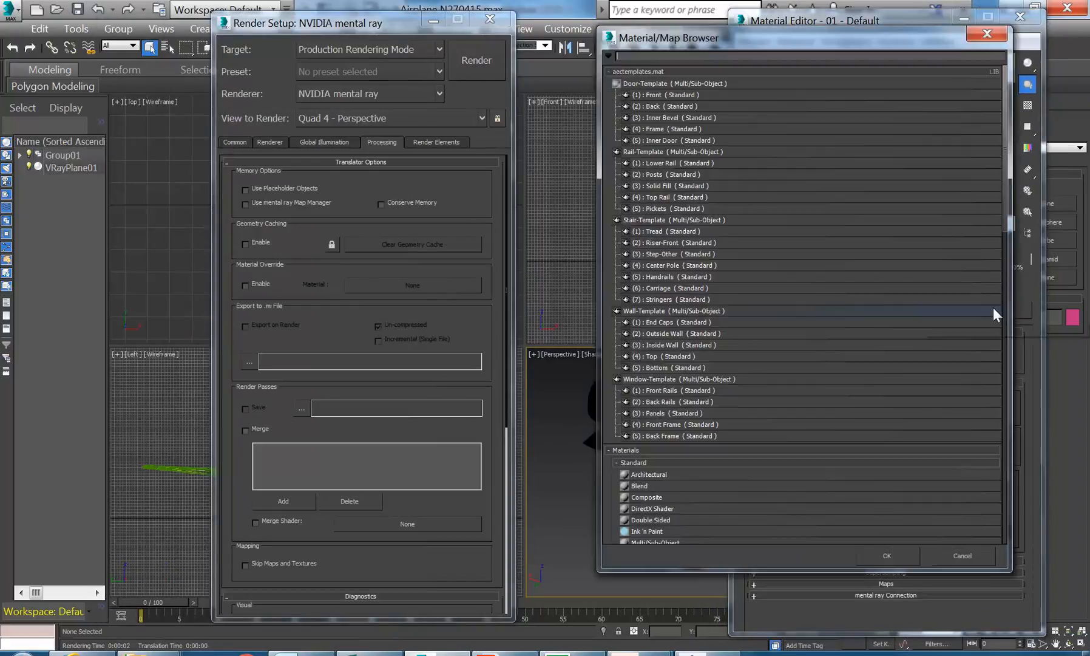
click(610, 450)
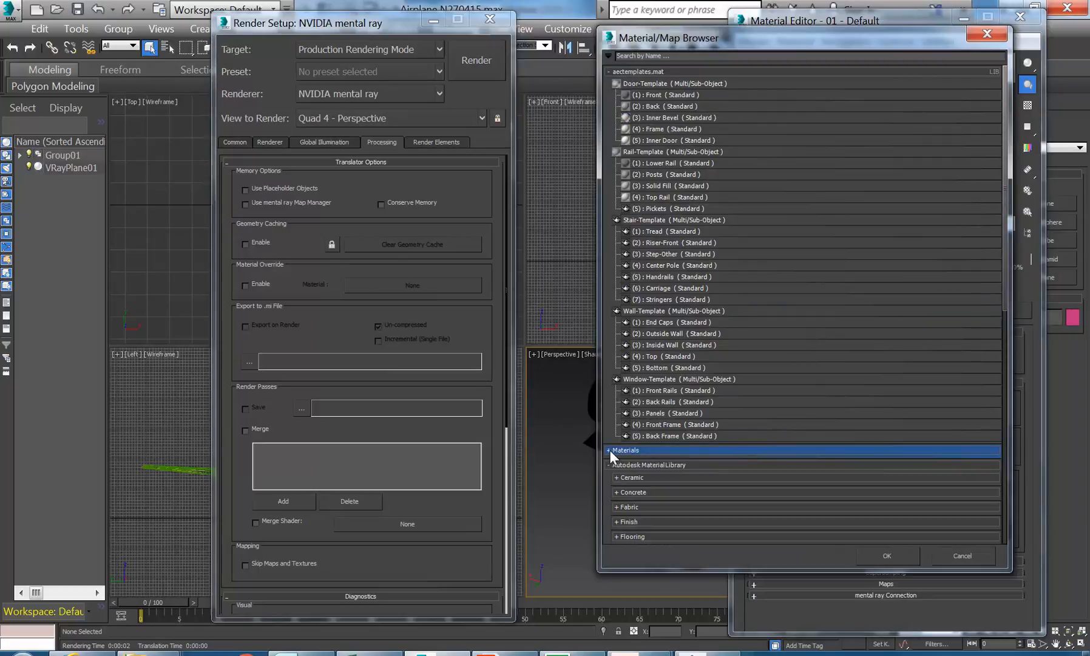
click(609, 450)
scroll(619, 439, down, 5)
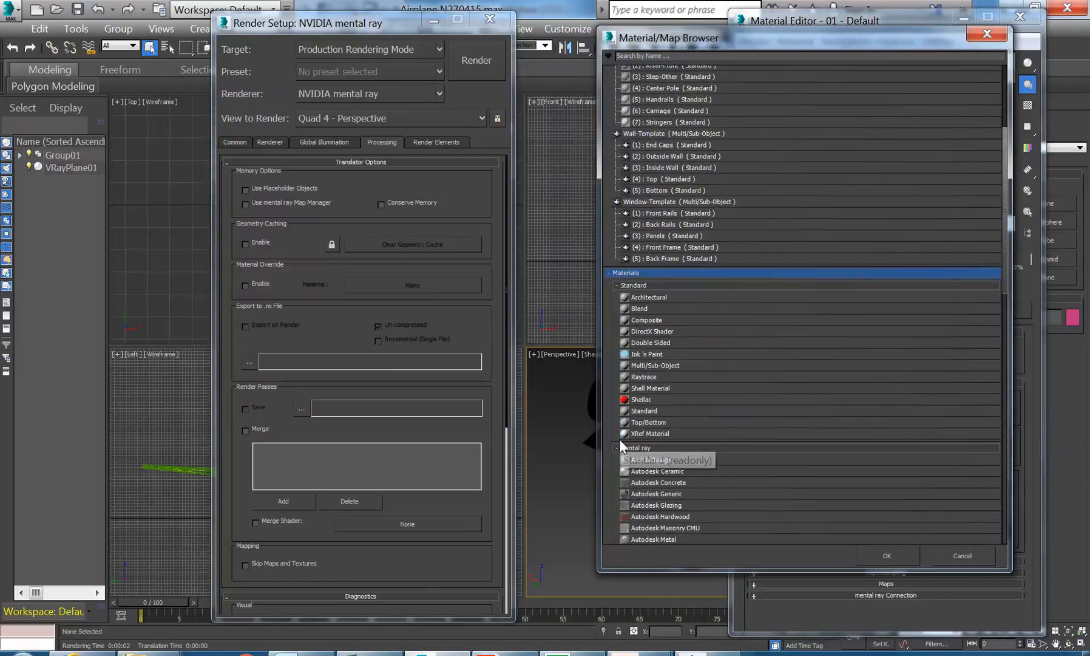
click(635, 362)
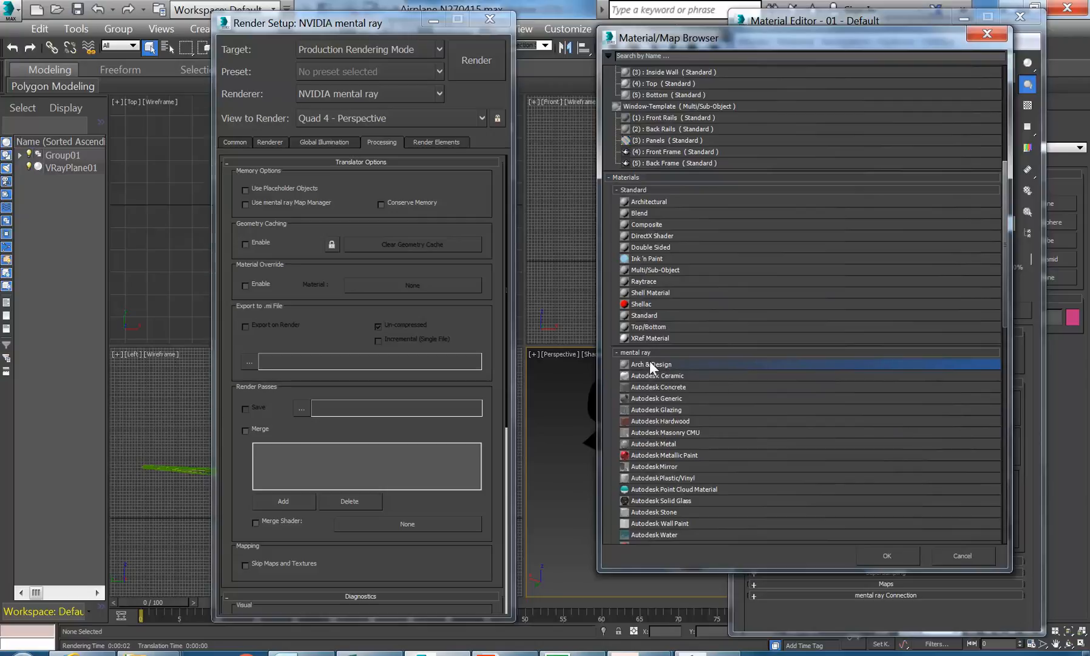
double_click(652, 364)
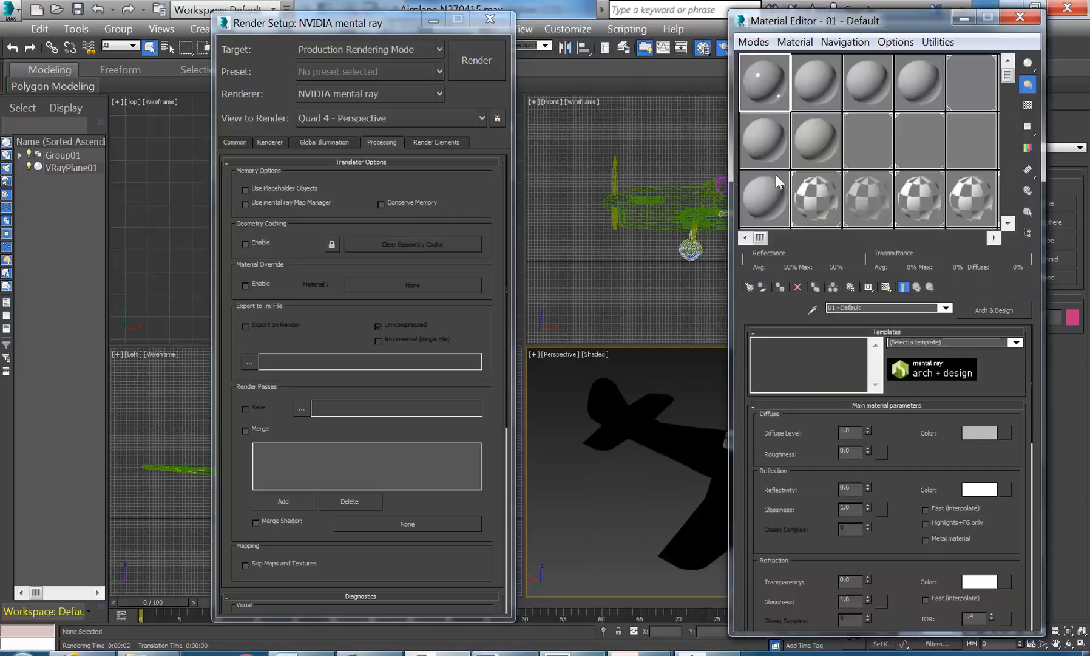
Set the Arch & Design material's reflectivity to 0.0
scroll(770, 457, down, 5)
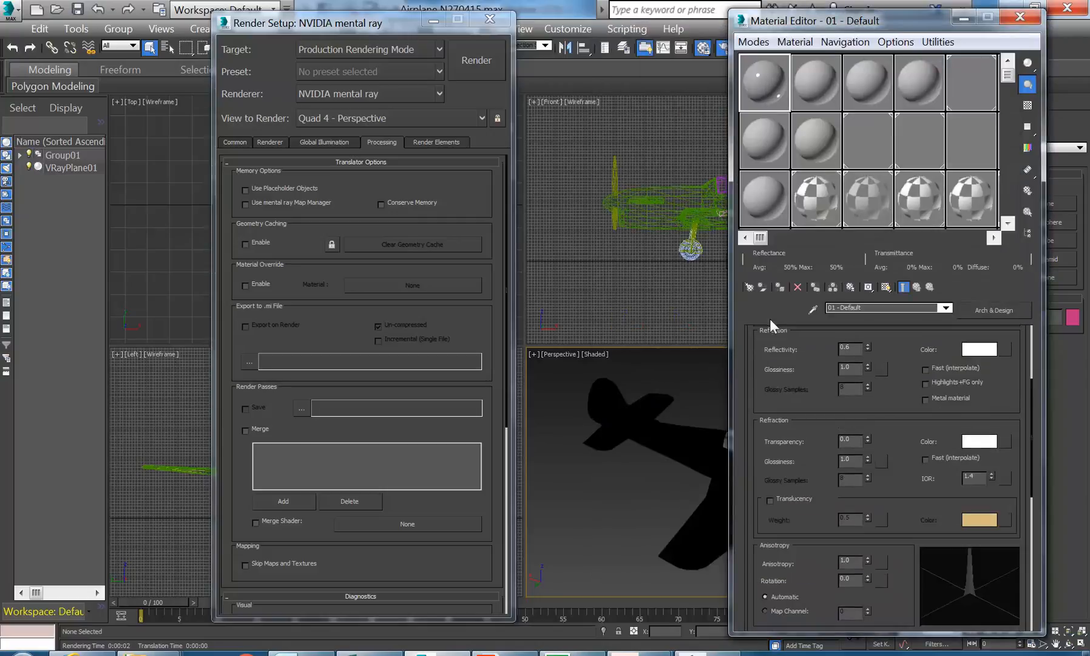
scroll(790, 369, up, 3)
right_click(868, 425)
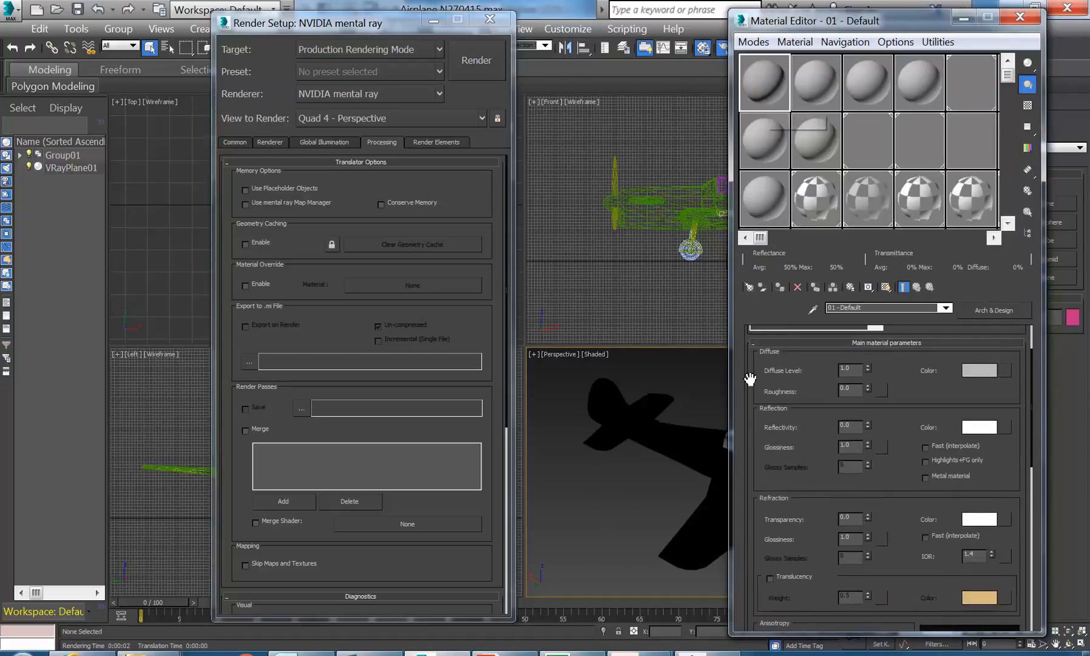
scroll(745, 373, up, 2)
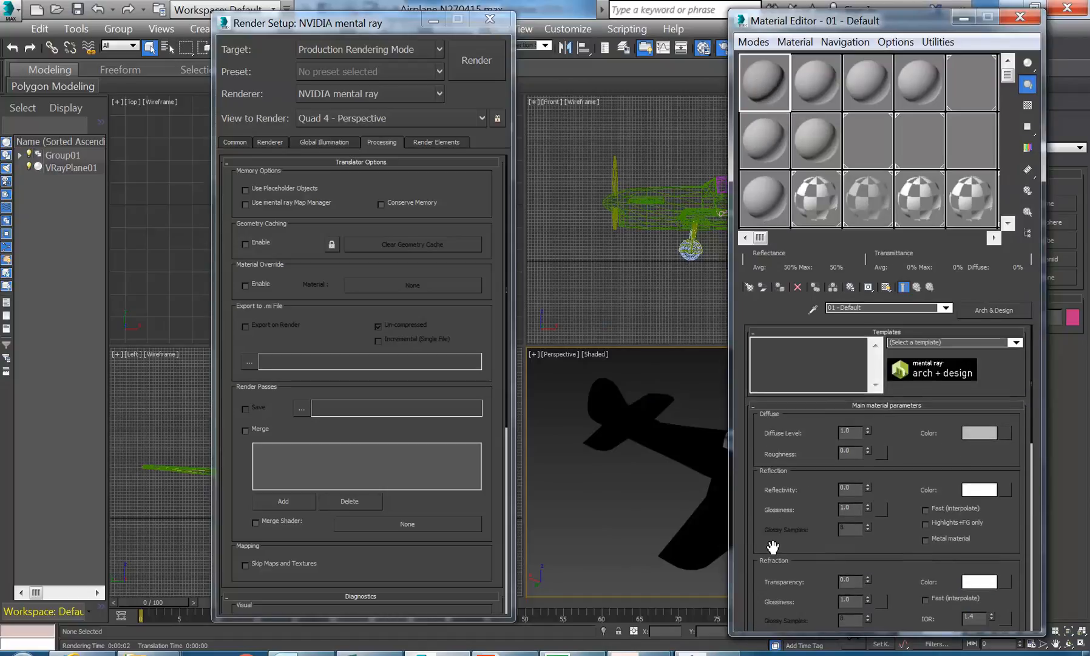
Enable the mental ray material override with the 01 - Default material assigned, and close the Material Editor
click(245, 285)
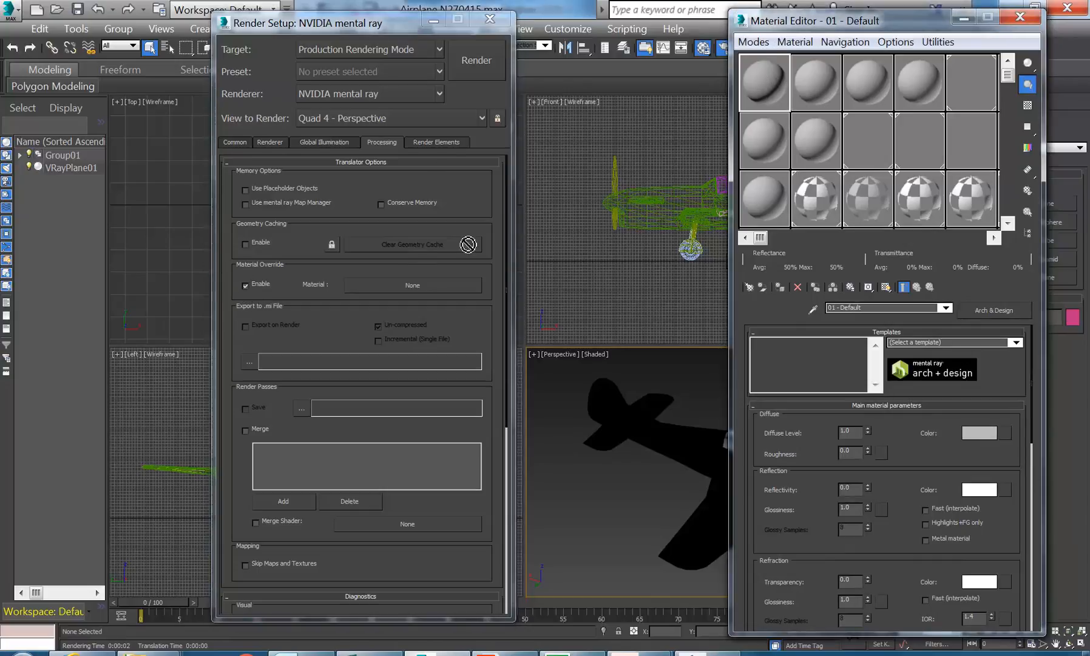
drag(392, 284, 393, 286)
click(326, 370)
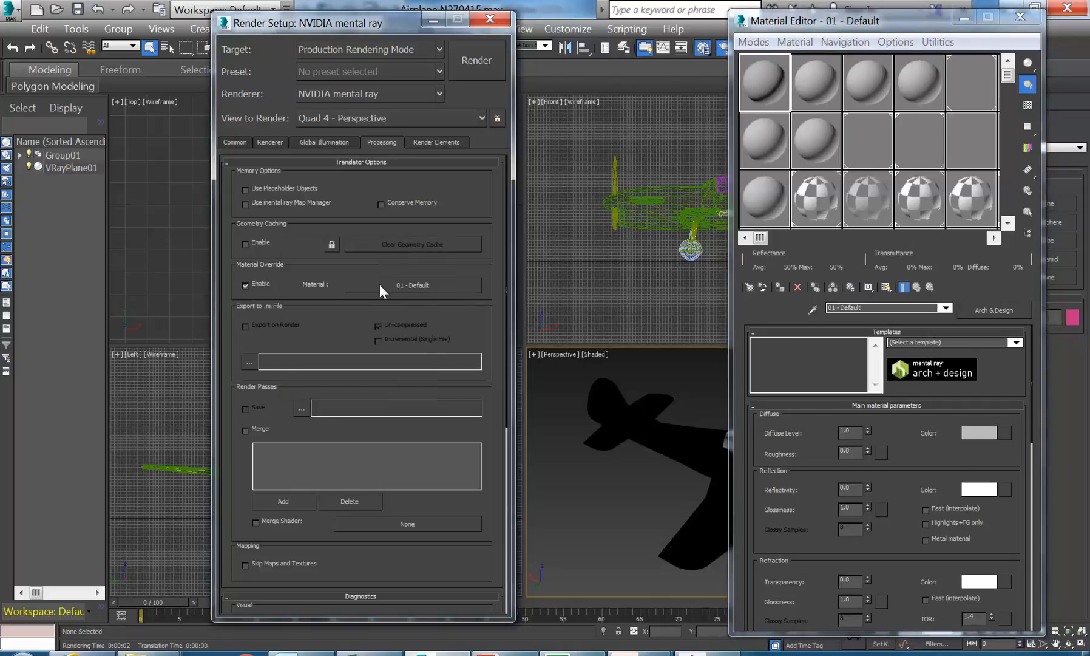
click(1019, 16)
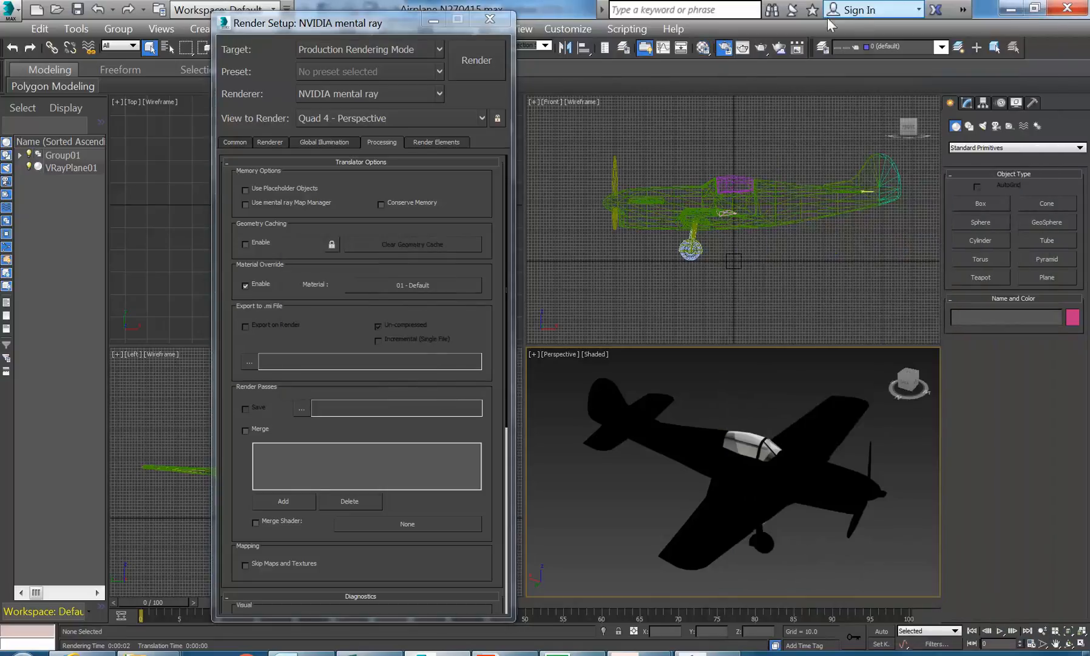
Render the Perspective view with the material override, and close the rendered frame and Render Setup windows
click(760, 47)
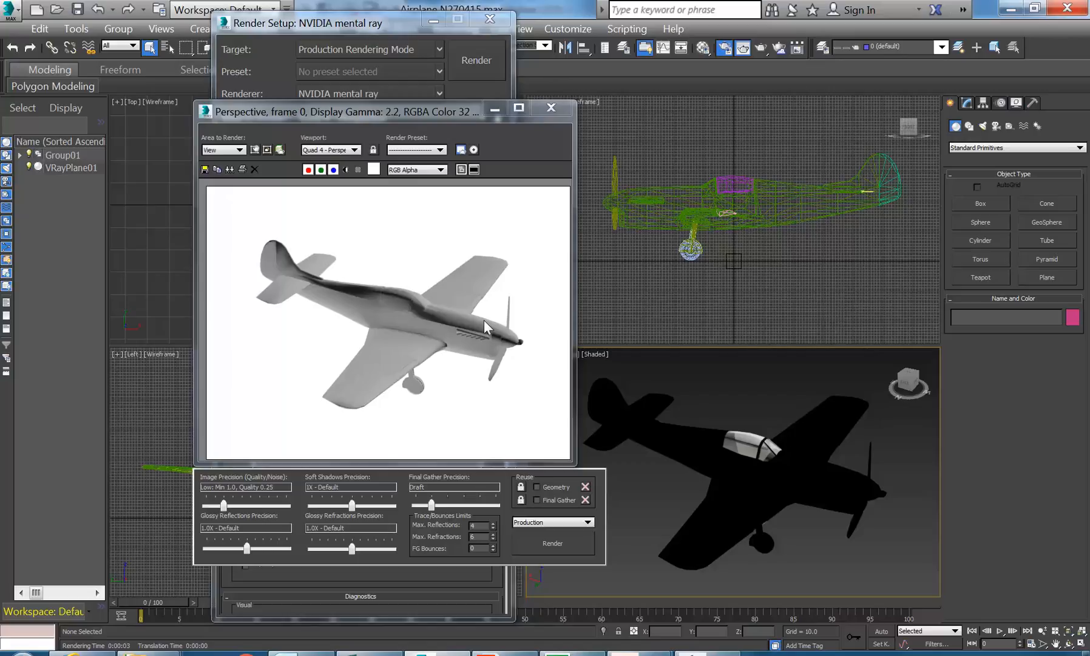
click(551, 108)
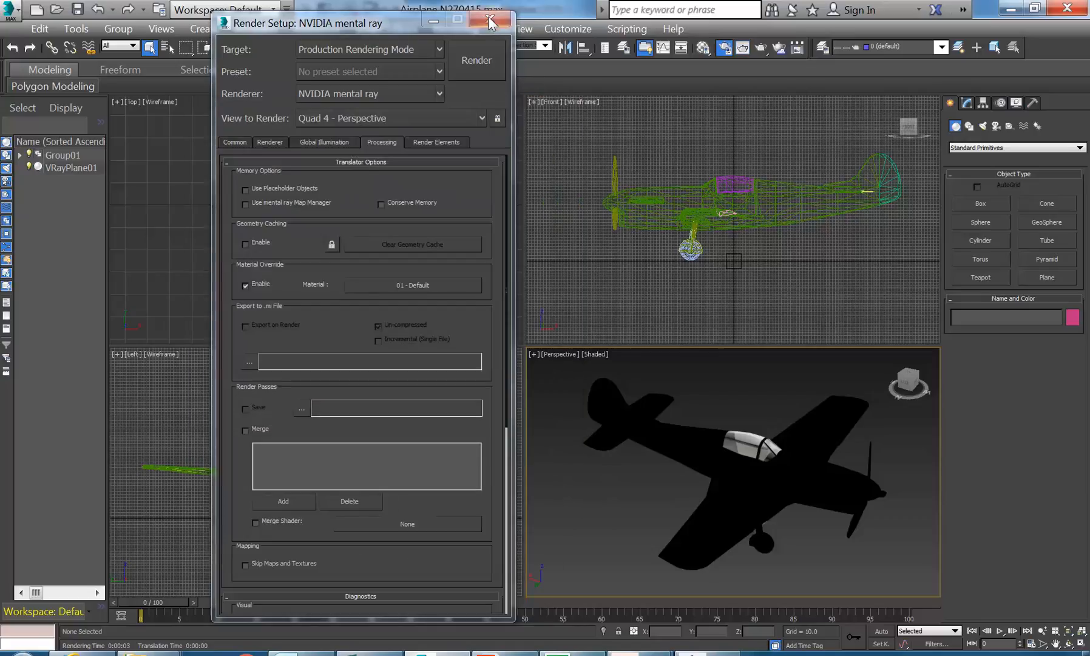
click(490, 19)
middle_drag(599, 500, 592, 499)
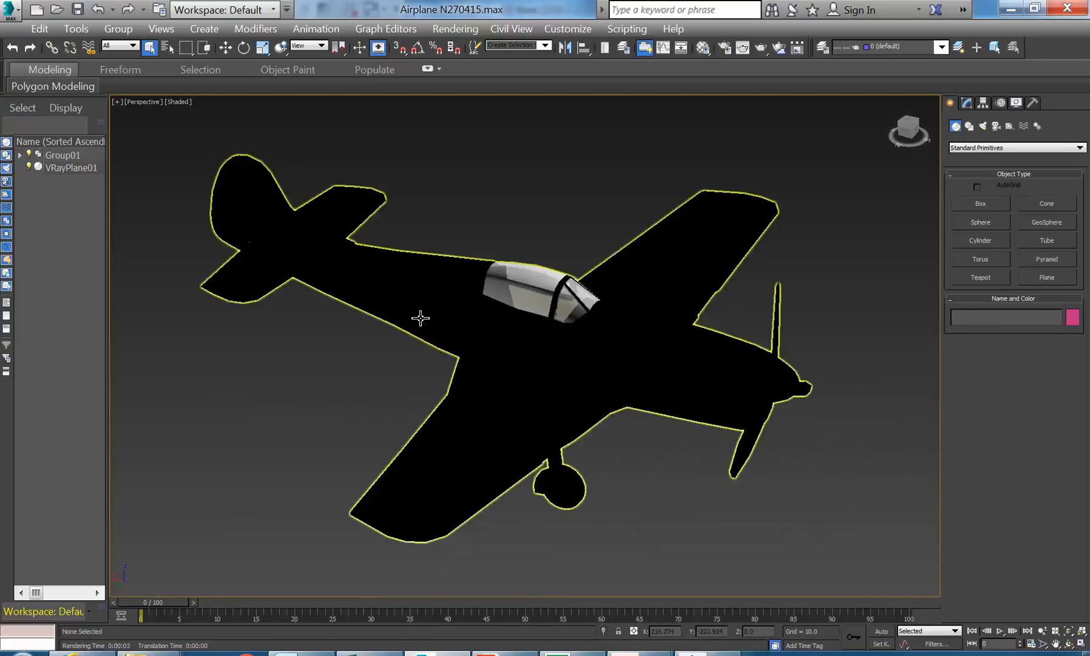
click(1081, 643)
scroll(296, 313, down, 1)
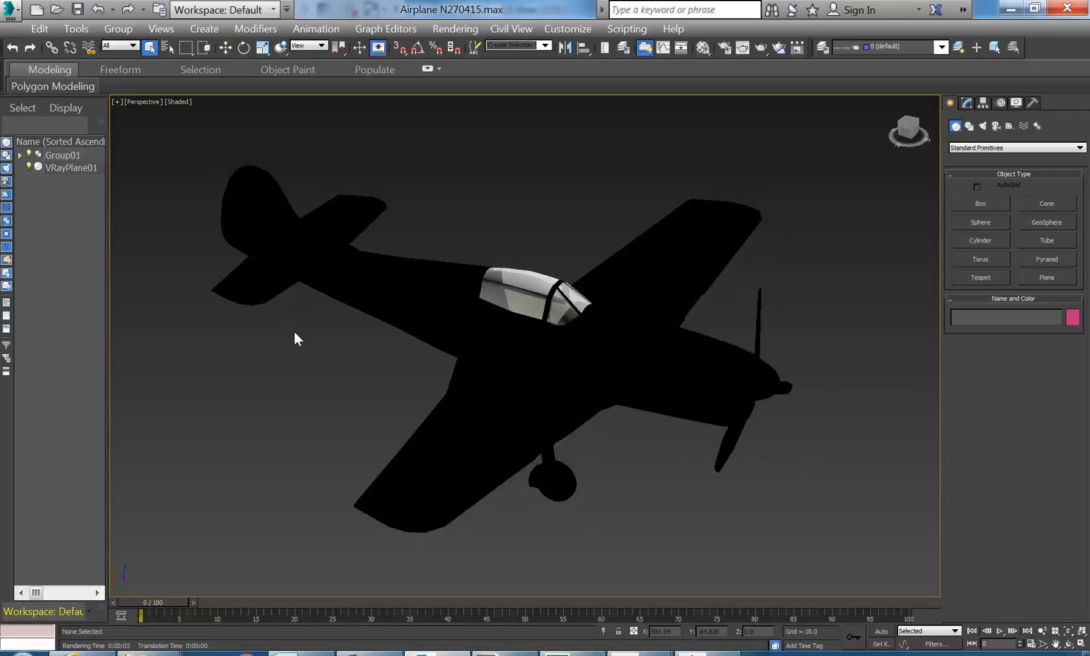
alt+middle_drag(280, 406, 289, 419)
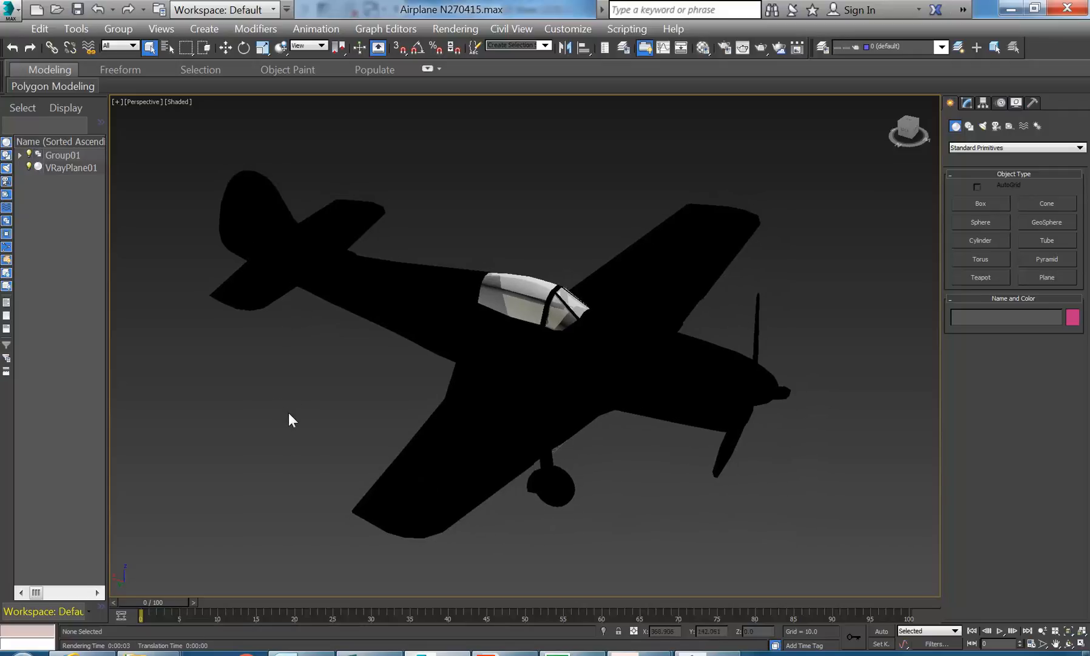
Start saving the scene as a new file and browse to 2016\IDSTU204A_Spatial Modelling on the home drive (U:)
click(7, 8)
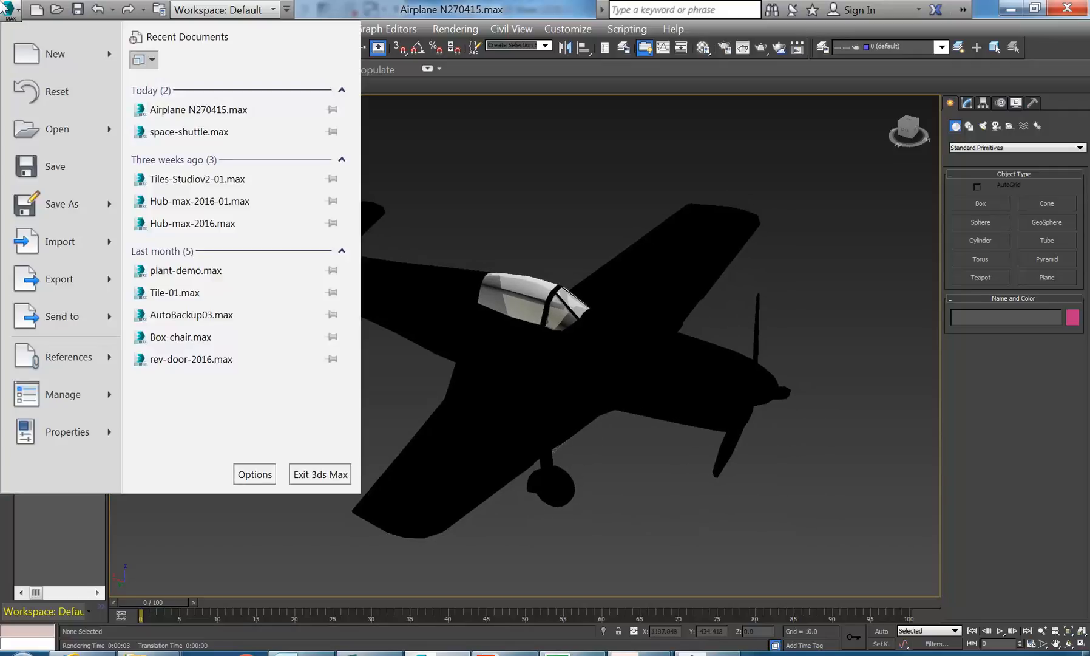
mouse_move(38, 202)
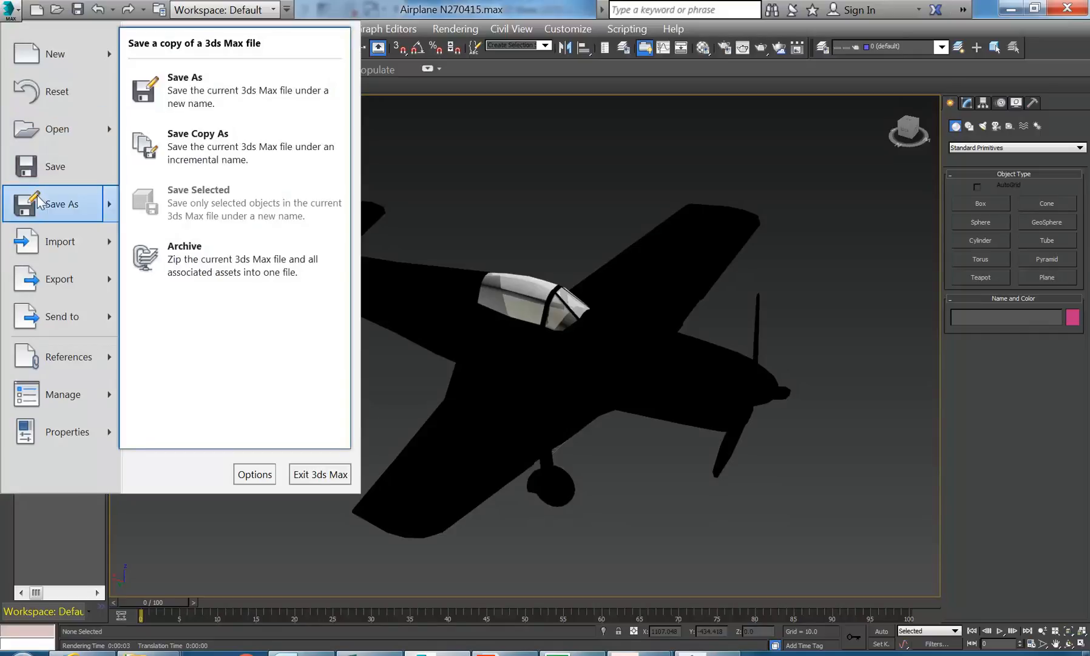
click(207, 85)
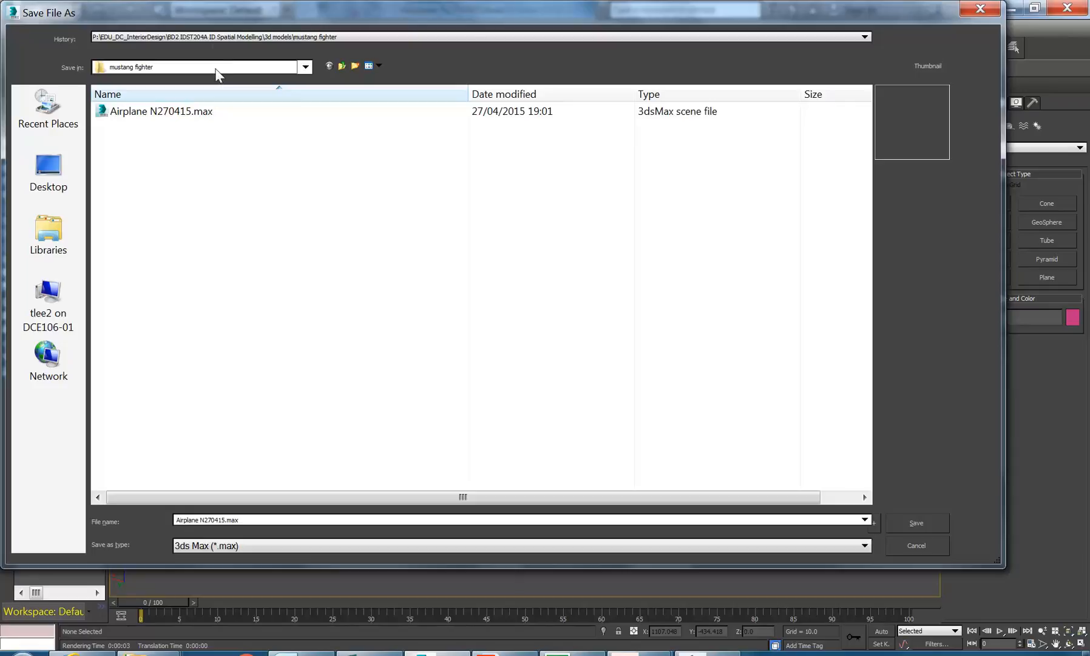
click(218, 72)
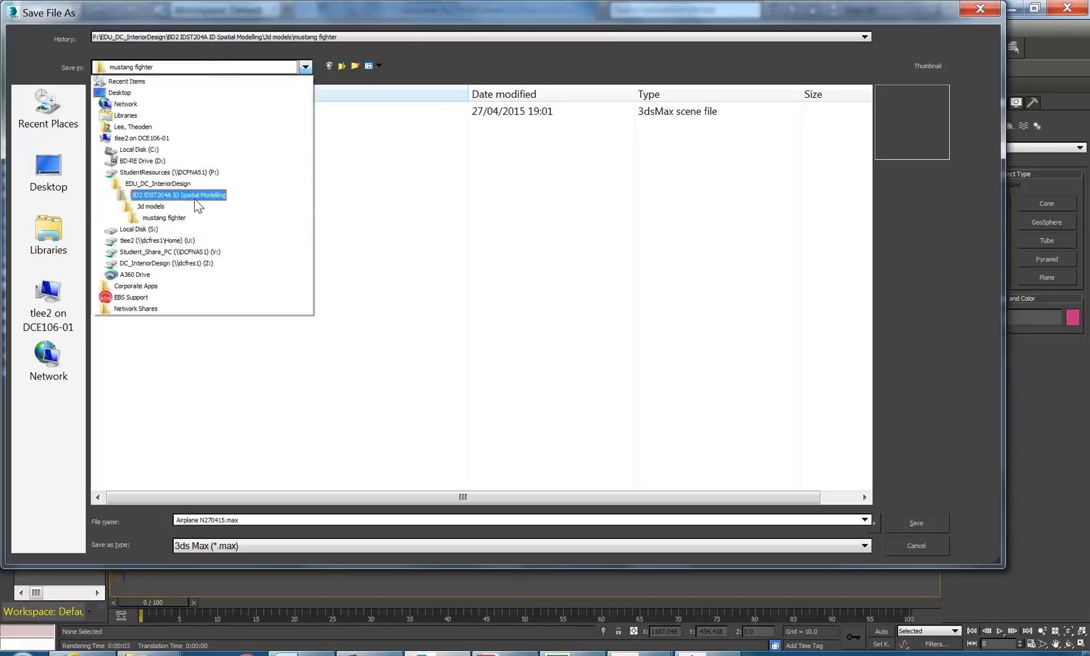
click(157, 240)
click(118, 195)
double_click(115, 197)
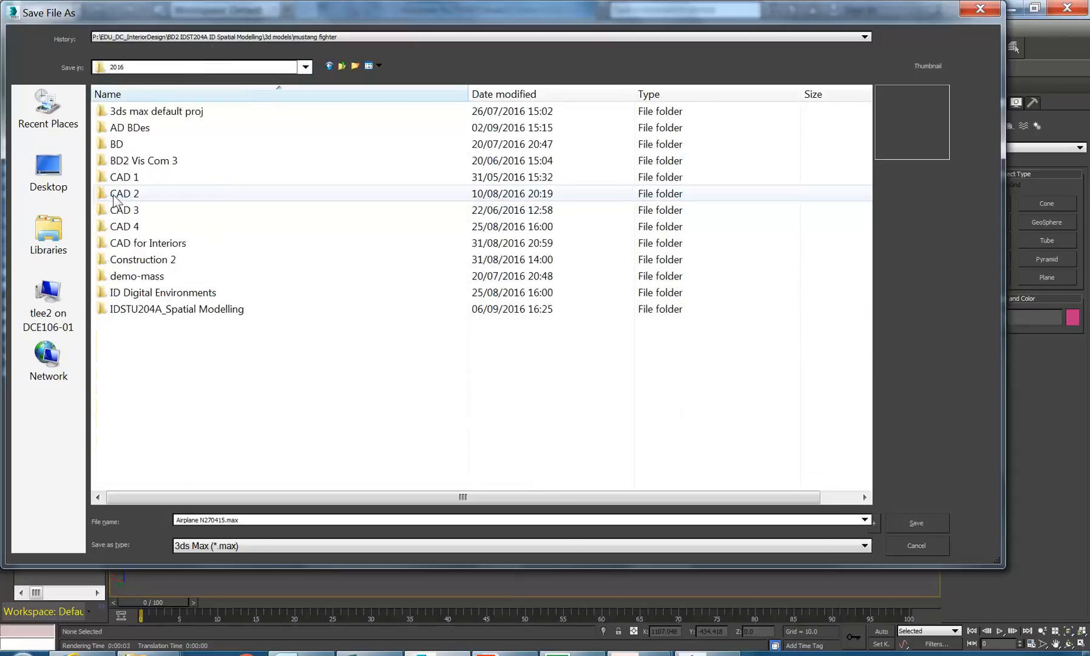
double_click(143, 311)
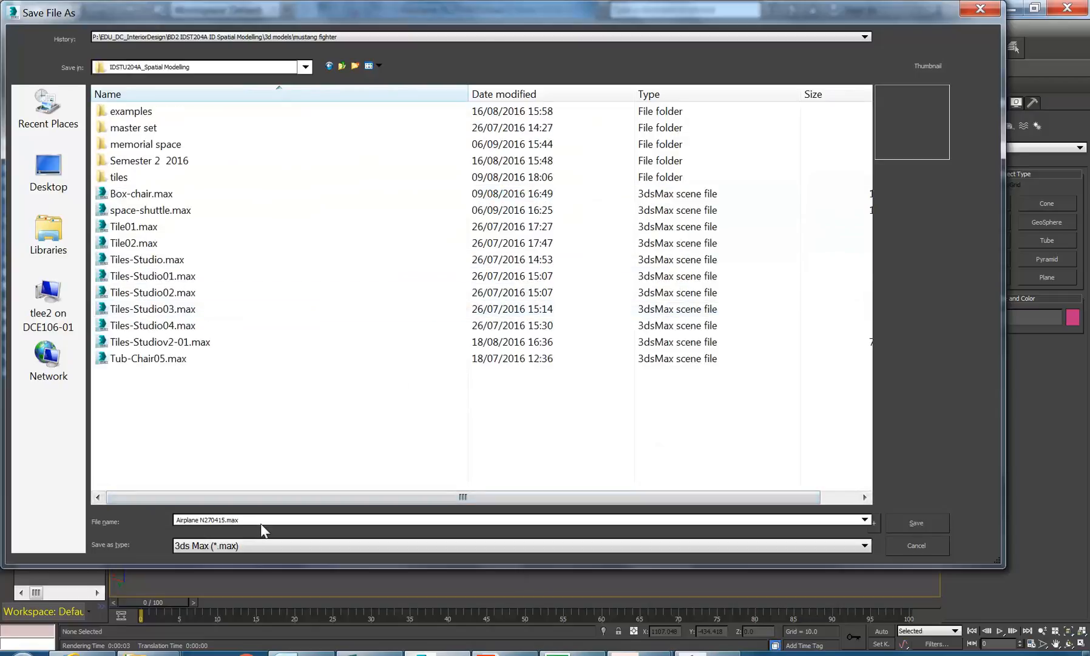
Name the scene file Mustang-Airplane N270415.max by adding the prefix "Mustang-", and save it
drag(176, 521, 249, 521)
click(176, 521)
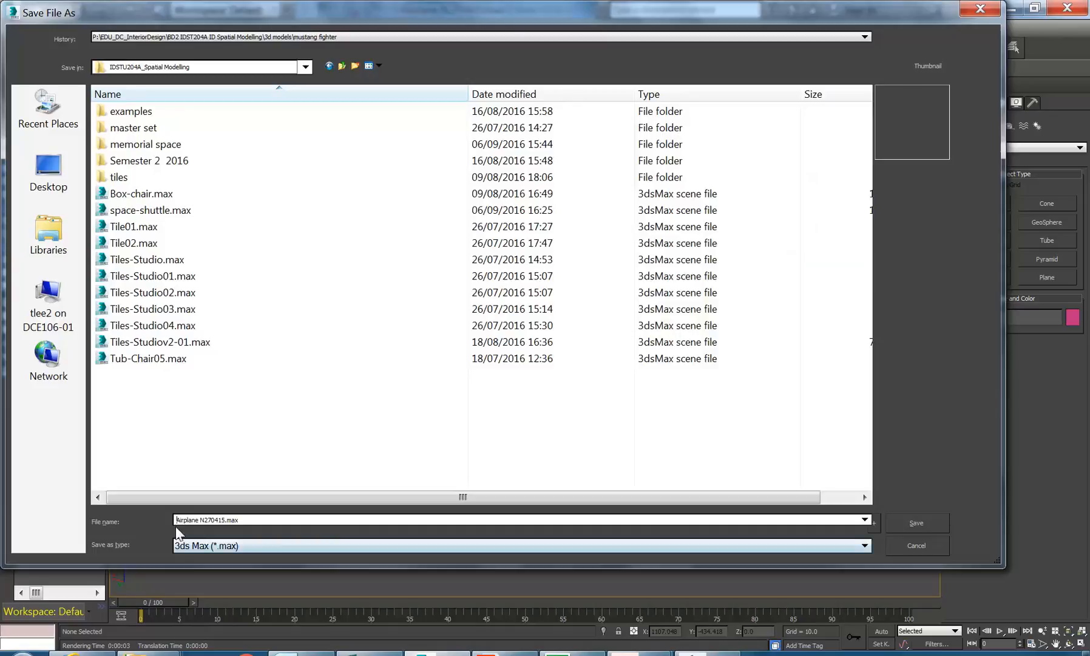
text(Mustang-)
click(916, 523)
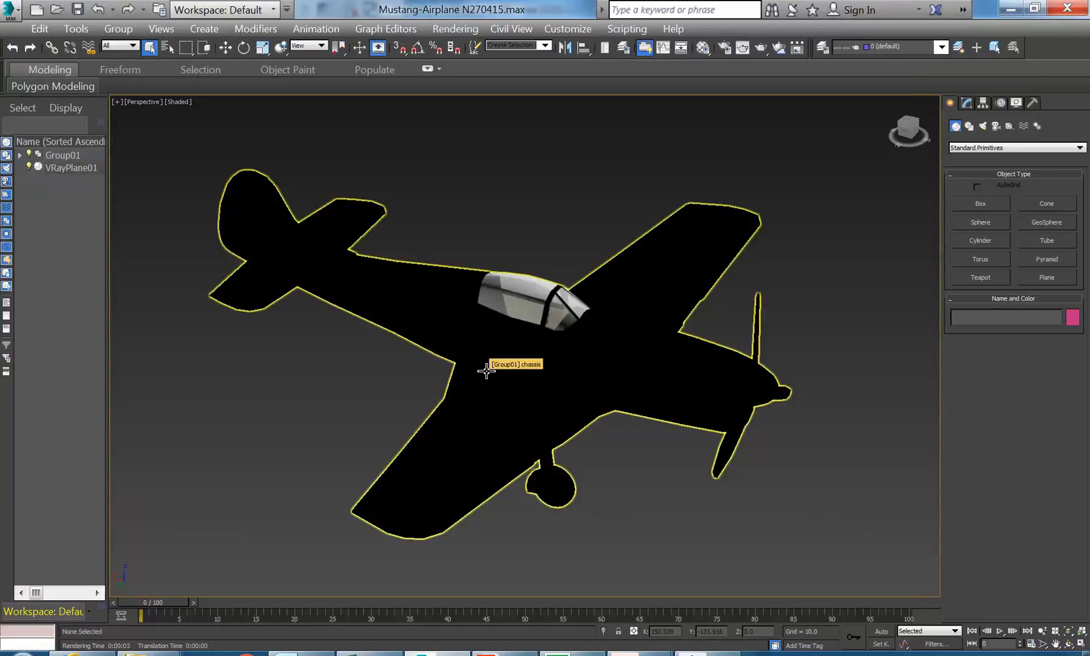
Measure the airplane's length from nose to tail in the Top view and widen the MAXScript Mini Listener to read the distance
click(1081, 645)
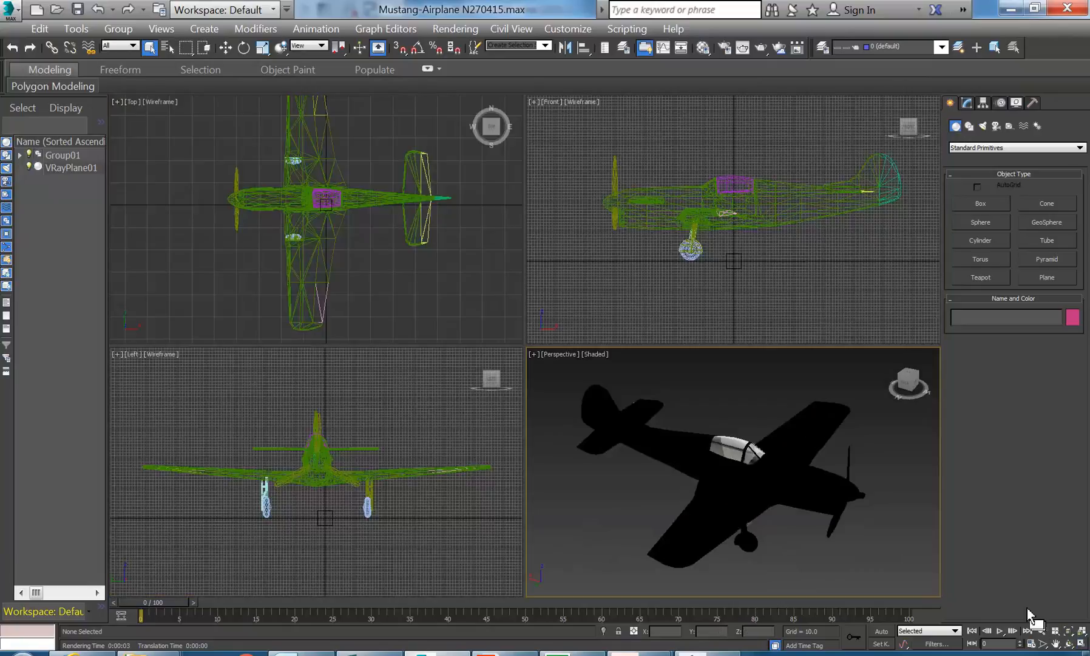
mouse_move(141, 177)
middle_down()
mouse_move(153, 184)
mouse_move(143, 190)
middle_up()
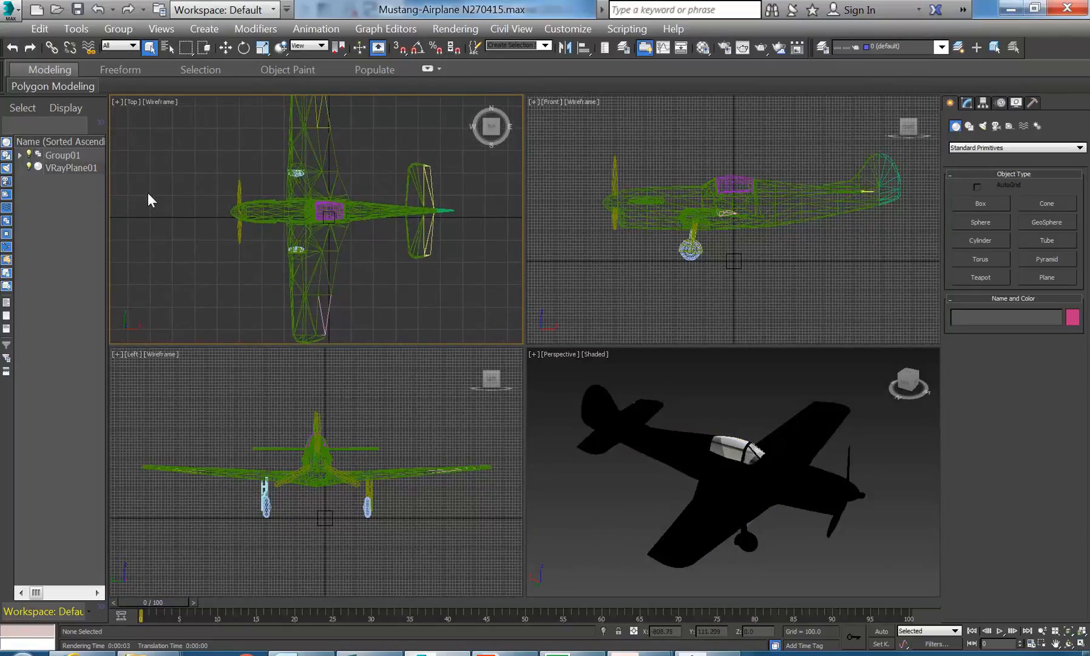
click(76, 30)
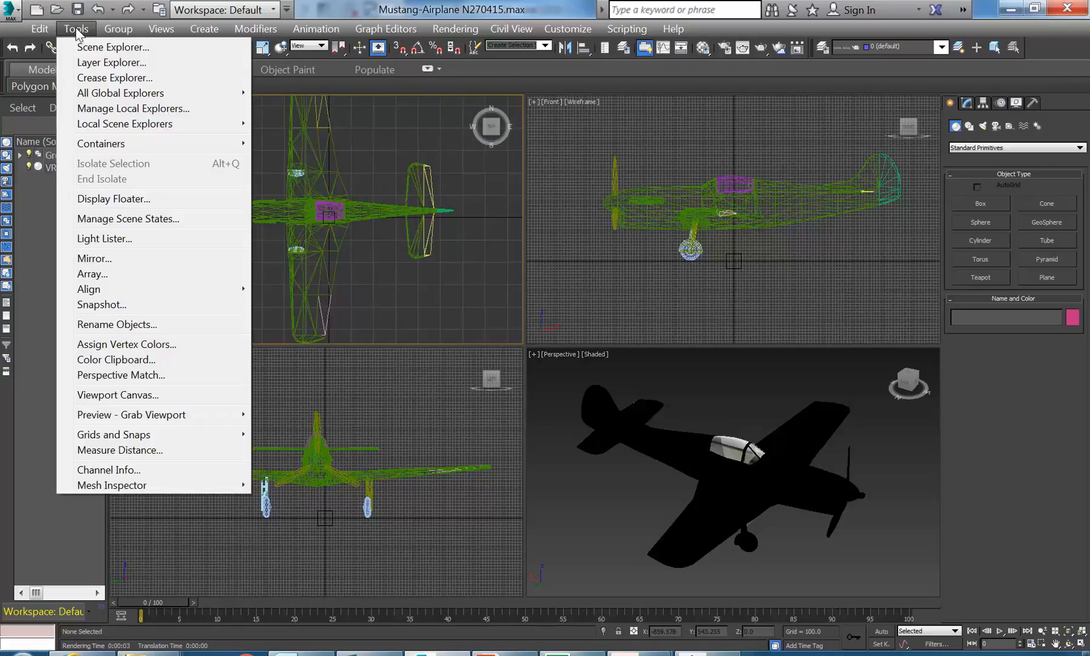
click(123, 452)
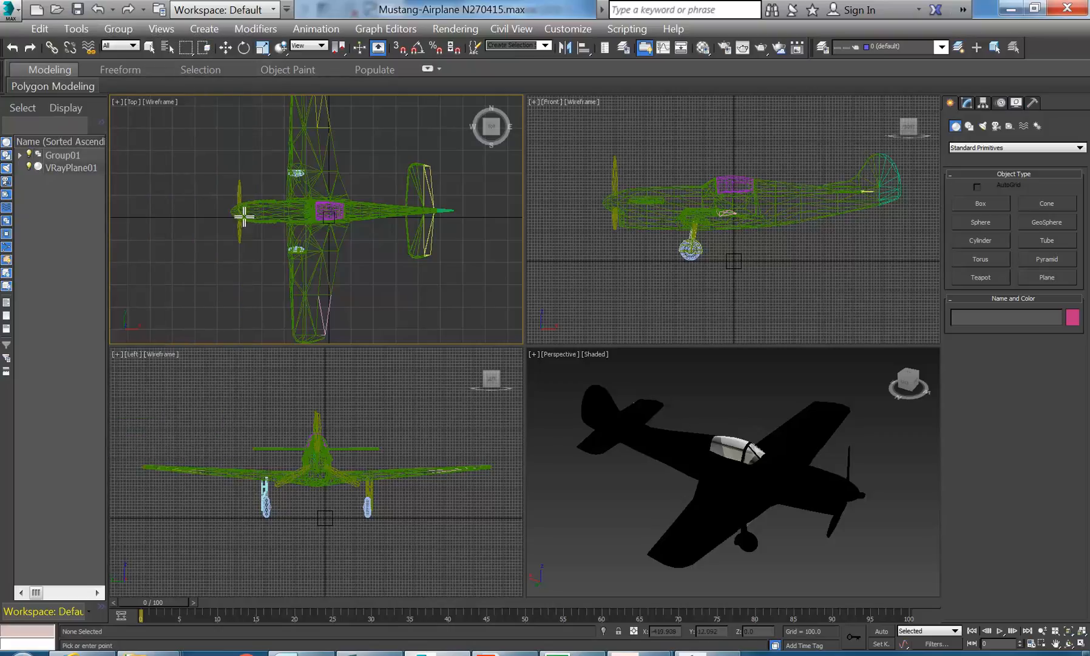
click(452, 214)
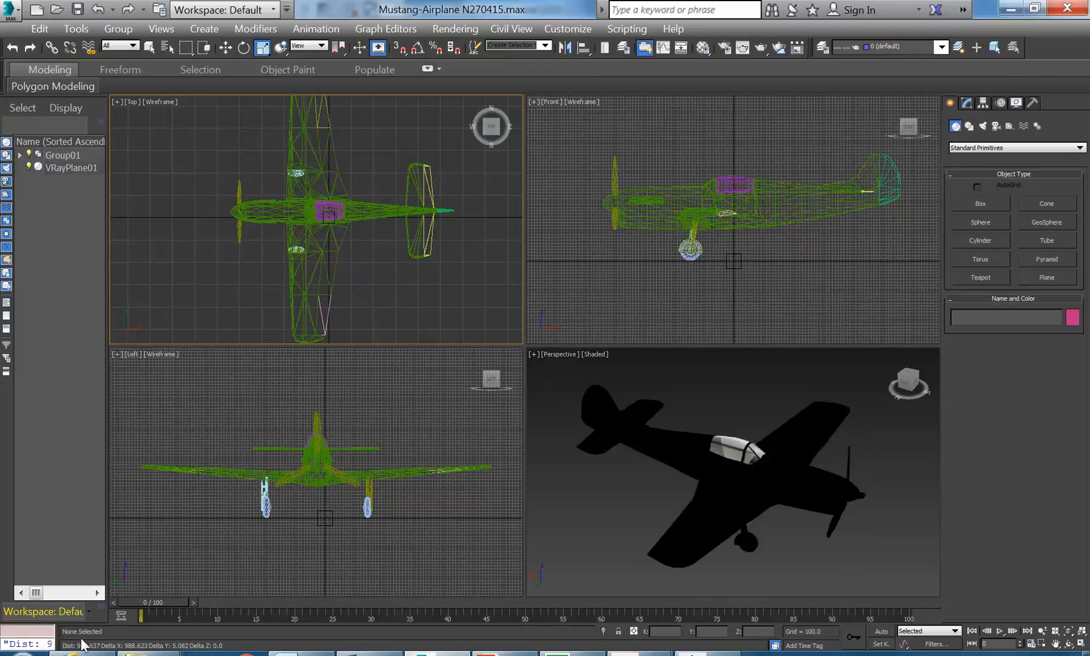
drag(58, 633, 115, 631)
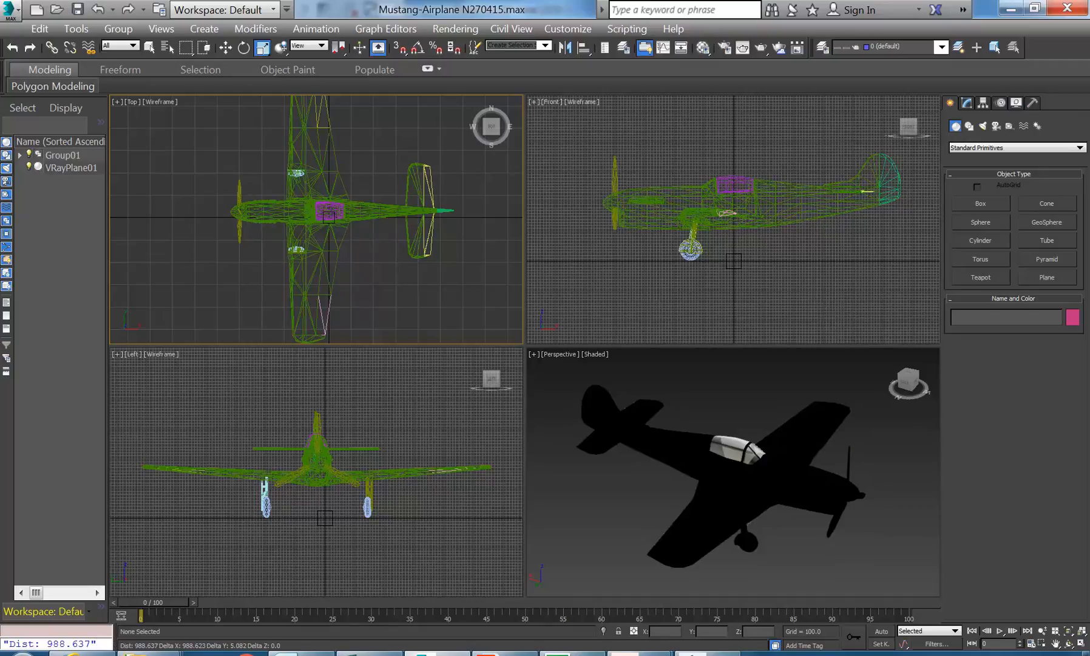
click(61, 643)
Repeat the nose-to-tail distance measurement of the airplane in the Top view
click(76, 28)
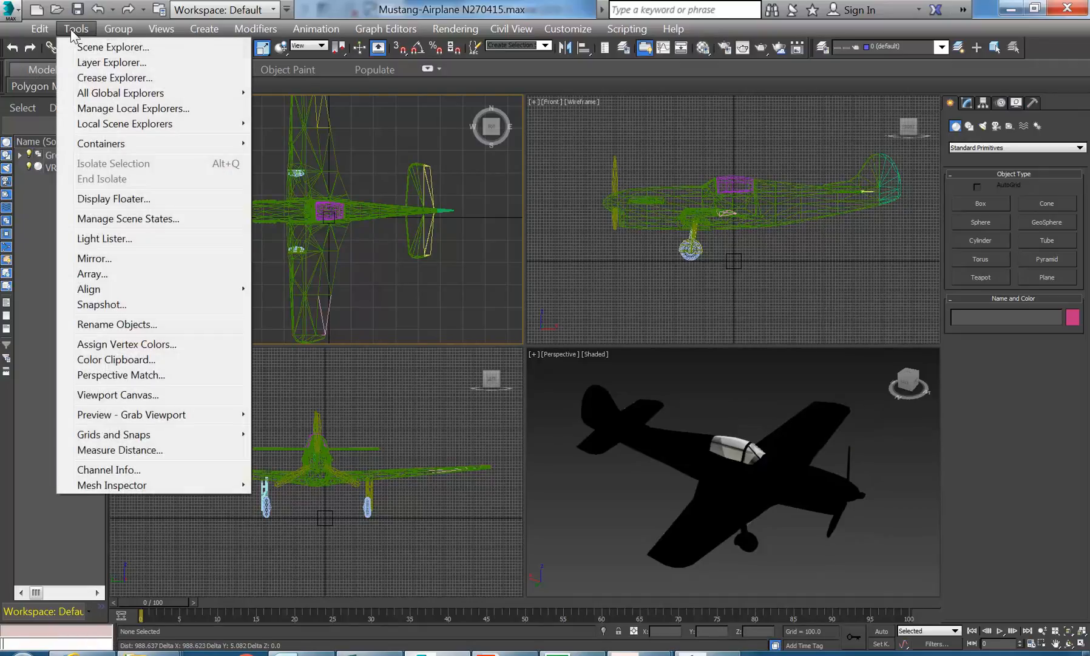
click(112, 450)
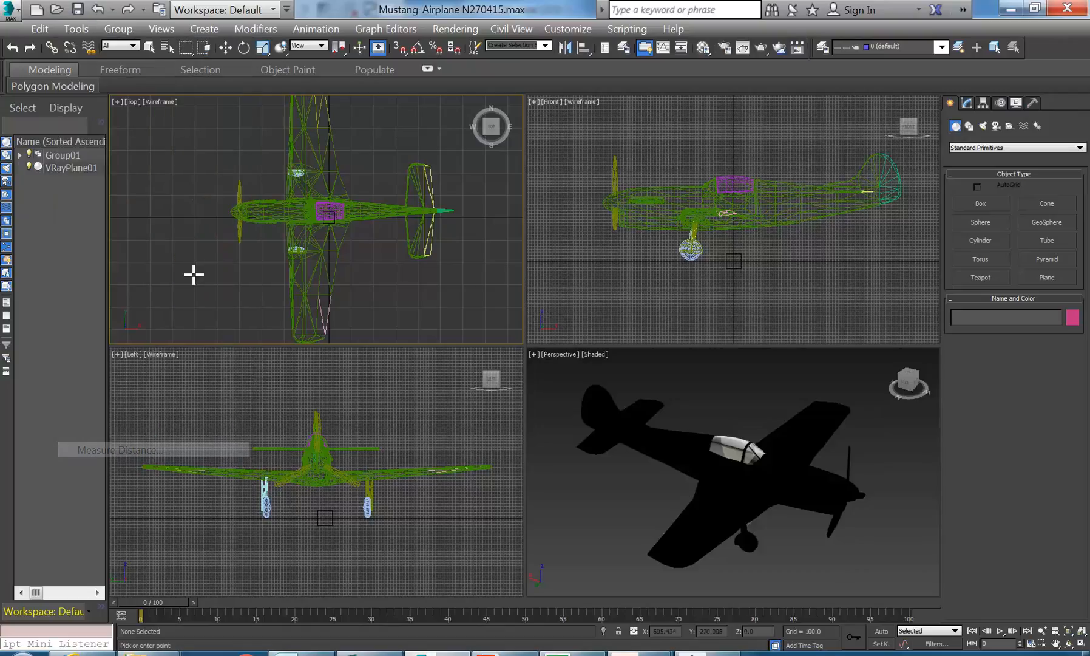
click(452, 210)
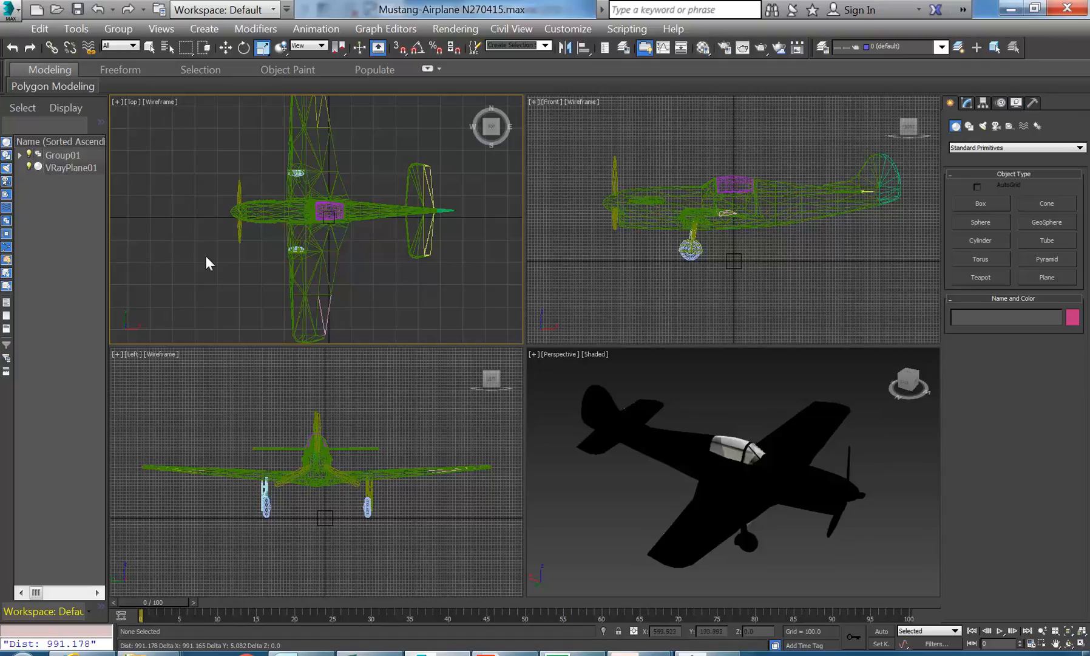
Select the airplane group and measure the near-vertical distance between two mesh points at the rear of the cockpit in the Front view
middle_drag(751, 154, 693, 145)
scroll(671, 166, up, 6)
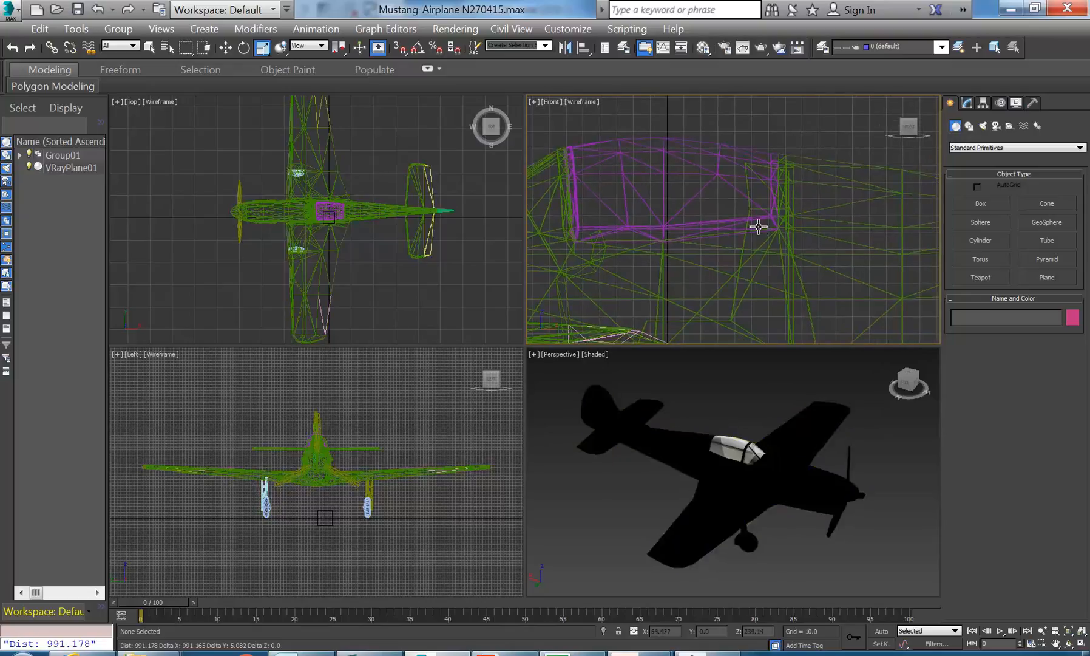
middle_drag(760, 220, 717, 202)
middle_drag(687, 289, 701, 258)
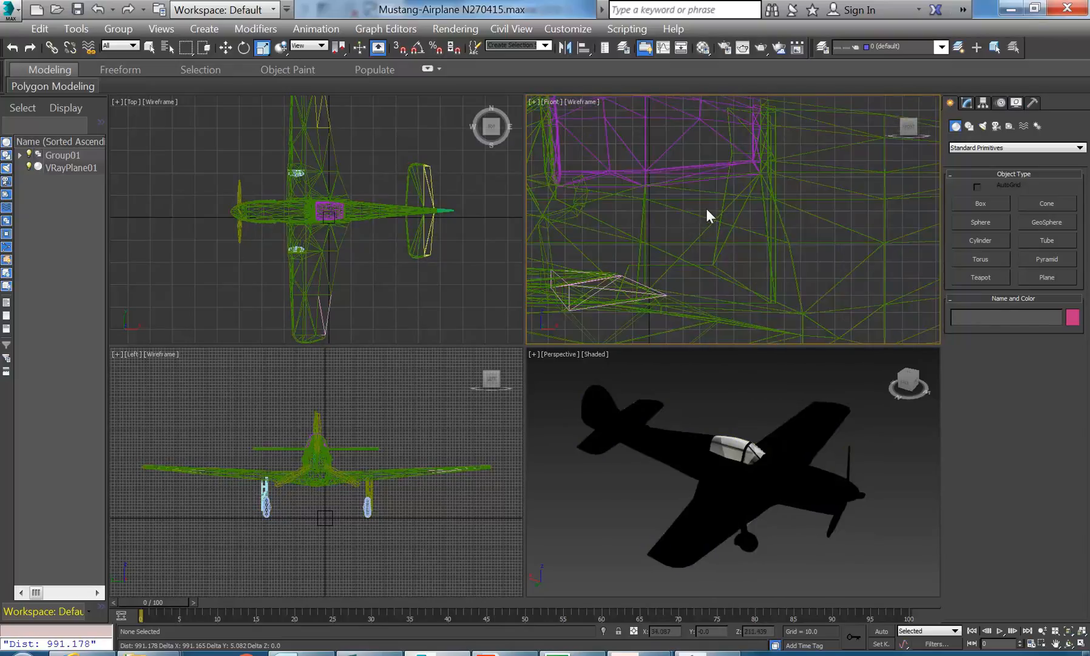
click(726, 137)
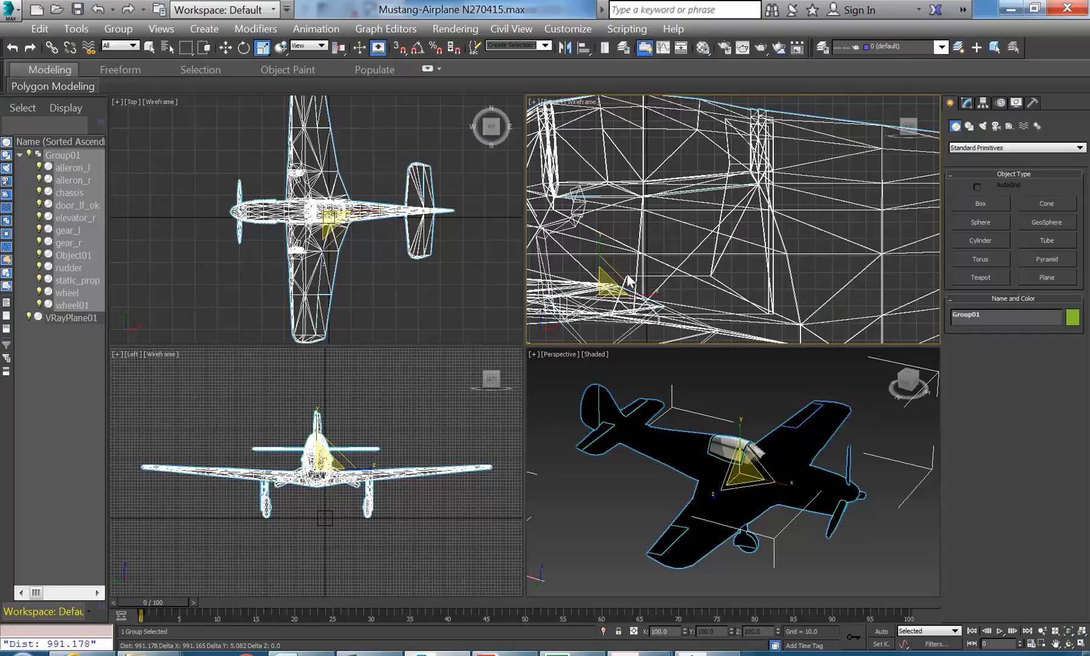
middle_drag(652, 268, 670, 200)
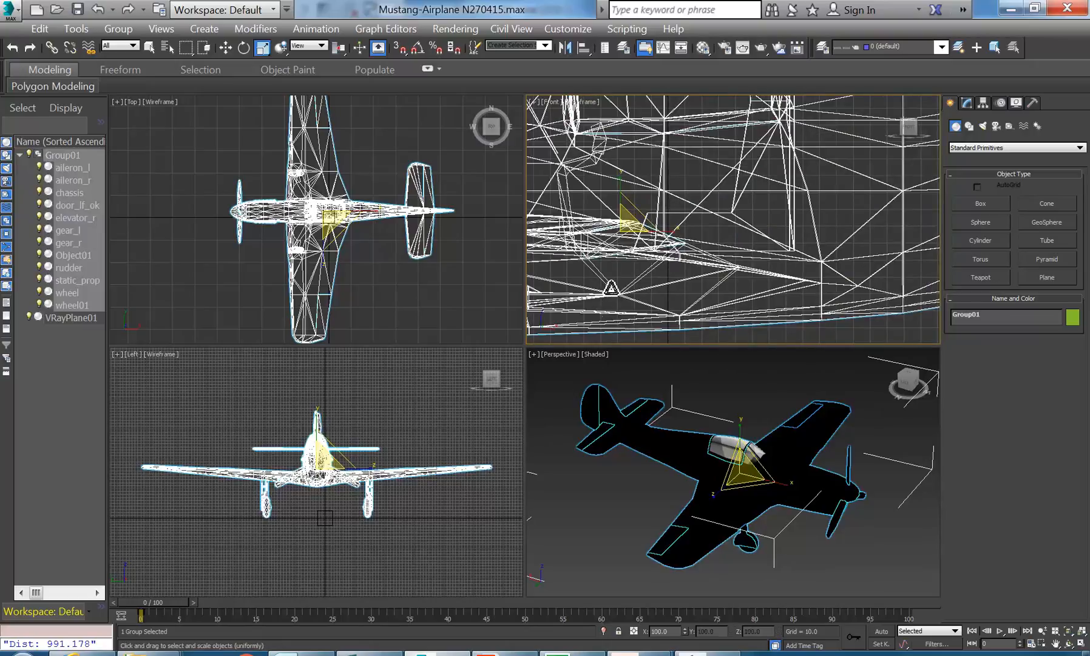
middle_drag(624, 271, 598, 313)
middle_drag(679, 234, 682, 242)
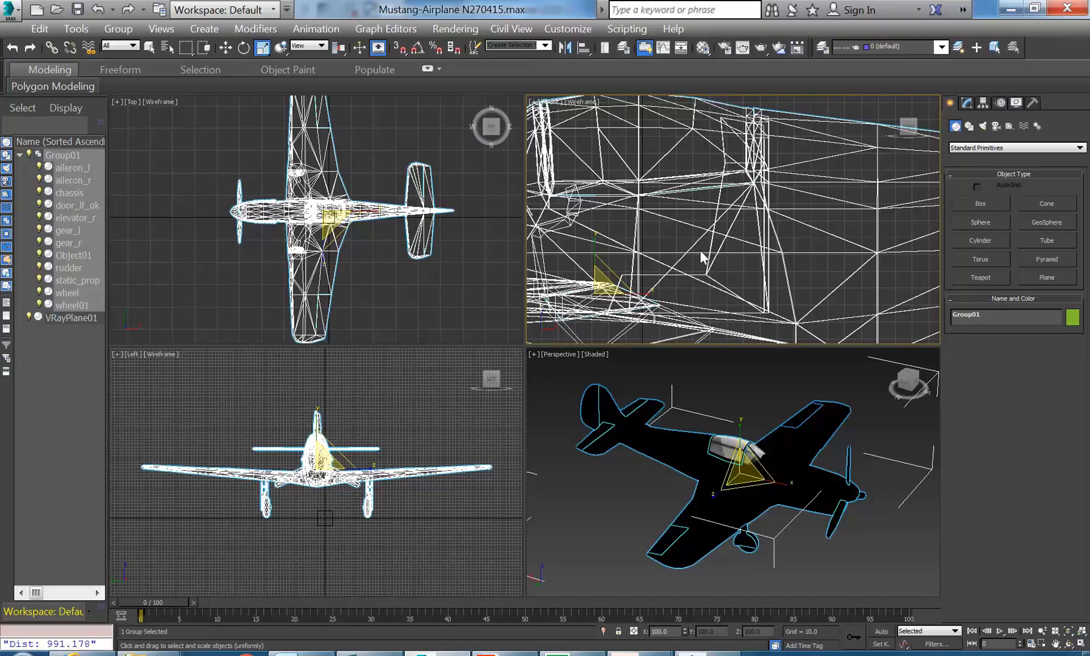
click(76, 28)
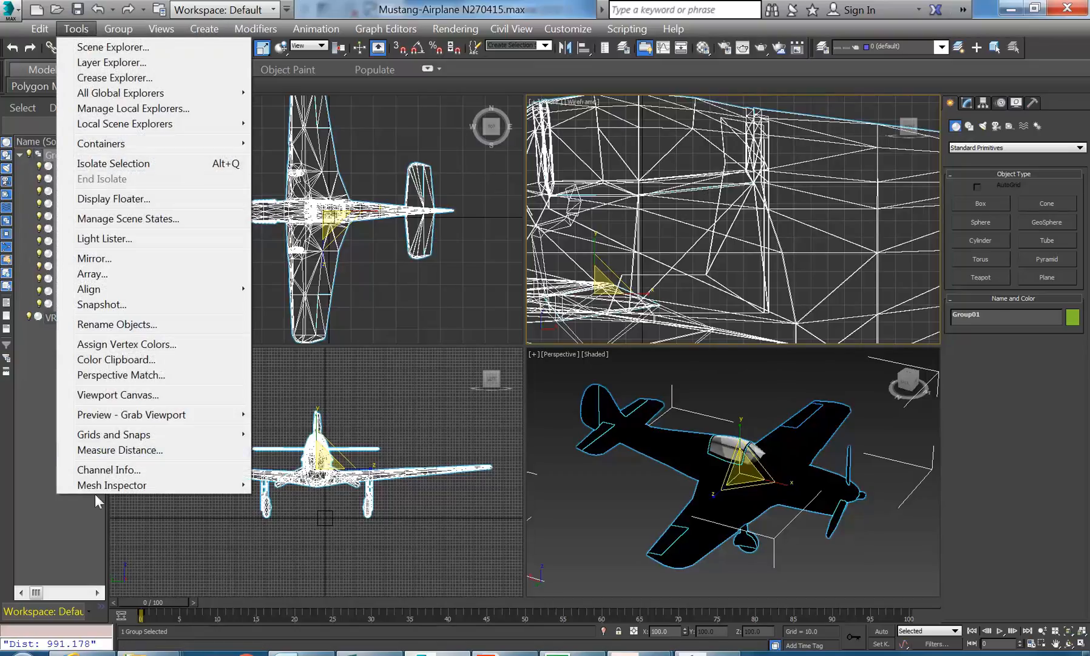
click(112, 450)
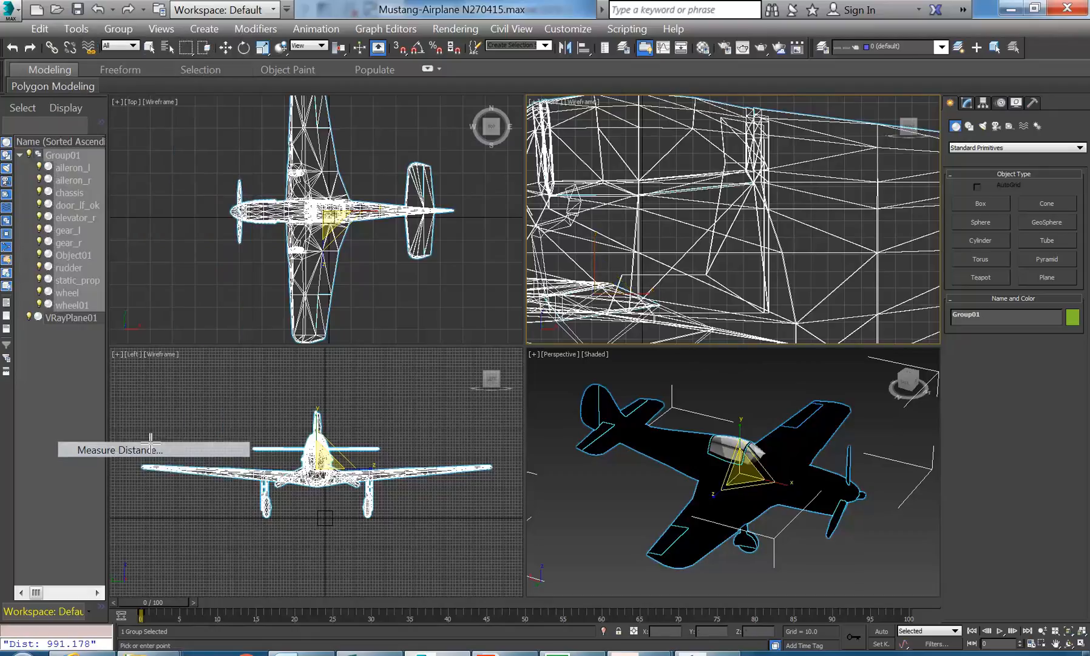
click(707, 273)
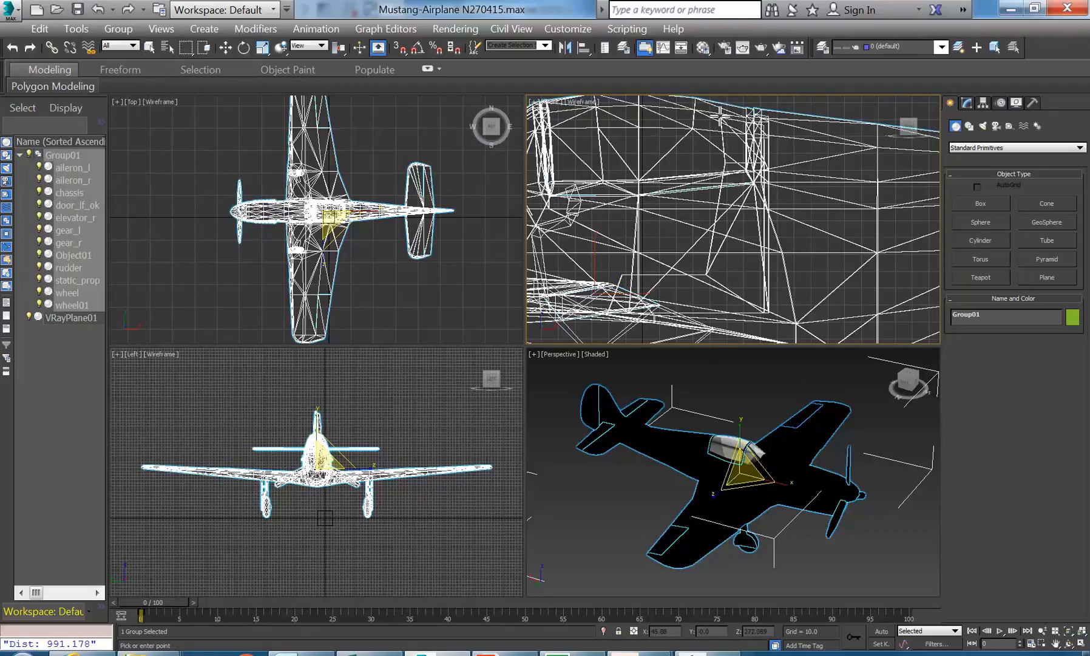
click(723, 125)
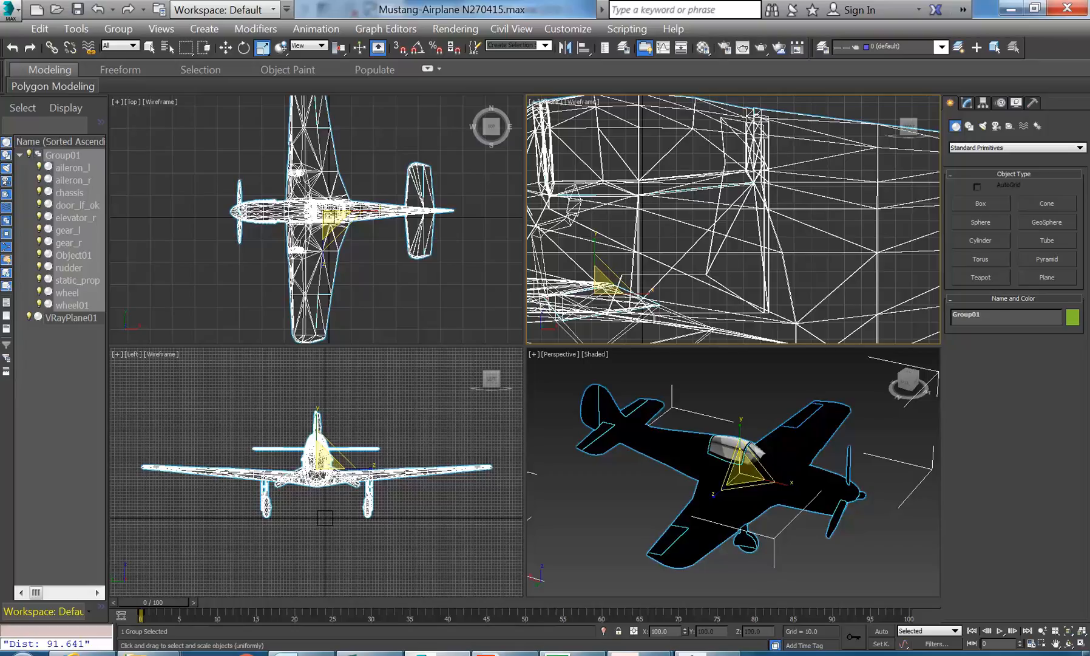
Open the Windows Calculator, multiply 91 by 25.4 to convert the measured inches to millimetres, and close it
key(super)
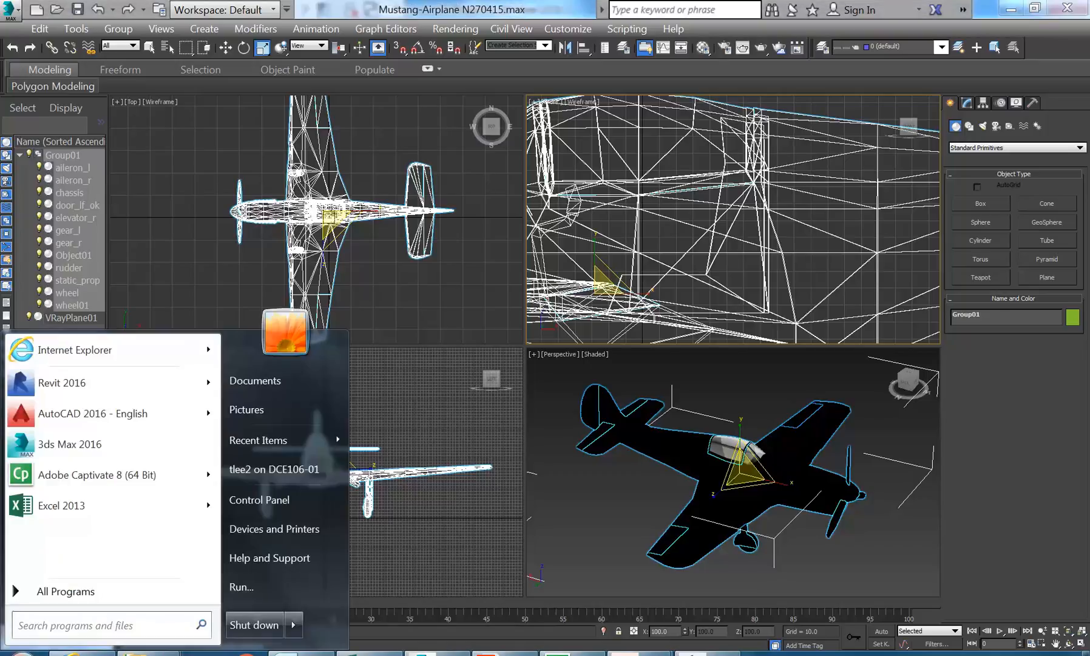
text(cal)
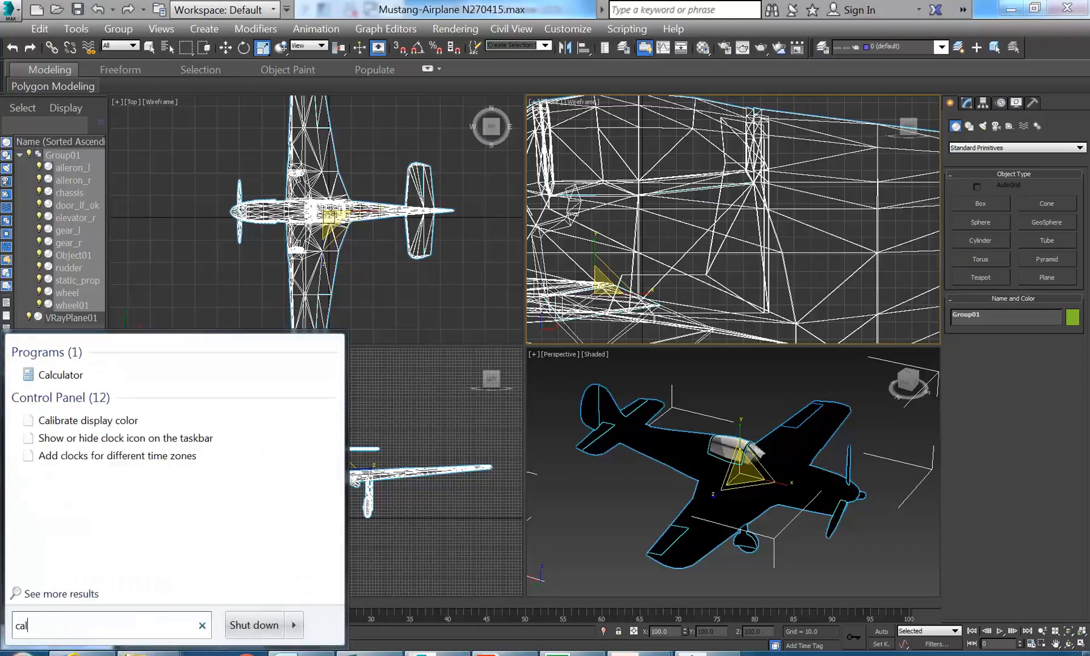
click(74, 371)
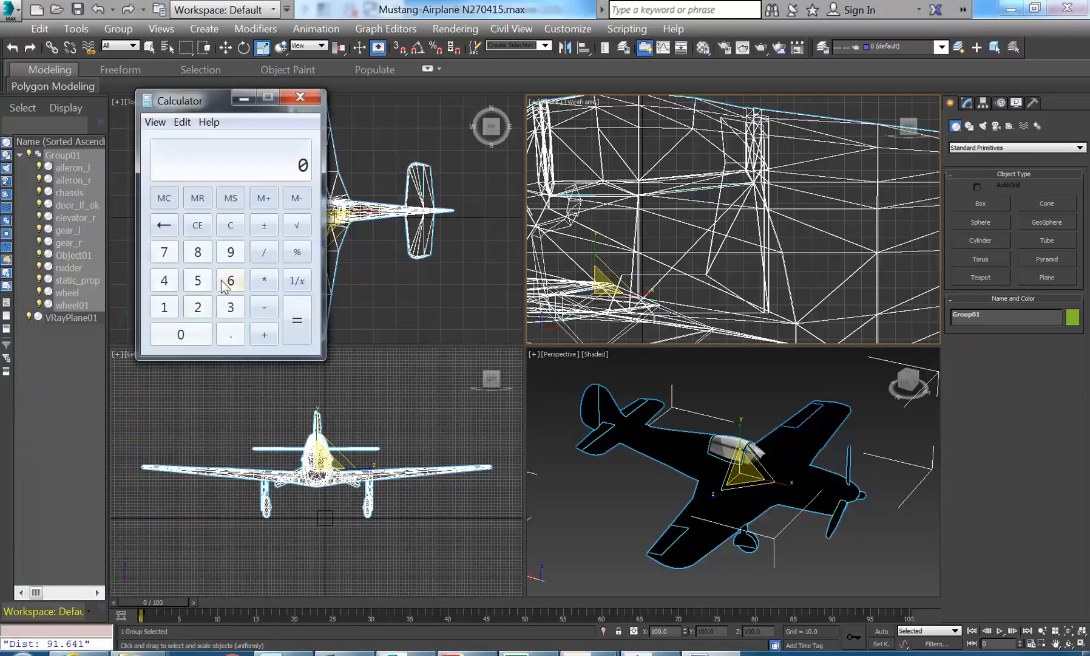
click(222, 253)
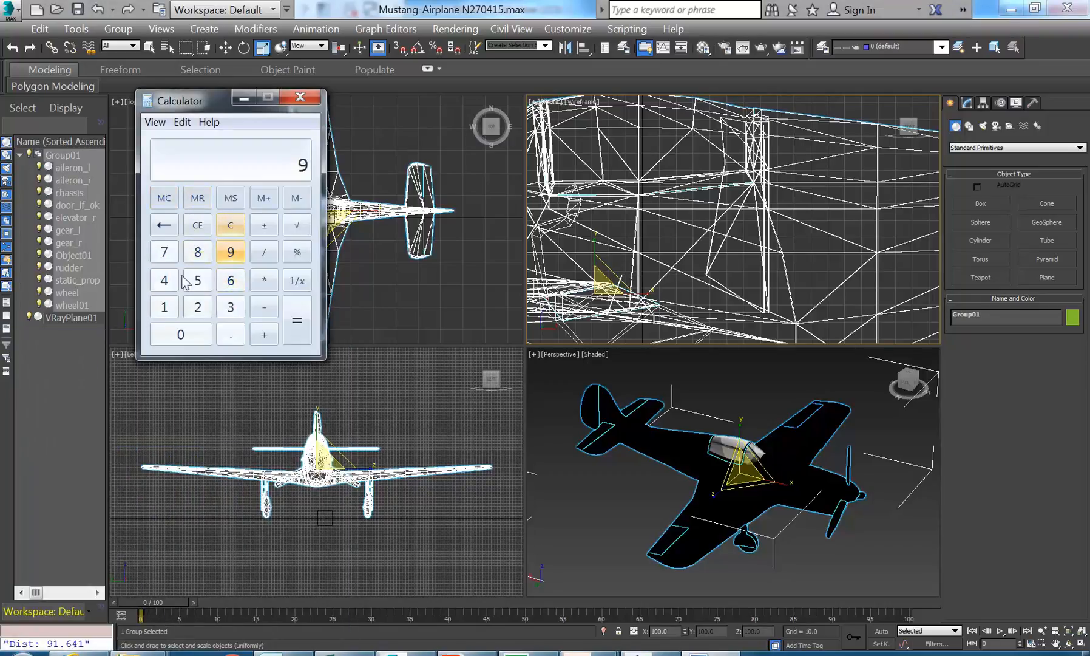
click(164, 307)
click(264, 280)
click(199, 311)
click(197, 279)
click(230, 333)
click(164, 279)
click(297, 319)
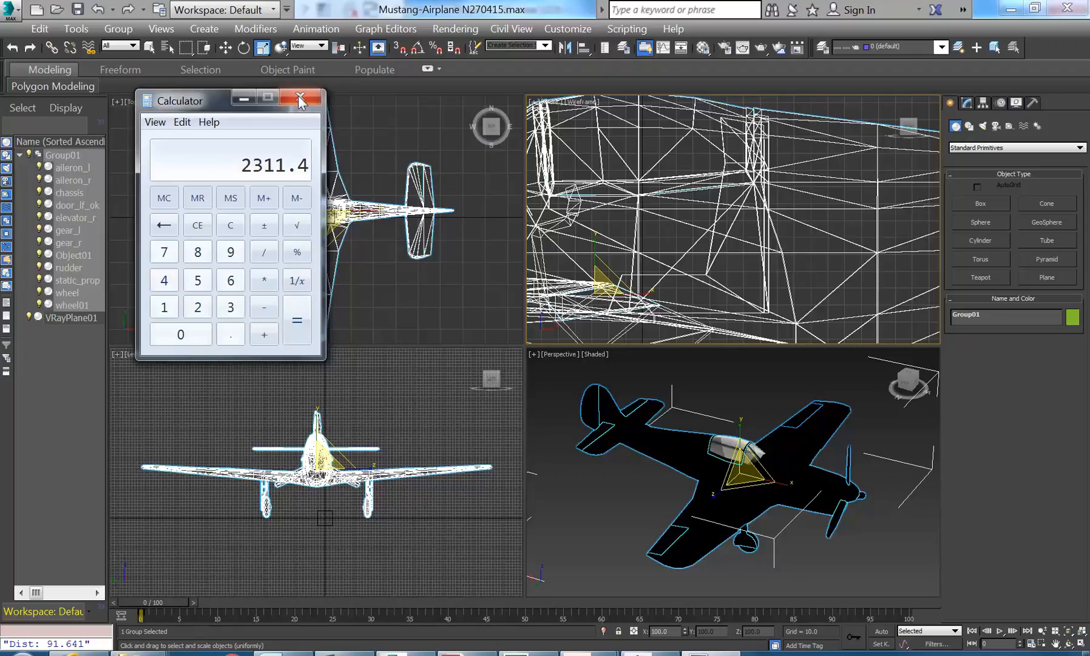
click(231, 228)
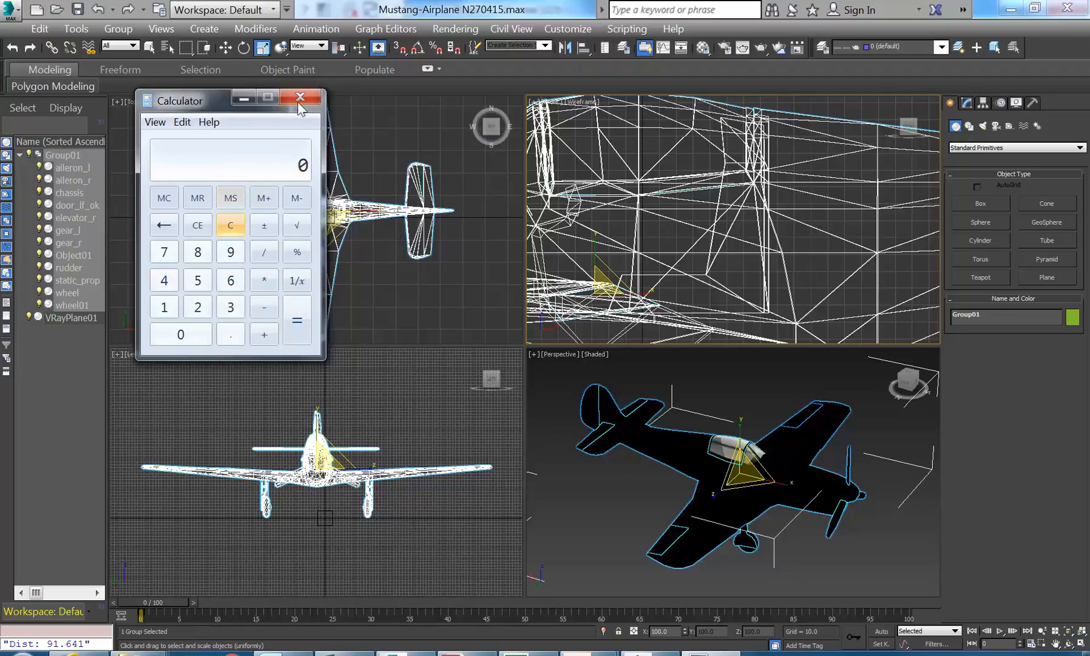
click(300, 97)
Set the scene's display units to metric Millimeters and review the system unit scale
scroll(656, 209, up, 1)
scroll(656, 209, down, 2)
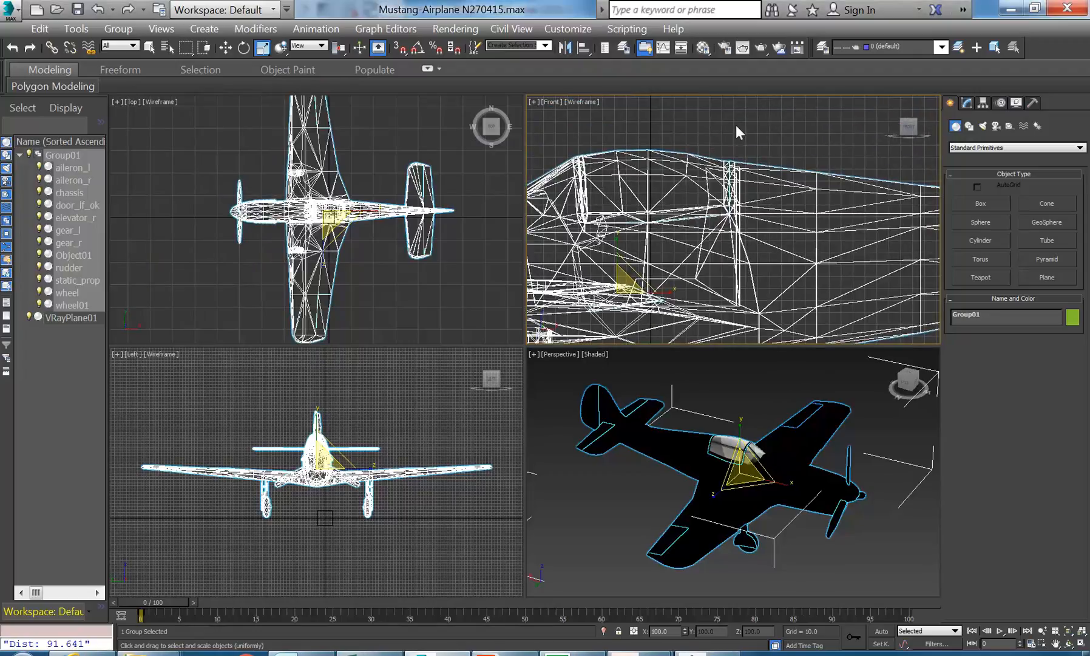
click(736, 126)
click(561, 29)
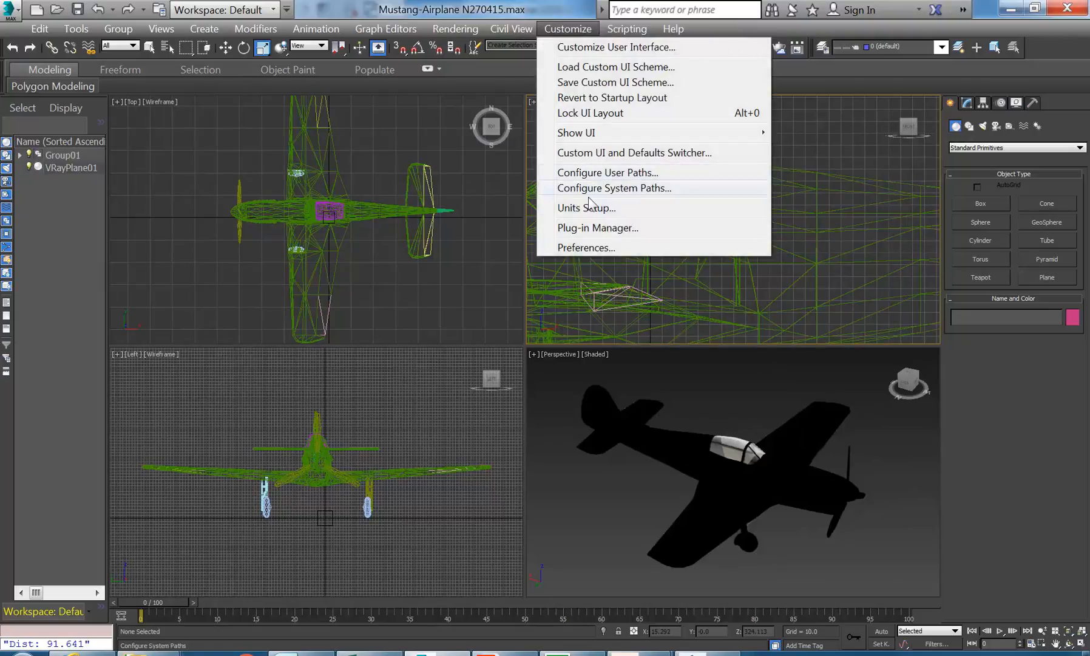
click(566, 208)
drag(553, 158, 316, 132)
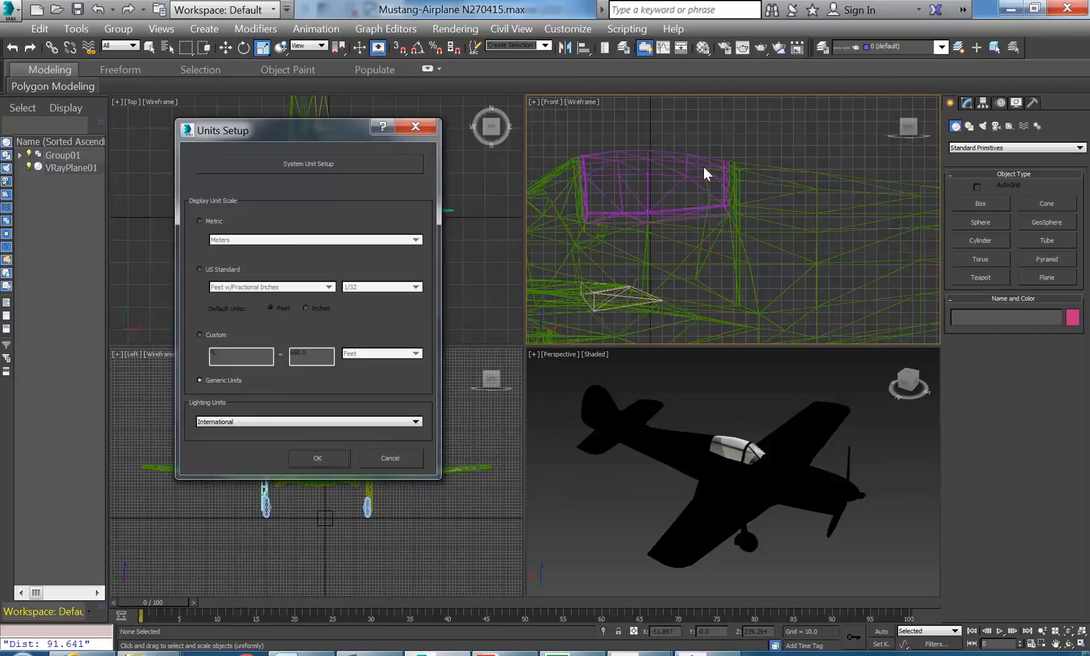
click(201, 220)
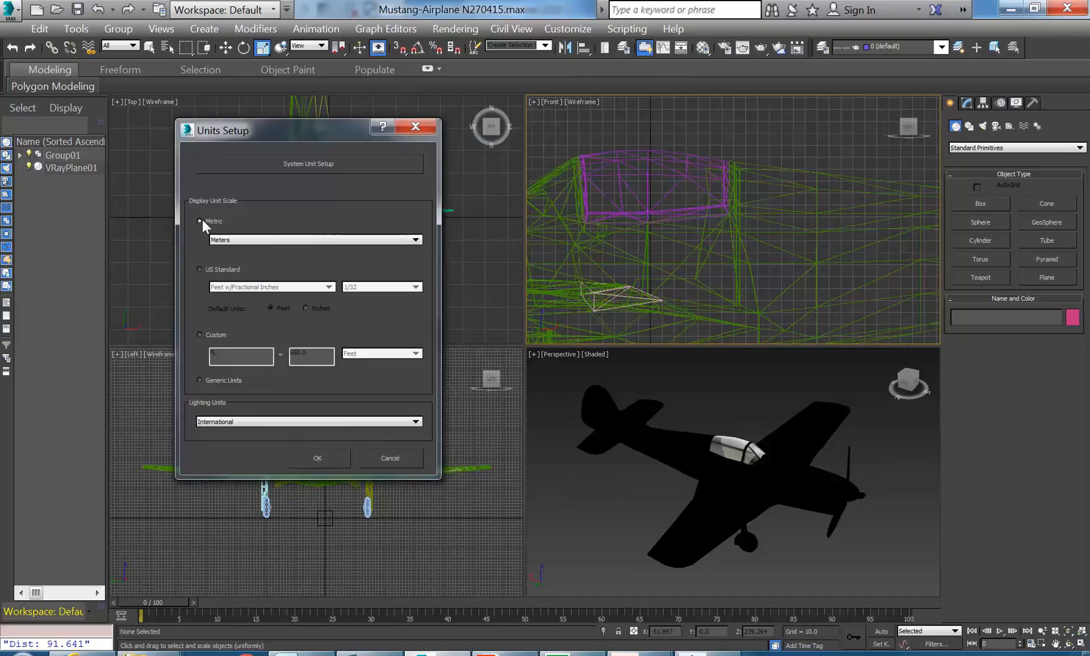
click(251, 238)
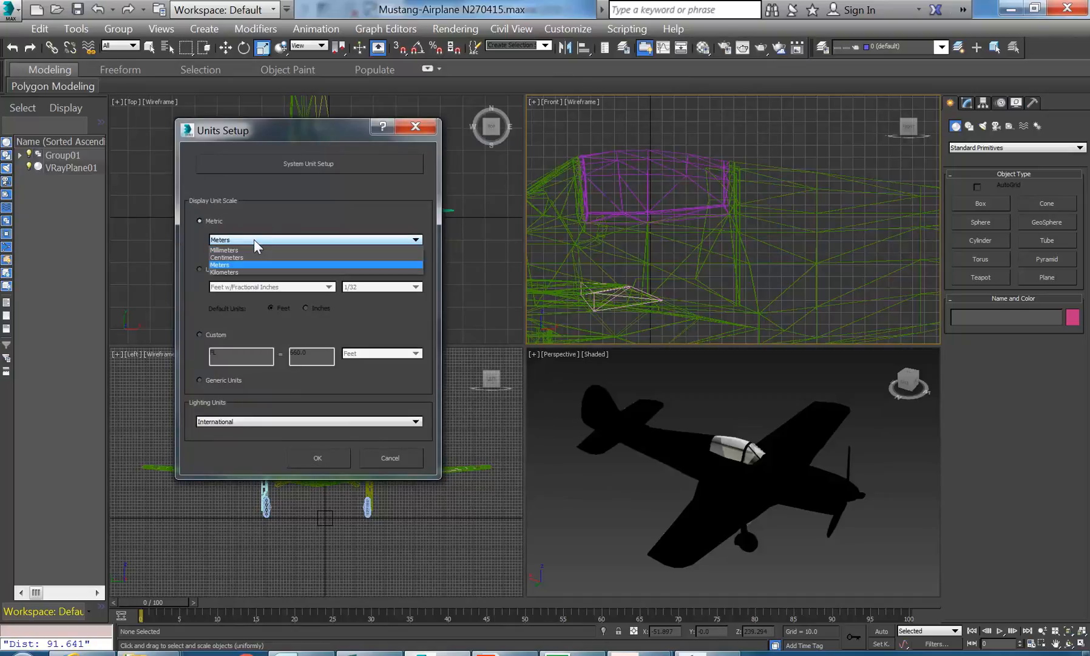
click(247, 248)
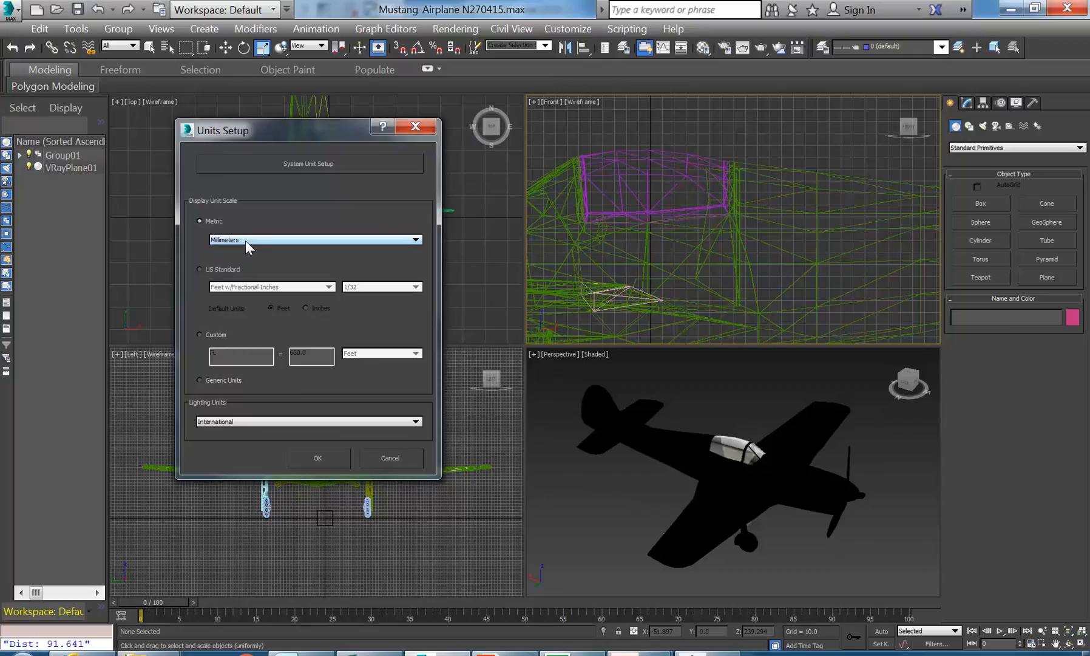
click(276, 163)
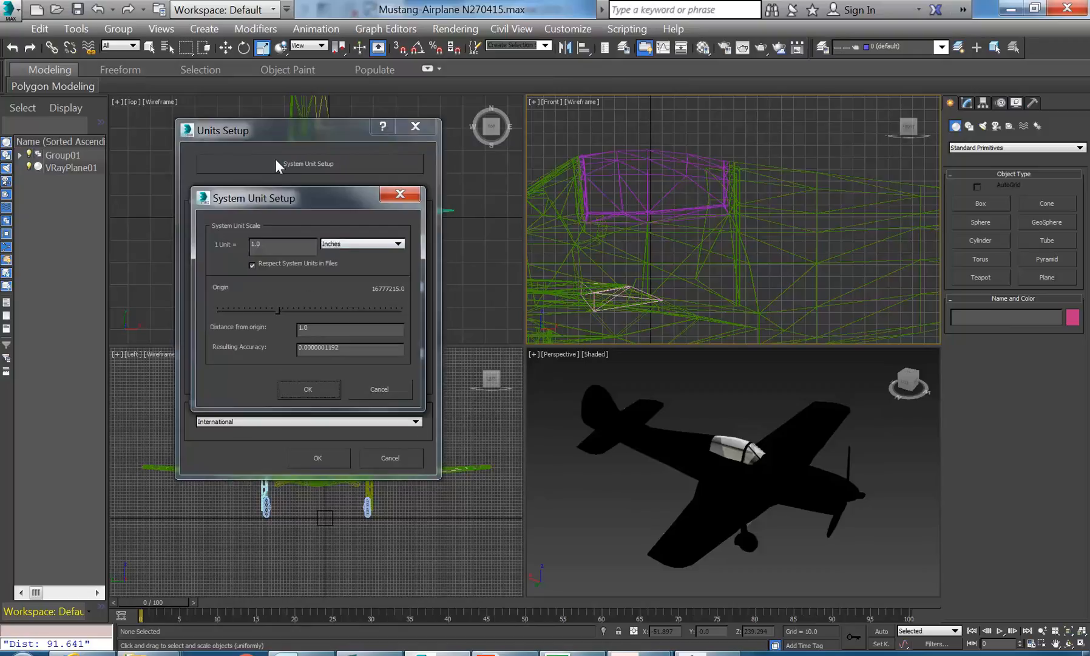
click(308, 390)
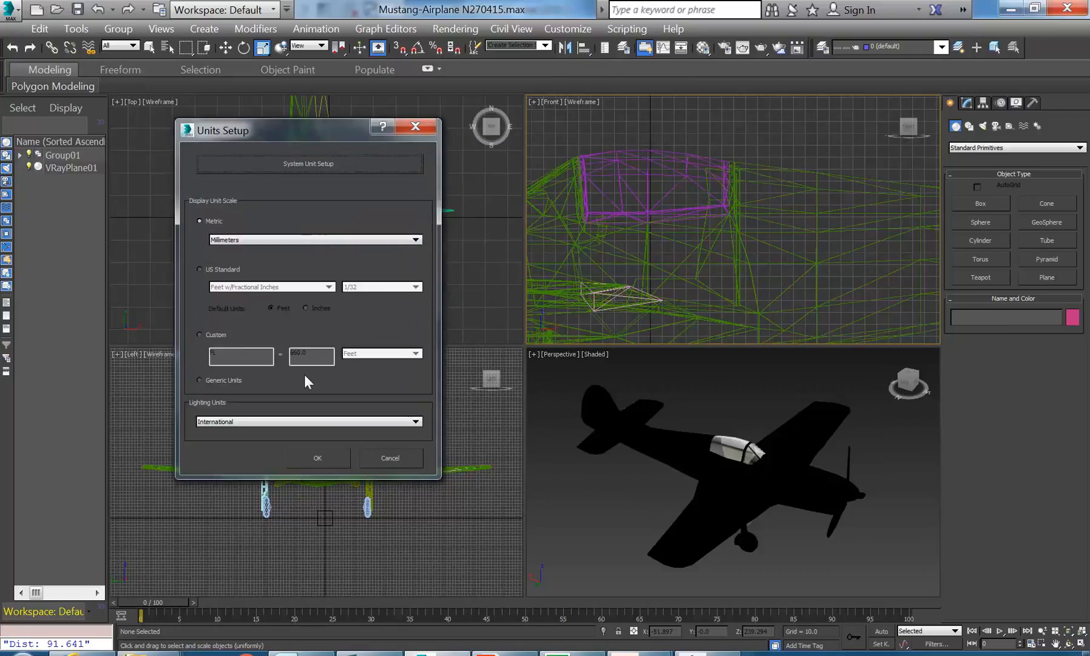
click(309, 459)
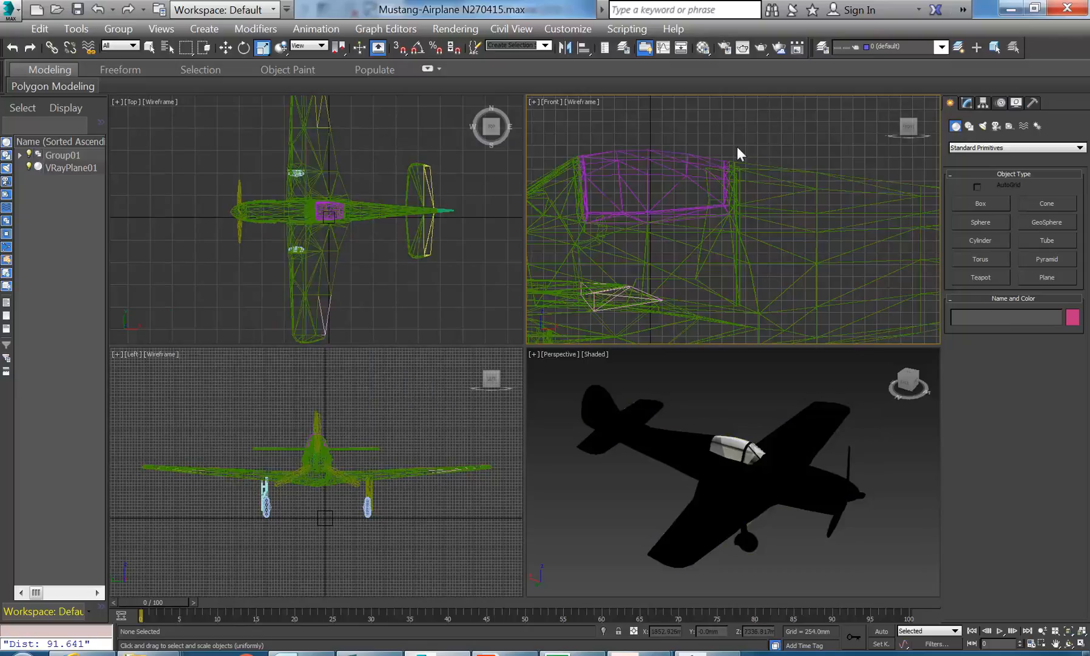
Measure the near-vertical distance from below the cockpit to the upper canopy in the Front view and widen the MAXScript Mini Listener
click(76, 28)
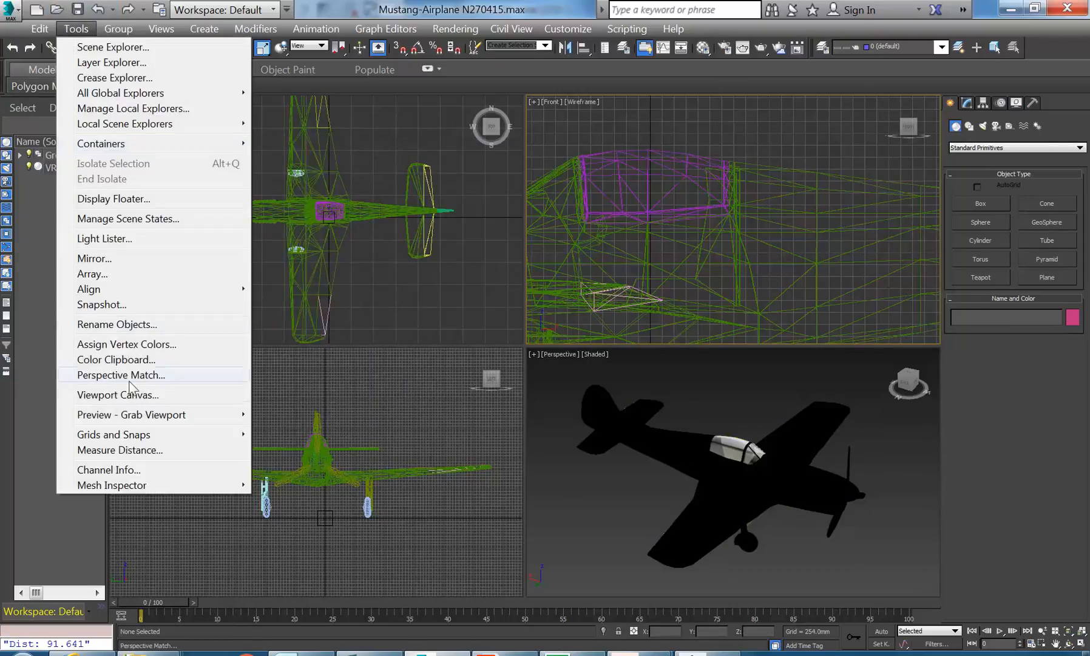
click(137, 450)
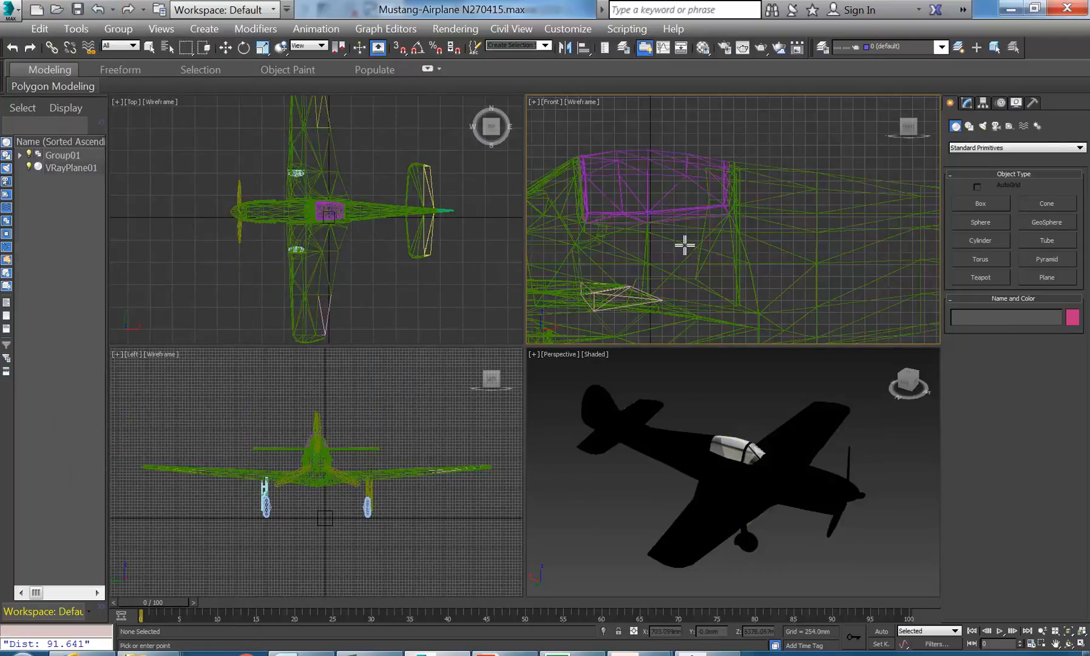
click(693, 276)
click(703, 168)
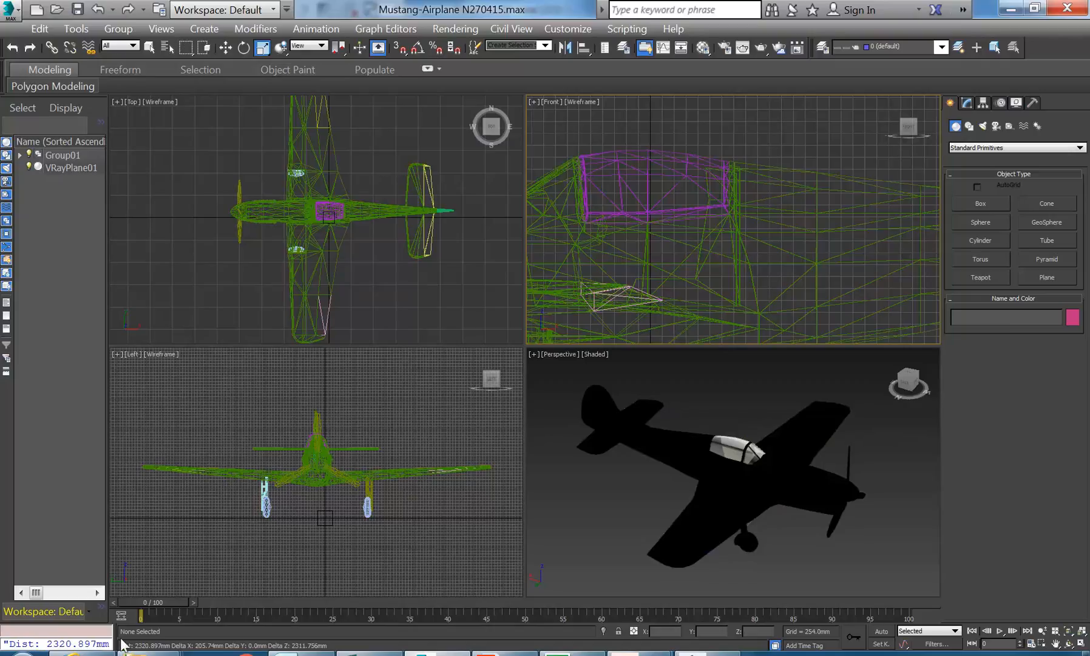
drag(114, 636, 128, 636)
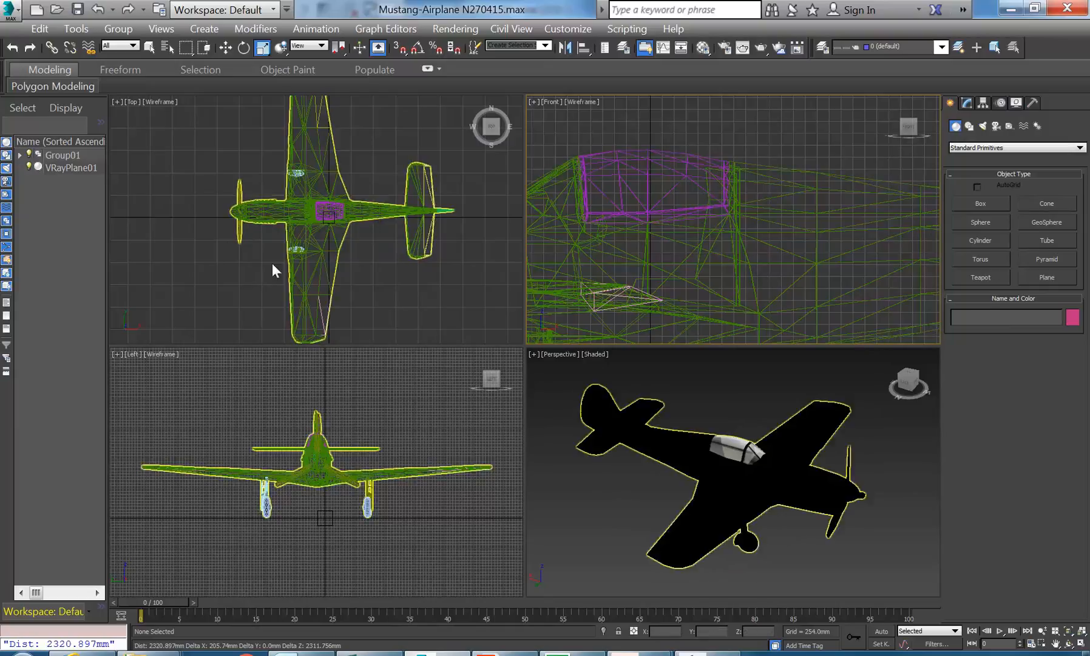
Select the airplane group and VRayPlane01 in the Top view, try scaling them uniformly to 50 percent, and undo the scaling
scroll(187, 215, down, 5)
scroll(207, 228, up, 2)
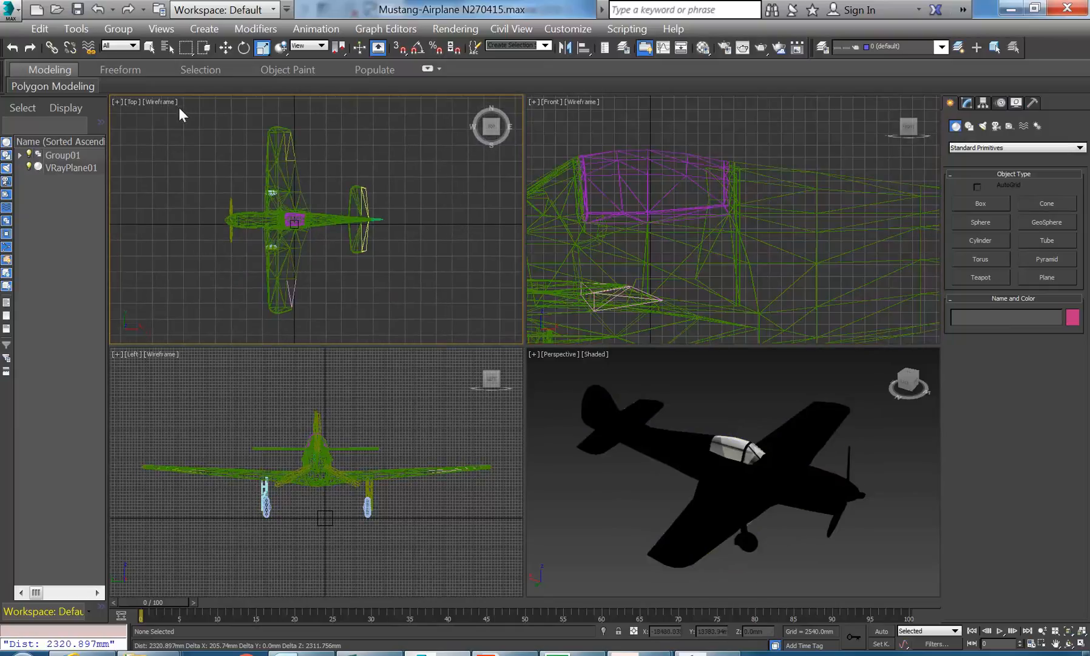
drag(188, 115, 426, 338)
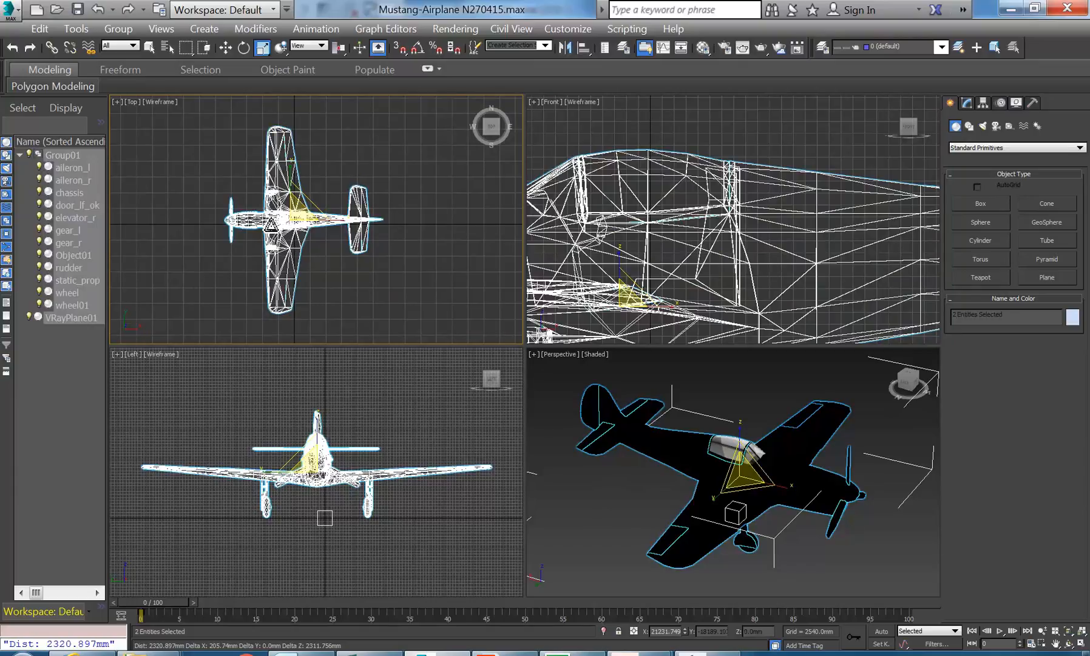
right_click(262, 49)
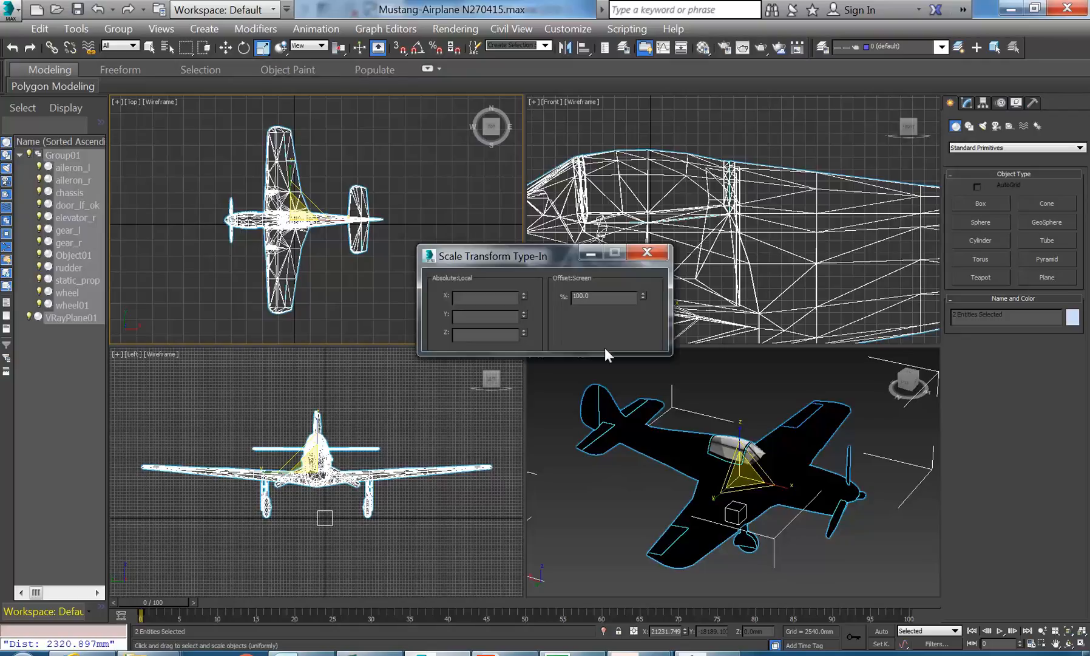
double_click(589, 296)
text(50)
key(Return)
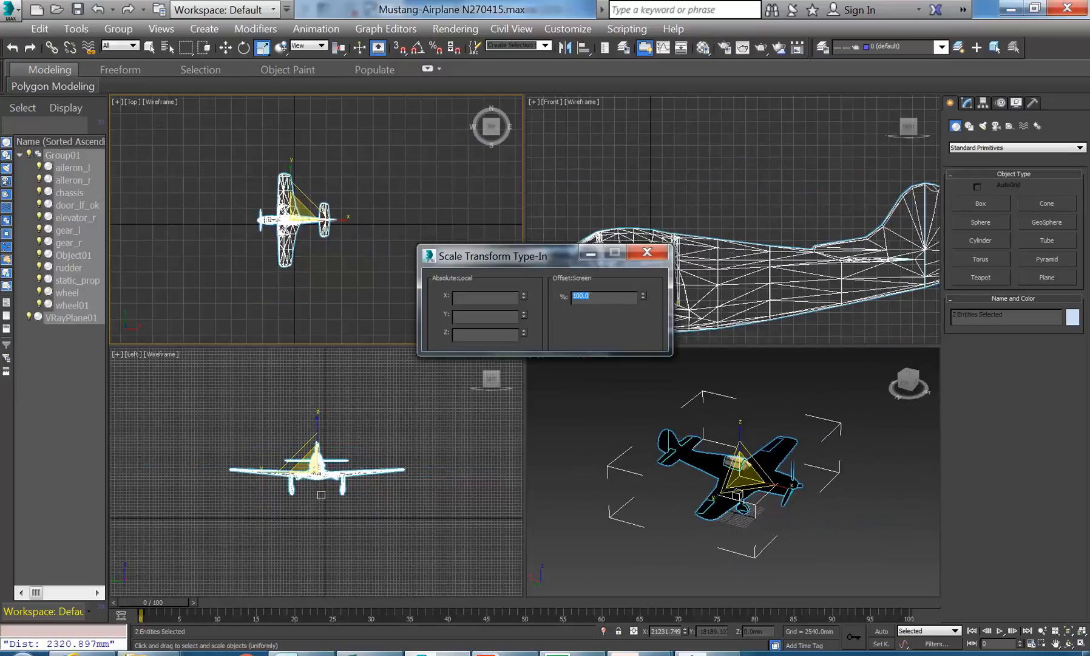
click(97, 9)
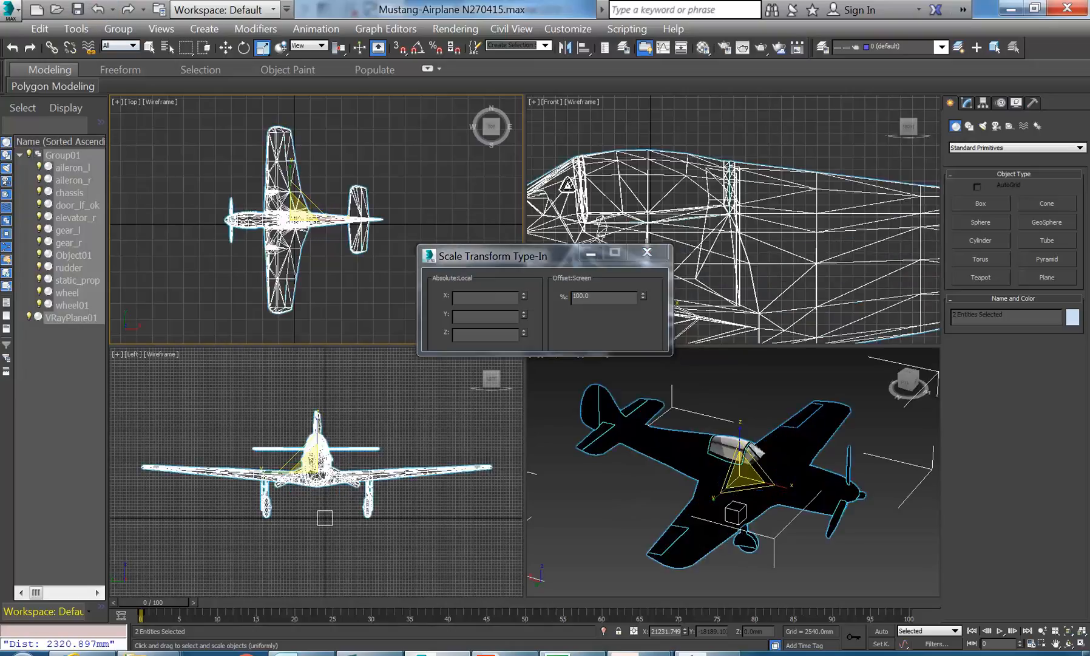
click(647, 251)
click(318, 260)
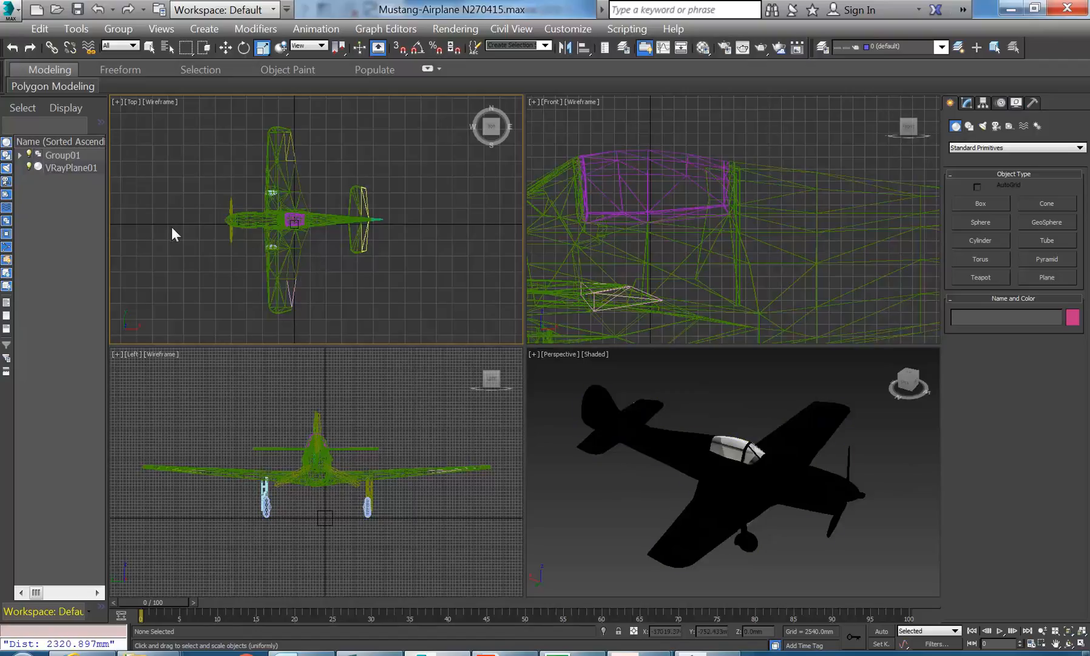
Save the scene and export it entirely as an AutoCAD 2013 DWG named mustang-Airplane in the IDSTU204A_Spatial Modelling folder
click(7, 9)
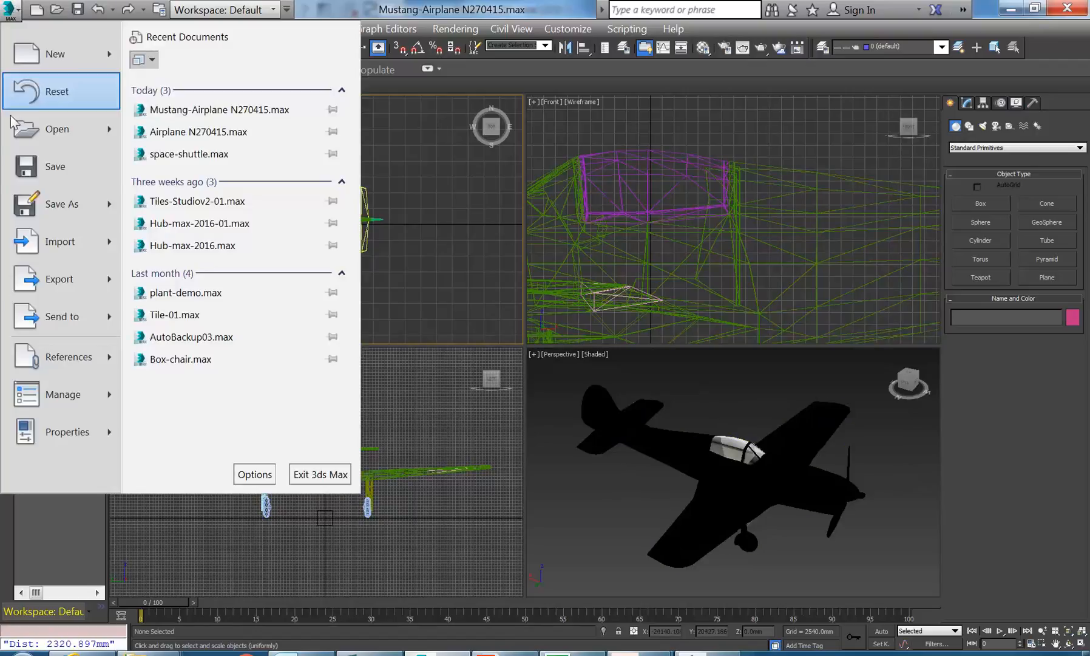
click(56, 161)
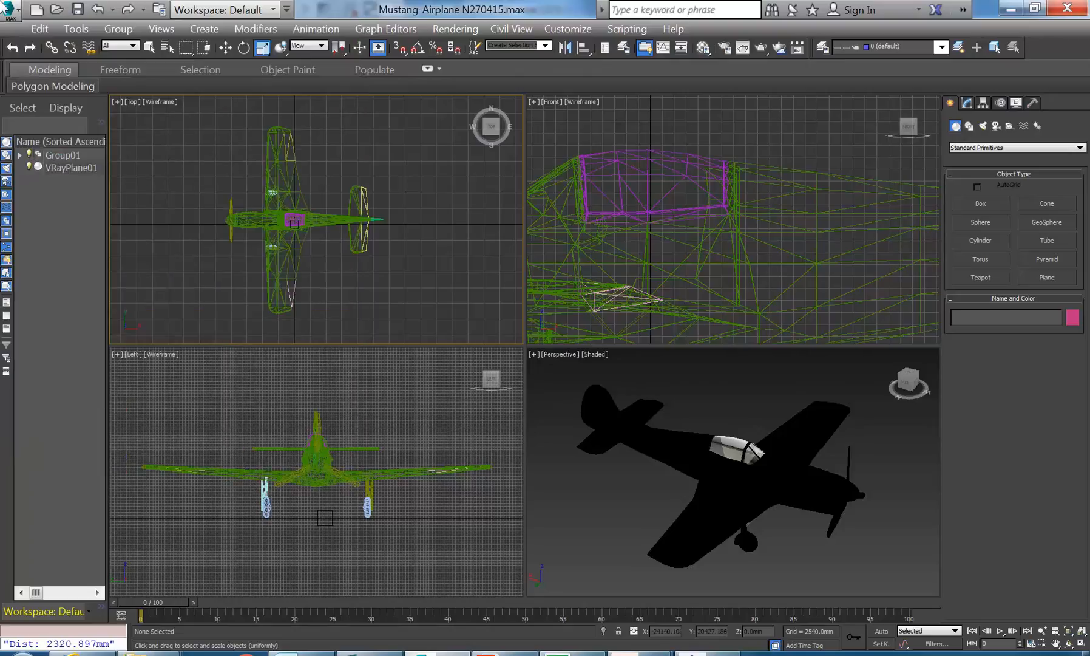
click(7, 9)
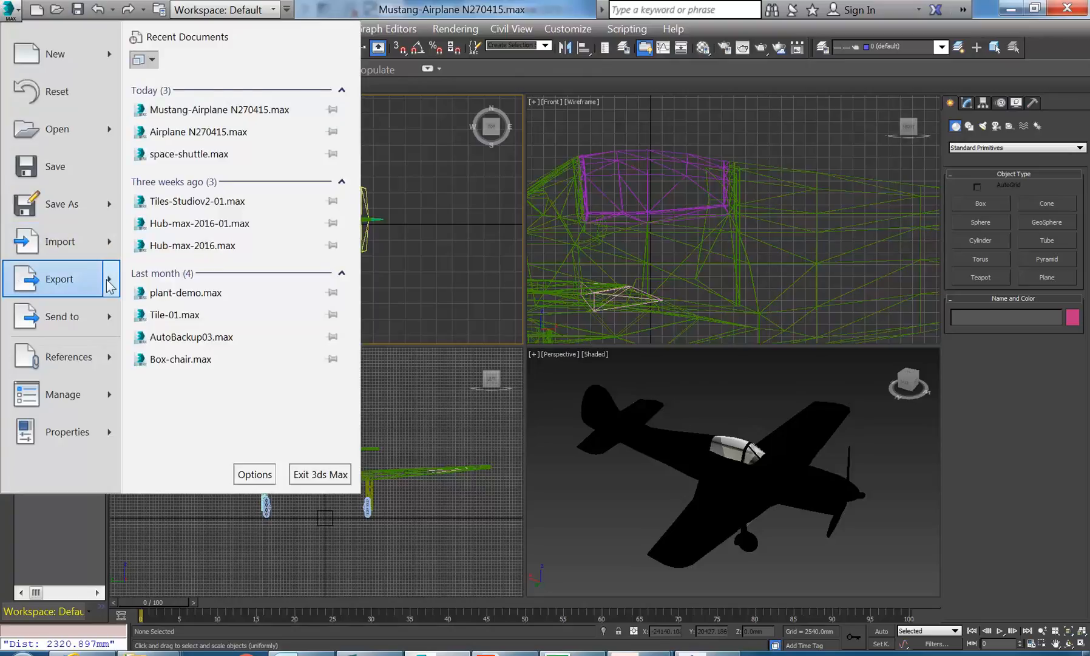
mouse_move(106, 279)
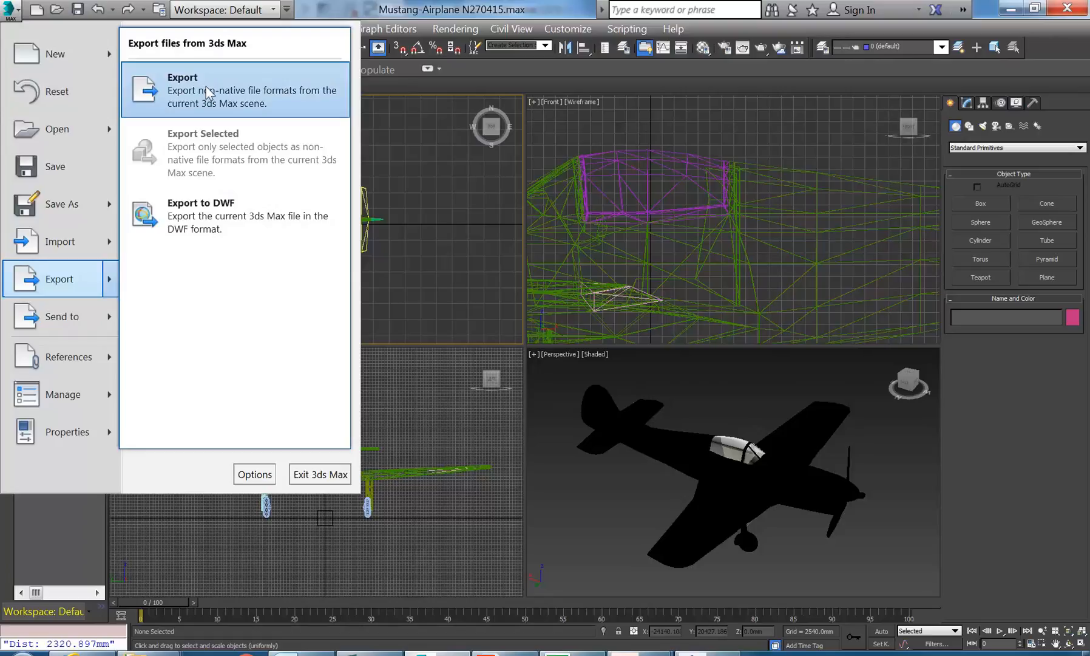
click(207, 86)
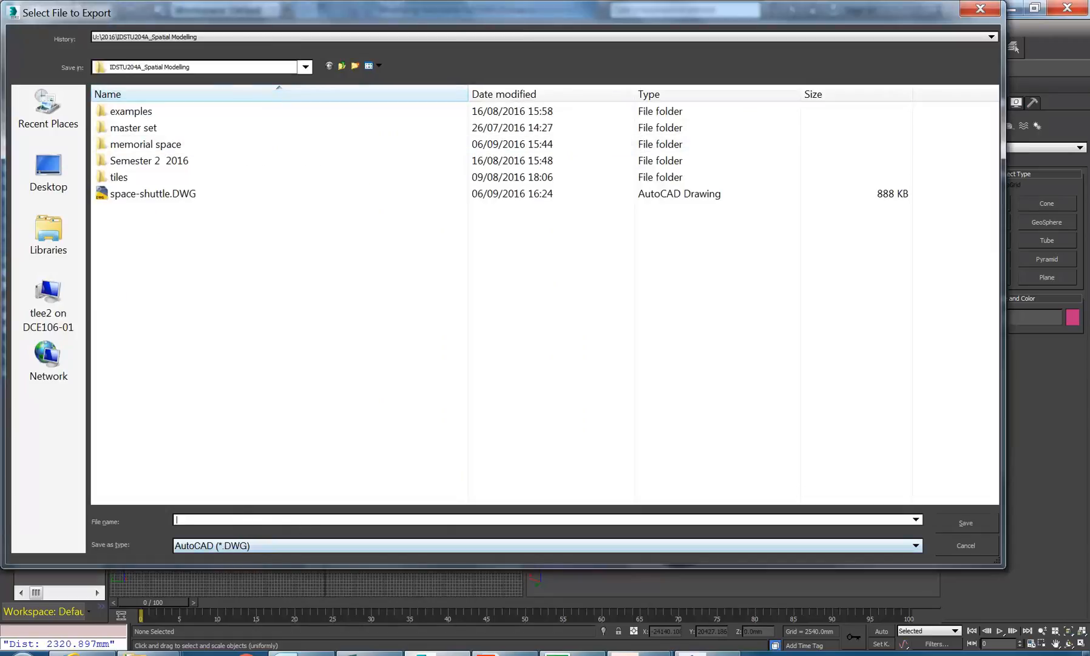
text(mus)
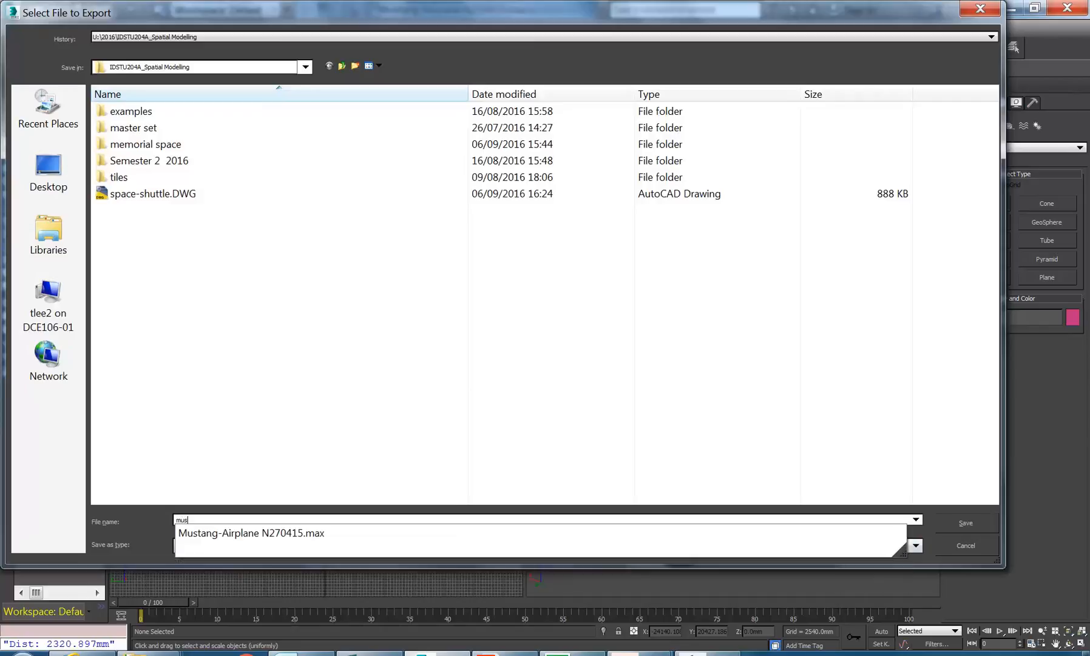
text(tang-Airplane)
click(200, 365)
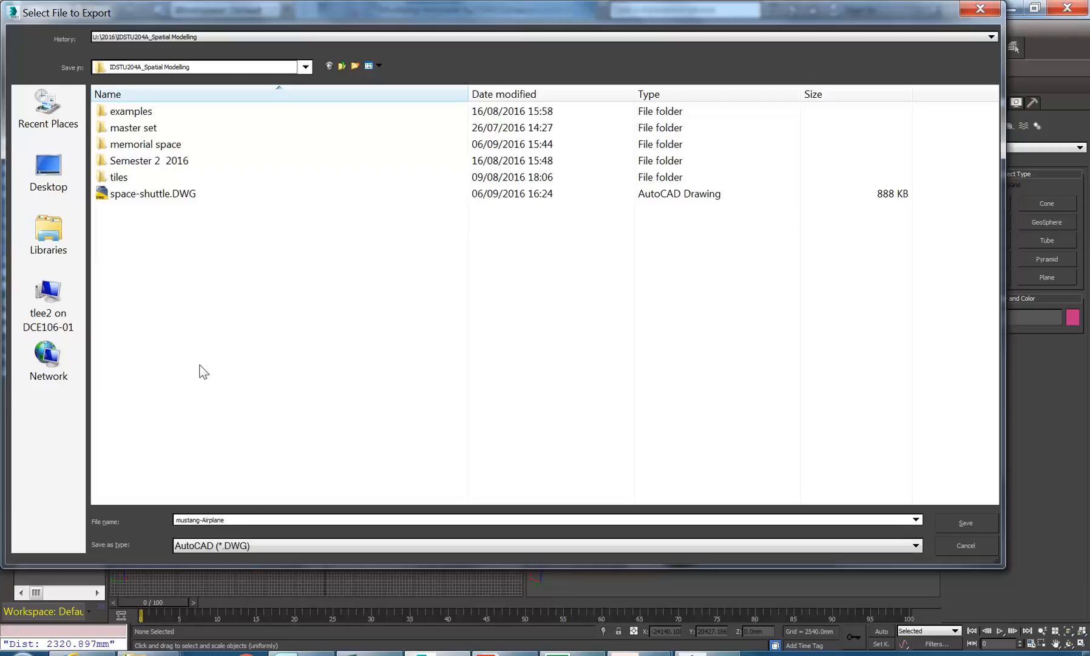
click(966, 522)
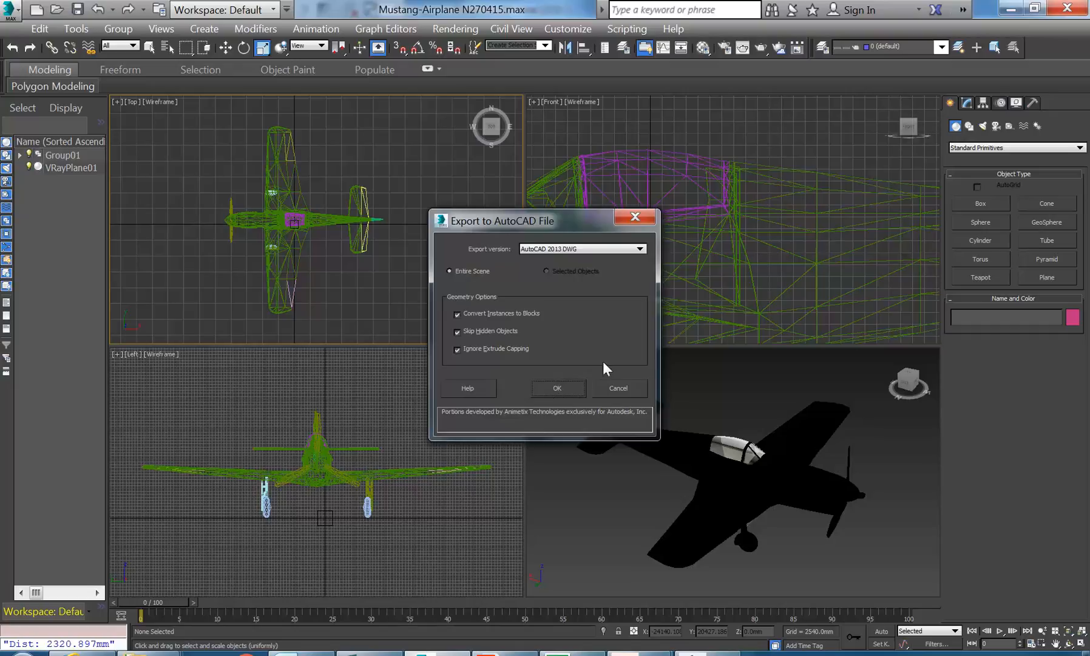
click(553, 391)
Switch to Revit and create a new family from the Metric Generic Model.rft template
click(610, 521)
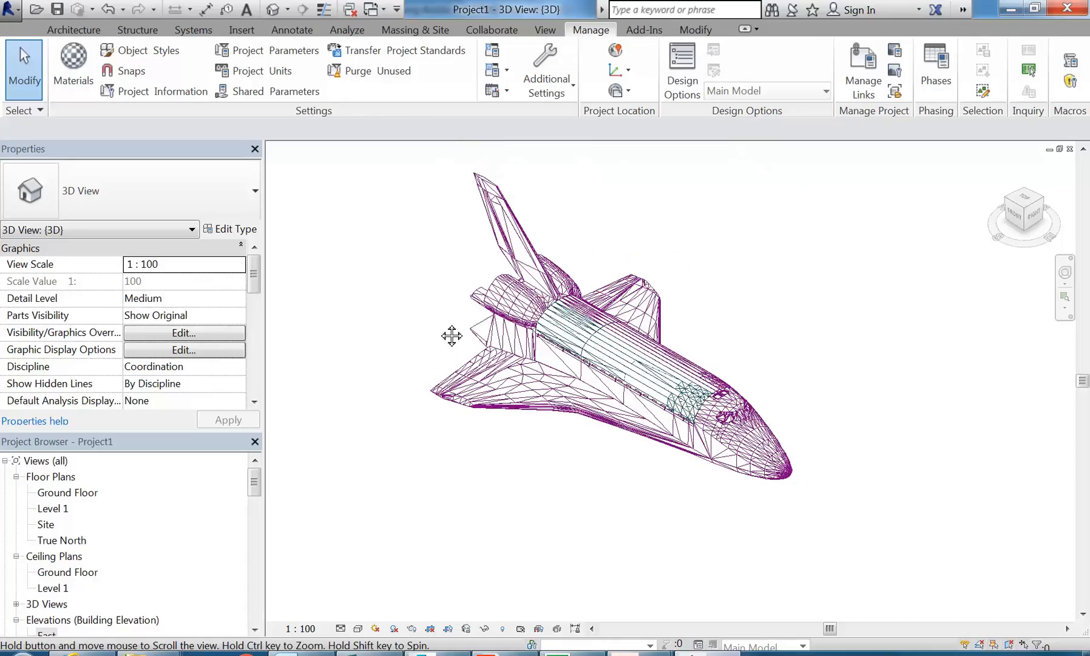
mouse_move(451, 335)
middle_down()
mouse_move(455, 352)
mouse_move(447, 337)
middle_up()
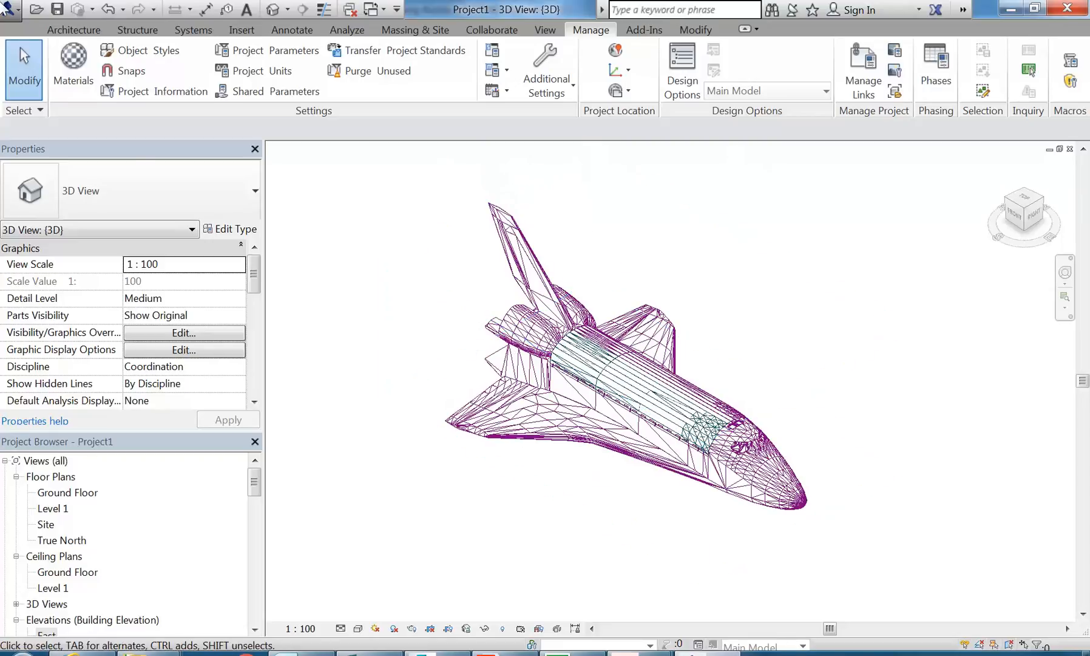
click(11, 8)
mouse_move(114, 87)
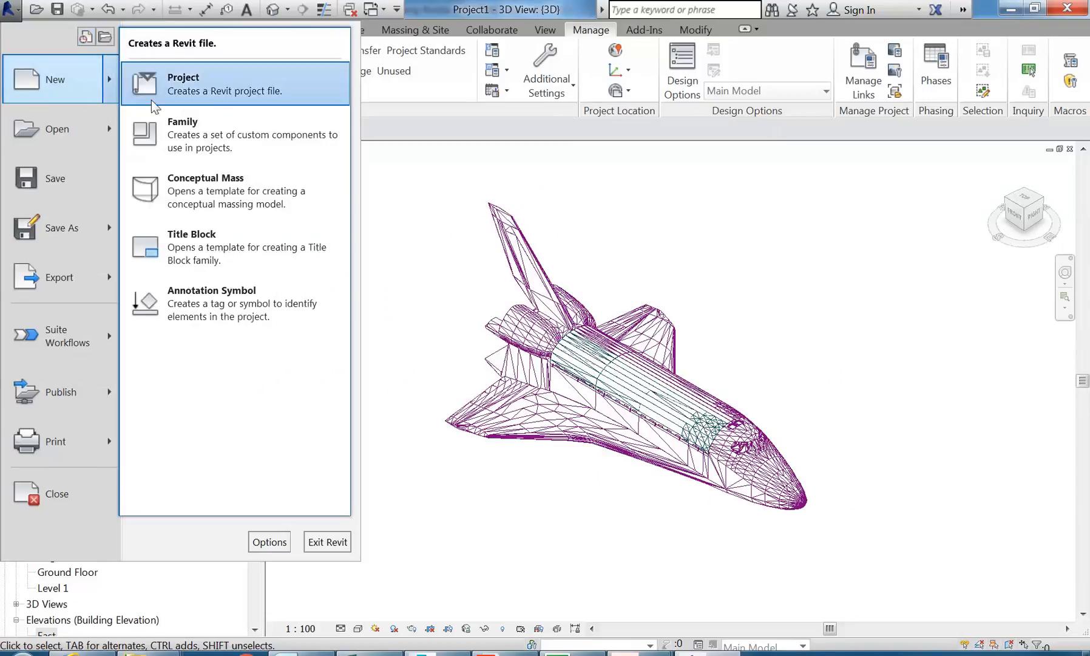
click(174, 140)
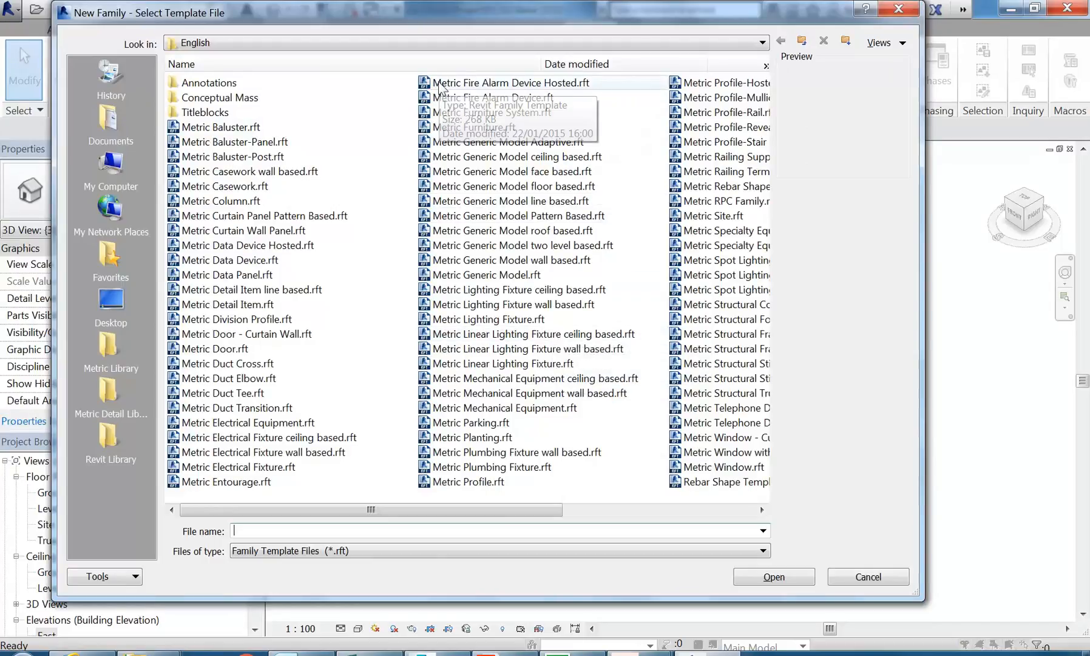
mouse_move(502, 509)
mouse_down()
mouse_move(673, 508)
mouse_move(412, 500)
mouse_up()
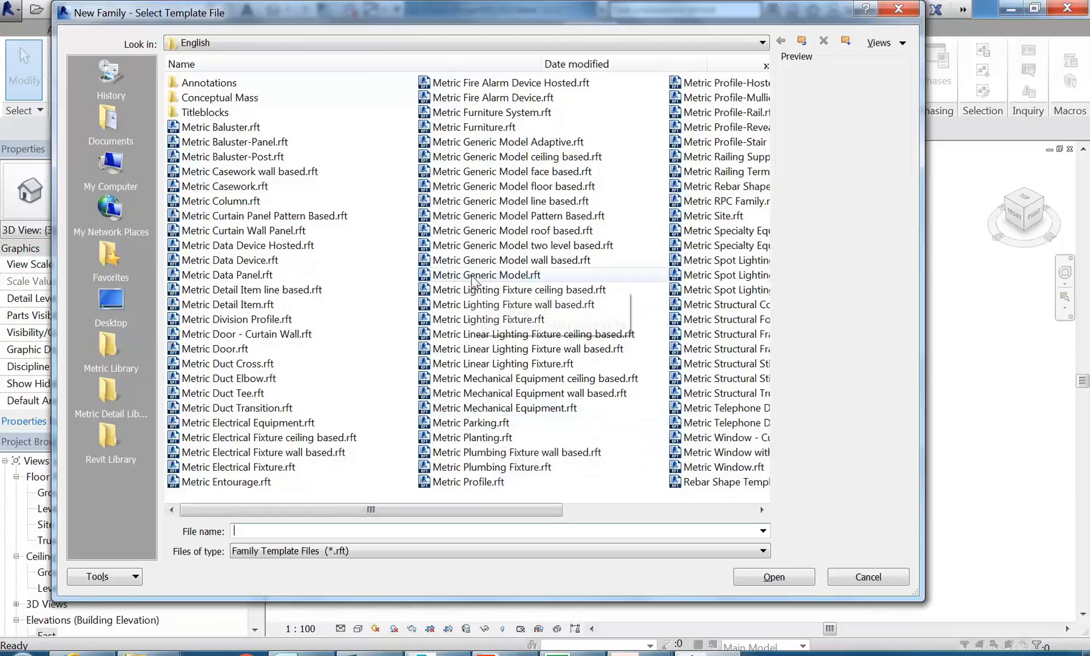
click(445, 277)
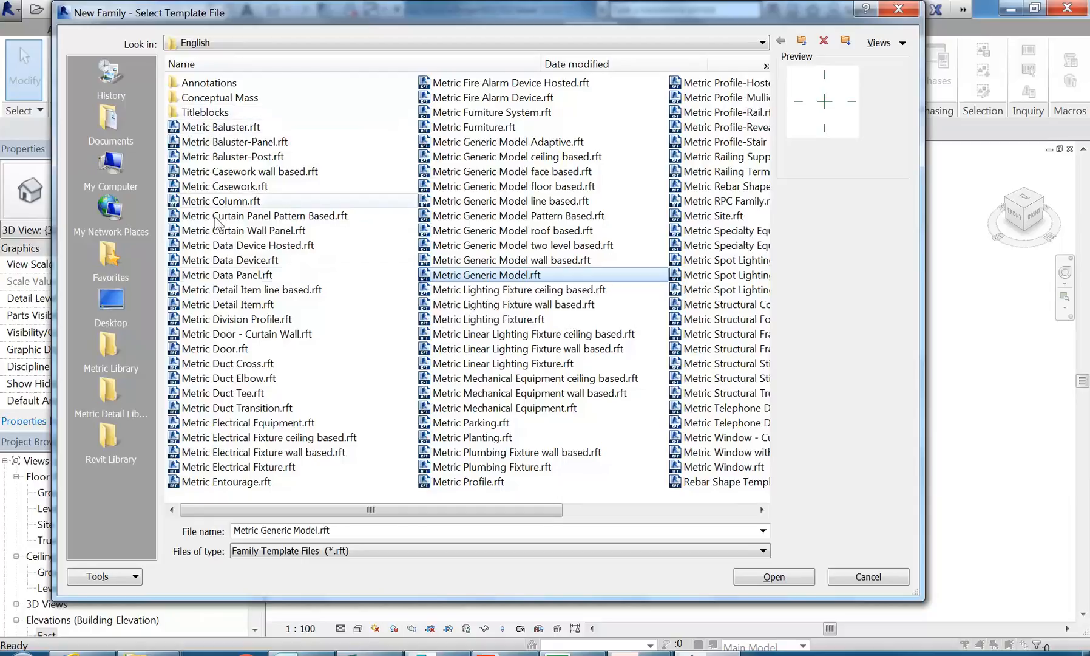
drag(456, 509, 368, 494)
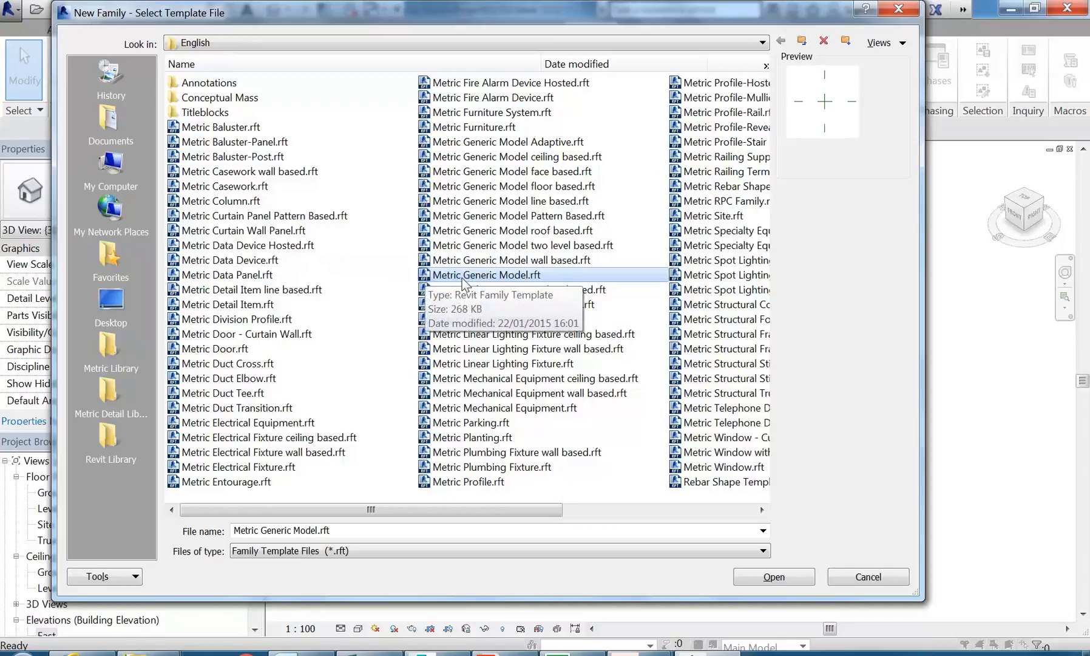
double_click(426, 276)
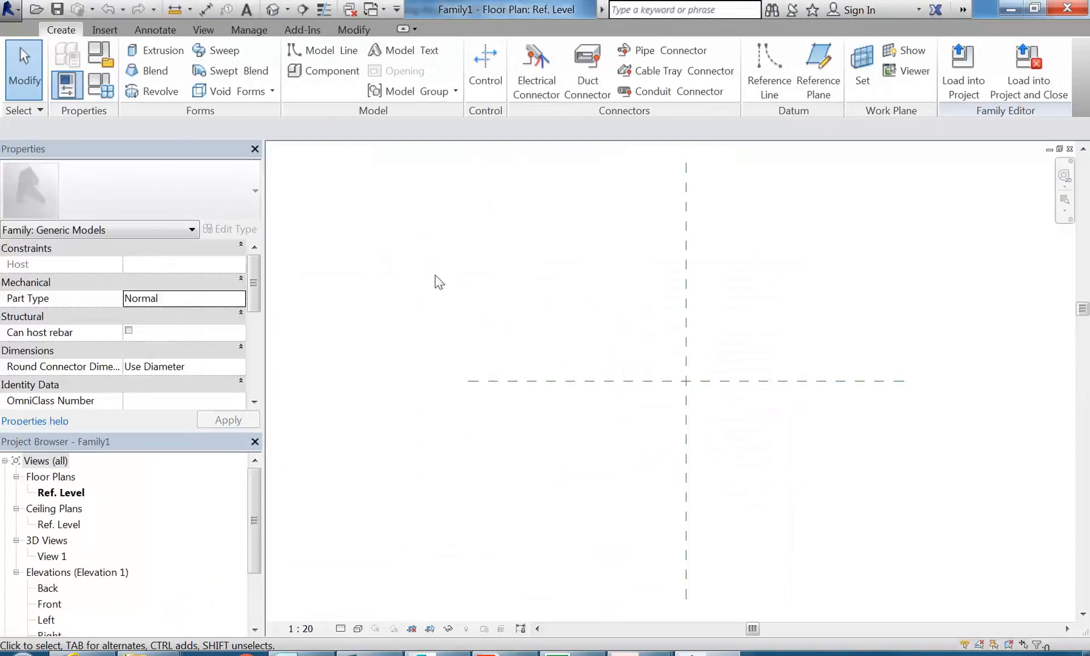
Import mustang-Airplane.DWG into the family at Ref. Level, keeping Auto - Origin to Origin positioning and Auto-Detect import units
scroll(468, 281, down, 2)
middle_drag(472, 283, 472, 312)
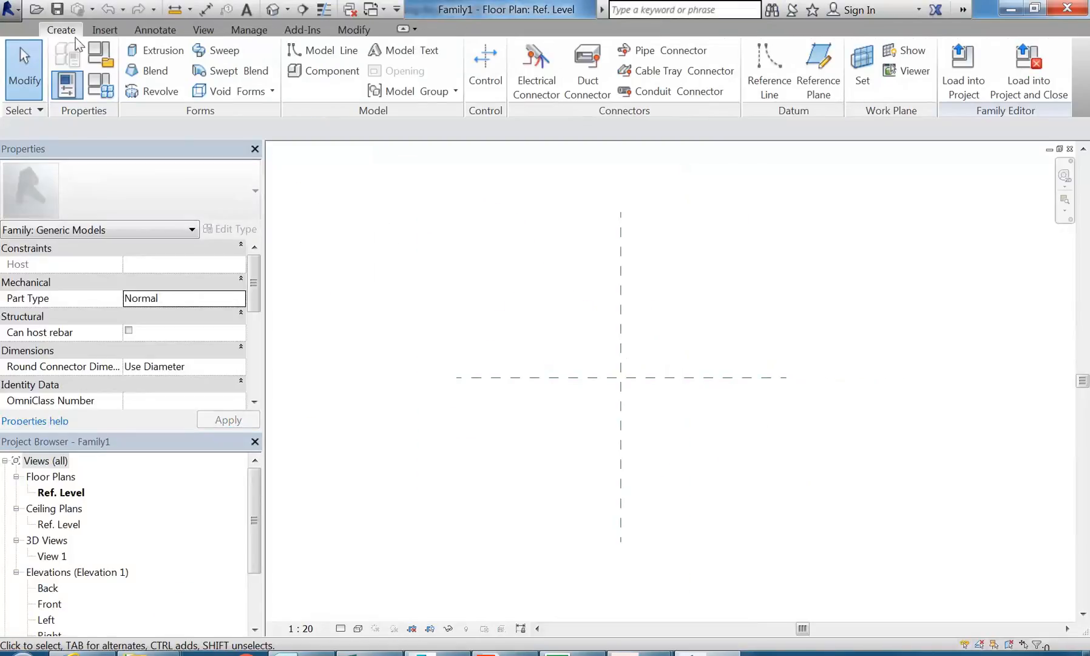
click(108, 32)
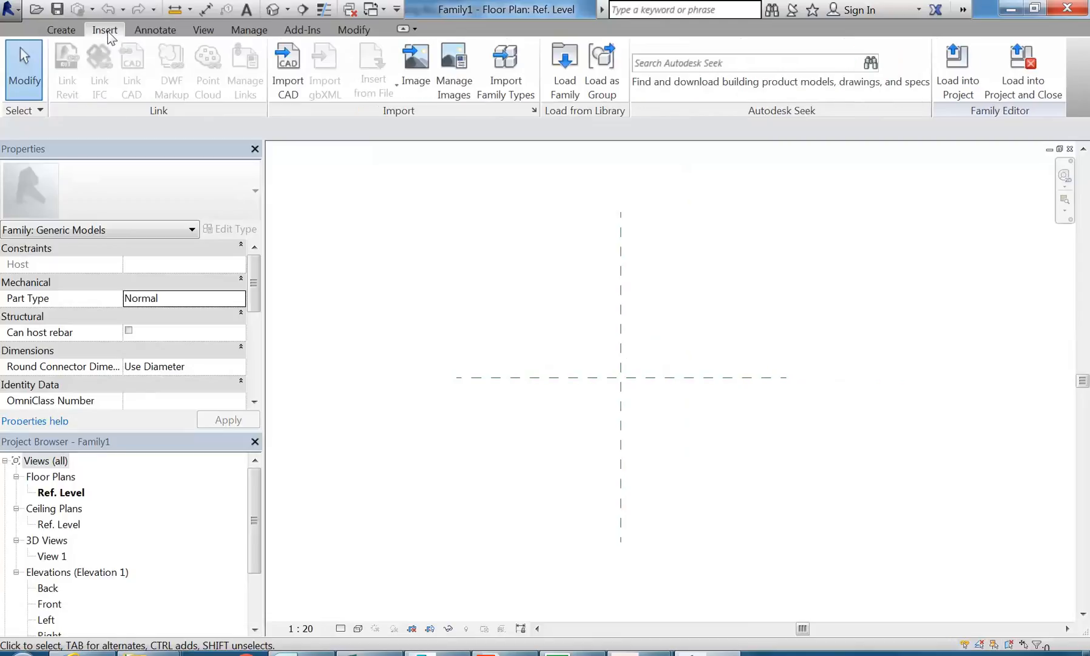
click(286, 74)
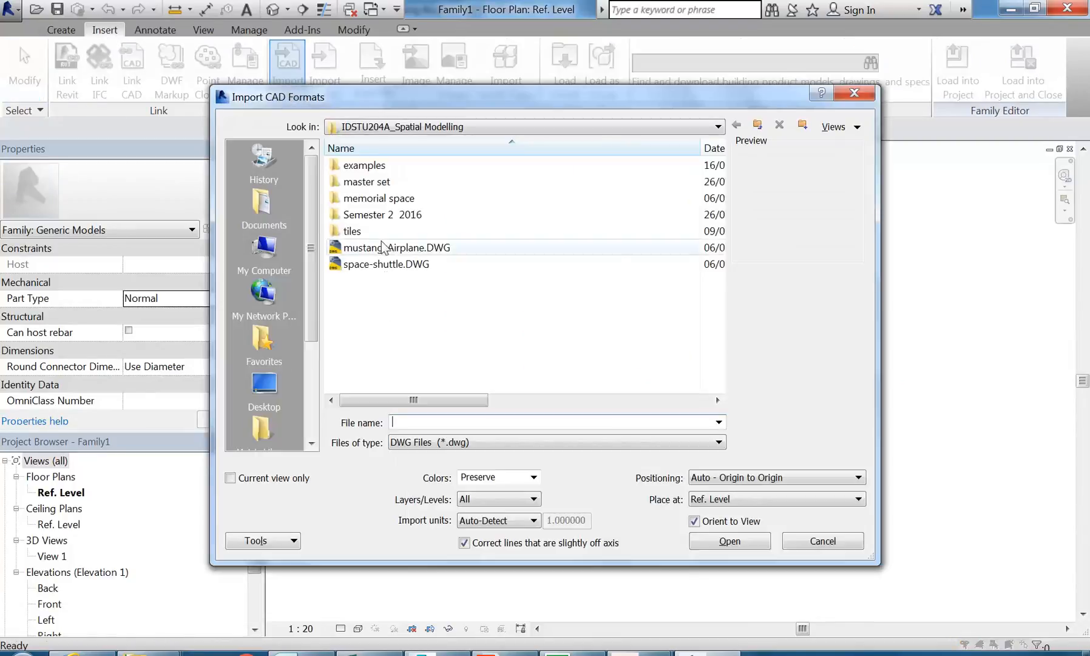
click(359, 247)
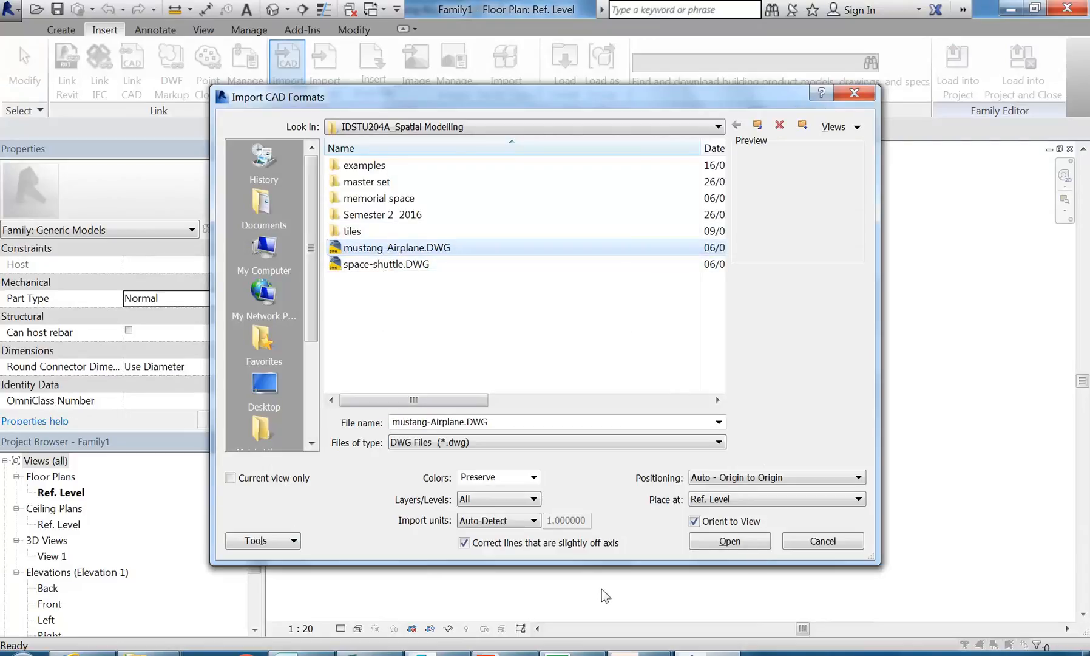
click(732, 541)
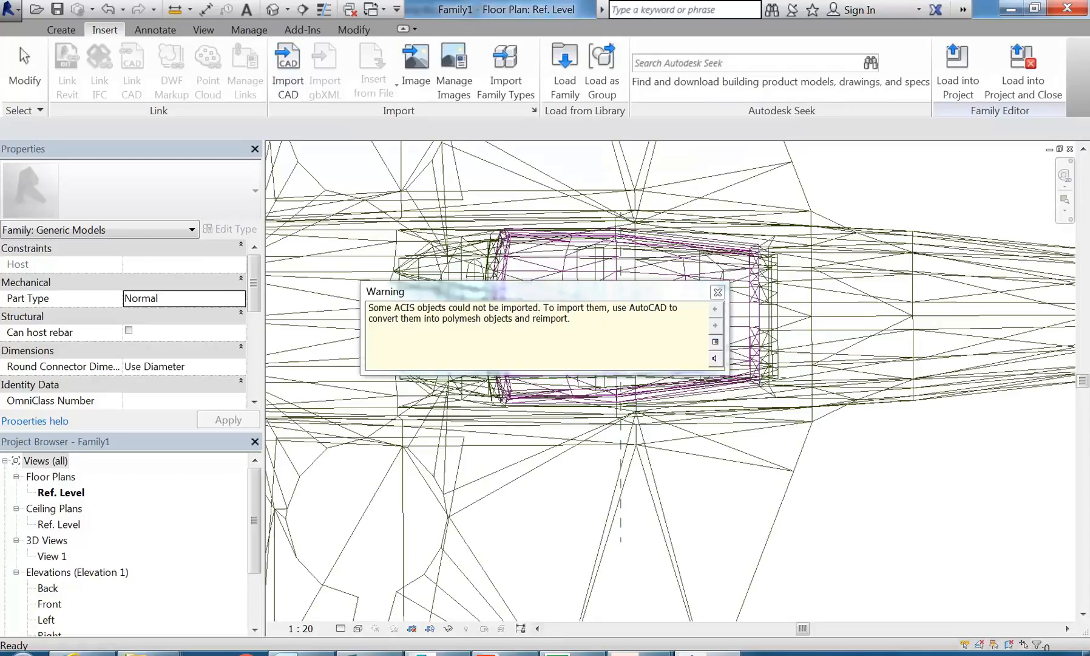
click(718, 293)
scroll(614, 360, down, 6)
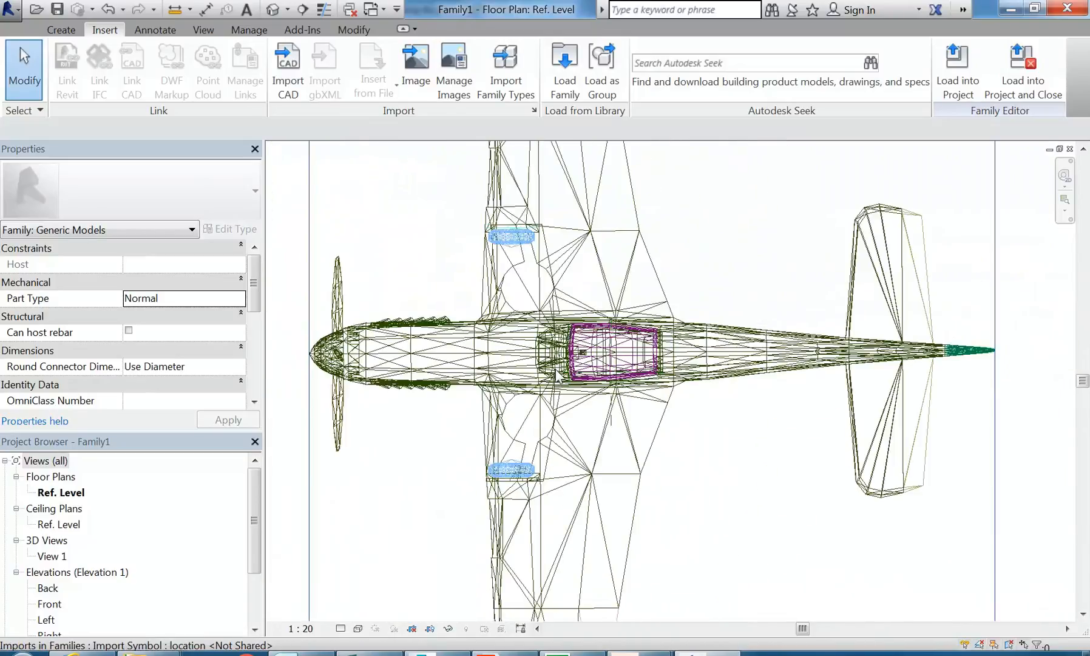
scroll(614, 360, up, 1)
scroll(598, 366, down, 3)
scroll(385, 415, down, 2)
mouse_move(405, 430)
middle_down()
mouse_move(423, 427)
mouse_move(403, 428)
middle_up()
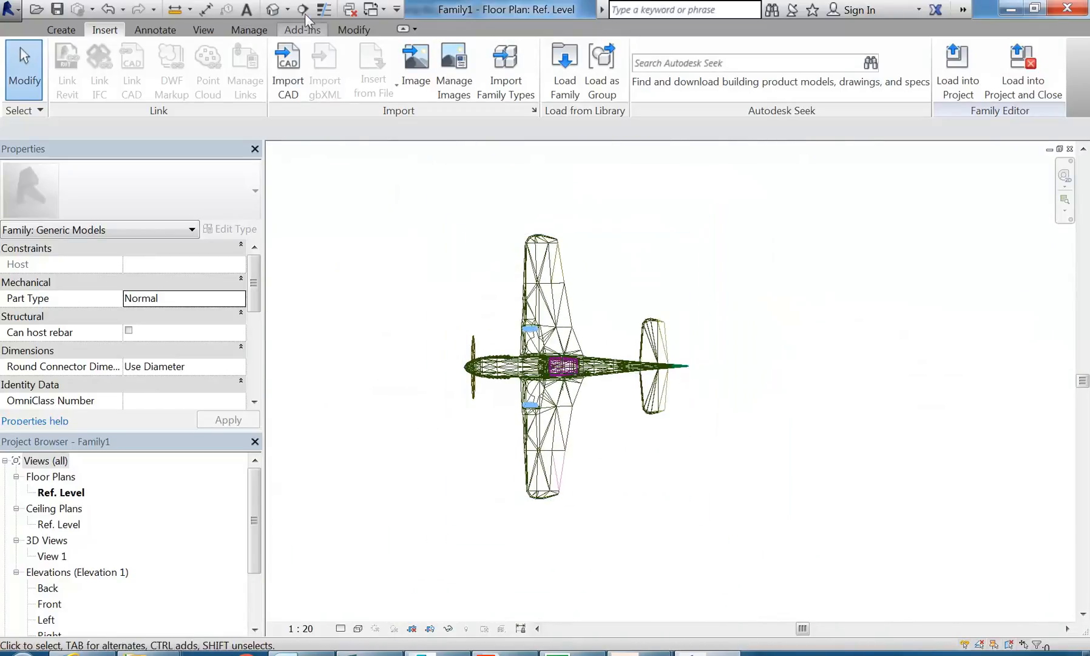
Open the family's default 3D view and examine the imported airplane from the propeller side
click(273, 11)
scroll(470, 392, up, 1)
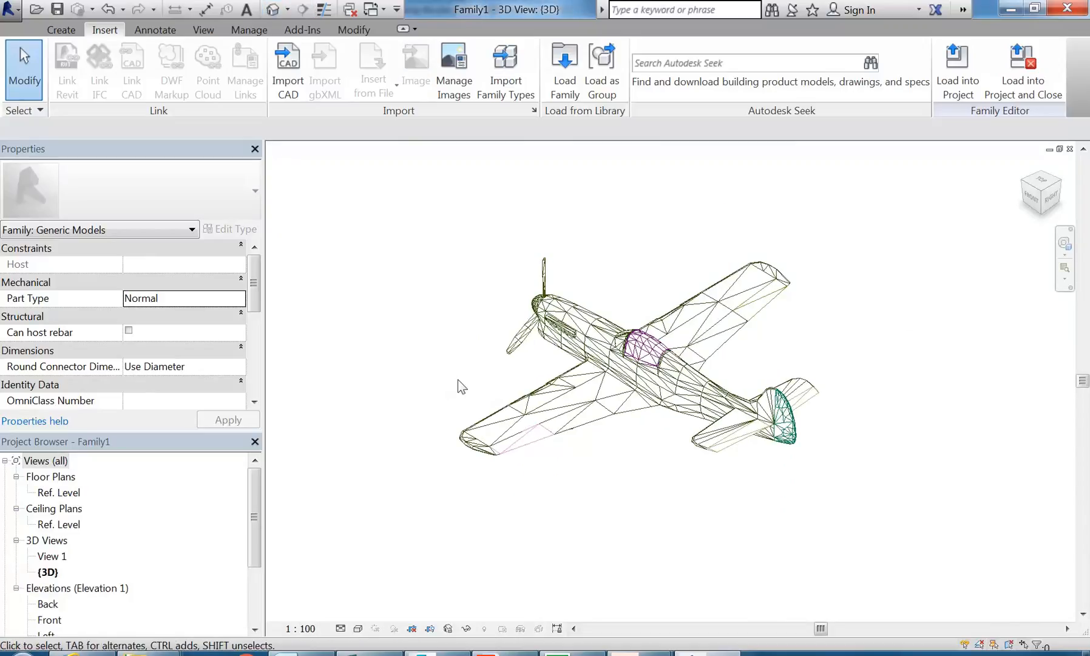
shift+middle_drag(458, 397, 751, 367)
scroll(748, 360, up, 2)
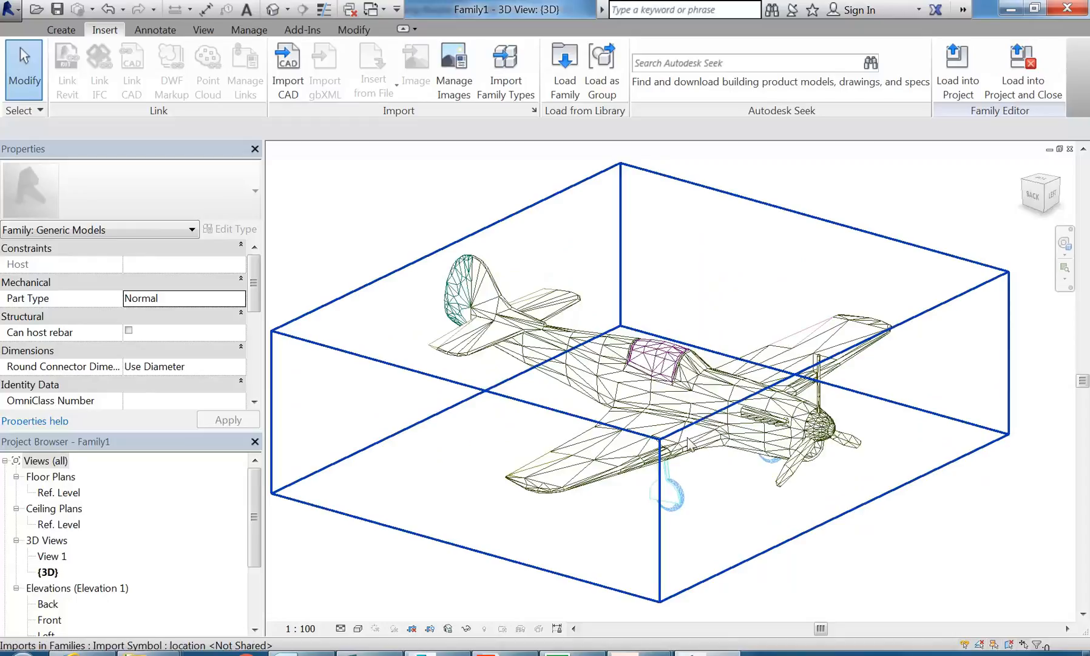
scroll(690, 426, down, 1)
middle_drag(689, 415, 692, 373)
middle_drag(636, 349, 634, 372)
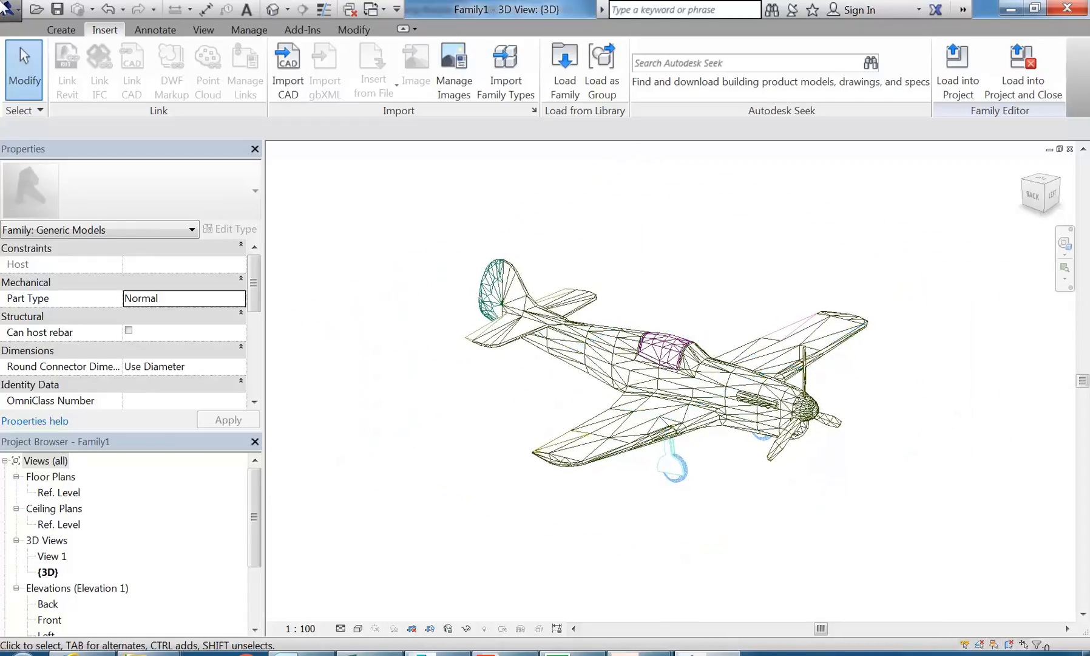
Save the family as mustang-airplane in the IDSTU204A_Spatial Modelling folder
click(9, 9)
mouse_move(61, 234)
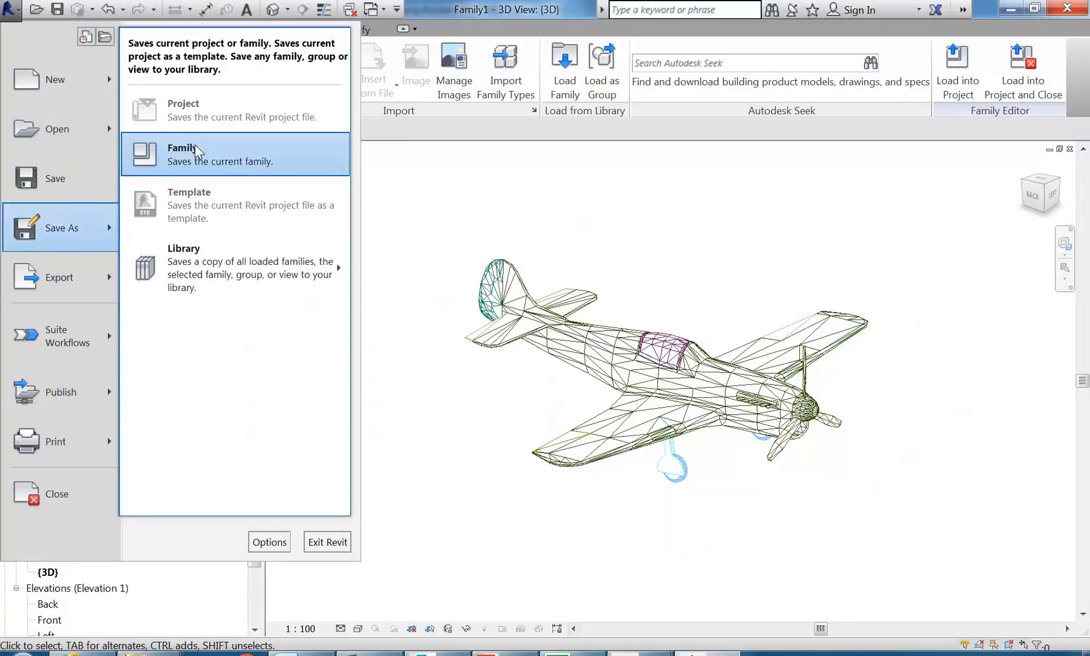
click(202, 150)
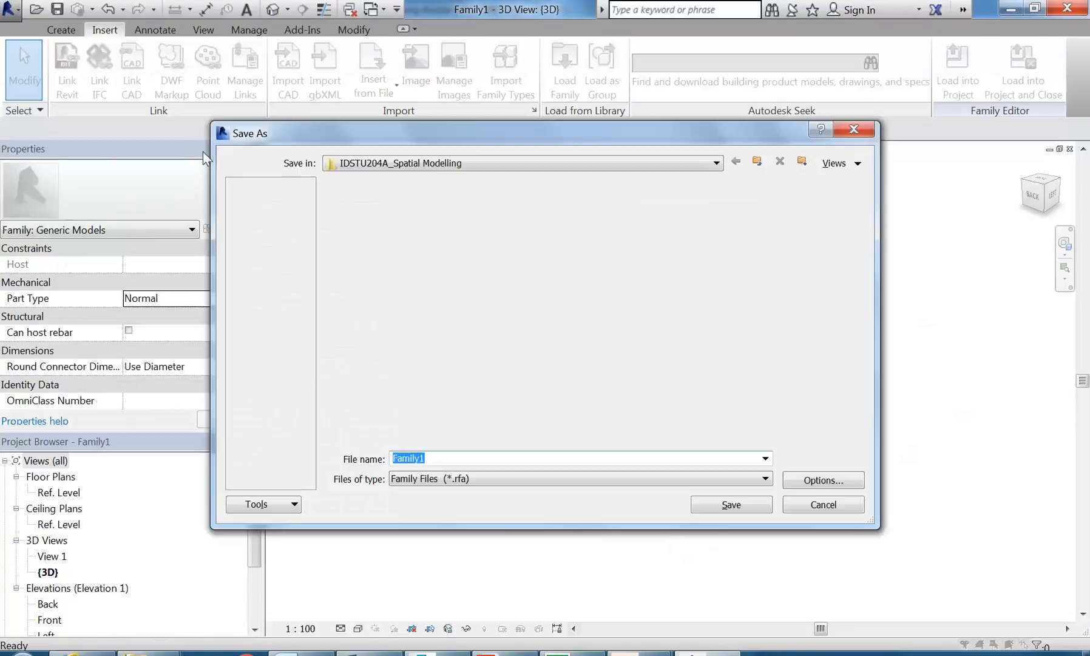
click(458, 166)
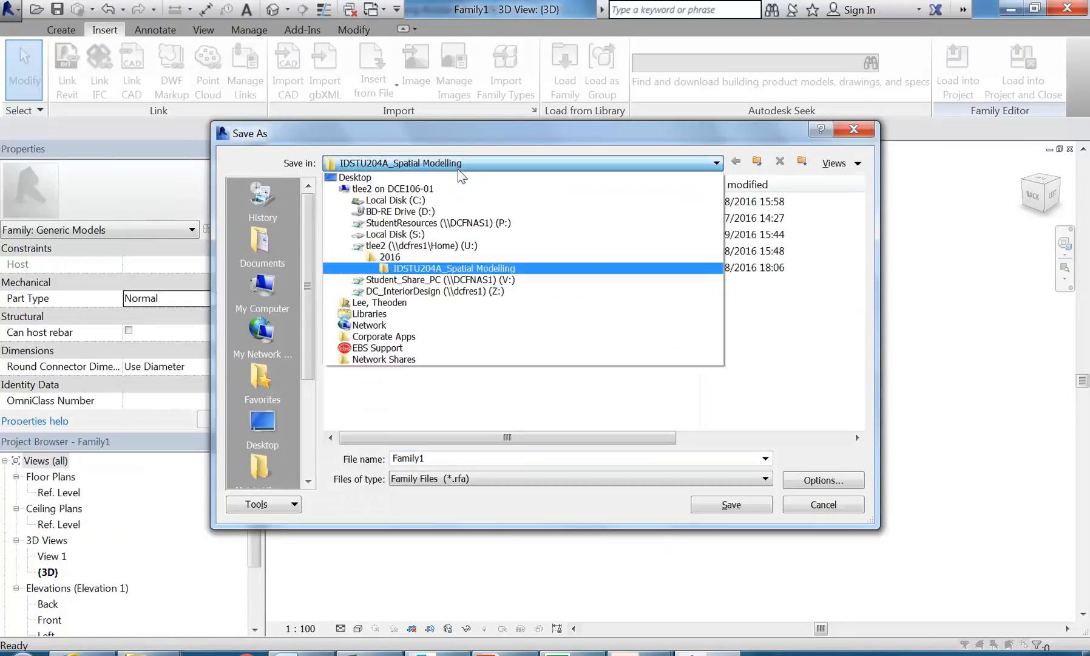
click(447, 159)
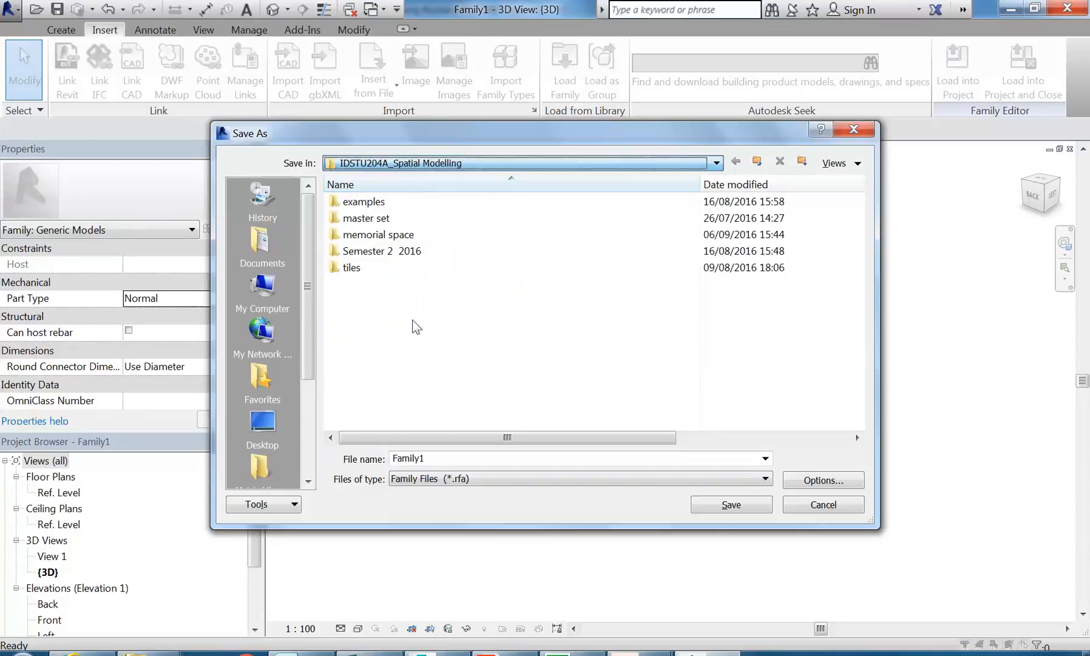
double_click(408, 457)
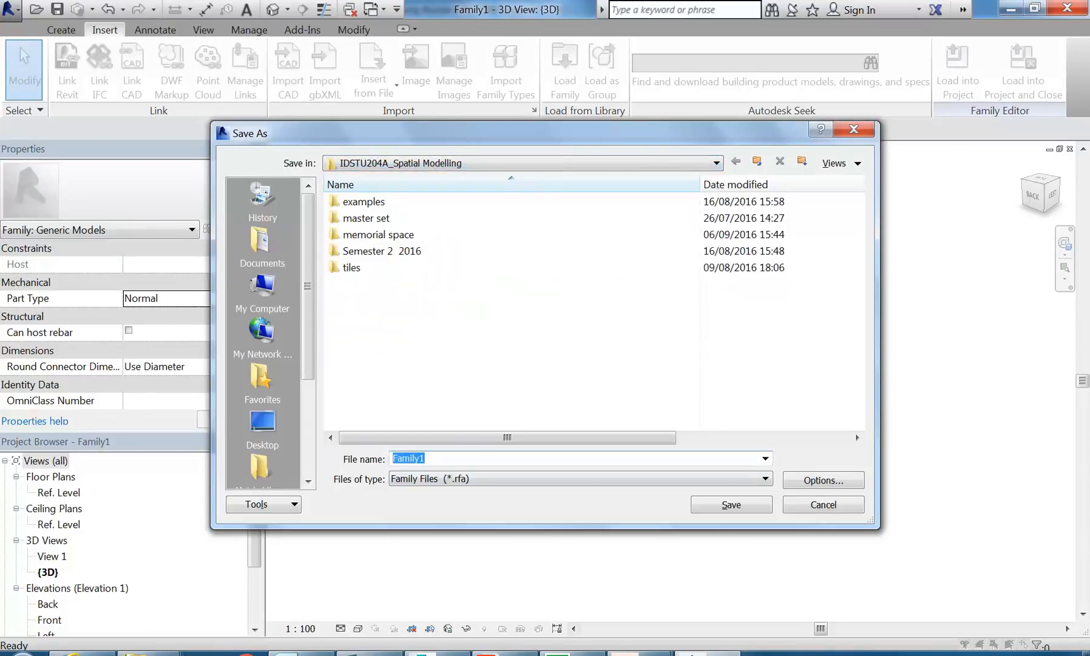
text(mustang-airplane)
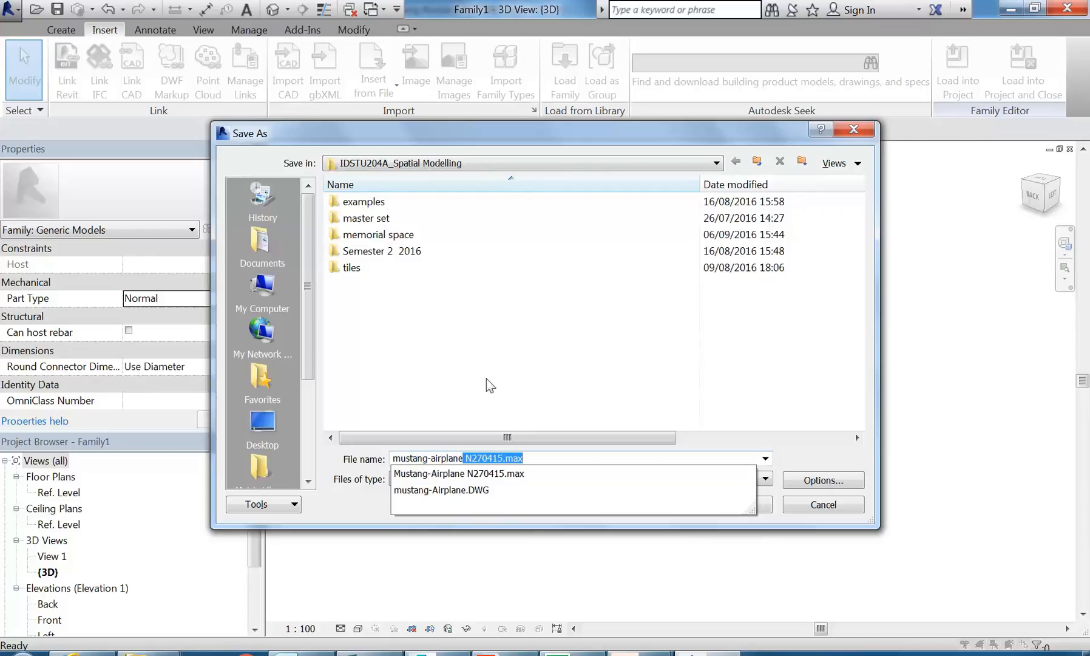
key(Delete)
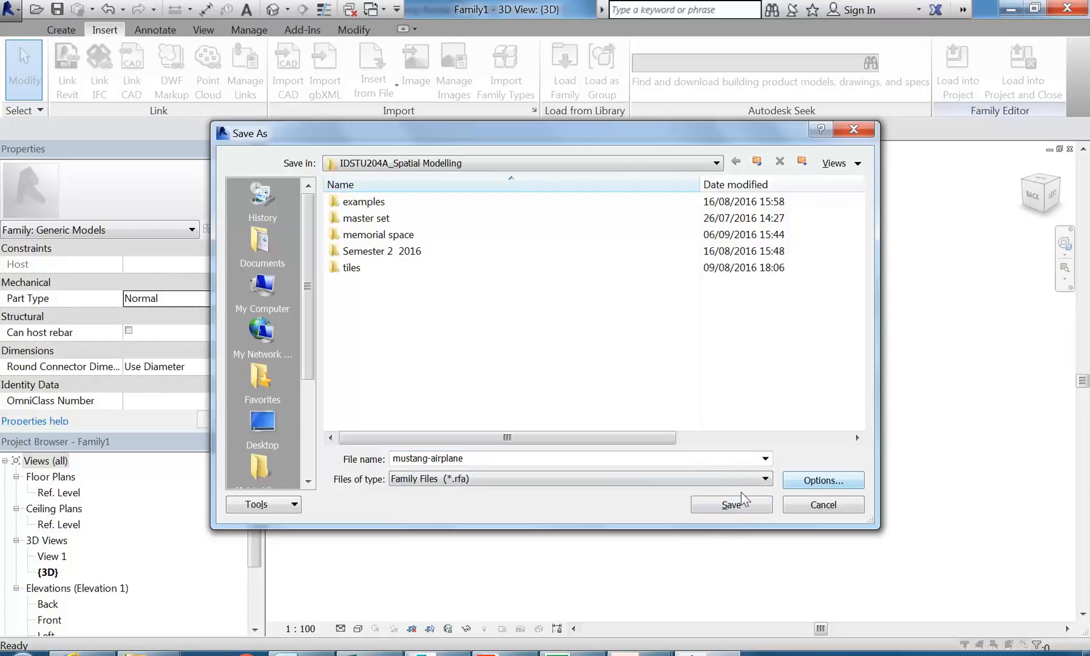
click(741, 501)
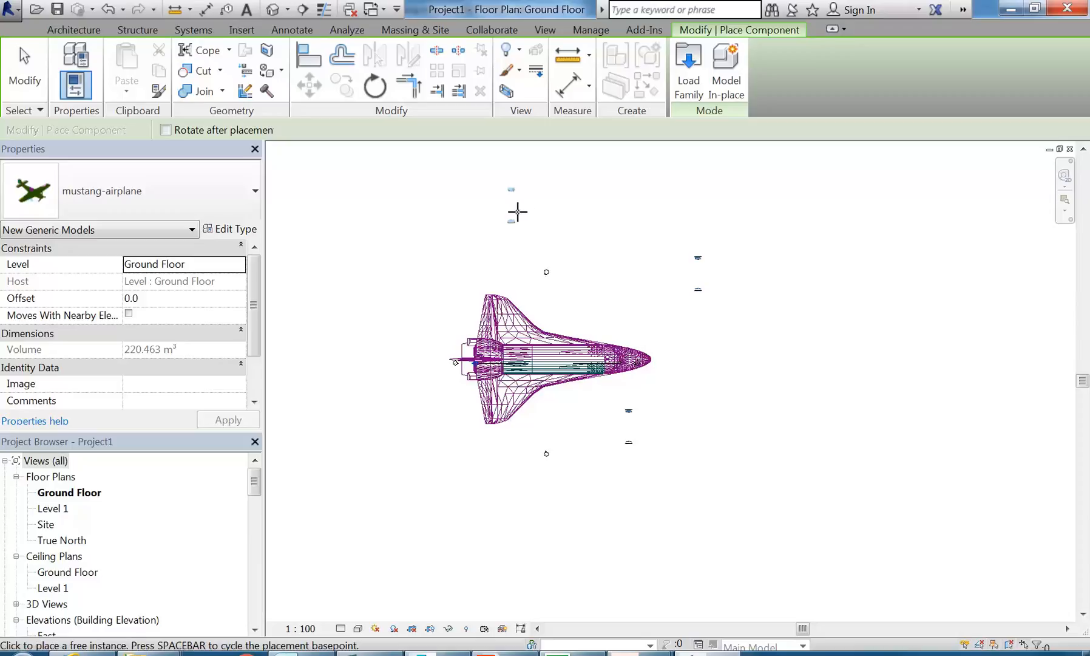
Finish placing mustang-airplane instances around the space shuttle on Ground Floor in Project1 and show the project's default 3D view
right_click(428, 205)
click(460, 224)
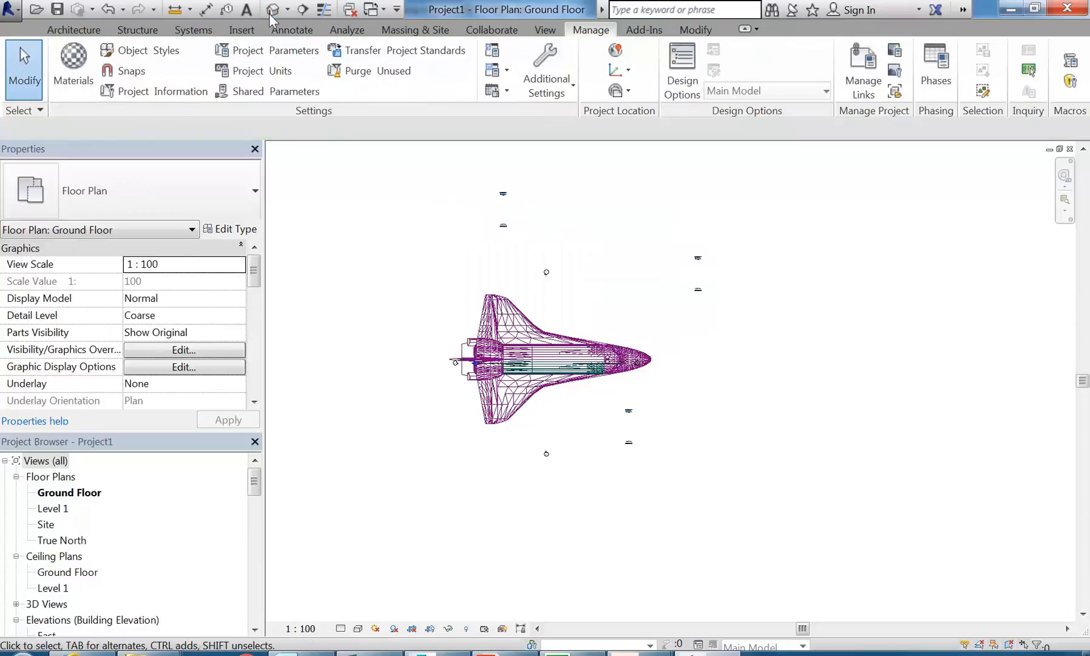
click(267, 10)
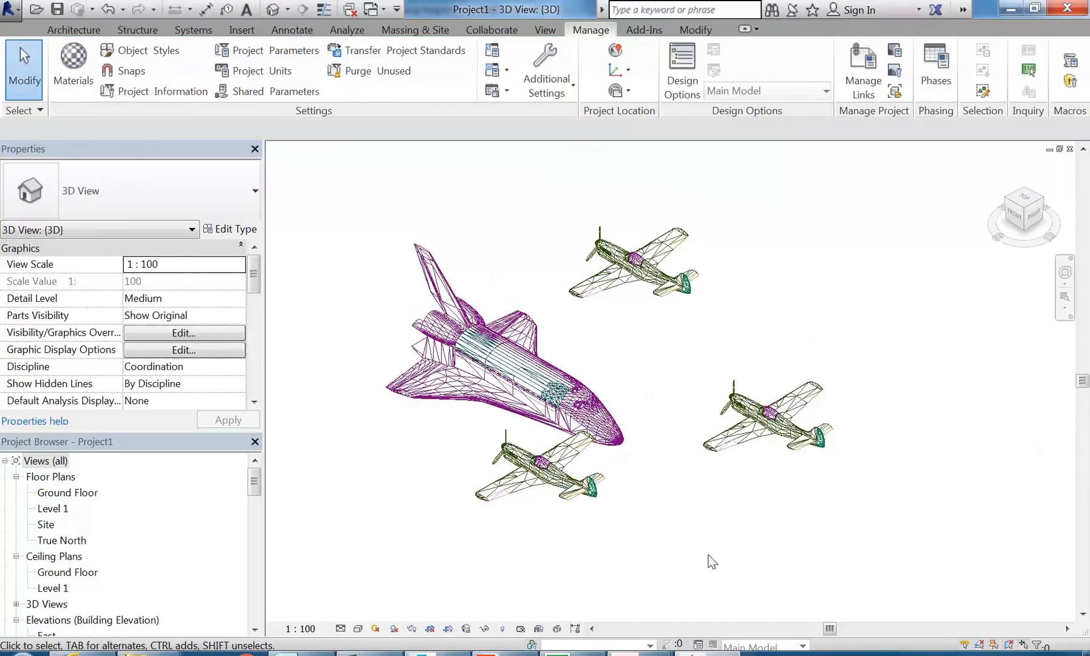
scroll(669, 461, up, 1)
middle_drag(636, 417, 677, 446)
scroll(662, 420, up, 1)
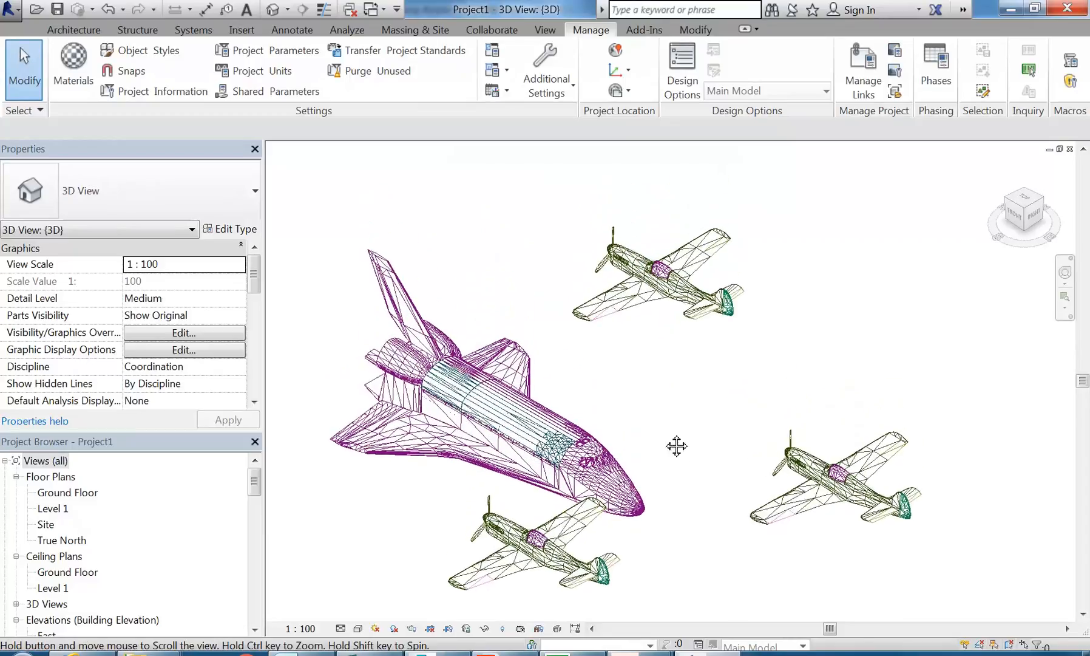
Select the airplane instance behind the shuttle's nose and examine its mesh up close
click(650, 306)
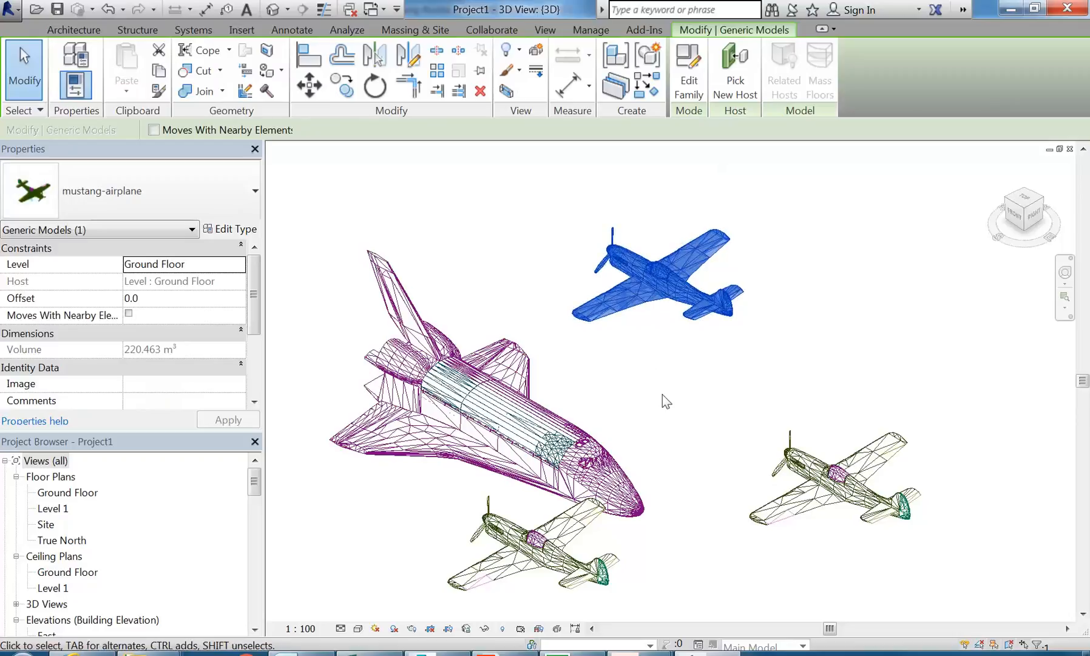
click(663, 394)
click(652, 238)
scroll(652, 240, up, 5)
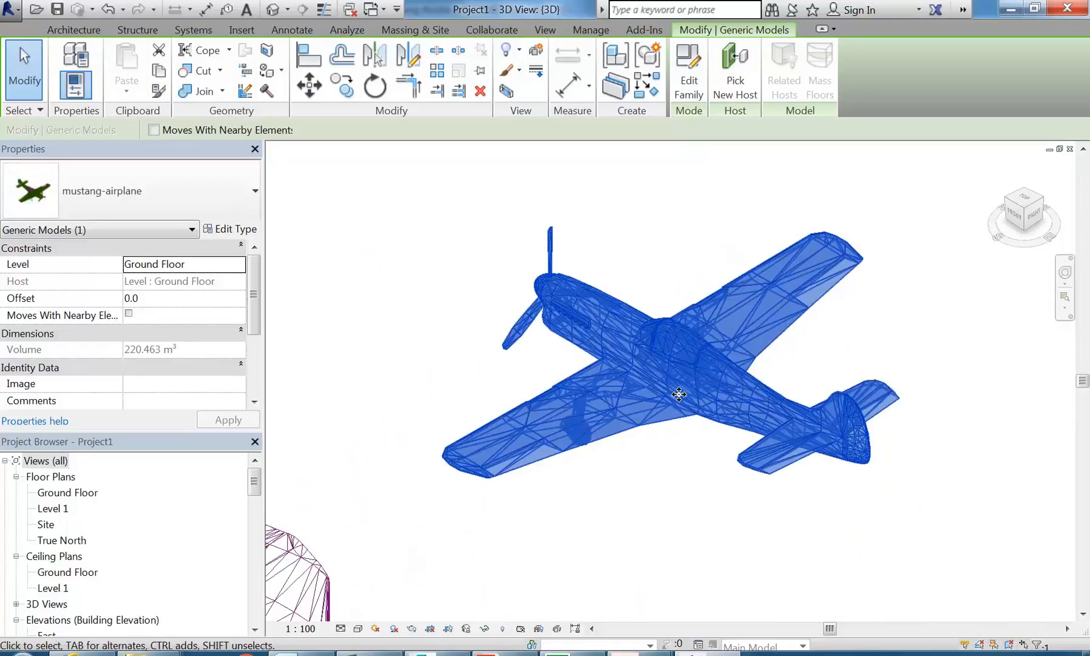
click(674, 461)
click(671, 389)
click(674, 484)
mouse_move(640, 653)
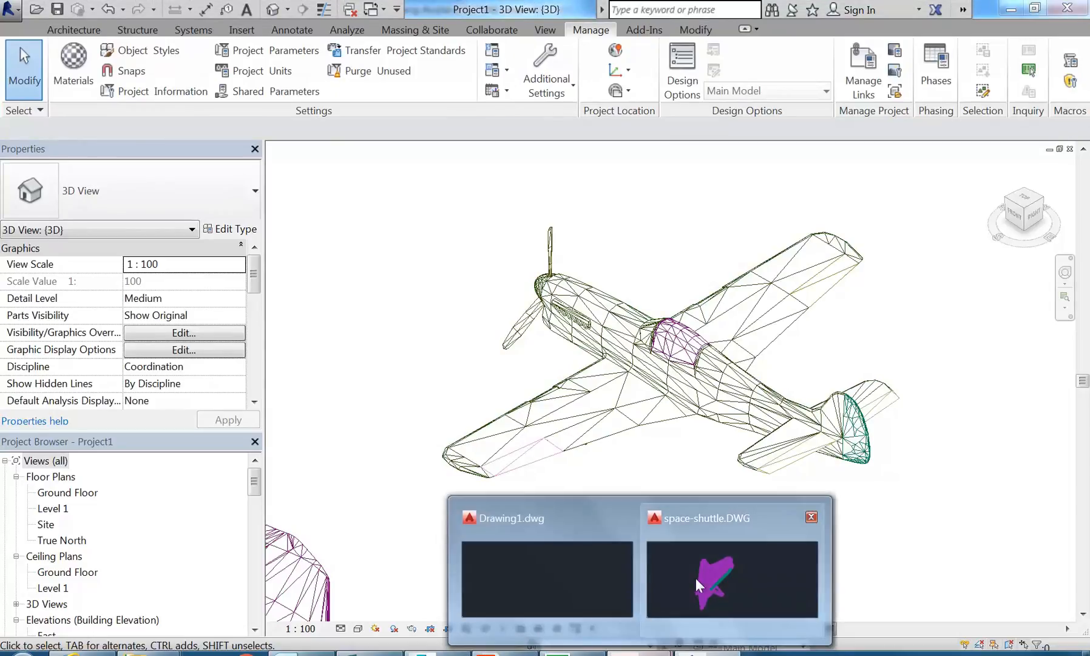
click(513, 574)
middle_drag(353, 416, 493, 343)
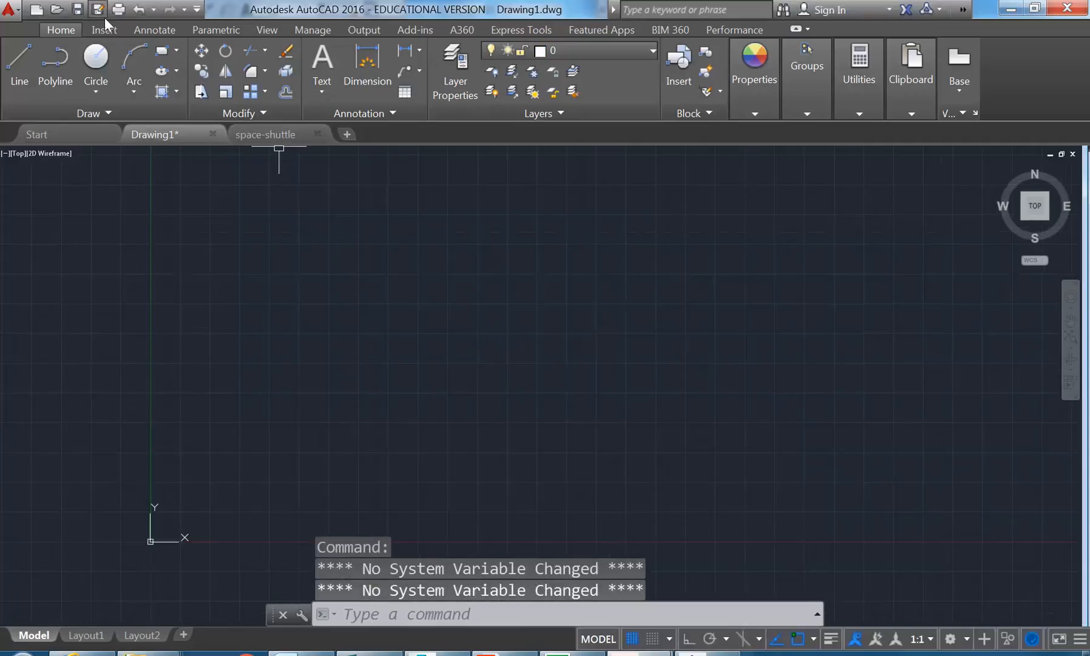
key(alt+Tab)
Examine the same mustang-airplane instance from the opposite side, including its propeller and landing gear
click(607, 416)
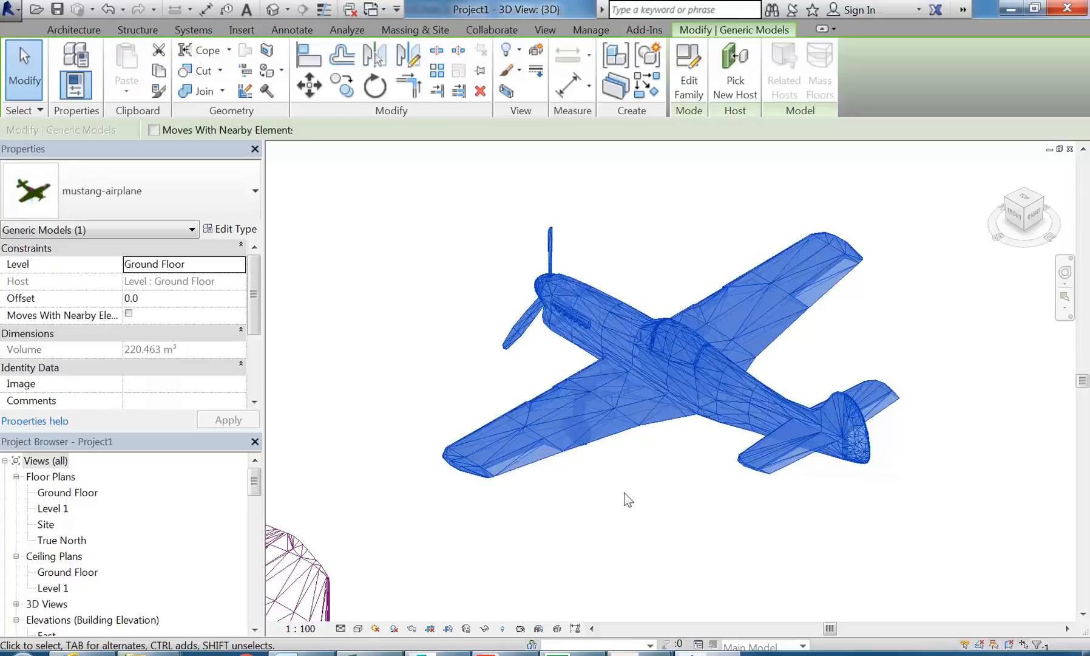
middle_drag(536, 471, 729, 392)
click(776, 462)
middle_drag(776, 463, 769, 514)
scroll(769, 516, up, 1)
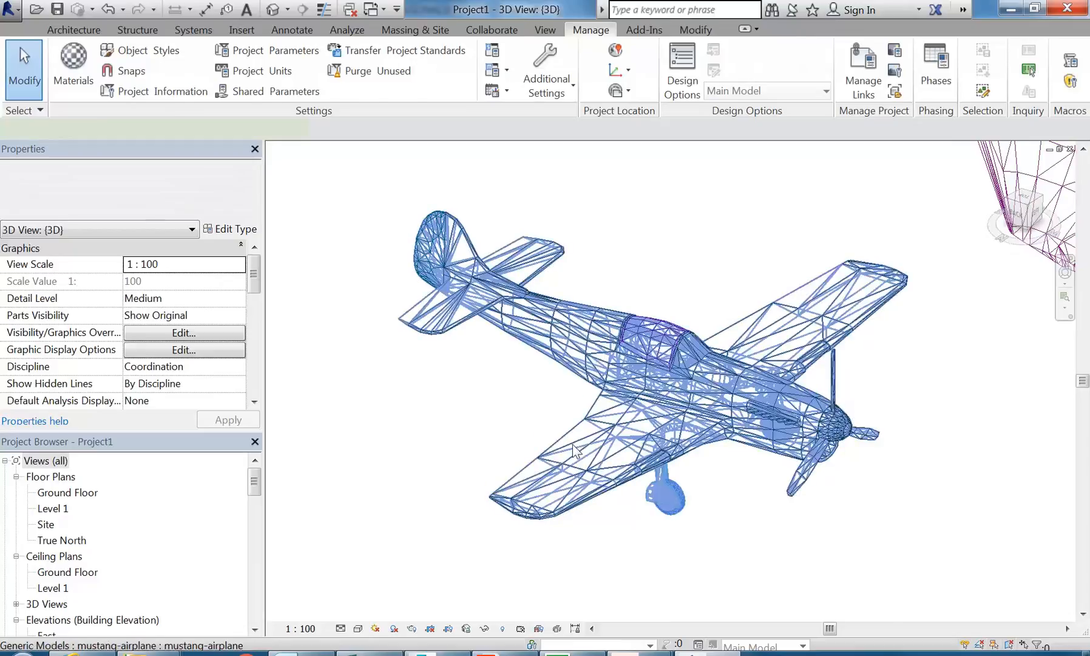
Examine the type properties of the mustang-airplane instance without changing them
click(579, 453)
click(216, 229)
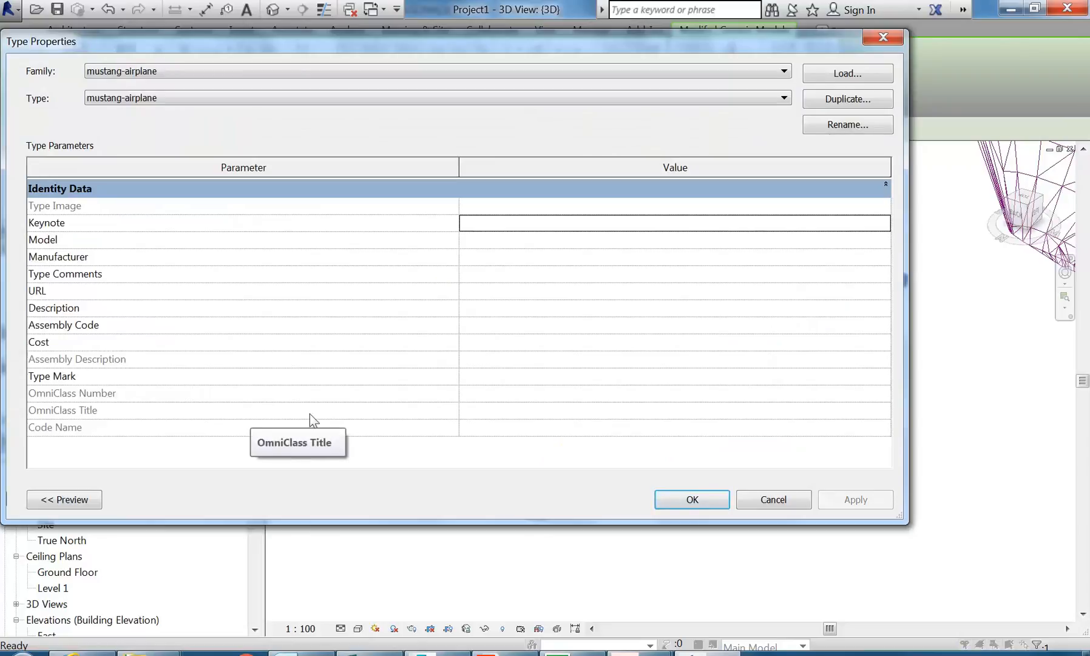
click(766, 499)
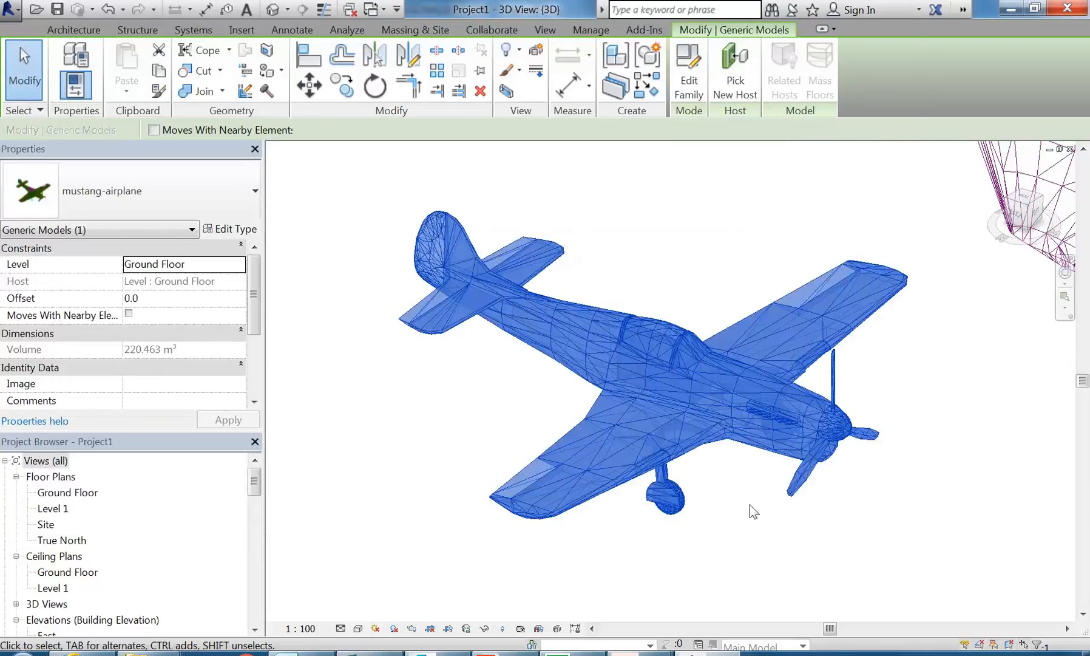
Open the mustang-airplane family for editing and examine the properties of its imported DWG in the Ref. Level plan
click(755, 502)
click(724, 440)
middle_drag(742, 506, 715, 526)
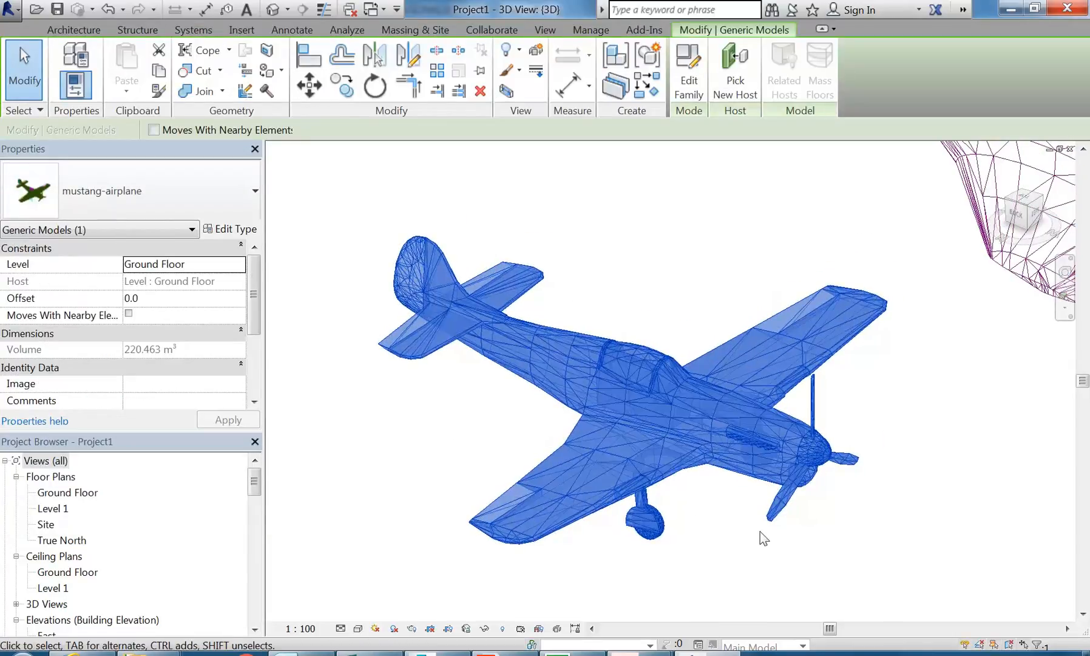
click(686, 81)
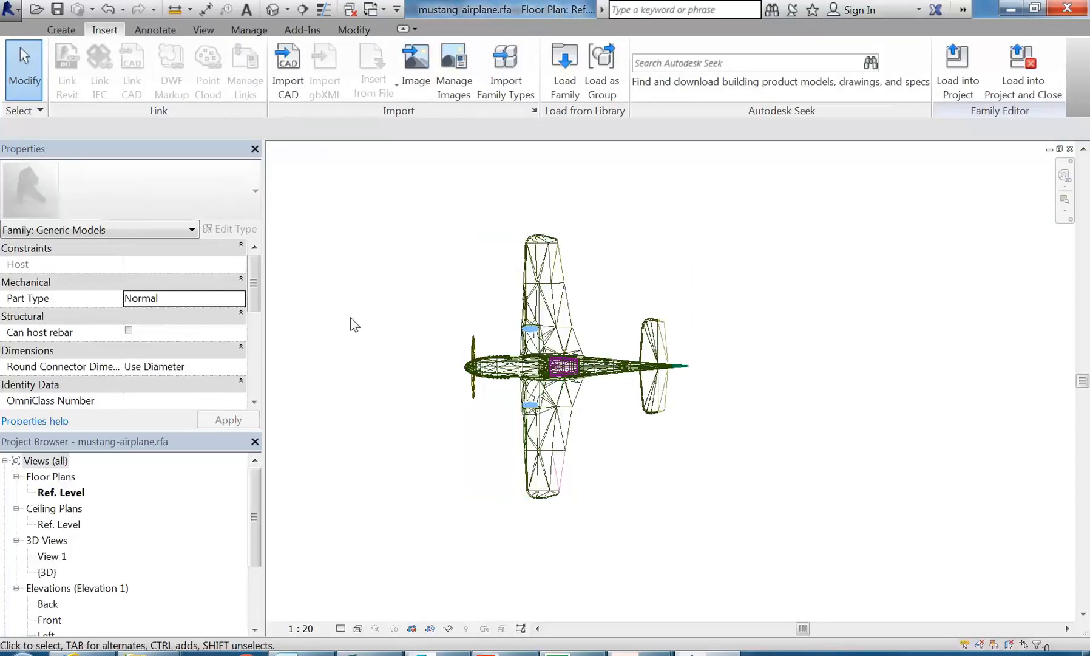
click(558, 328)
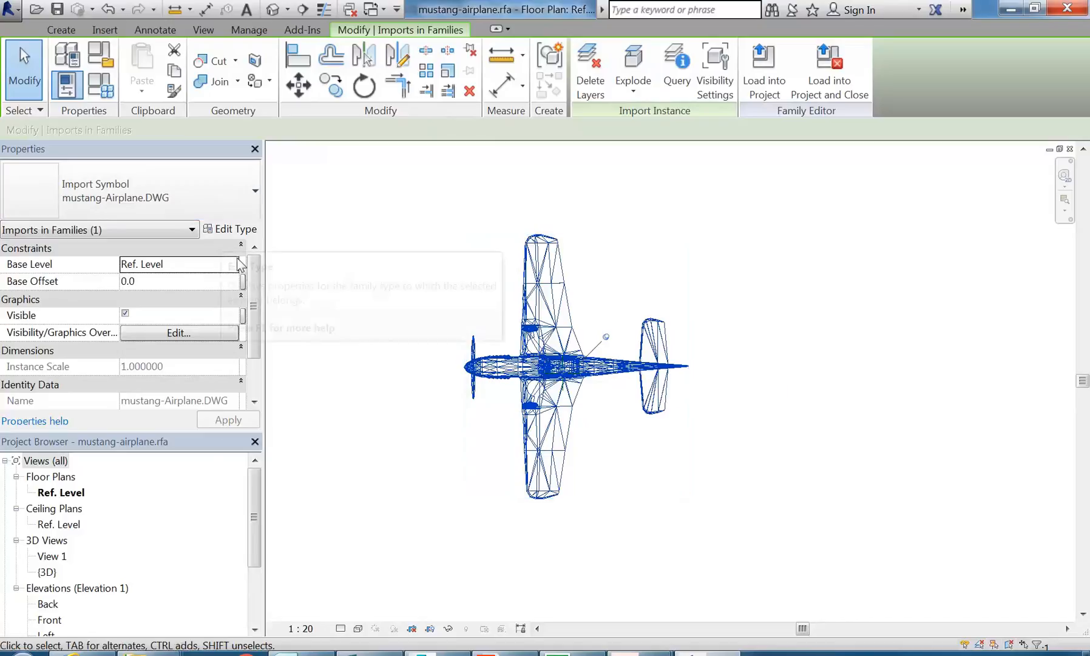
drag(251, 294, 271, 256)
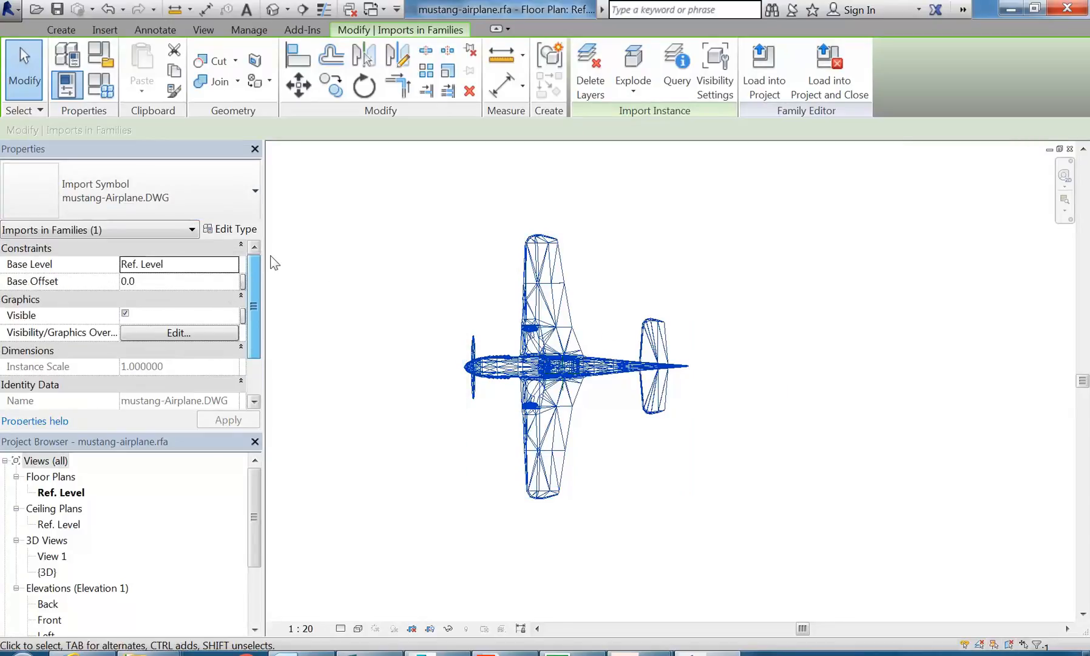
click(472, 317)
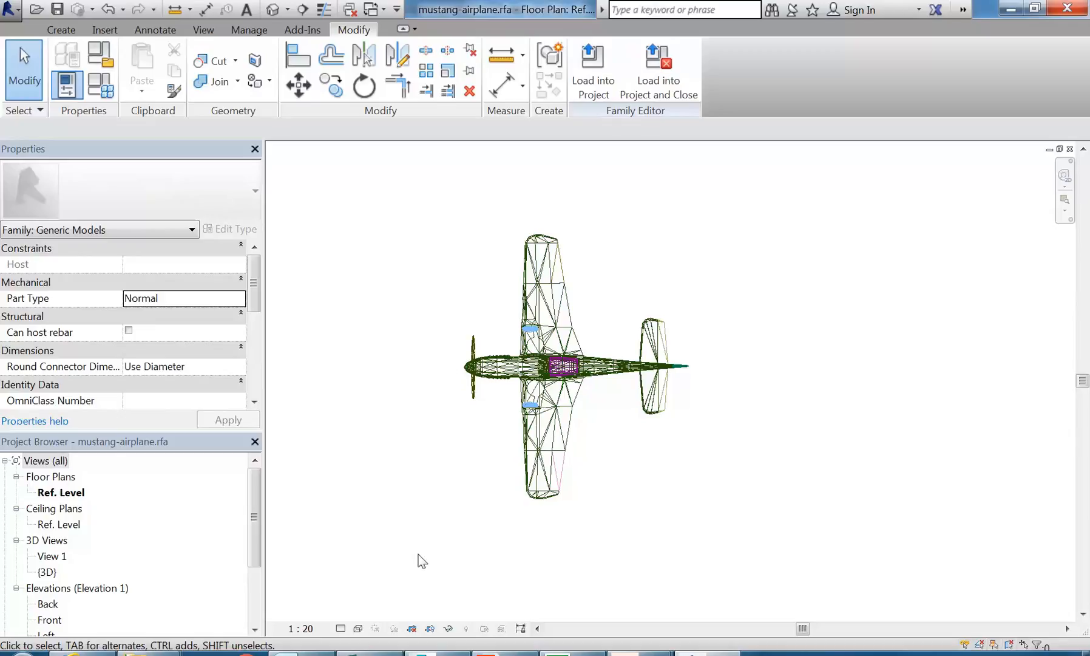
Switch to AutoCAD and open the drawing mustang-Airplane.DWG
mouse_move(639, 652)
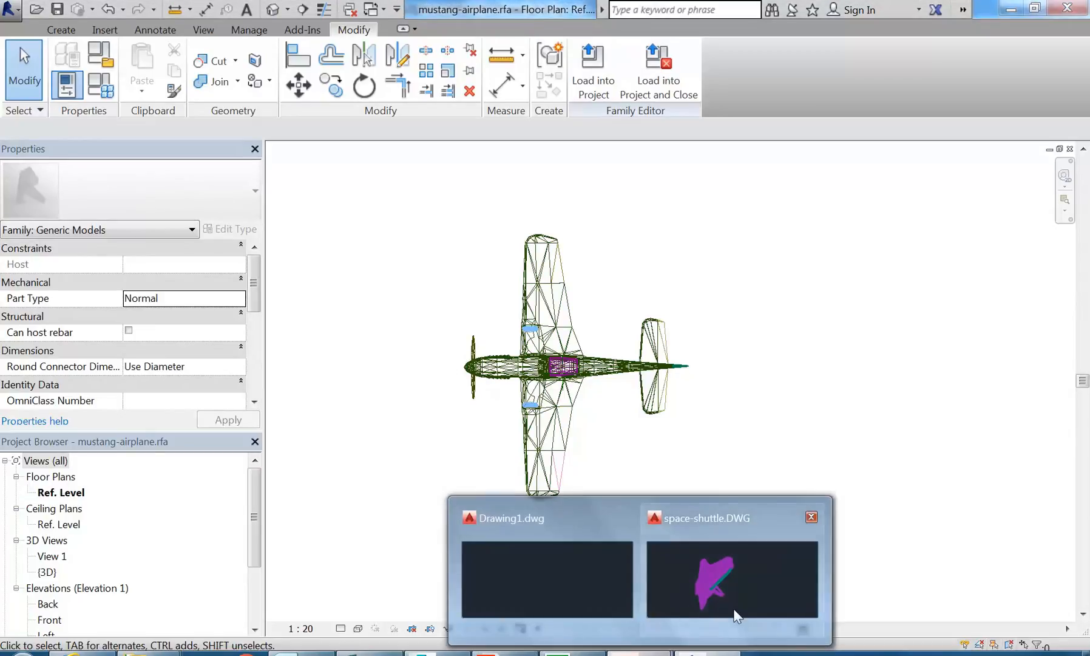
click(501, 575)
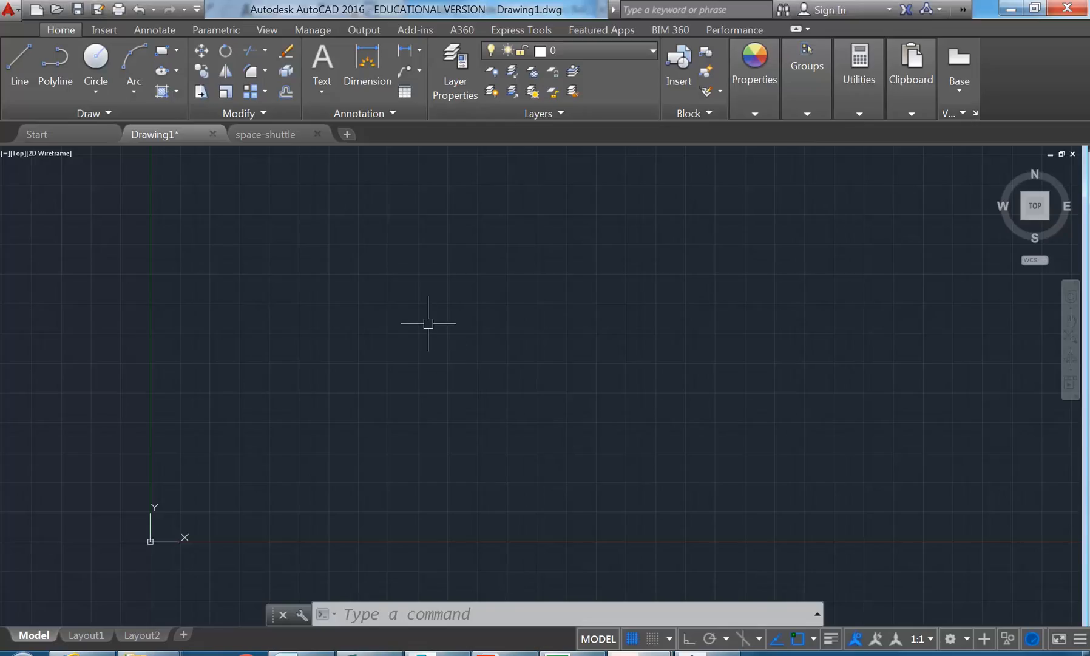
click(62, 11)
double_click(341, 226)
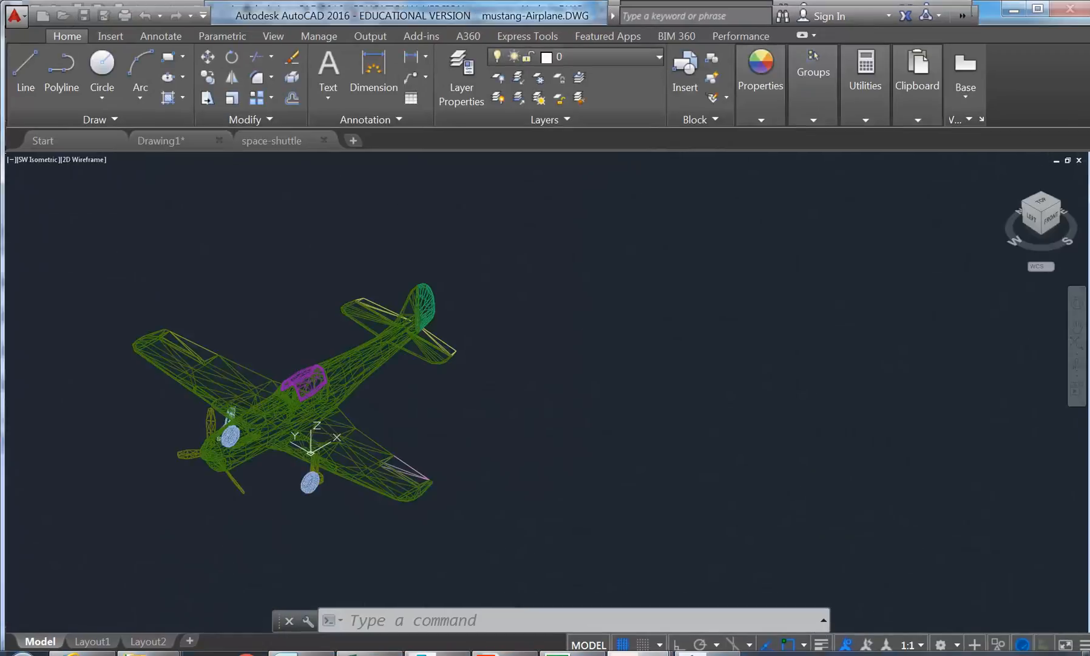
Select the whole airplane group and examine its object properties
scroll(288, 314, up, 3)
click(287, 314)
scroll(348, 315, down, 3)
middle_drag(347, 314, 348, 323)
scroll(348, 323, up, 2)
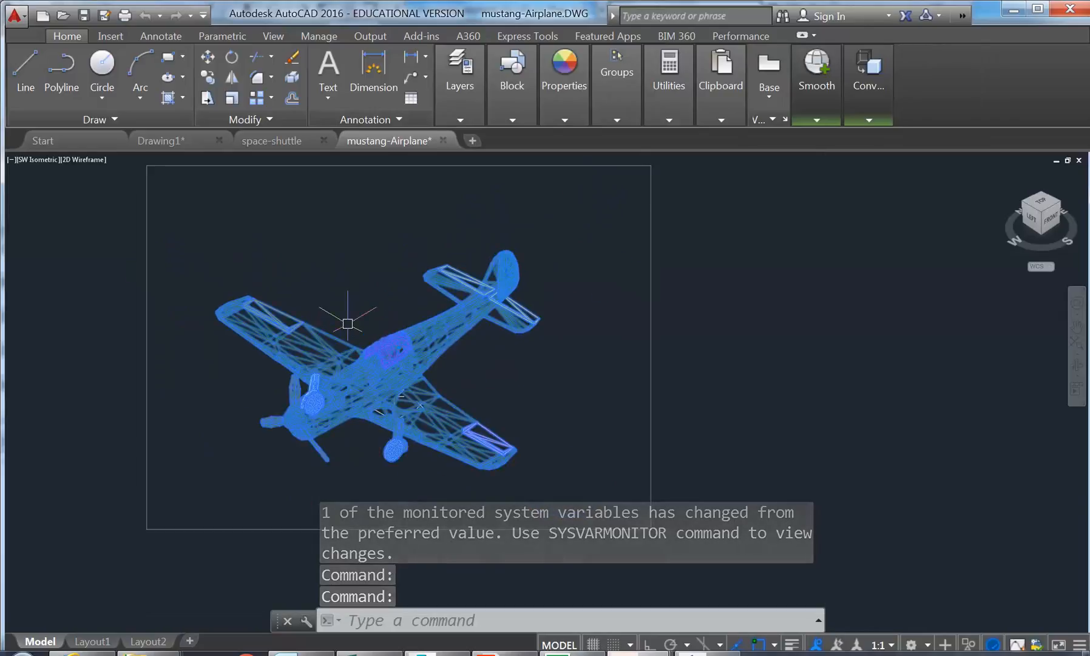
right_click(355, 267)
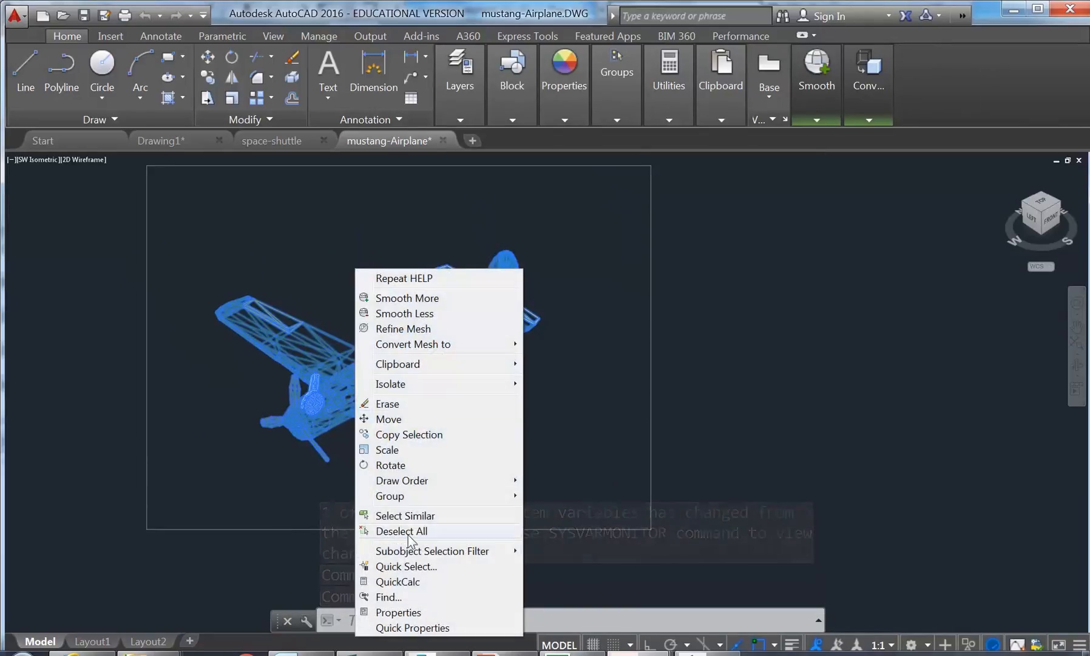
click(404, 612)
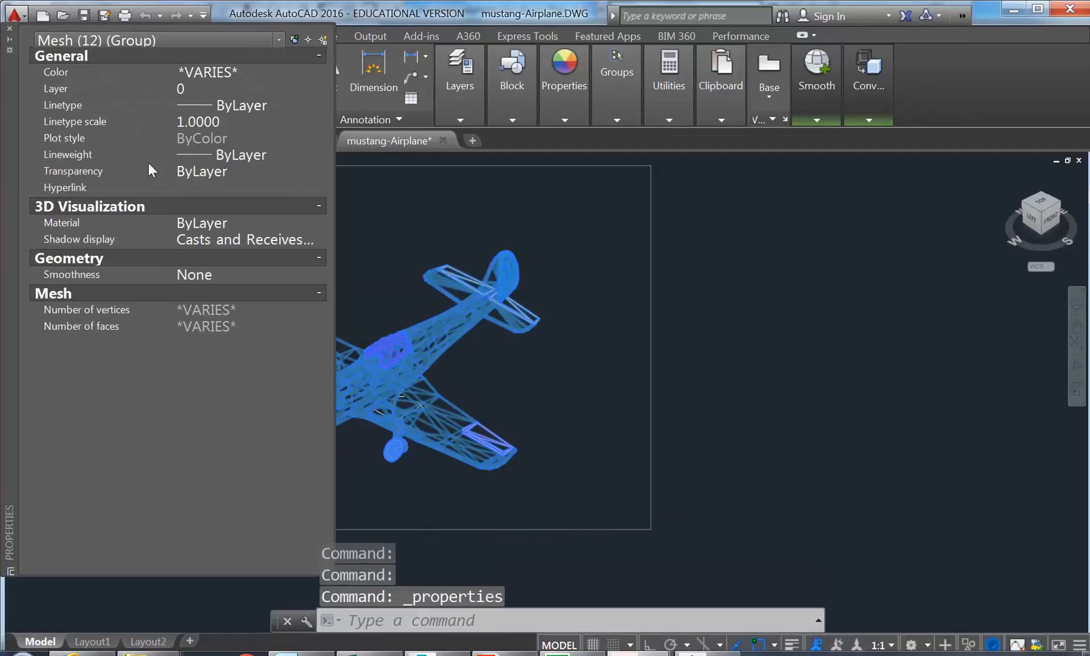
click(9, 28)
Explode the selected airplane meshes into individual faces
text(x)
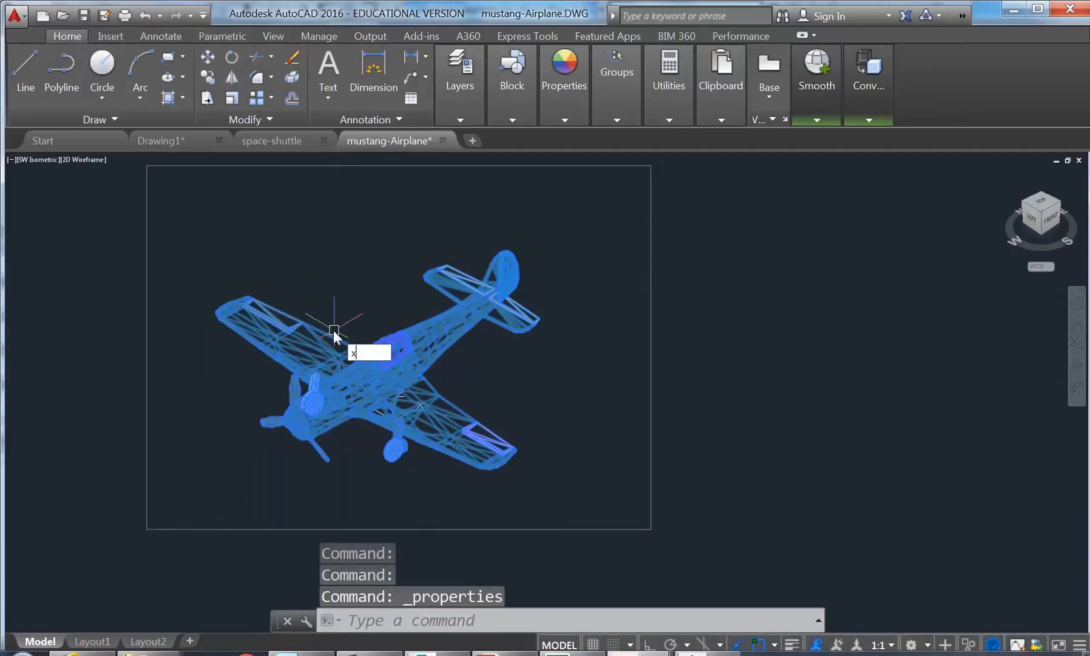
key(Return)
scroll(383, 352, up, 5)
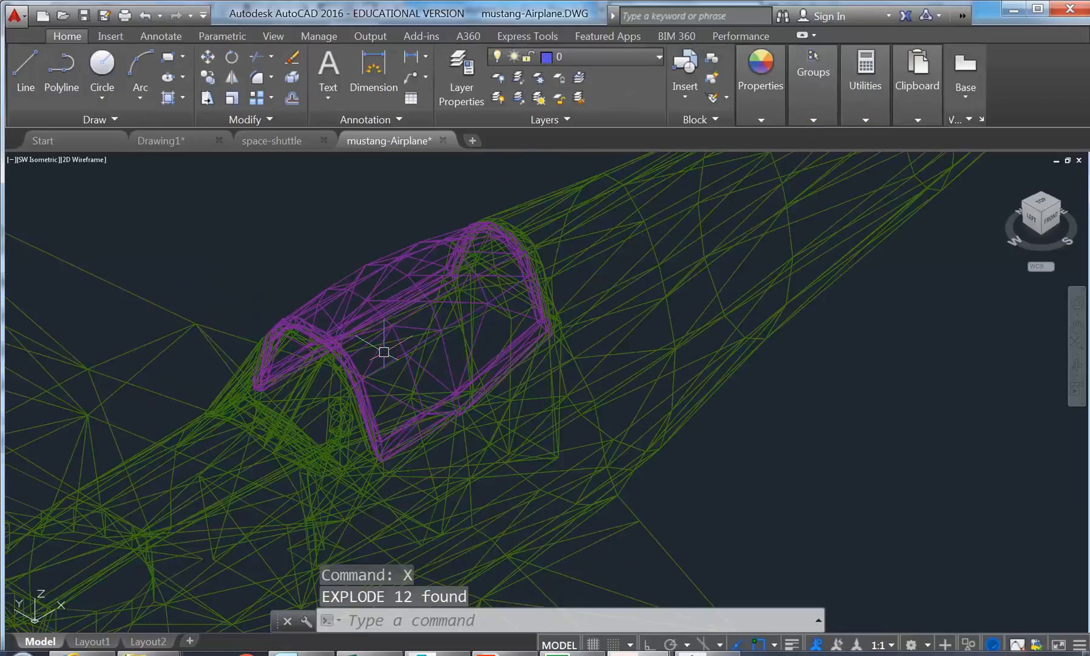
scroll(364, 321, down, 6)
shift+middle_drag(358, 322, 295, 295)
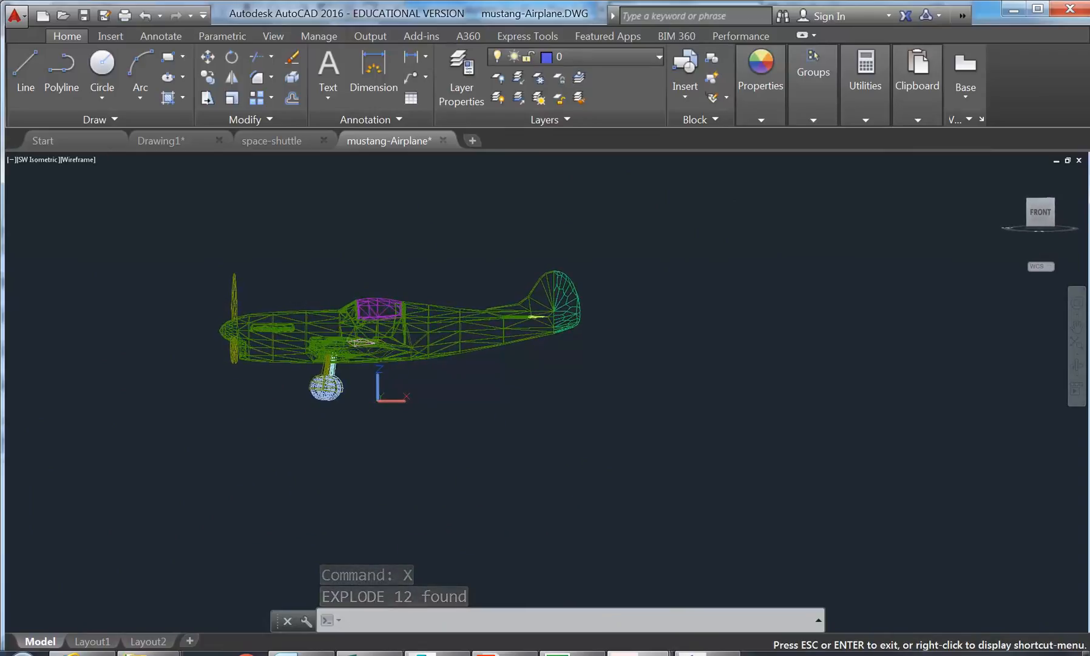
scroll(499, 316, up, 10)
shift+middle_drag(502, 341, 431, 311)
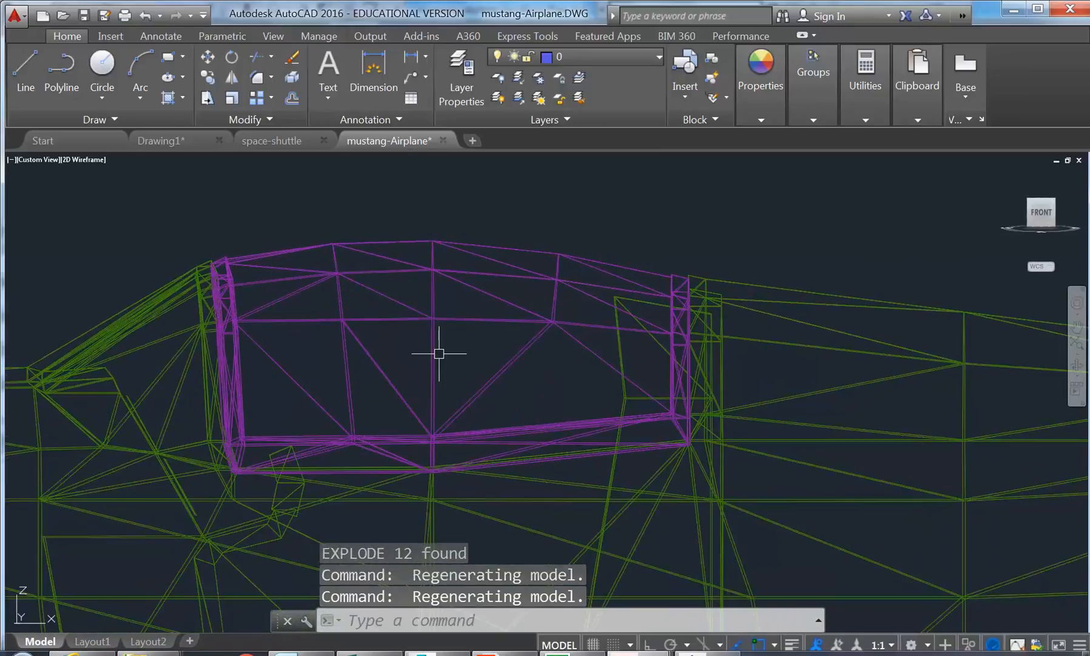
Create a new layer named Windshield
click(601, 57)
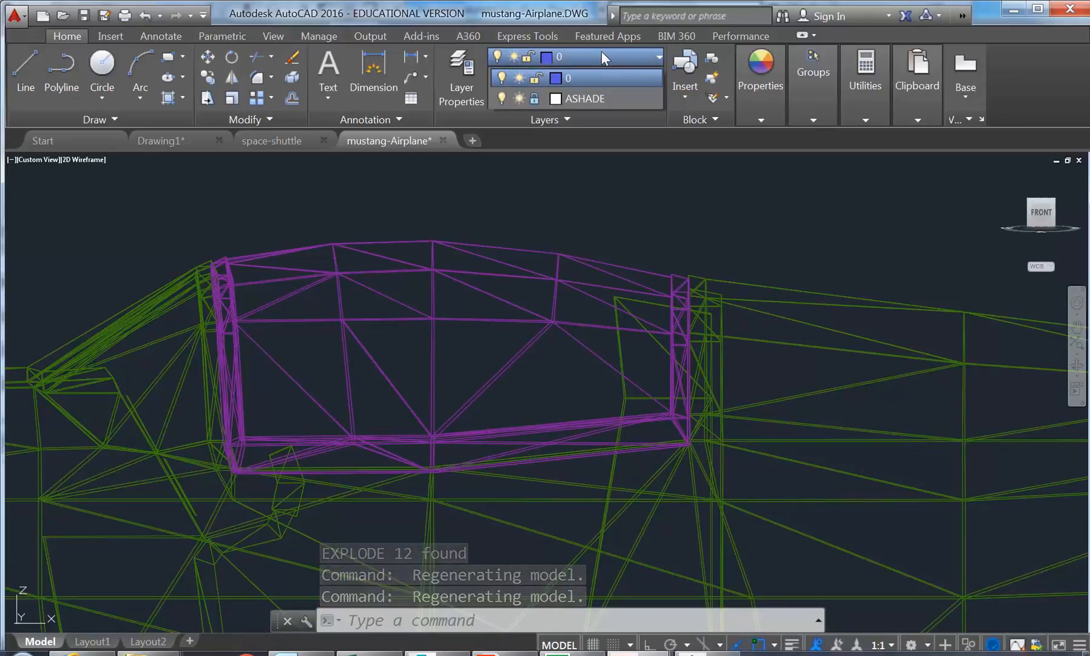
click(602, 51)
click(464, 75)
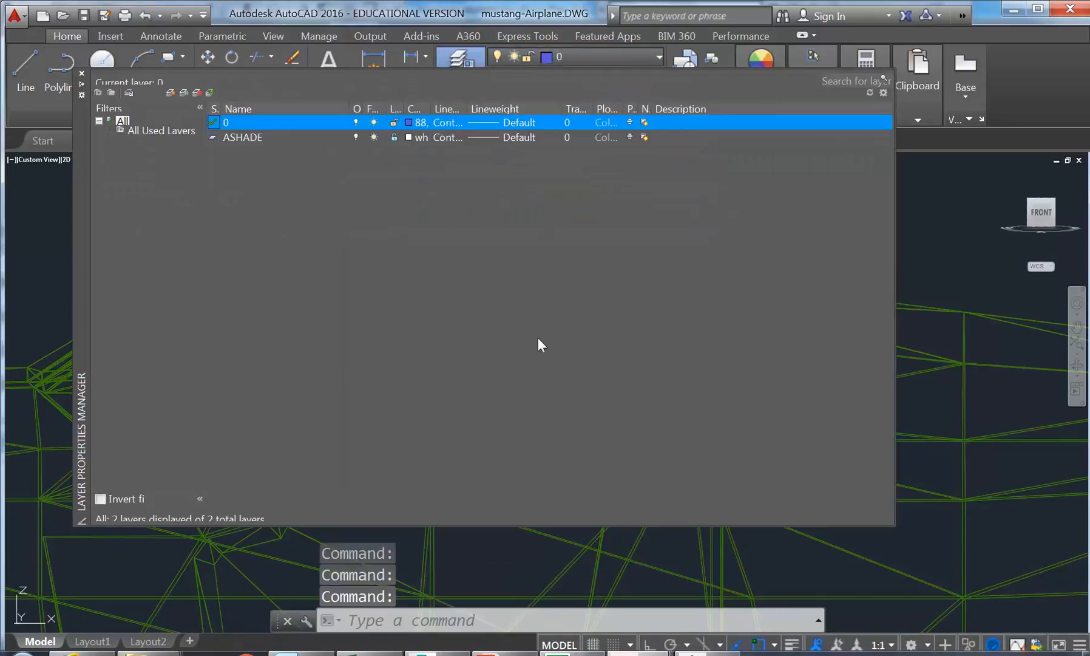
click(170, 92)
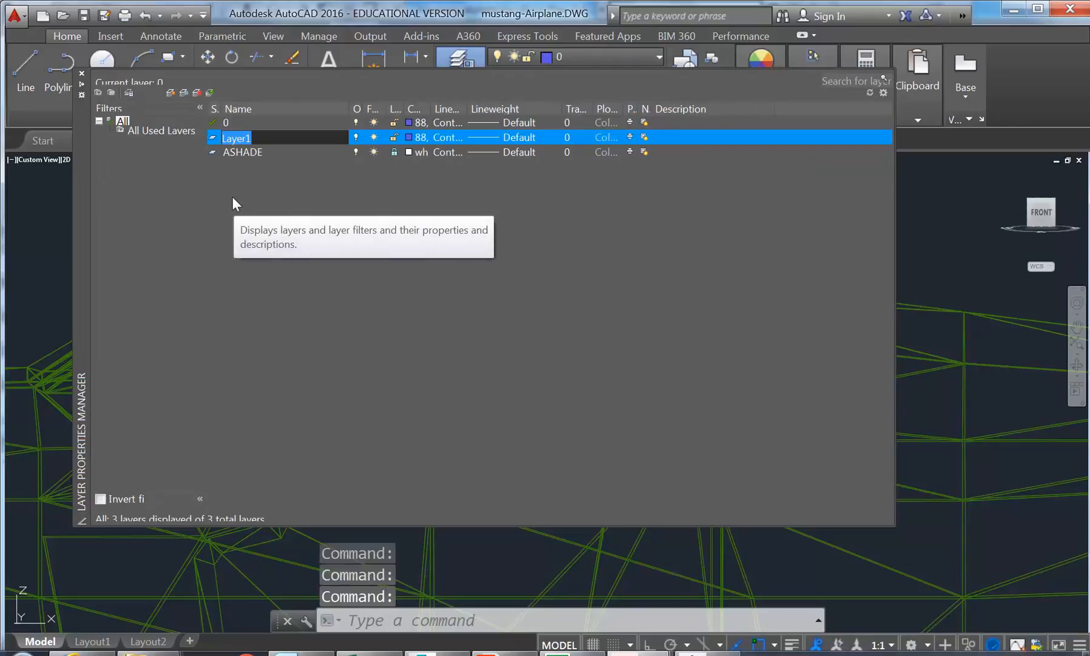
text(Windshi)
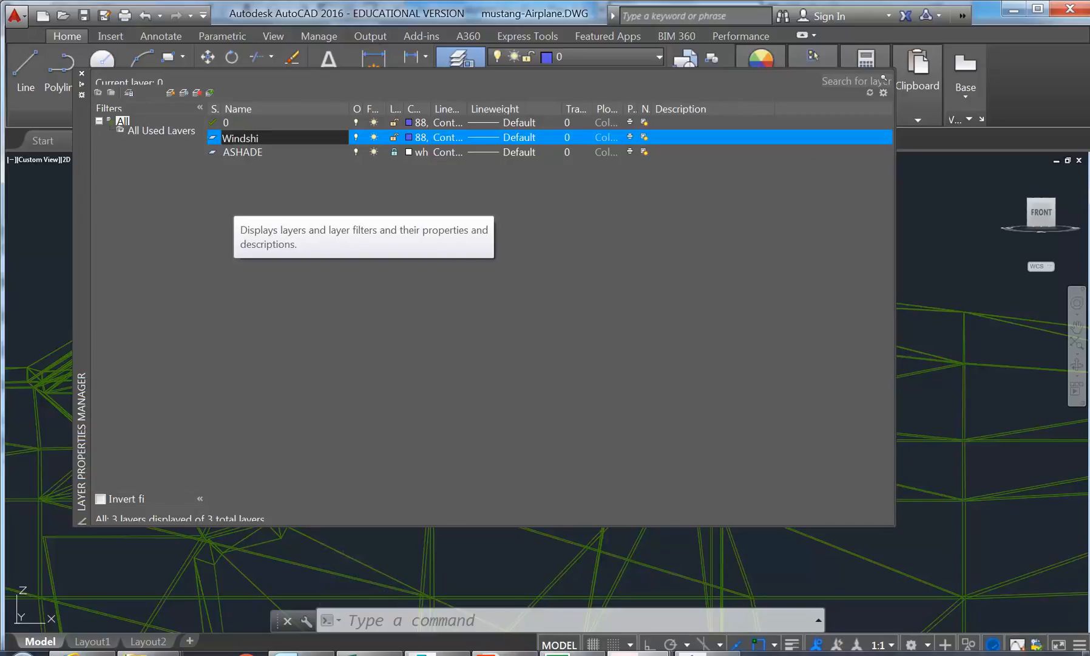
key(Return)
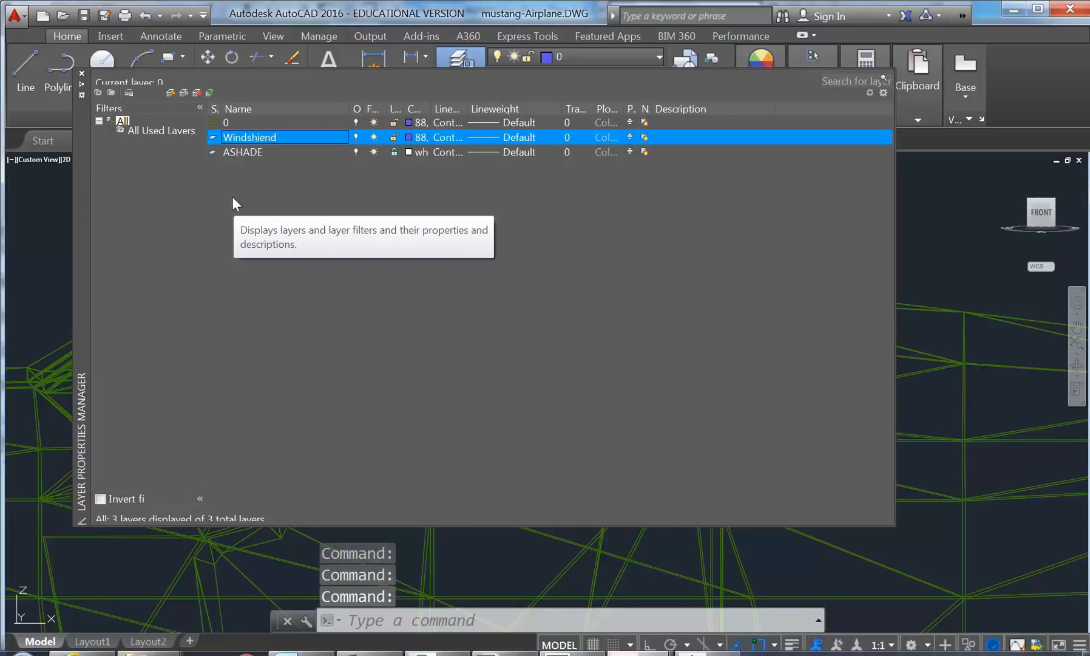
double_click(259, 137)
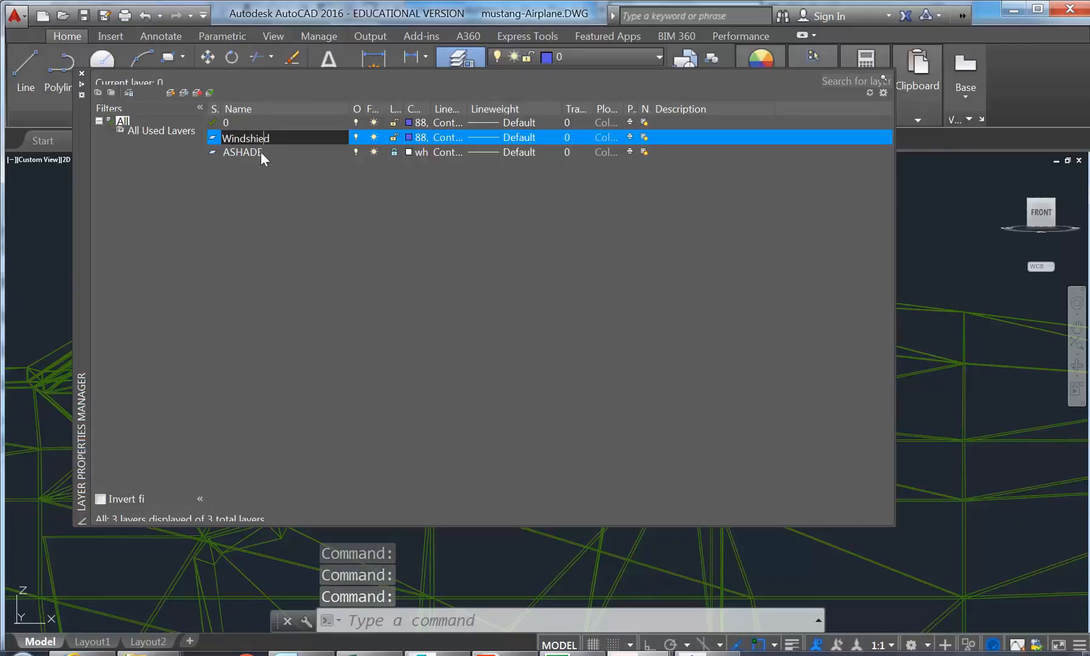
text(l)
key(Return)
Give the Windshield layer a blue index color and make it the current layer
click(414, 135)
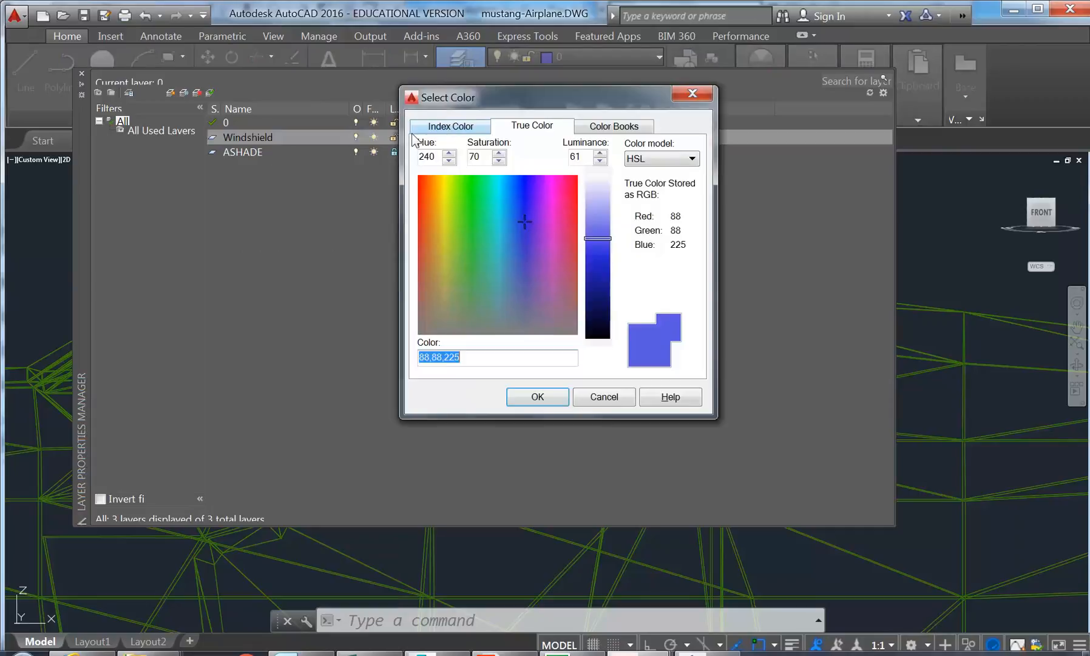
click(440, 128)
click(587, 199)
click(538, 396)
click(206, 93)
click(81, 73)
Select the purple cockpit canopy's side and roof panels together with the faces of its front frame
middle_drag(183, 253, 225, 253)
click(619, 213)
click(321, 398)
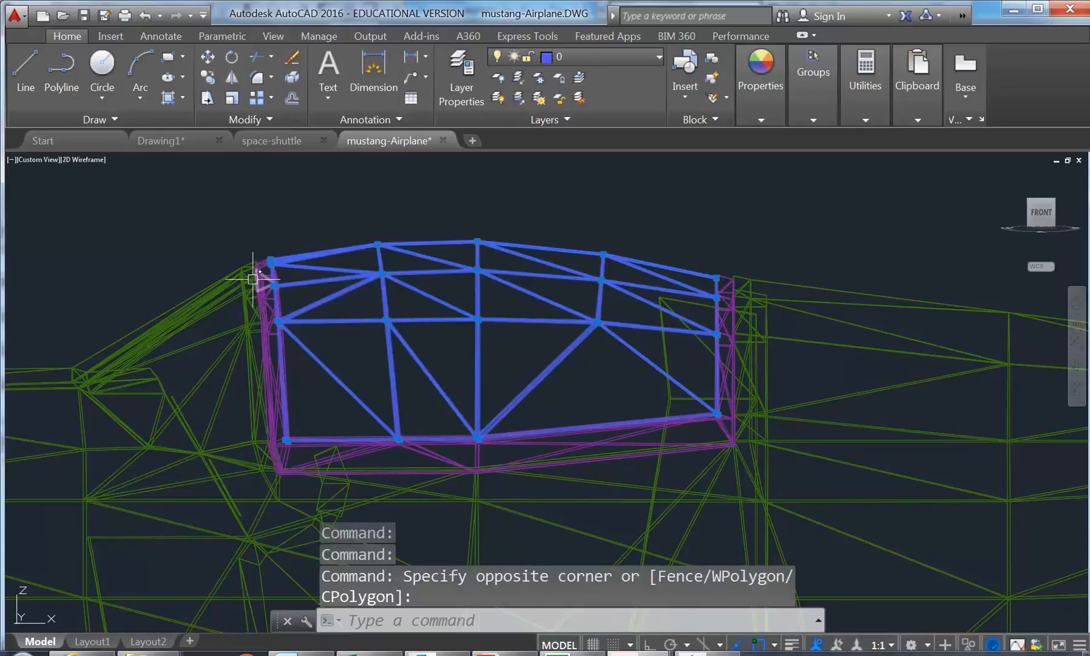
scroll(270, 268, up, 4)
click(326, 216)
click(279, 312)
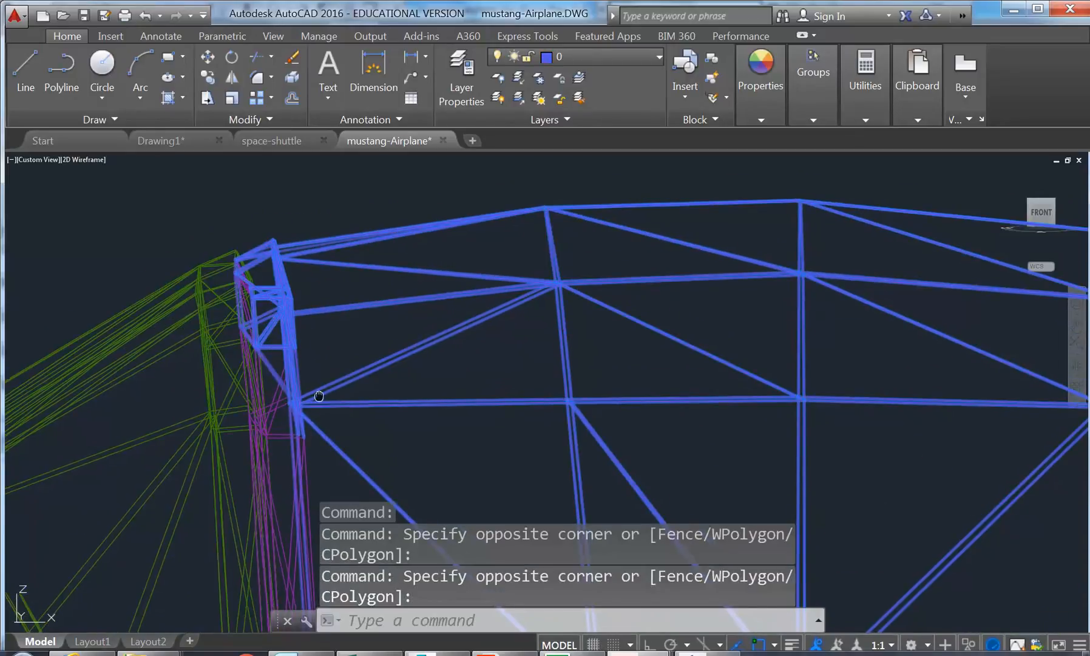
scroll(311, 397, down, 4)
click(349, 318)
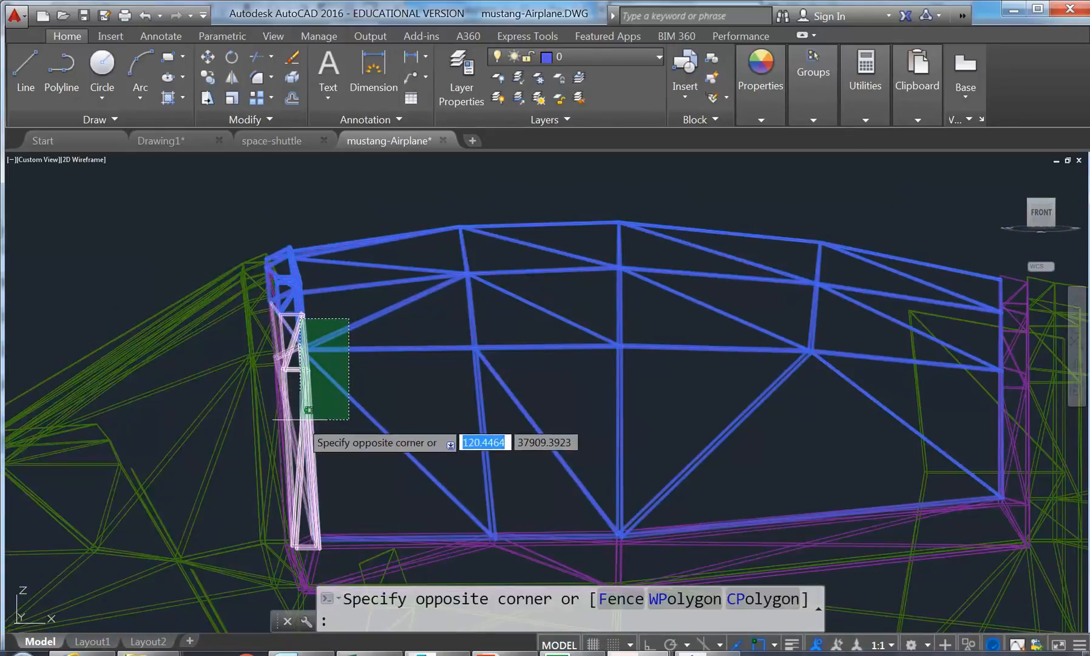
click(287, 414)
Add the faces along the canopy's lower rail and its lower front corner to the selection
middle_drag(311, 421, 257, 311)
middle_drag(479, 400, 407, 390)
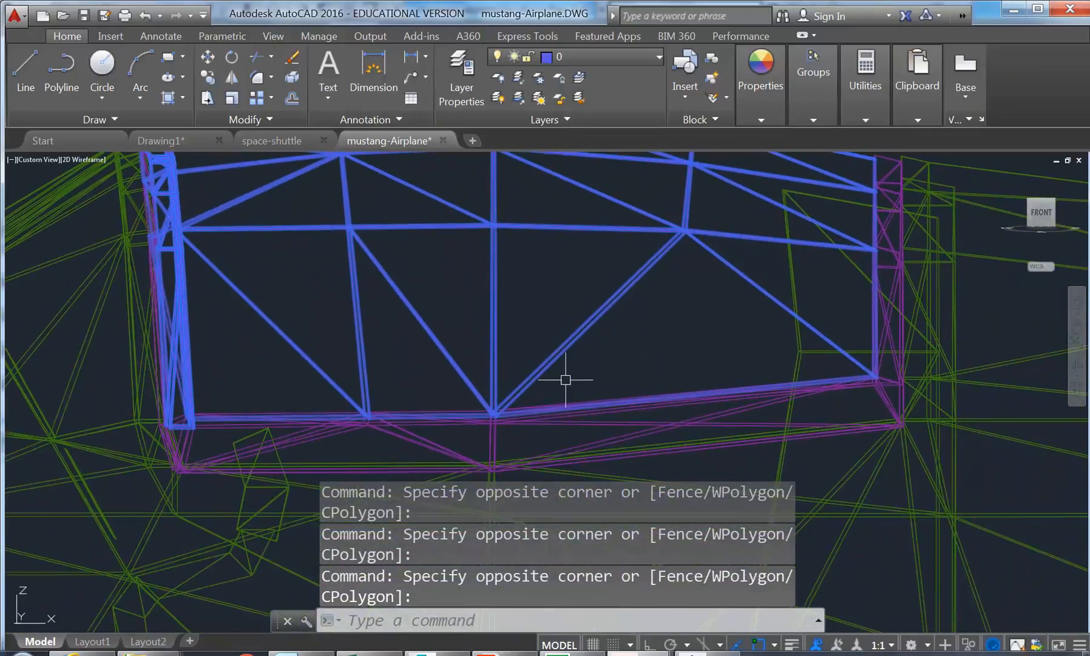
click(565, 378)
click(443, 424)
click(394, 382)
click(340, 426)
click(212, 399)
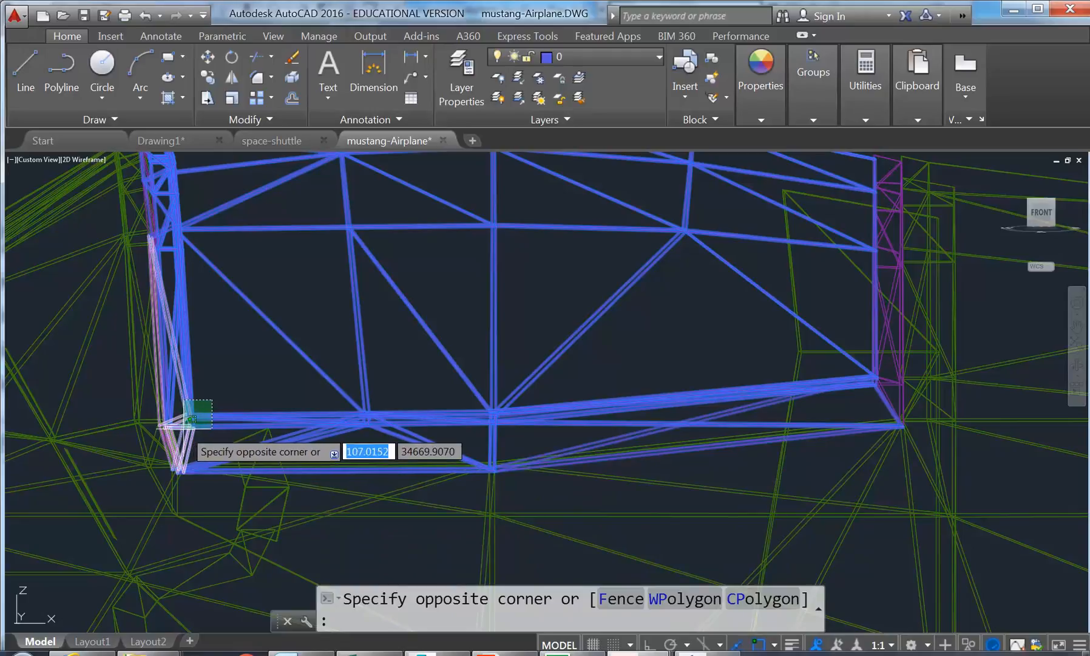
click(183, 427)
Add the lower faces of the canopy's rear frame to the selection
middle_drag(547, 367, 375, 348)
middle_drag(700, 347, 542, 372)
scroll(558, 395, up, 4)
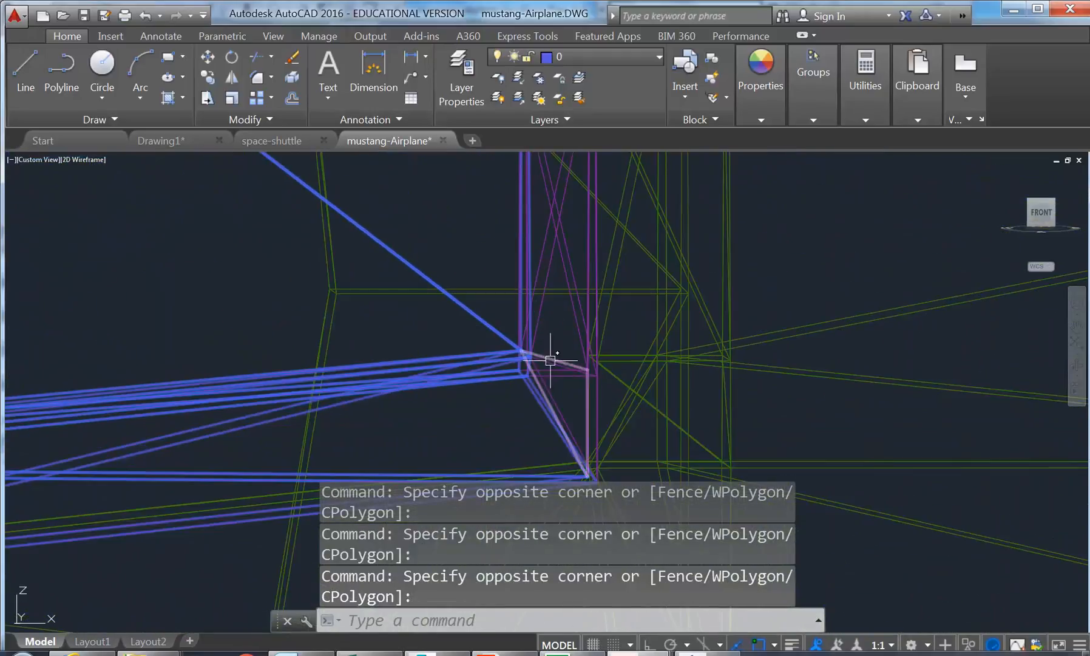
click(550, 342)
click(492, 390)
scroll(491, 386, down, 4)
middle_drag(482, 344, 494, 376)
middle_drag(501, 256, 508, 360)
scroll(524, 285, up, 4)
click(538, 278)
click(498, 357)
Add the middle faces of the canopy's rear frame to the selection
middle_drag(558, 455, 502, 287)
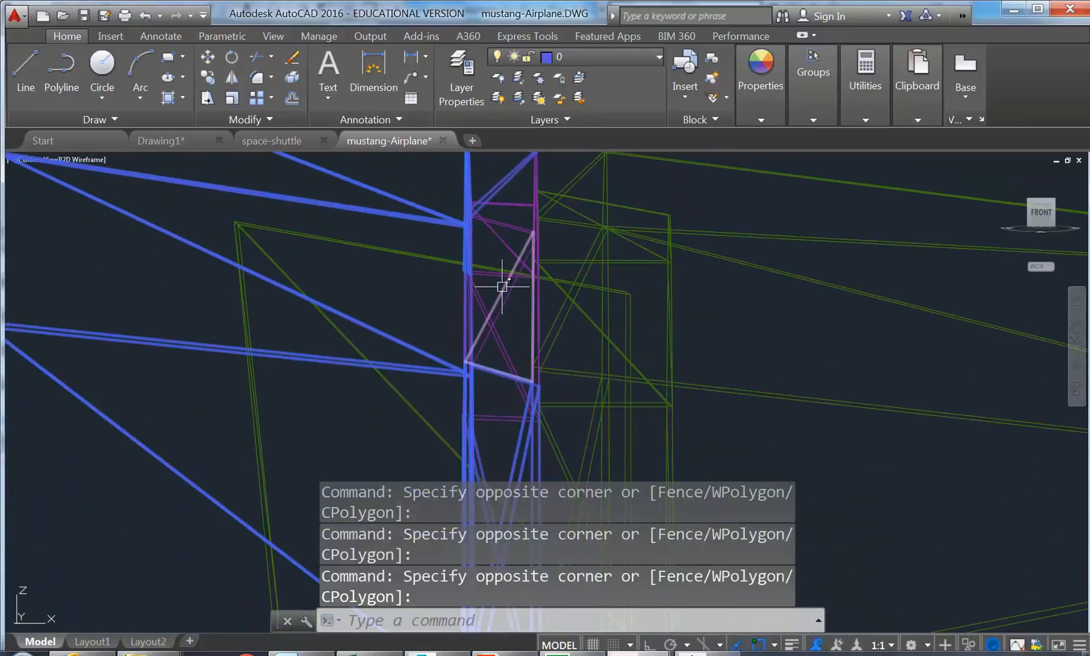
scroll(486, 294, up, 4)
click(489, 282)
click(427, 333)
scroll(428, 333, down, 4)
middle_drag(428, 332, 437, 369)
click(494, 260)
click(518, 195)
click(499, 248)
Add the uppermost faces of the canopy's rear frame and move all selected canopy faces to the Windshield layer
scroll(514, 275, down, 4)
middle_drag(514, 275, 531, 383)
scroll(526, 270, up, 4)
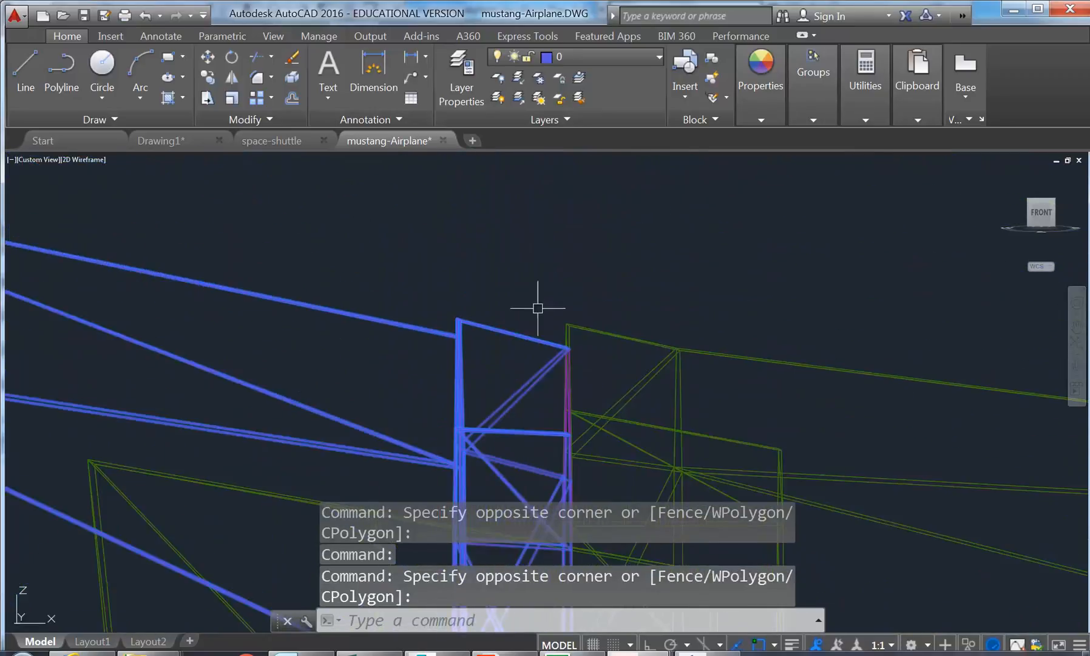
click(535, 295)
click(532, 392)
click(559, 319)
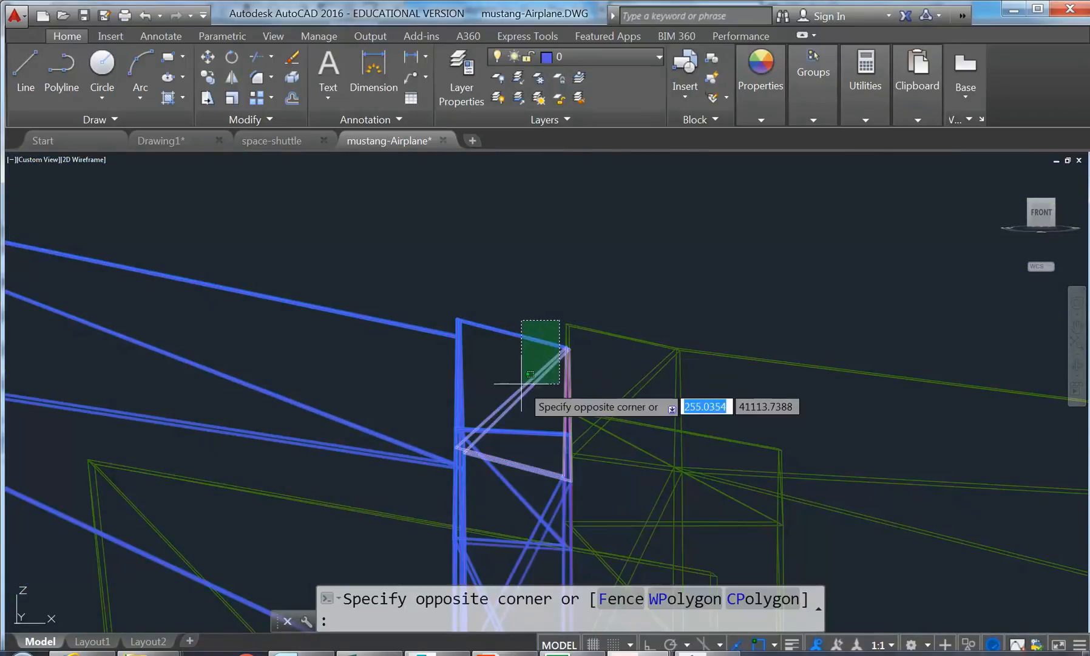
click(522, 389)
scroll(488, 412, down, 4)
middle_drag(485, 422, 600, 286)
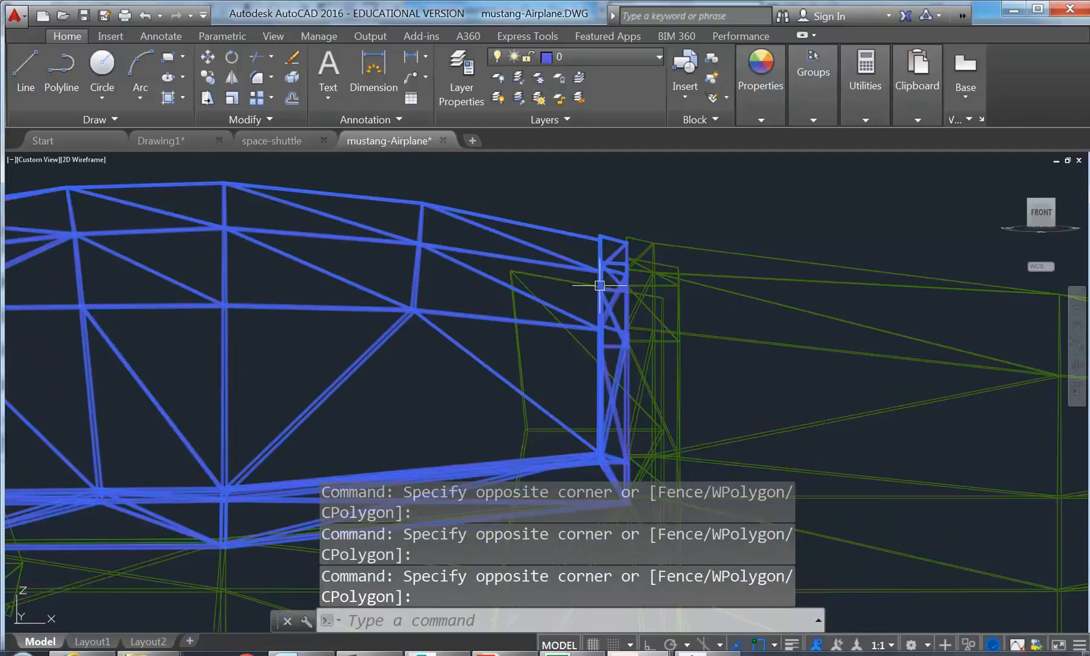
click(582, 56)
click(586, 118)
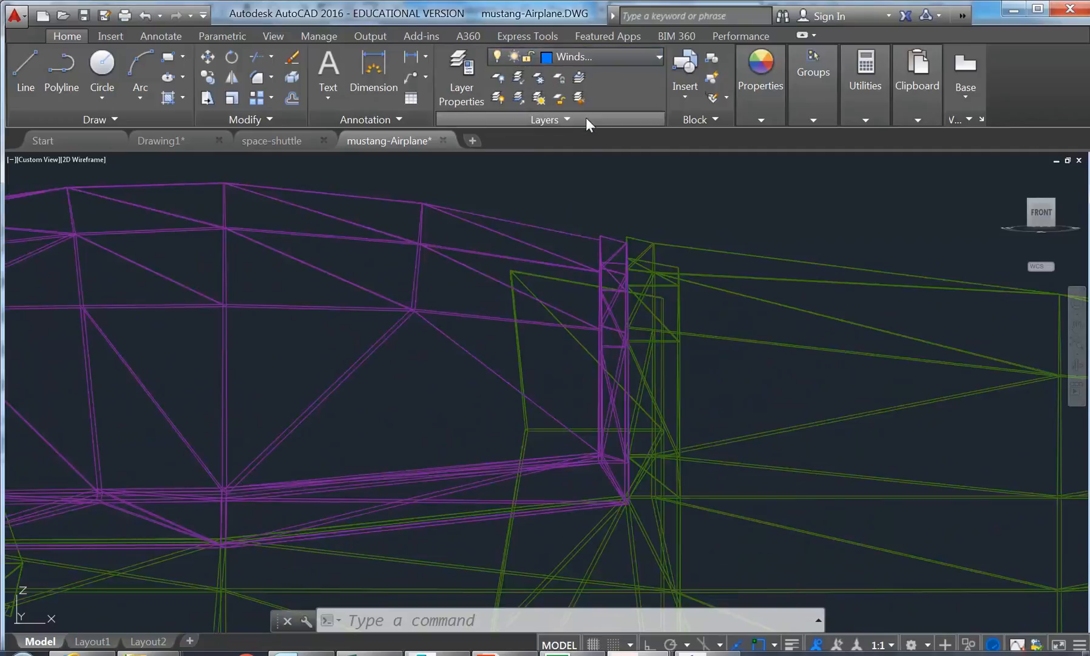
Set the colour of the selected canopy faces to ByLayer and clear the selection
click(758, 83)
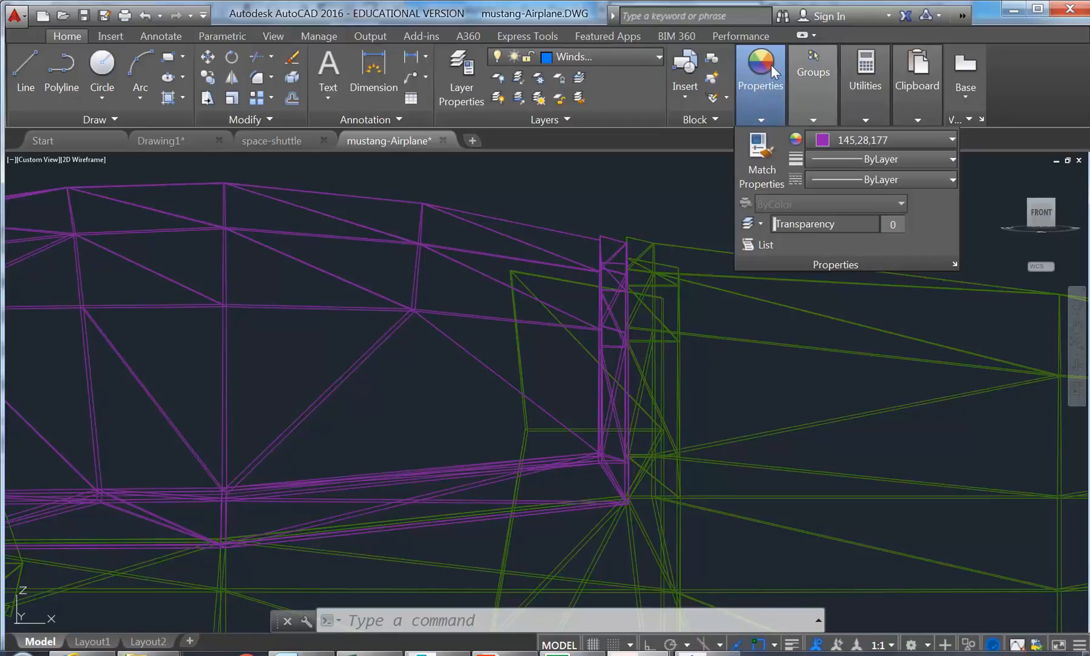
click(813, 72)
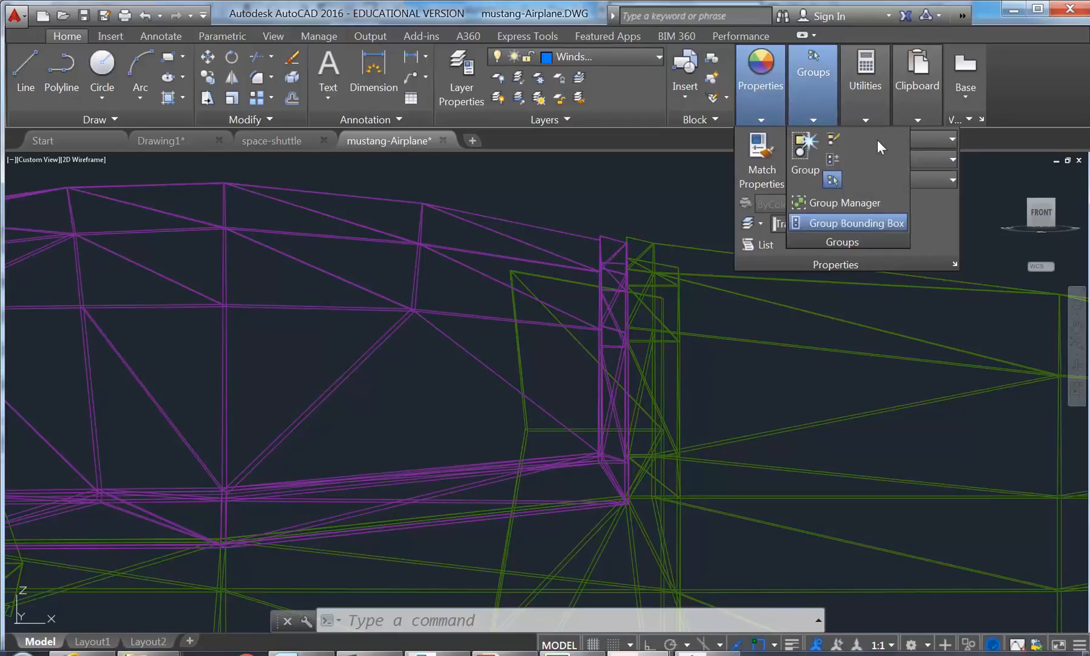
click(935, 139)
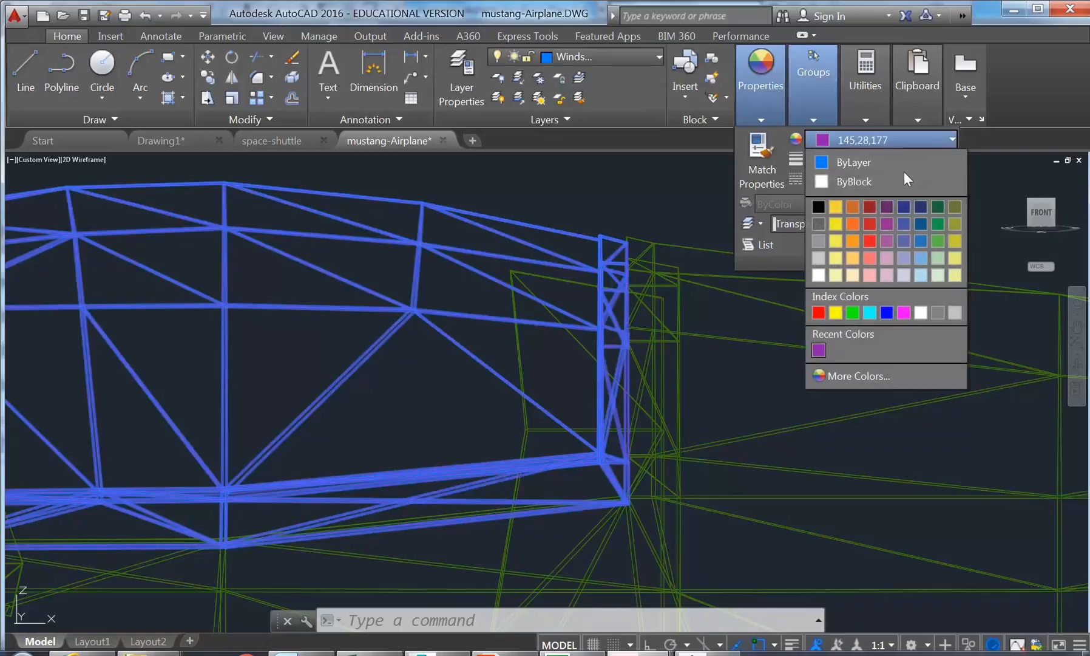
click(844, 161)
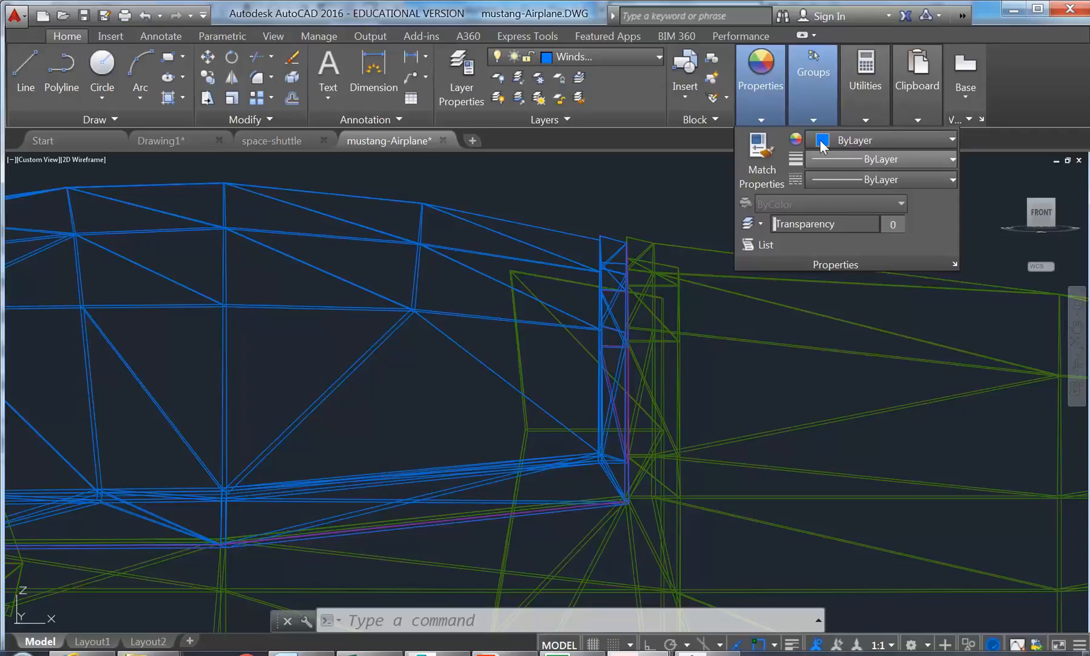
mouse_move(809, 93)
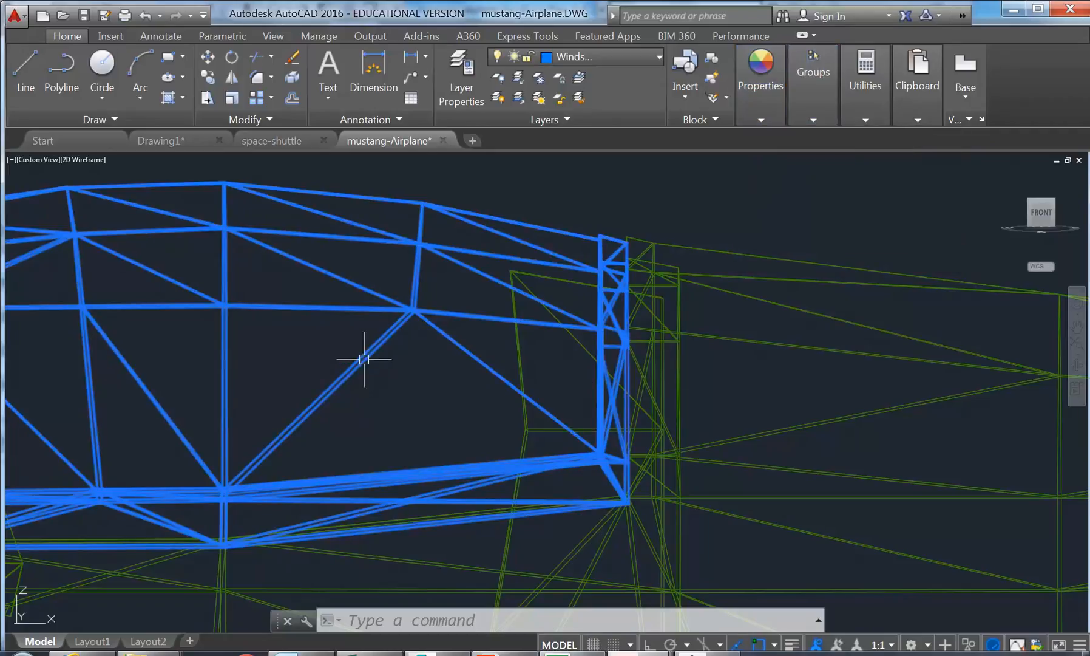
scroll(430, 348, down, 5)
scroll(425, 345, up, 4)
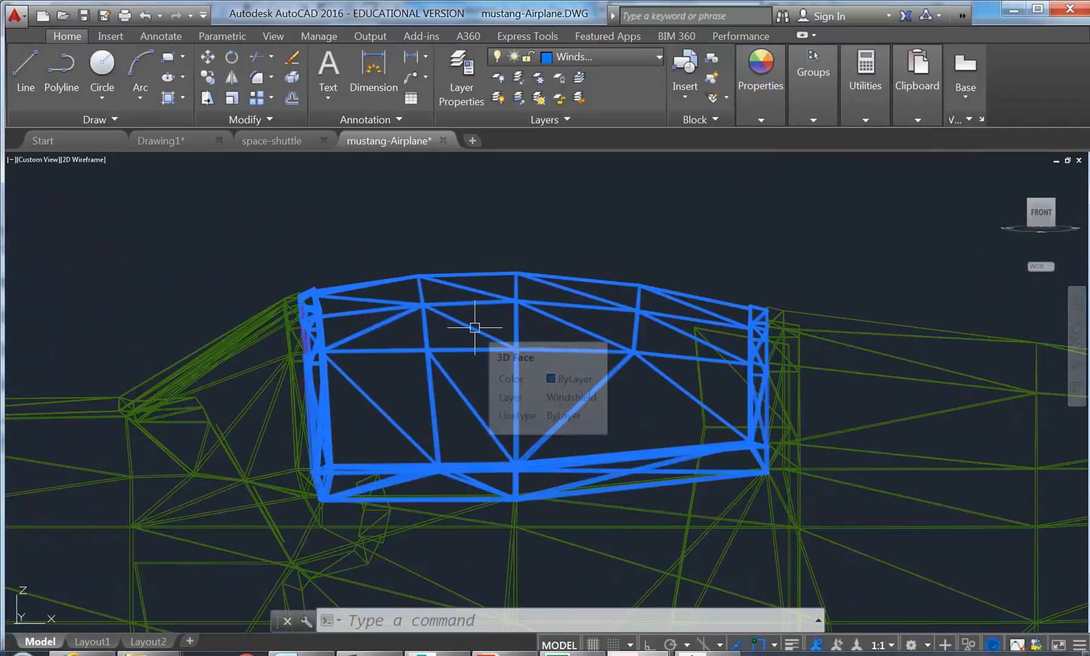
click(350, 222)
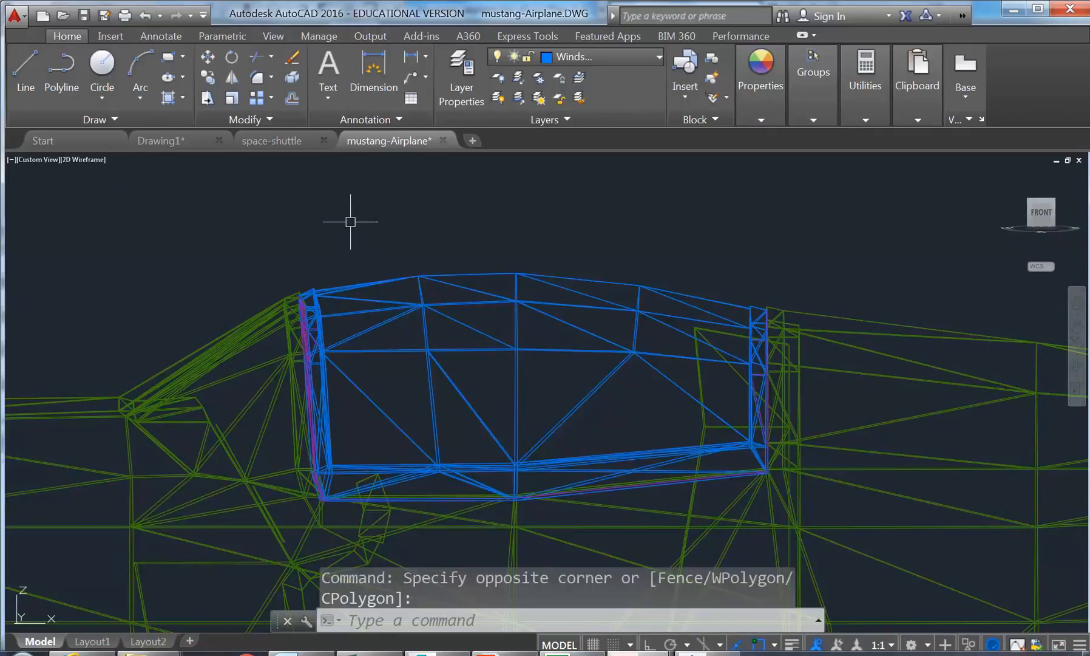
key(Escape)
key(Escape)
Look over the recoloured canopy on the whole airplane and save the mustang-Airplane drawing
middle_drag(353, 219, 370, 224)
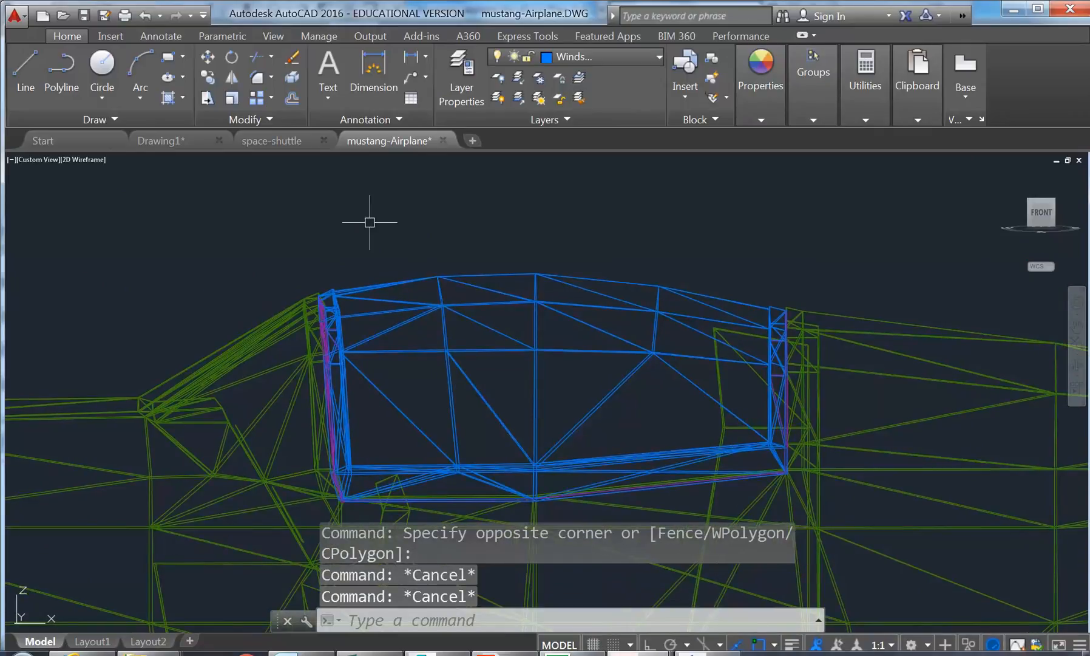
scroll(282, 370, down, 4)
scroll(281, 370, up, 2)
scroll(286, 364, down, 5)
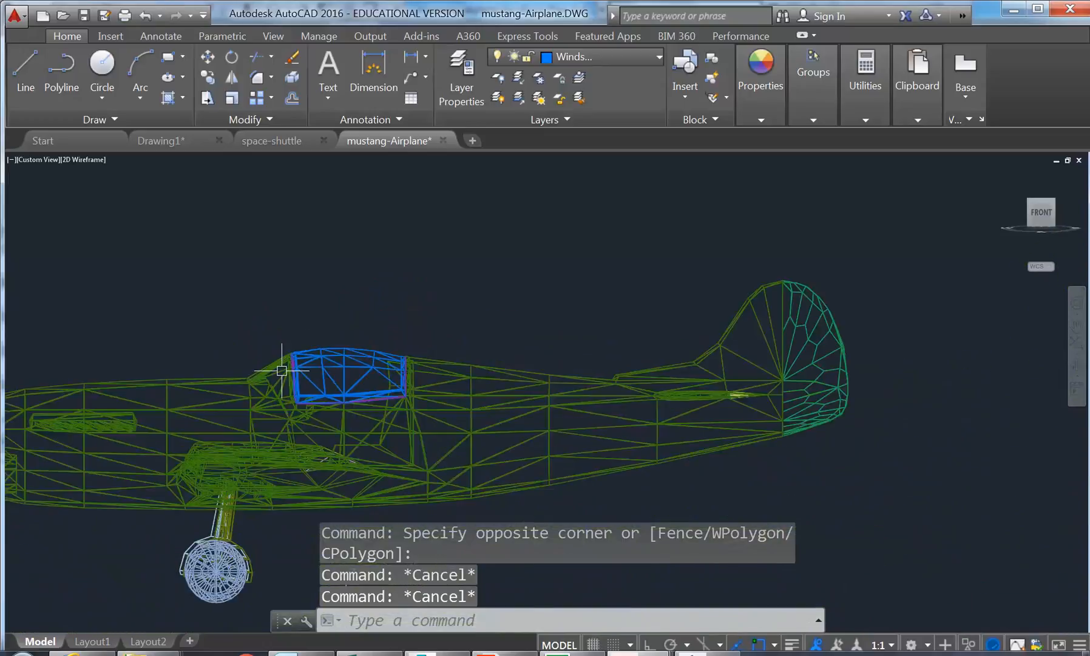
scroll(361, 352, up, 5)
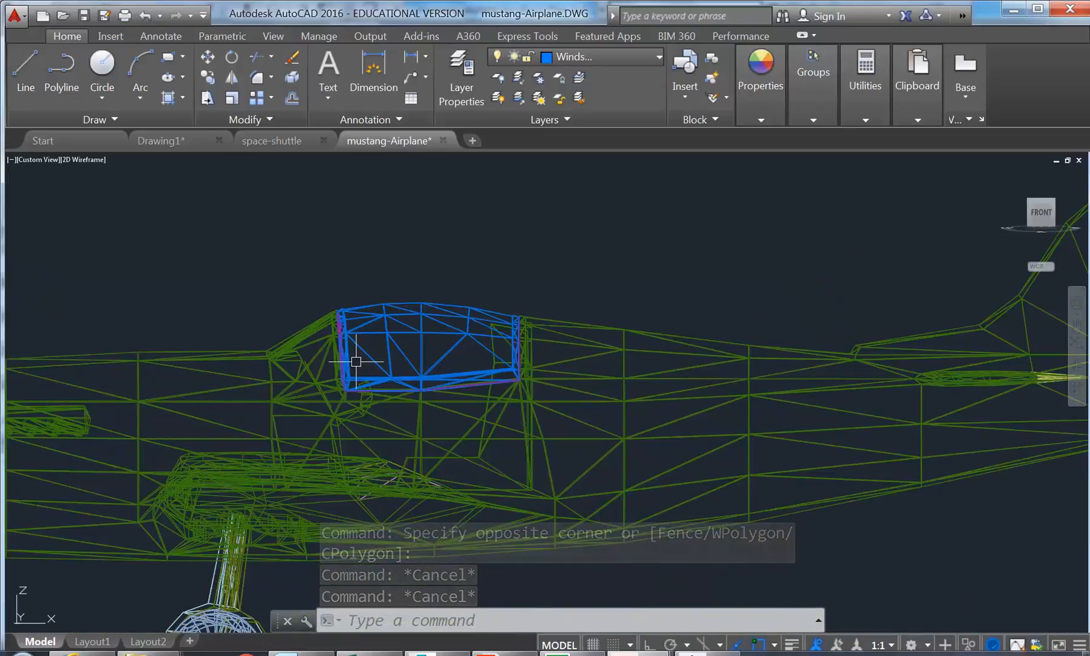
click(85, 16)
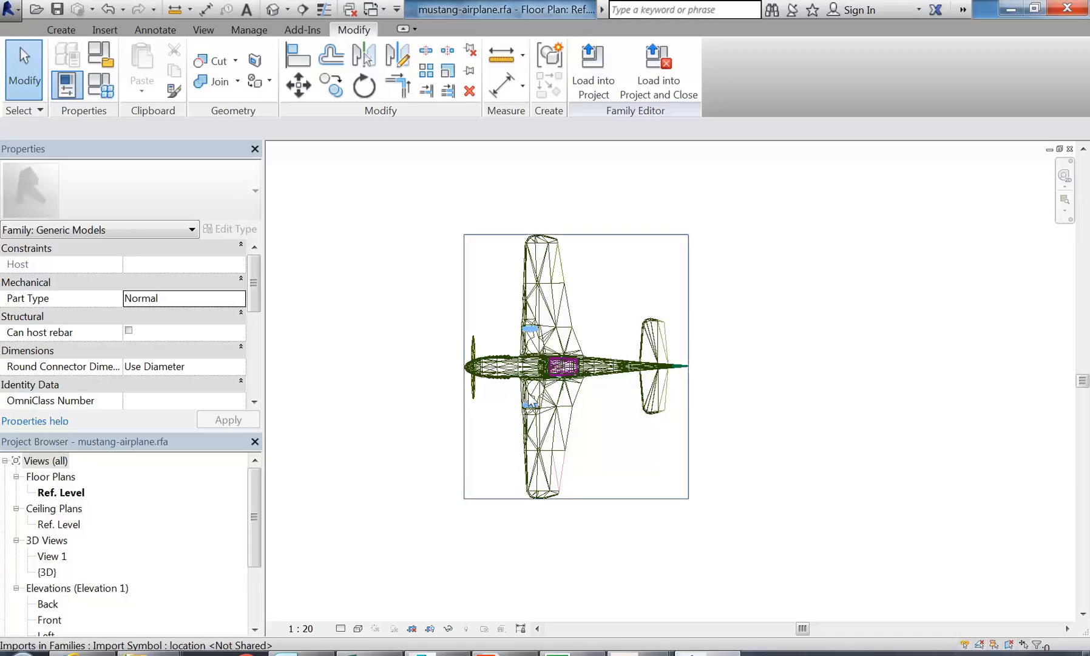
Switch to the mustang-airplane.rfa family in Revit, then unpin and delete the imported airplane DWG from the Ref. Level plan
click(533, 385)
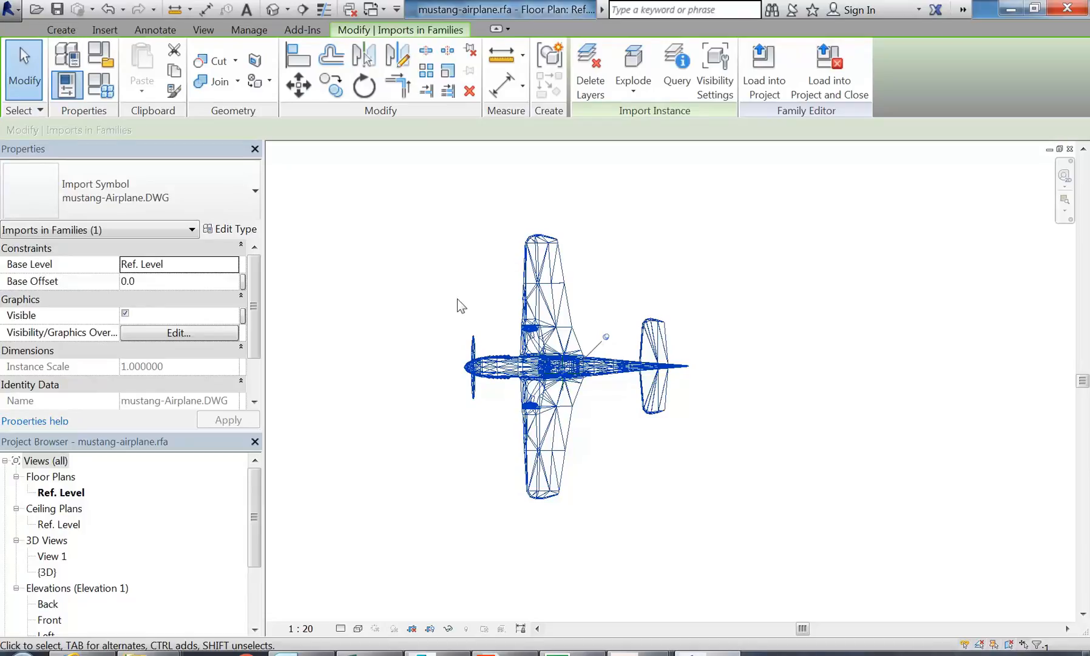
key(Delete)
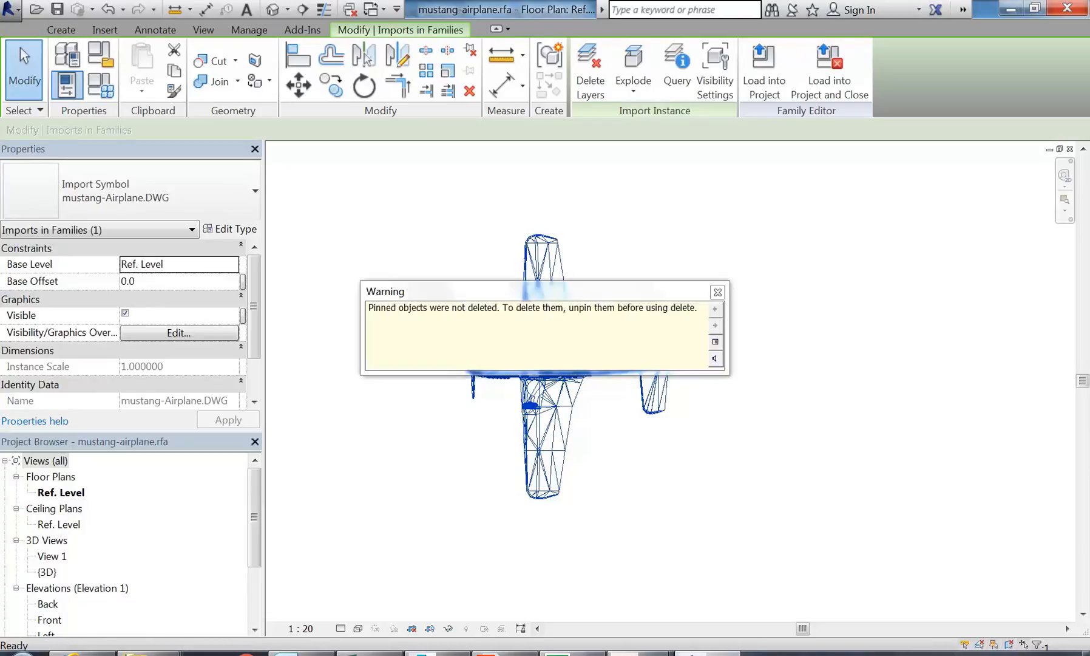
click(717, 292)
click(449, 74)
key(Delete)
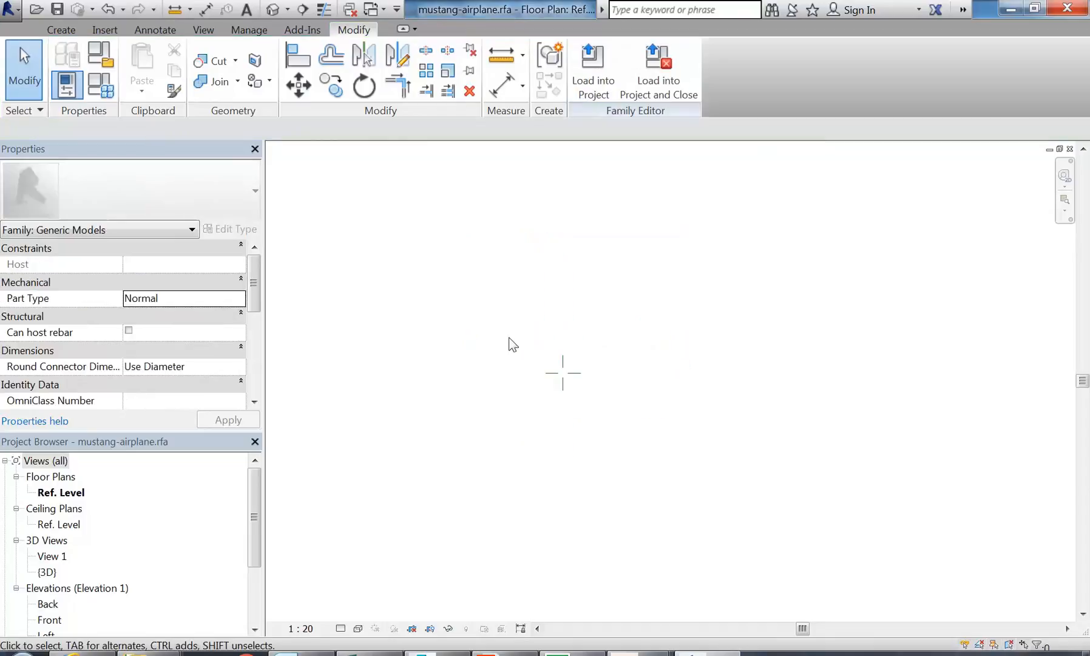
Import mustang-Airplane.DWG as CAD into the family with preserved colours and Auto - Origin to Origin positioning
click(104, 27)
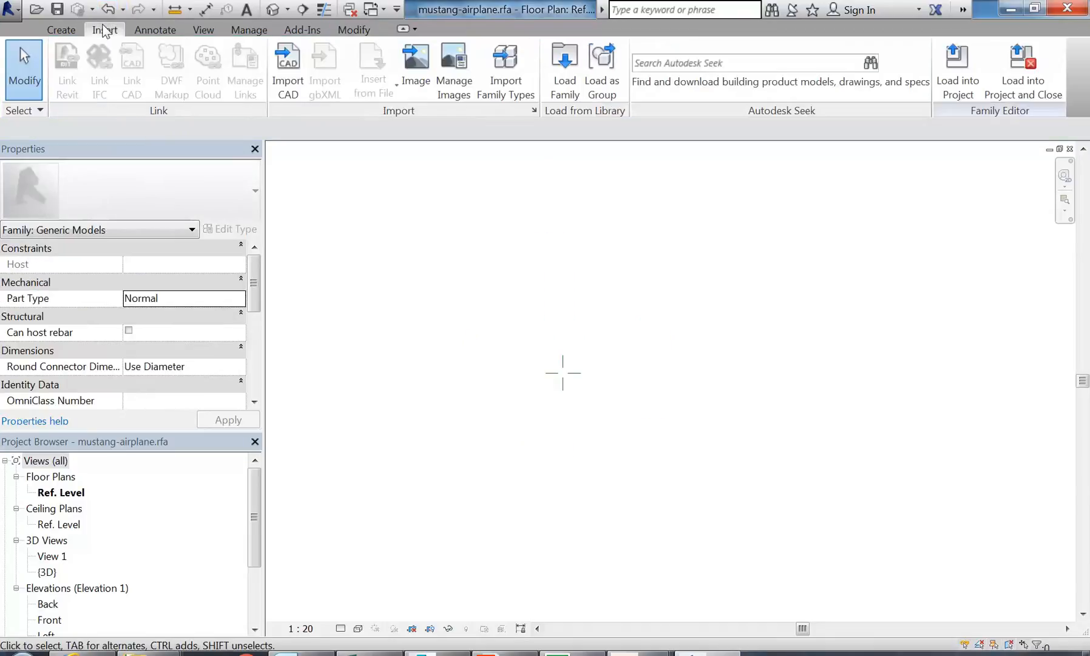
click(283, 78)
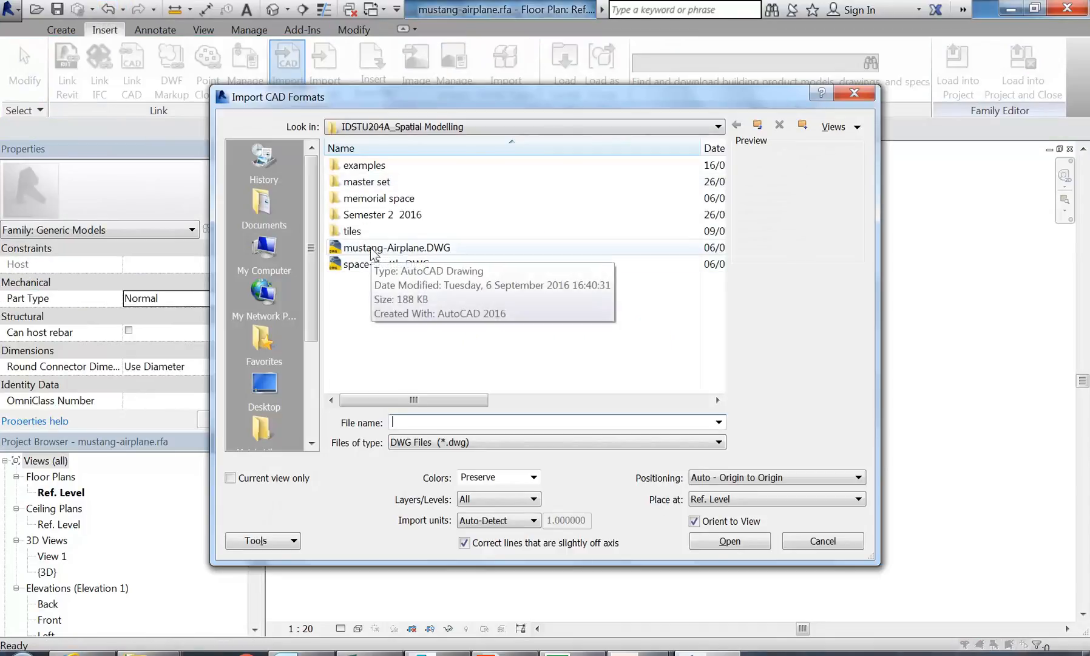
click(381, 248)
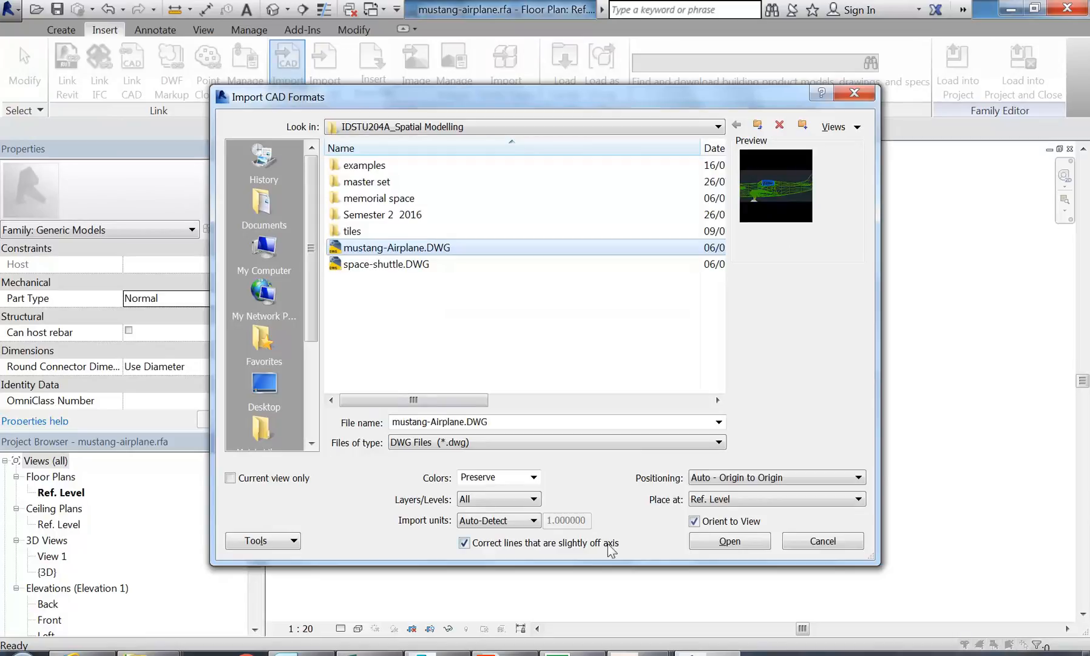
click(716, 541)
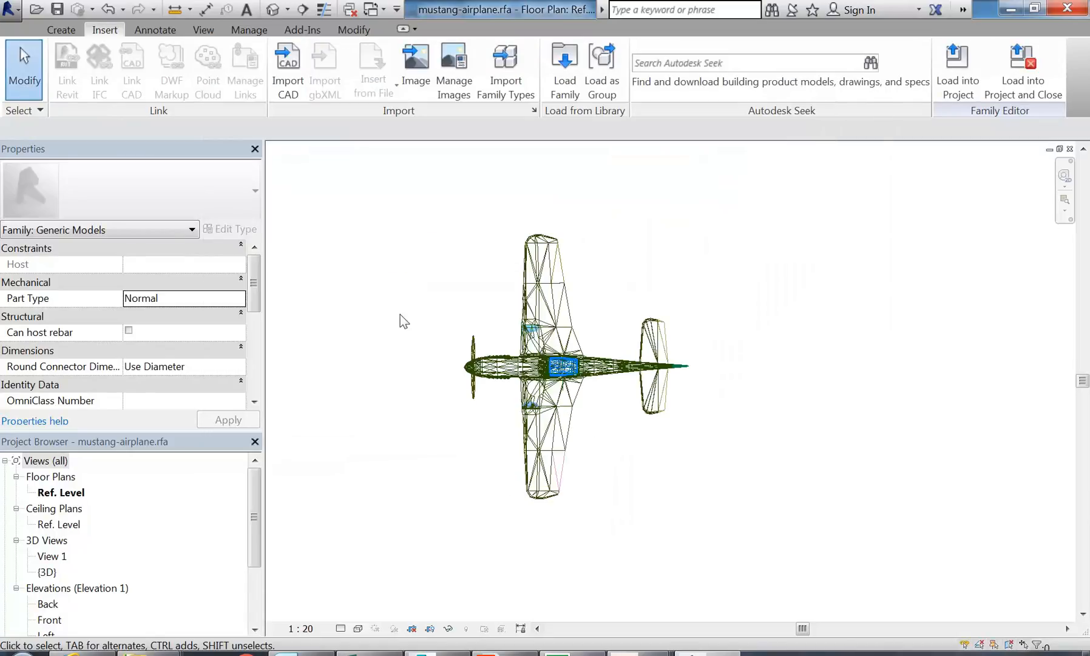
Open the {3D} view and examine the colours of the imported airplane's canopy up close
click(272, 9)
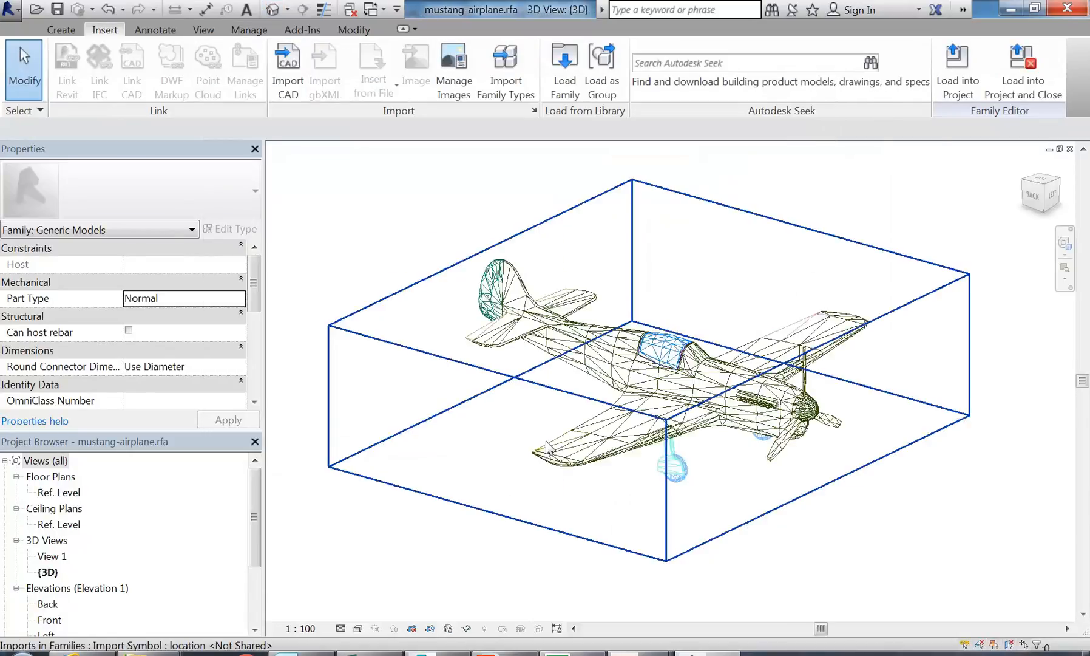
scroll(656, 377, up, 6)
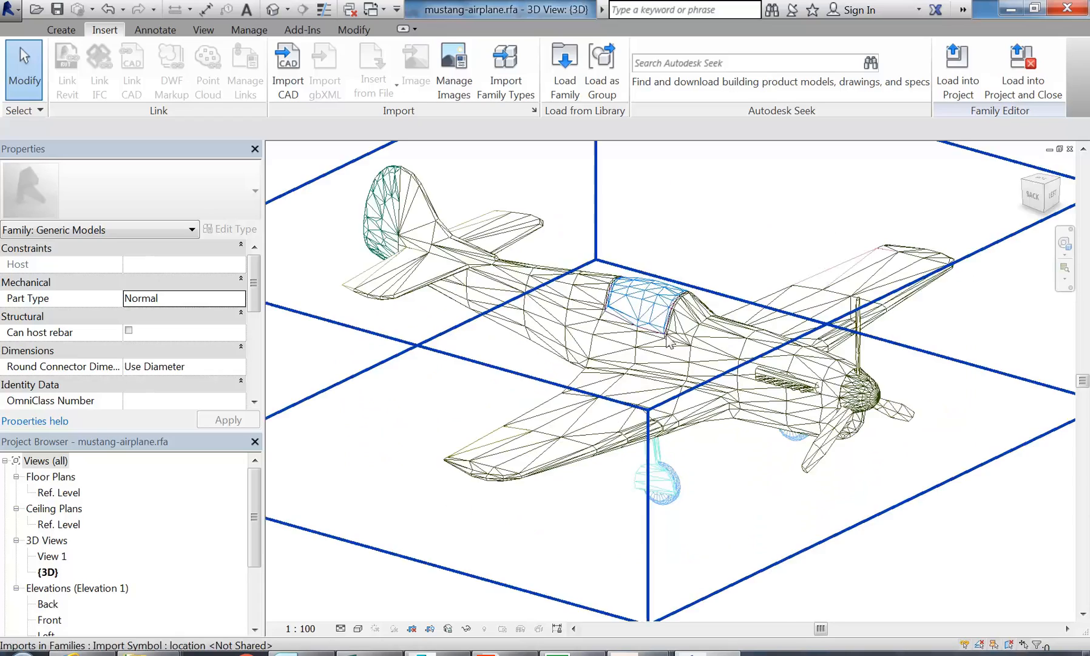
scroll(656, 378, up, 2)
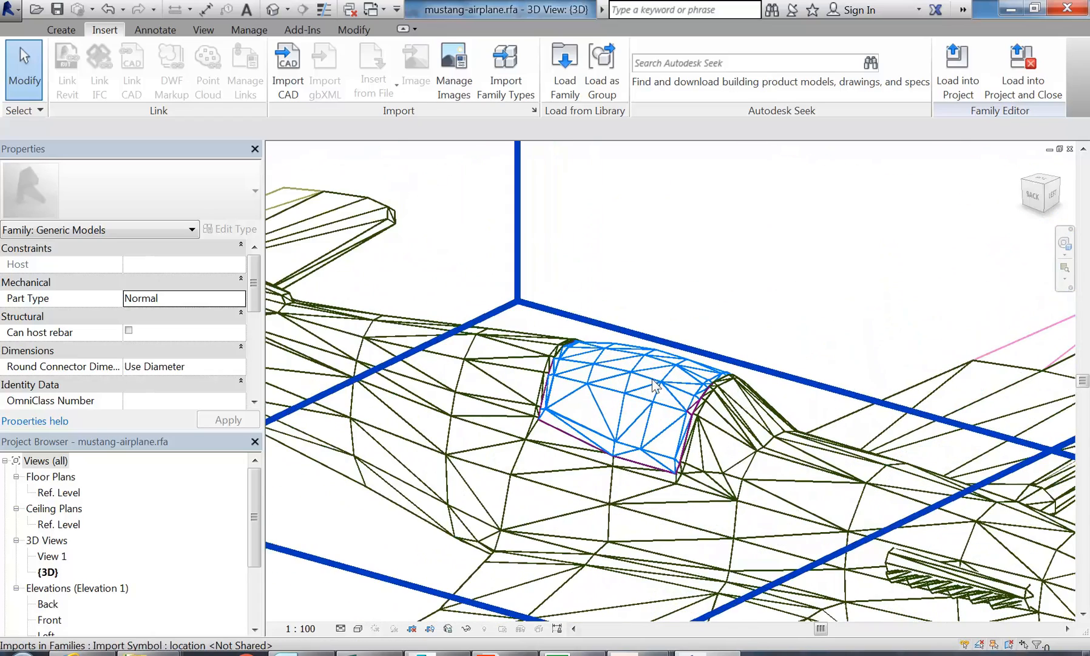
scroll(648, 407, up, 2)
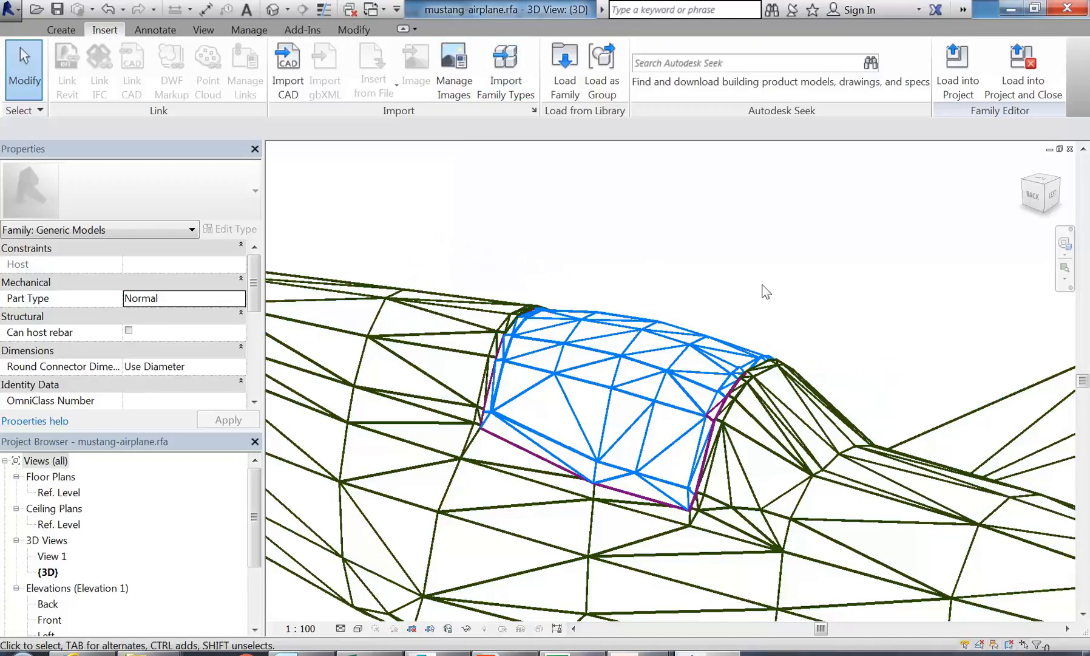
Open the family's Object Styles and bring up the categories of the imported objects
click(343, 31)
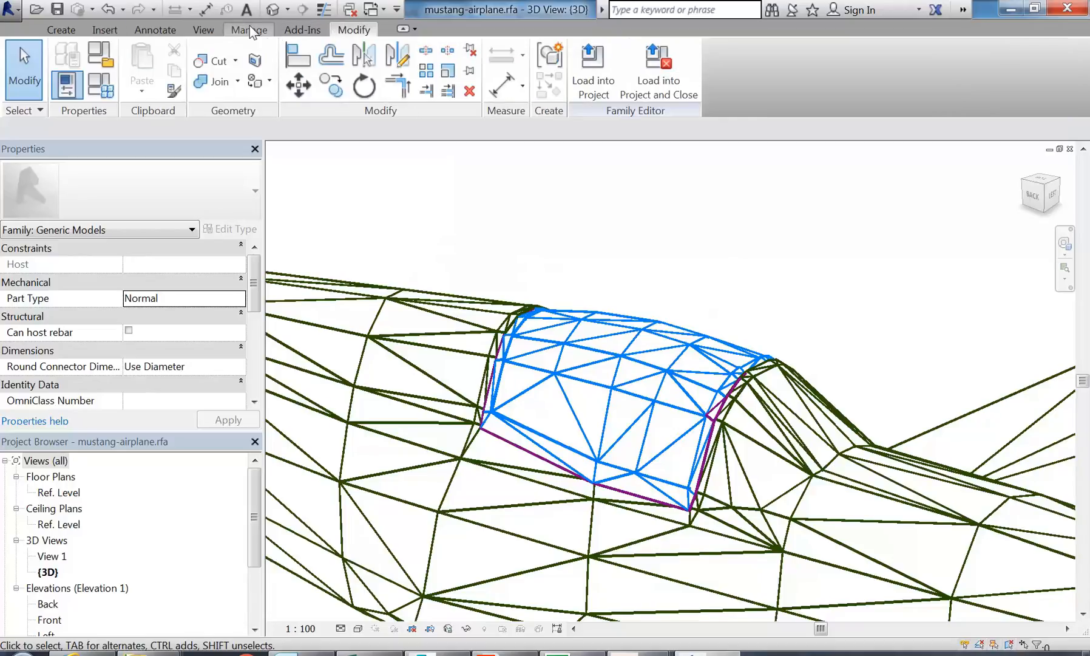
click(249, 28)
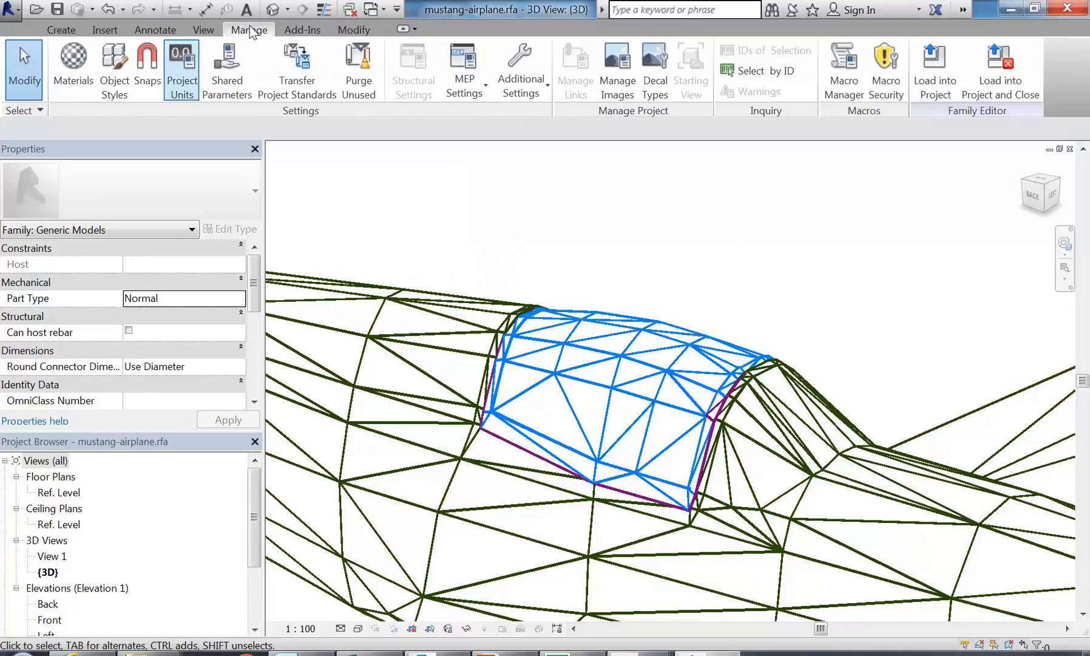
click(107, 83)
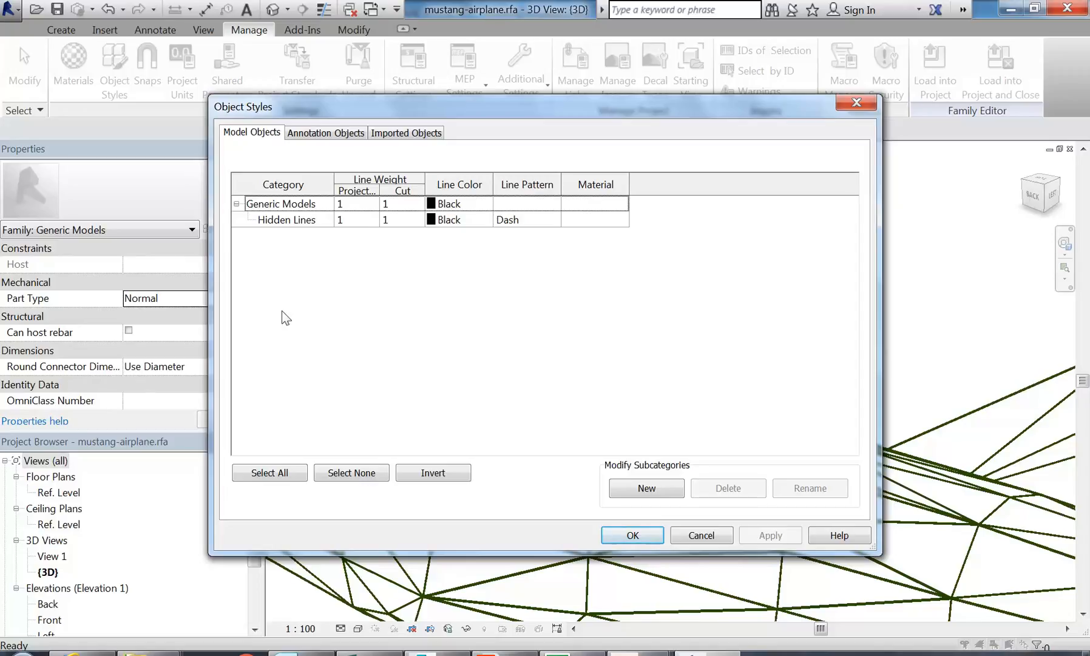
click(251, 135)
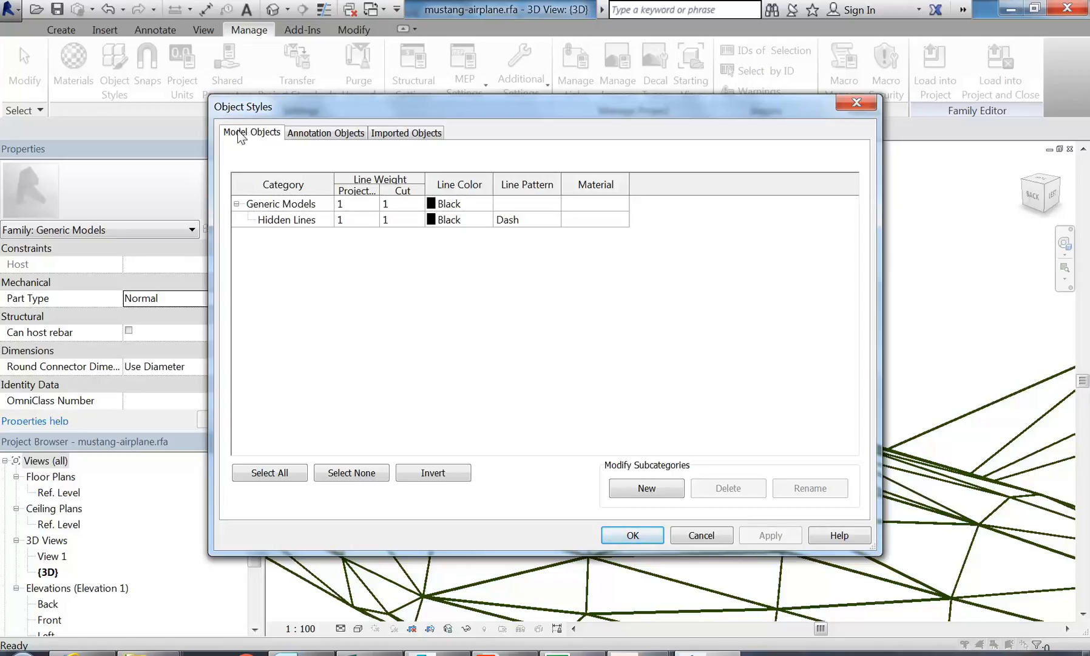
click(392, 134)
click(246, 132)
click(316, 136)
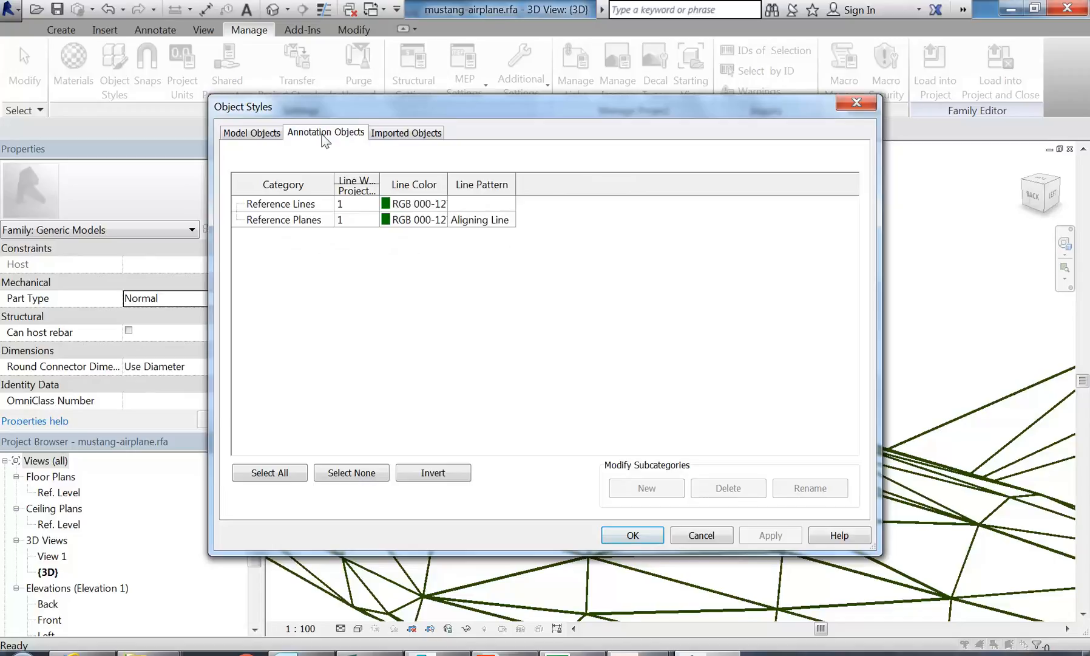
click(400, 134)
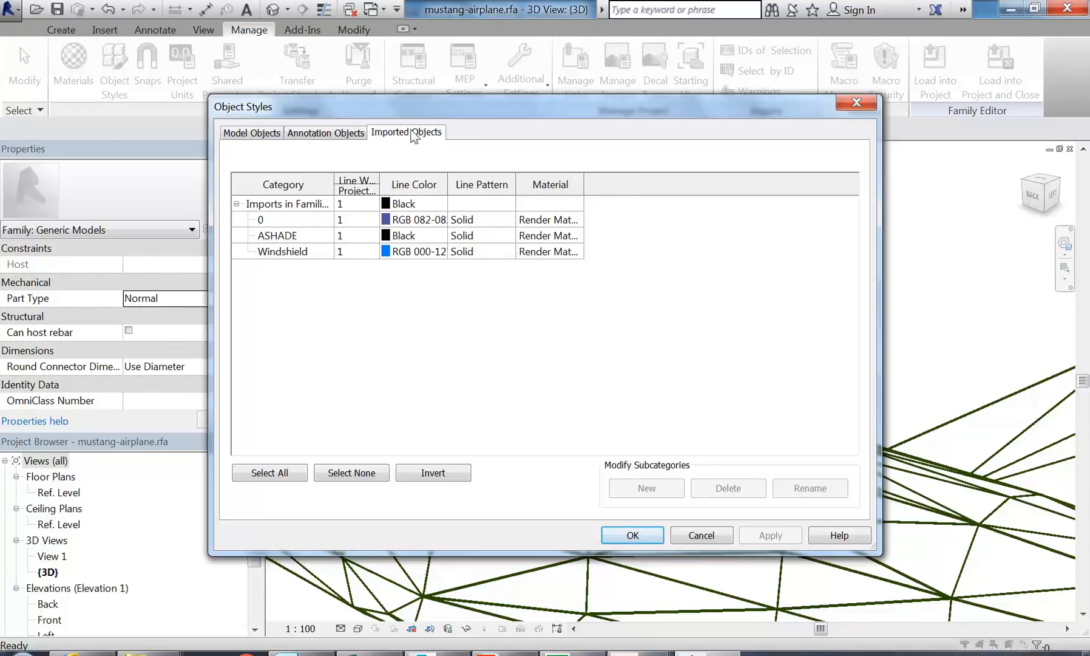
Assign the Glass material to the imported Windshield layer and apply the object styles
click(283, 251)
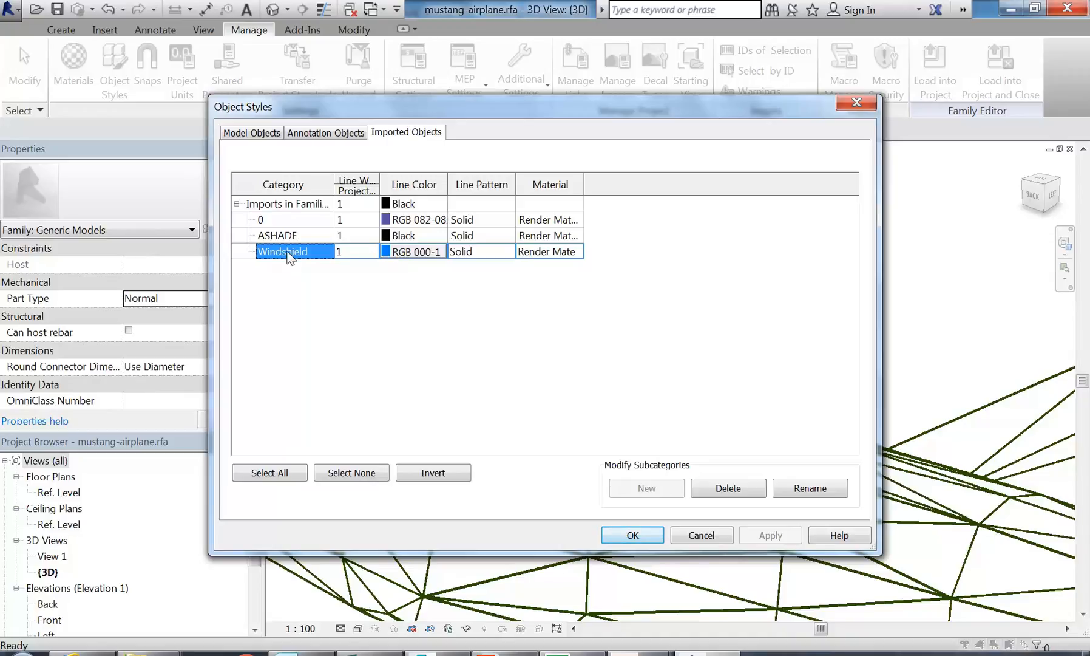
click(550, 253)
click(579, 251)
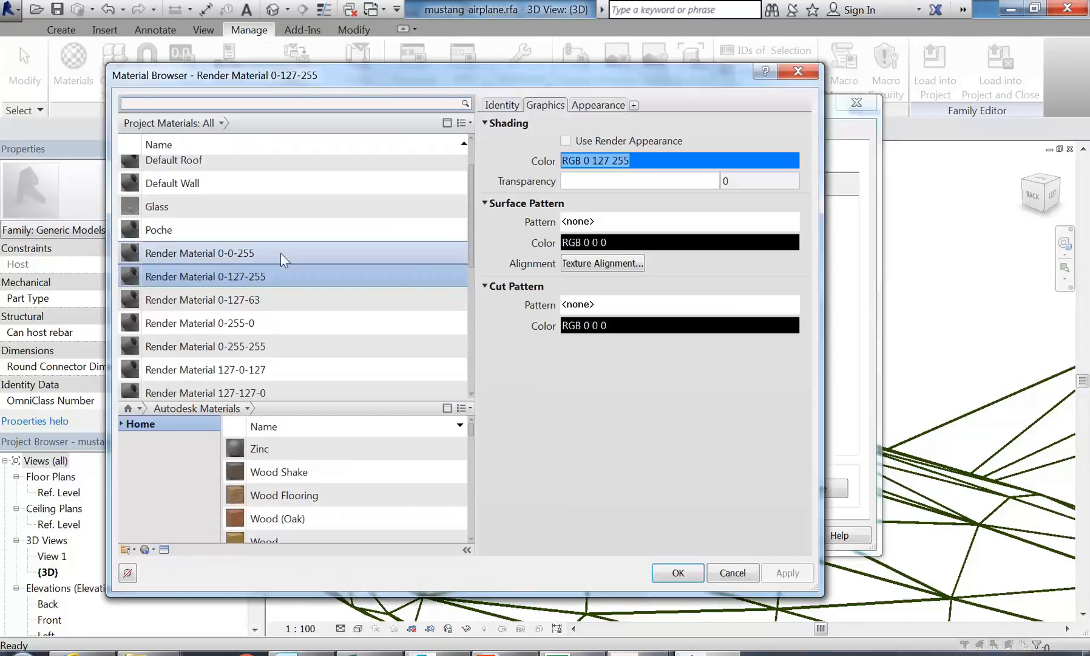
click(167, 206)
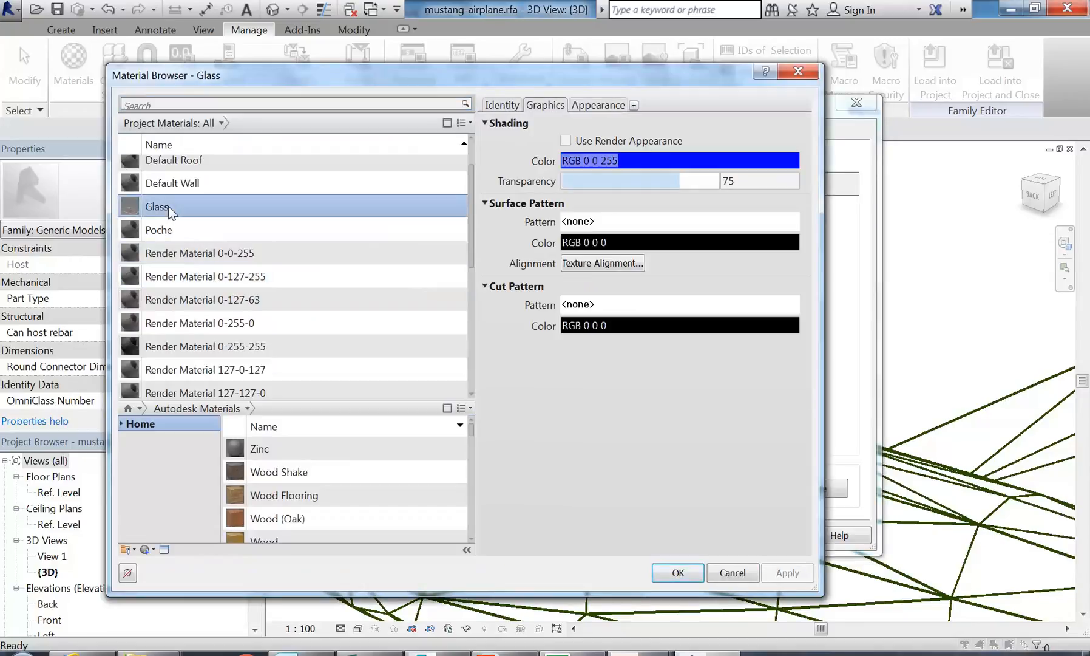
click(678, 573)
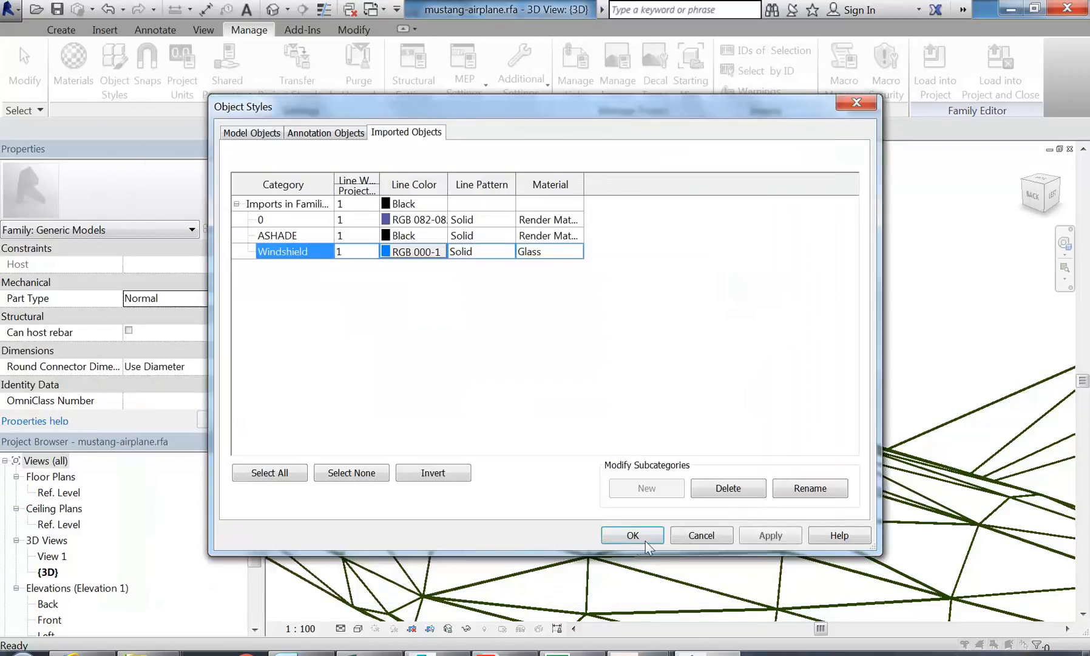
click(629, 533)
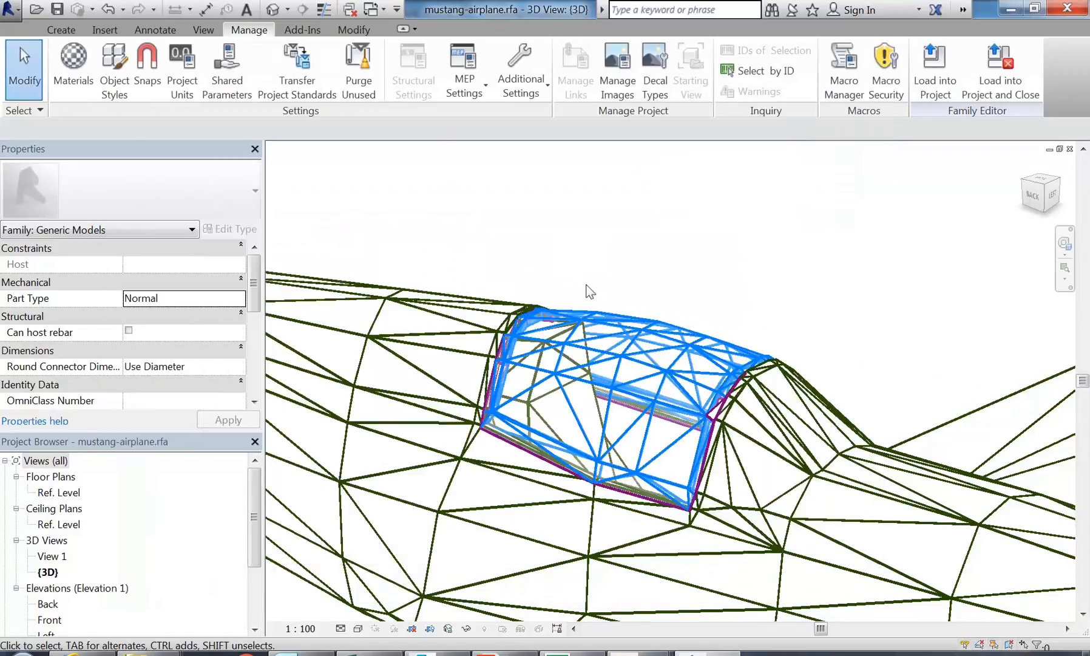
scroll(620, 358, up, 5)
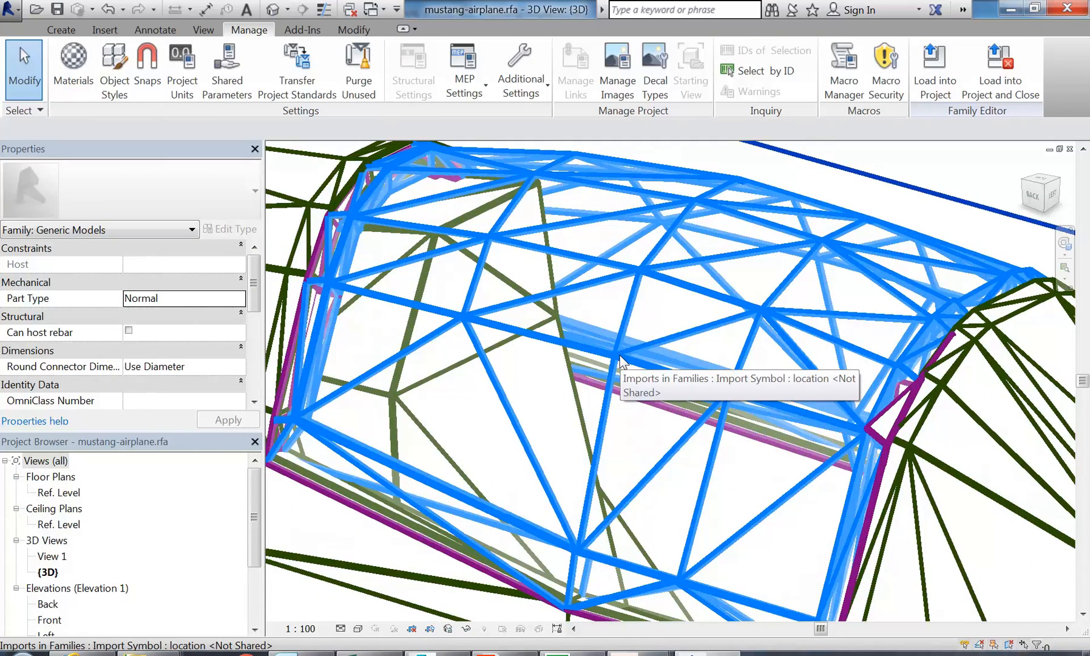
scroll(621, 356, down, 4)
scroll(620, 356, up, 3)
scroll(621, 359, down, 6)
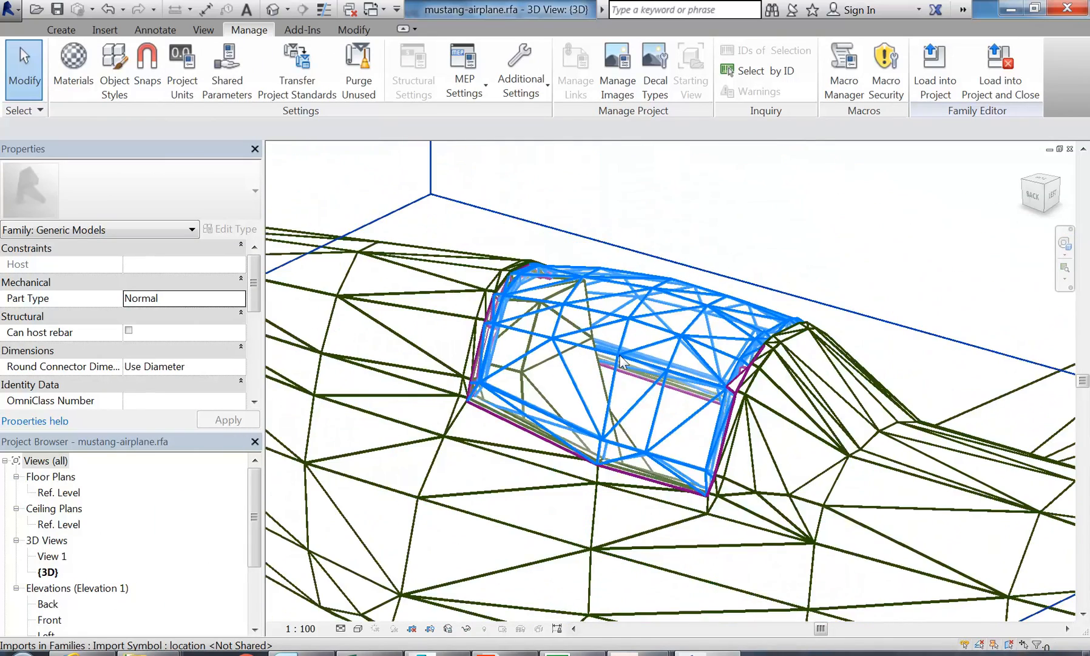
Save the mustang-airplane family and load it into the project, overwriting the existing version
click(57, 10)
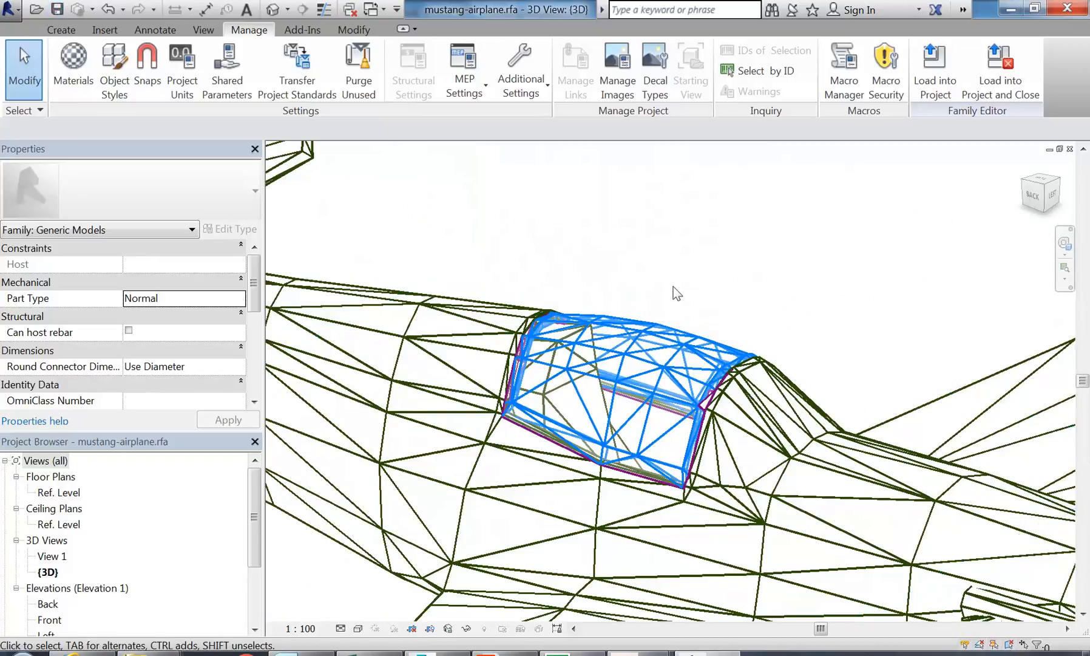
click(938, 70)
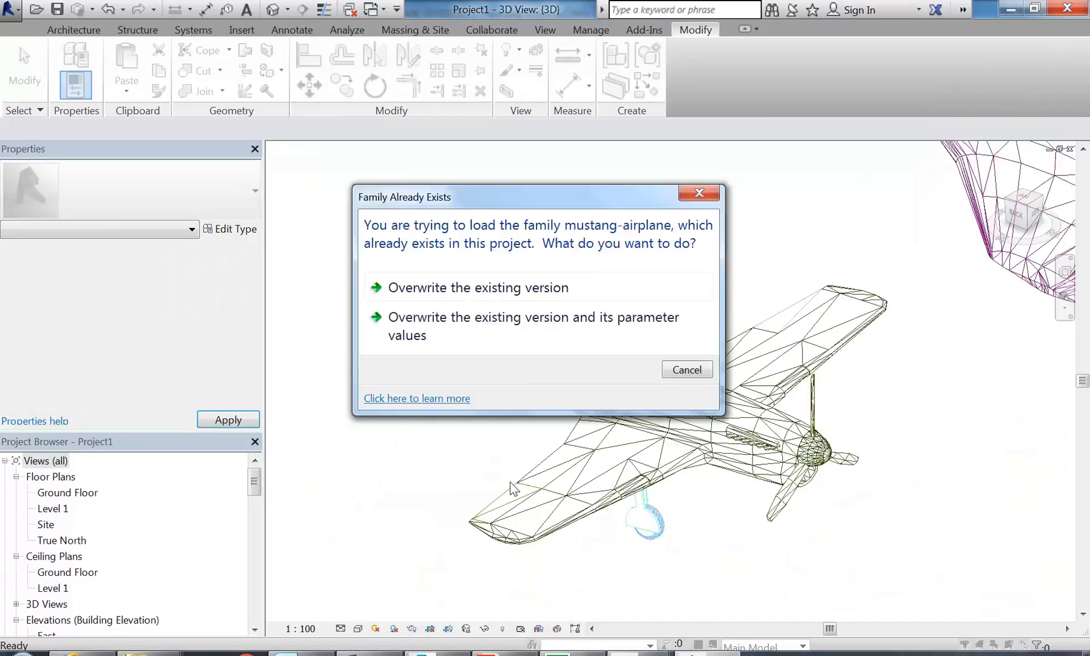
click(485, 287)
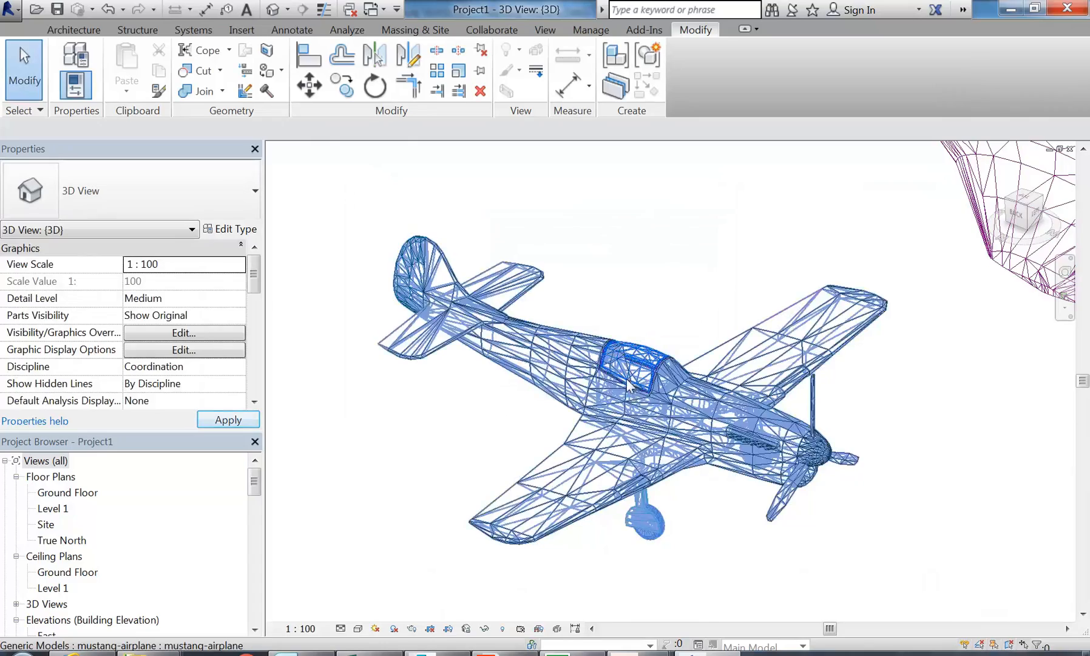
Examine the reloaded airplane and its canopy up close in the project's 3D view
scroll(511, 465, up, 6)
scroll(511, 464, down, 8)
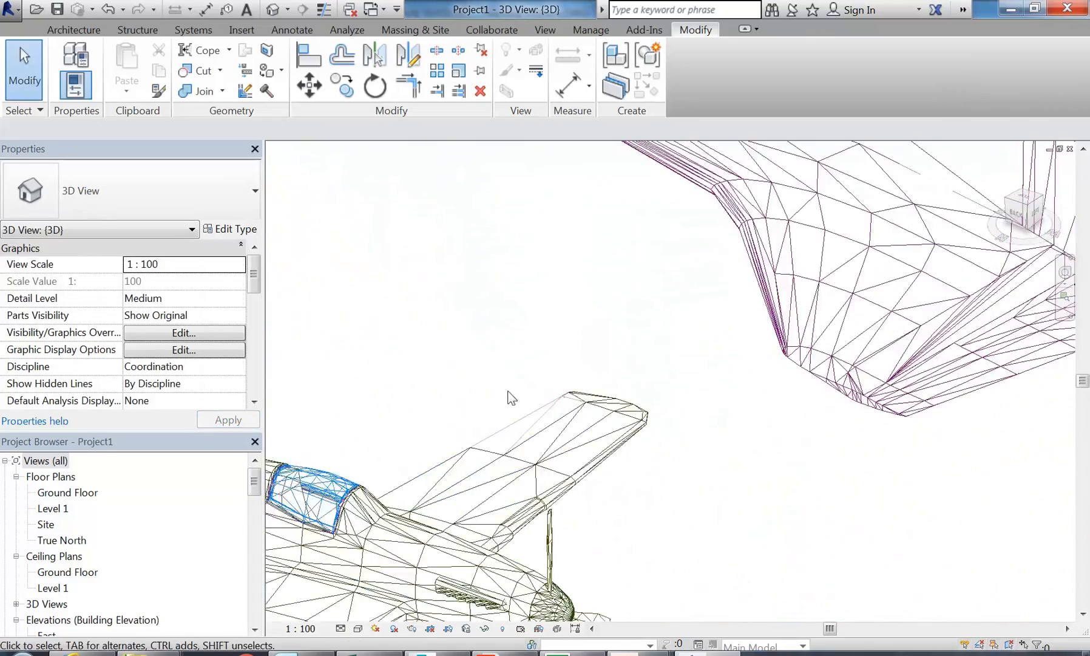
middle_drag(587, 362, 785, 568)
scroll(600, 292, up, 5)
scroll(595, 309, up, 3)
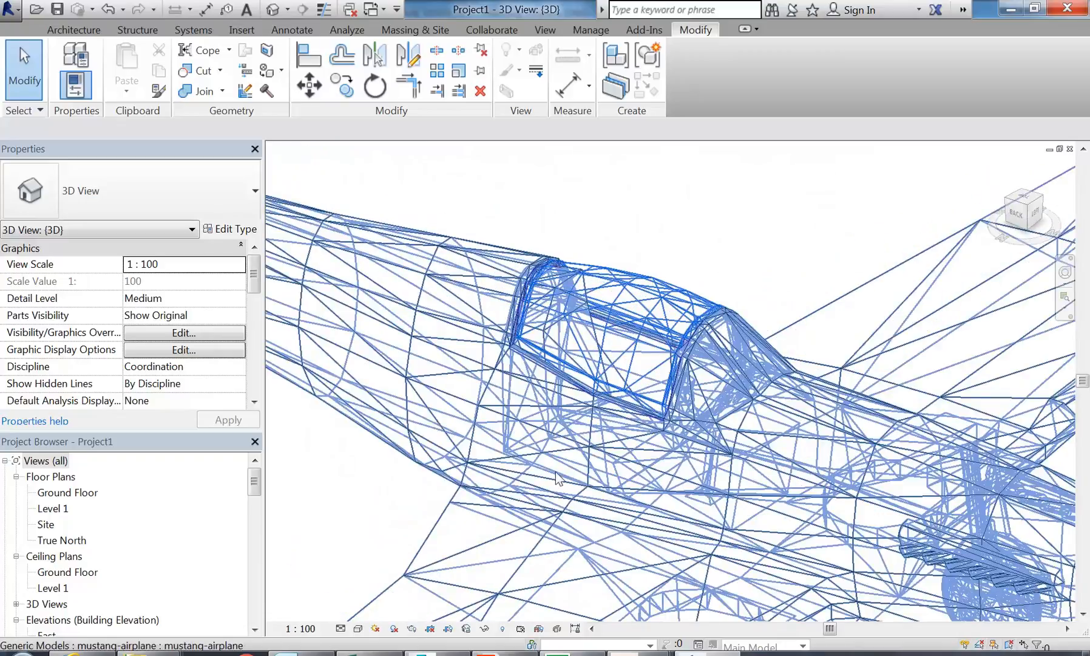
scroll(638, 258, up, 4)
scroll(638, 256, up, 2)
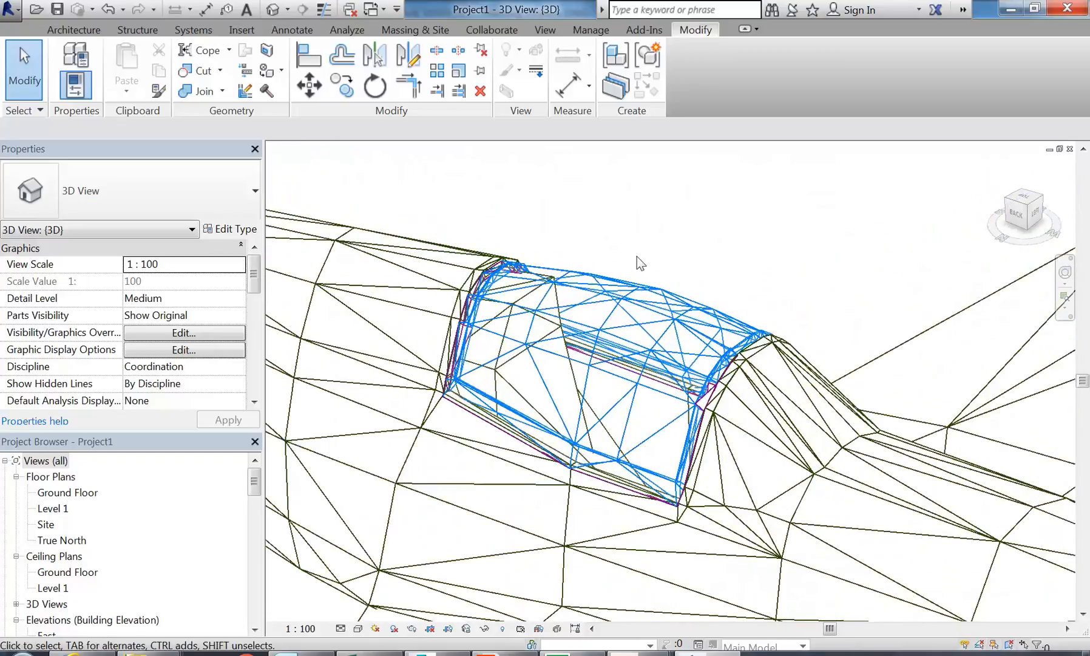
scroll(562, 260, up, 3)
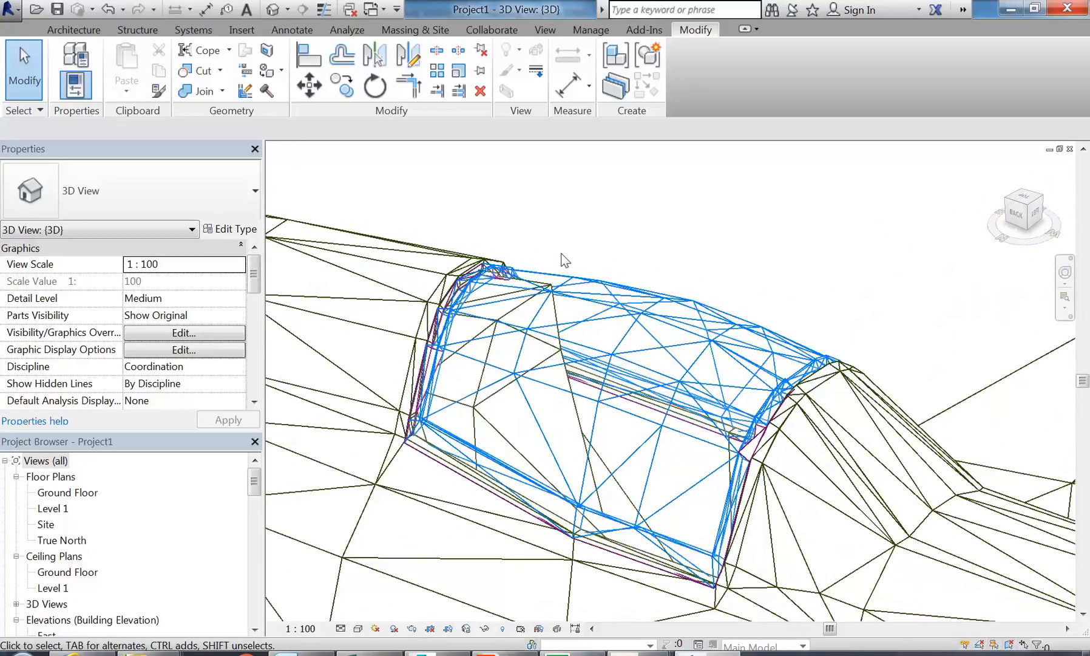
scroll(562, 260, down, 6)
middle_drag(562, 260, 701, 259)
middle_drag(521, 336, 690, 319)
middle_drag(545, 354, 918, 291)
scroll(456, 422, up, 4)
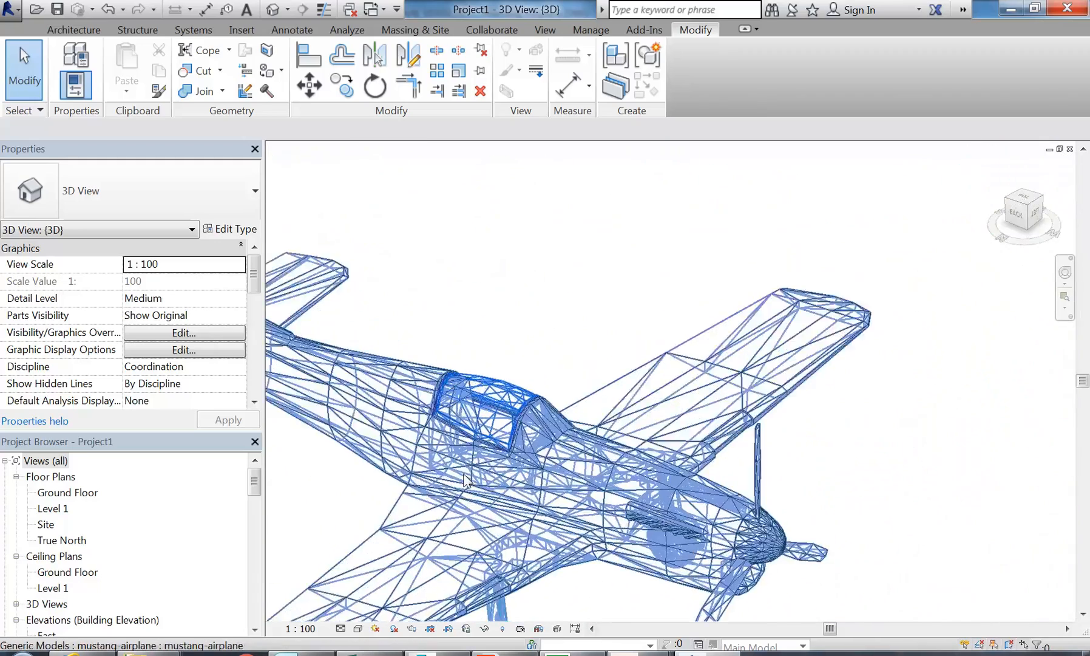
scroll(465, 479, down, 2)
scroll(438, 463, up, 2)
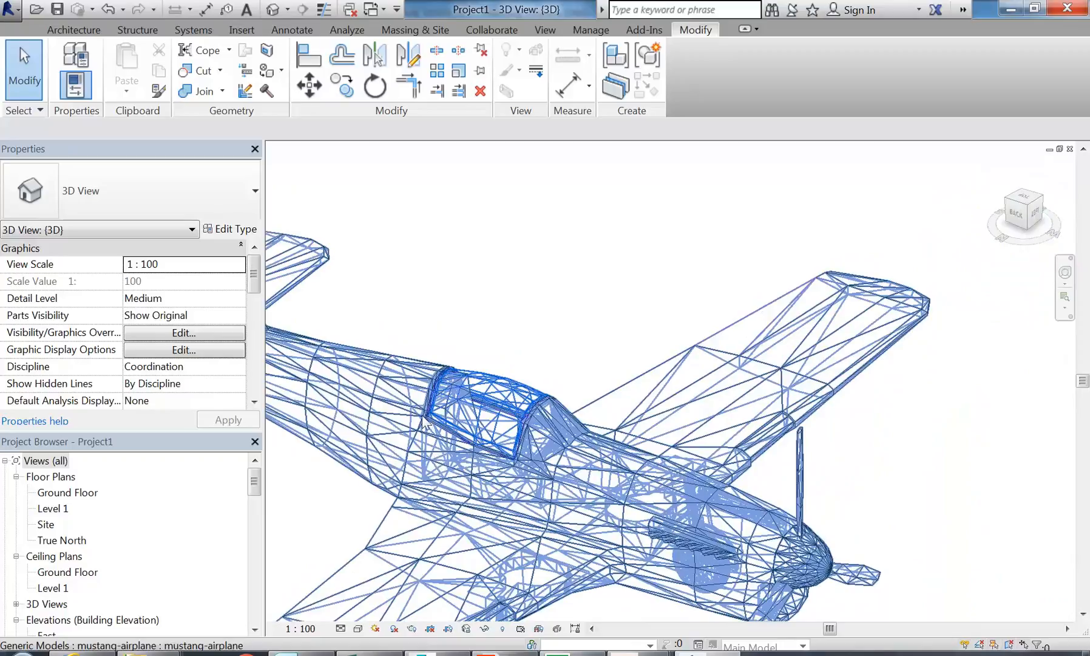
scroll(427, 415, up, 4)
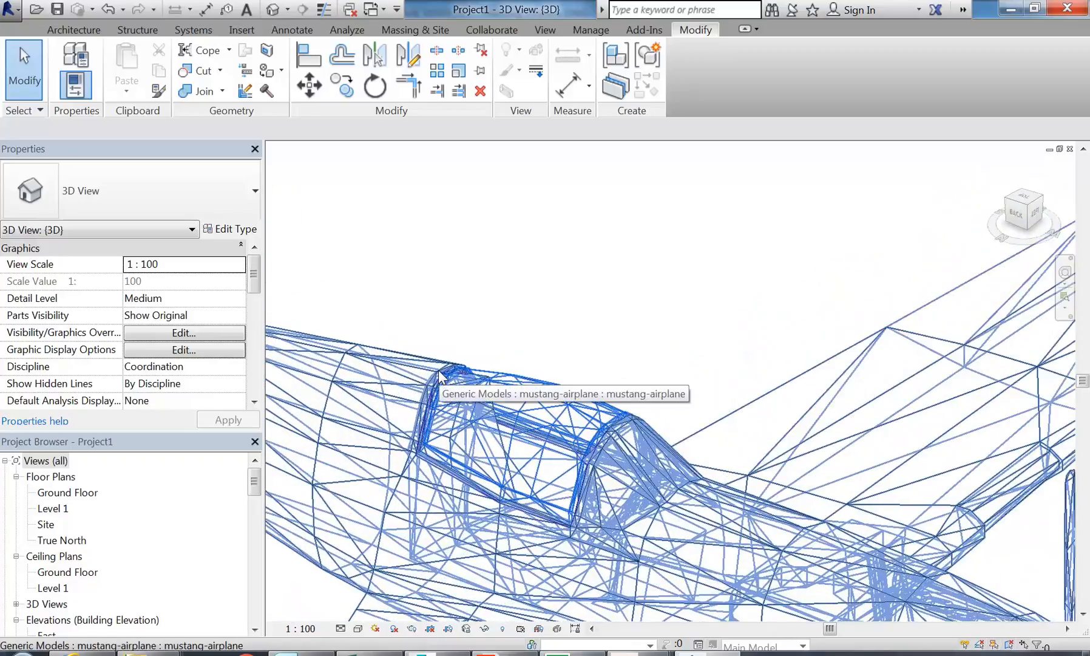
scroll(540, 285, down, 4)
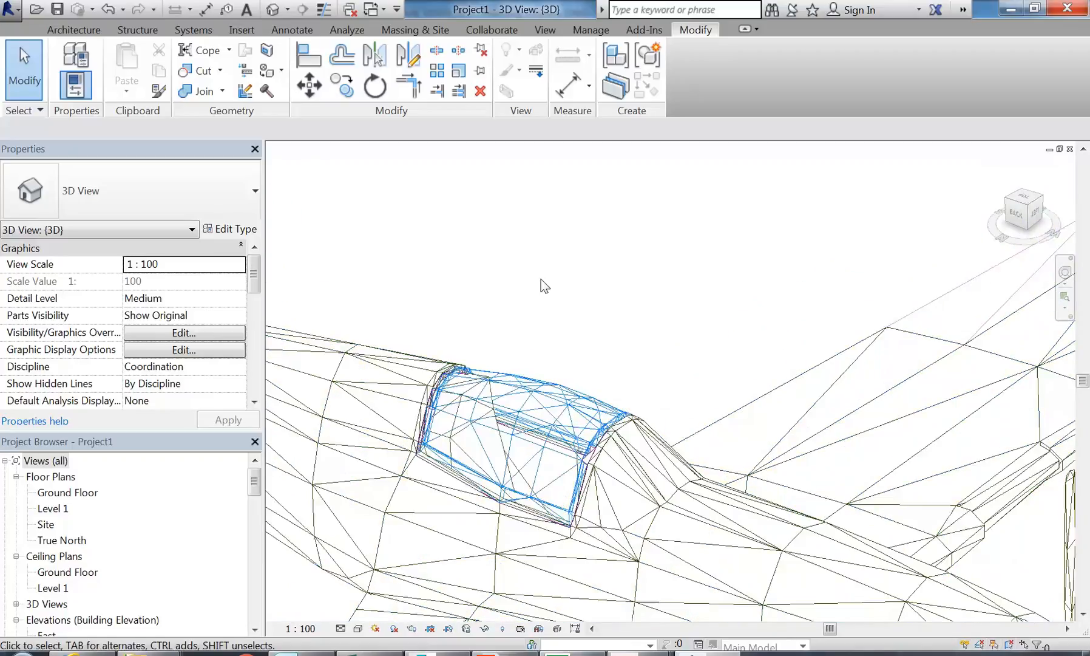
scroll(498, 397, up, 4)
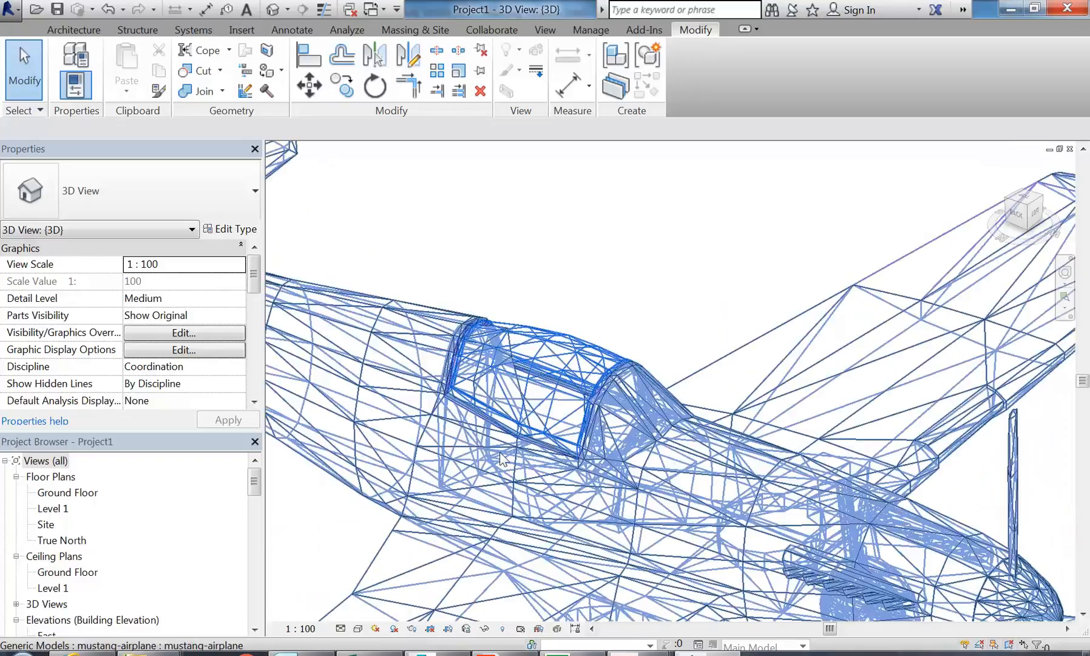
scroll(501, 458, up, 2)
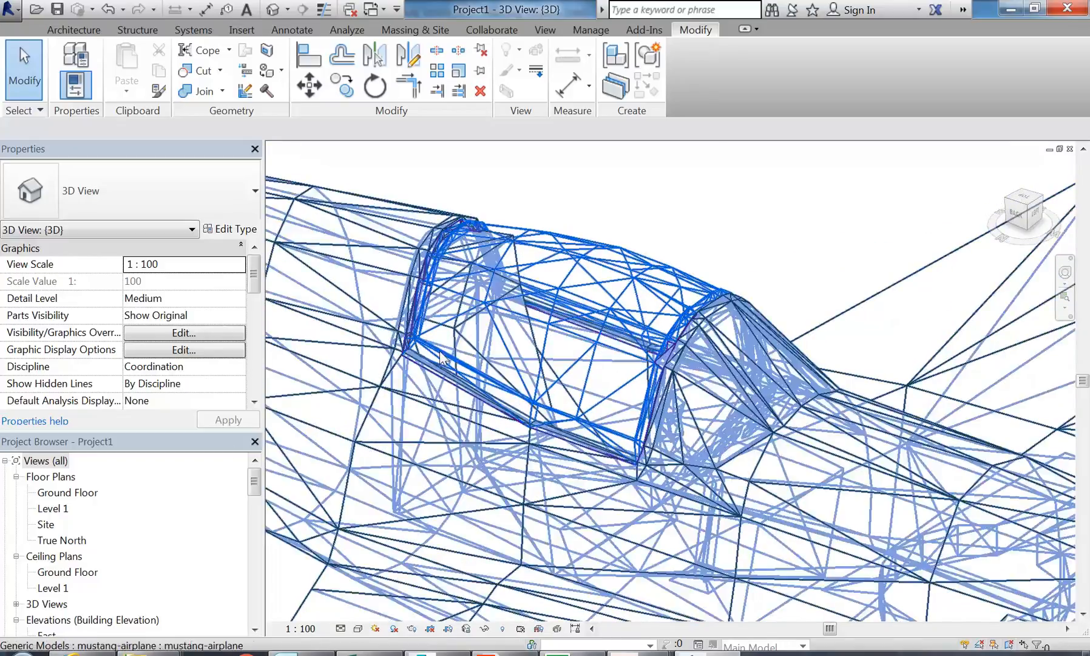
Change the project 3D view's visual style to display filled surfaces and inspect the airplane's glass canopy
click(358, 628)
click(388, 610)
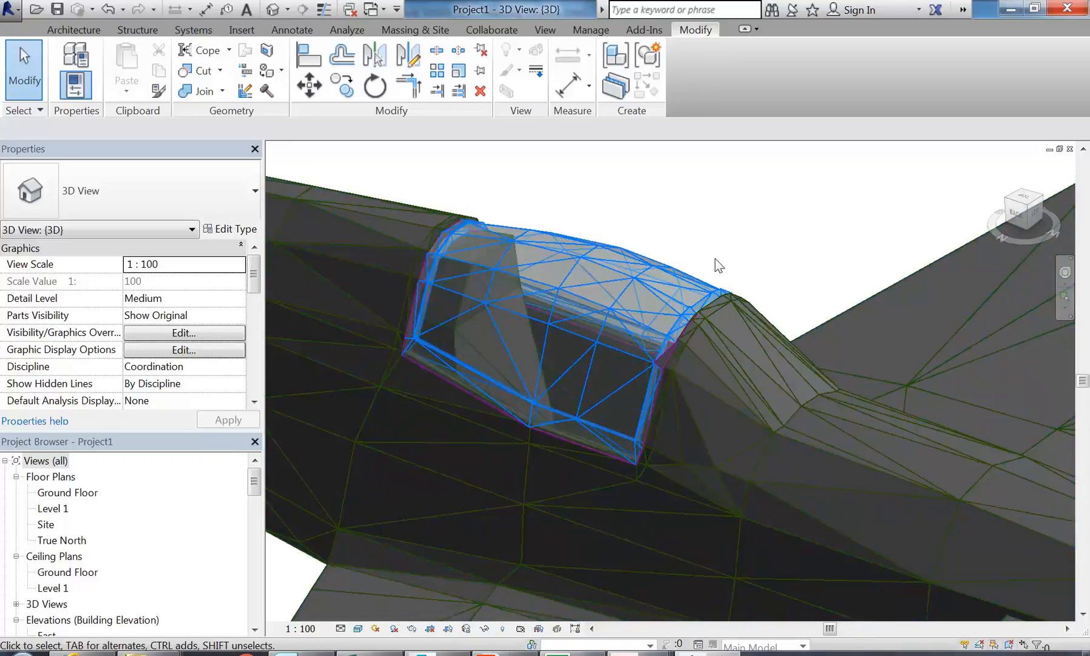
middle_drag(716, 260, 746, 274)
scroll(629, 265, down, 5)
middle_drag(632, 288, 600, 363)
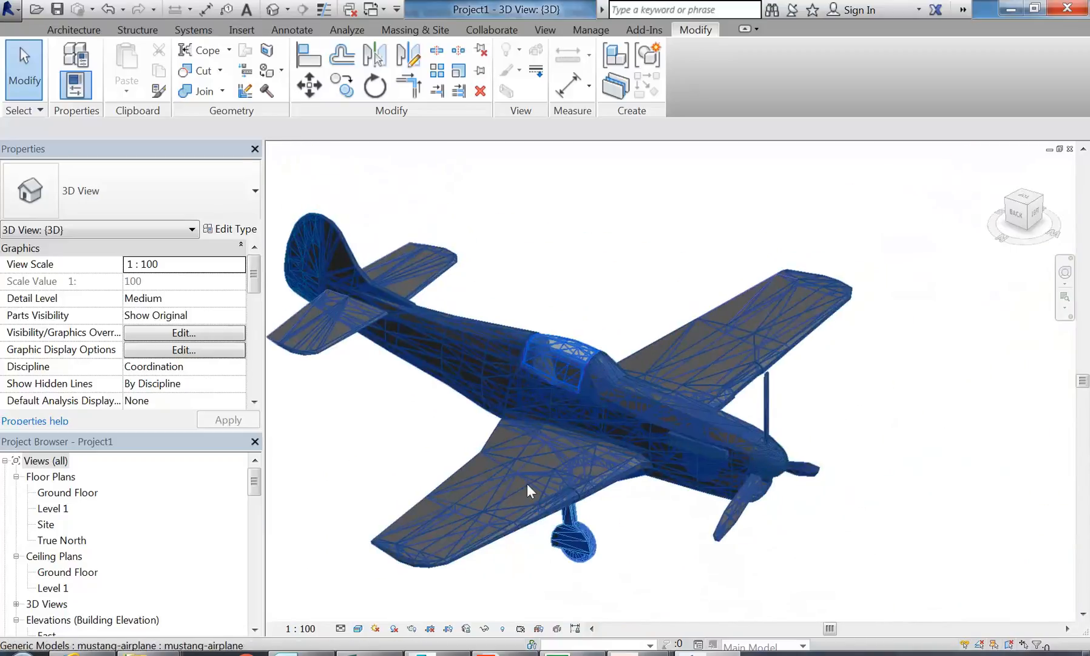
Switch to File Explorer and look through the semi trailer truck folder within 3d models for an importable model file
mouse_move(148, 653)
click(434, 579)
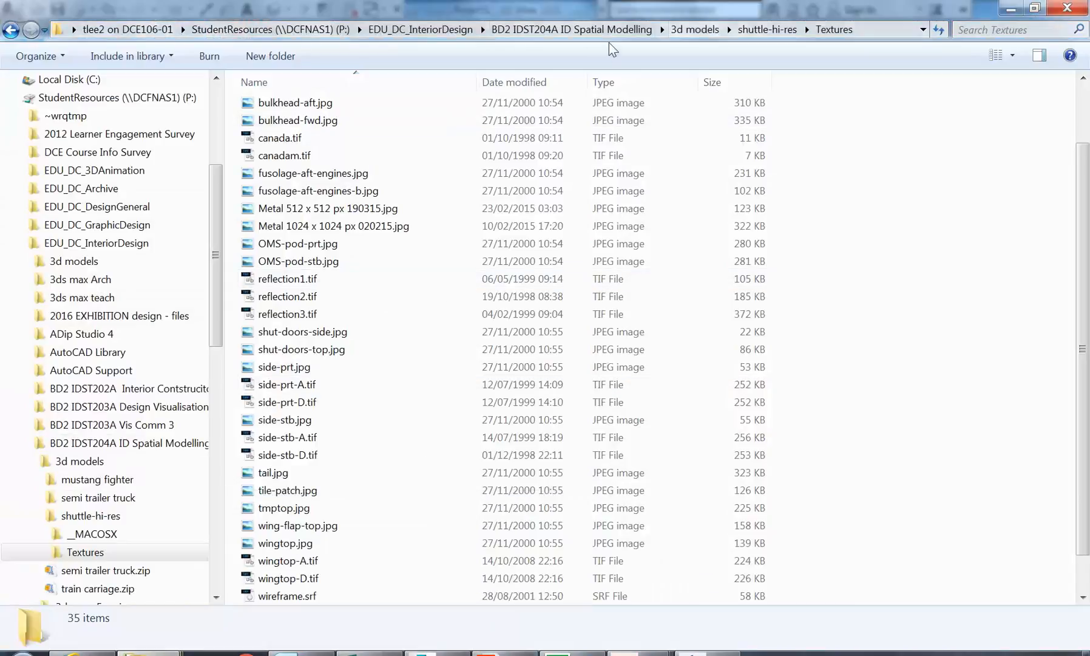
click(693, 29)
double_click(308, 125)
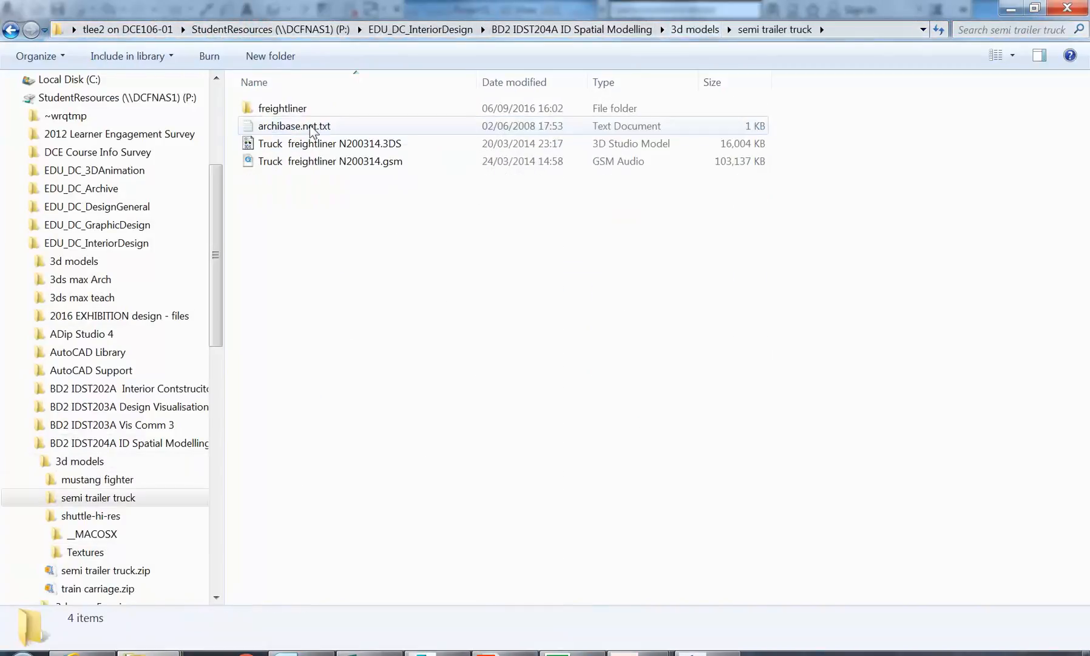
click(301, 141)
click(313, 219)
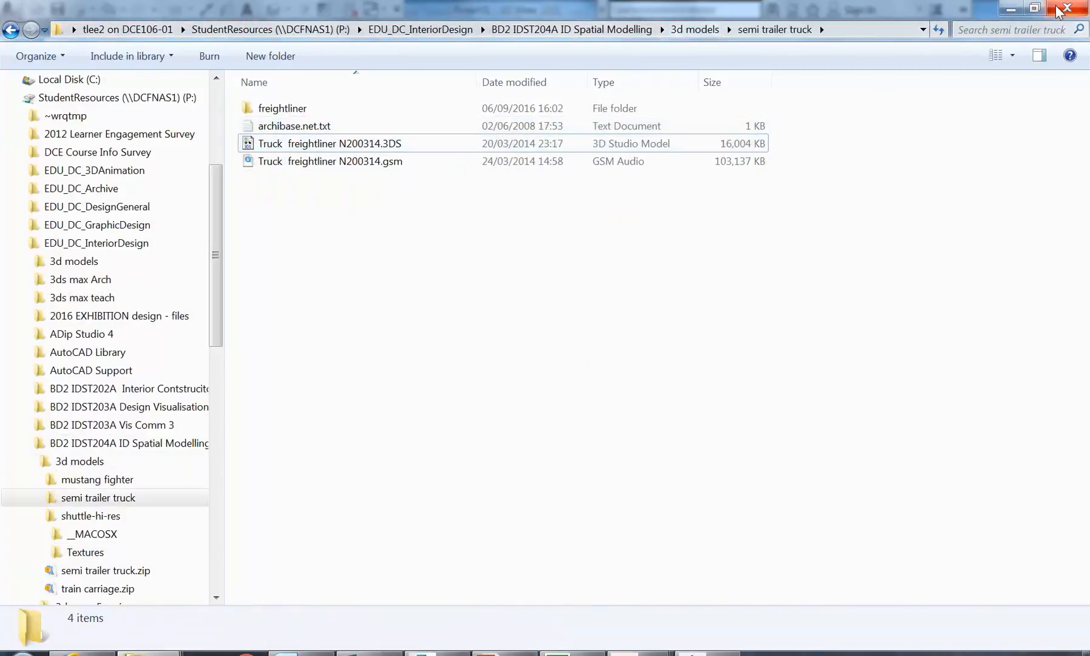
click(1010, 8)
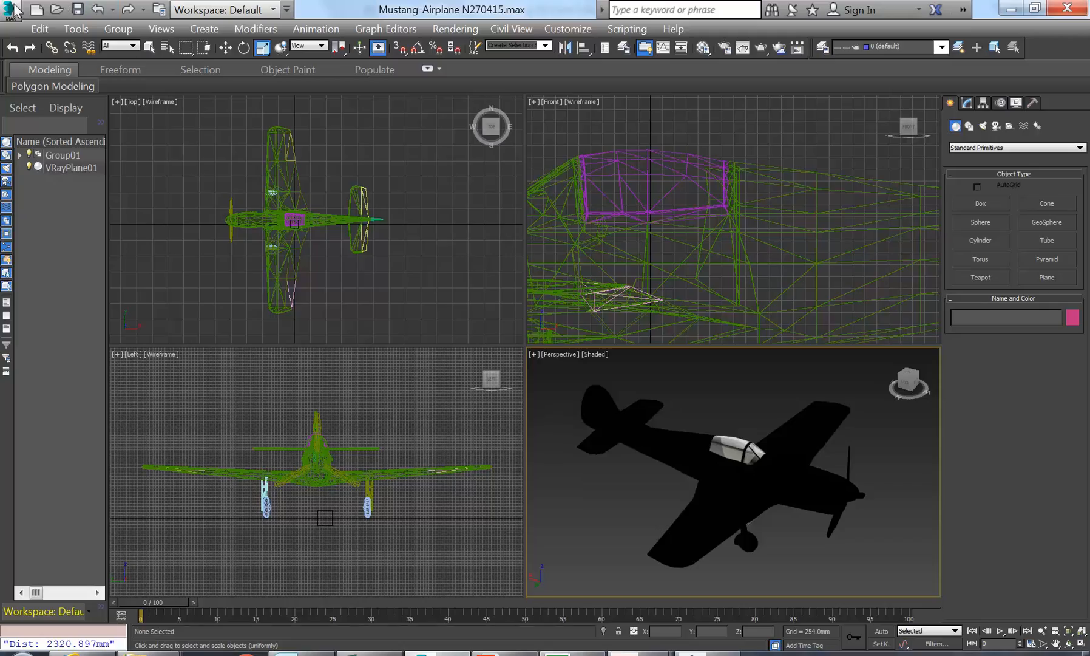
Switch to 3ds Max and reset it to an empty scene
click(14, 10)
mouse_move(112, 243)
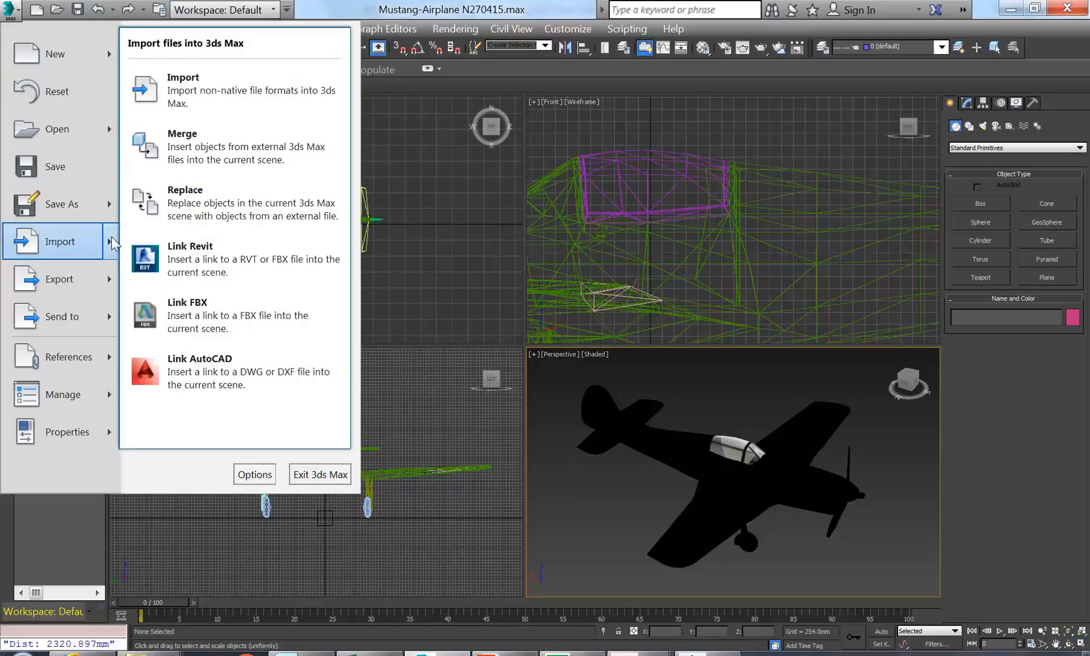
click(58, 91)
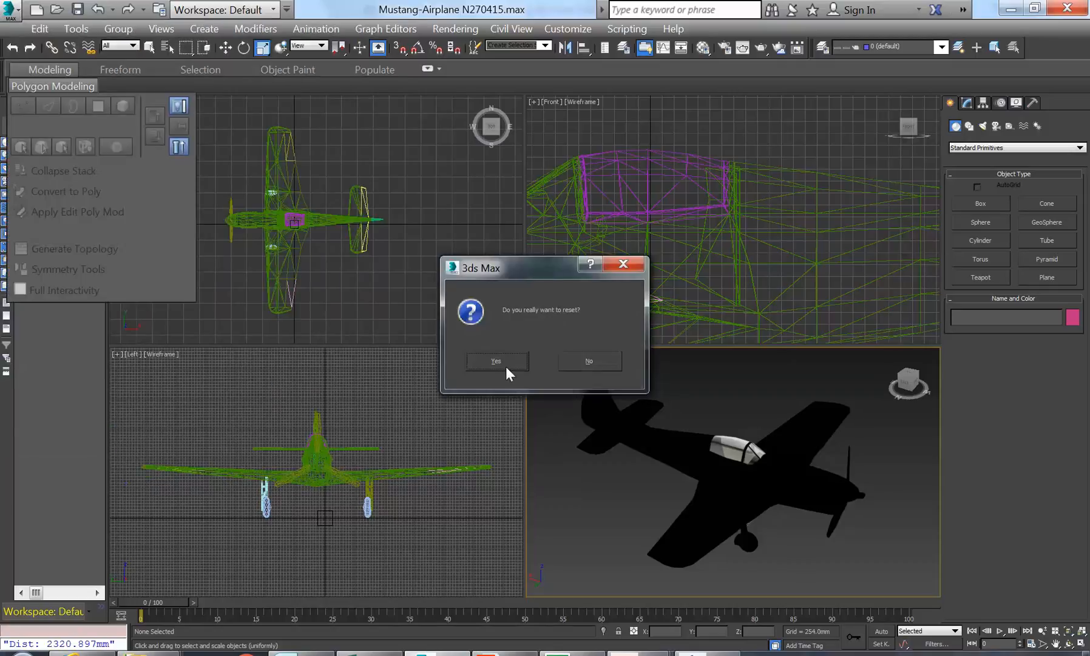
click(519, 361)
Import the Truck freightliner N200314.3DS model from the semi trailer truck folder, merging it with the current scene and converting units
click(14, 9)
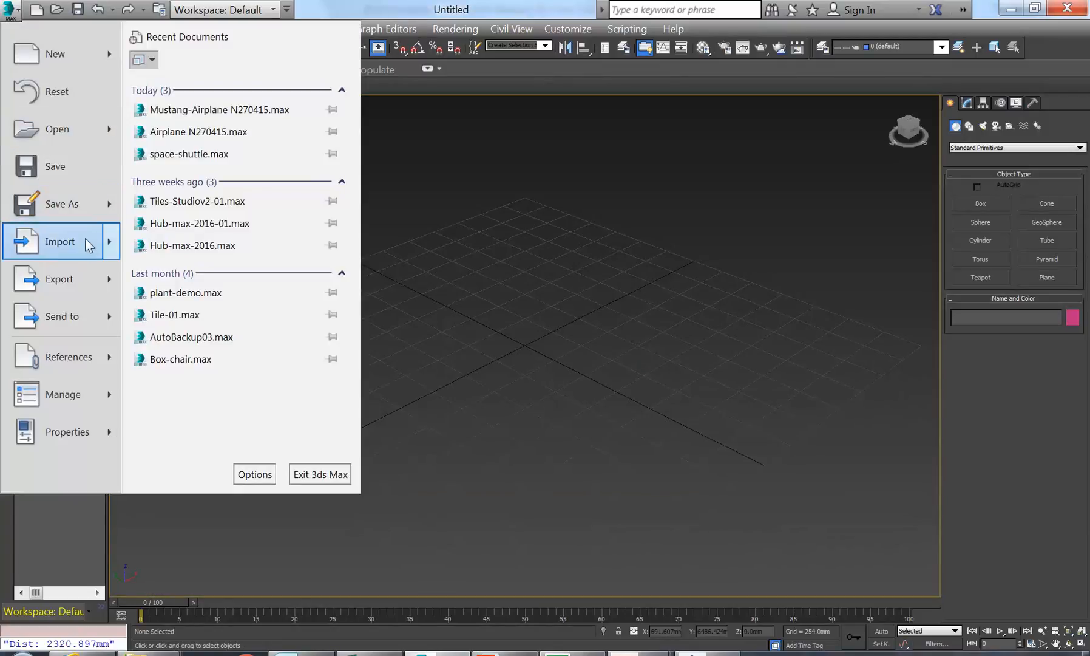
mouse_move(113, 241)
click(187, 85)
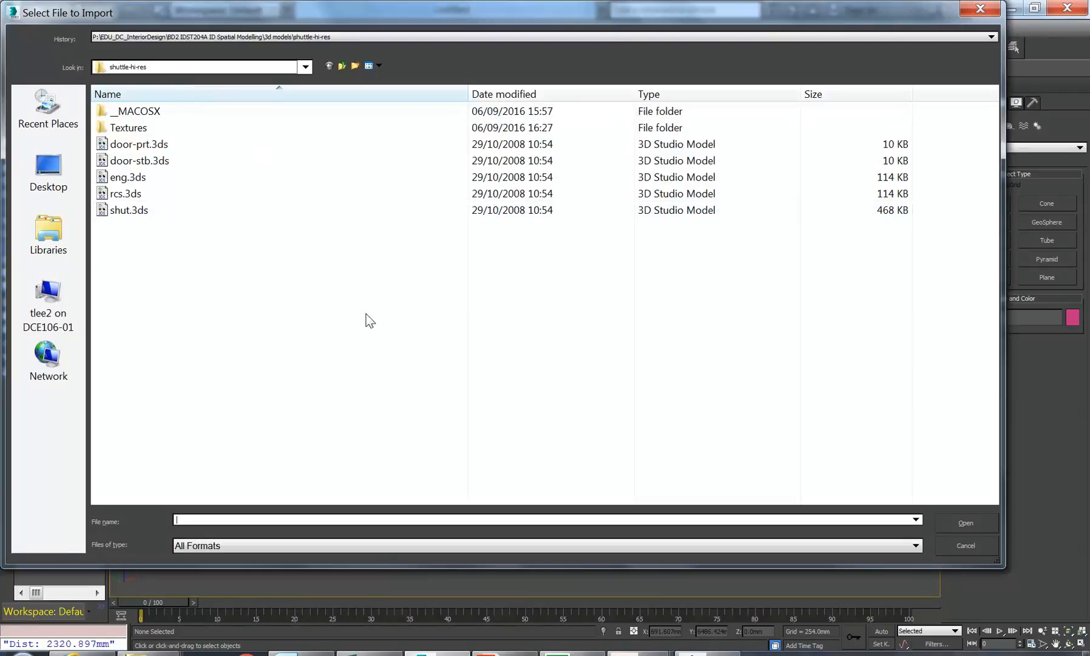
click(343, 66)
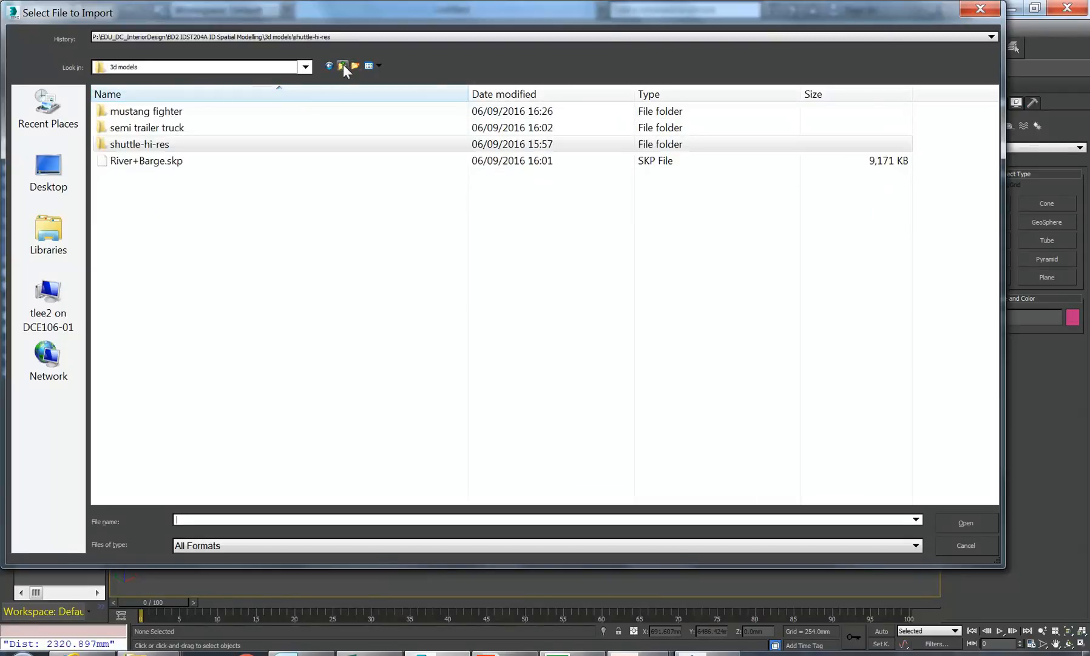
click(342, 65)
click(328, 66)
double_click(155, 128)
click(151, 126)
double_click(138, 129)
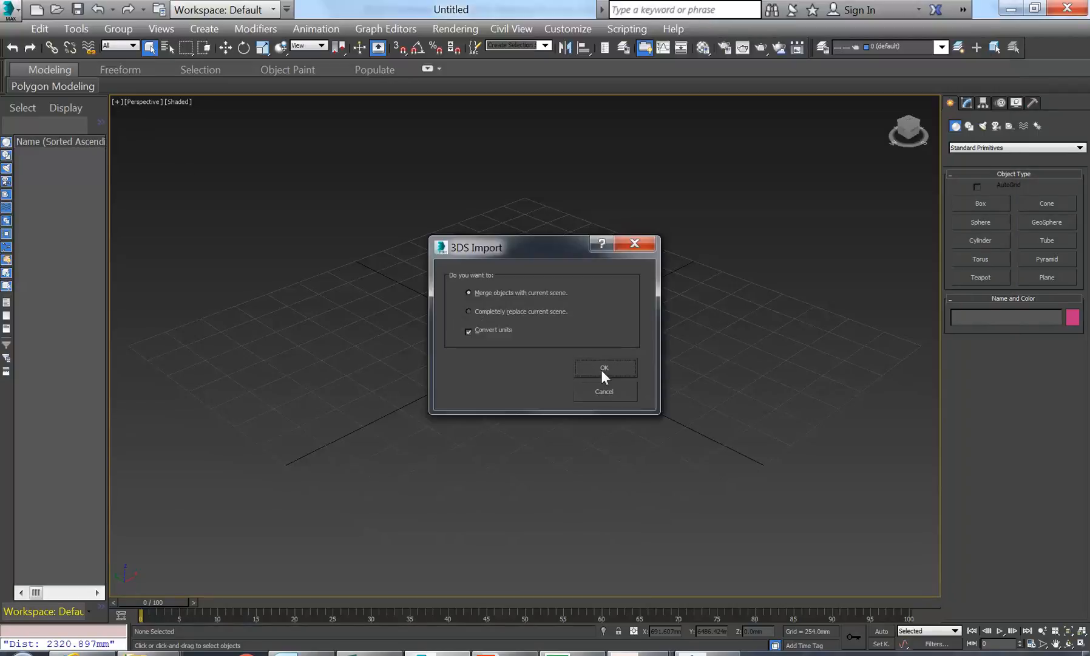
click(604, 369)
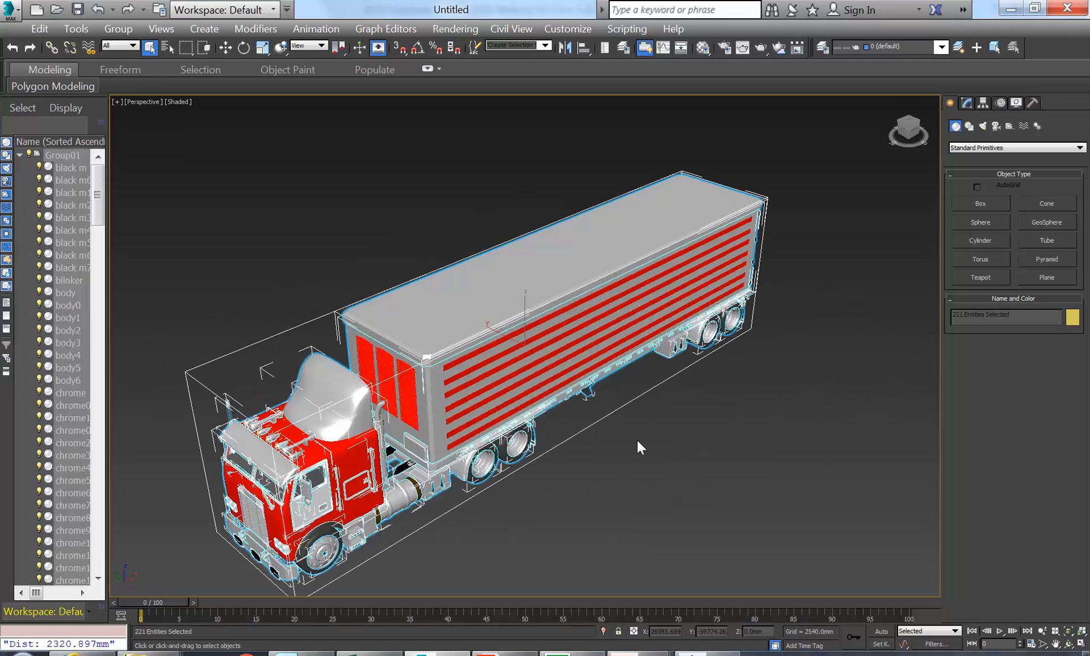
Deselect the imported truck and examine its cab door, windshield glass and sun visor up close
click(638, 441)
scroll(309, 505, up, 10)
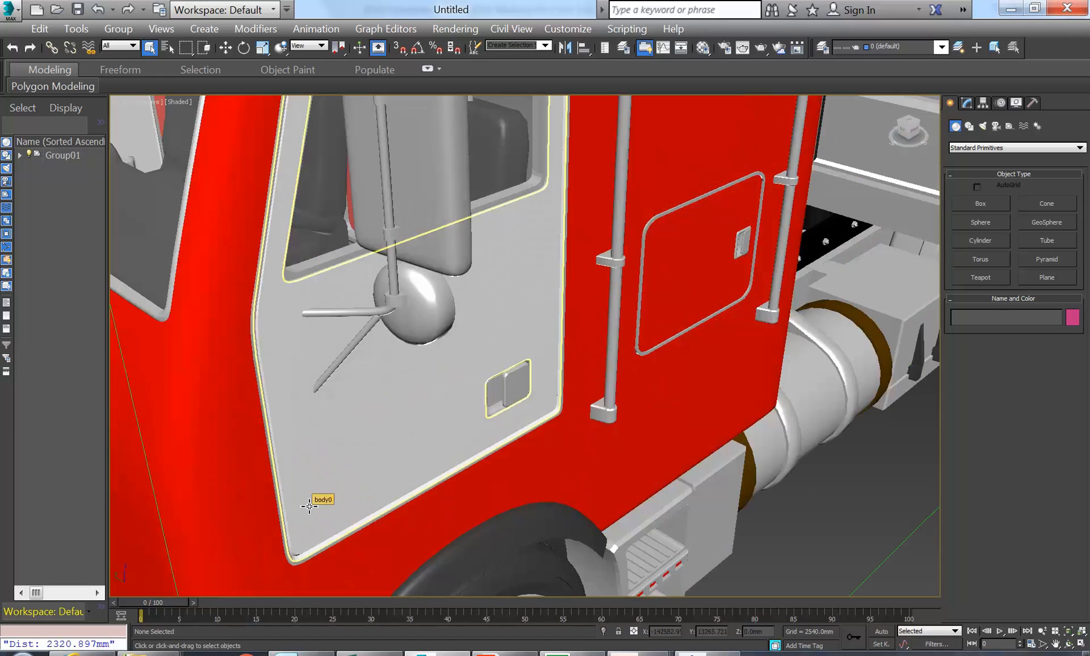
scroll(310, 506, down, 10)
scroll(270, 399, up, 6)
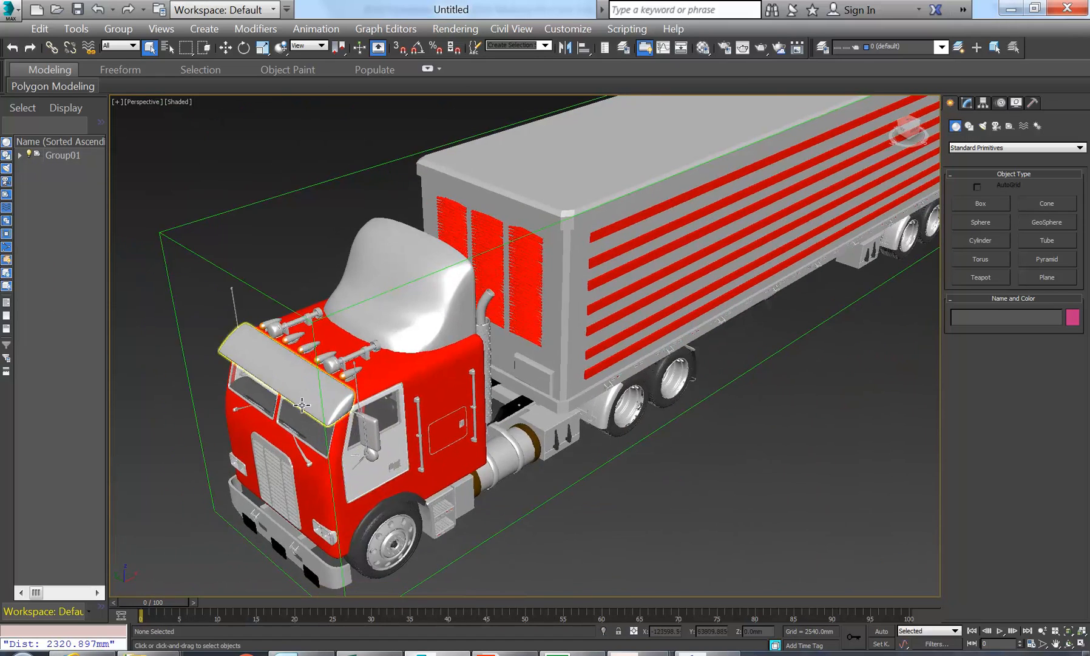
scroll(270, 398, up, 3)
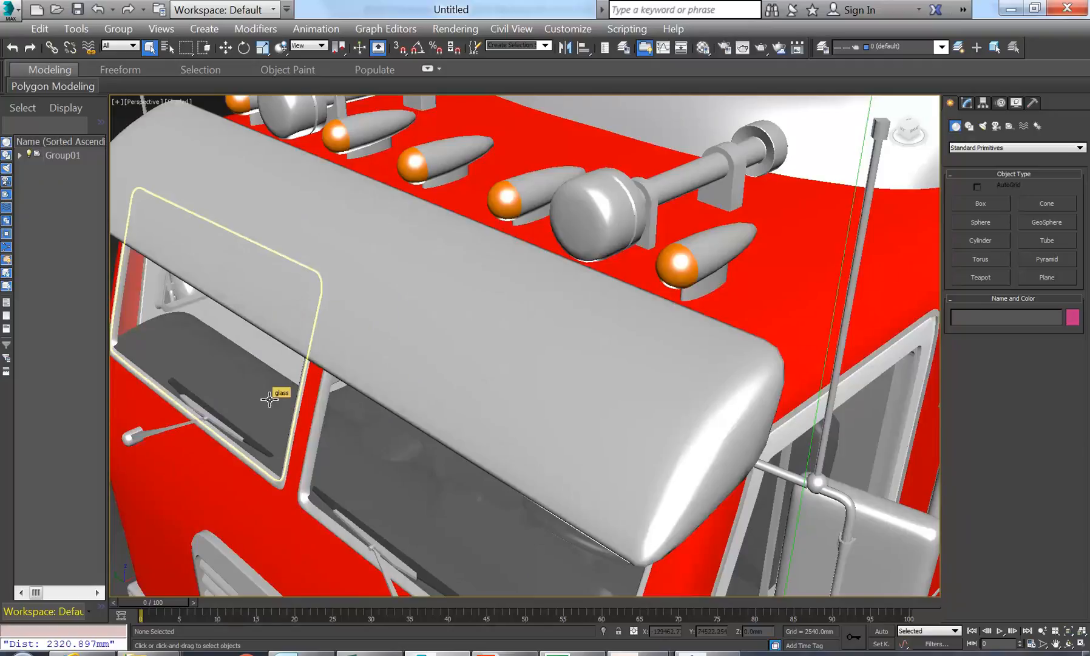
scroll(269, 399, down, 6)
middle_drag(270, 399, 260, 351)
scroll(267, 435, down, 5)
middle_drag(268, 435, 302, 359)
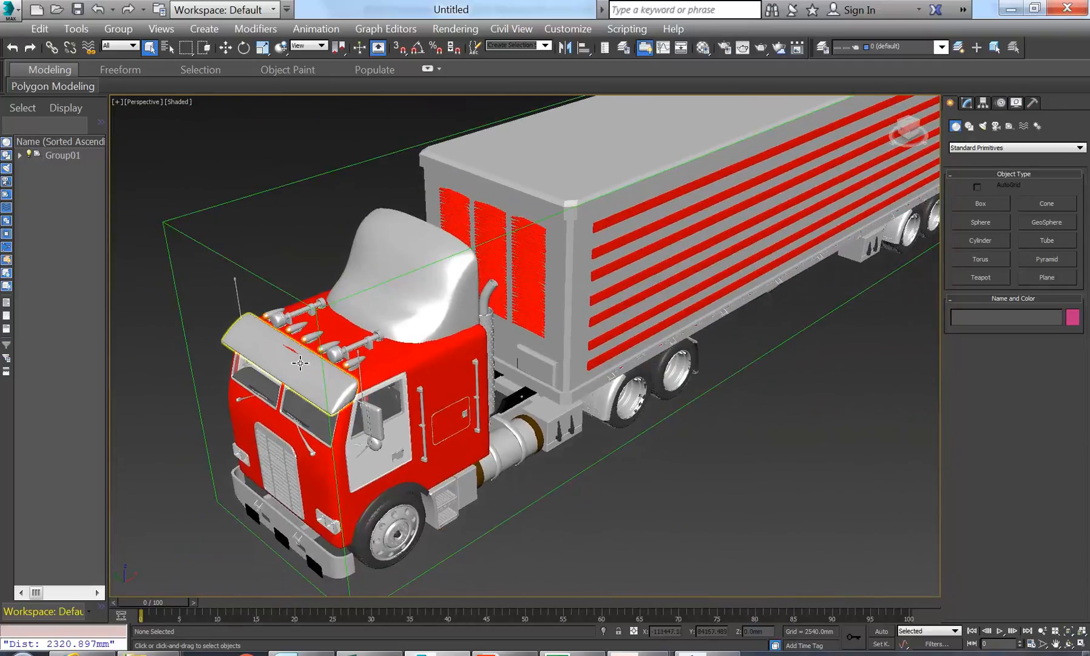
Render the Perspective view of the truck and close the rendered image
click(760, 49)
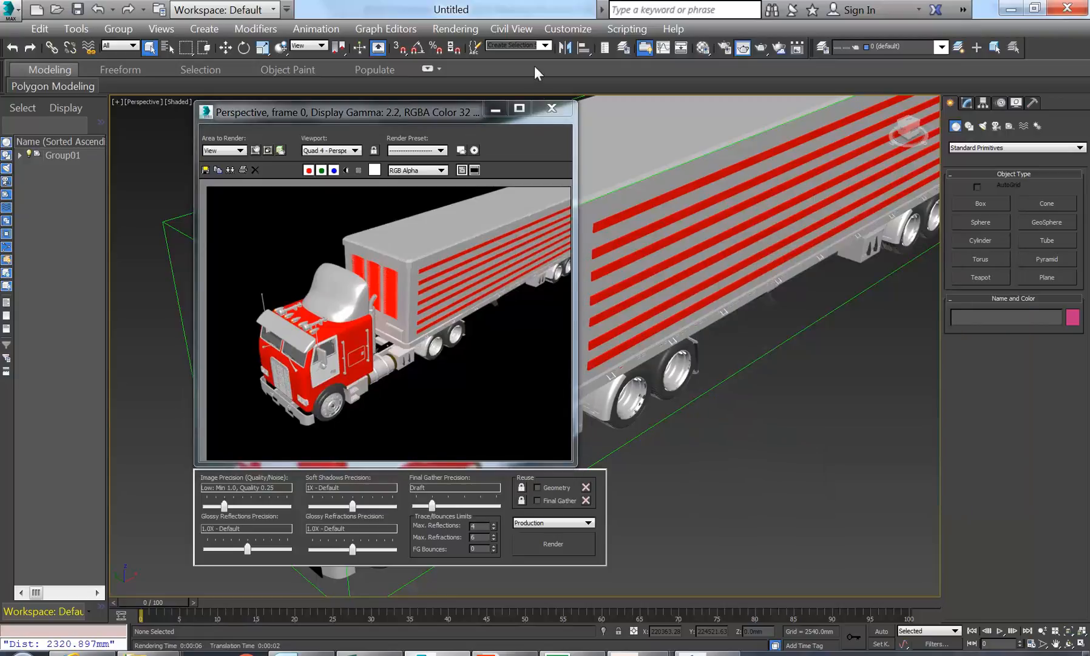
click(552, 108)
middle_drag(216, 173, 265, 190)
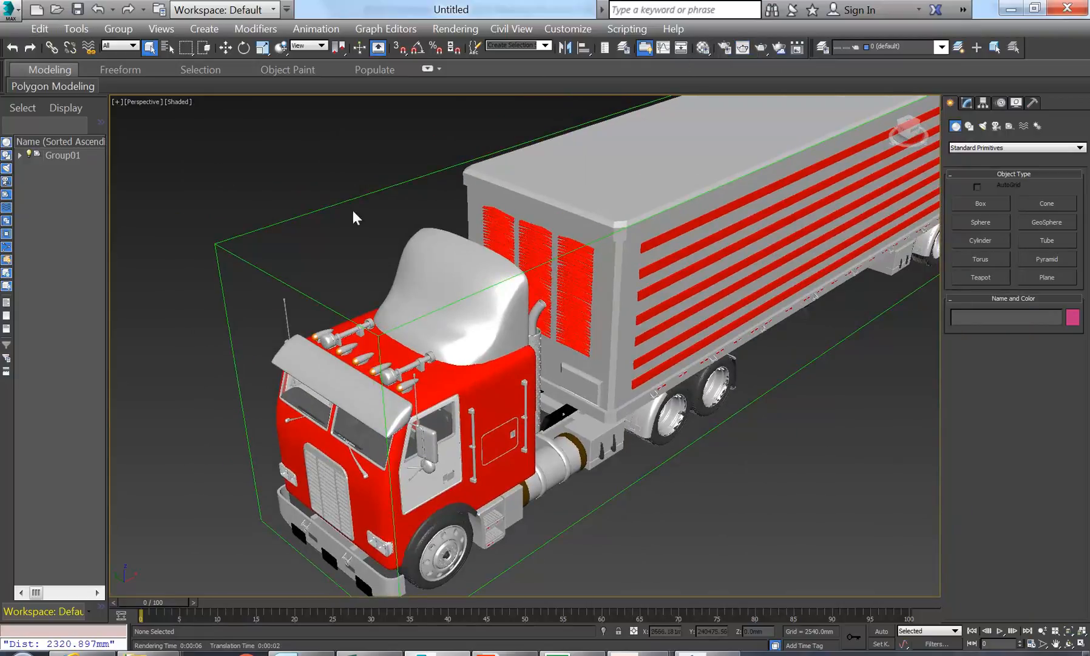
Show all four viewports and measure the truck's overall length in the Top view, from the cab's front corner to the trailer's rear corner
click(1081, 643)
click(319, 219)
scroll(316, 233, down, 5)
scroll(317, 229, down, 6)
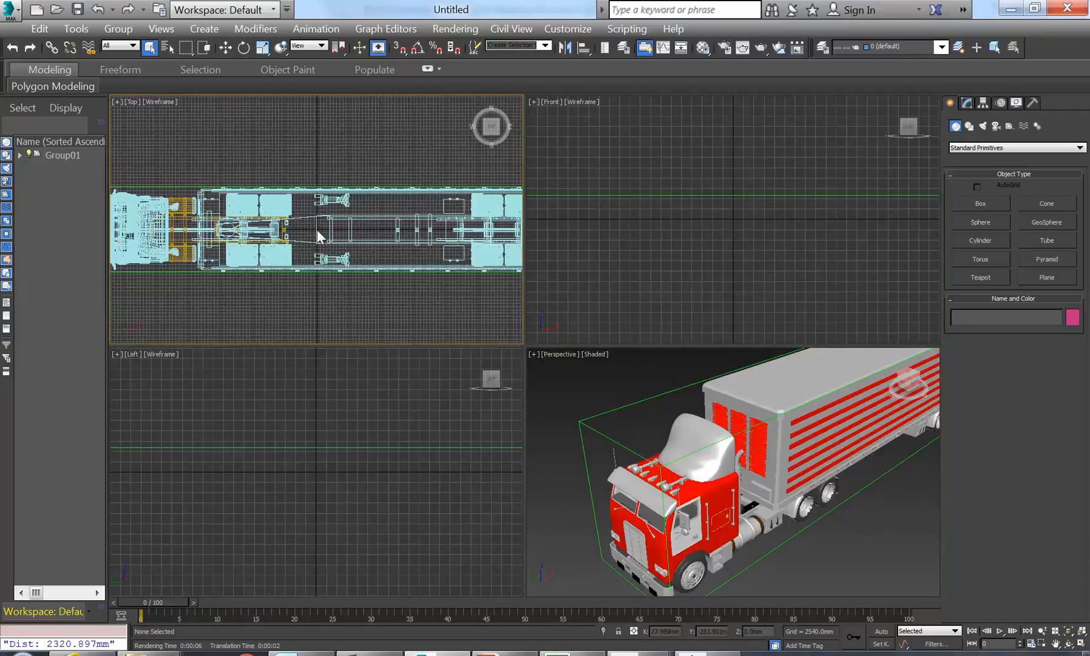
scroll(299, 180, up, 2)
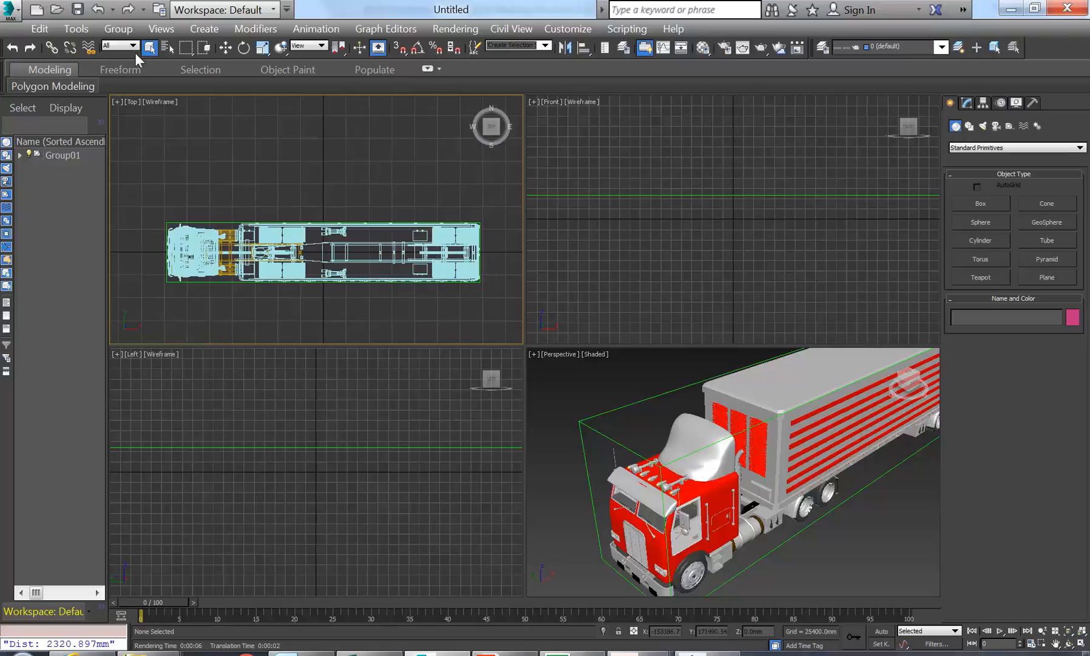
click(73, 30)
click(116, 451)
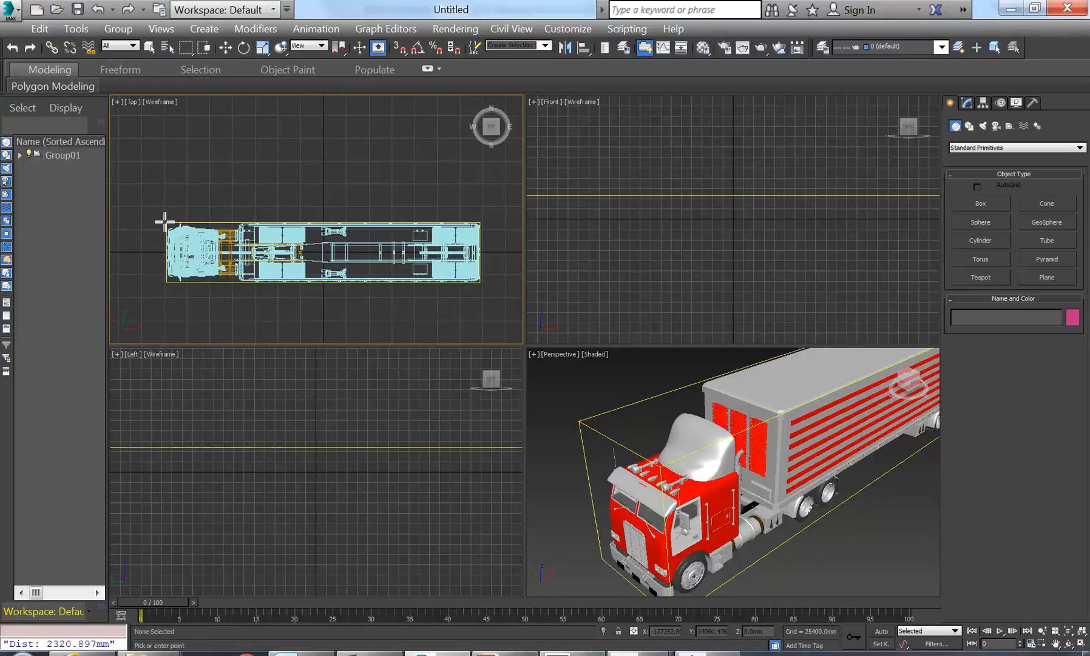
click(480, 222)
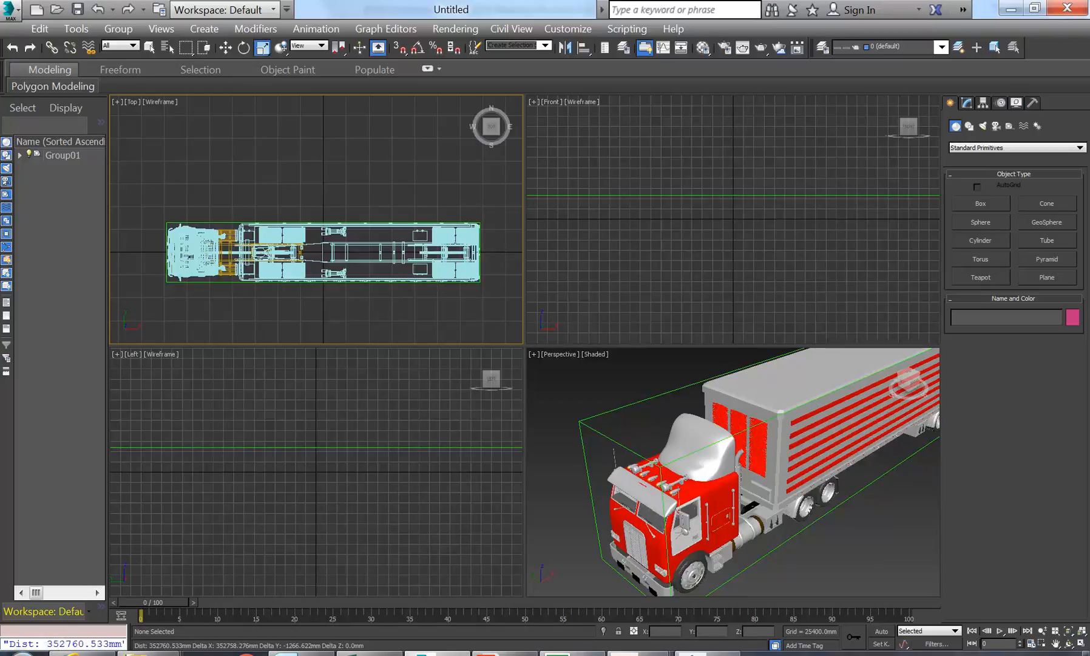
click(64, 644)
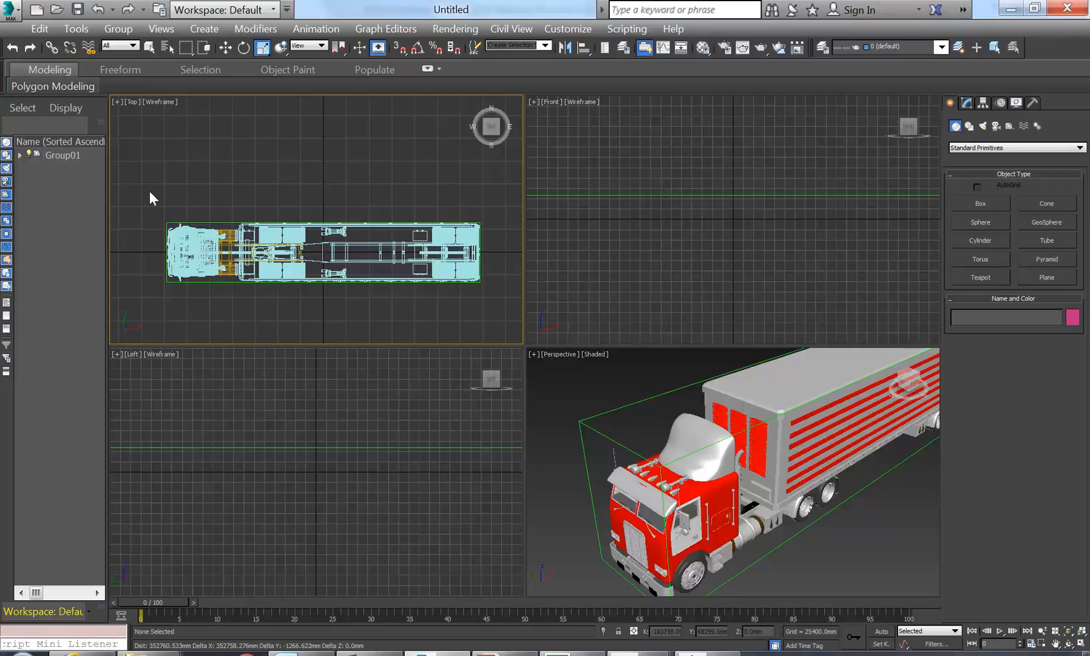
Select the entire truck and trailer in the Top view and fit the model in all four viewports
drag(141, 183, 443, 297)
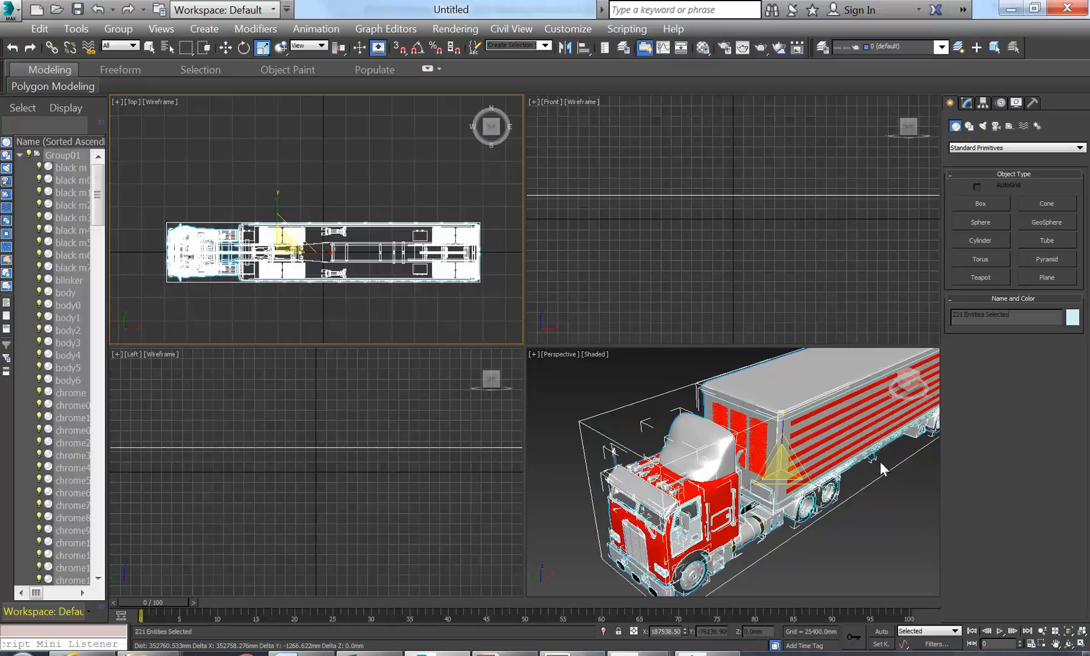
click(1081, 631)
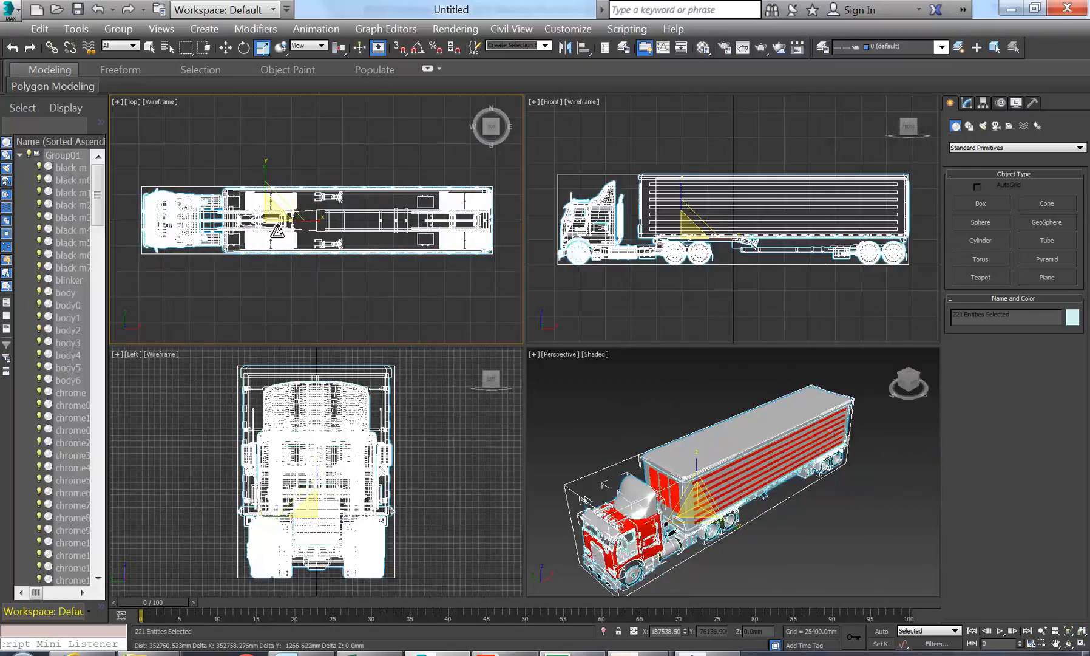
middle_drag(314, 237, 326, 241)
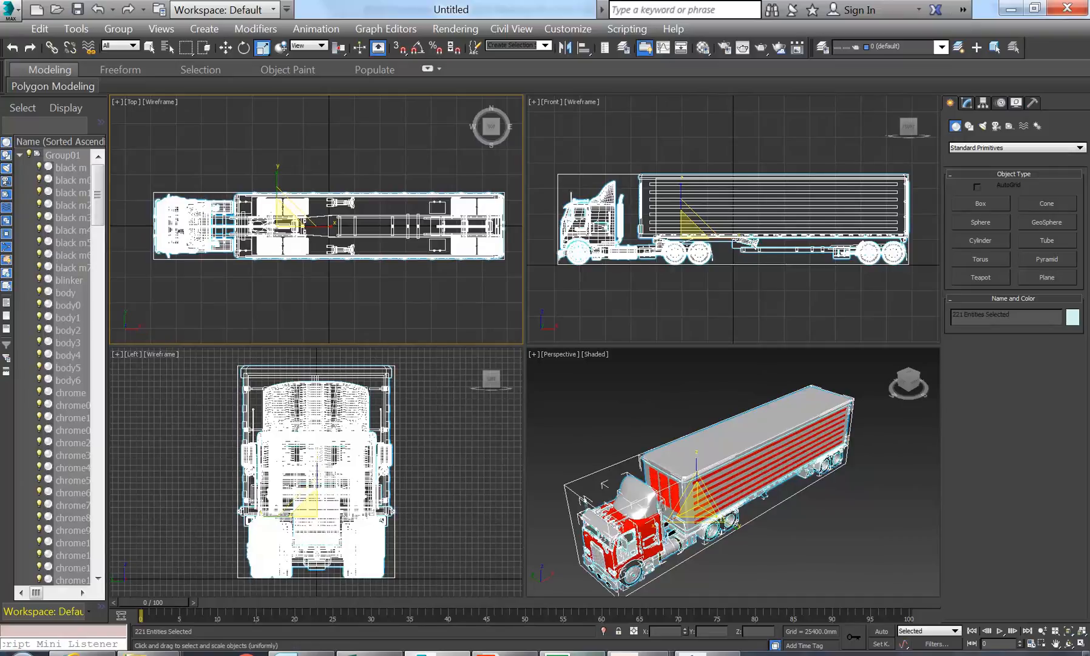
Open Calculator and divide 352 by 25.4 to check the truck's measured length
click(17, 653)
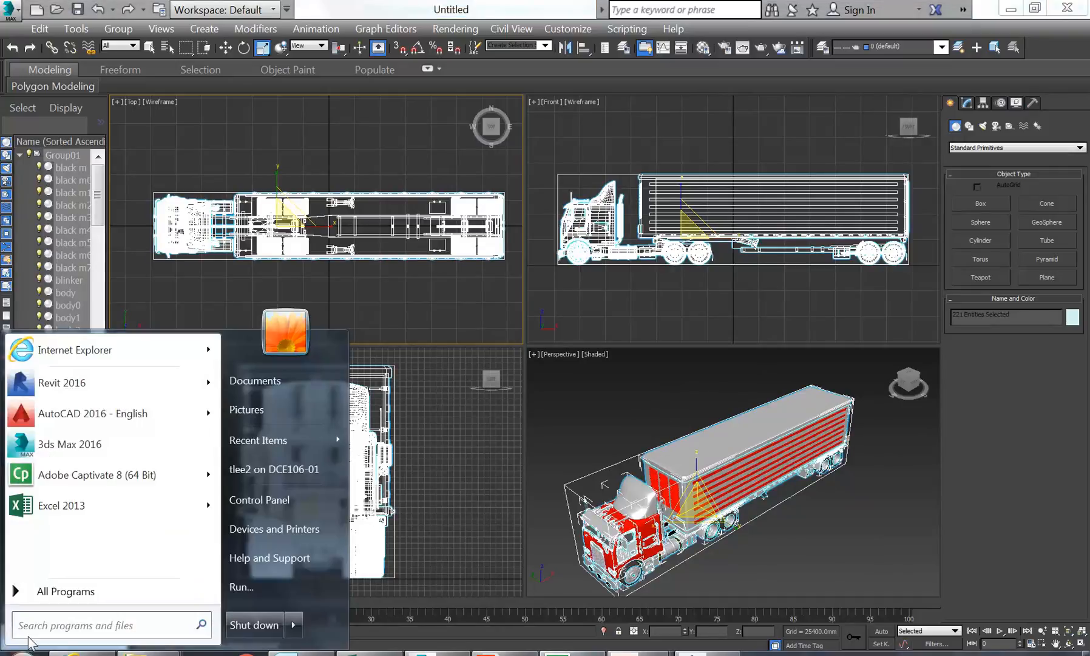
text(cal)
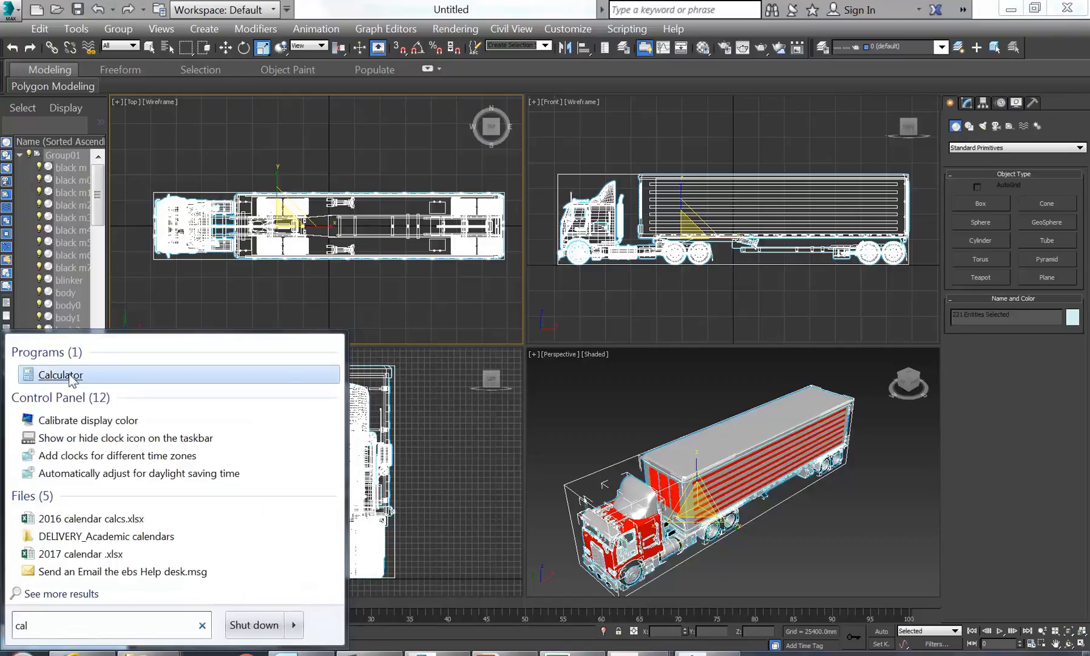
click(61, 375)
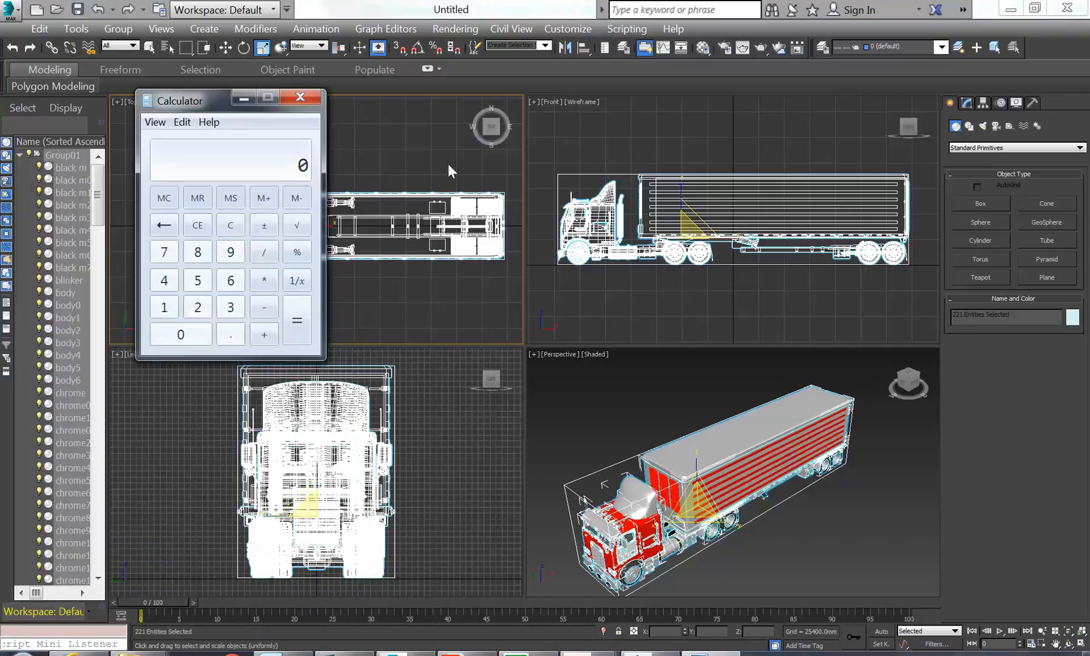
drag(192, 93, 240, 120)
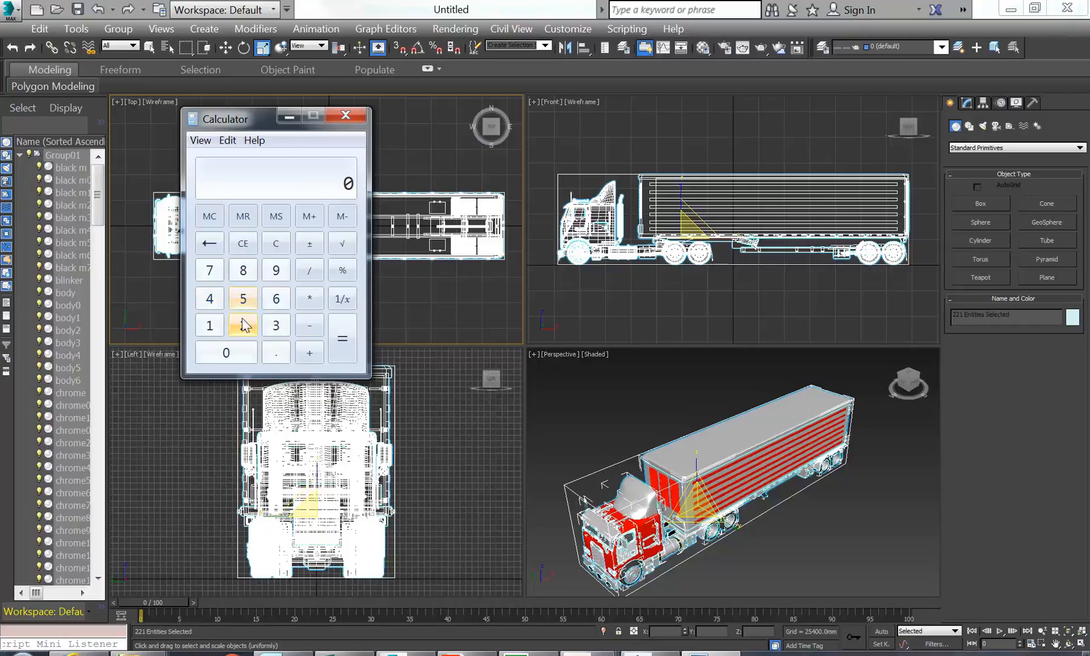
click(276, 326)
click(243, 298)
click(243, 325)
click(309, 270)
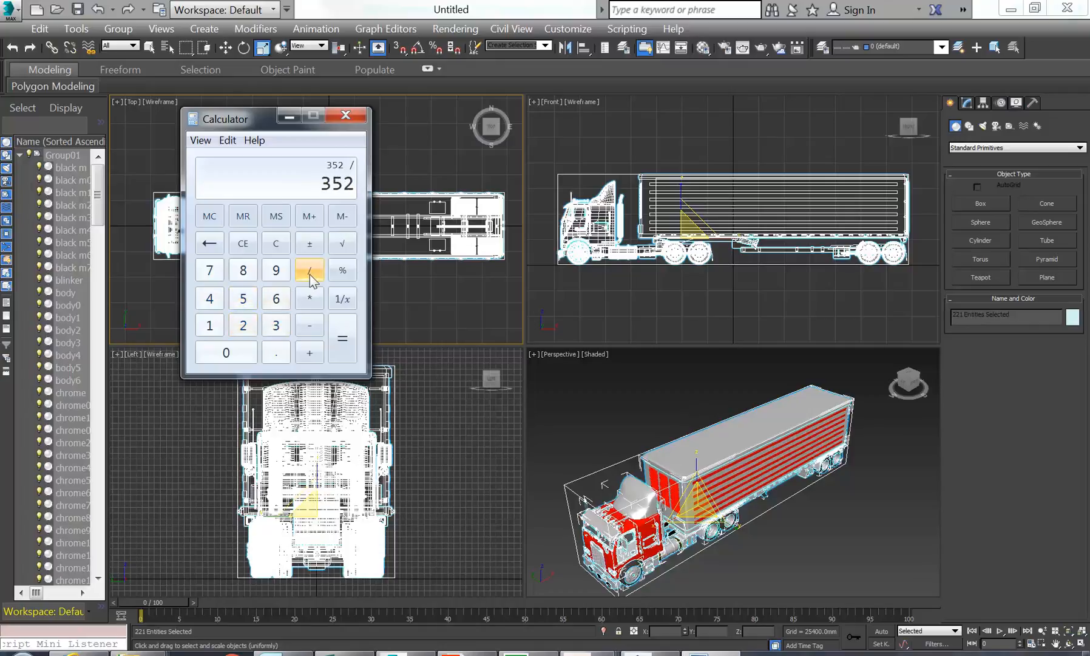
click(243, 326)
click(243, 298)
click(276, 352)
click(209, 298)
click(343, 338)
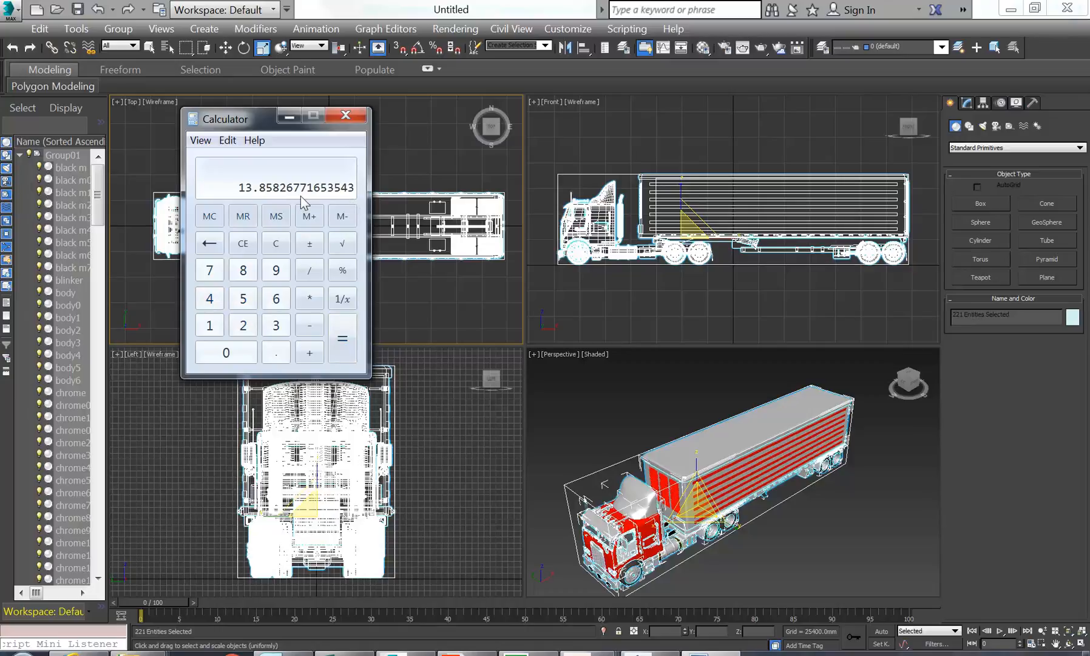
Deselect the truck and measure its overall width across the front of the cab in the Top view
drag(246, 121, 647, 100)
scroll(229, 200, up, 5)
middle_drag(177, 203, 209, 171)
click(223, 198)
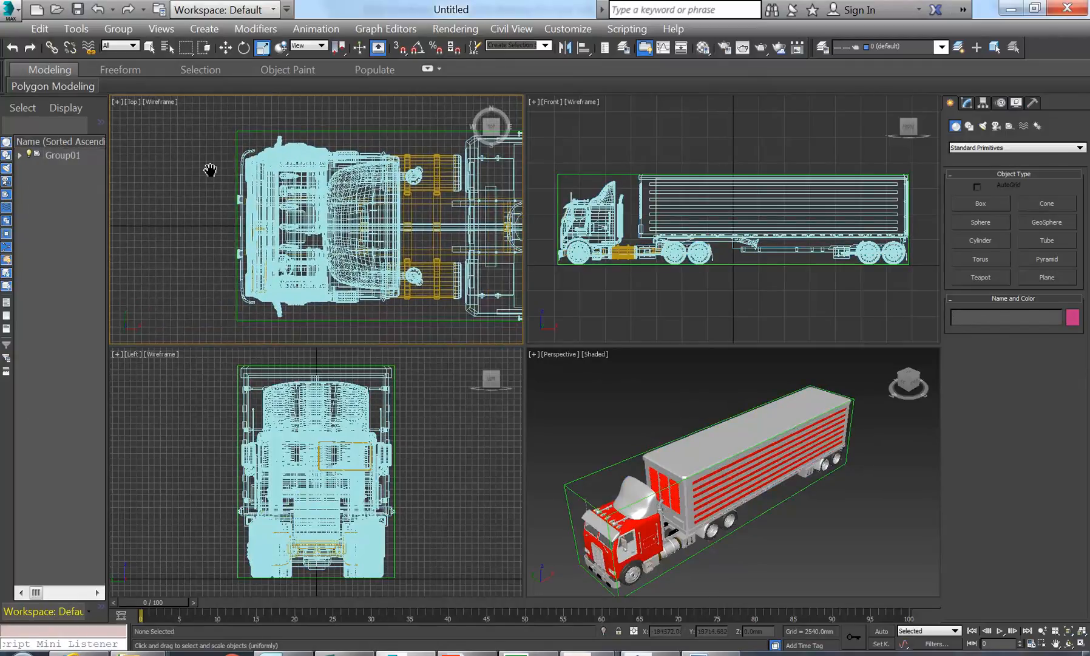
click(73, 29)
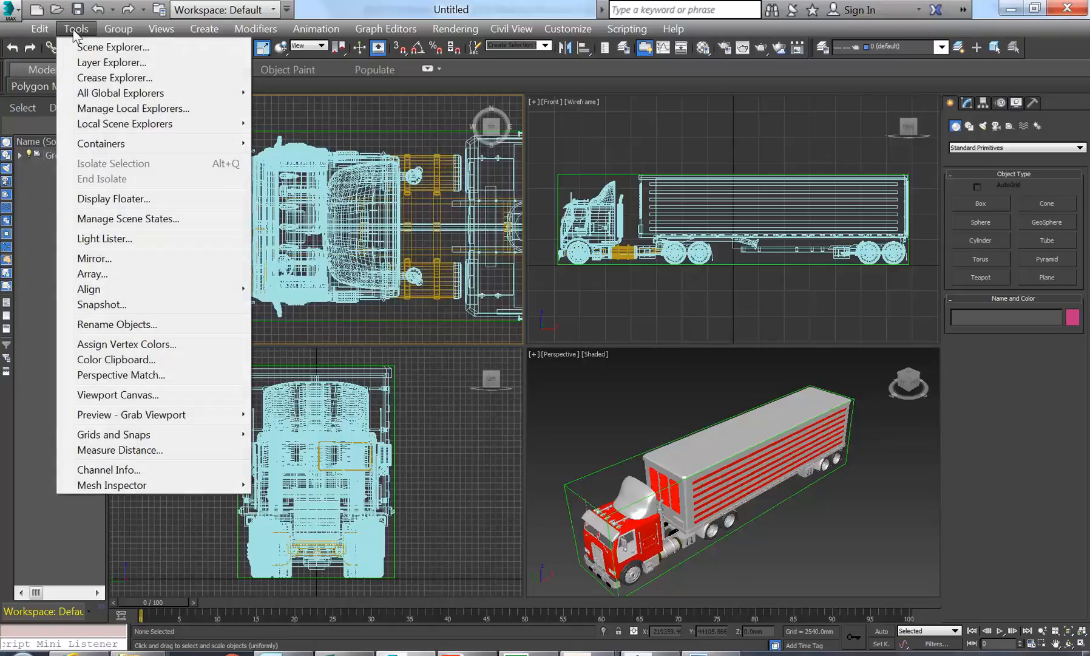
mouse_move(111, 27)
mouse_move(80, 35)
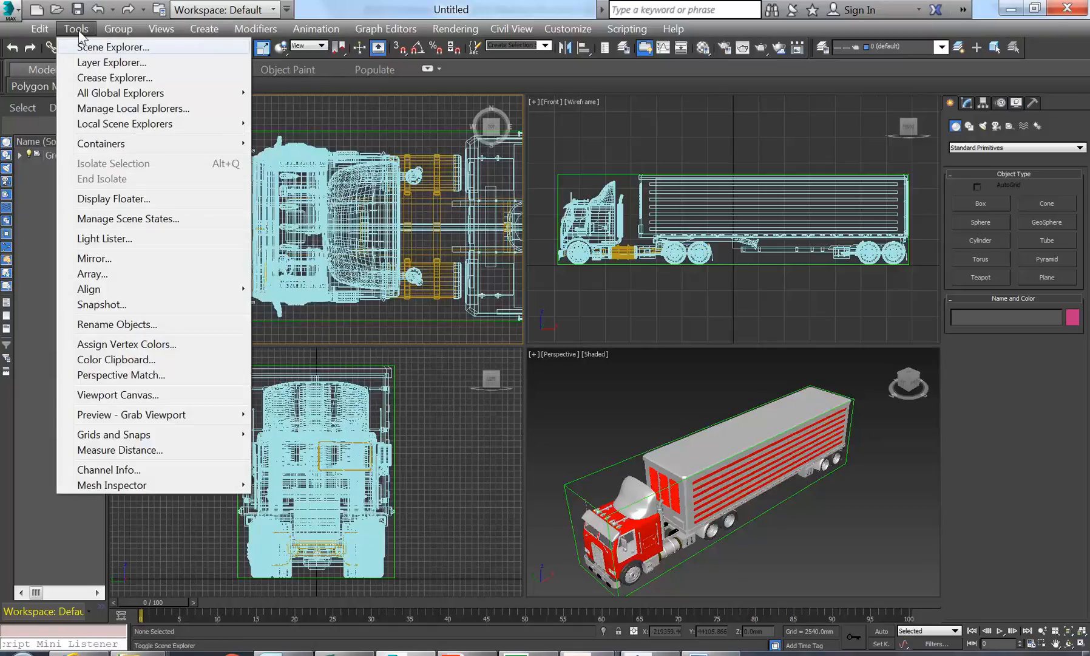
mouse_move(121, 415)
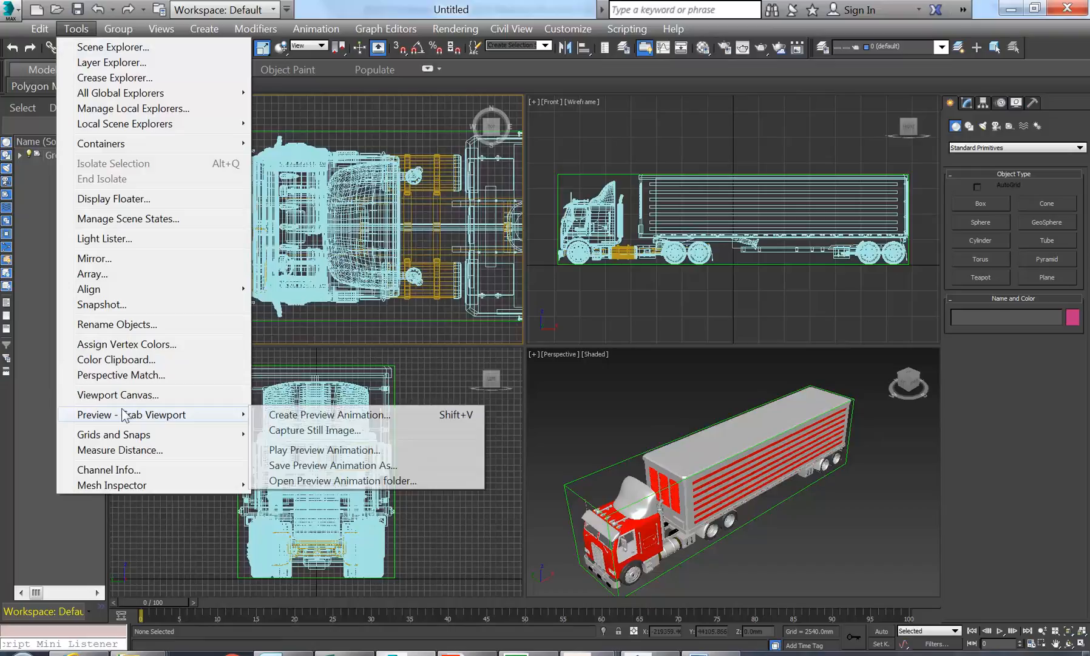
click(116, 450)
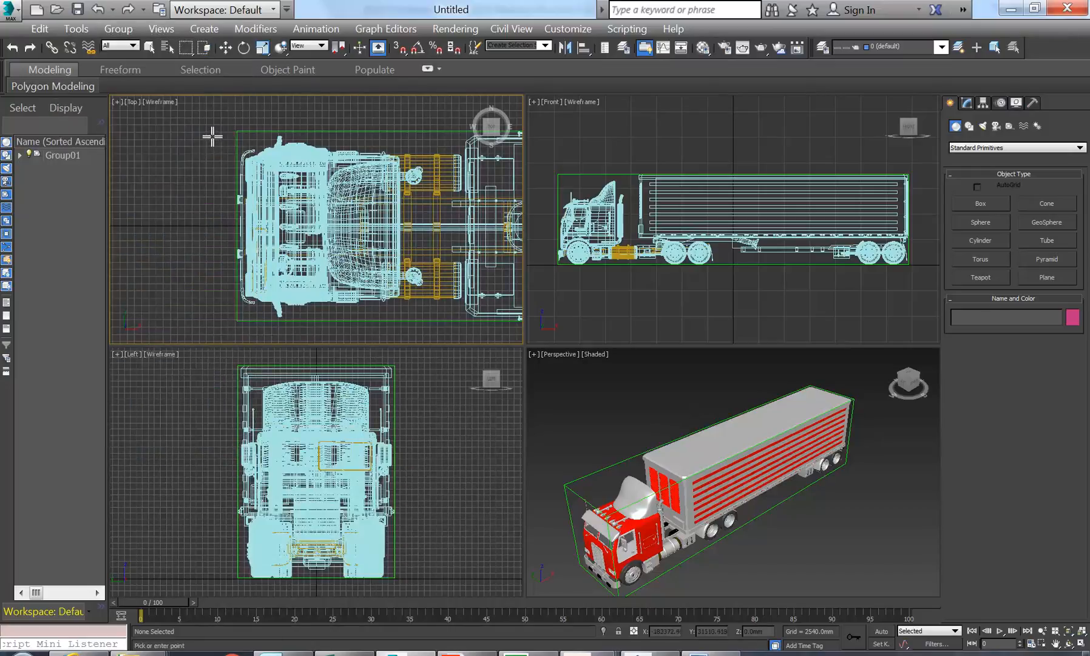
click(228, 331)
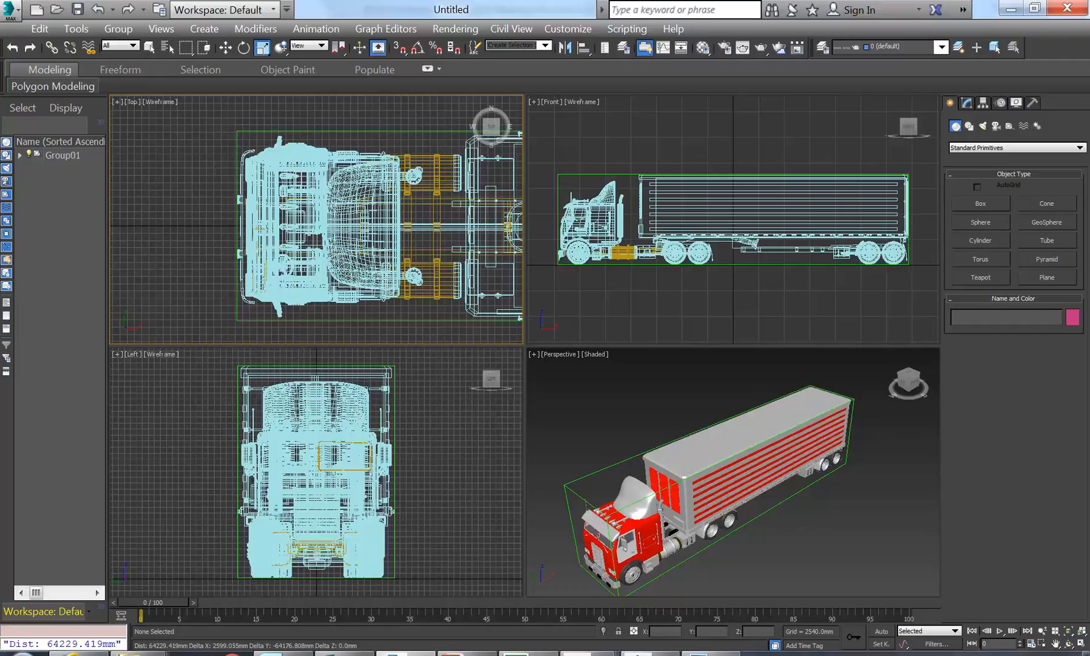
Return to Calculator, clear the previous result and divide 64000 by 25.4 to convert the truck's width to inches
click(710, 654)
drag(657, 101, 480, 105)
click(502, 225)
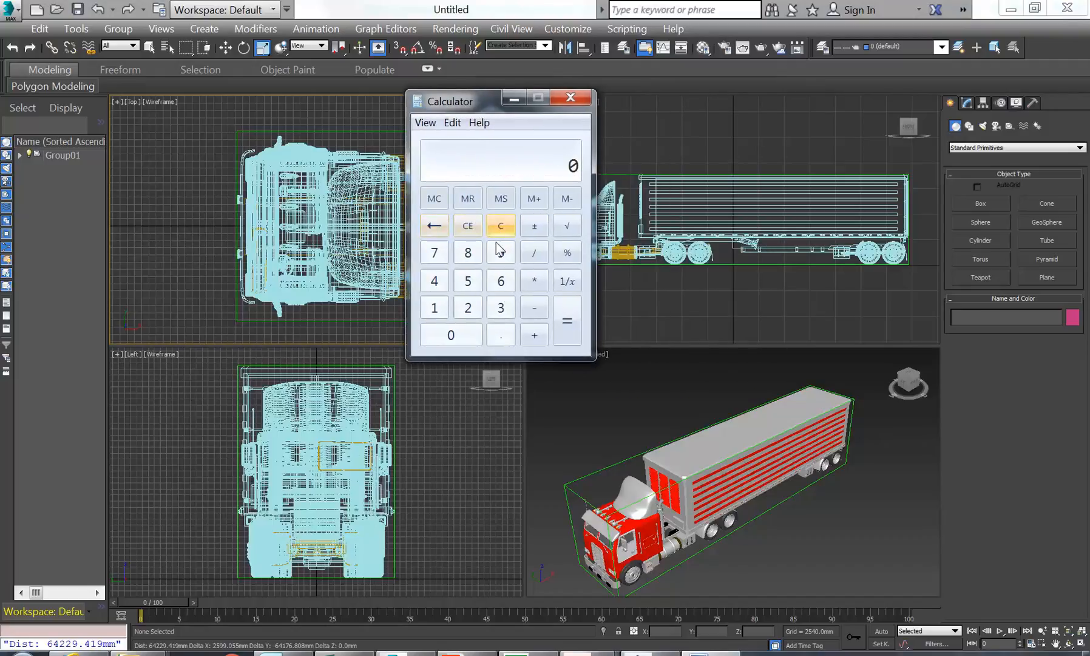
click(501, 280)
click(434, 280)
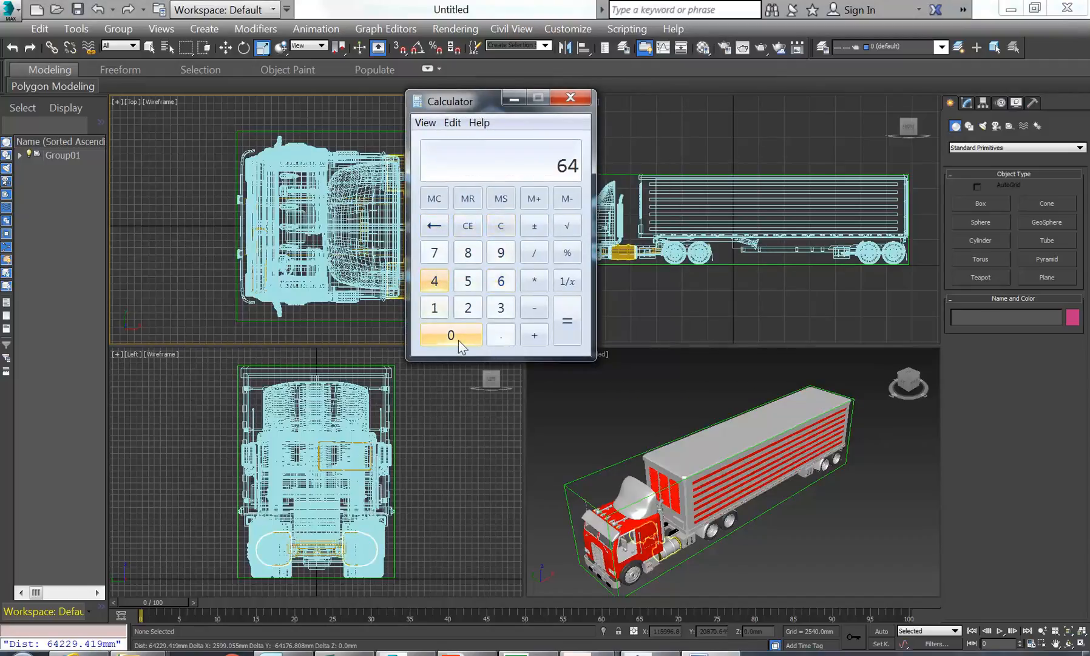
click(458, 339)
click(458, 340)
click(459, 340)
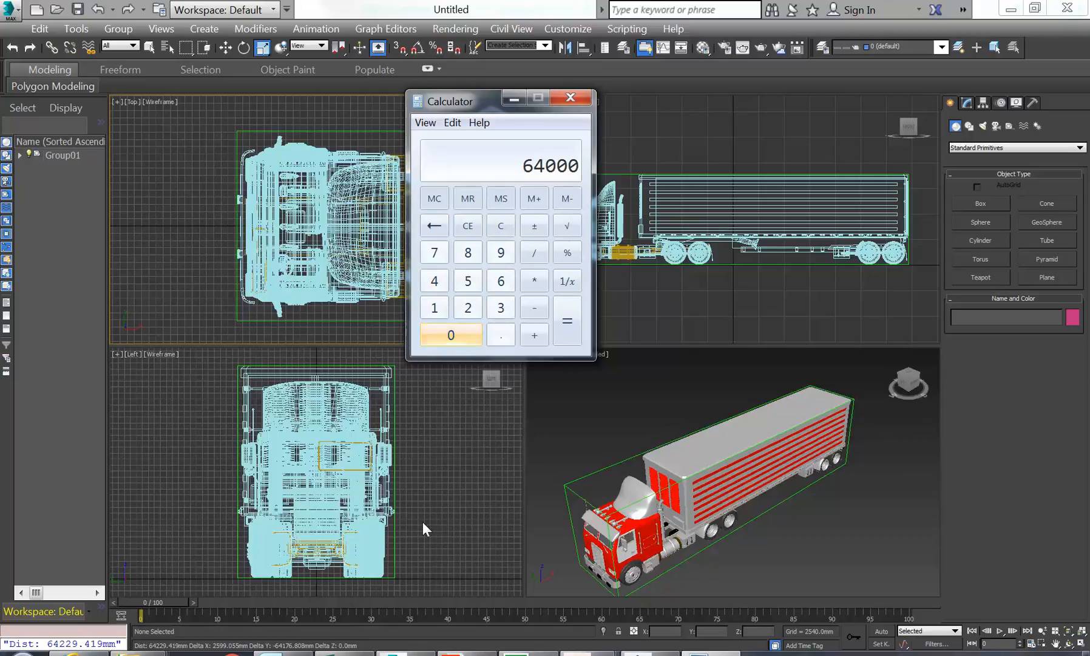
click(534, 250)
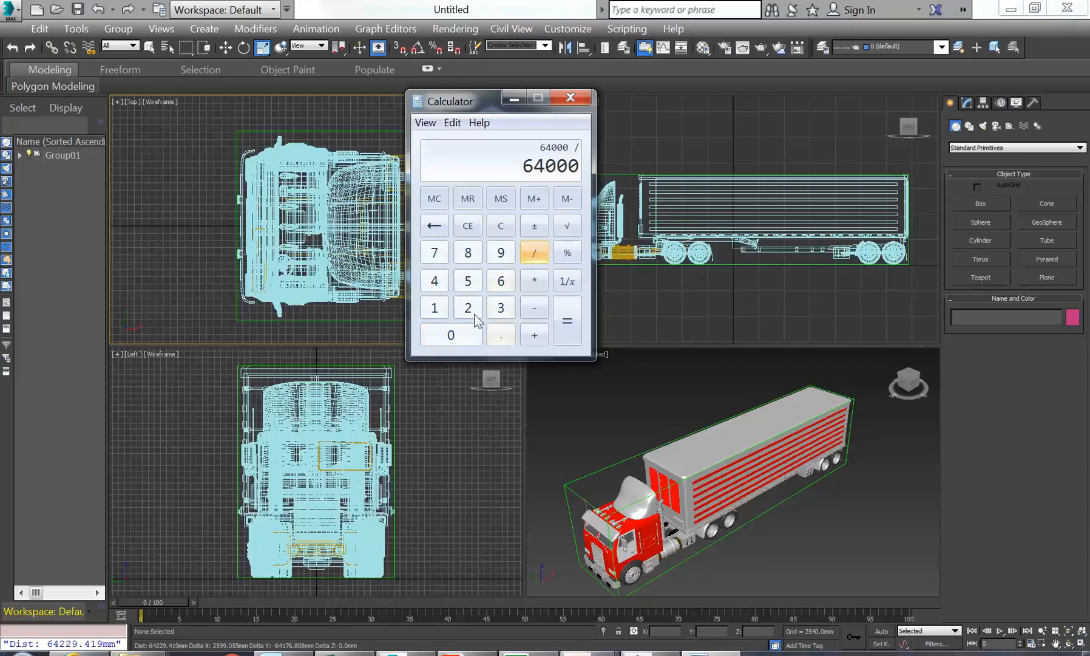
click(468, 308)
click(468, 280)
click(500, 335)
click(434, 281)
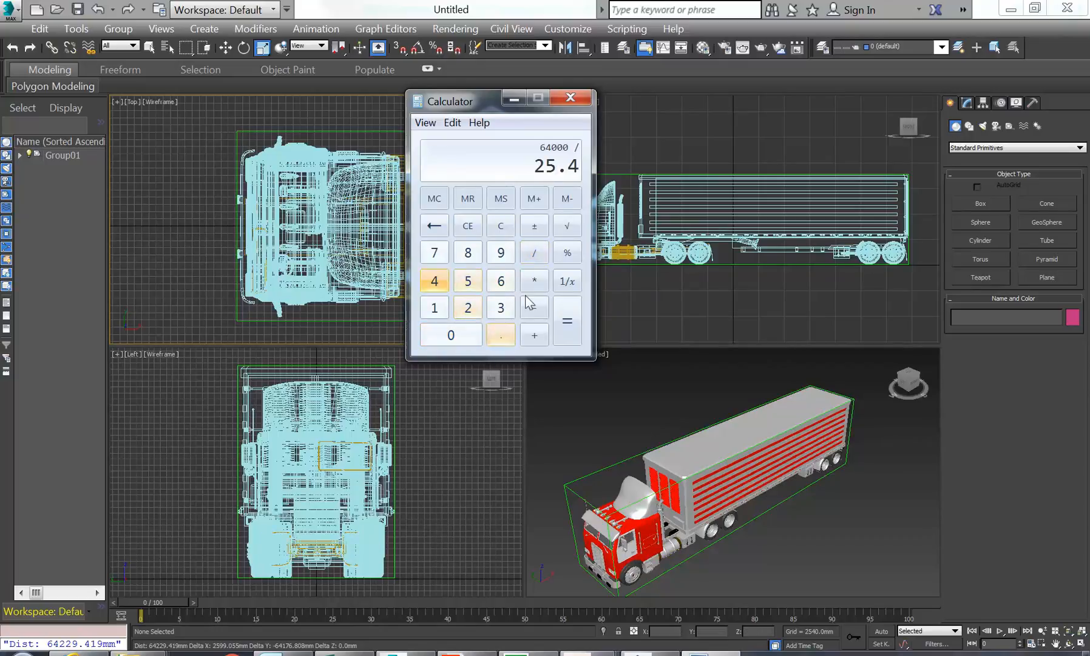
click(558, 315)
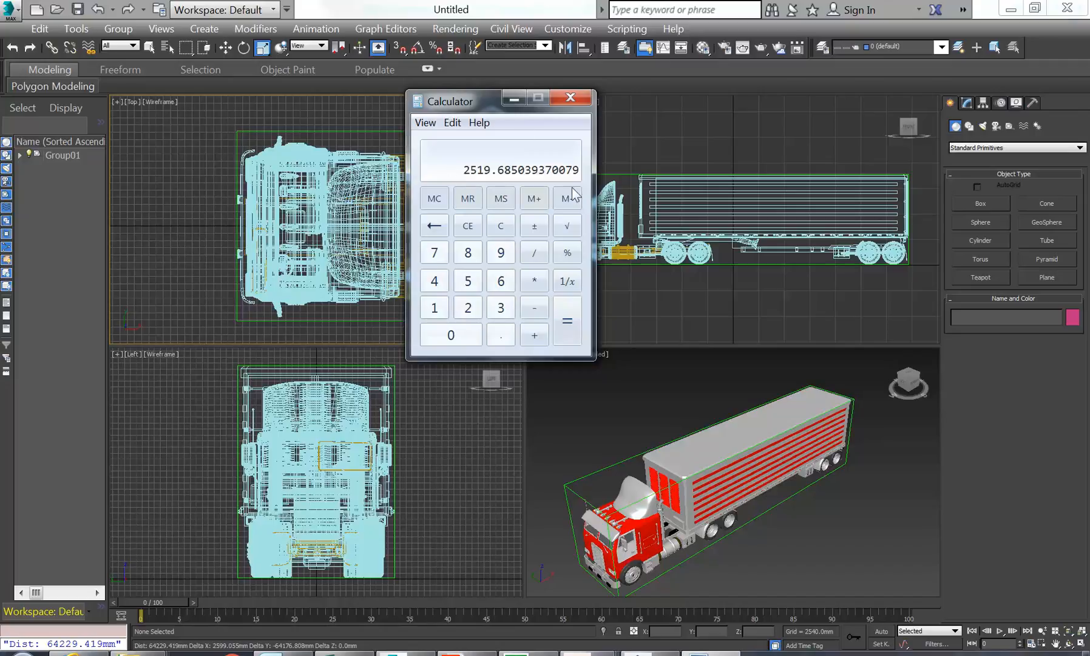
Close Calculator, select the entire truck and trailer in the Top view and make the Front view active
click(570, 99)
scroll(276, 193, down, 8)
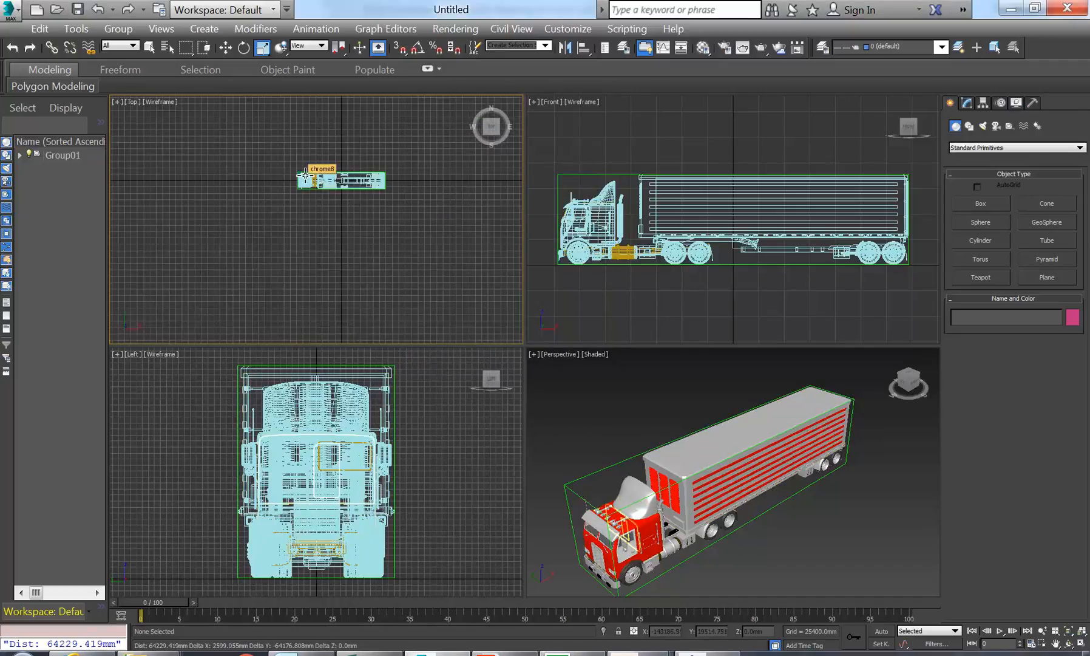
scroll(277, 193, up, 3)
drag(219, 154, 501, 265)
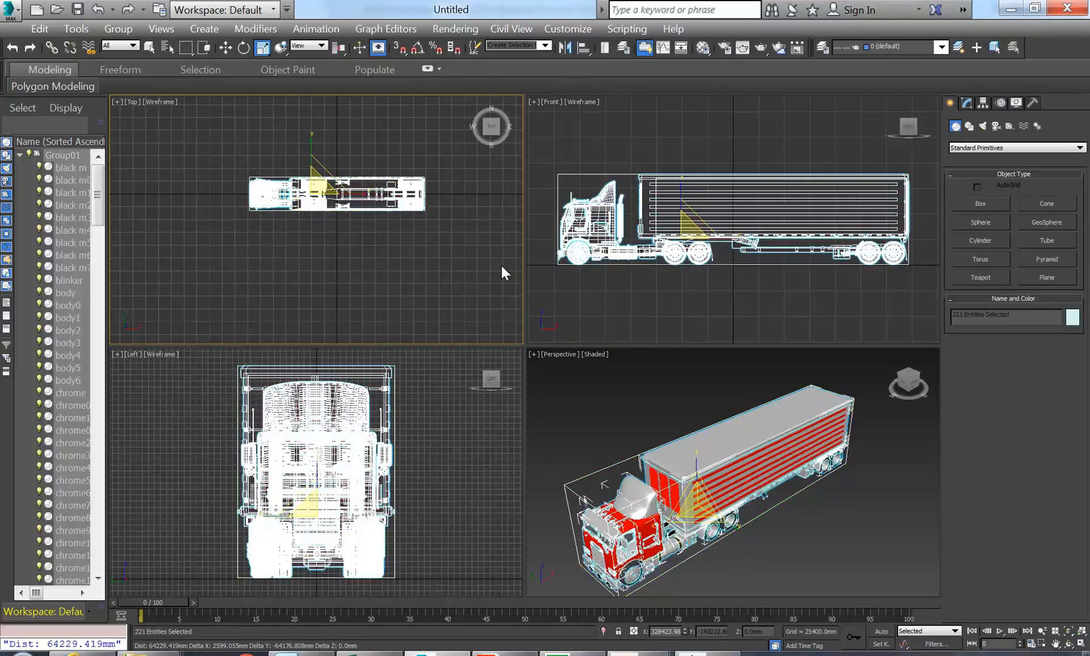
scroll(356, 236, up, 1)
middle_drag(346, 266, 357, 274)
middle_click(733, 287)
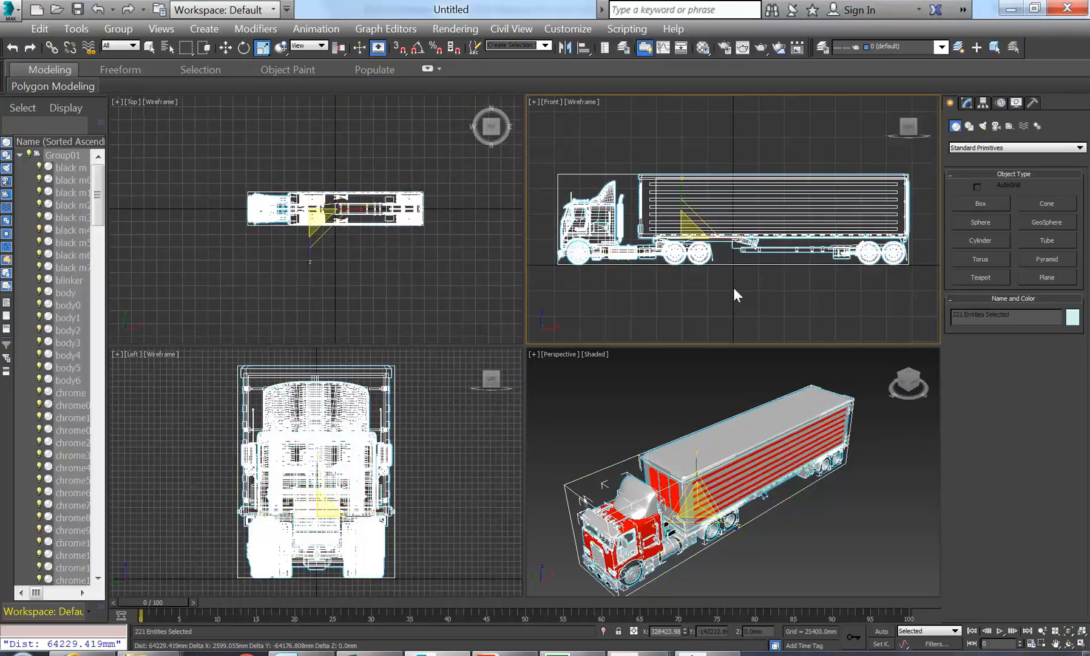
scroll(642, 277, down, 3)
middle_drag(655, 274, 675, 277)
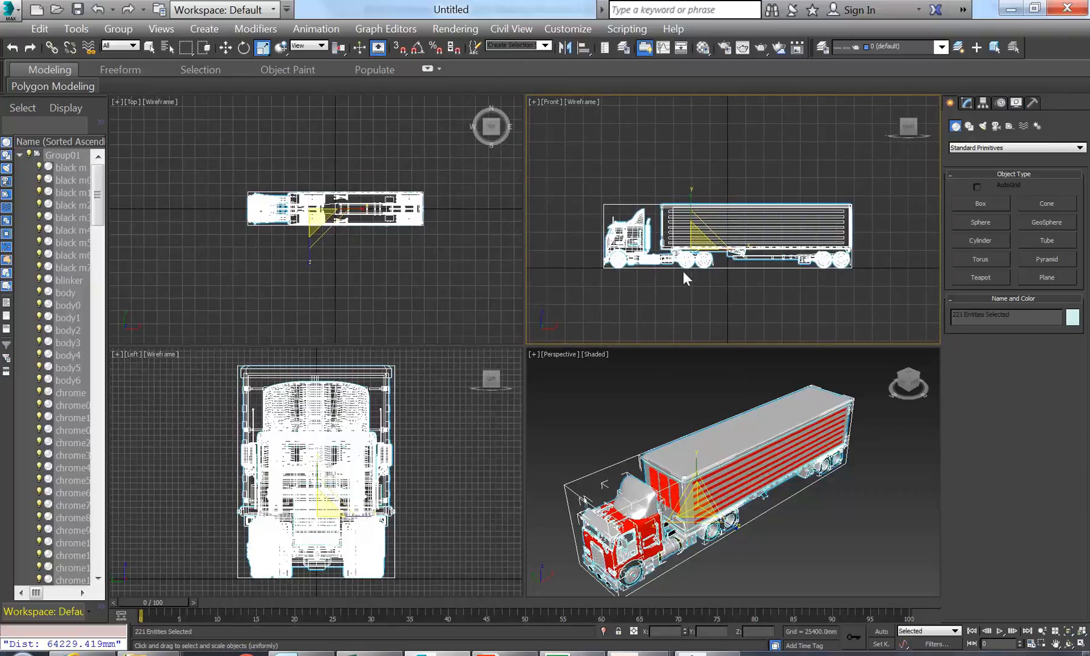
Reopen Calculator and divide 1 by 25.4 to find the millimetre-to-inch scale factor for the truck
key(super)
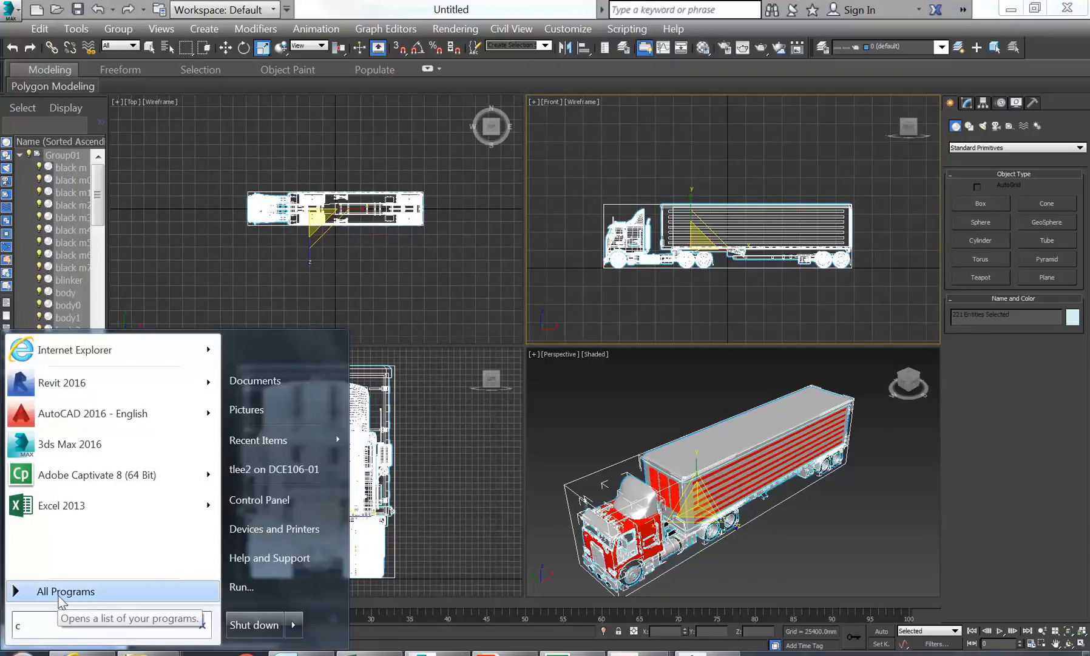
text(cal)
click(82, 377)
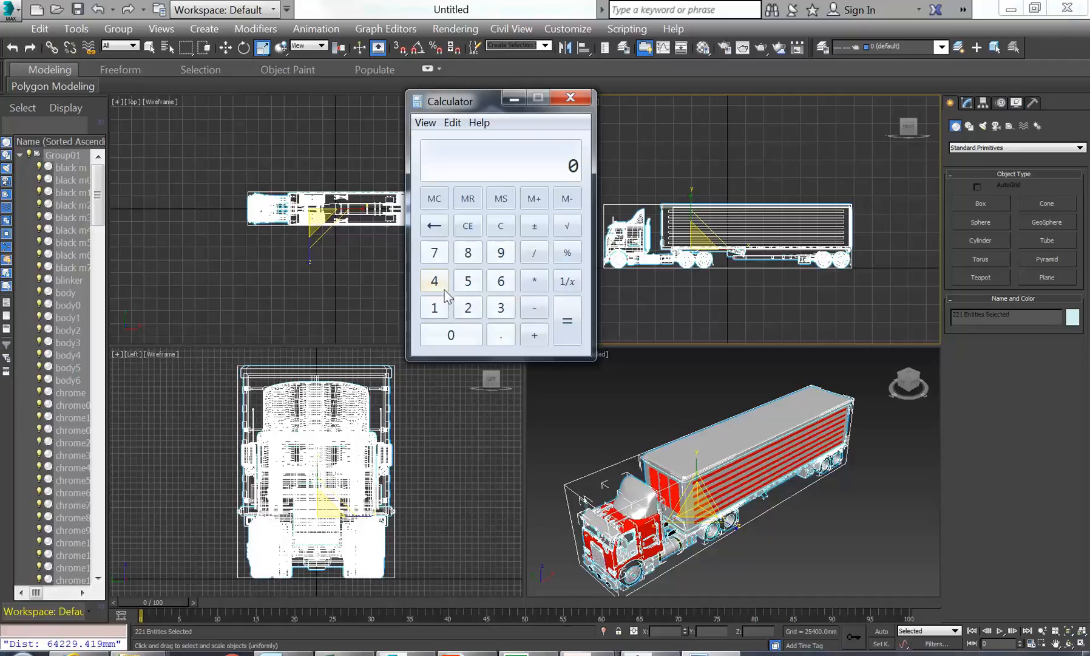
click(434, 311)
click(534, 252)
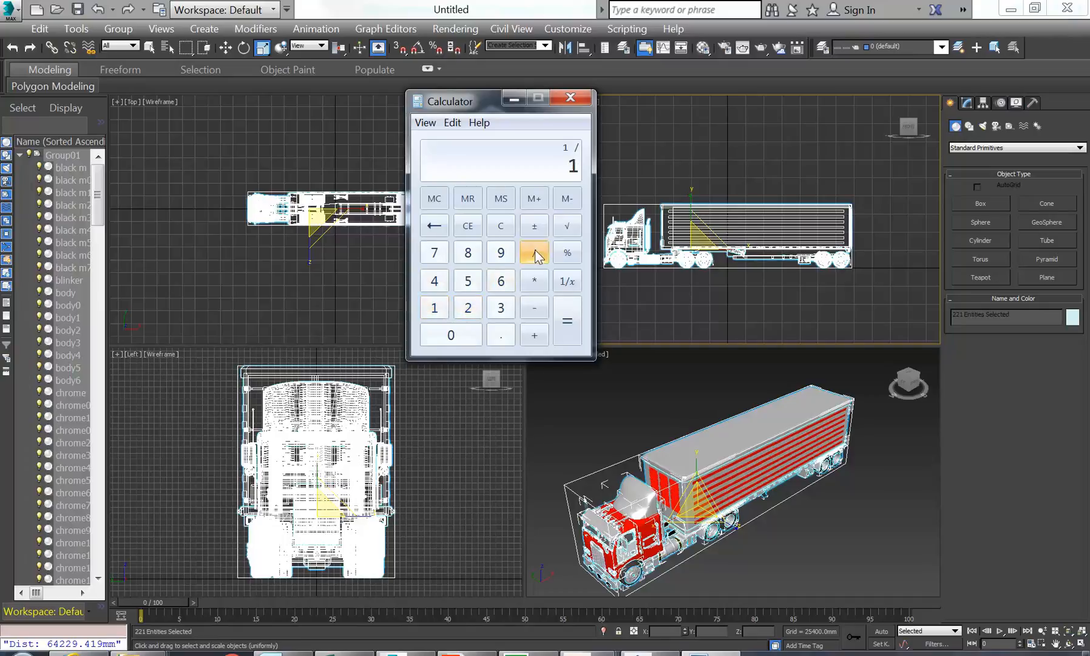
click(467, 307)
click(468, 281)
click(501, 334)
click(433, 279)
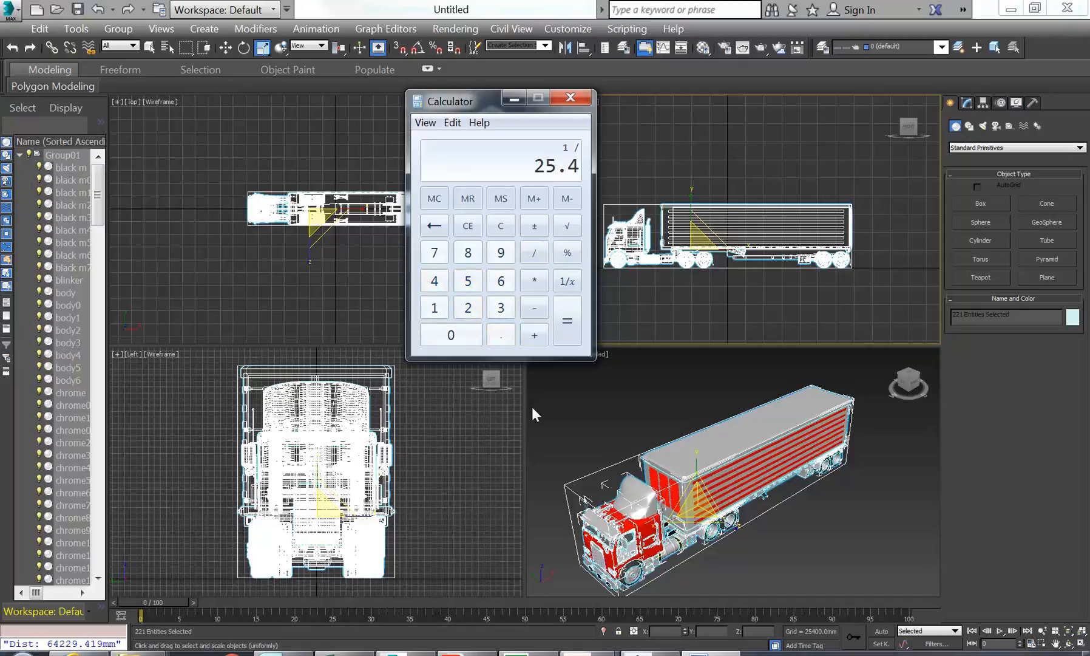
click(565, 329)
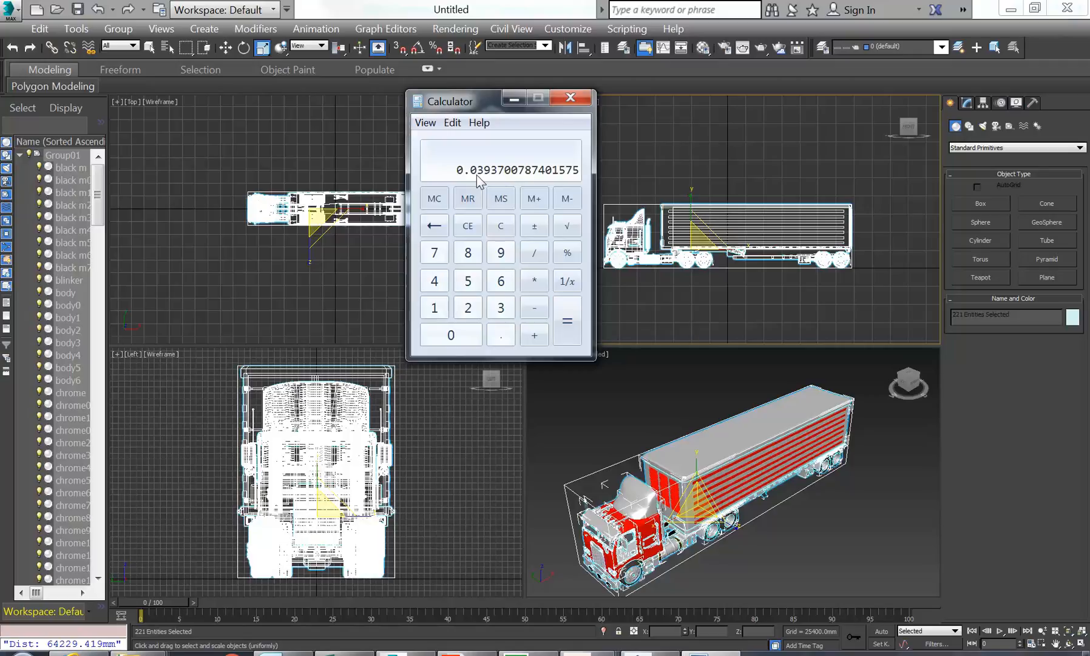
Copy the scale factor from Calculator, minimise it and open the Scale Transform Type-In for the selected truck
click(452, 123)
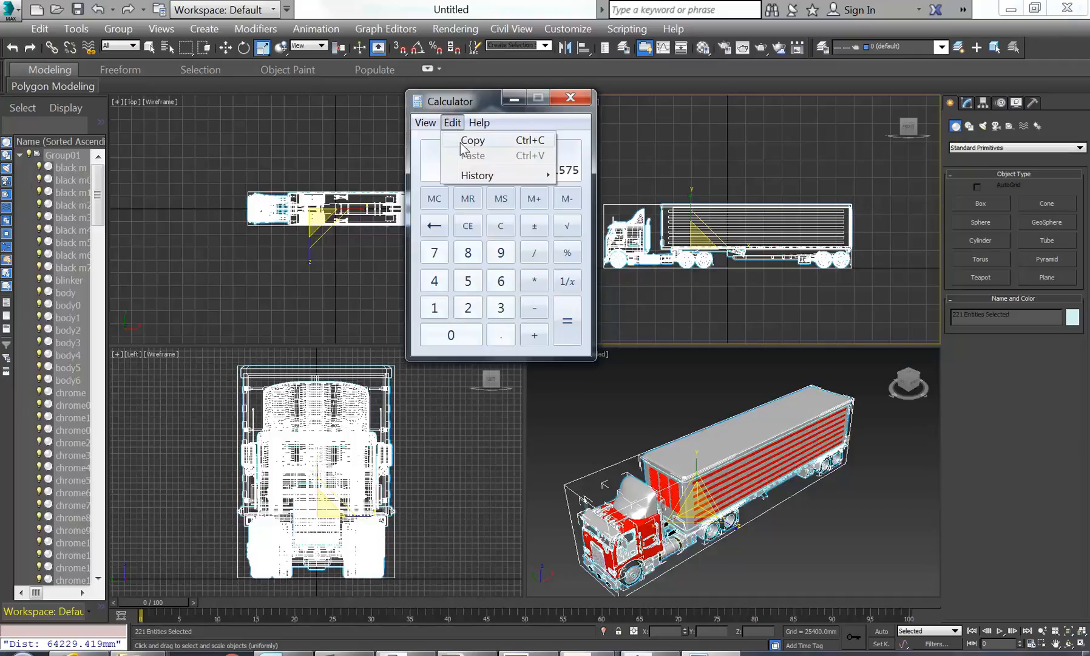
click(462, 142)
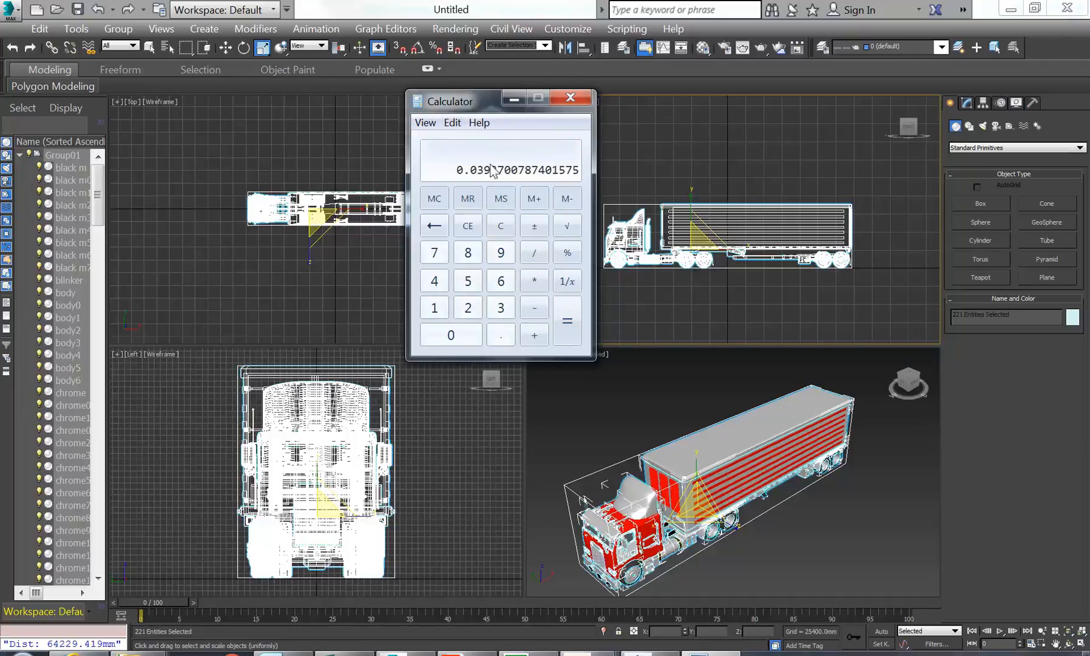
click(513, 101)
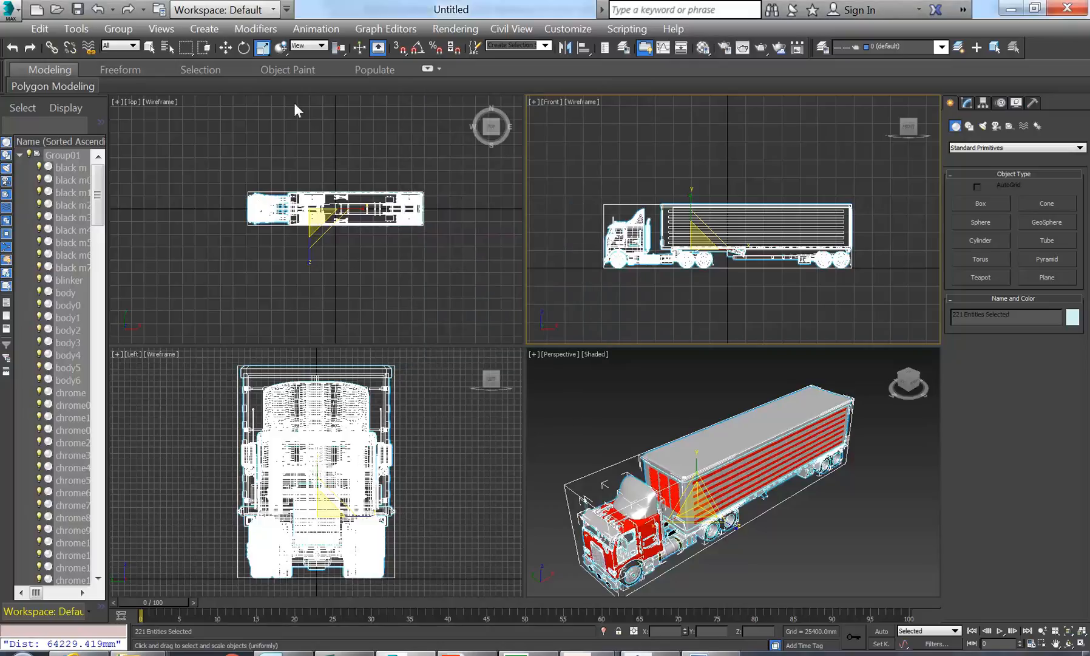
right_click(260, 48)
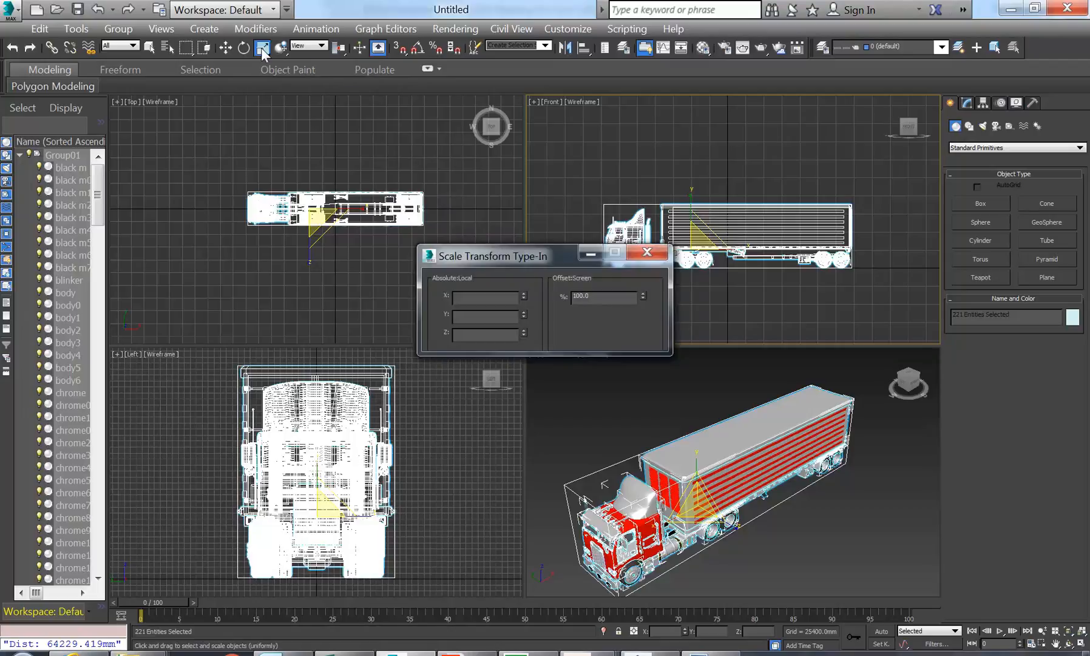
drag(558, 259, 342, 156)
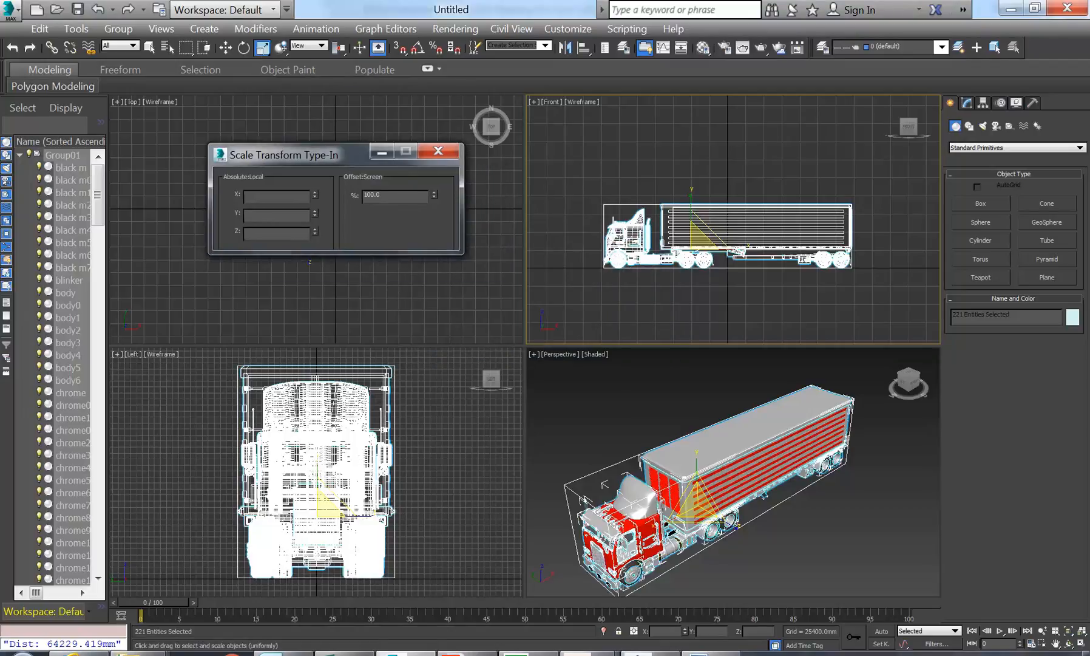
Return to Calculator, multiply the scale factor by 100, copy the resulting percentage and minimise Calculator
click(723, 653)
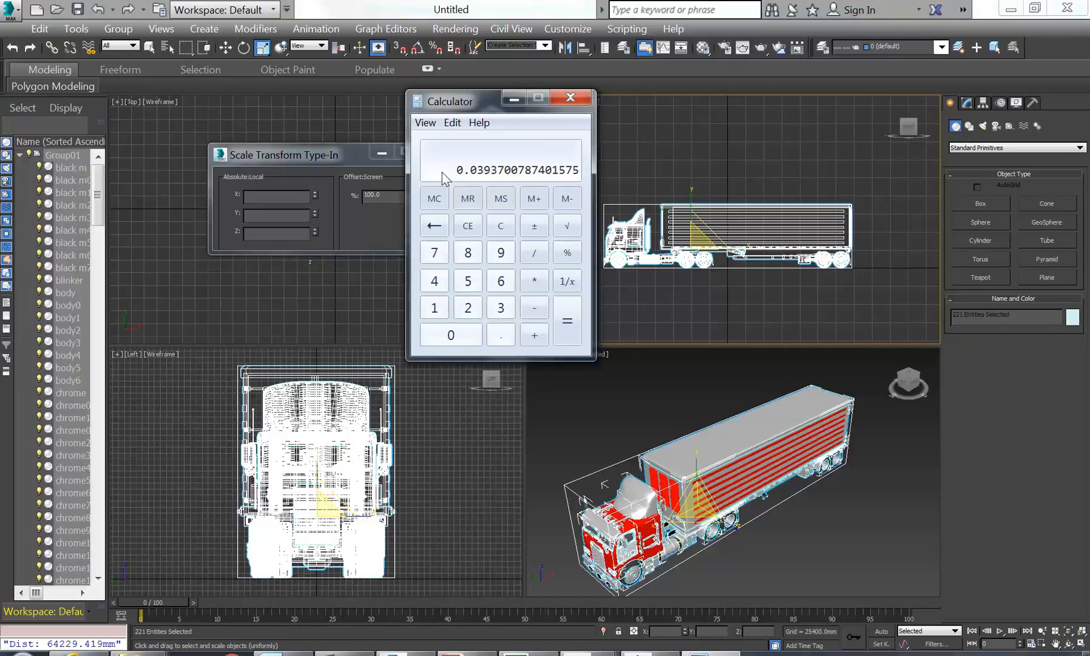
click(534, 281)
click(434, 308)
double_click(441, 331)
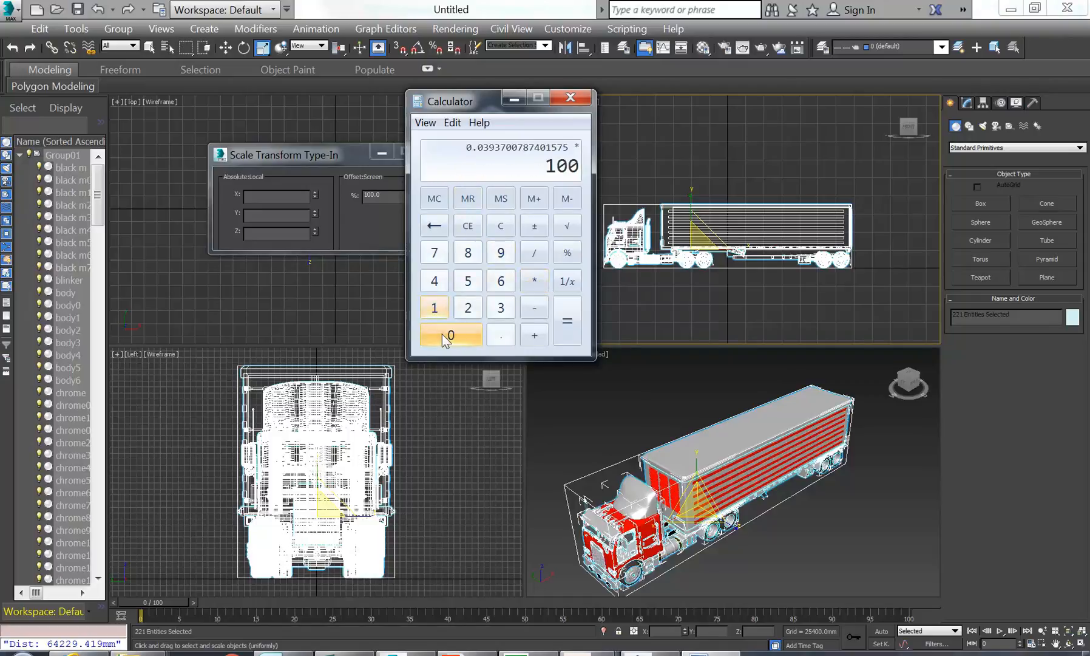
click(567, 320)
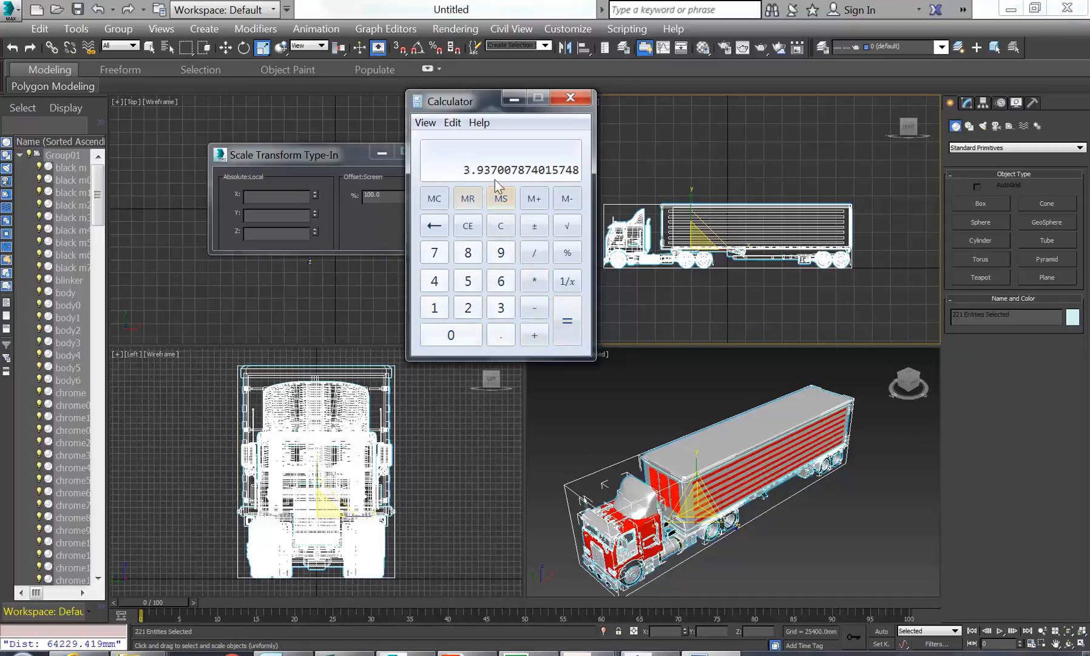
click(452, 122)
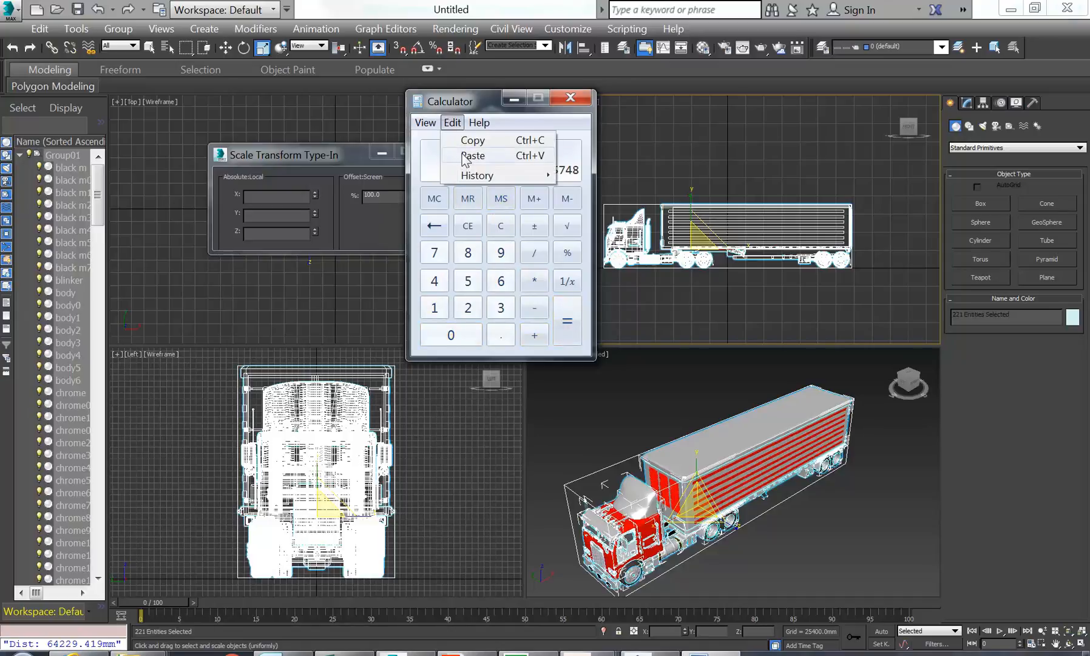
click(471, 141)
click(514, 99)
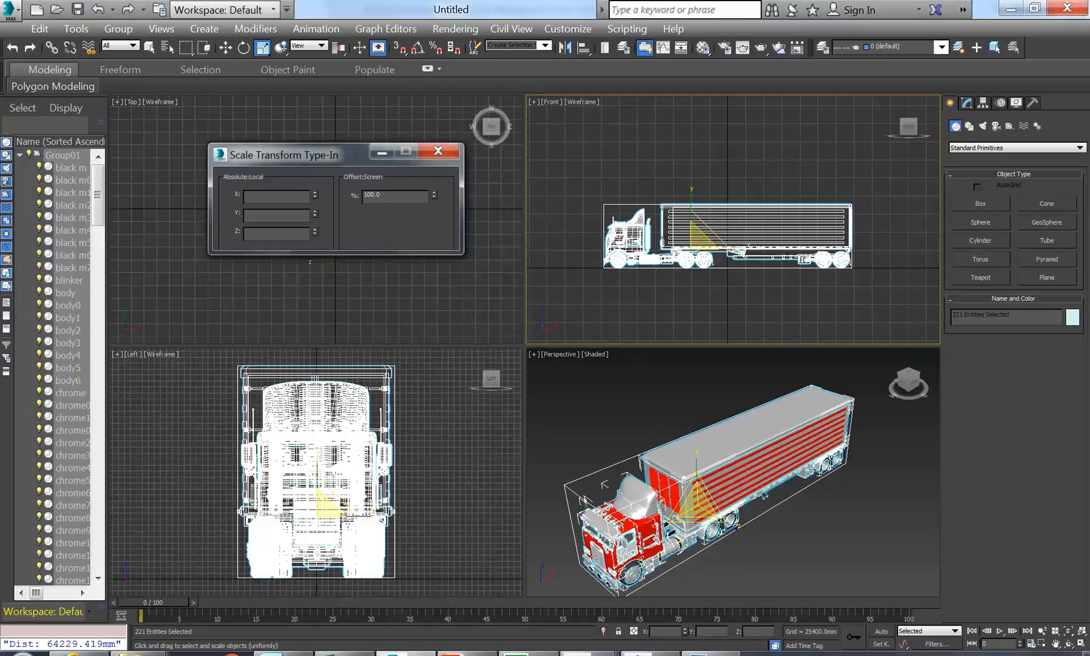
Scale the whole truck using the copied percentage, 3.937007874015748, as the screen offset, close the dialog and fit the truck in all views
double_click(374, 196)
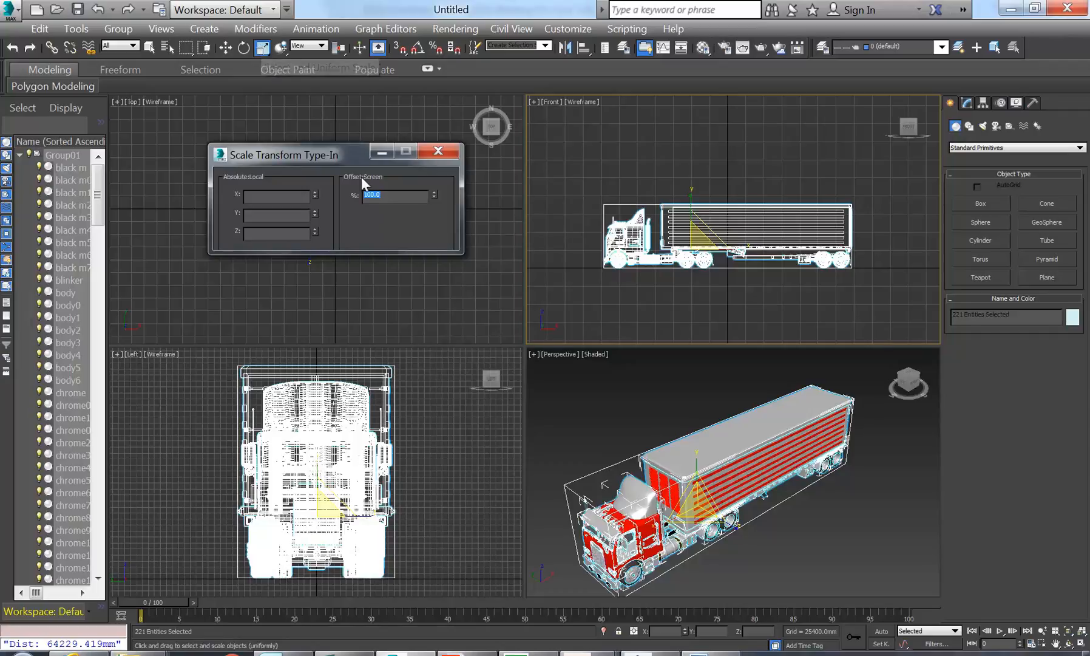
right_click(368, 195)
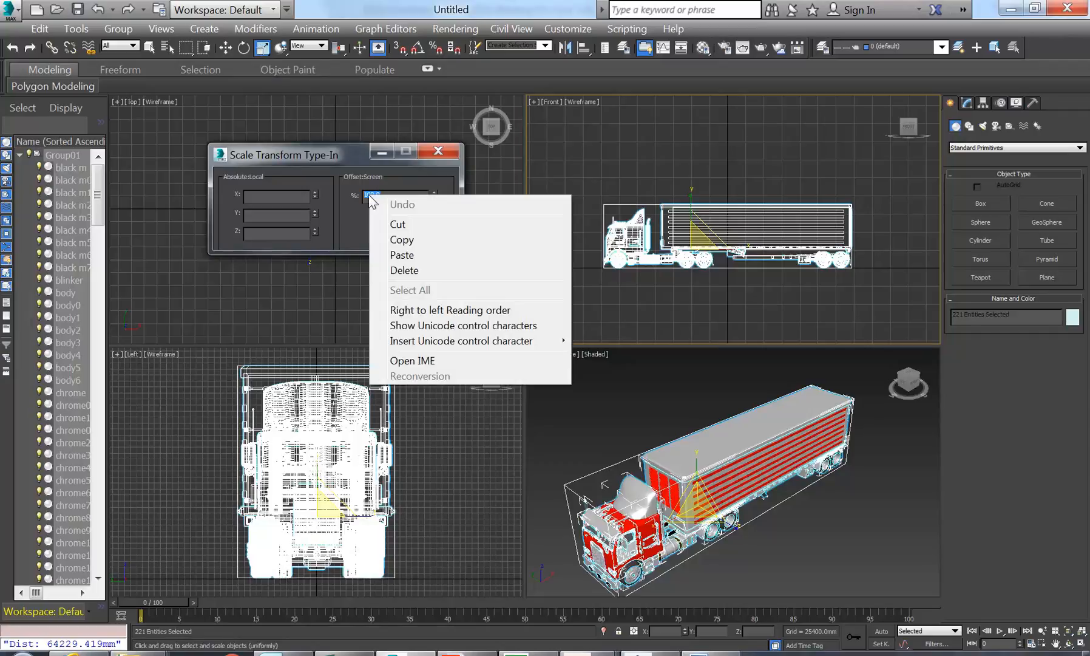
click(412, 256)
key(Return)
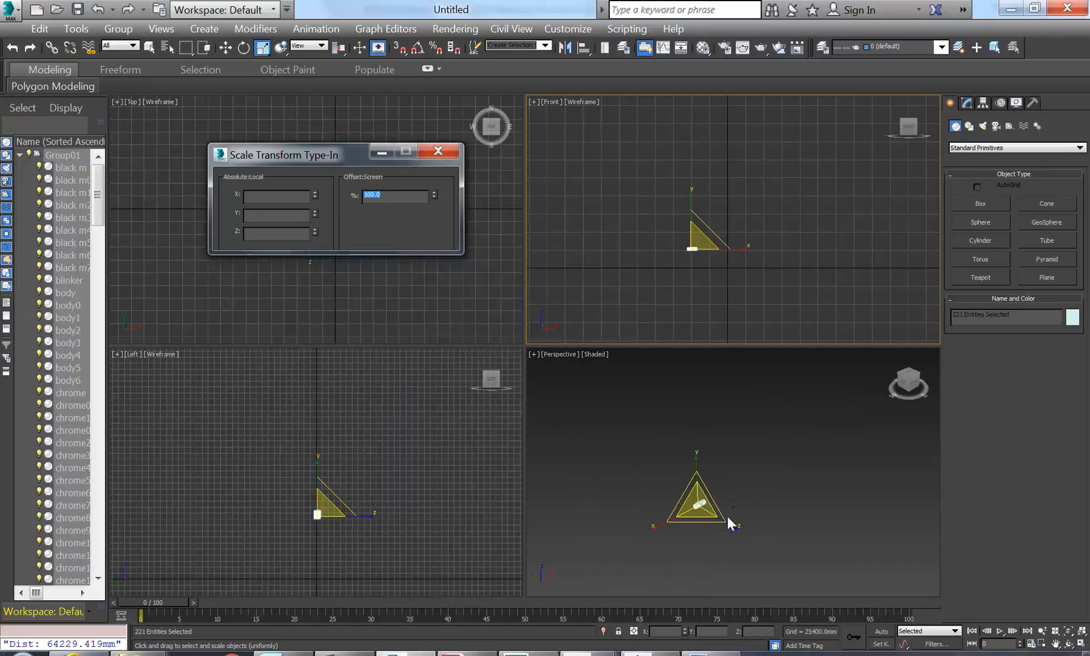
click(441, 154)
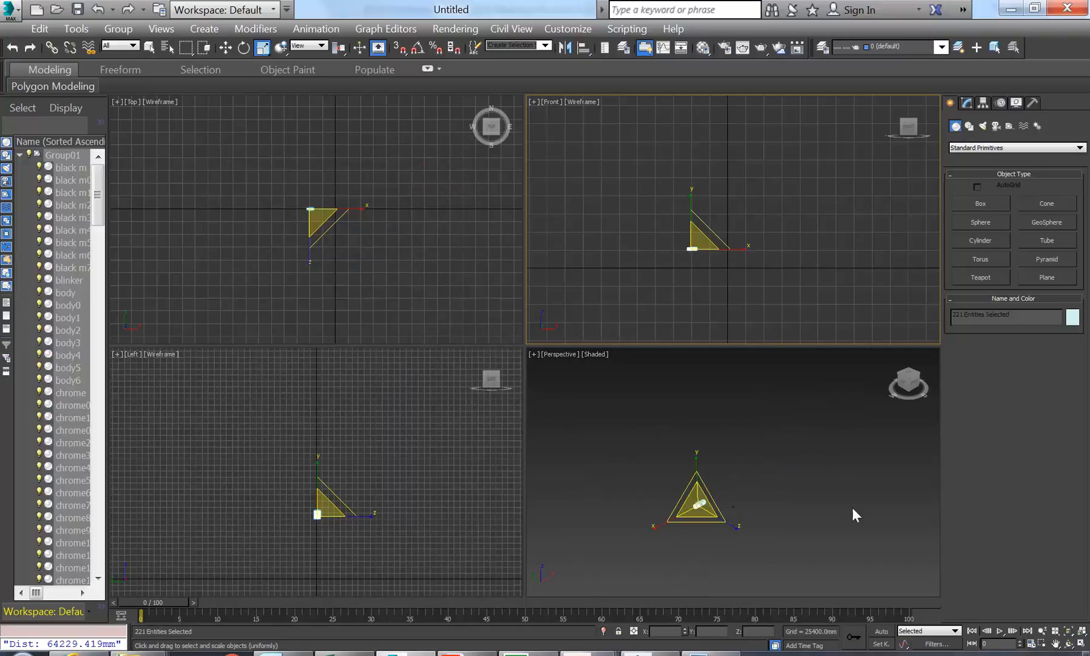
click(1082, 633)
Measure the scaled truck's width across the front of the cab in the Top view
right_click(243, 152)
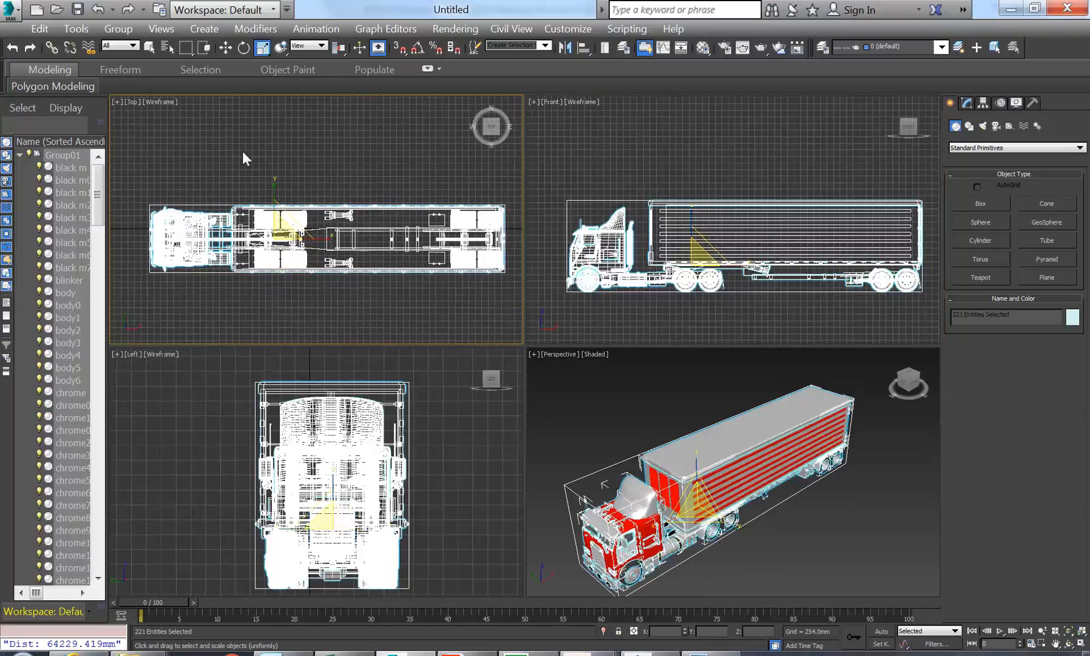
click(76, 28)
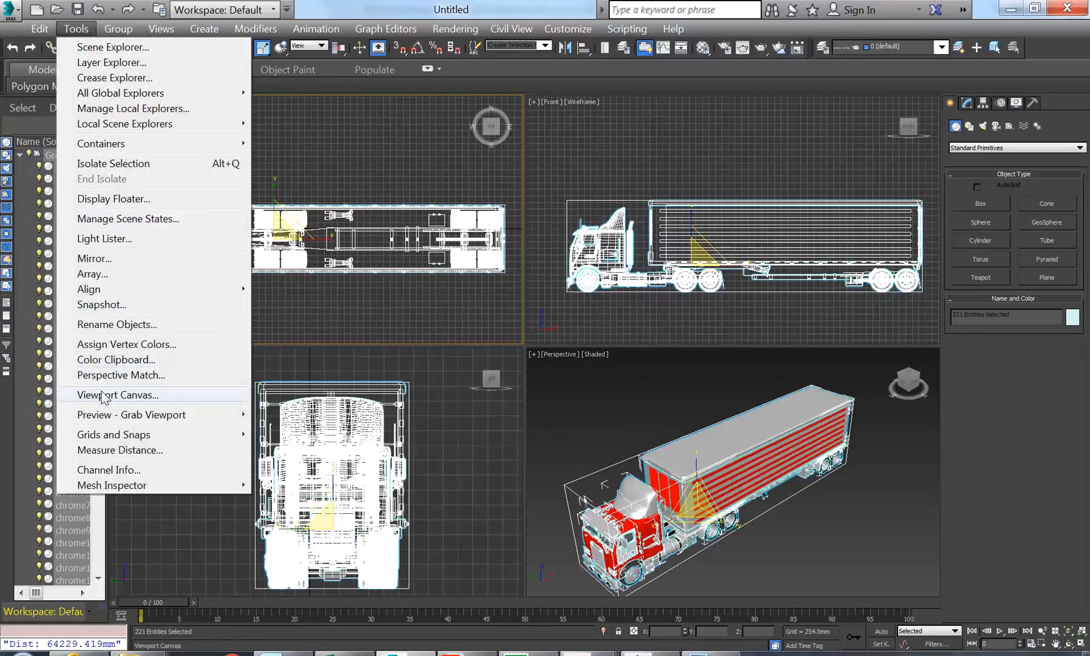
click(109, 450)
middle_drag(199, 288, 246, 297)
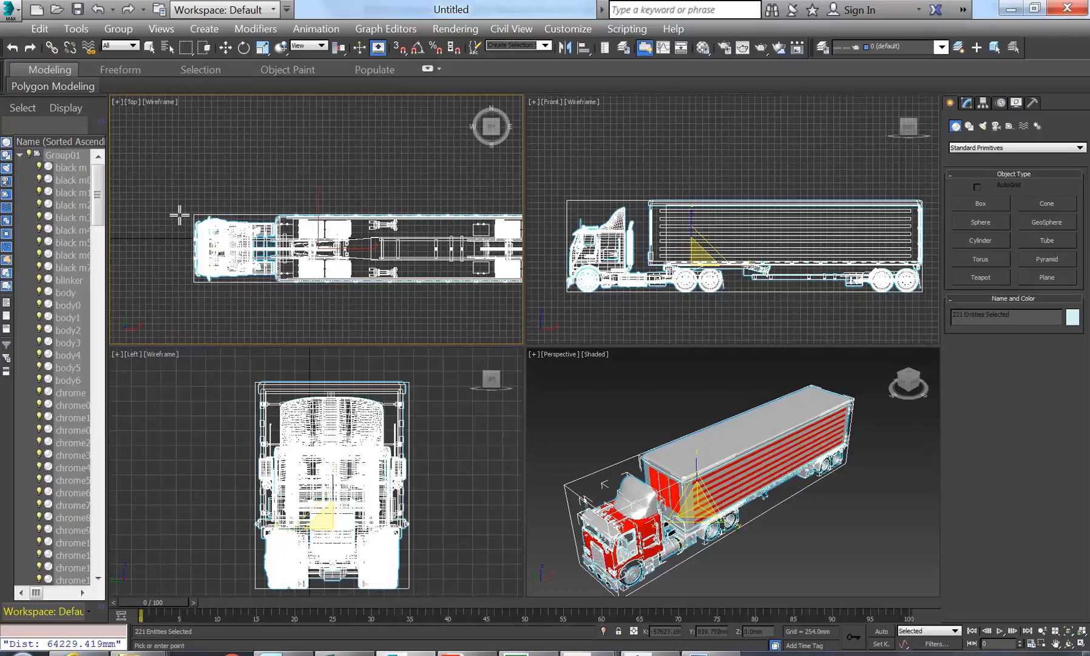
click(178, 250)
click(177, 285)
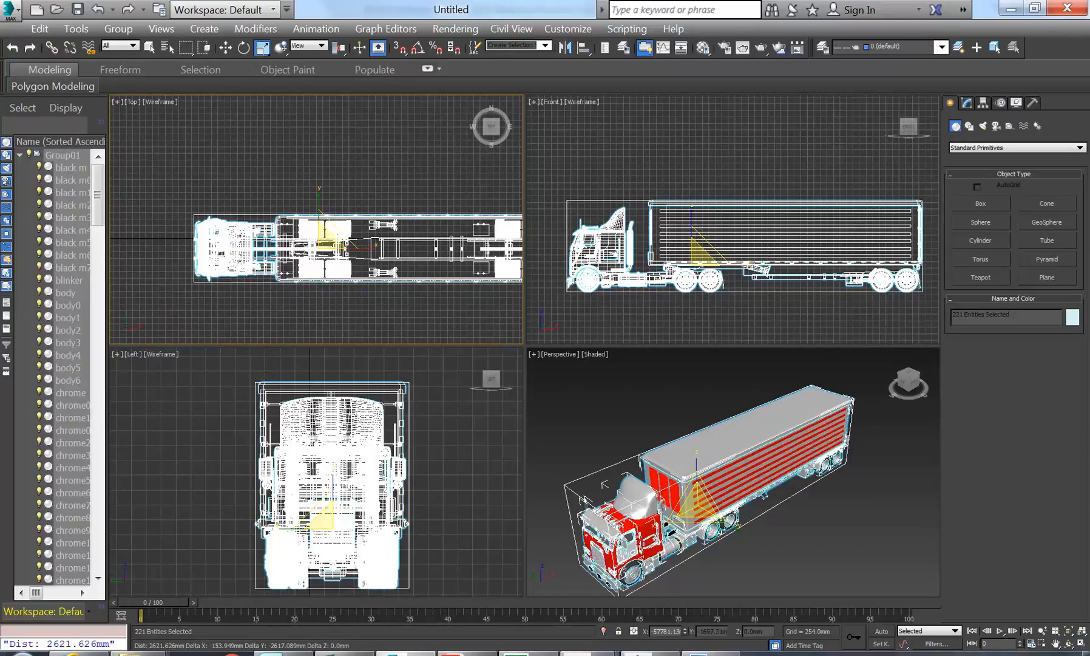
middle_drag(547, 285, 564, 289)
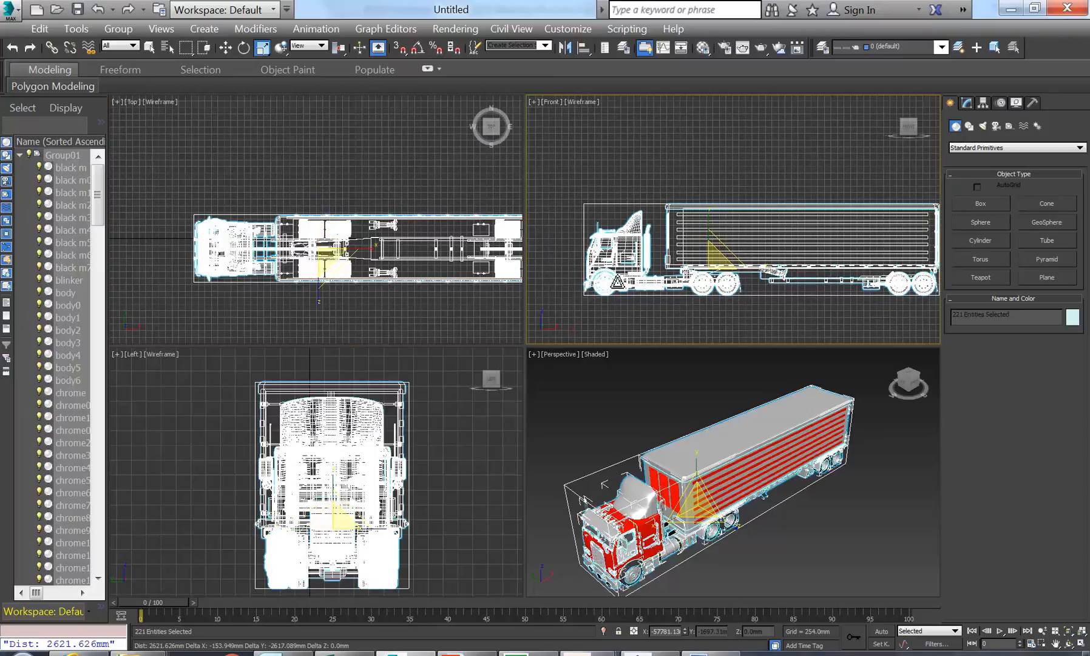
Save the scene as semi-truck in 3ds Max format in the IDSTU204A_Spatial Modelling folder inside 2016
click(12, 8)
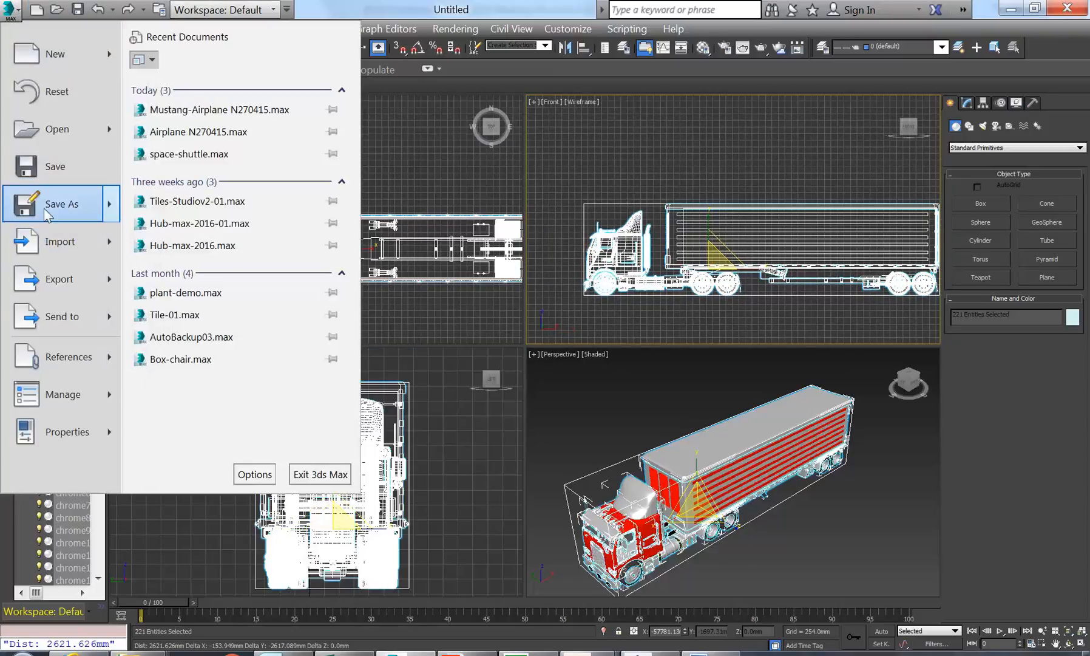
click(52, 207)
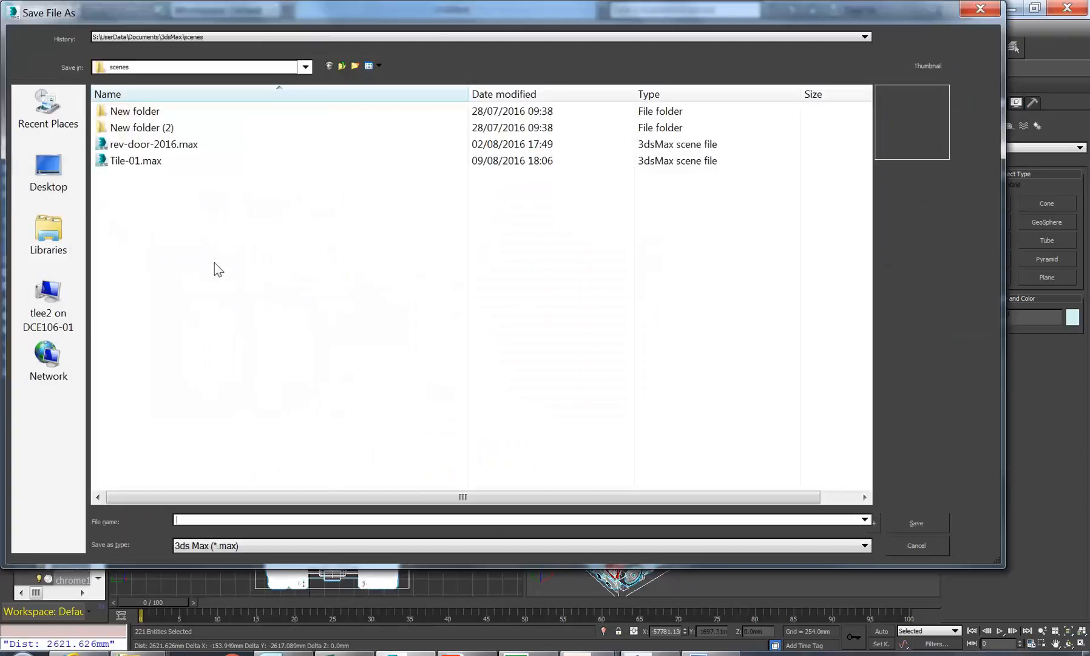
click(254, 66)
click(157, 241)
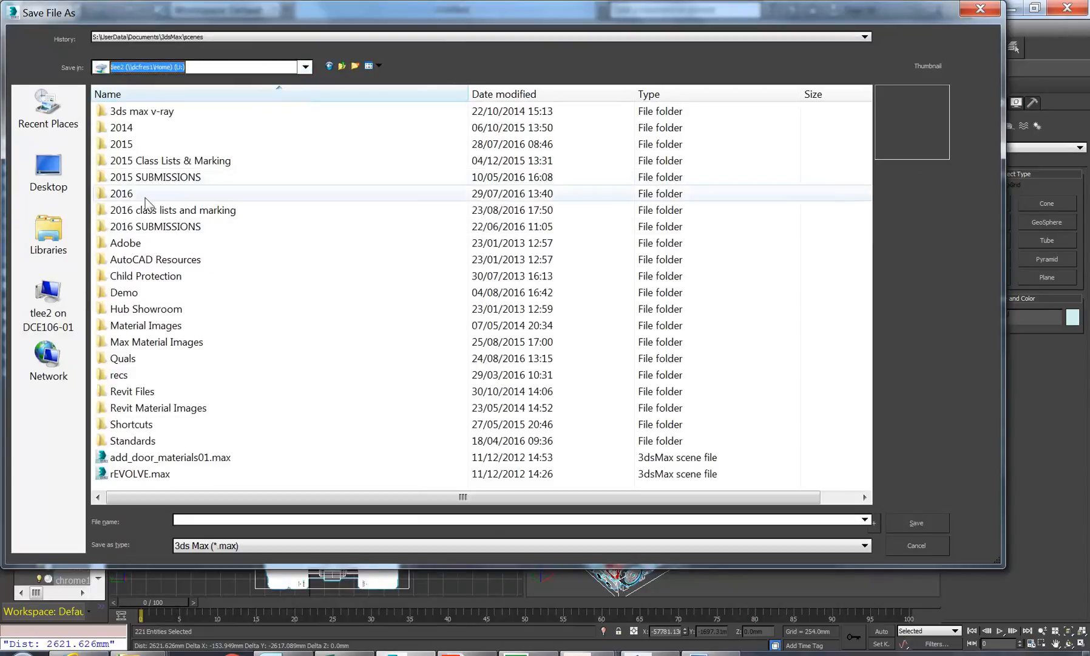
double_click(142, 196)
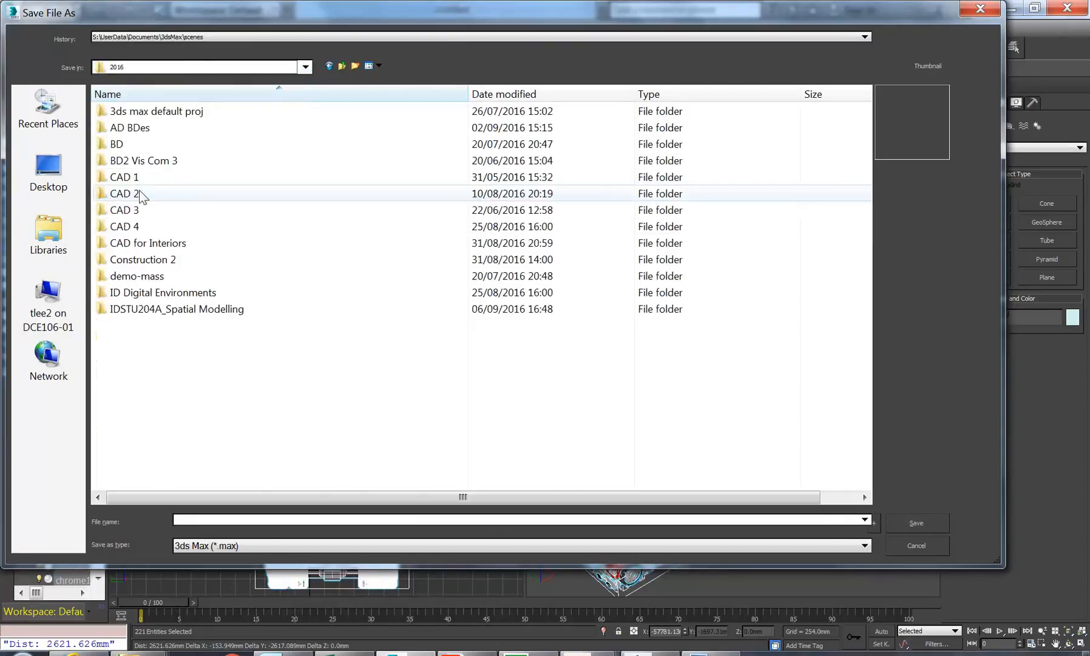
double_click(140, 307)
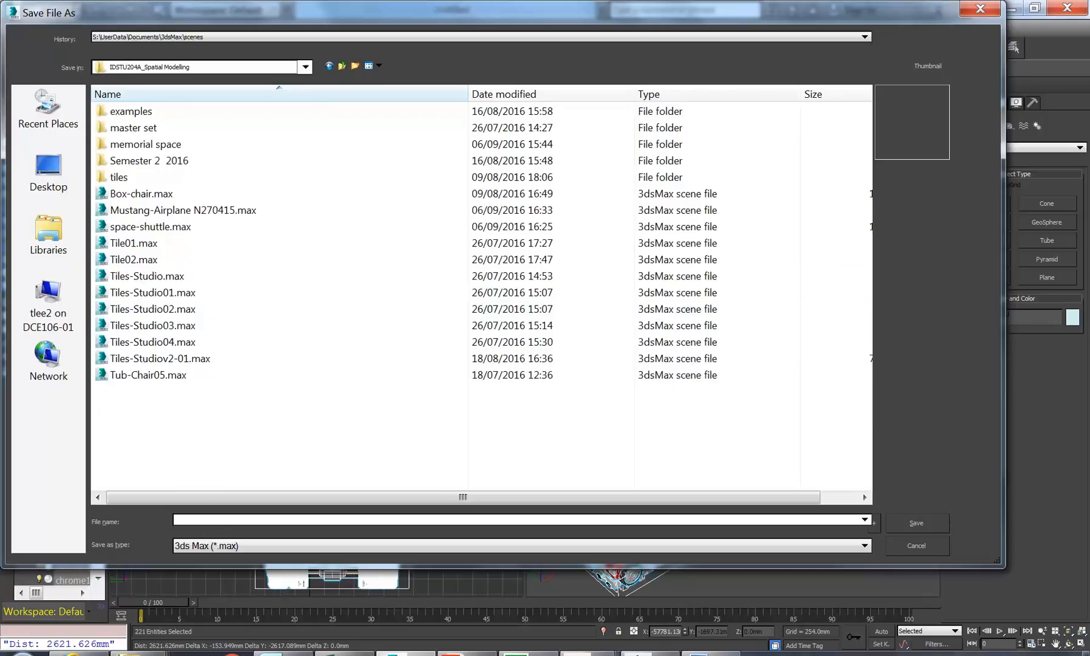
text(se)
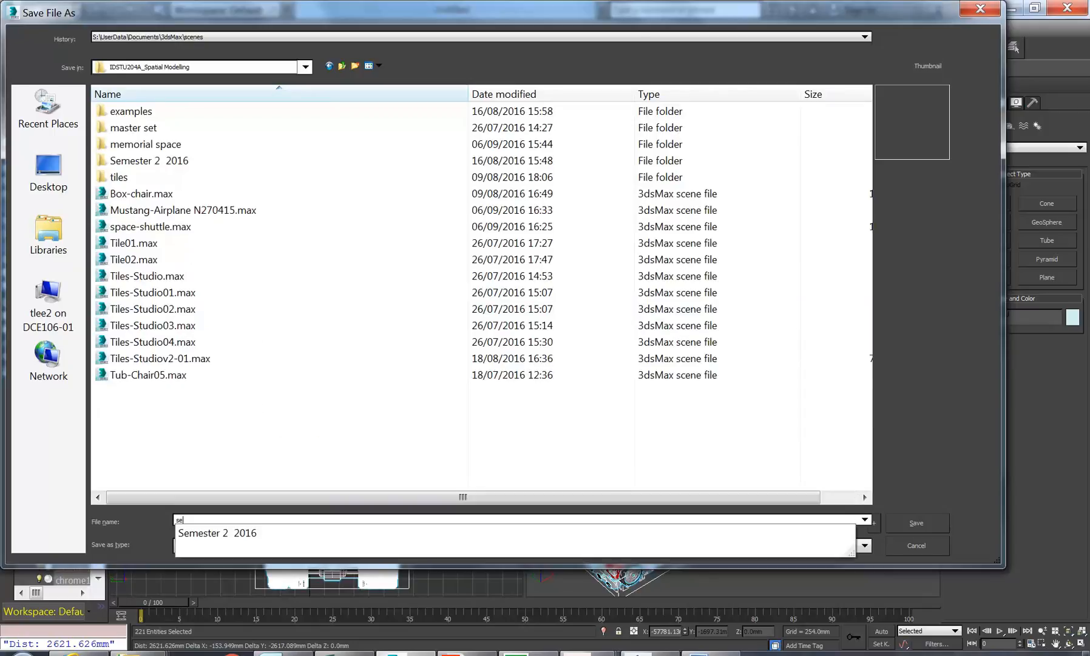
text(mi-truck)
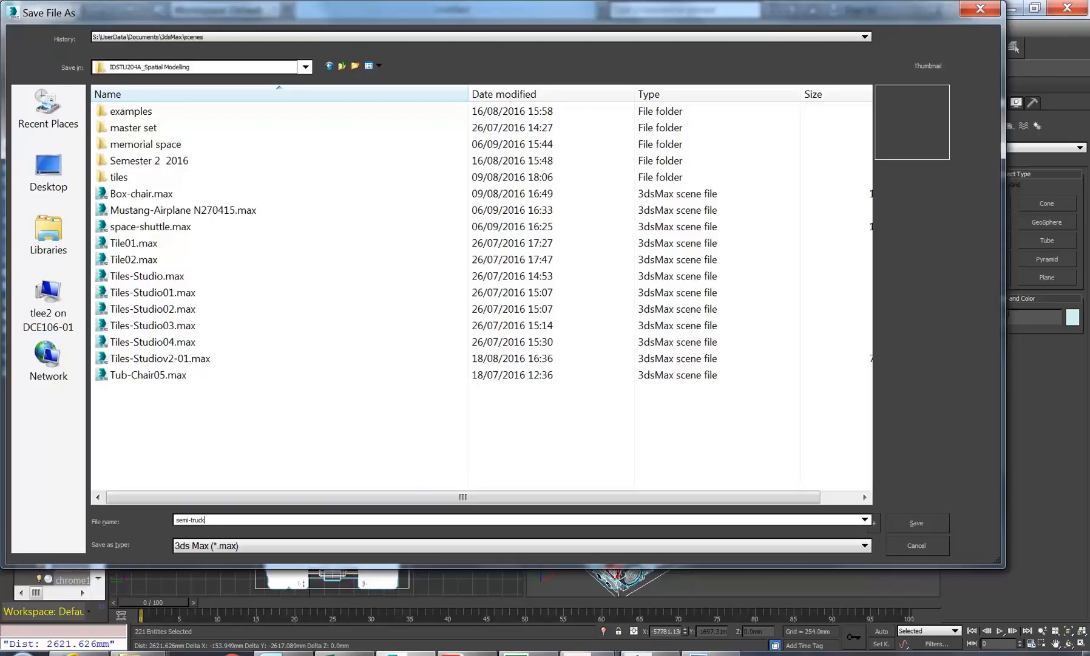
click(945, 529)
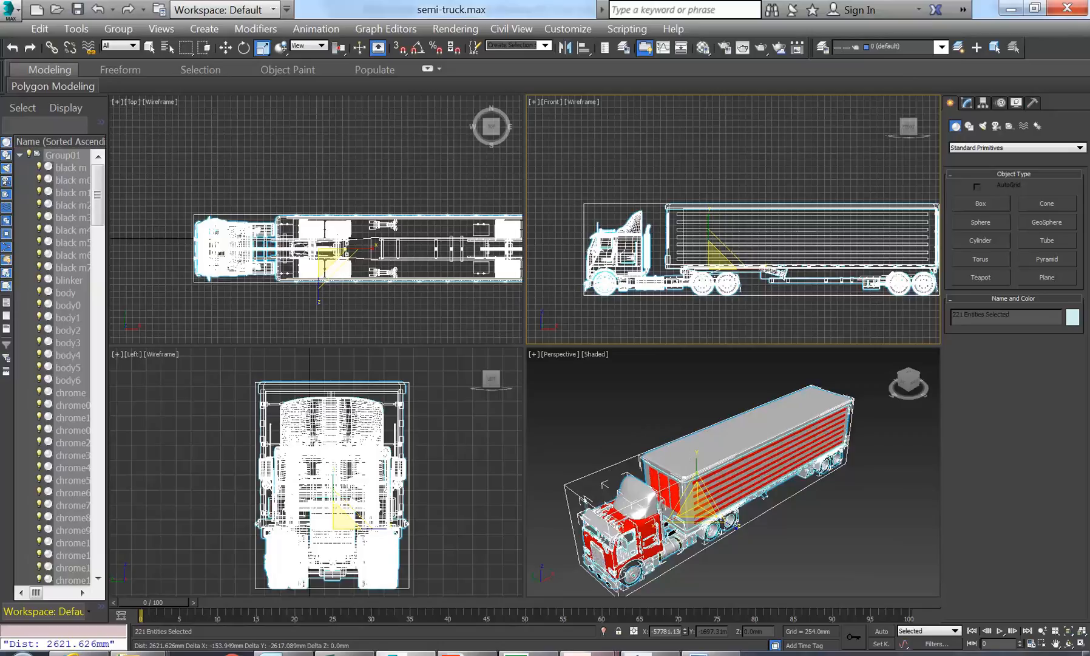
Export the entire scene as semi-truck in AutoCAD 2013 DWG format to the IDSTU204A_Spatial Modelling folder
mouse_move(615, 642)
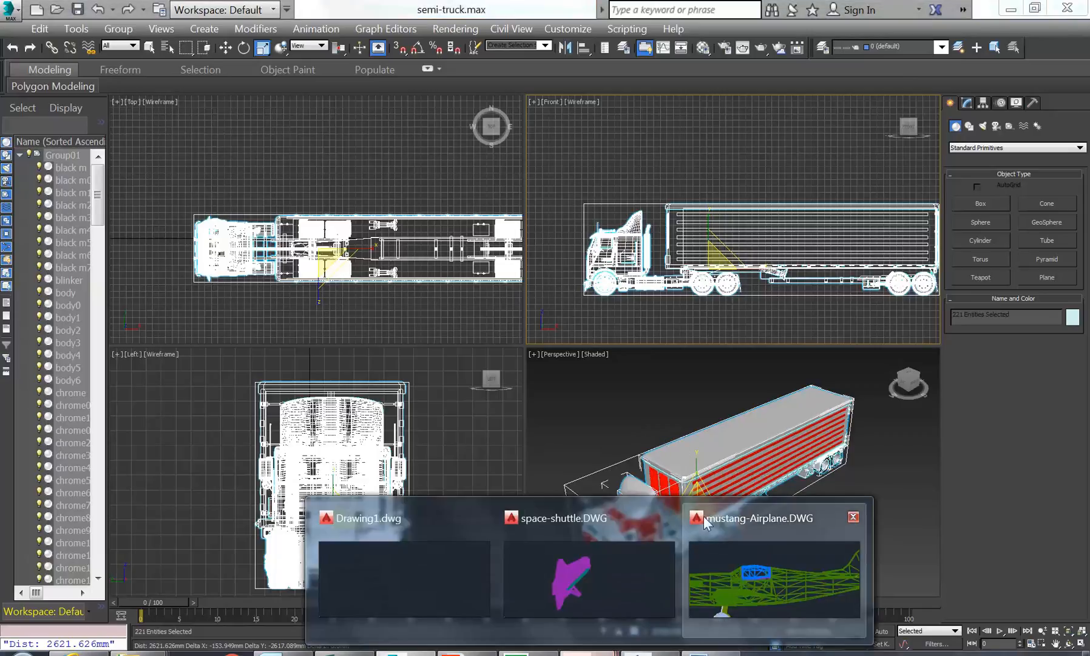
click(11, 10)
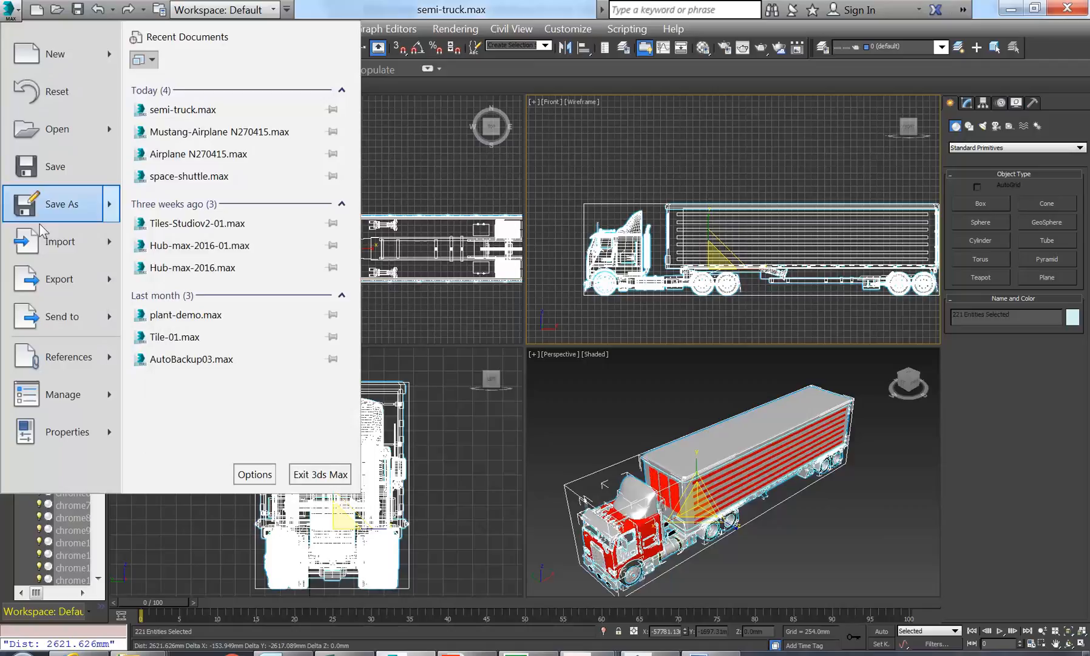
click(52, 286)
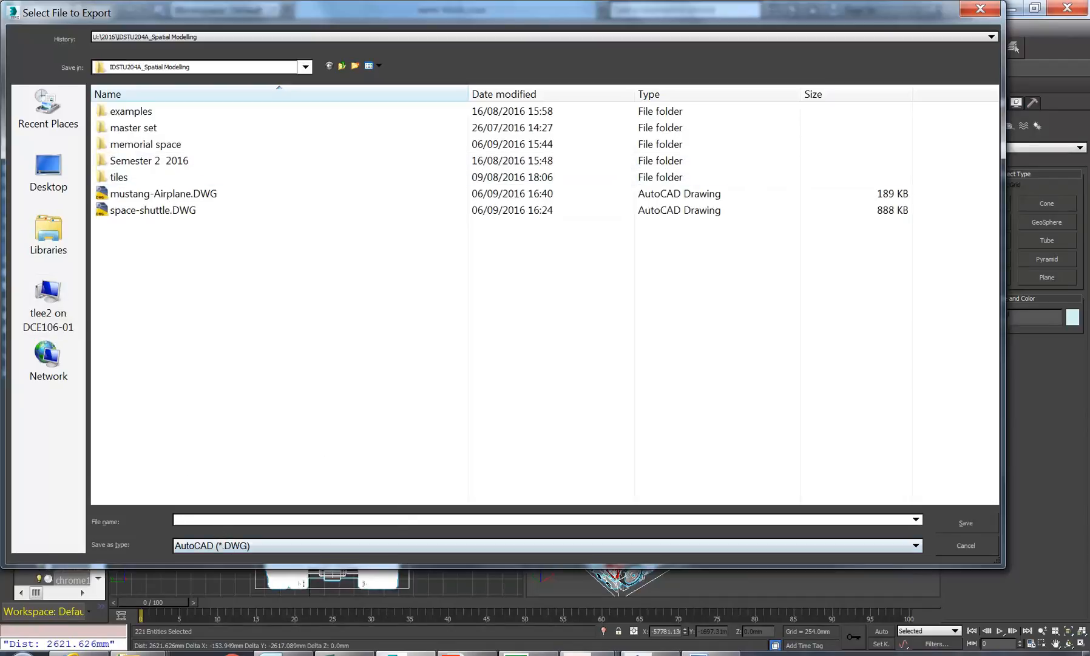
text(semi-truck)
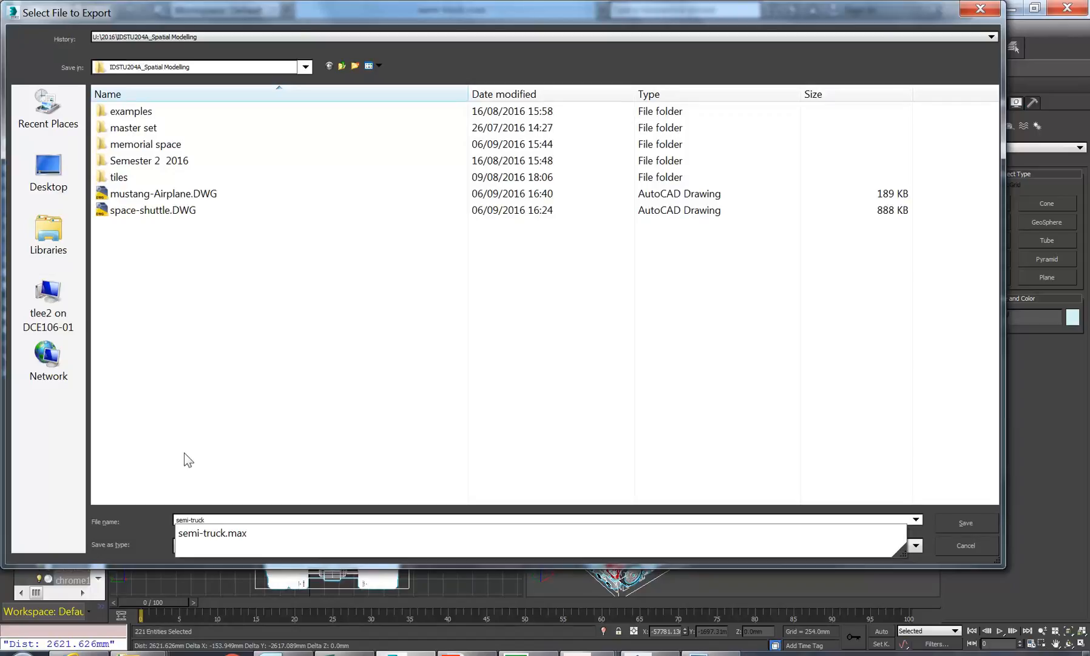
click(260, 371)
click(966, 523)
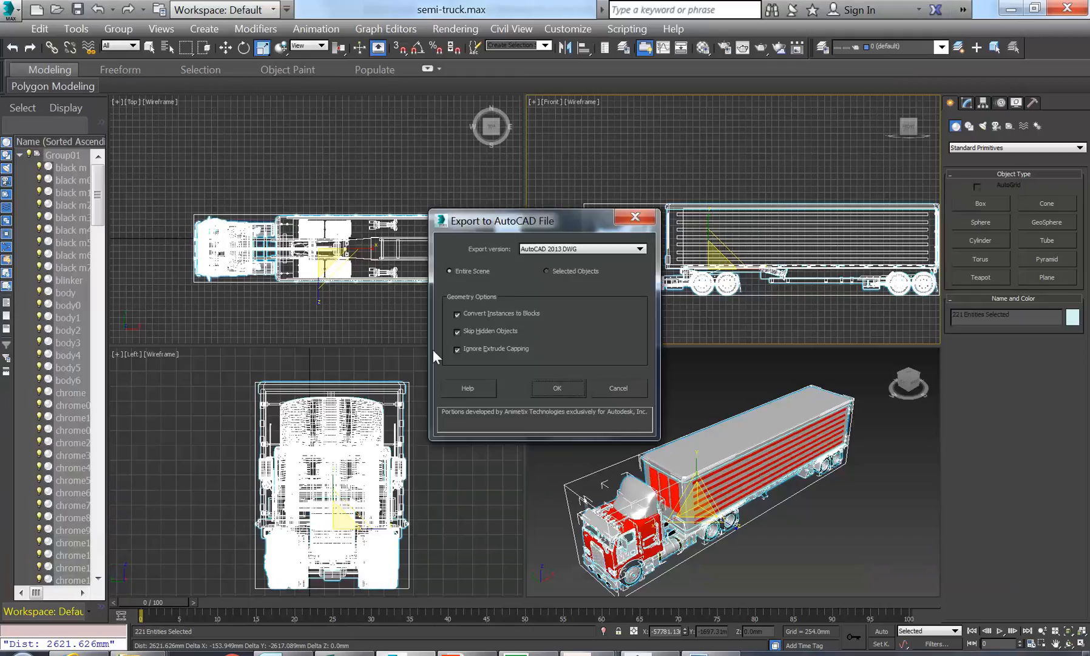
click(552, 384)
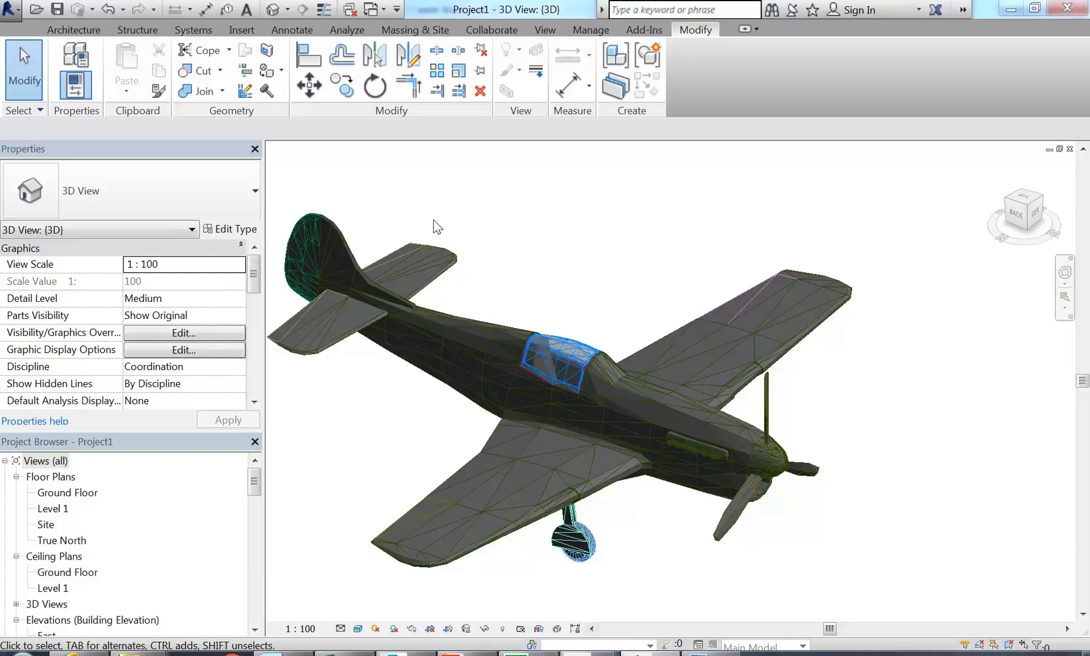
Switch to Revit and create a new family from the Metric Generic Model.rft template
scroll(607, 271, down, 2)
middle_drag(630, 285, 656, 309)
click(8, 10)
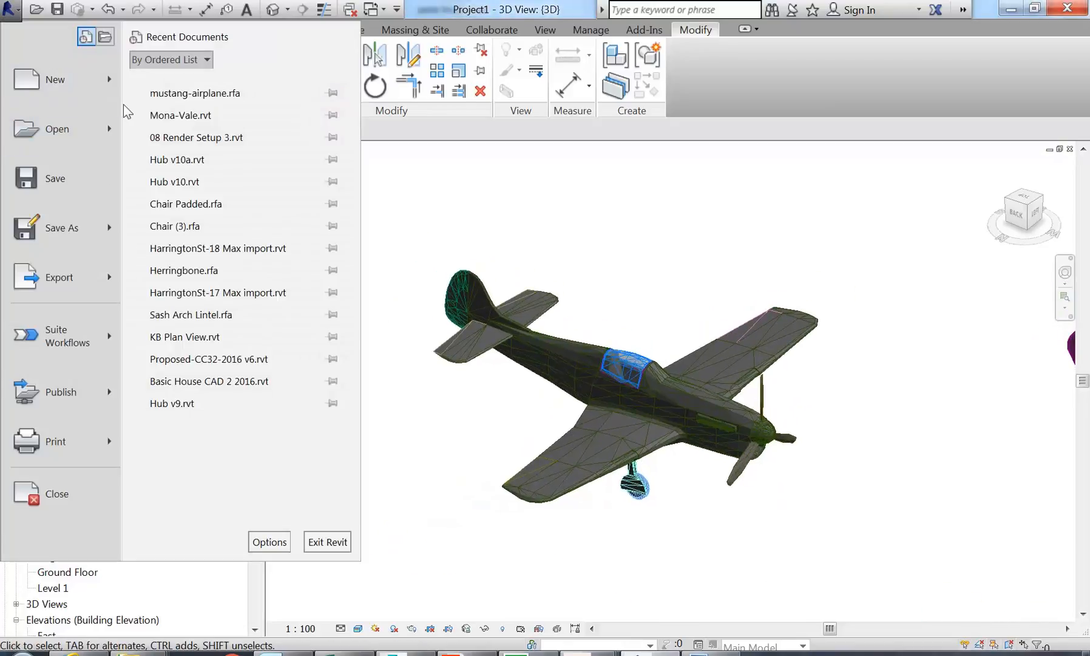
mouse_move(121, 93)
click(188, 132)
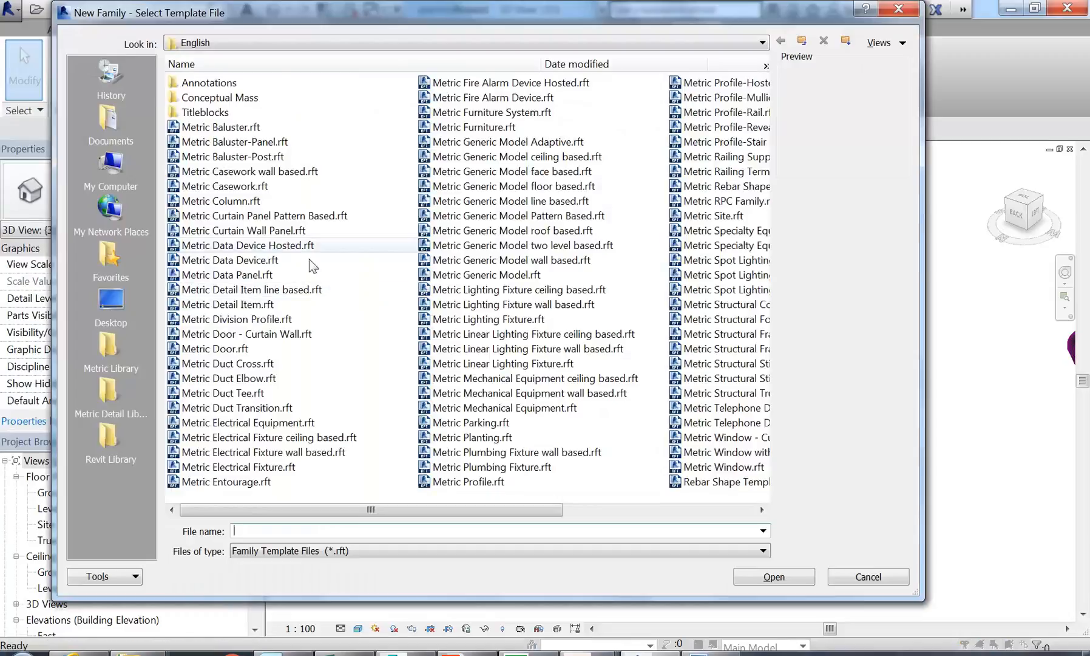
double_click(462, 276)
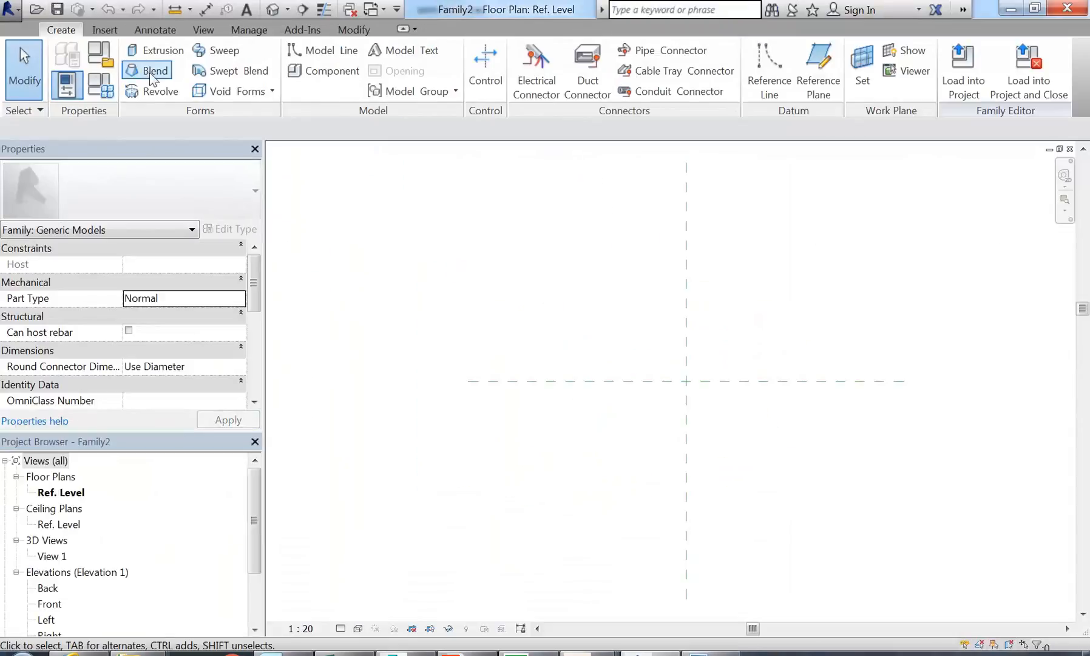
Import semi-truck.DWG from the IDSTU204A_Spatial Modelling folder into the new family's Ref. Level plan
click(111, 30)
click(288, 68)
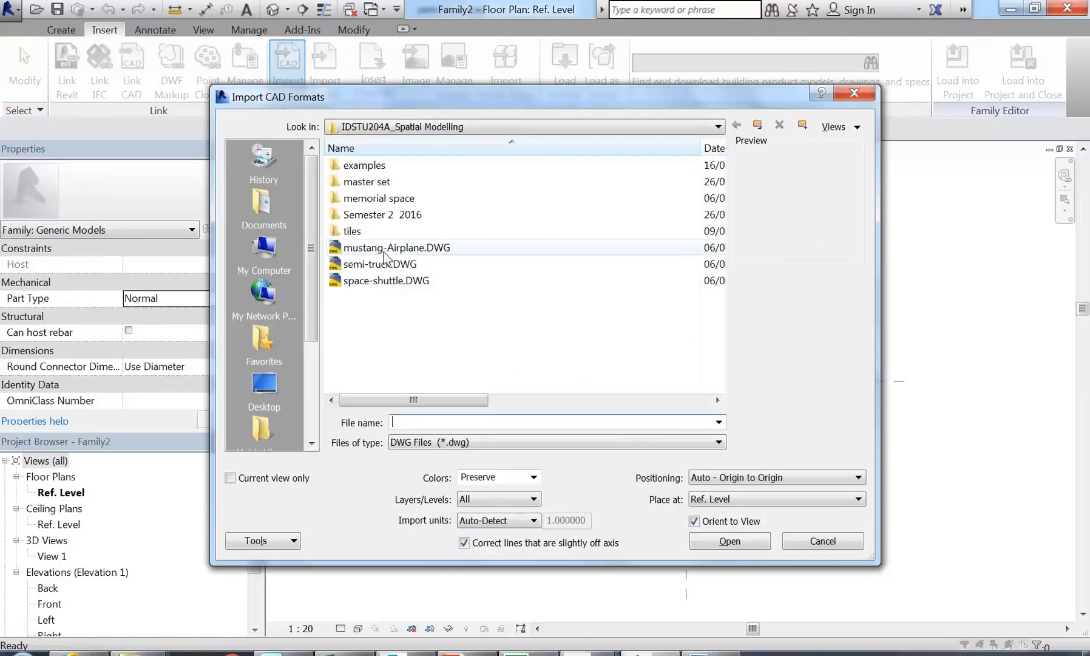
click(389, 264)
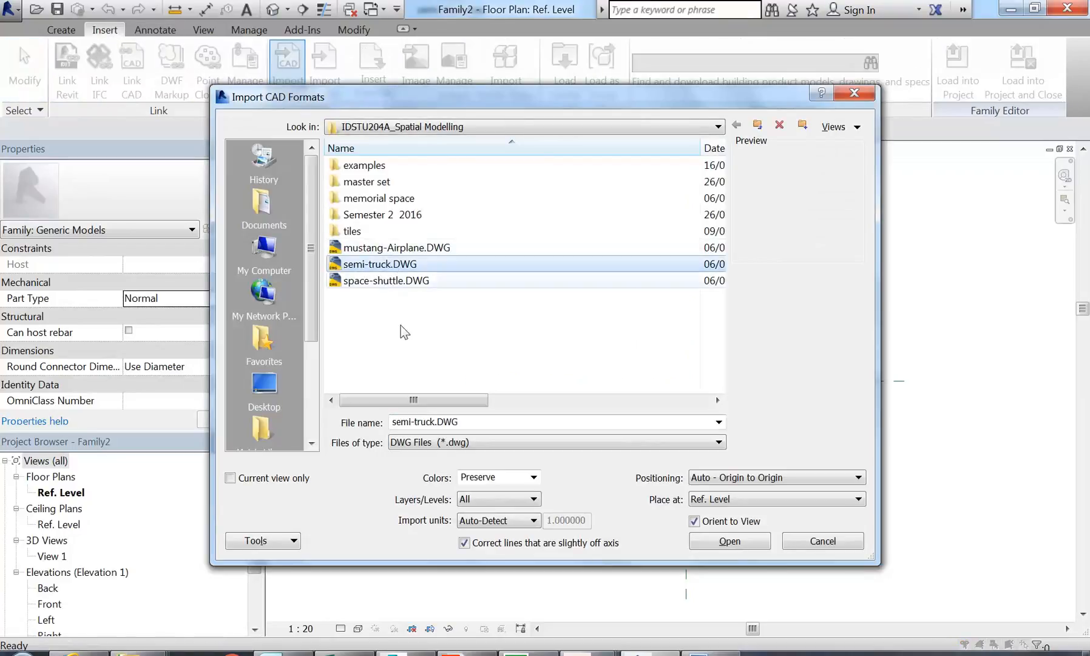
double_click(339, 265)
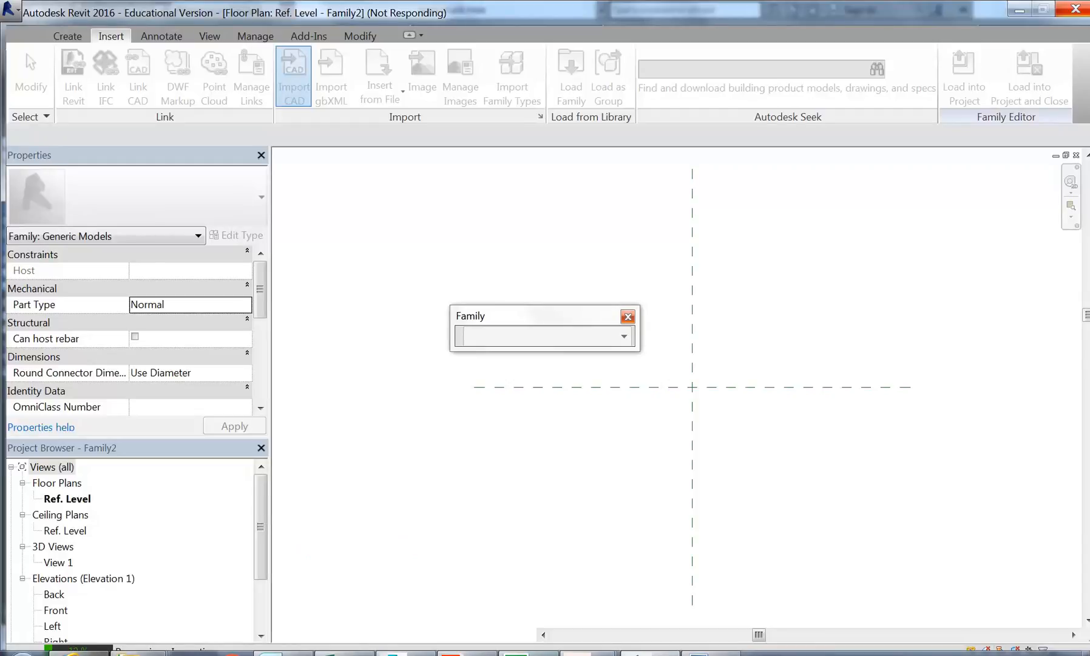
mouse_move(589, 651)
mouse_move(405, 653)
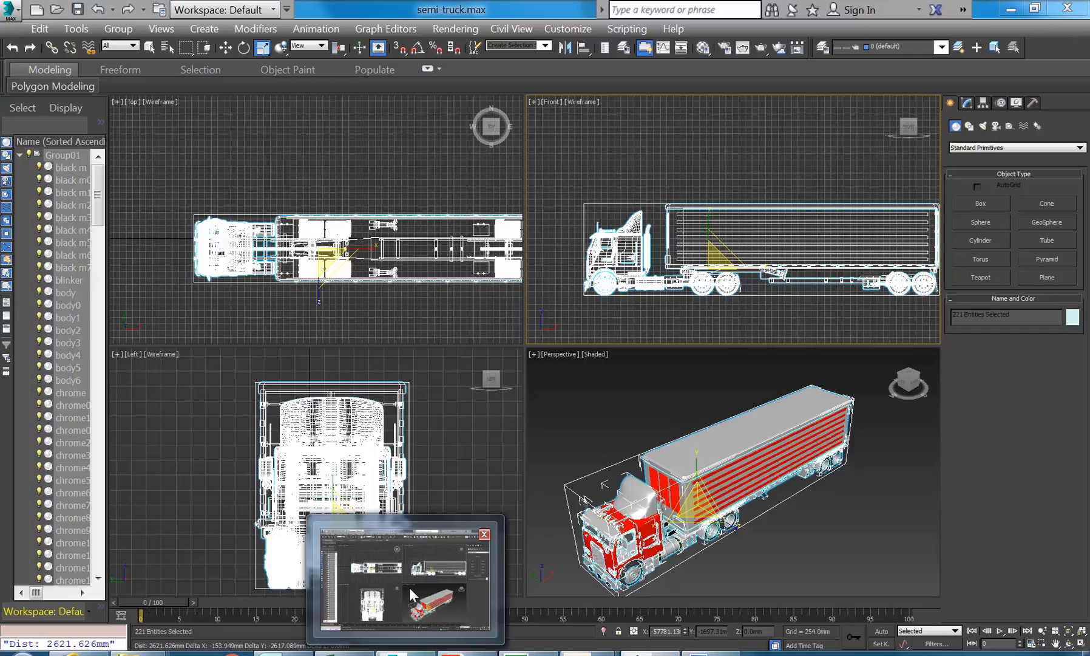